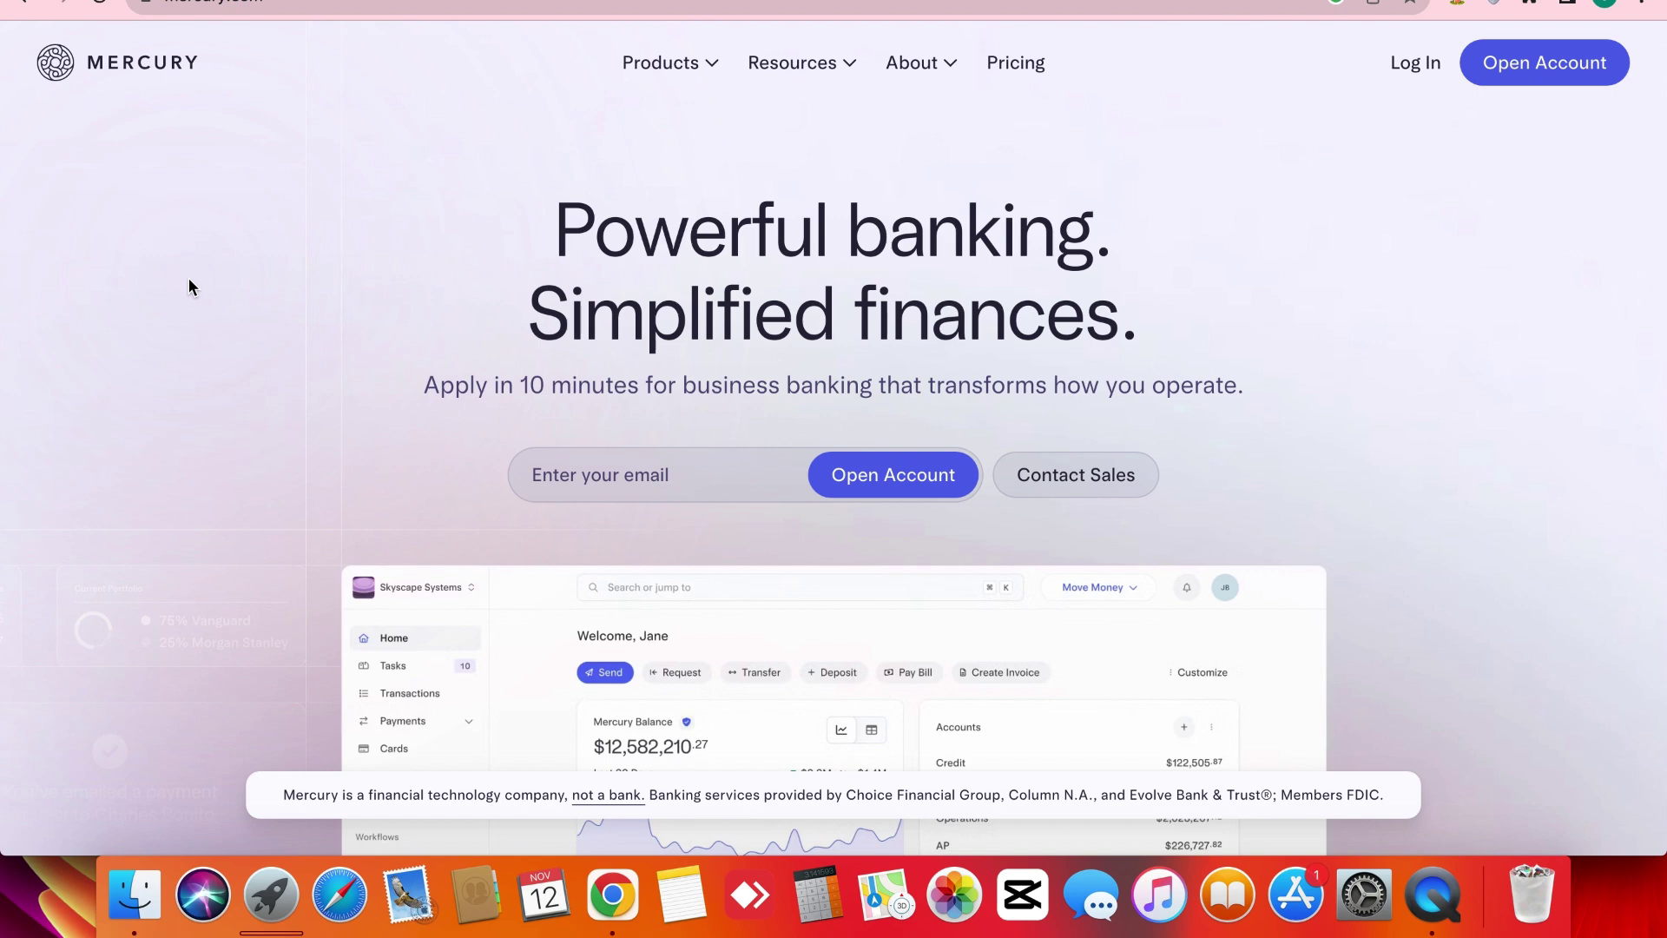
Scroll through the Mercury homepage and briefly select its headline text.
scroll(189, 280, "down", 10)
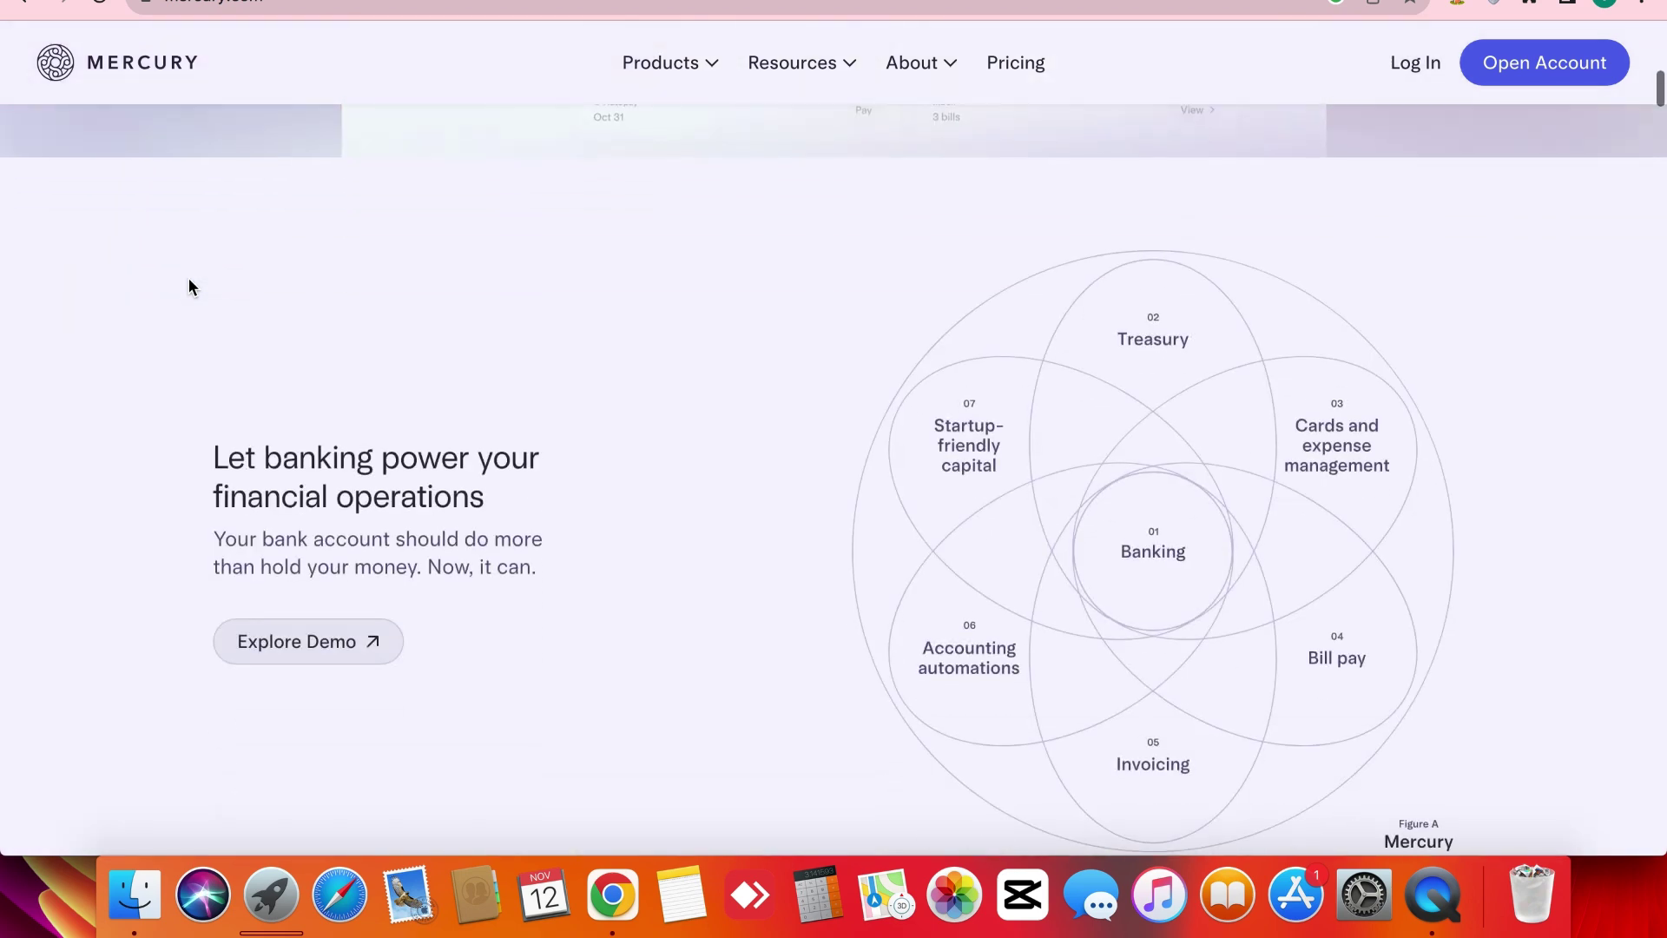
scroll(189, 286, "down", 1)
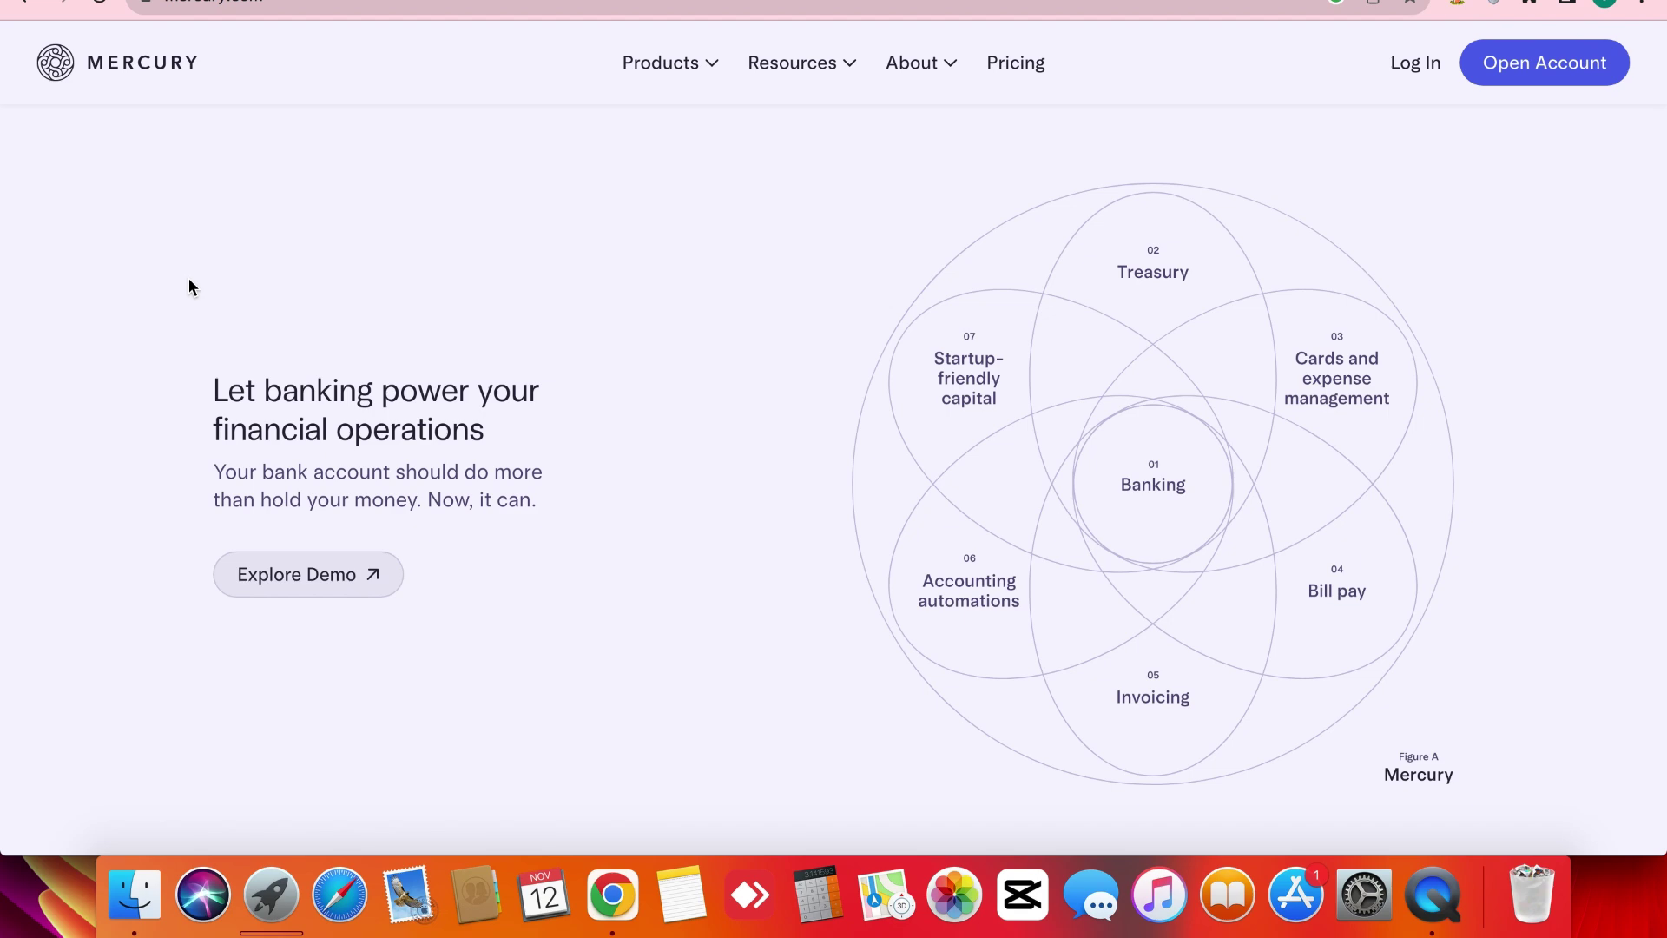
scroll(189, 287, "up", 5)
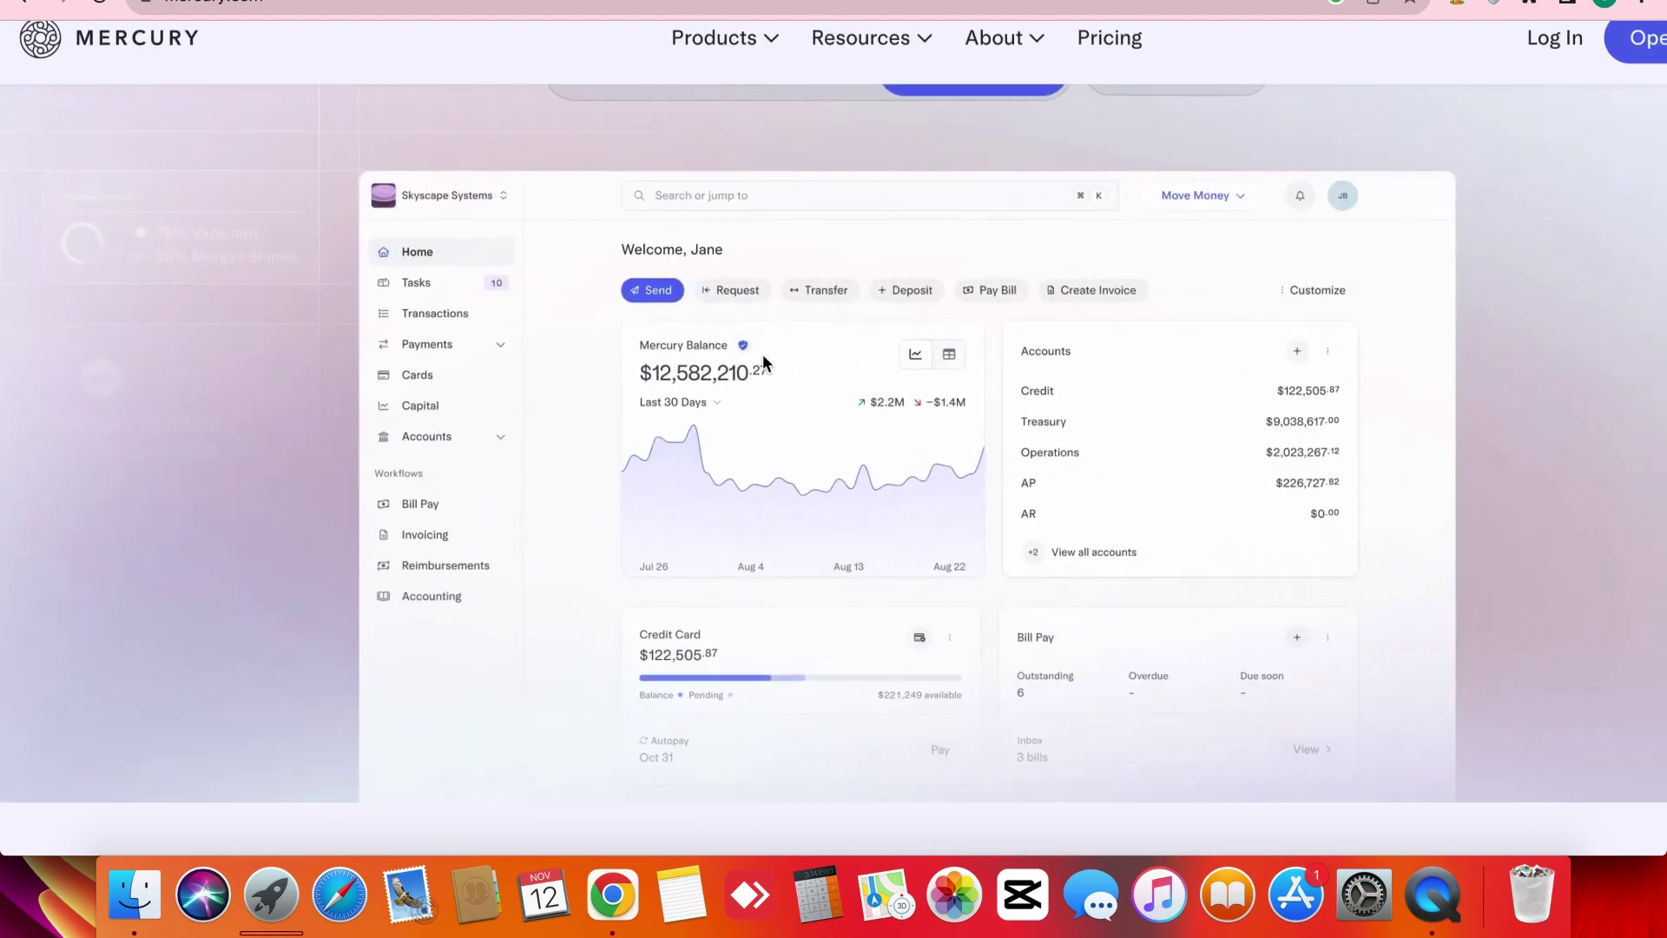
scroll(828, 363, "up", 2)
scroll(828, 363, "down", 3)
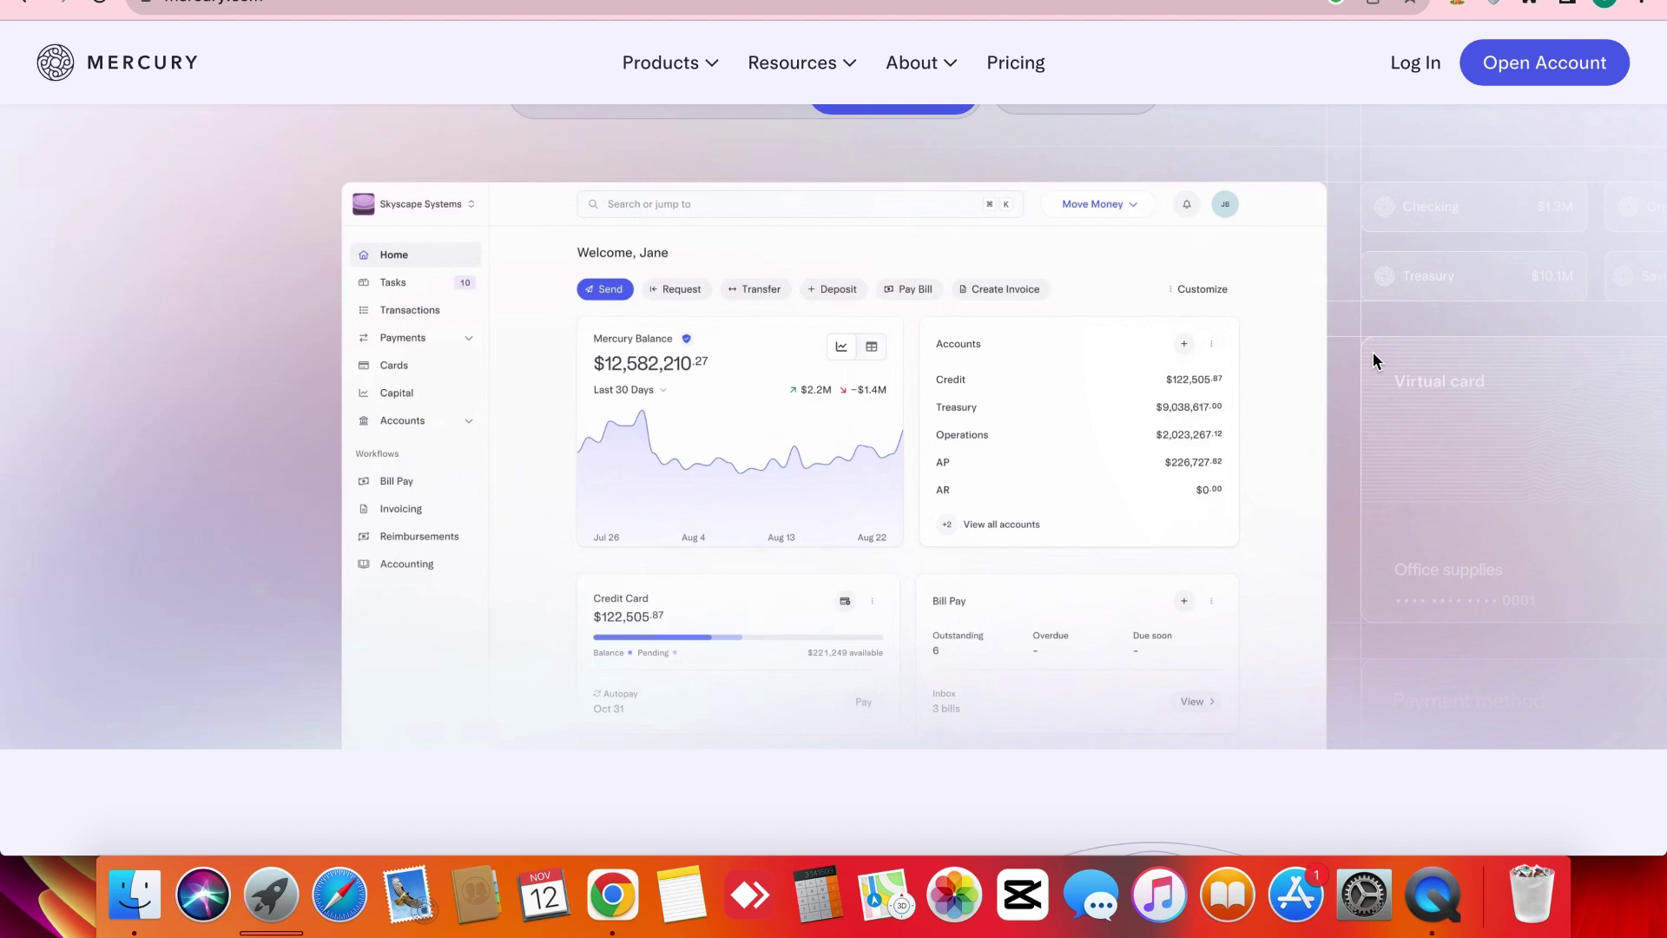
scroll(1372, 351, "up", 5)
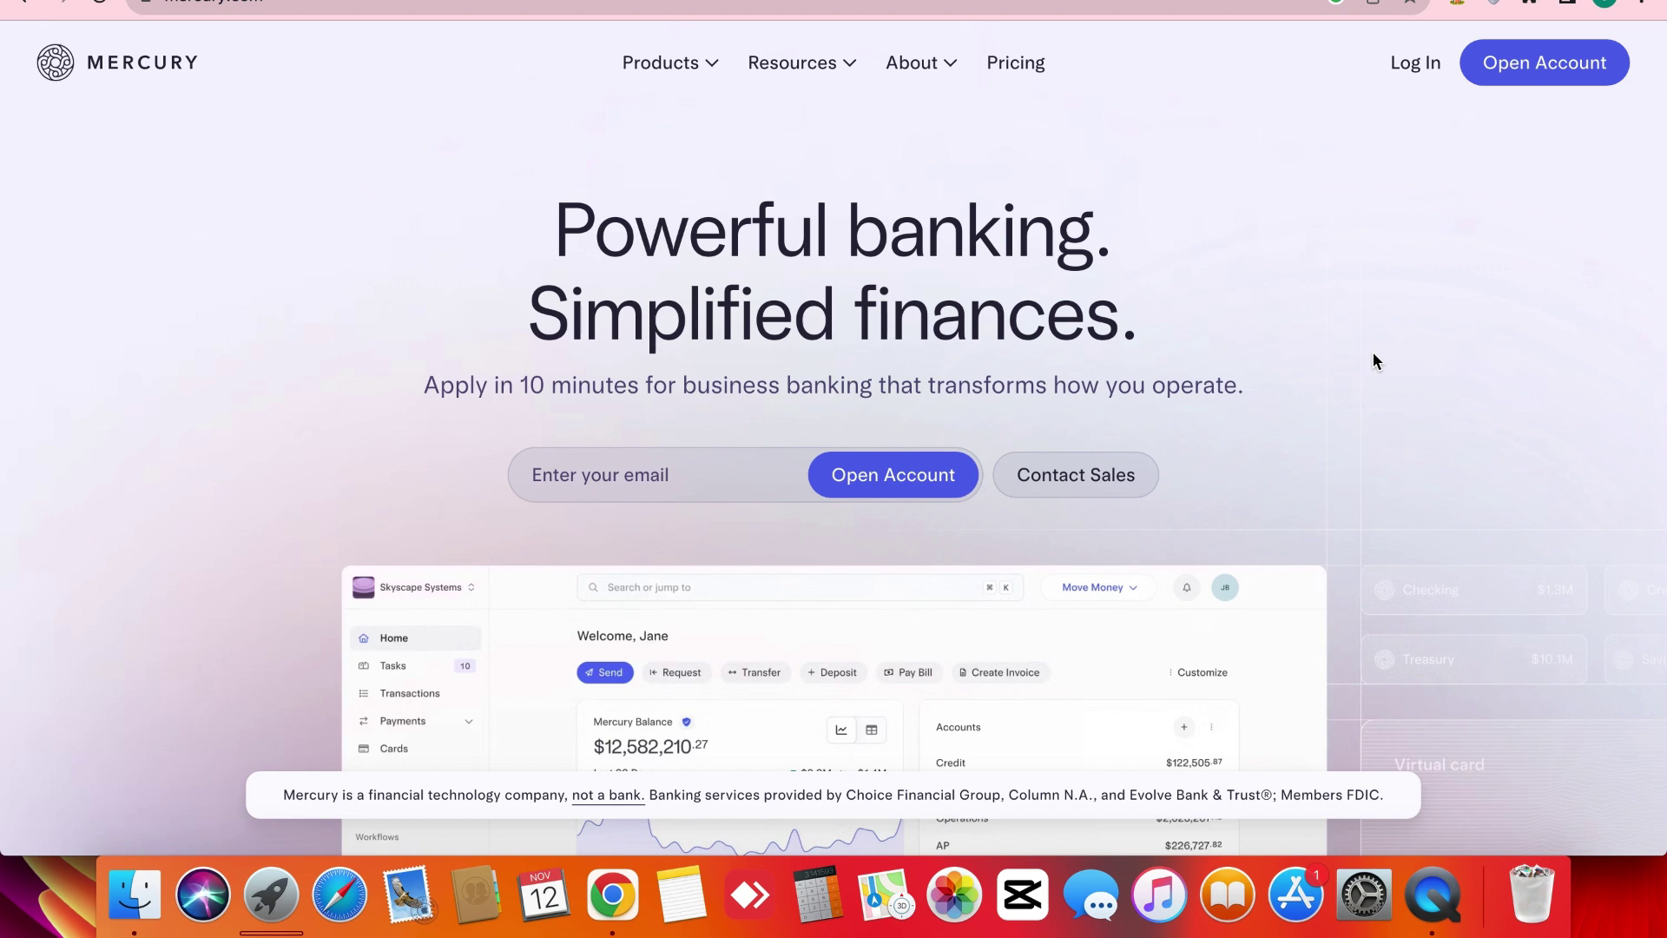
triple_click(1372, 353)
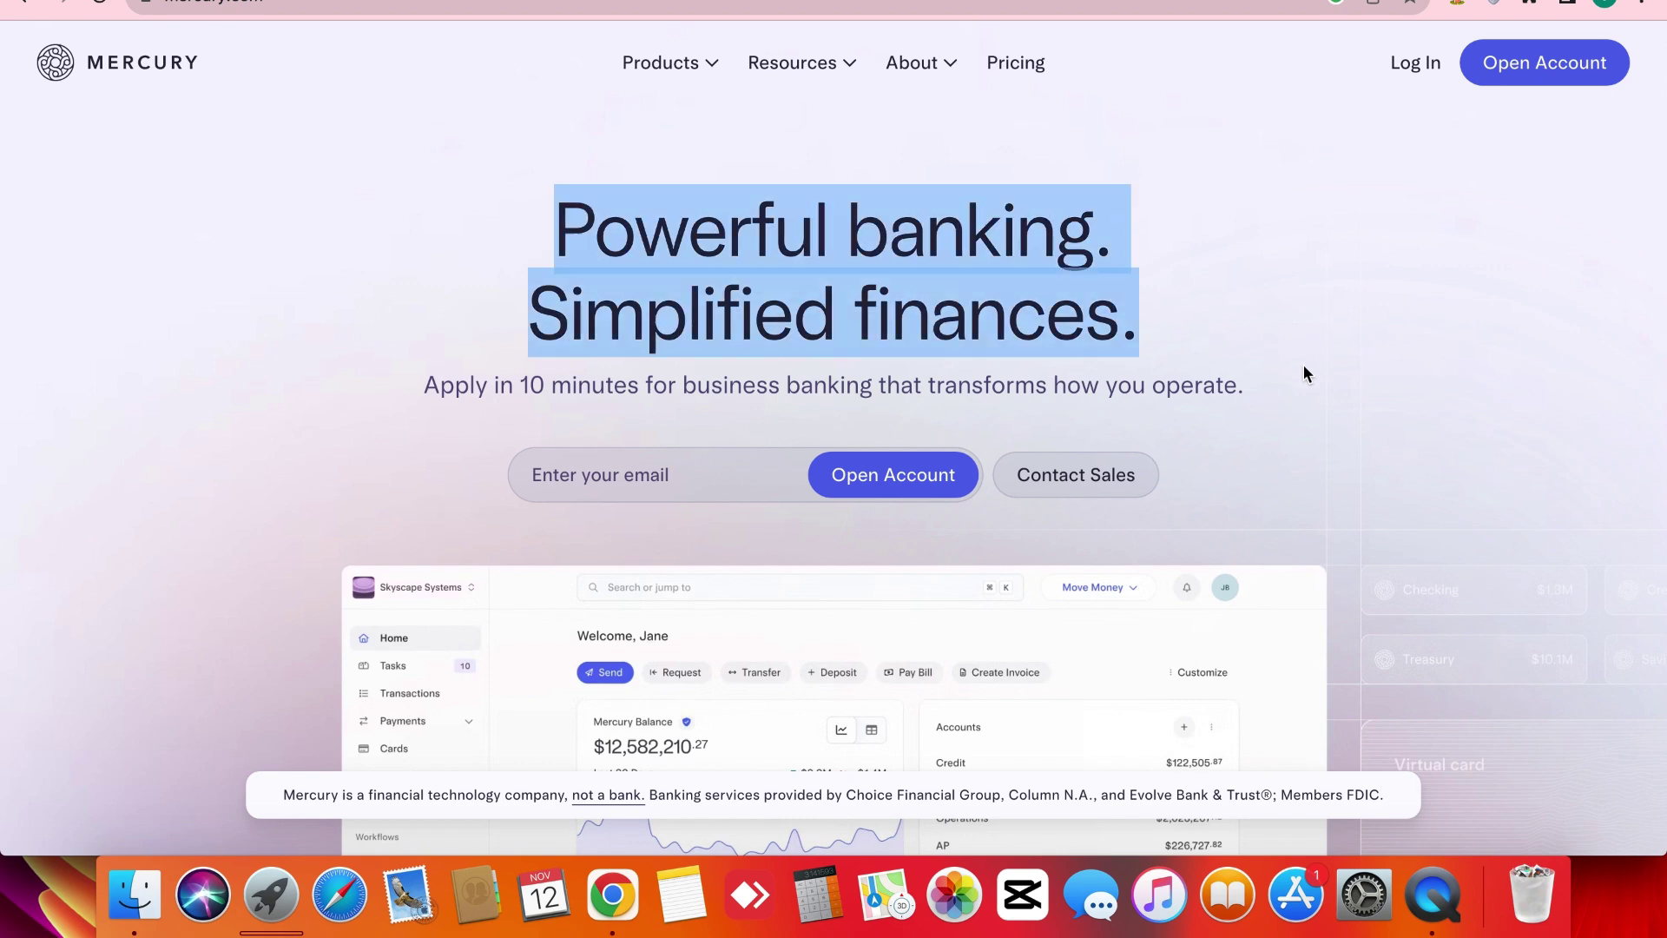
triple_click(946, 409)
left_click(945, 409)
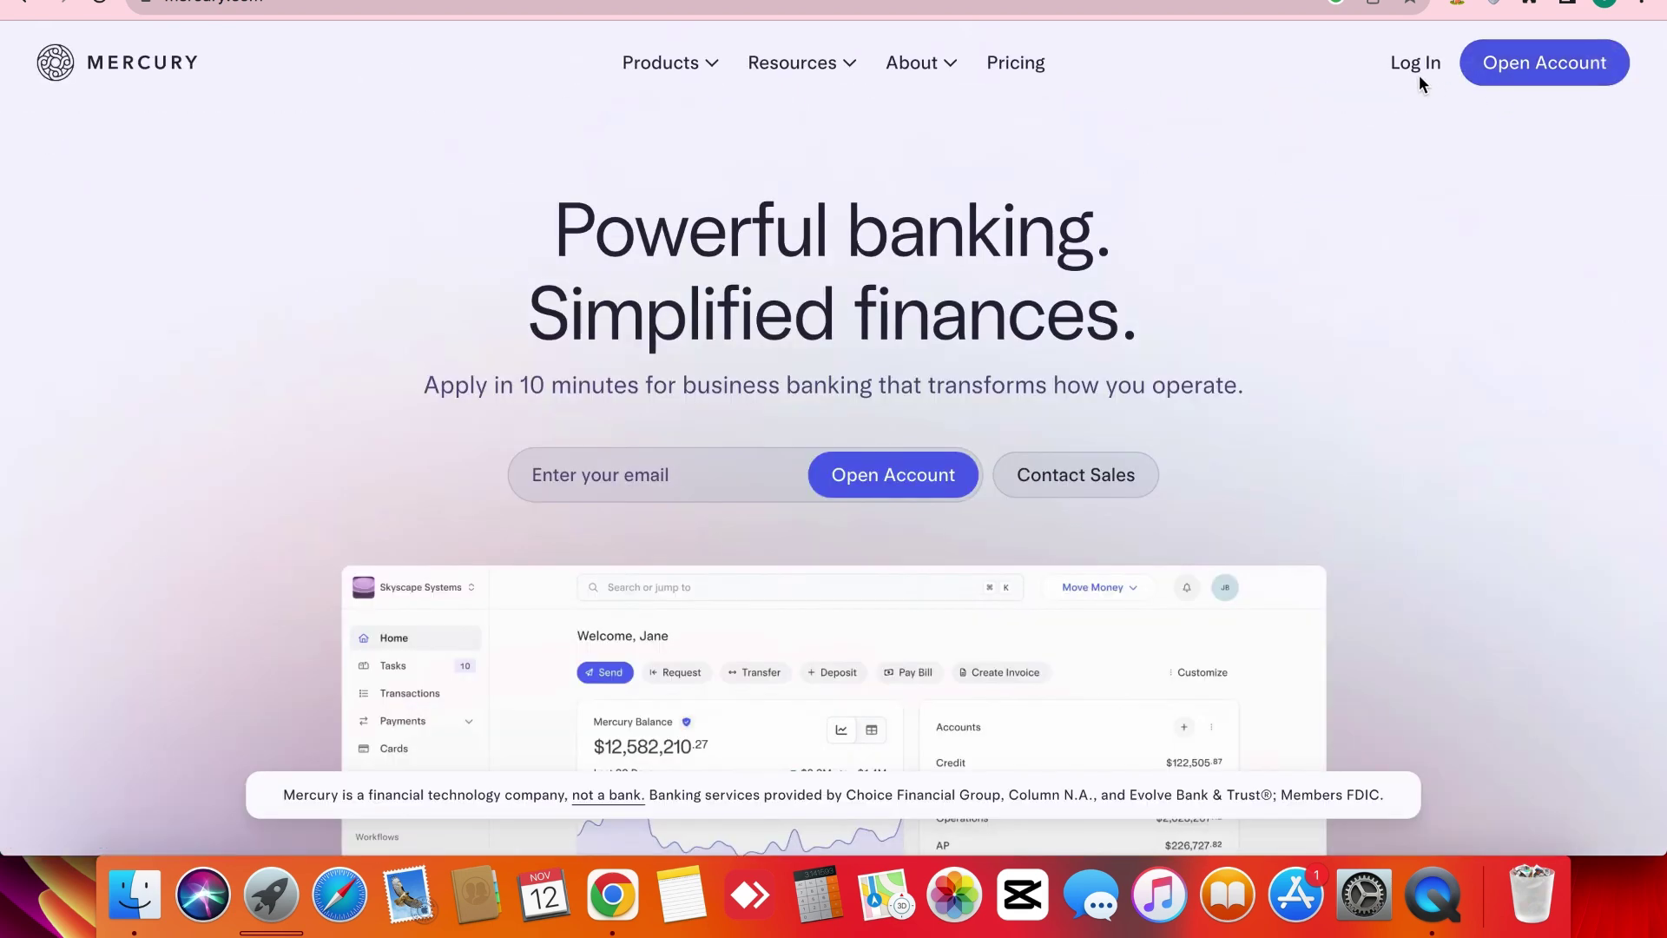
Start a new account application and enter the applicant's first and last name.
left_click(1550, 77)
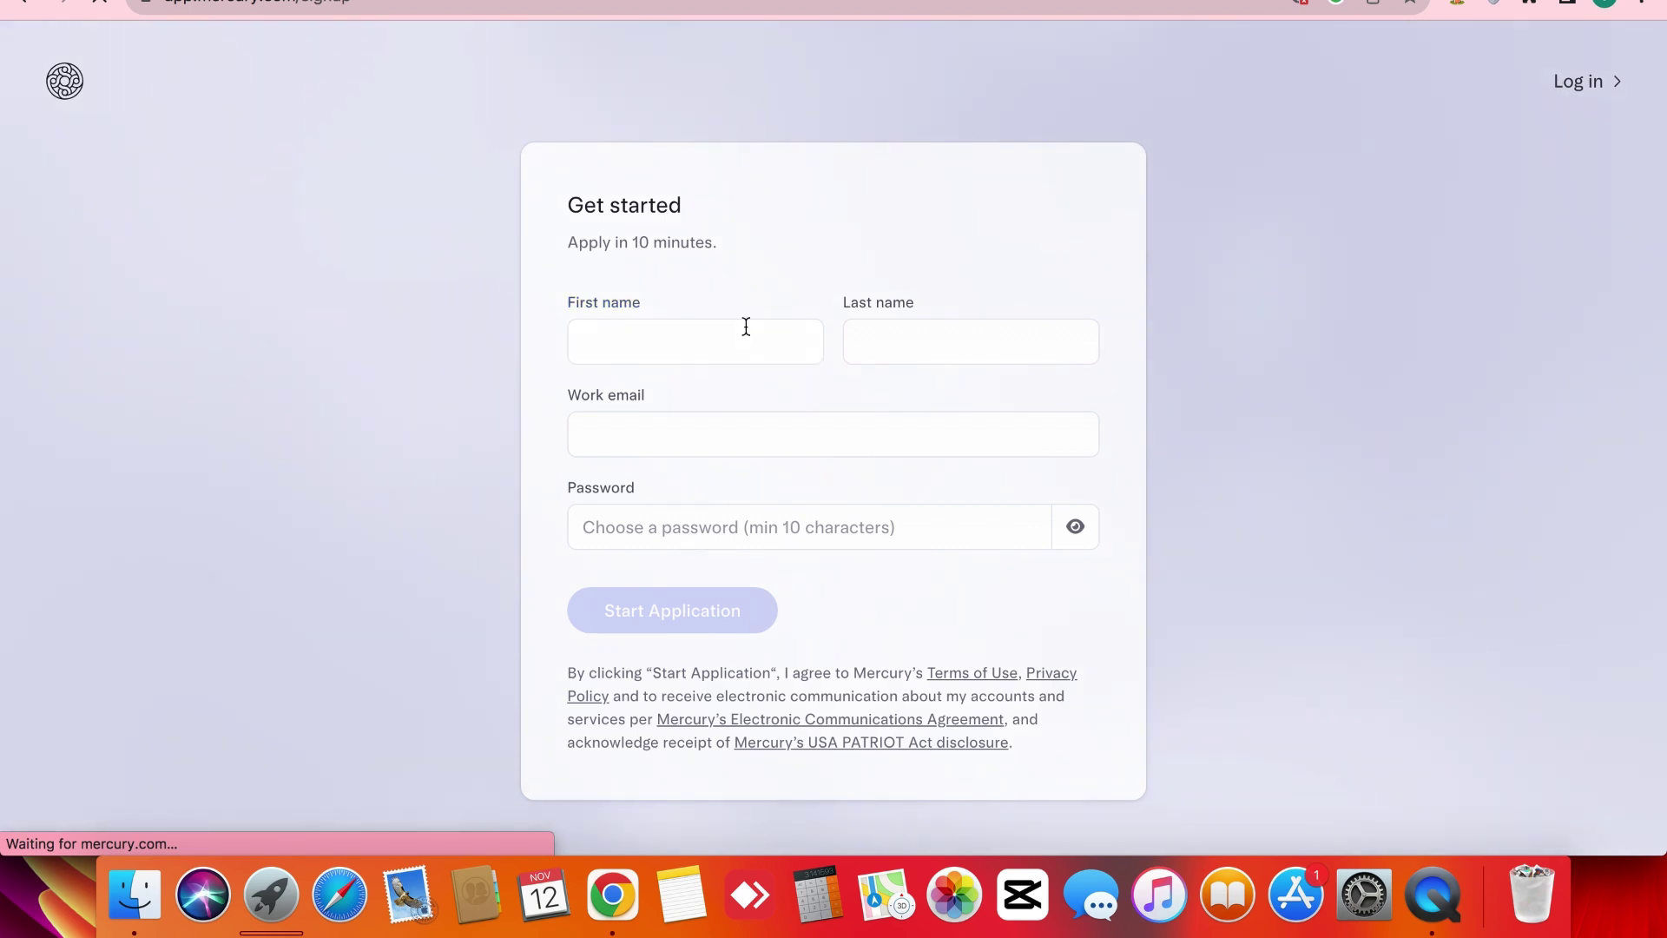
left_click(688, 355)
type("E")
key("BackSpace")
type("Dr")
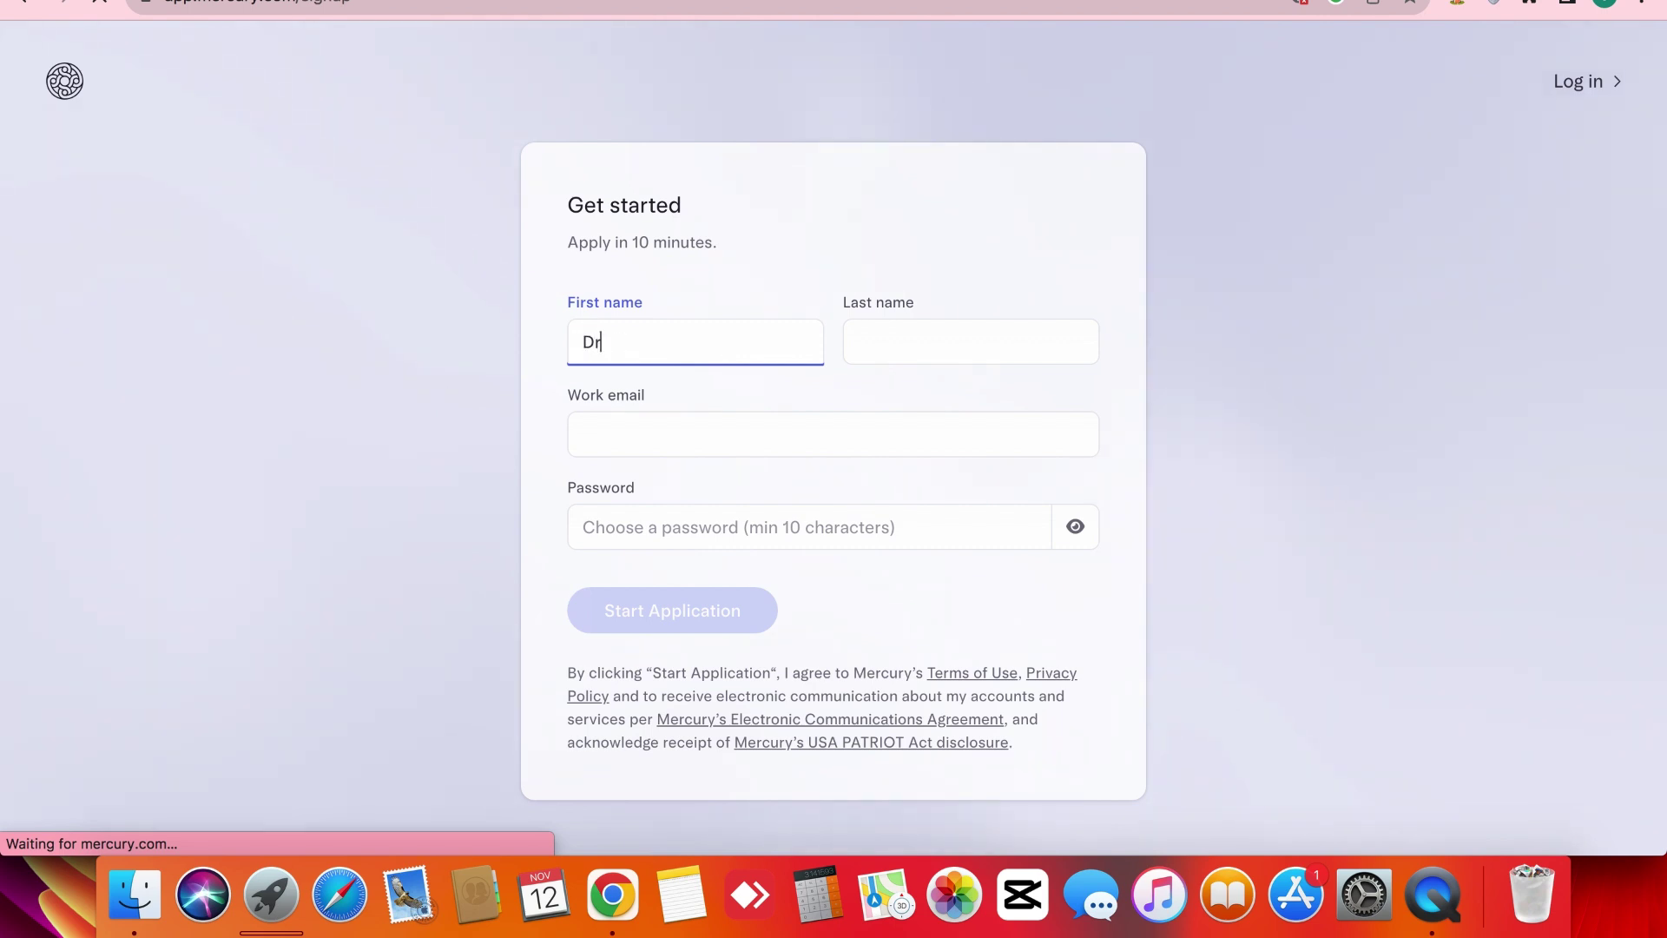
left_click(894, 339)
type("Az")
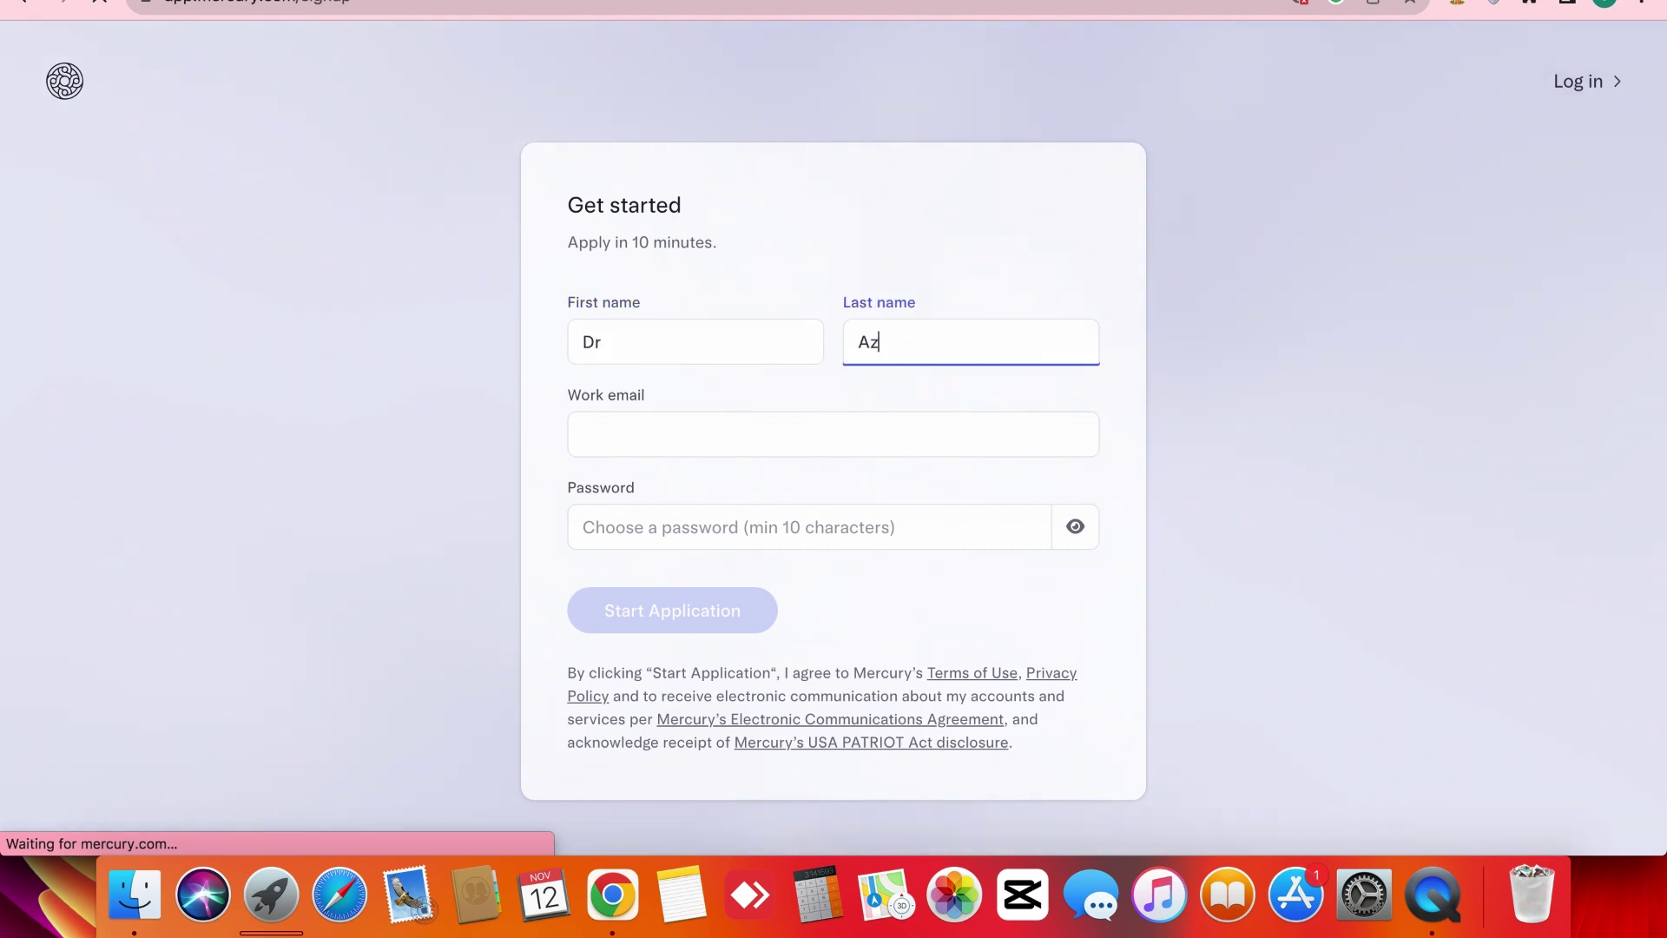
type("iz")
left_click(669, 429)
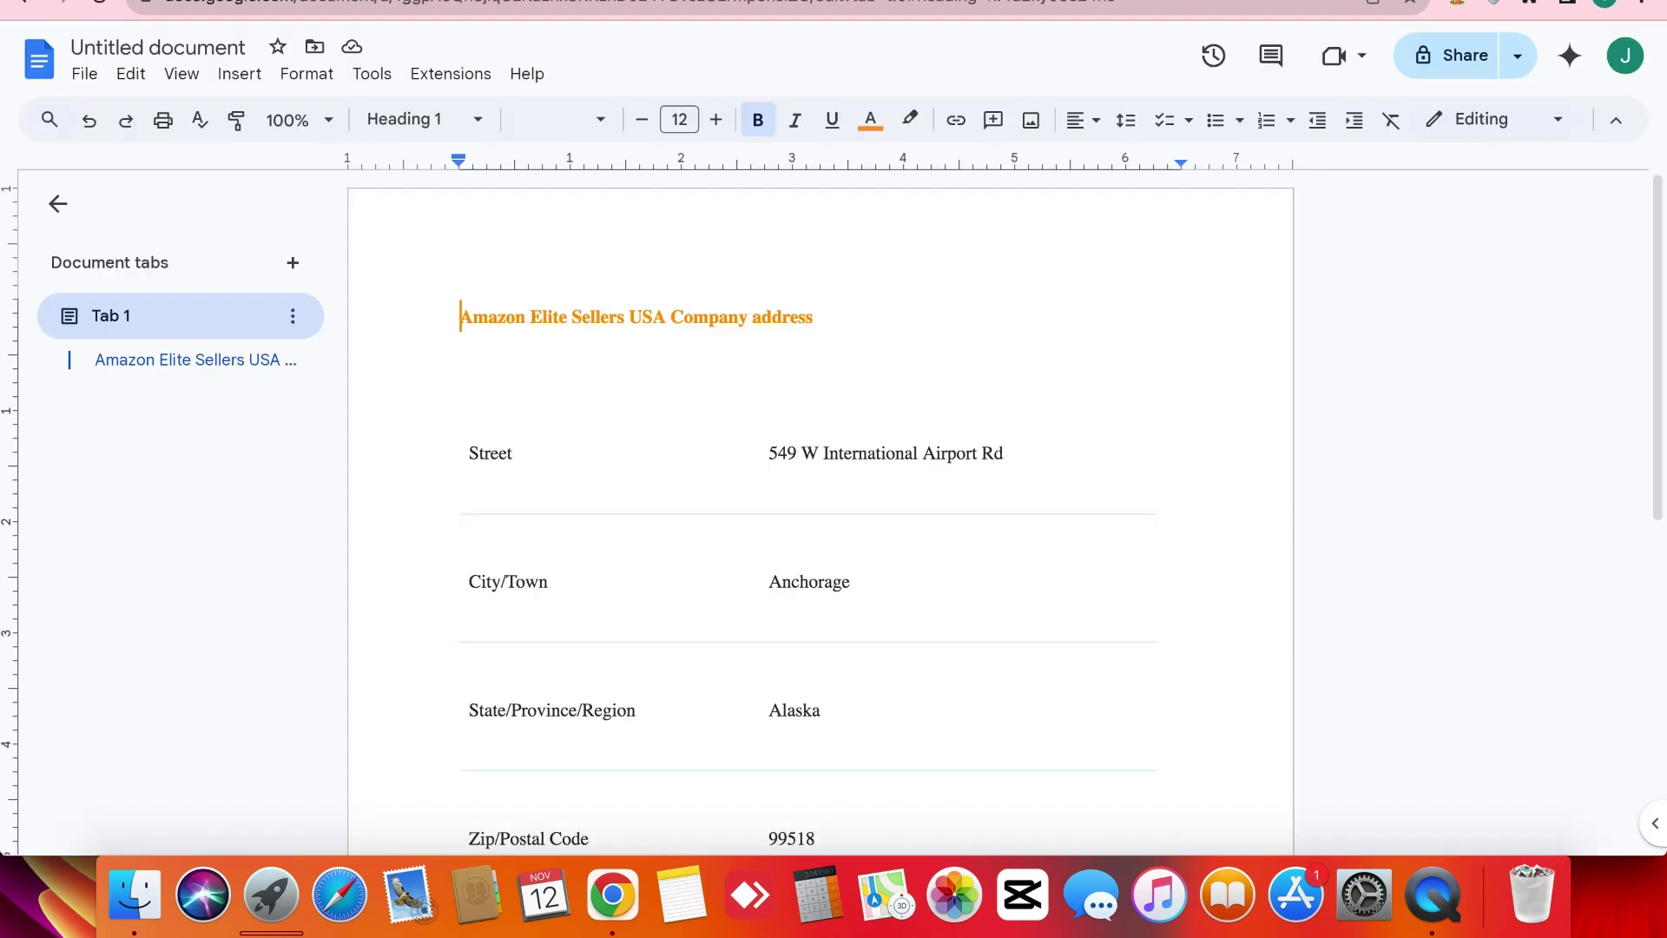
Scroll through the Amazon Elite Sellers USA address table in the Google Docs notes.
scroll(438, 446, "down", 5)
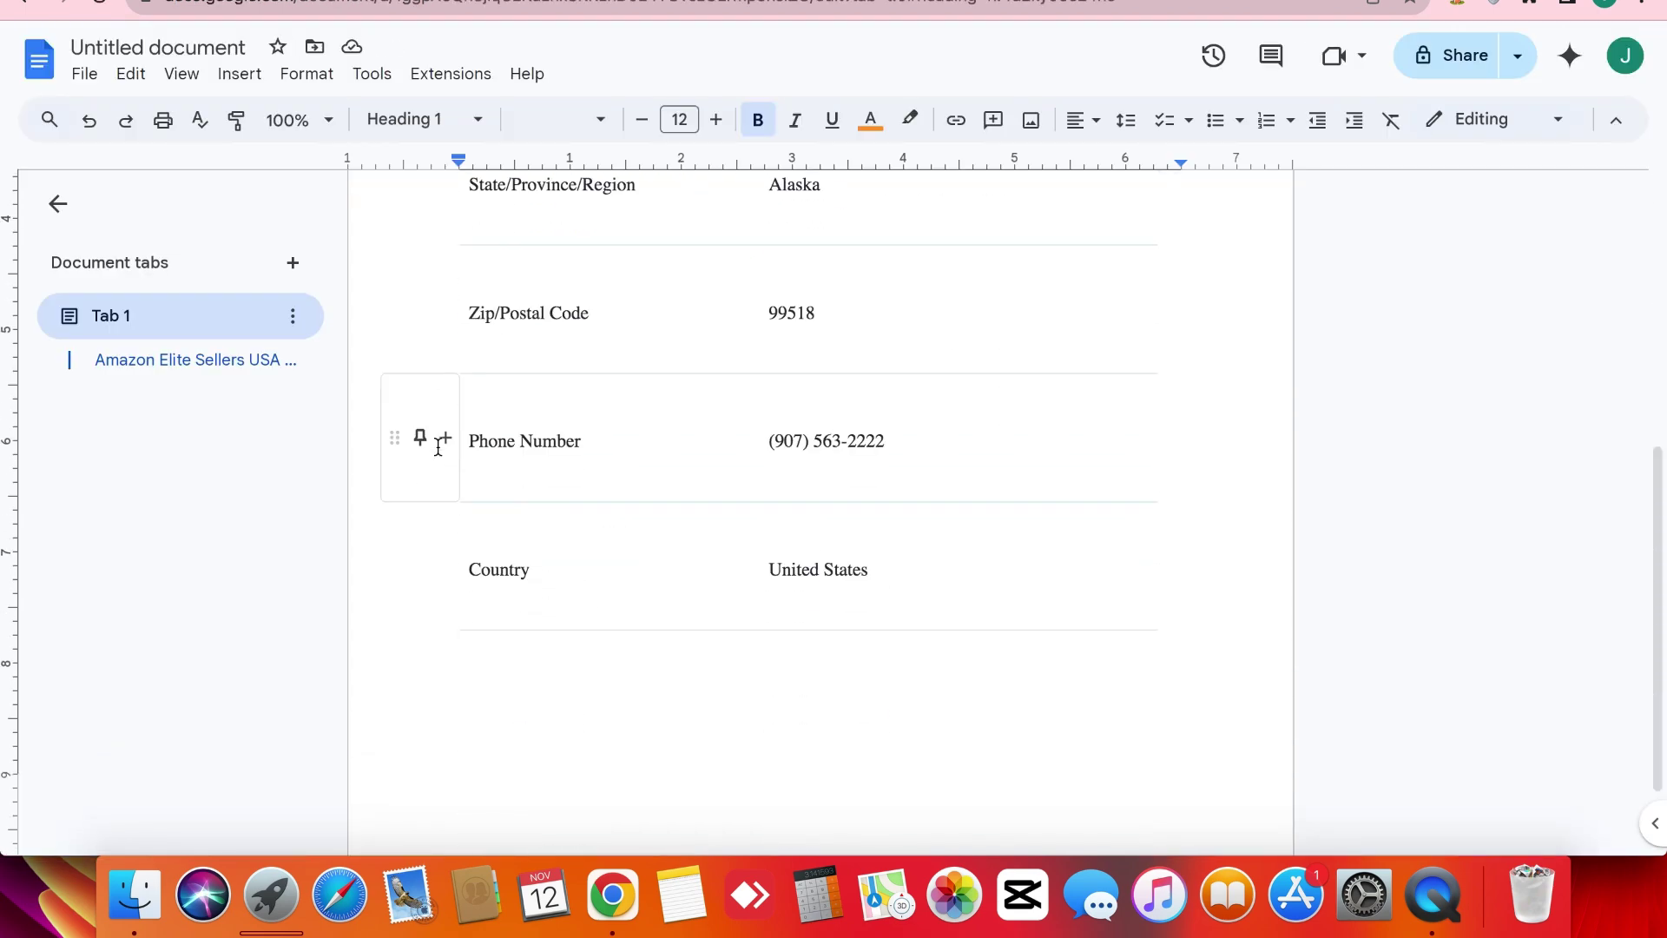
scroll(437, 446, "up", 4)
scroll(438, 446, "up", 3)
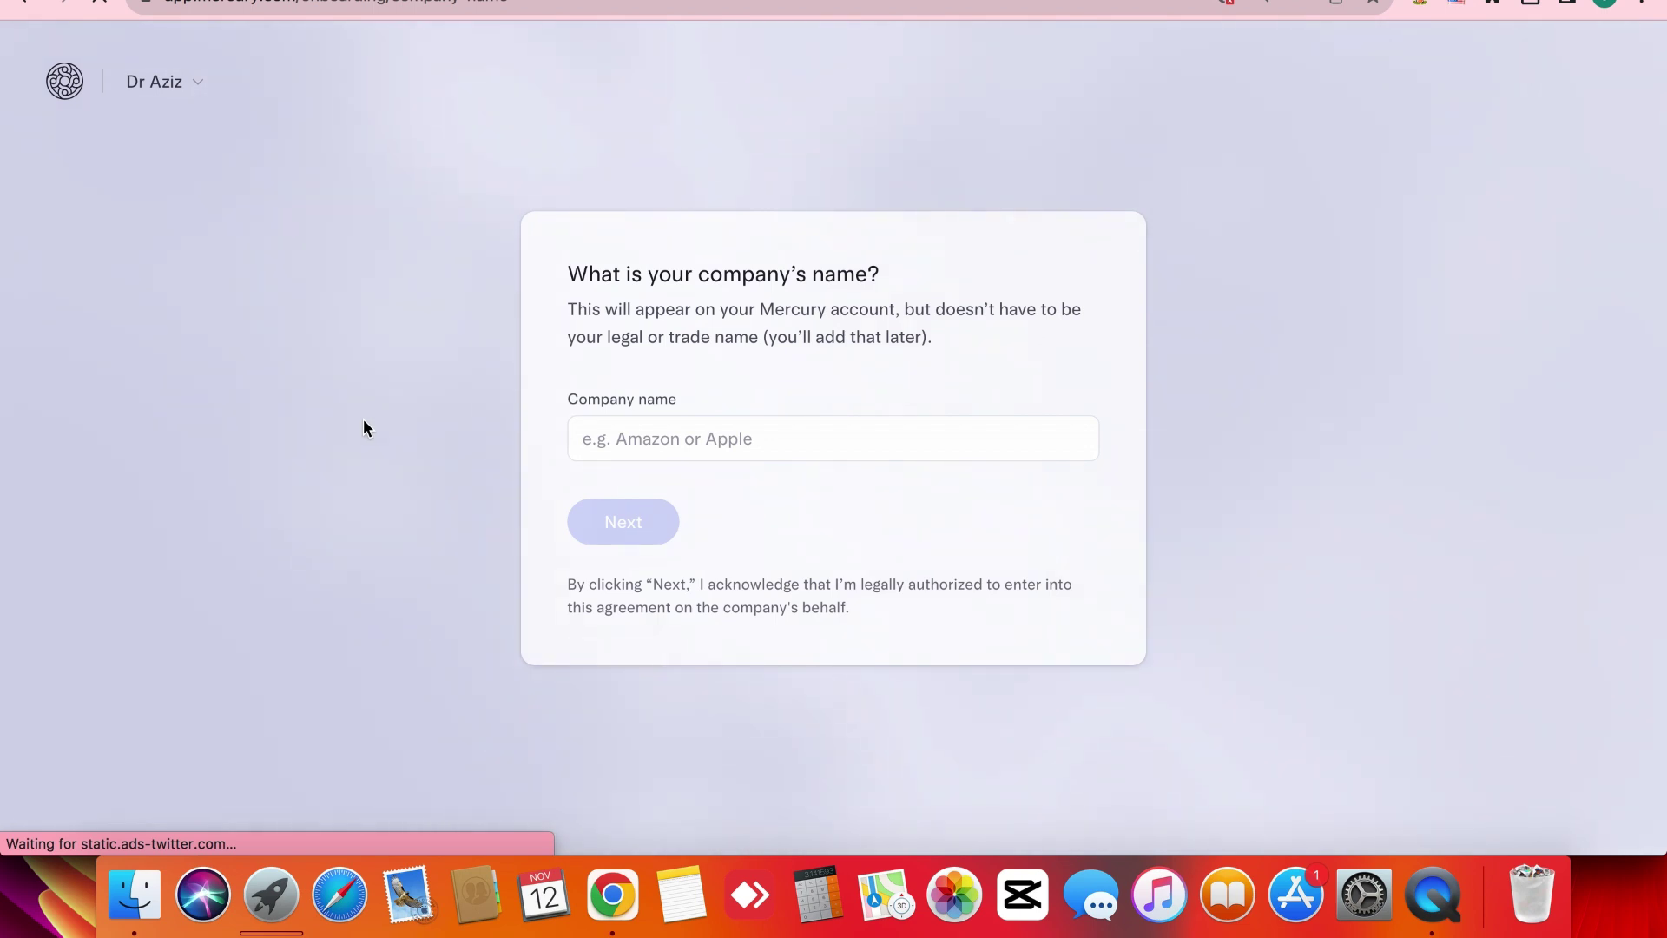
Enter 'Amazon Elite Sellers' as the company name and submit it.
left_click(609, 440)
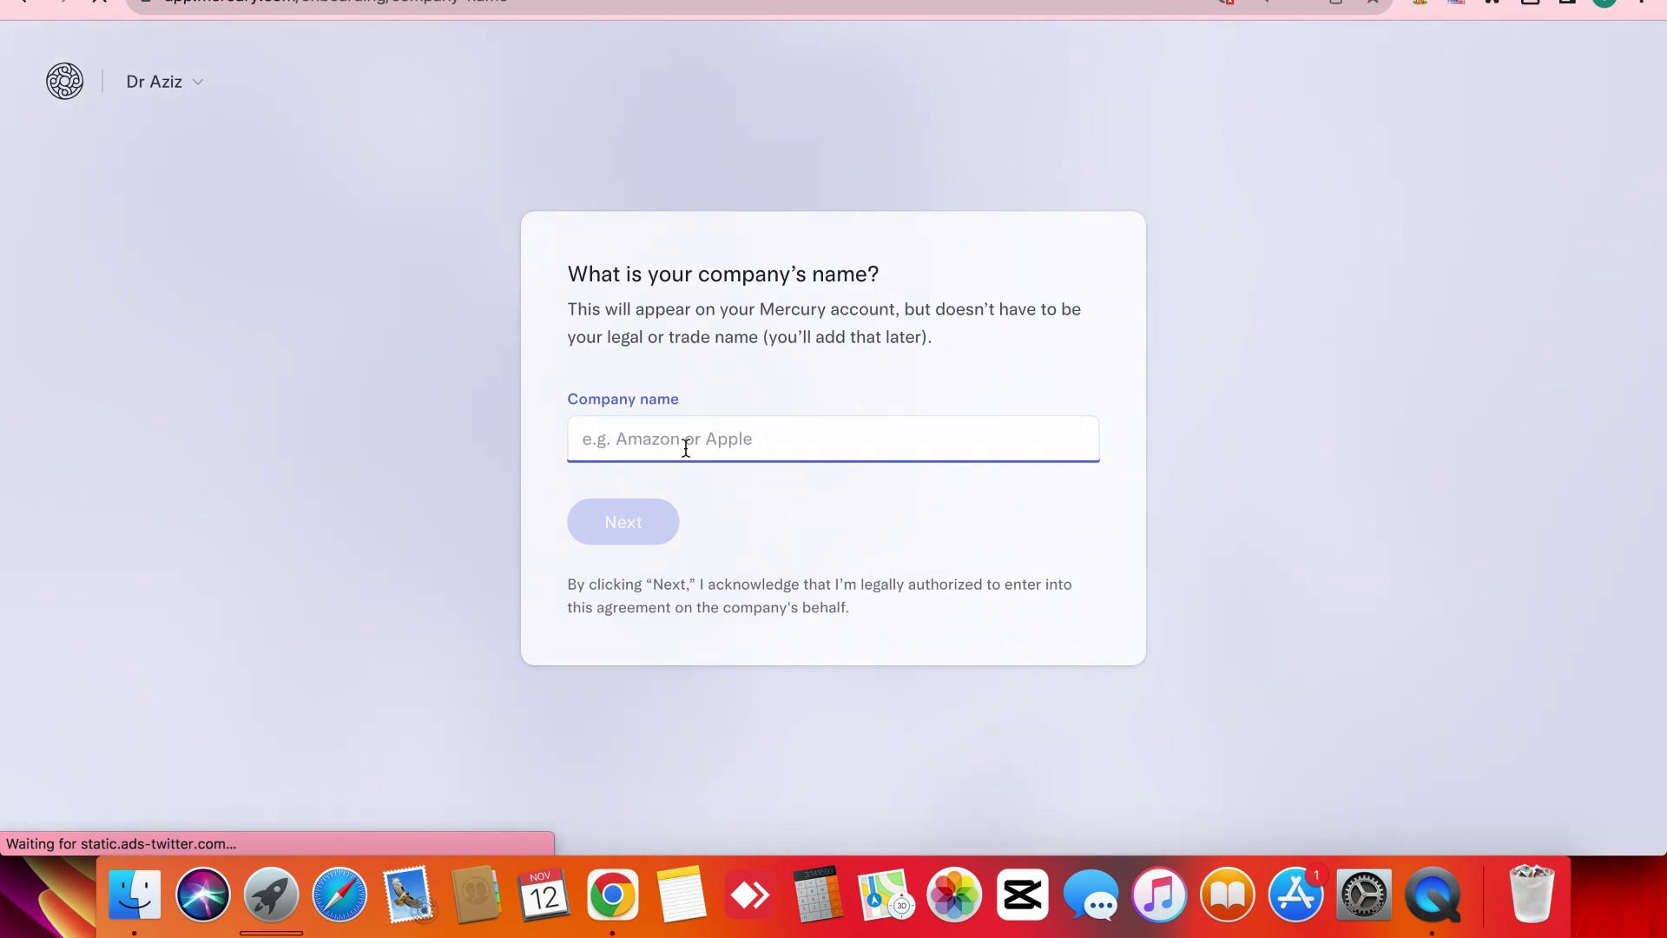
type("Am")
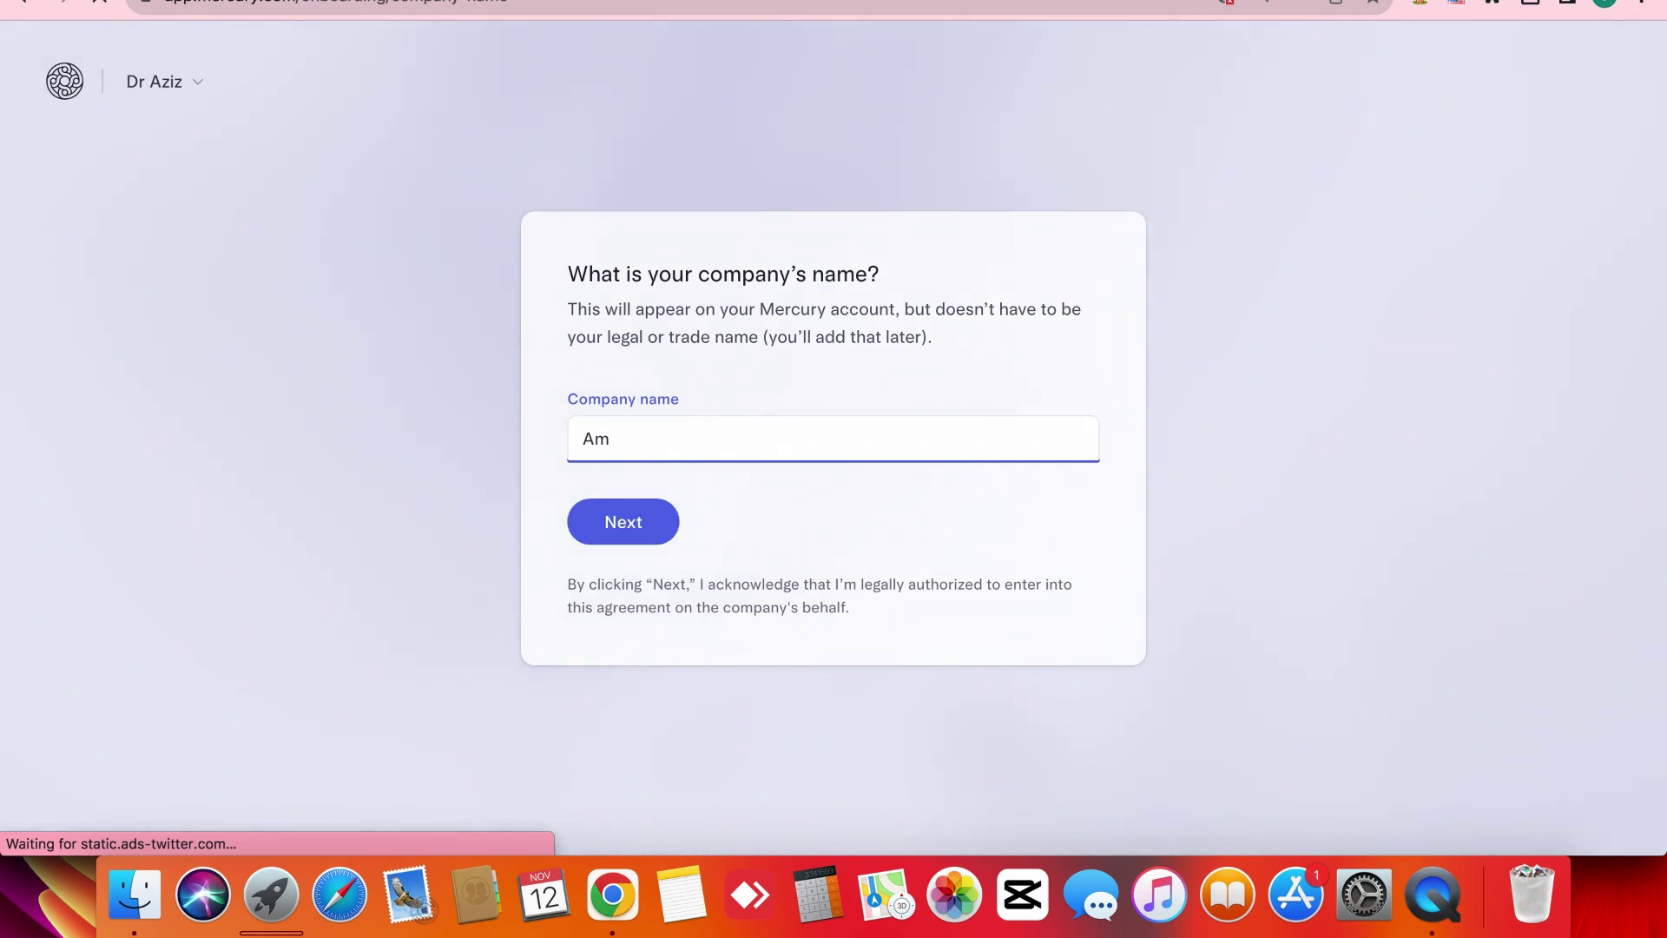
type("azon ")
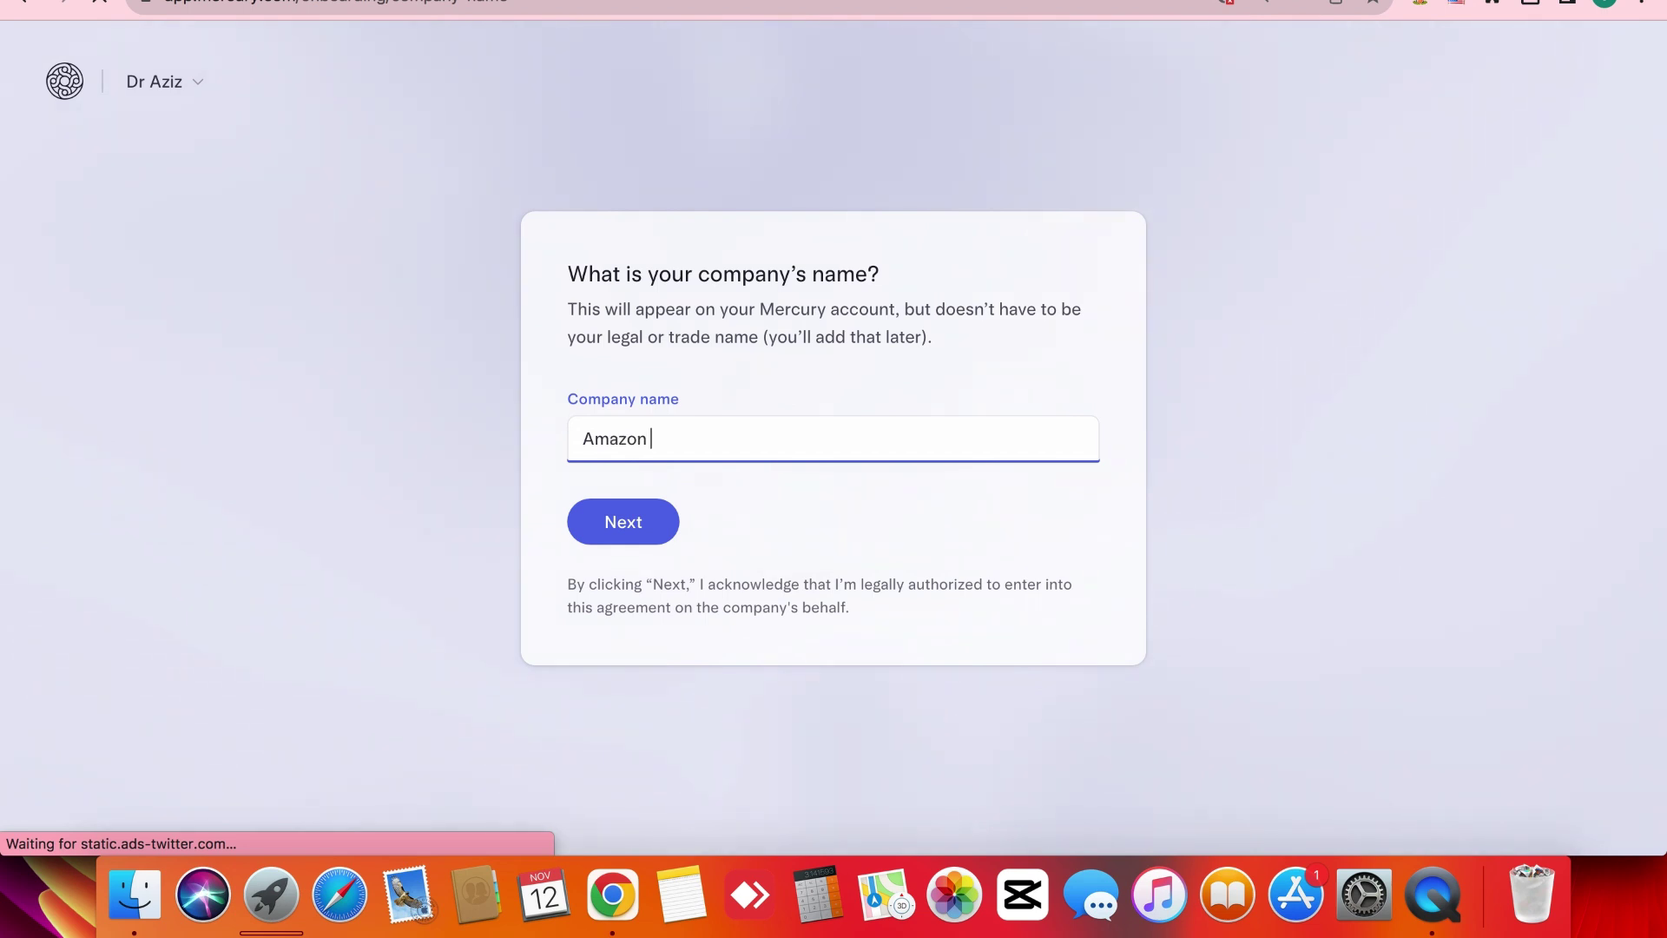
type("Elite")
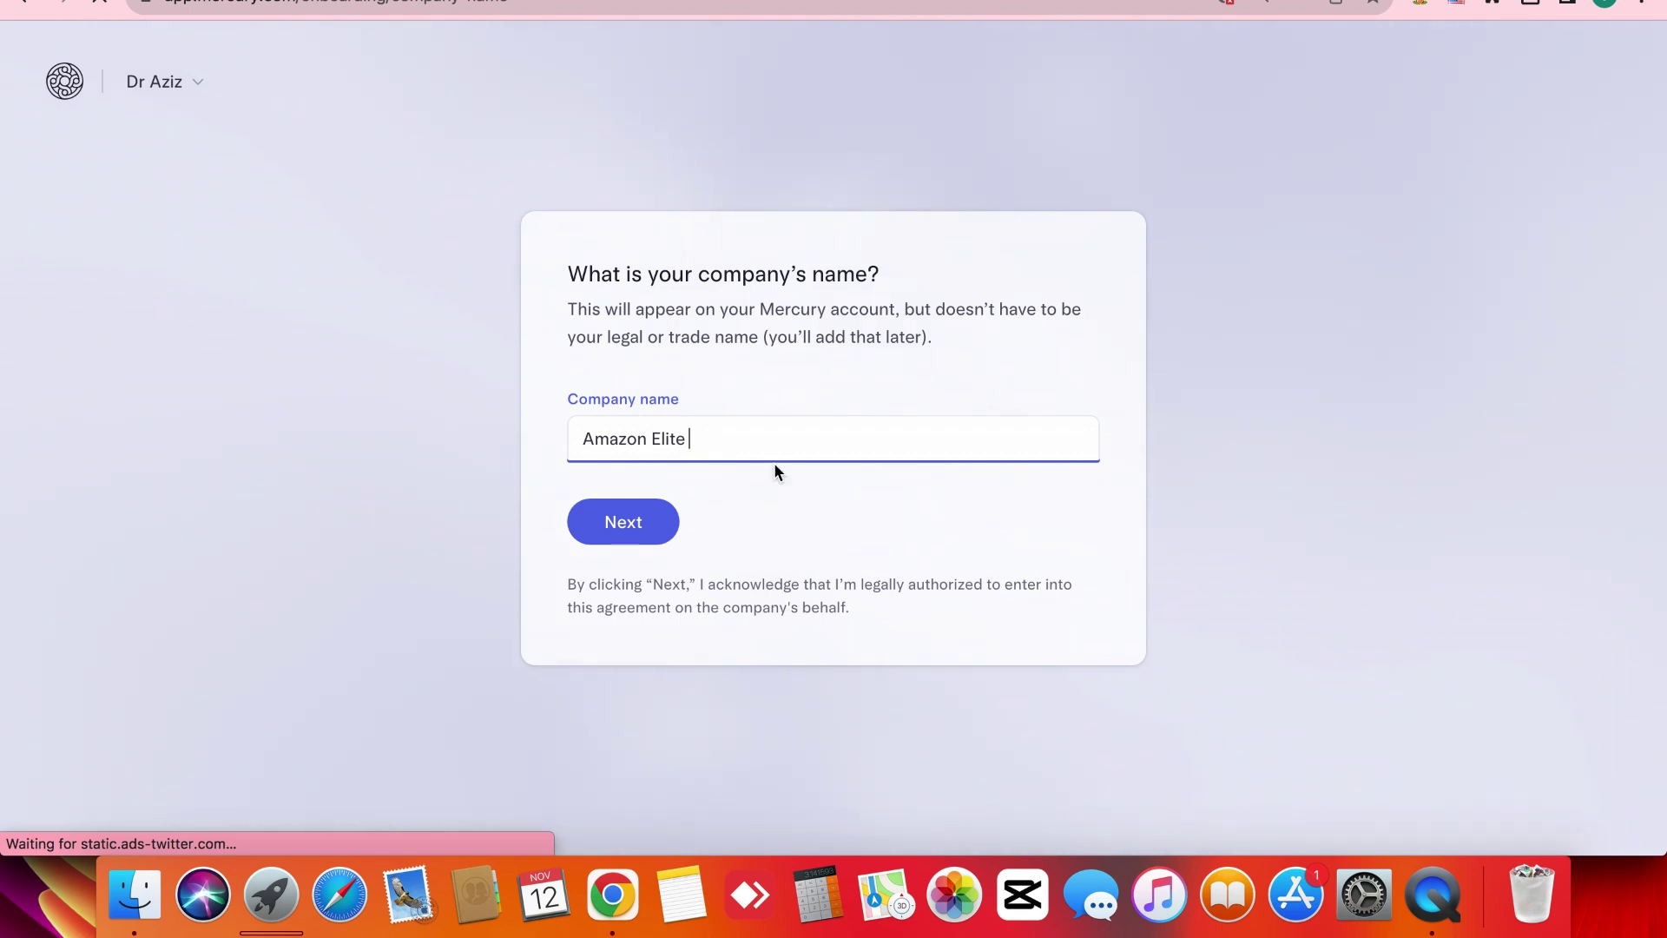
type(" Sellers")
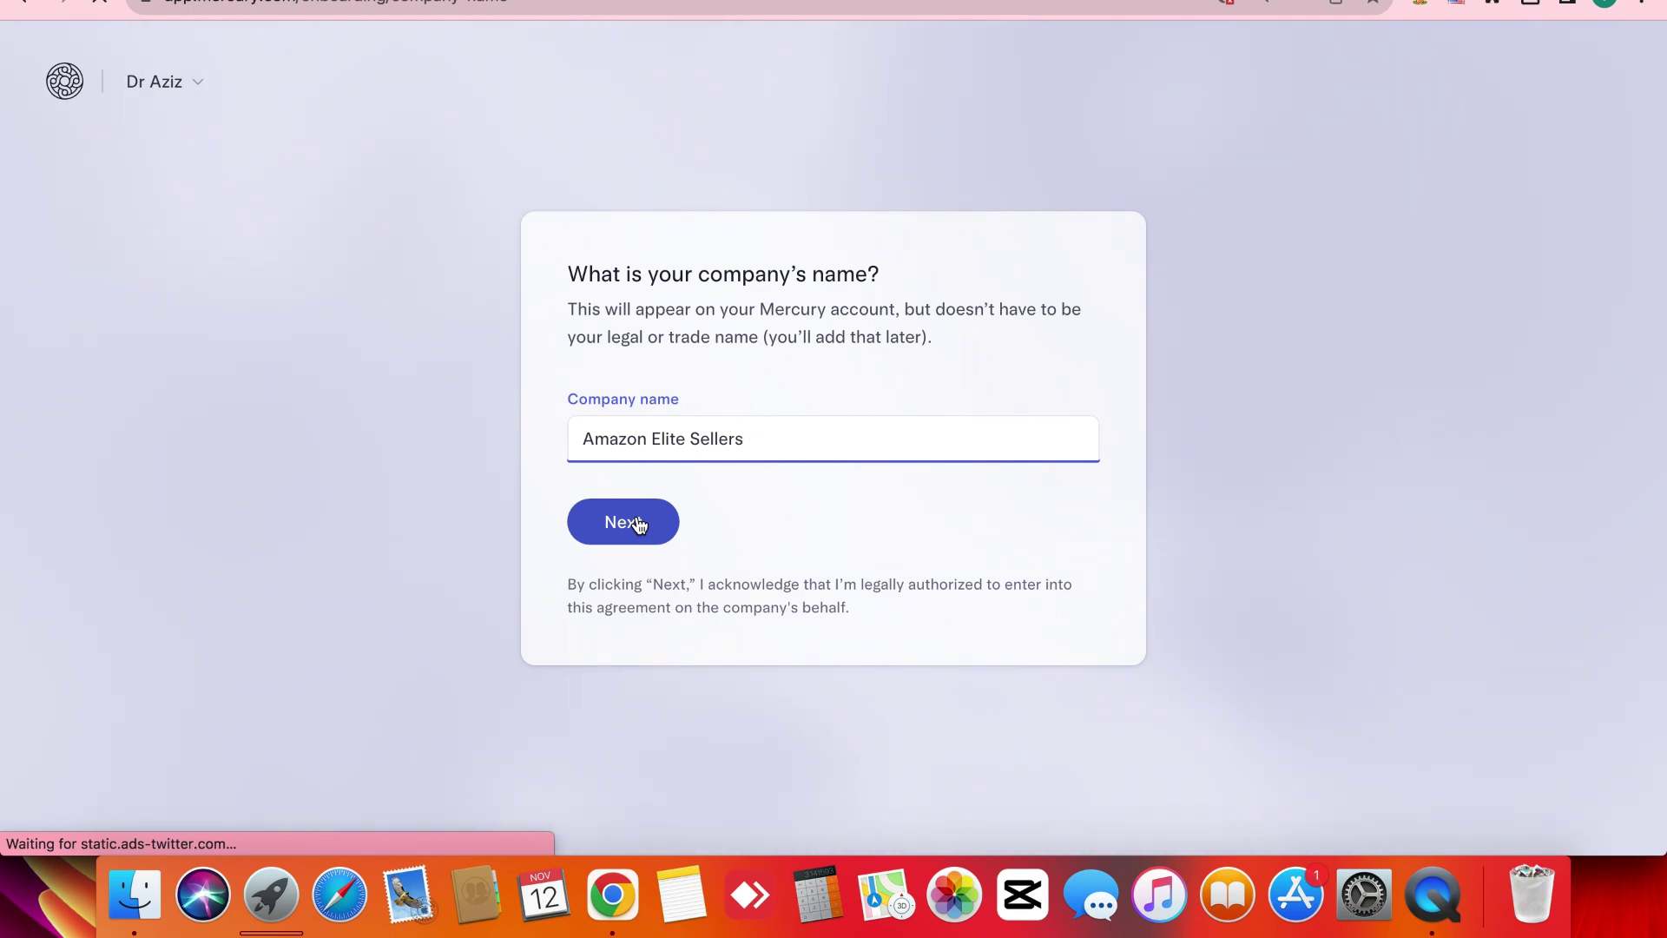
left_click(639, 525)
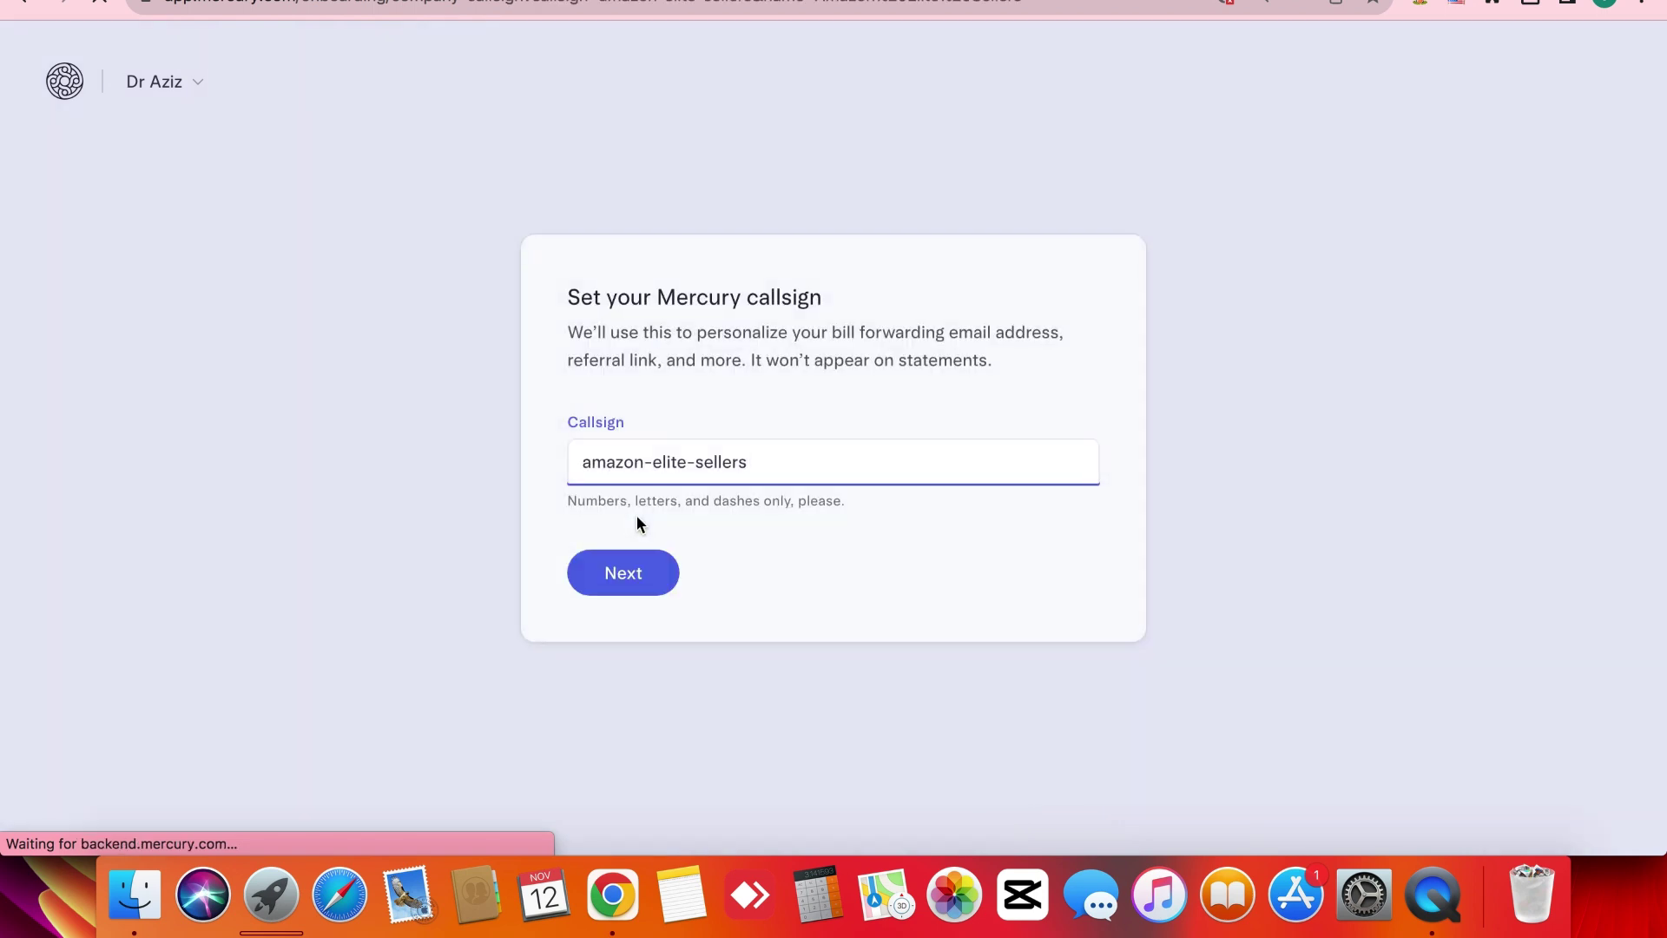
Accept the amazon-elite-sellers callsign and choose None of the Above for restricted business types.
left_click(623, 571)
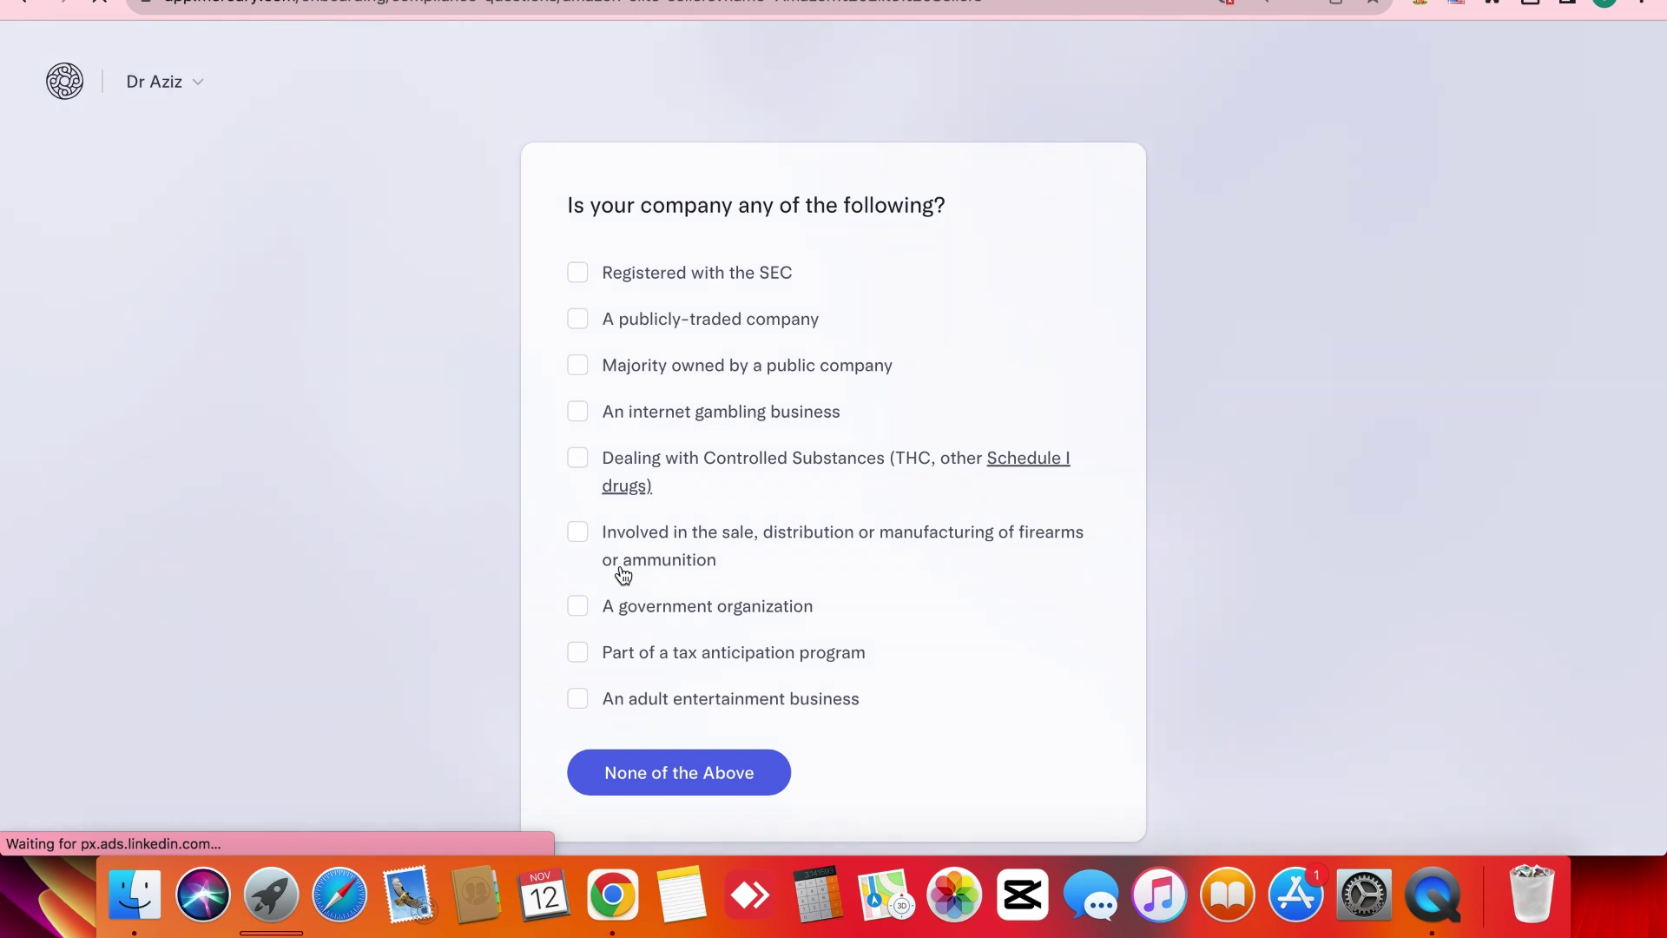
scroll(485, 595, "down", 2)
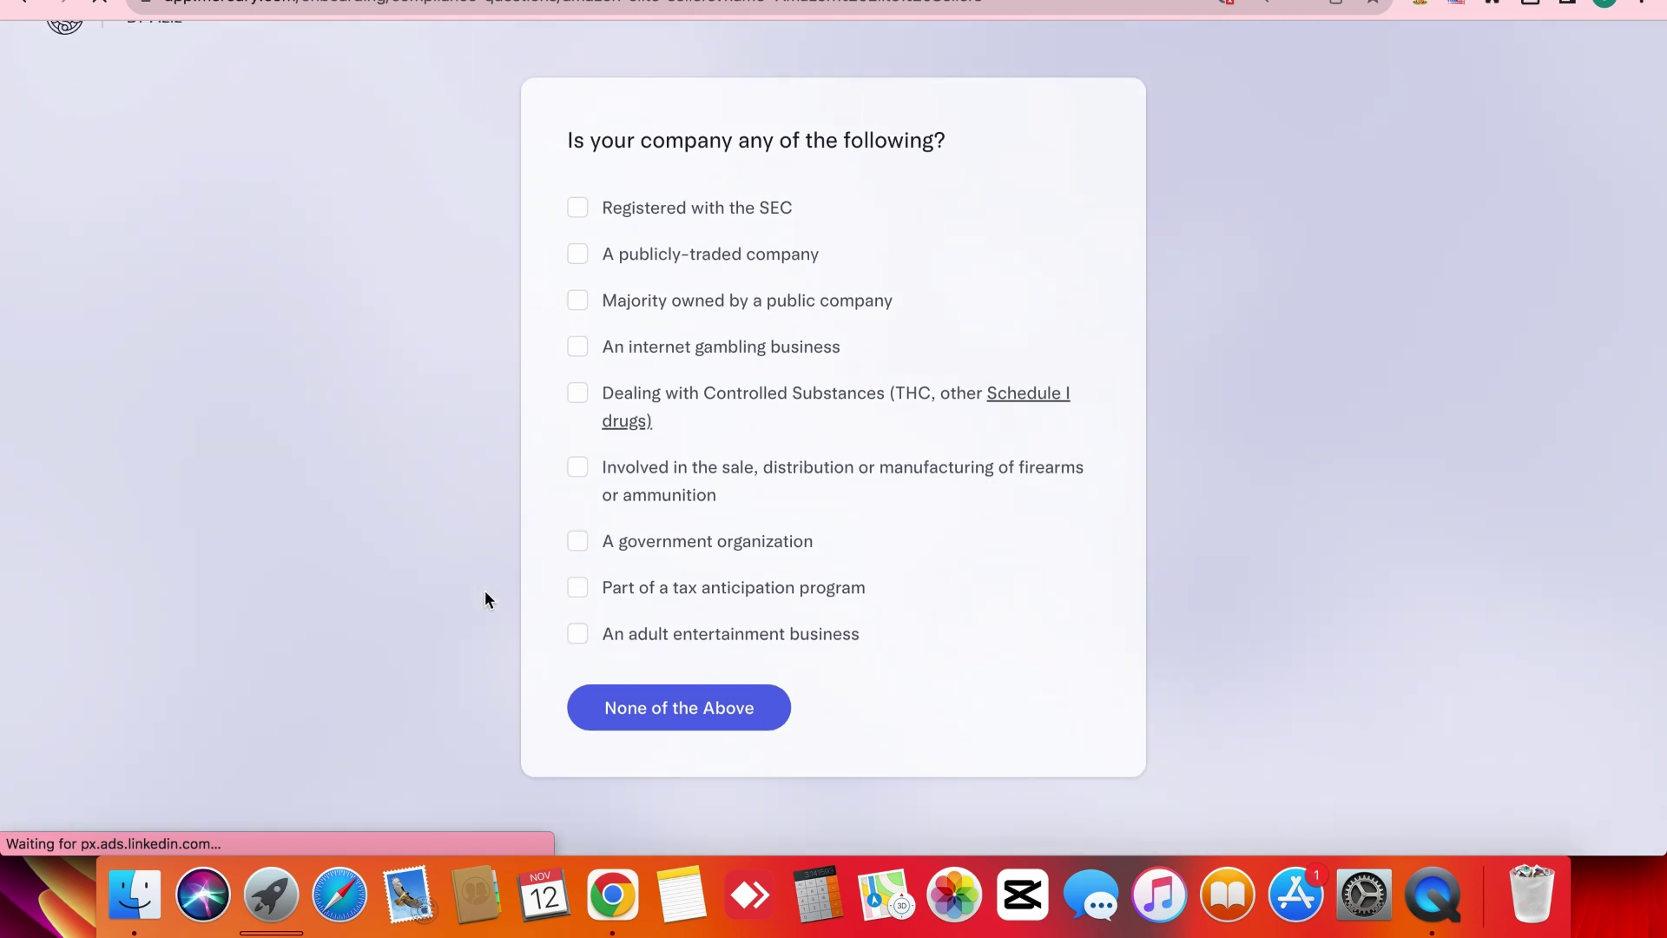
left_click(691, 708)
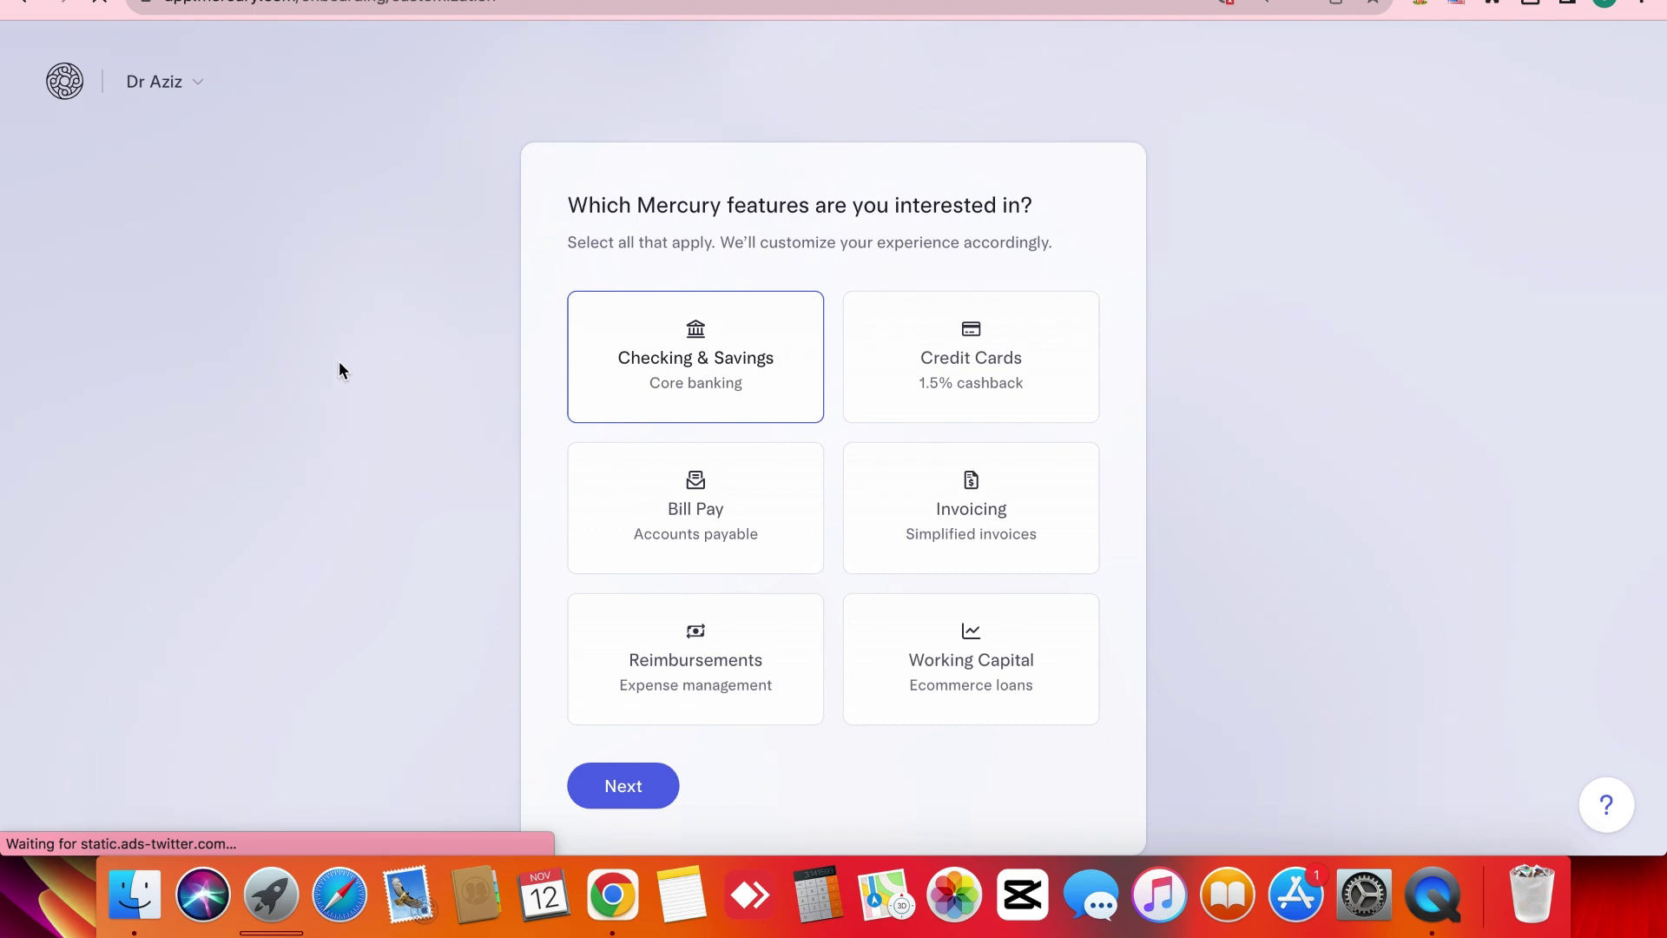
Leave Checking & Savings selected as the only feature of interest and submit.
left_click(721, 376)
left_click(721, 376)
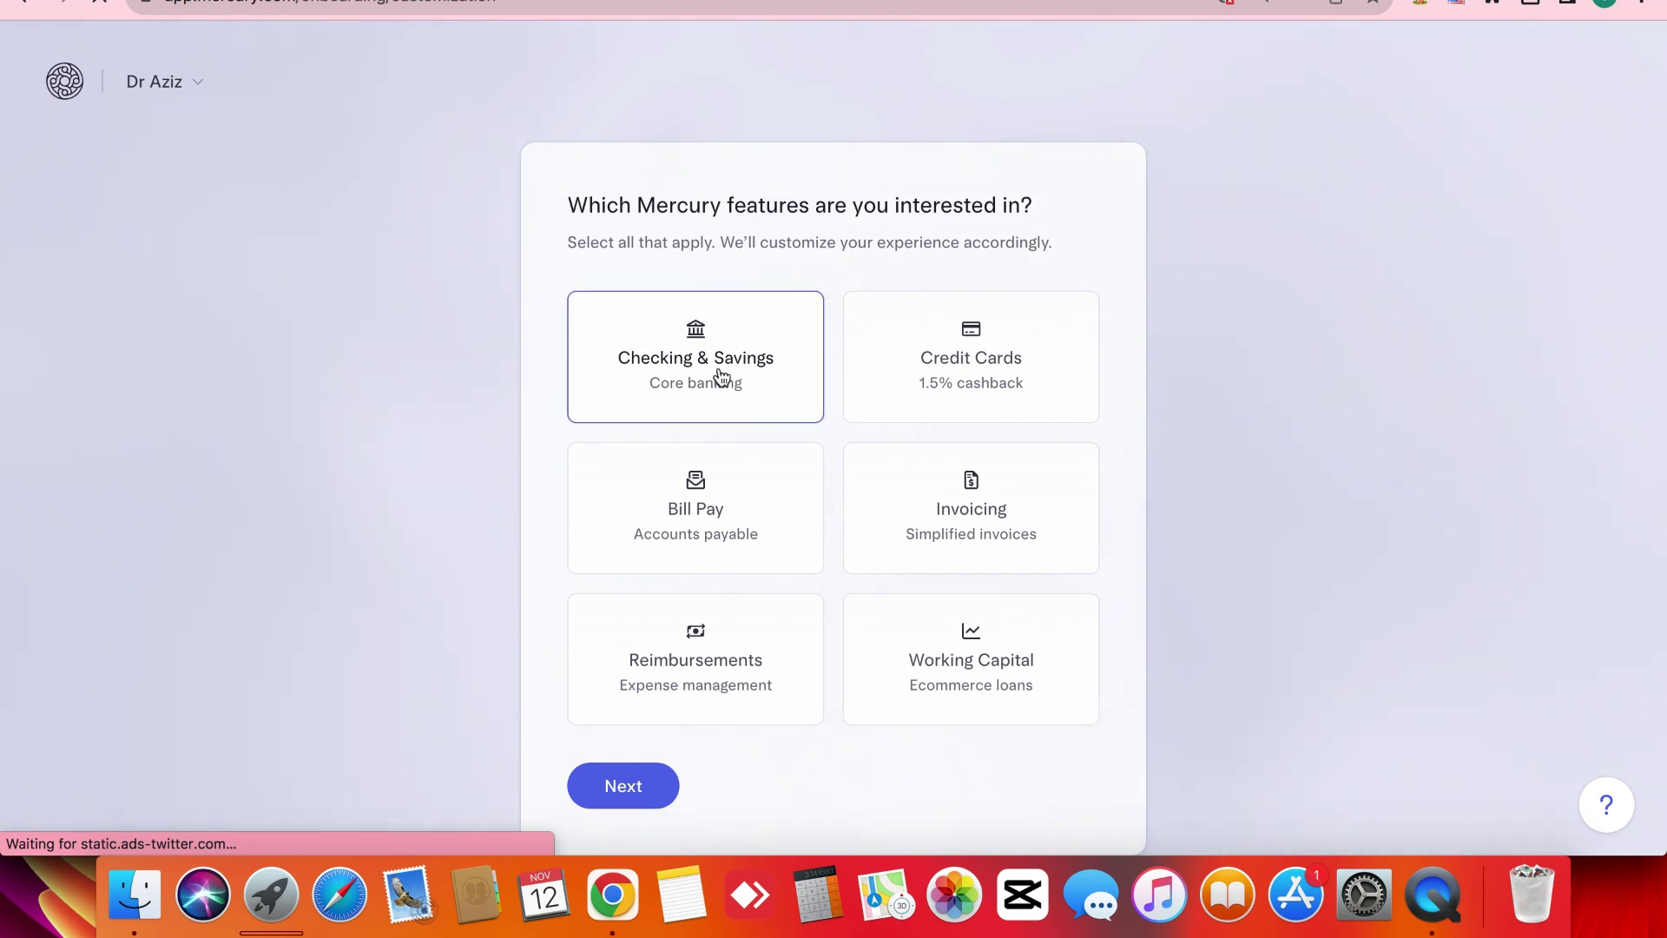
left_click(618, 783)
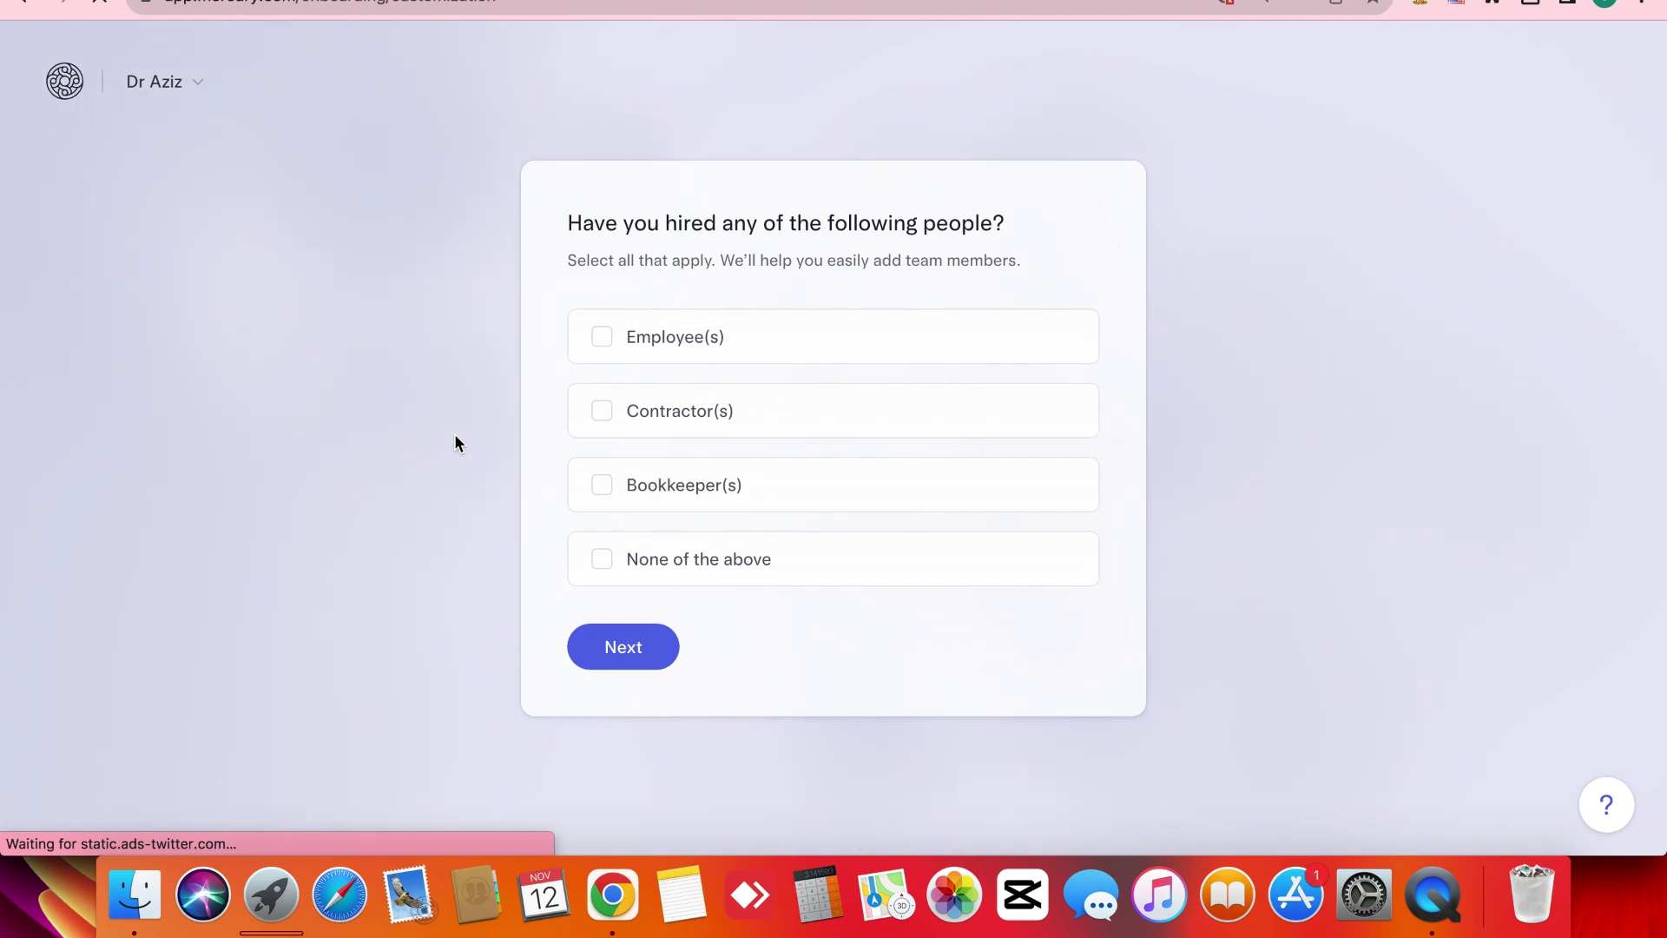
Answer None of the above for hiring and plan to raise funds within six months.
left_click(606, 568)
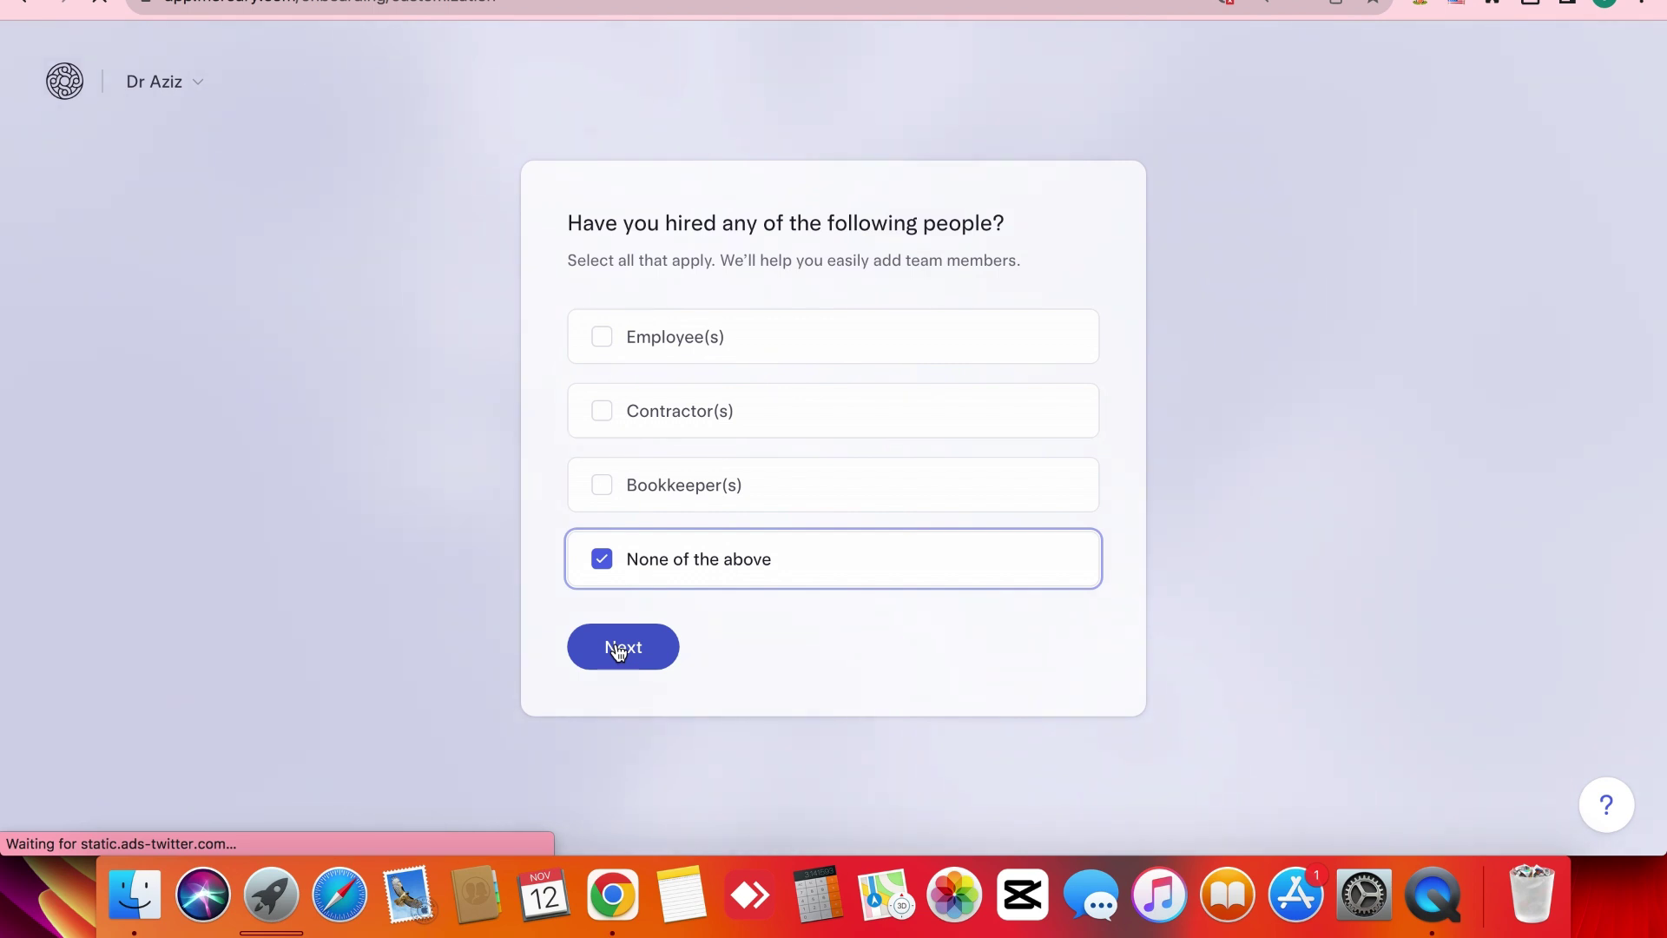
left_click(618, 649)
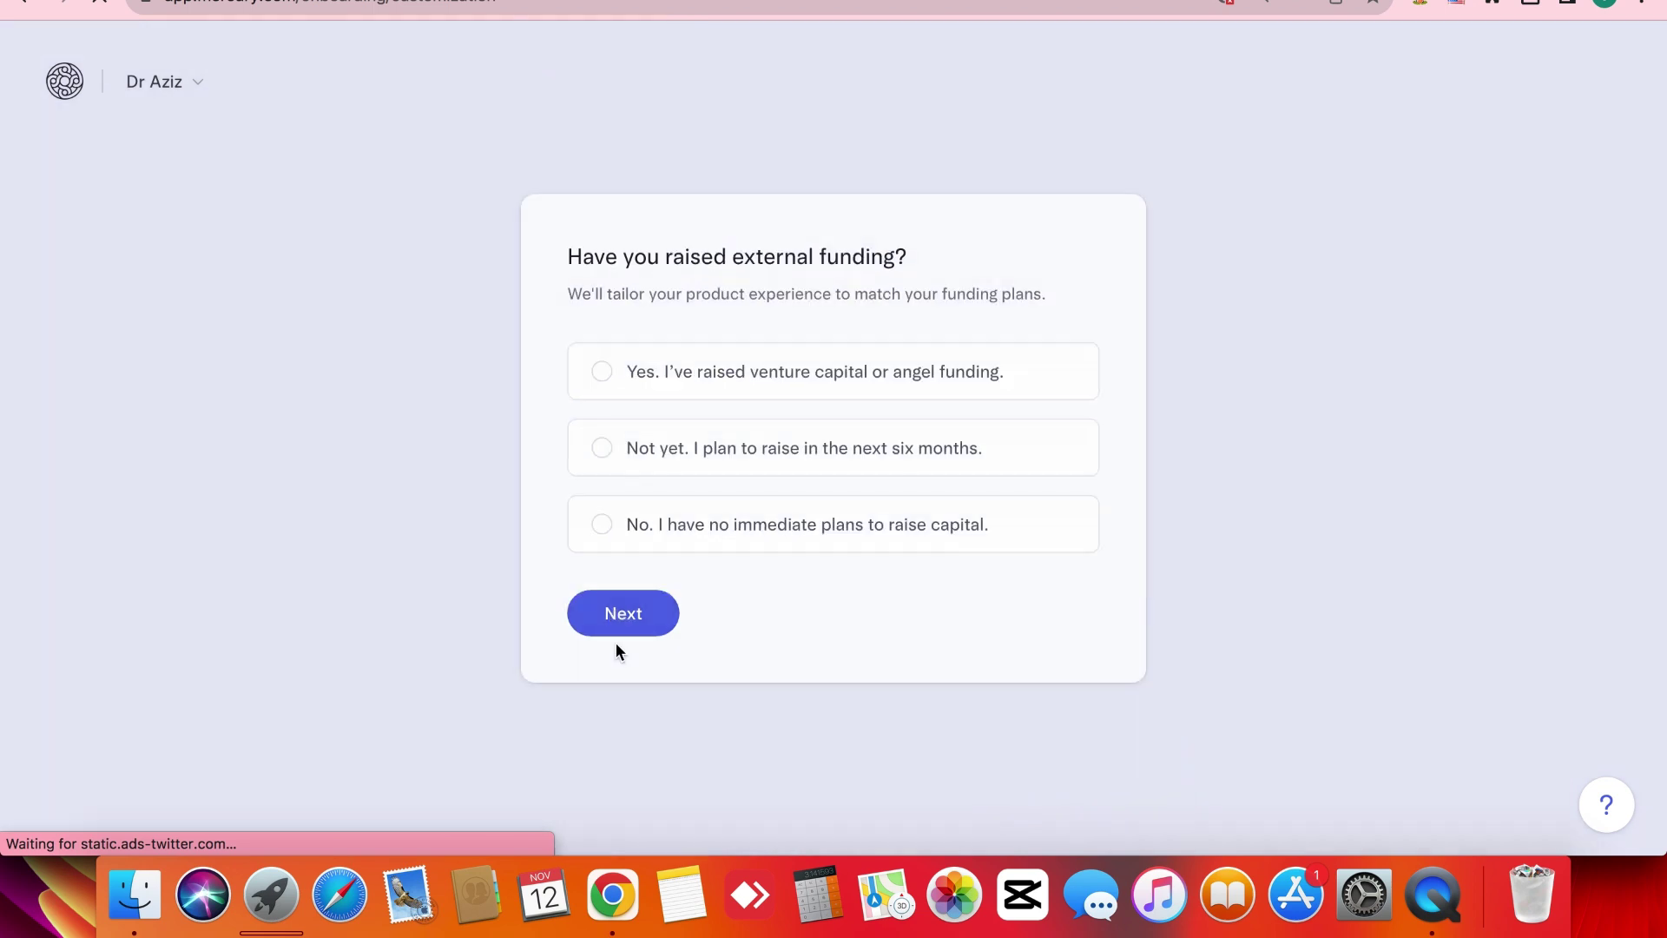
triple_click(686, 267)
left_click(490, 339)
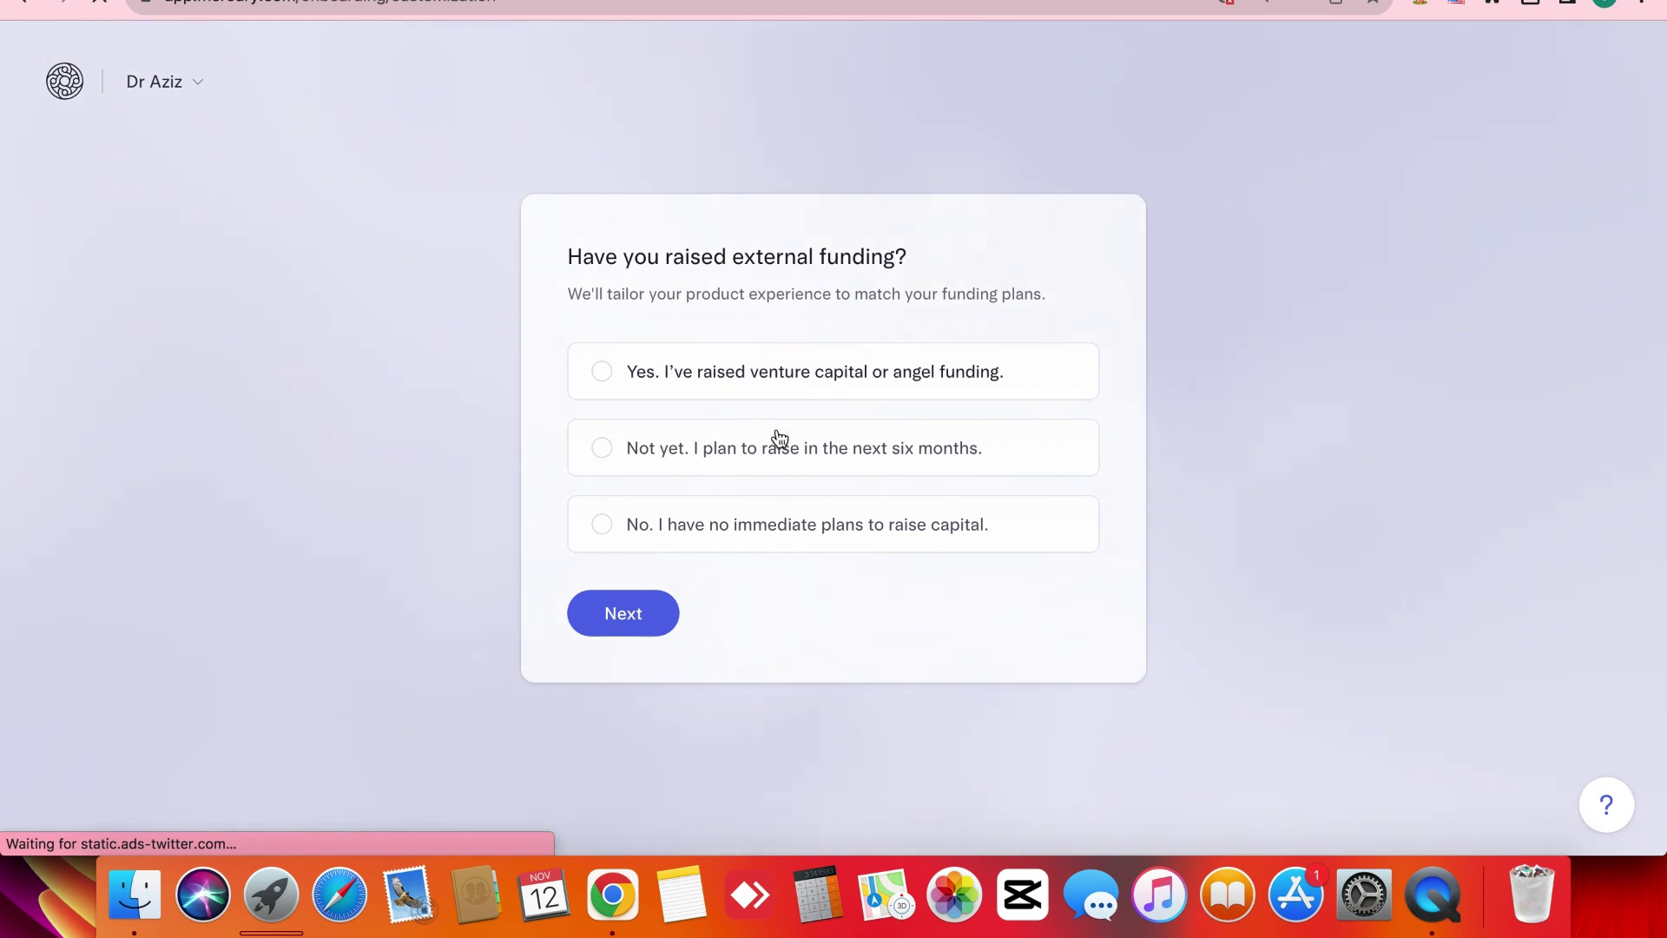
left_click(788, 470)
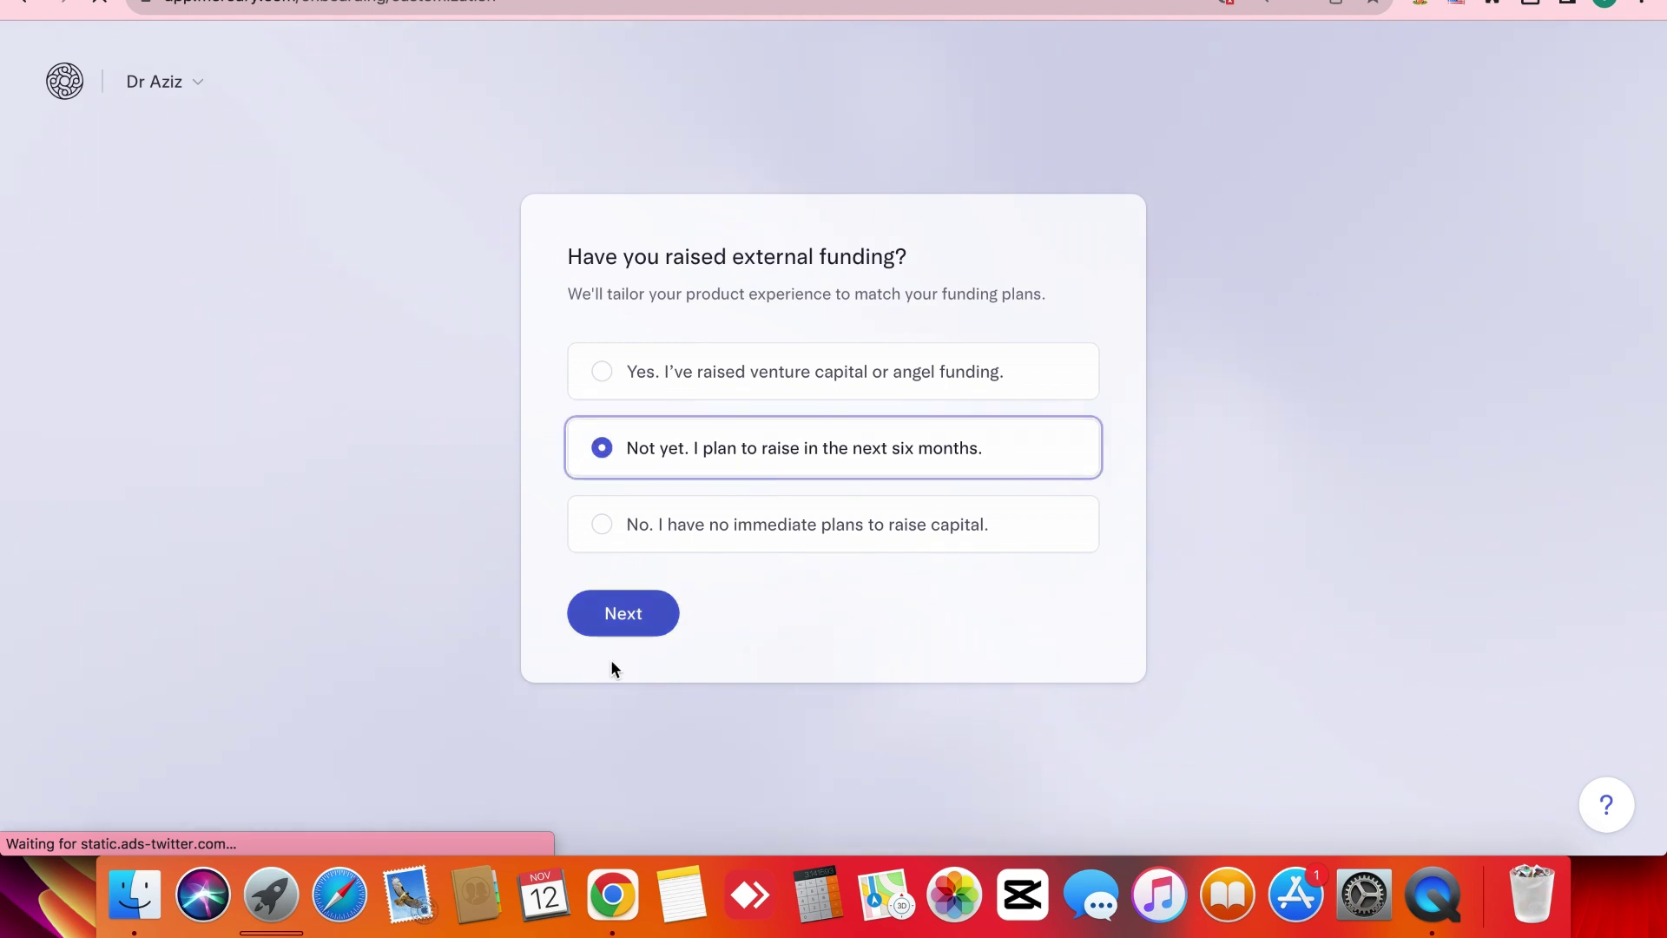
left_click(617, 639)
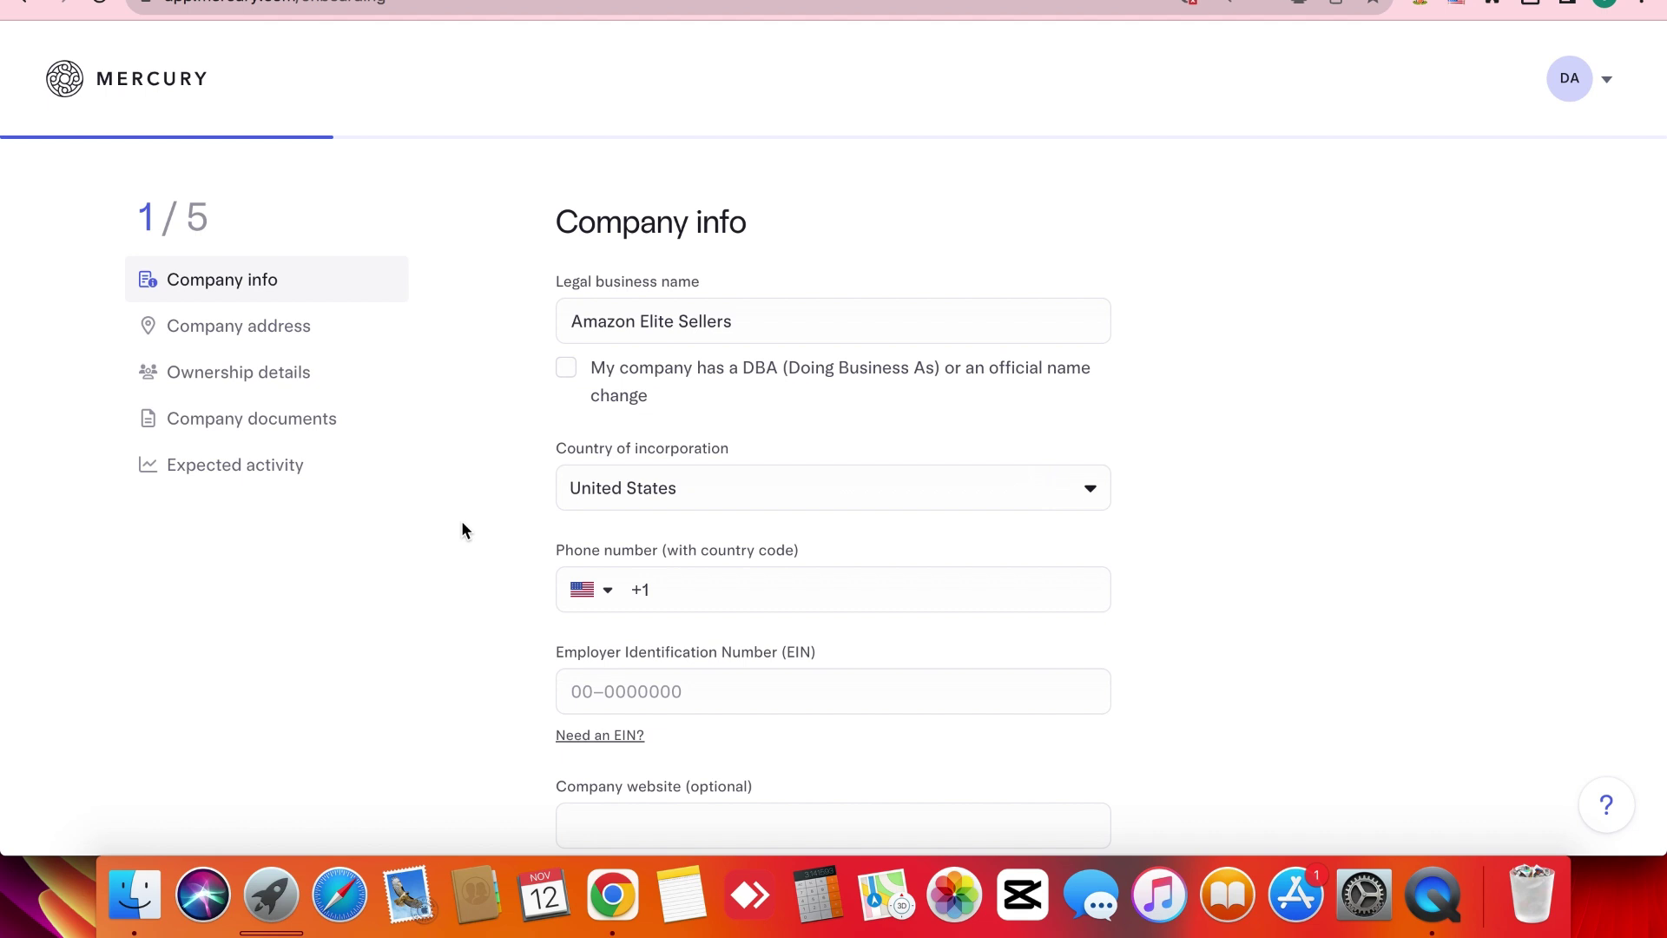
Keep United States as the country of incorporation on the Company info form.
scroll(289, 287, "up", 3)
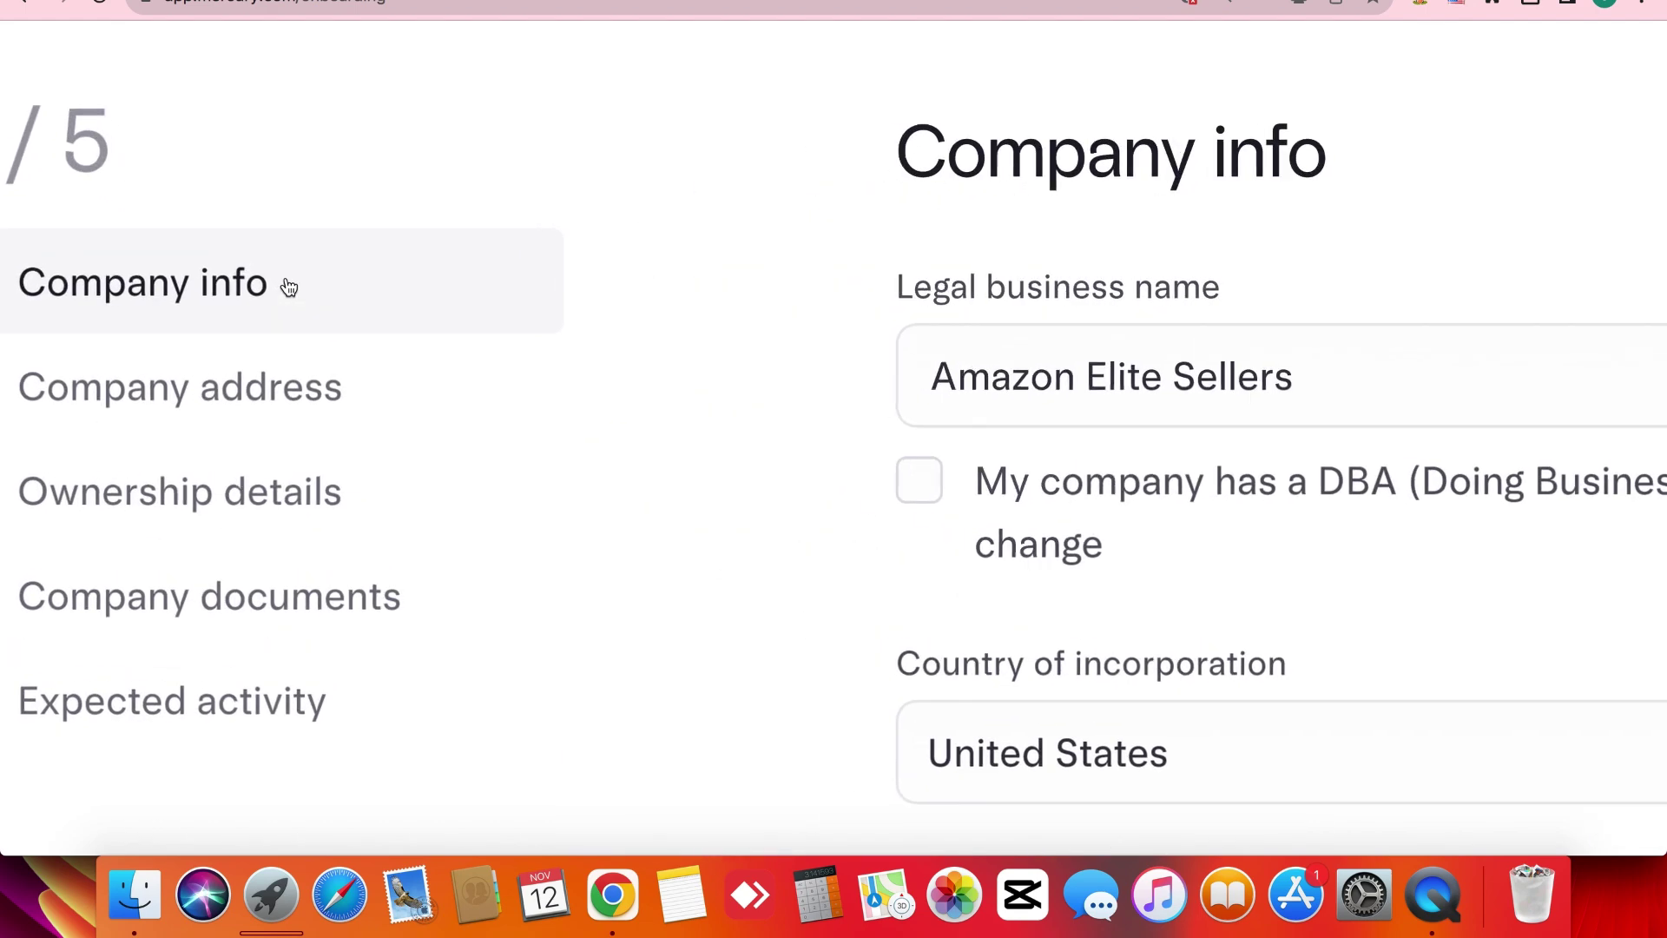
scroll(112, 310, "down", 3)
scroll(72, 320, "up", 5)
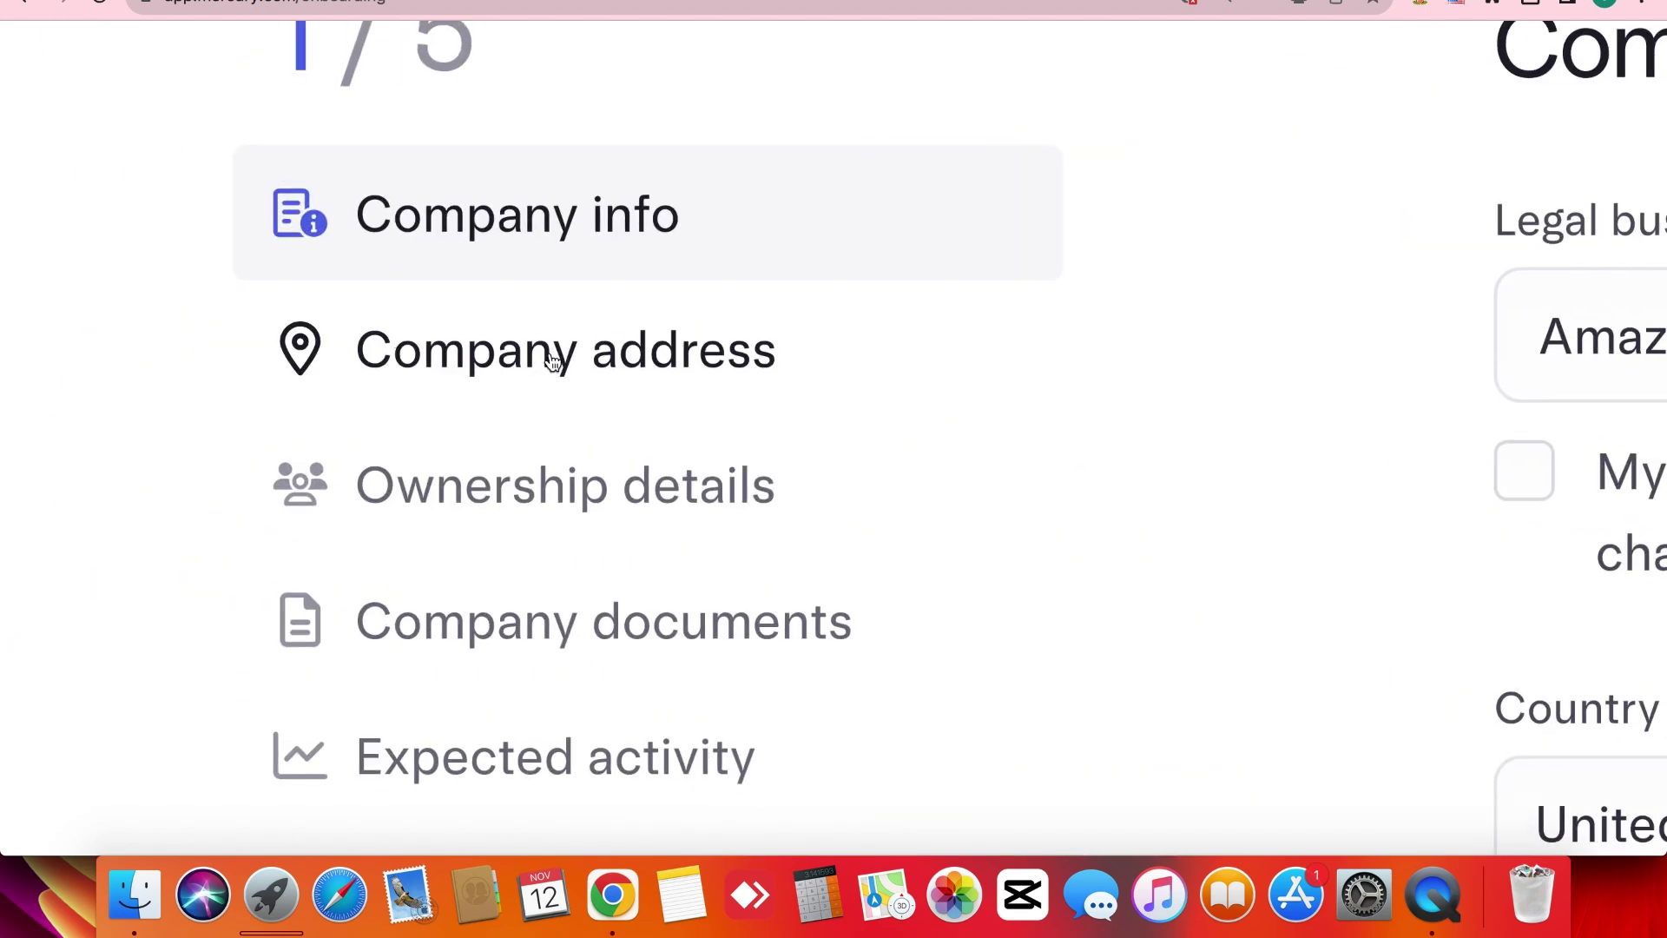
scroll(678, 485, "down", 5)
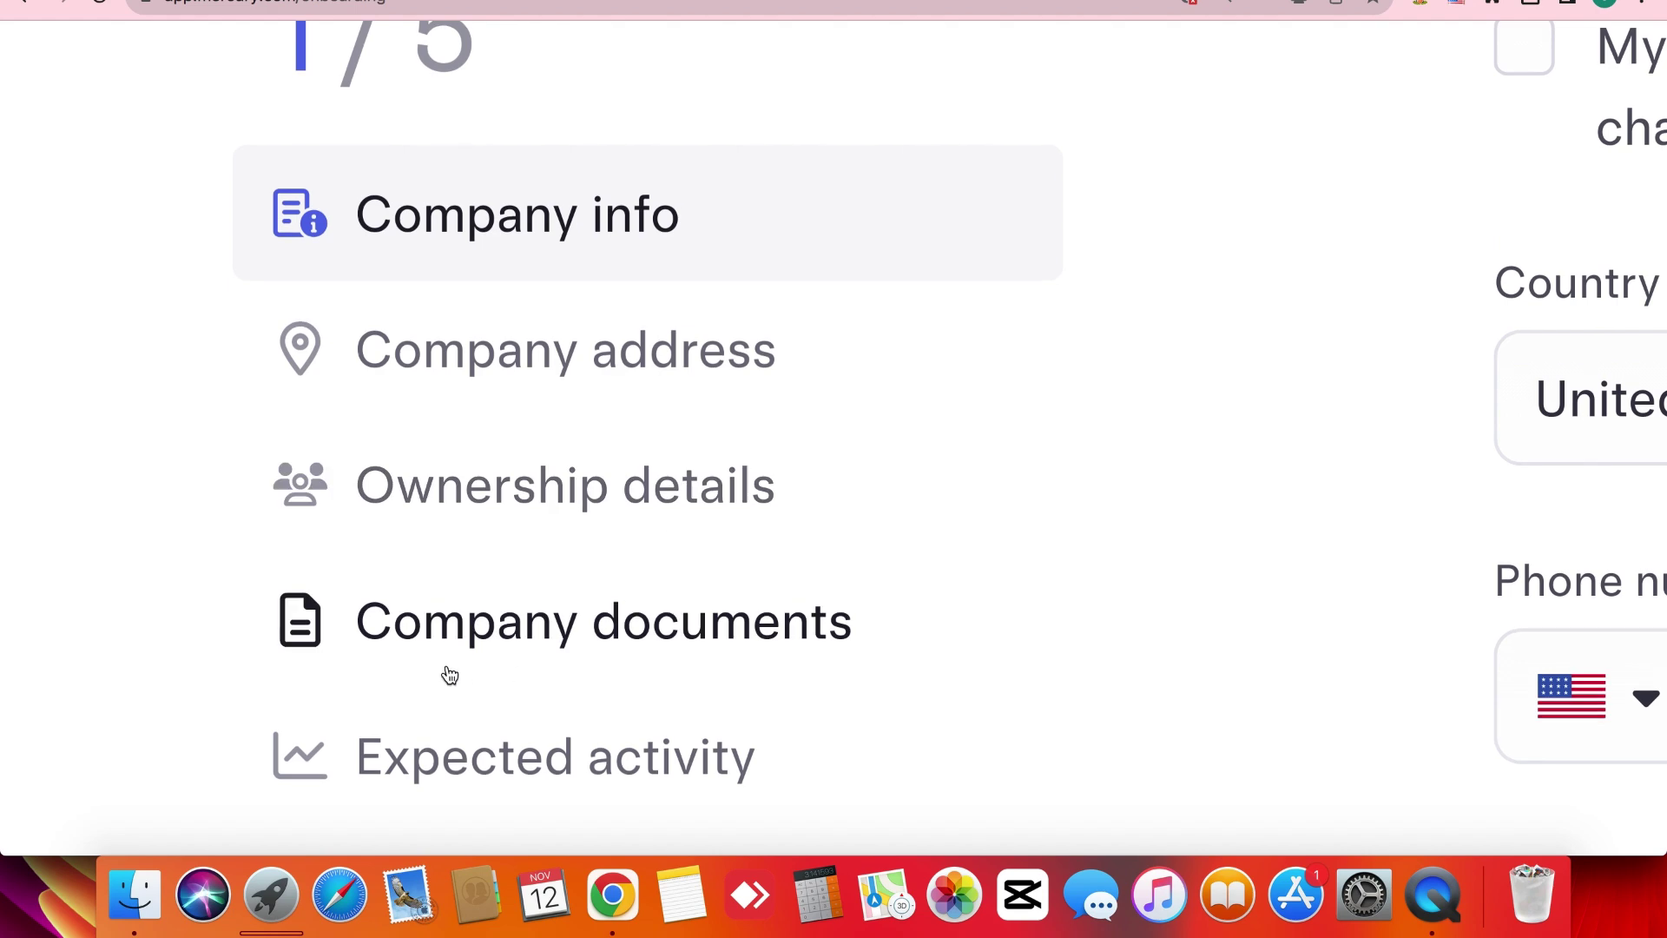
scroll(1109, 693, "down", 2)
scroll(1068, 729, "down", 3)
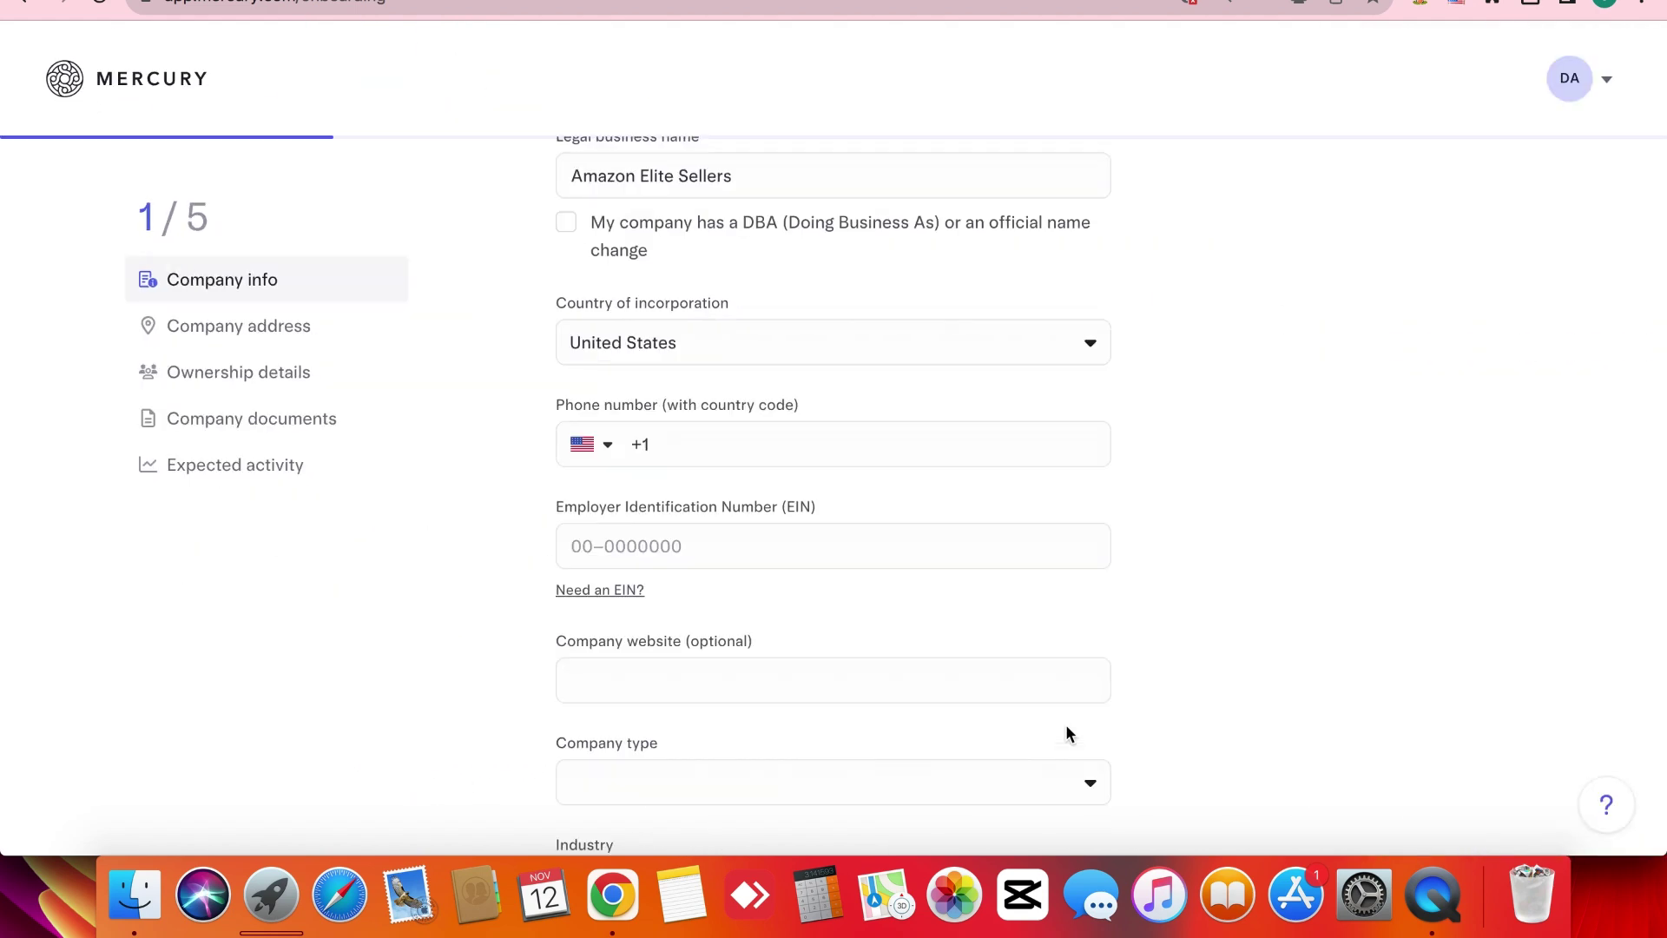
scroll(1065, 724, "up", 2)
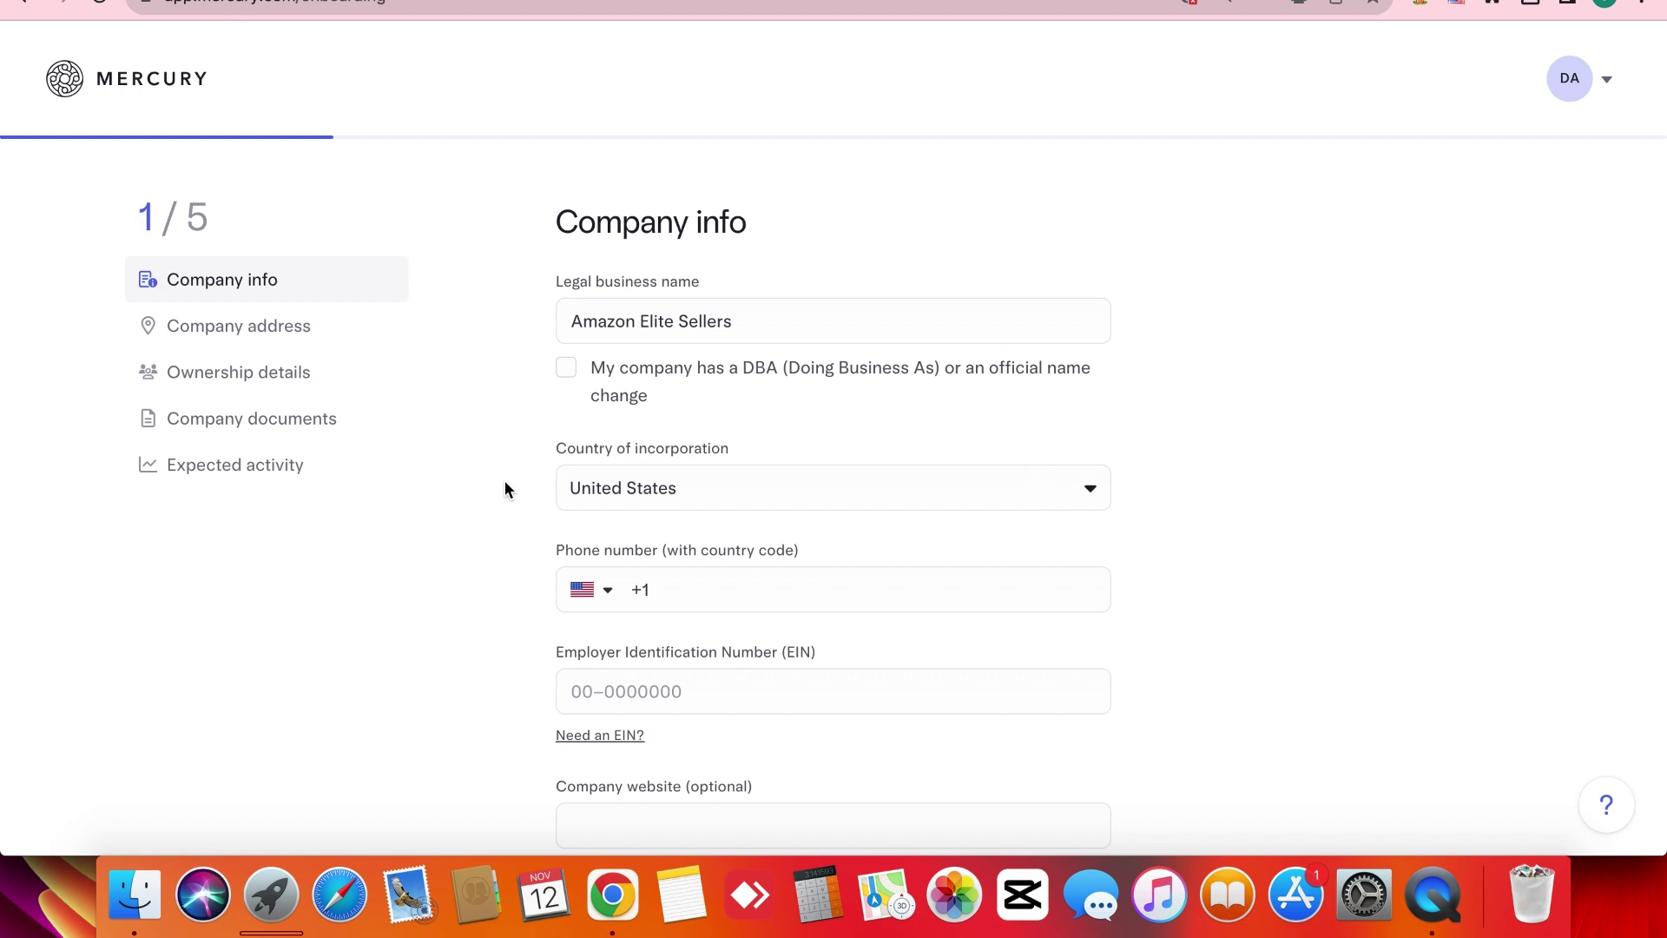
scroll(504, 481, "down", 2)
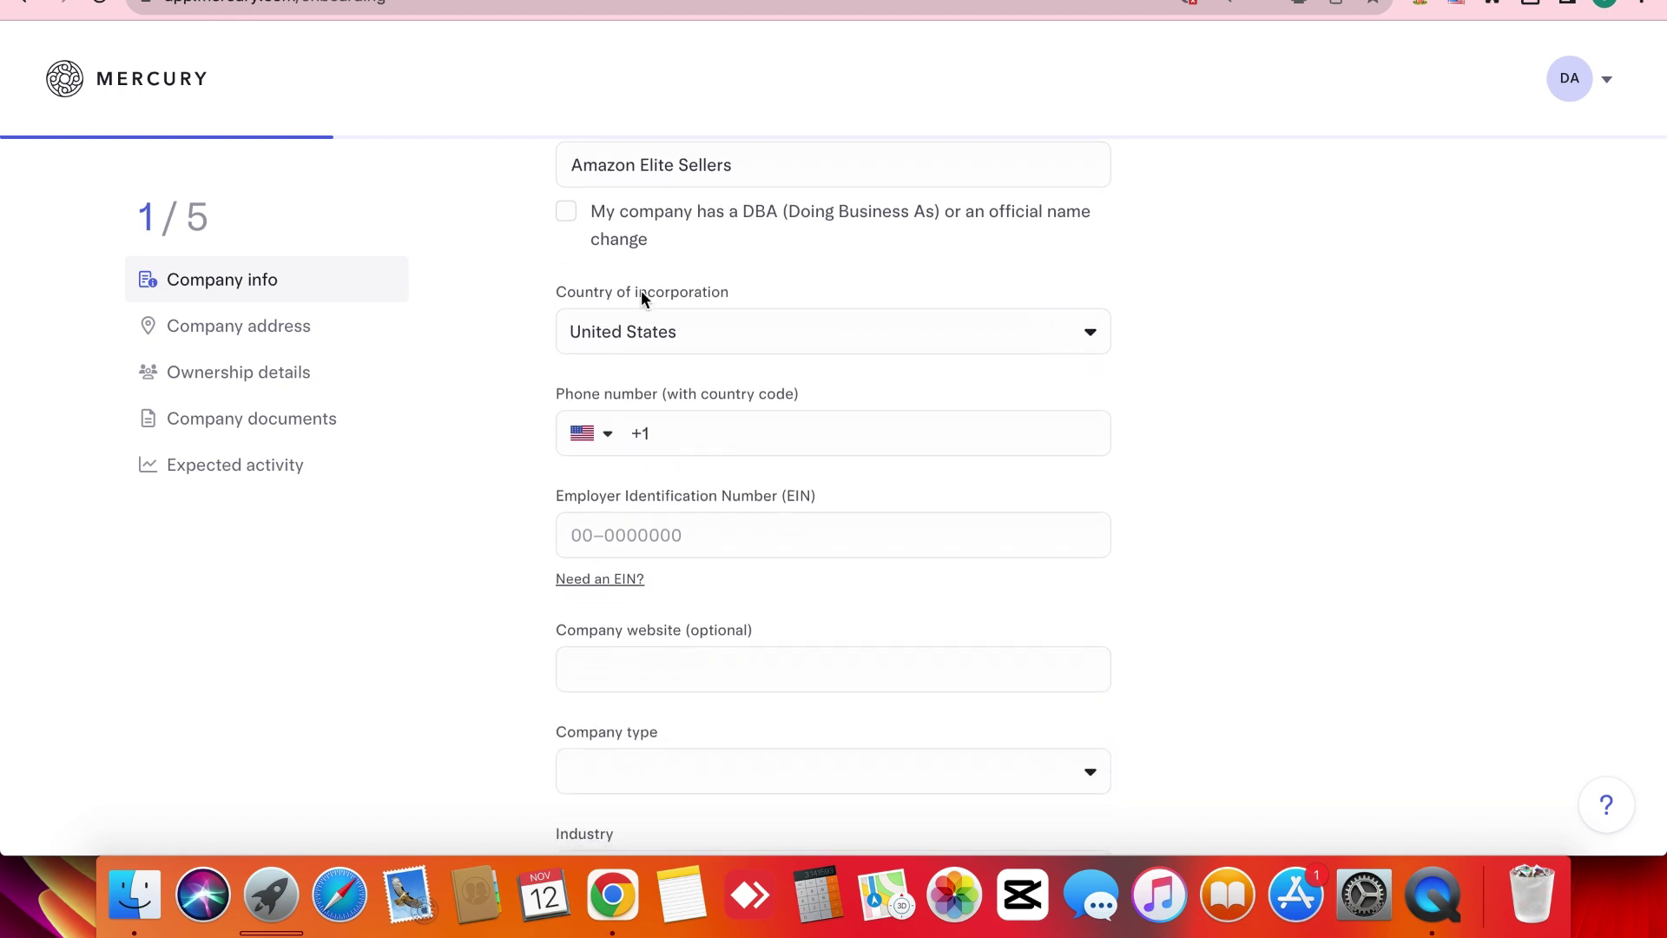
left_click(641, 290)
double_click(639, 288)
left_click(643, 330)
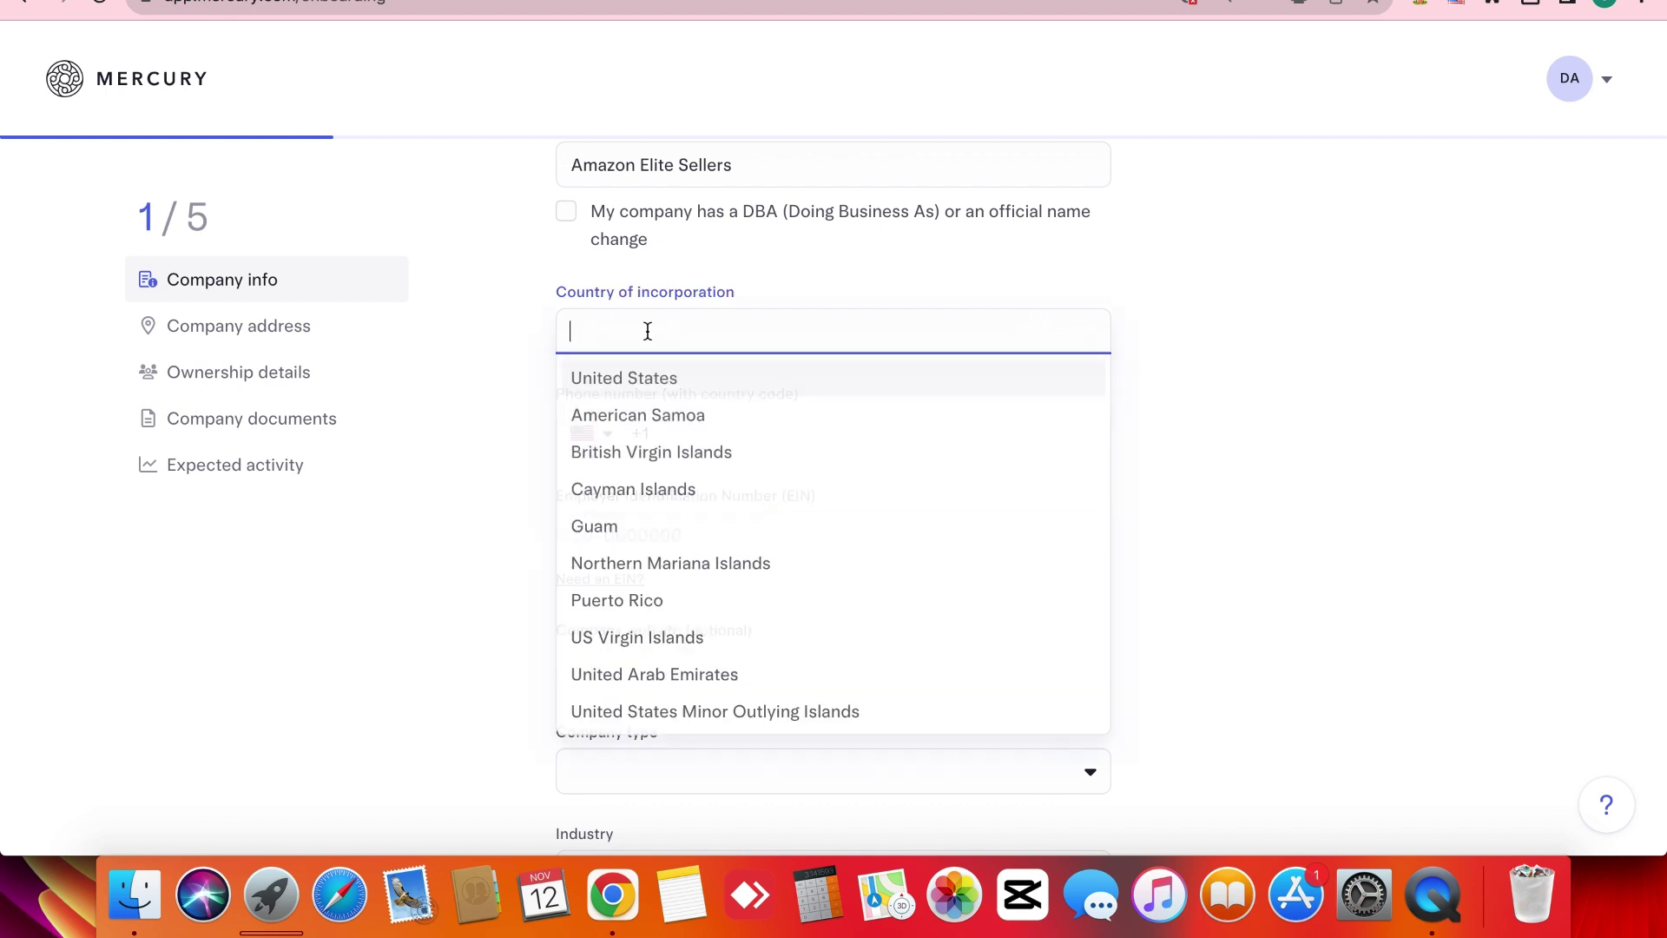
left_click(504, 347)
Copy the company phone number from the notes table into the Phone field.
scroll(538, 408, "down", 3)
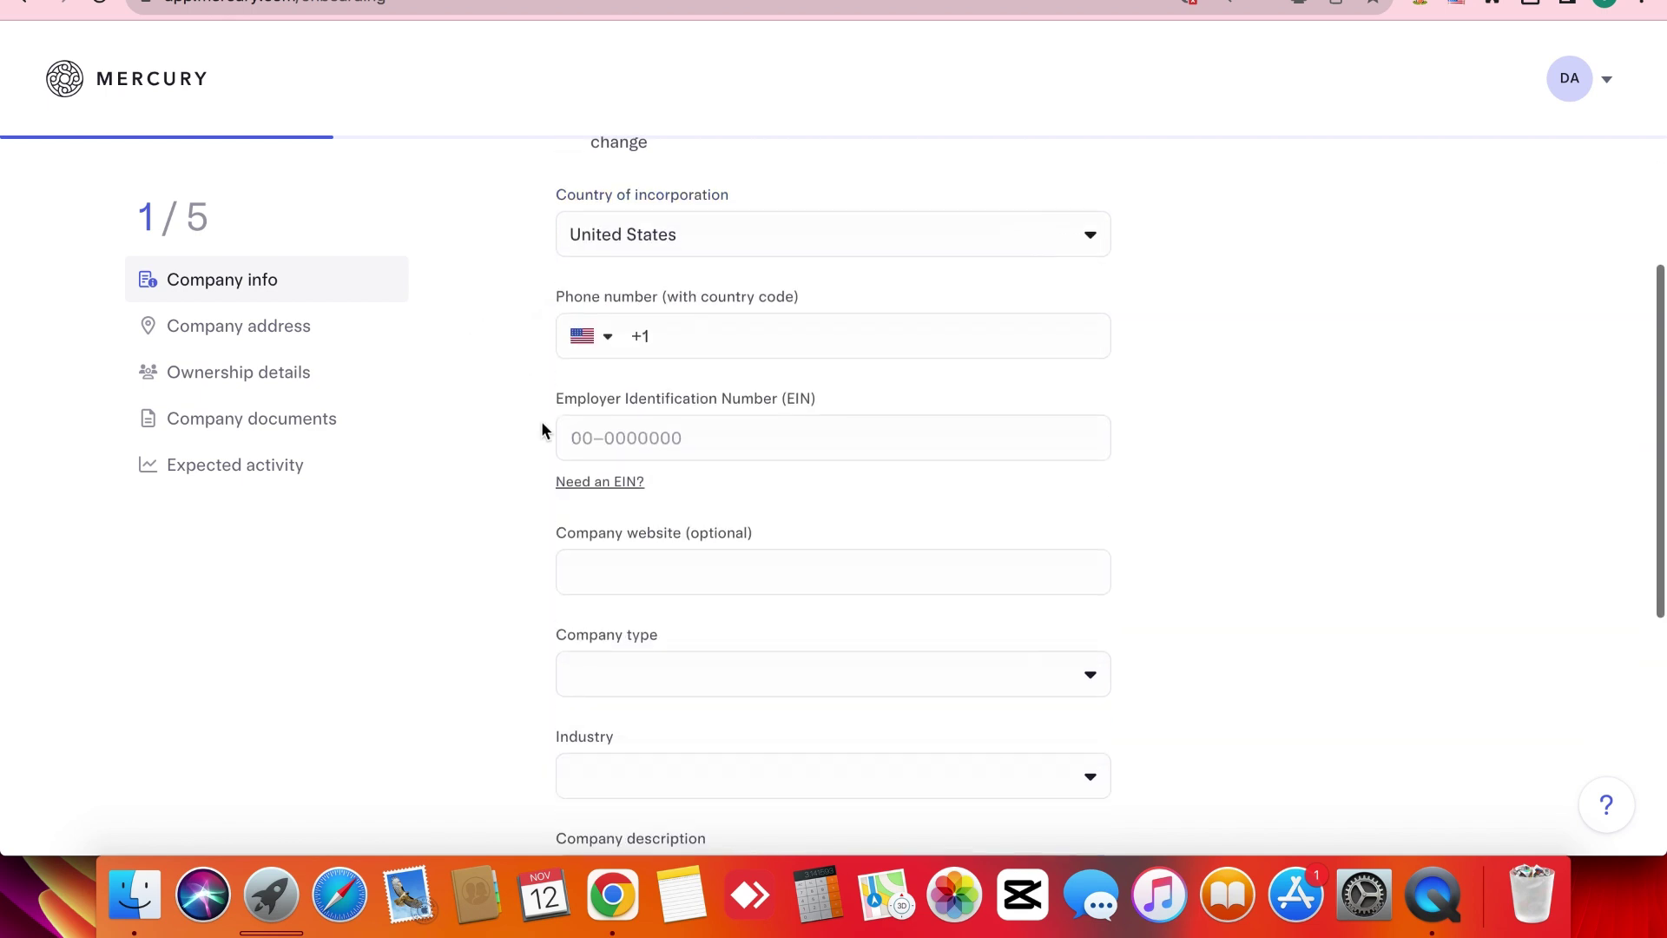
left_click(708, 330)
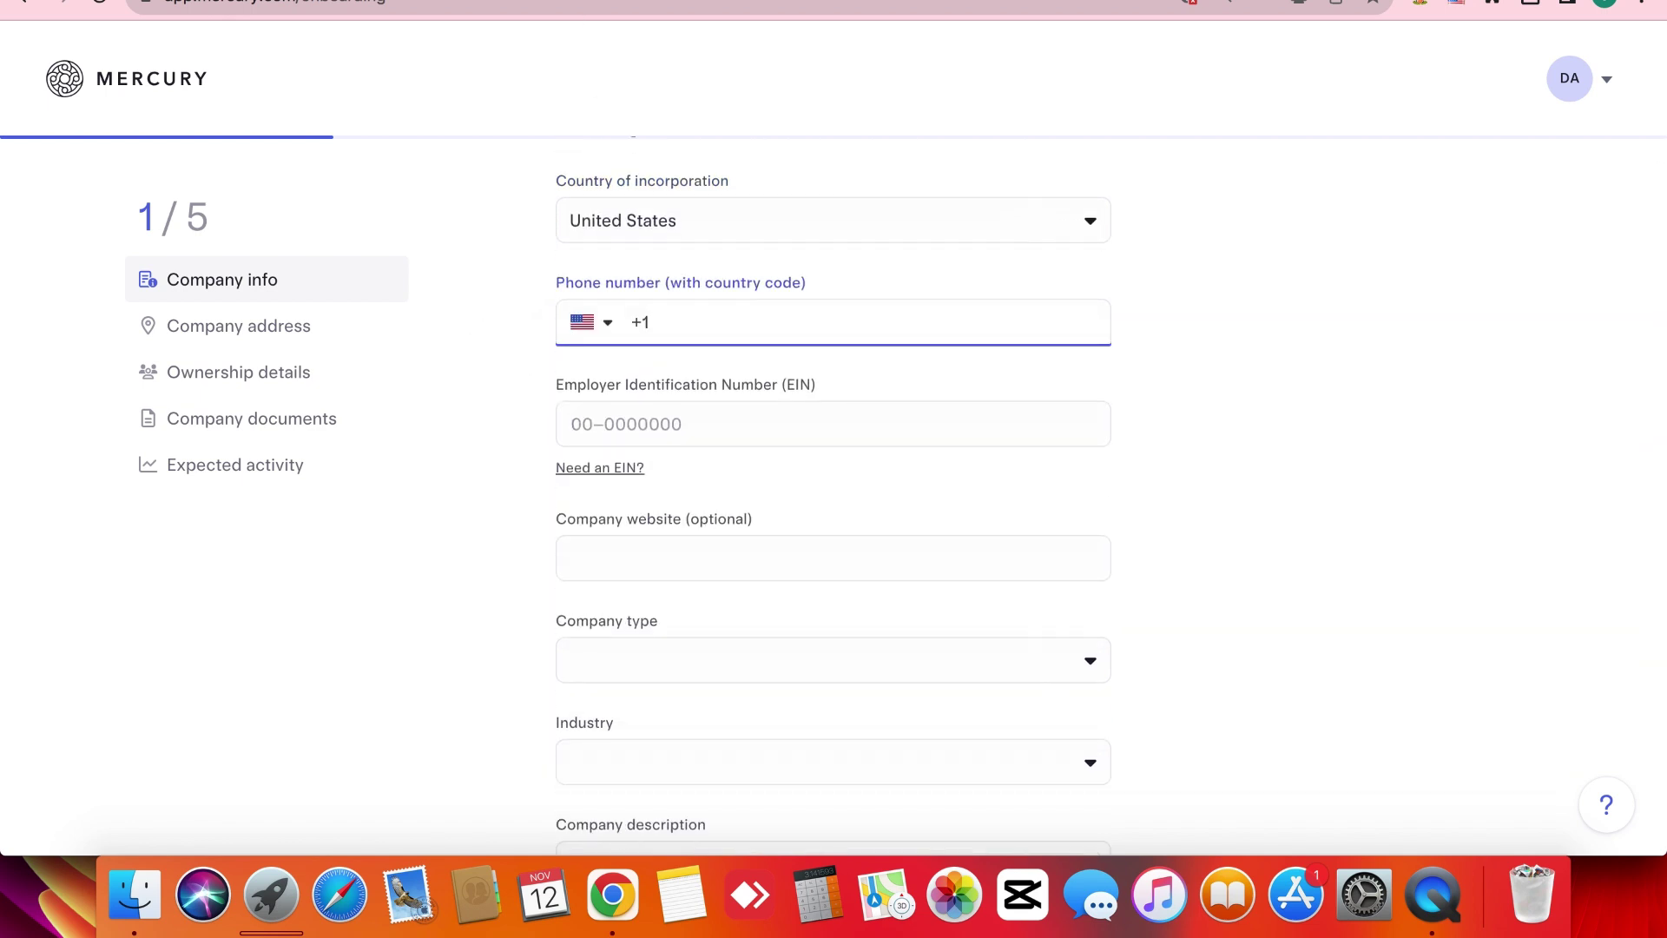
left_click(577, 10)
scroll(830, 490, "down", 4)
scroll(830, 494, "down", 2)
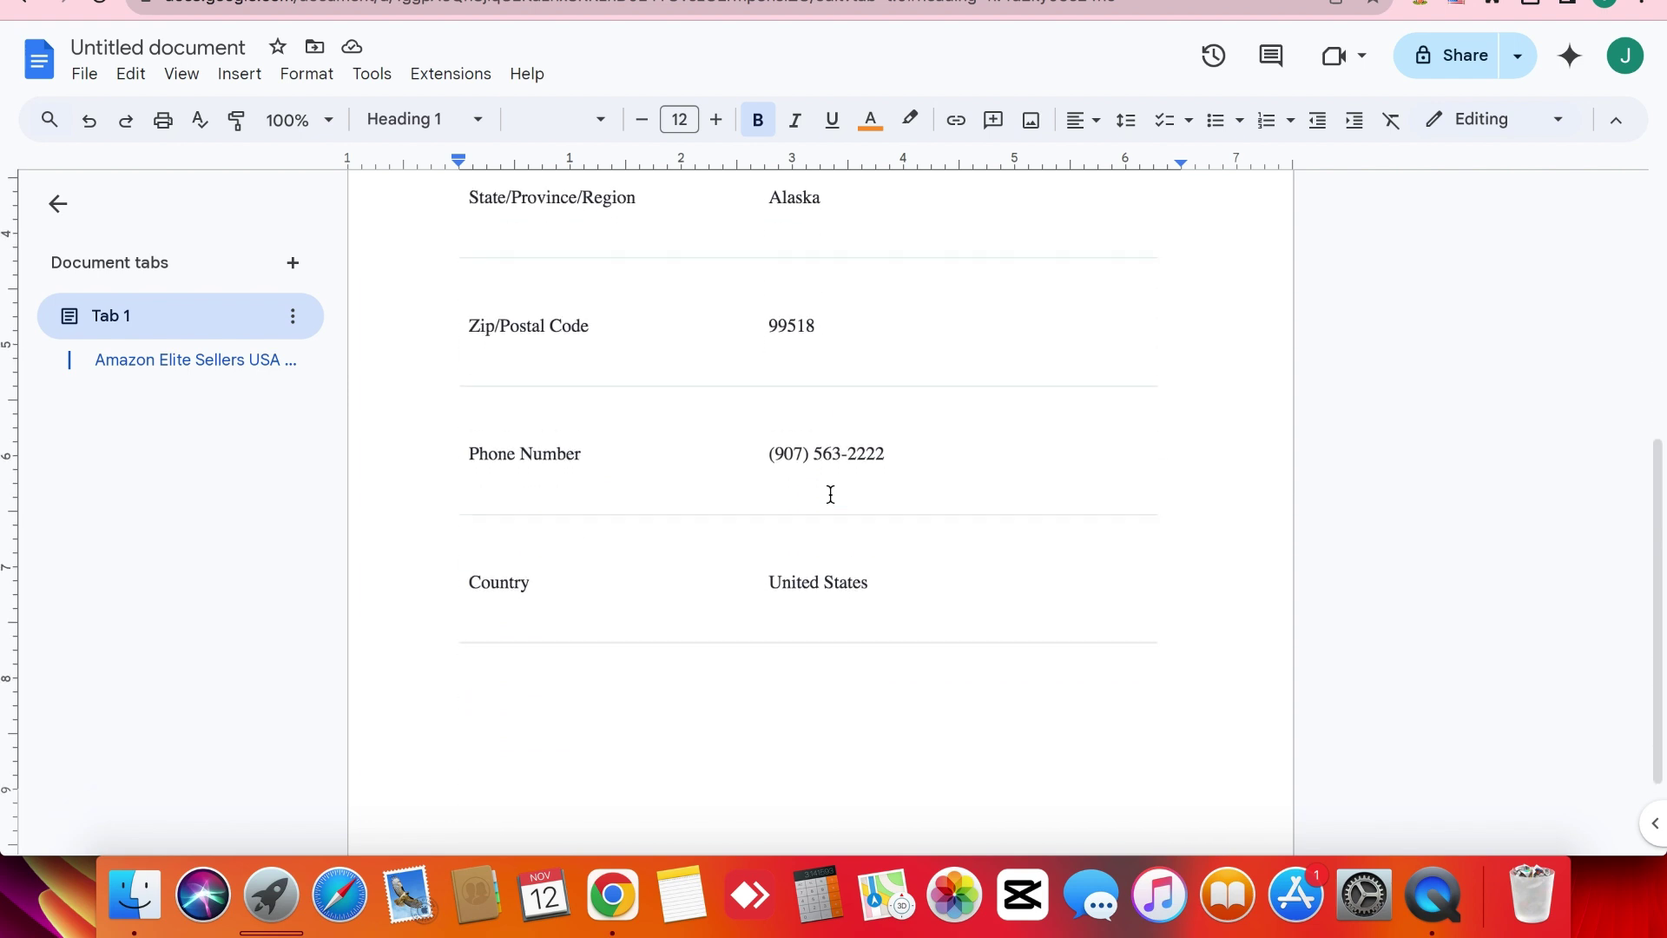
triple_click(848, 455)
key("super+c")
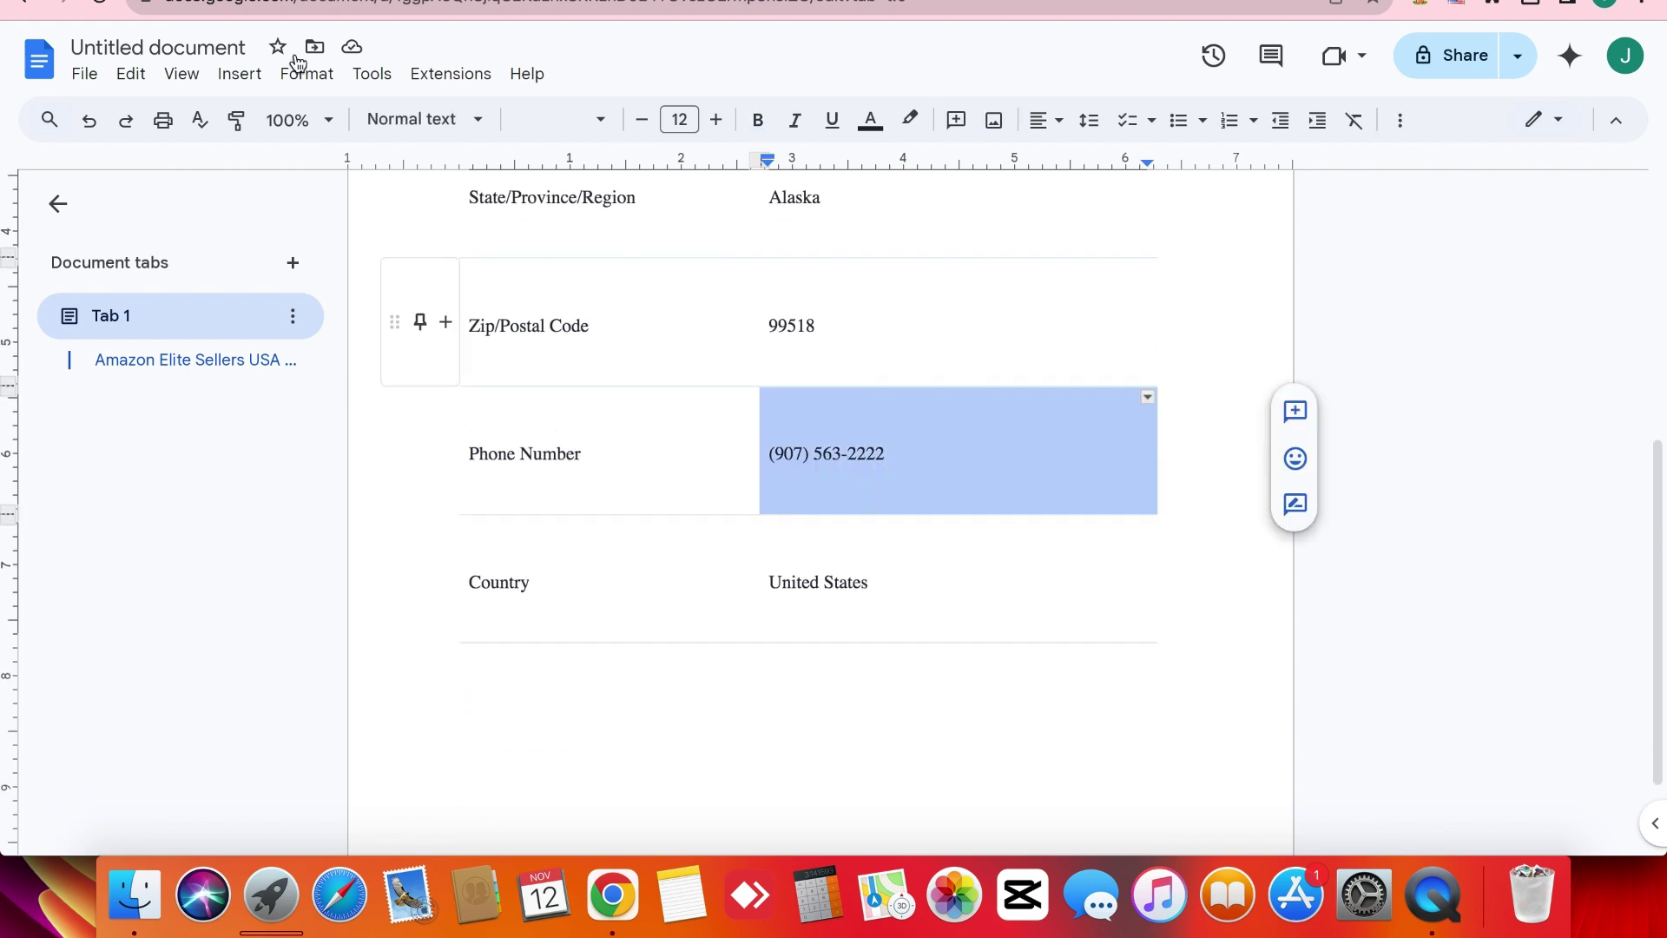
key("ctrl+shift+Tab")
key("super+v")
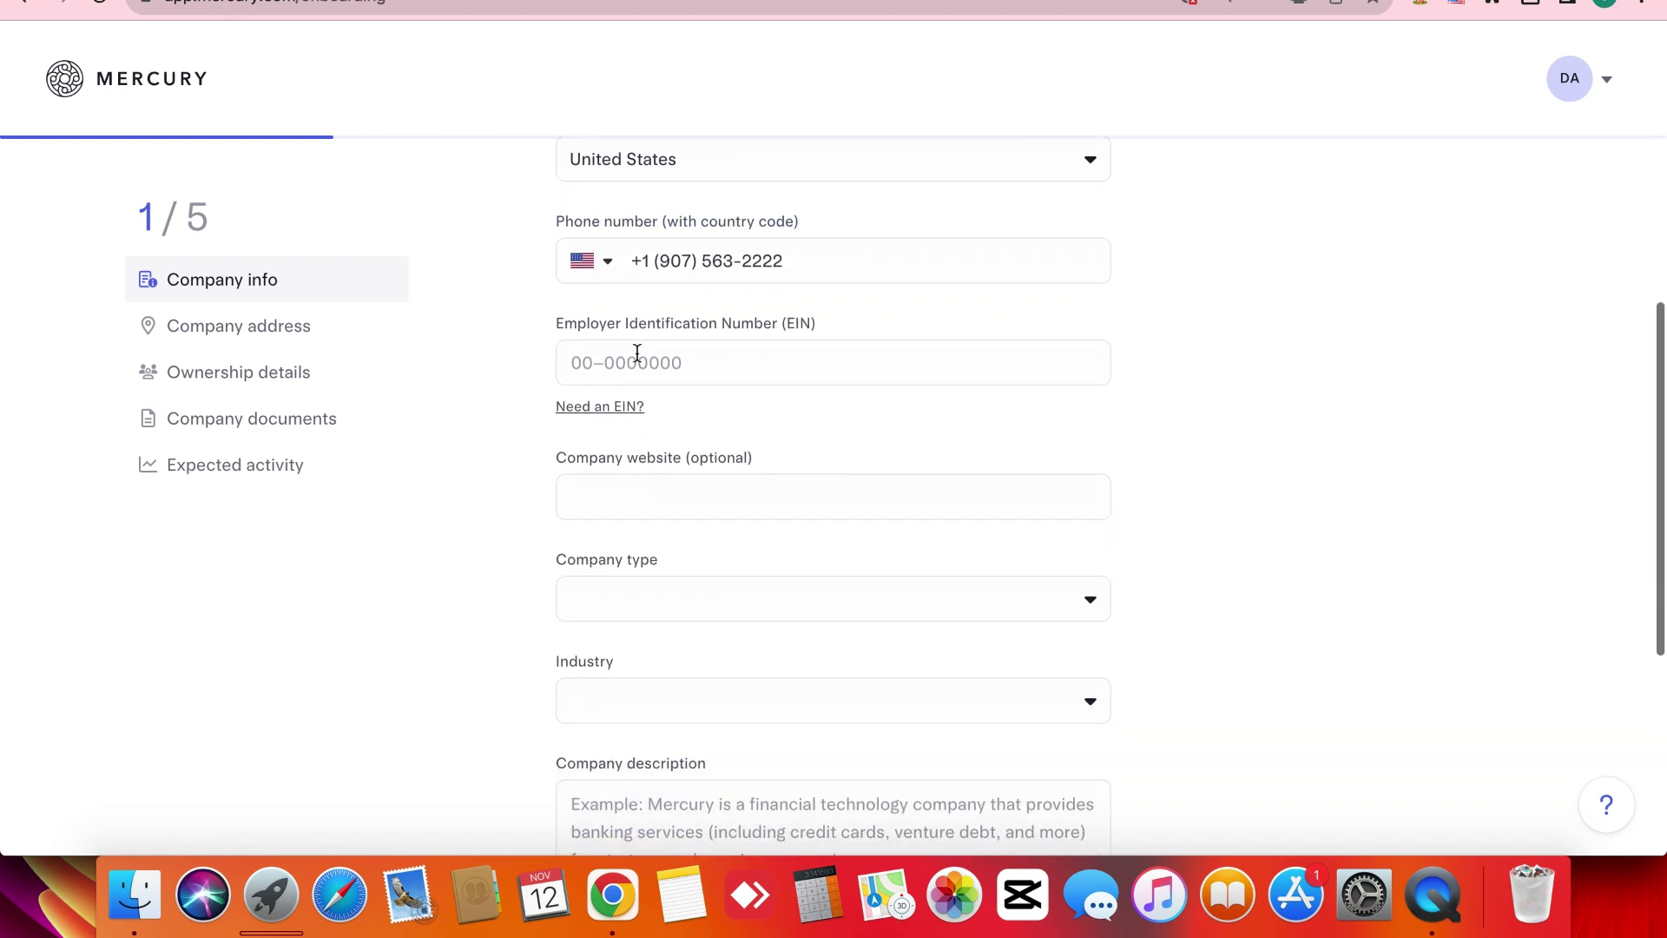
Enter the company's EIN.
left_click(637, 353)
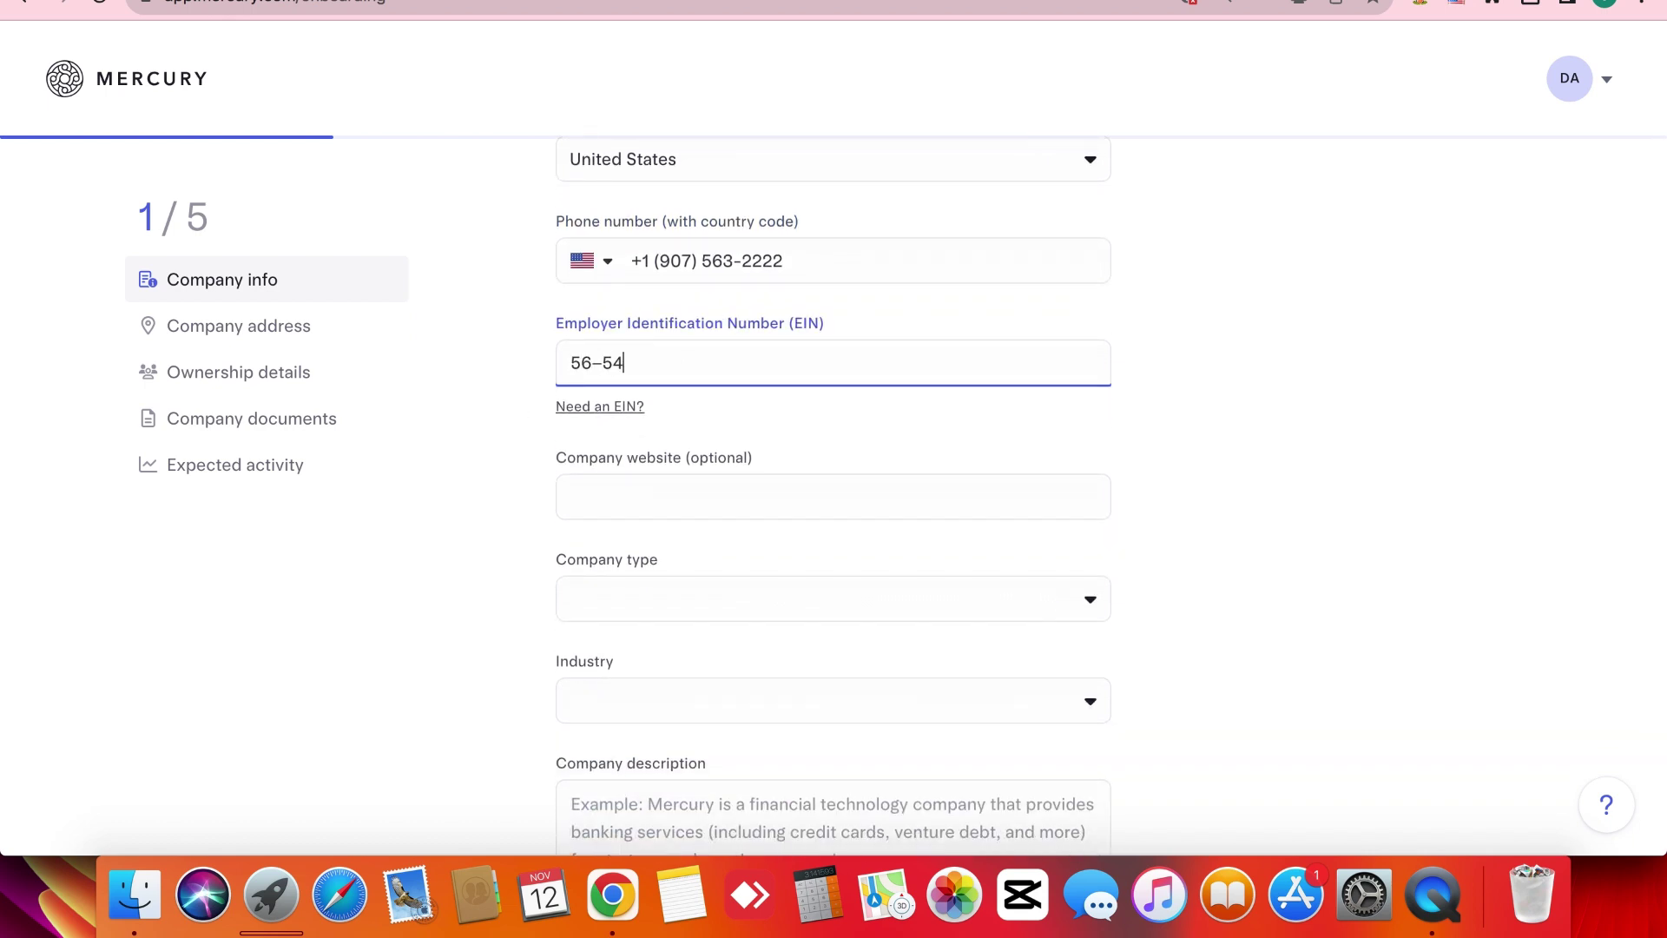
left_click(533, 460)
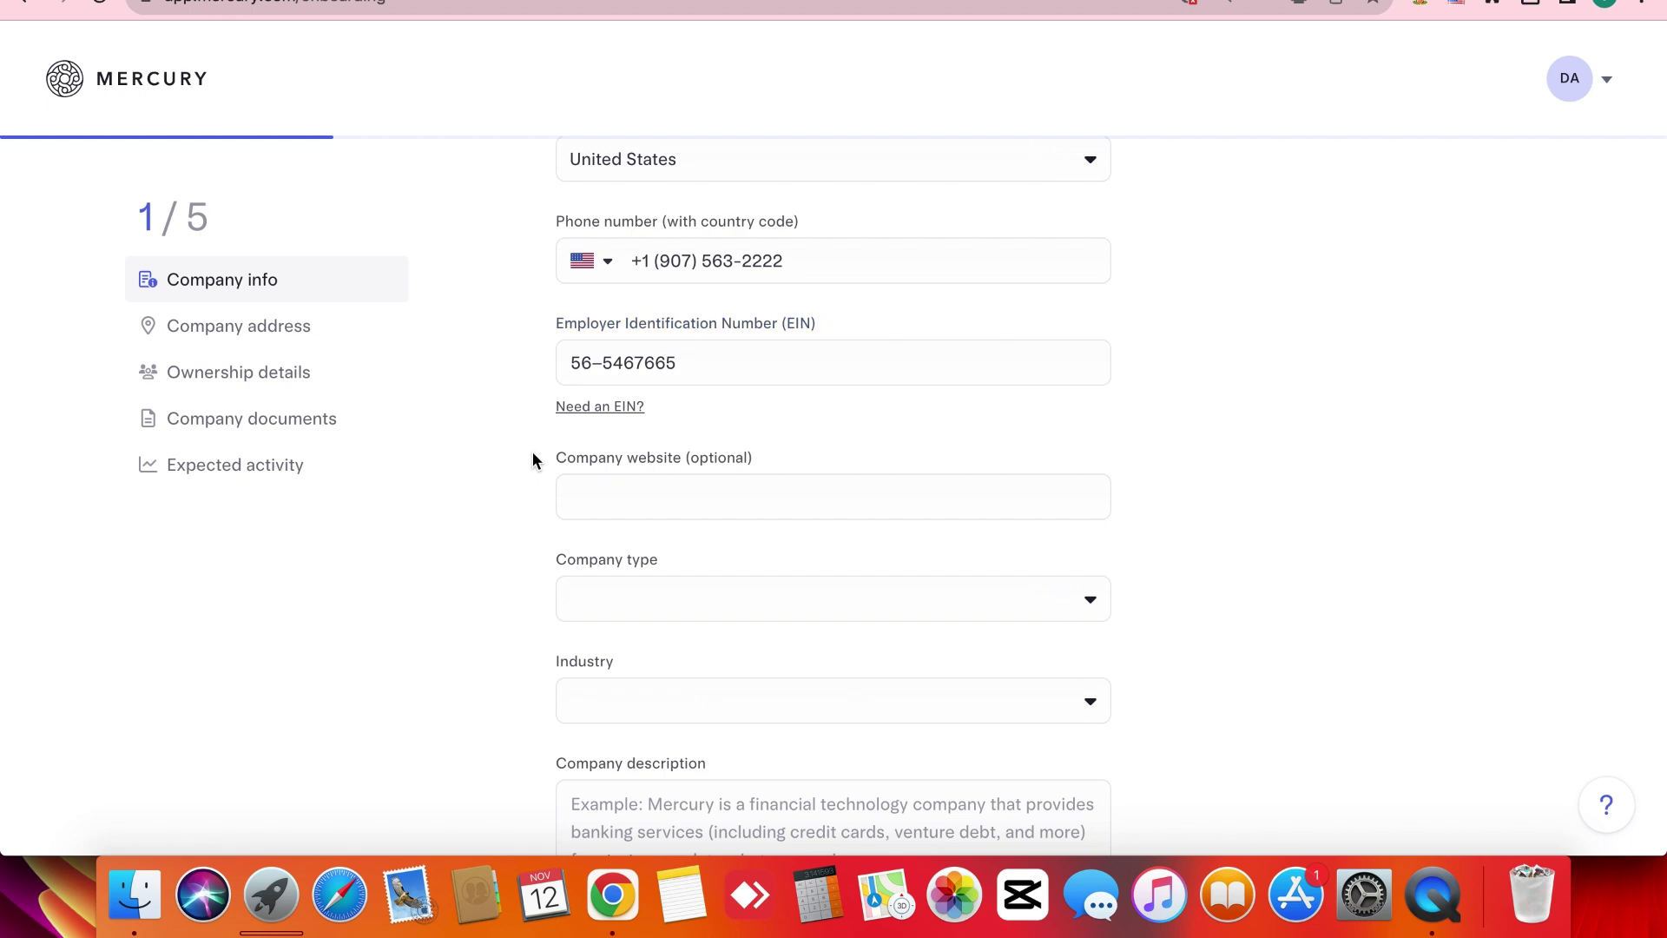
scroll(533, 460, "down", 2)
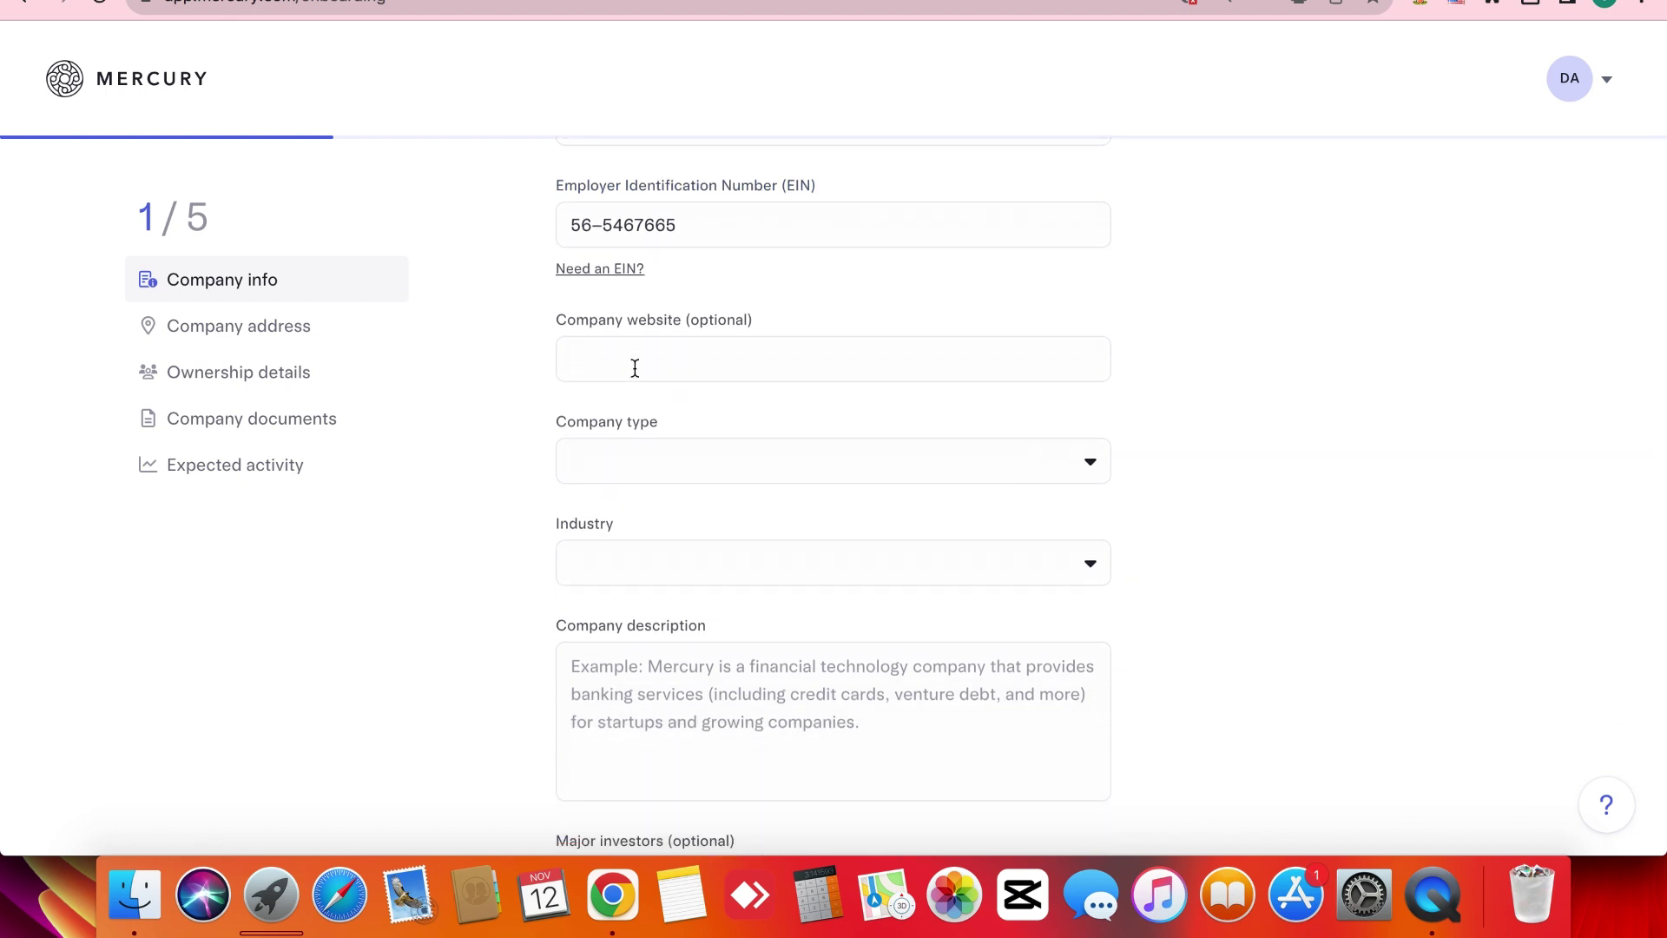
left_click(633, 360)
left_click(523, 432)
left_click(616, 354)
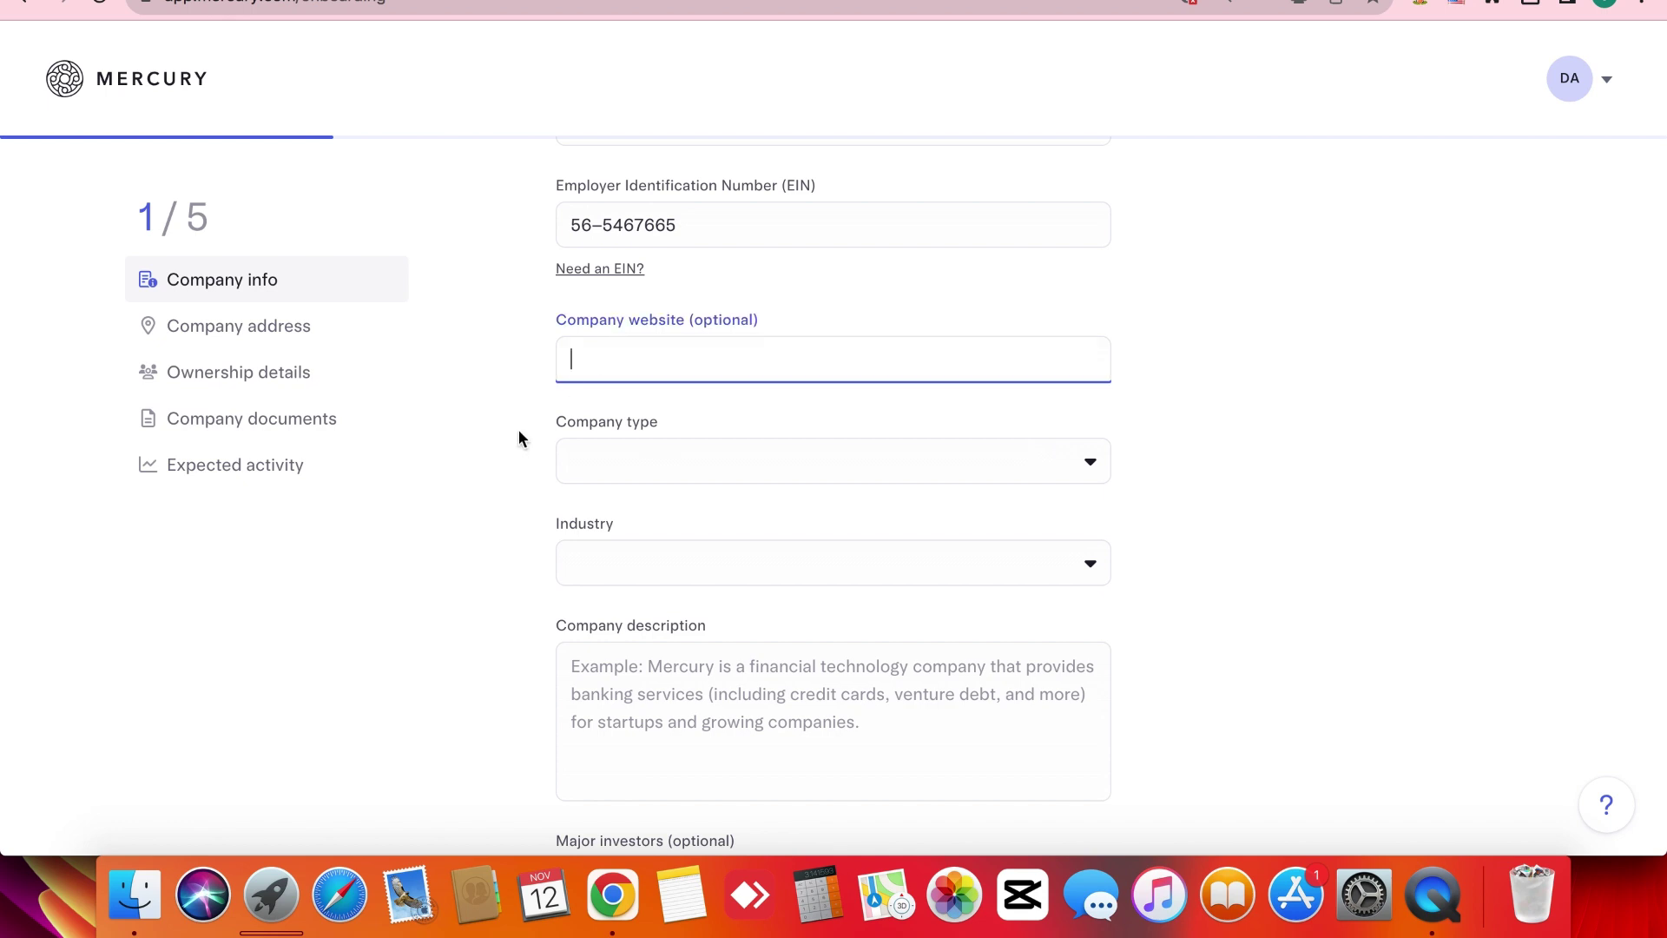
type("www.amazonelitesell")
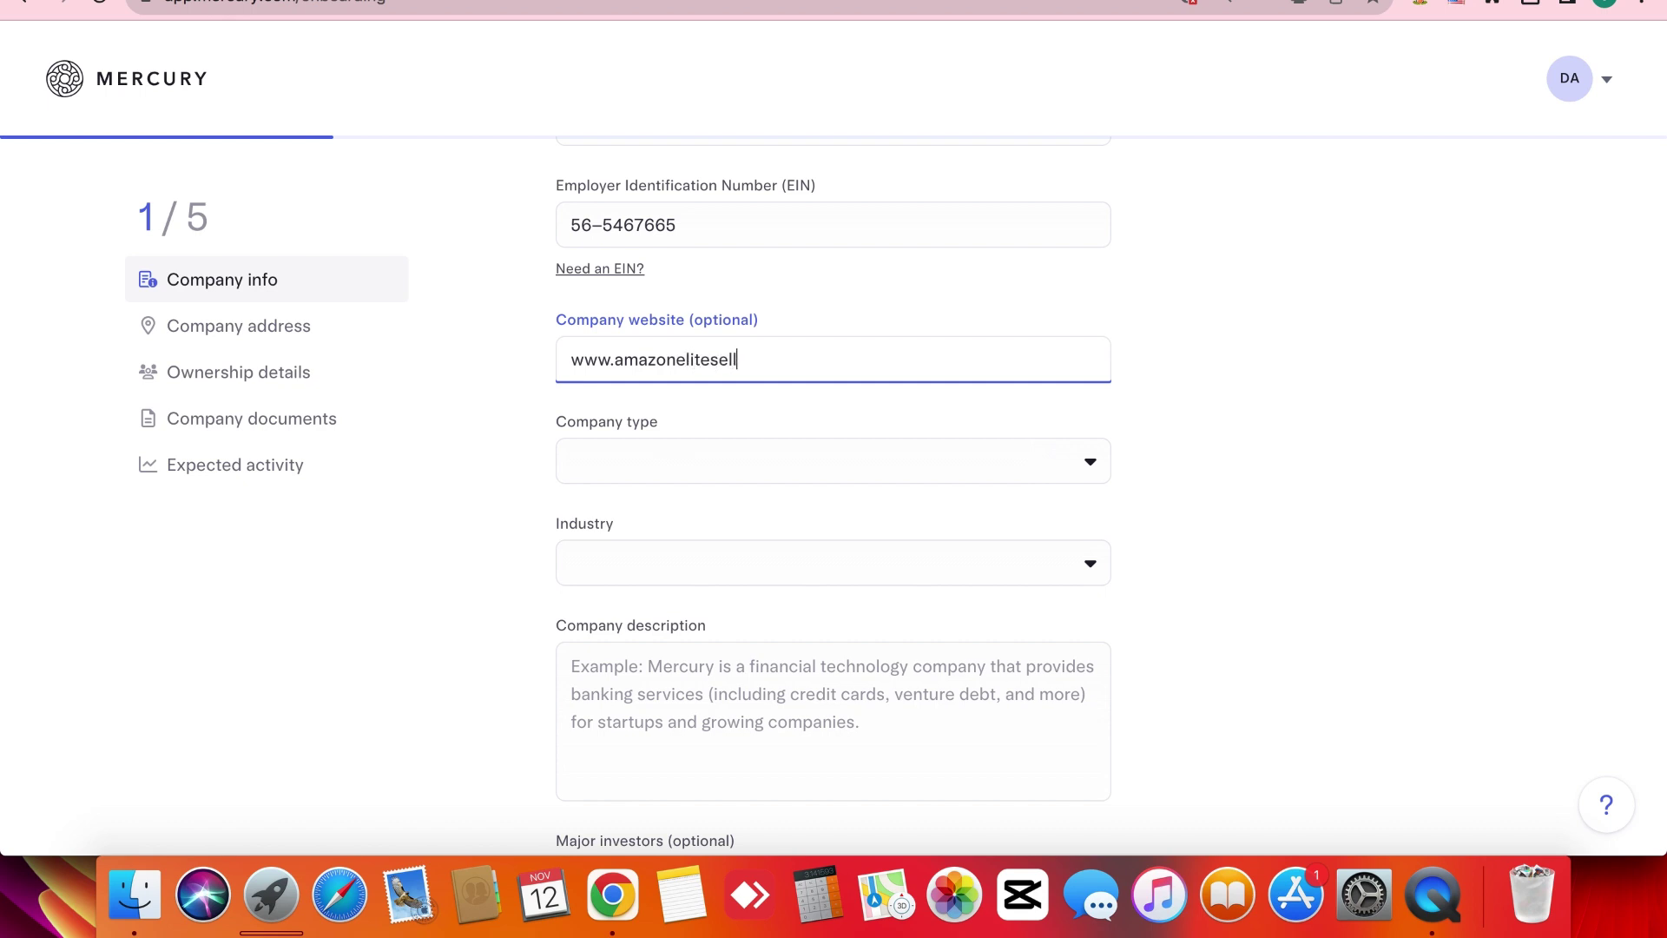
type("ers.com")
Set the company type to Limited Liability Company (LLC).
left_click(615, 469)
left_click(615, 469)
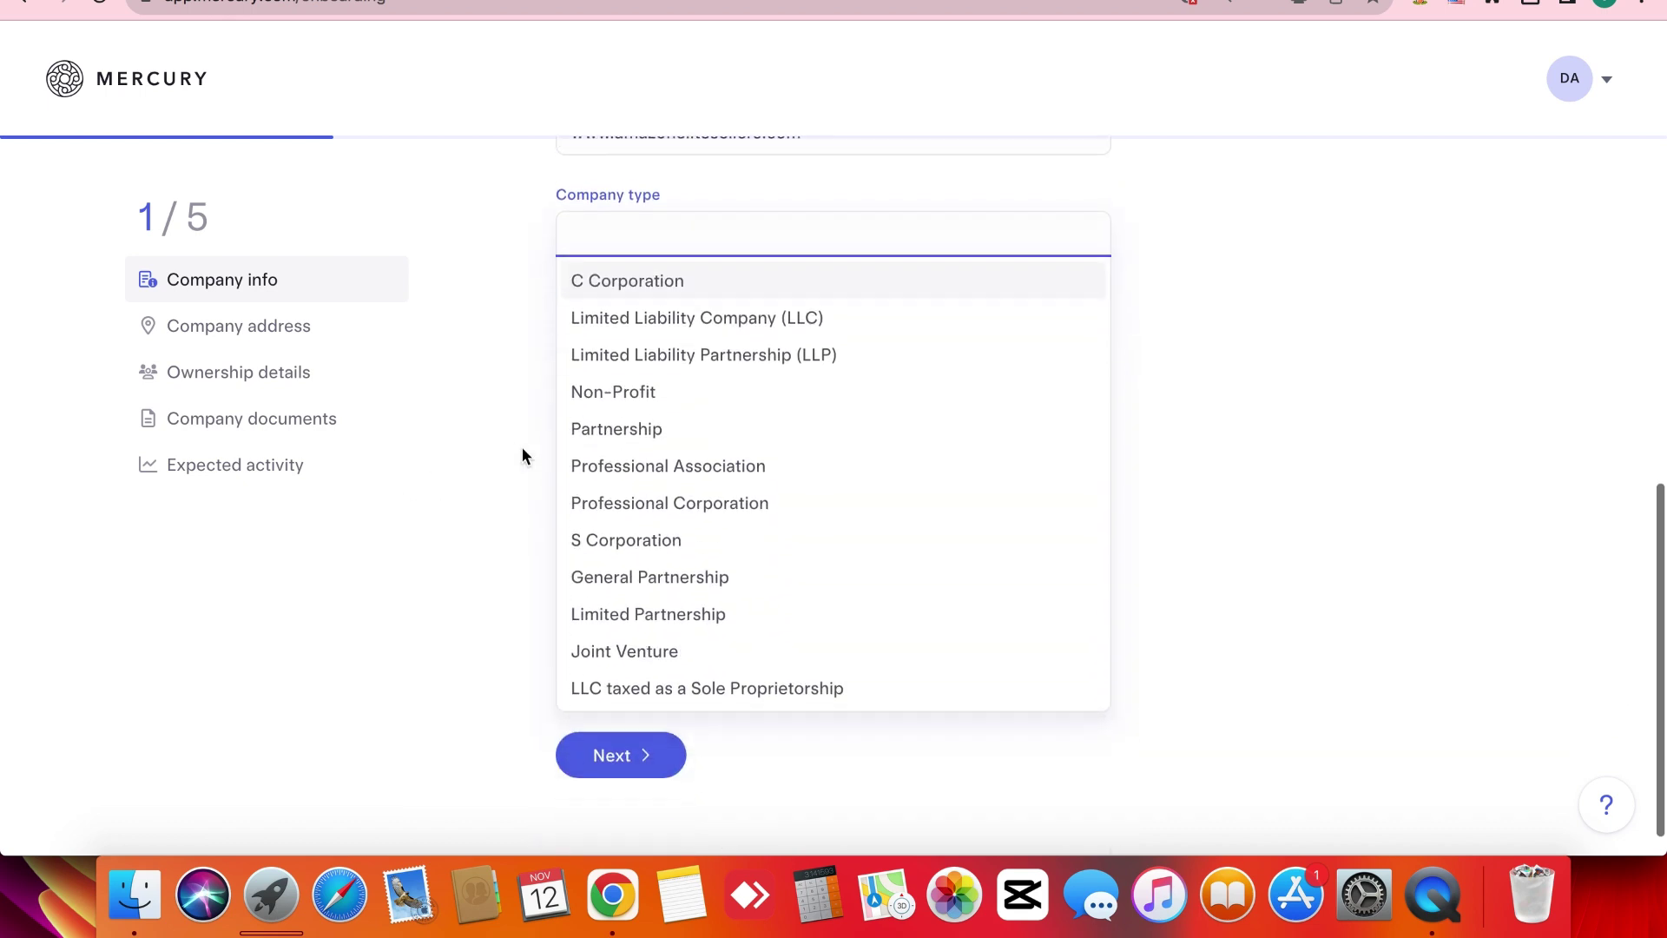
left_click(651, 323)
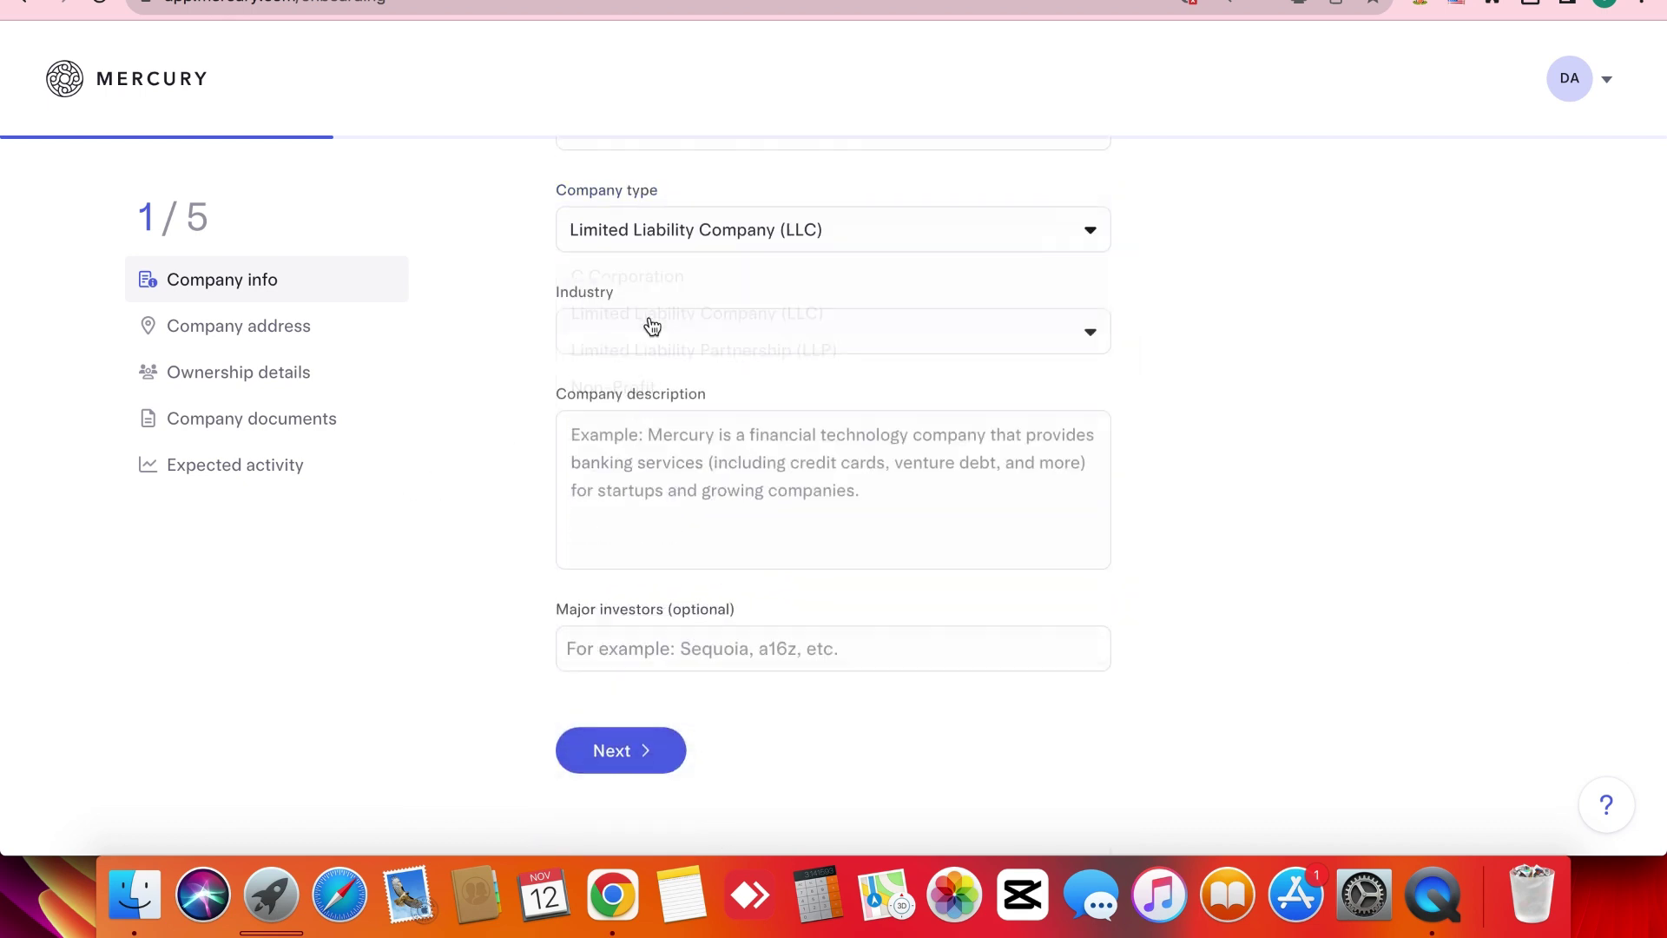
left_click(692, 241)
scroll(678, 569, "down", 1)
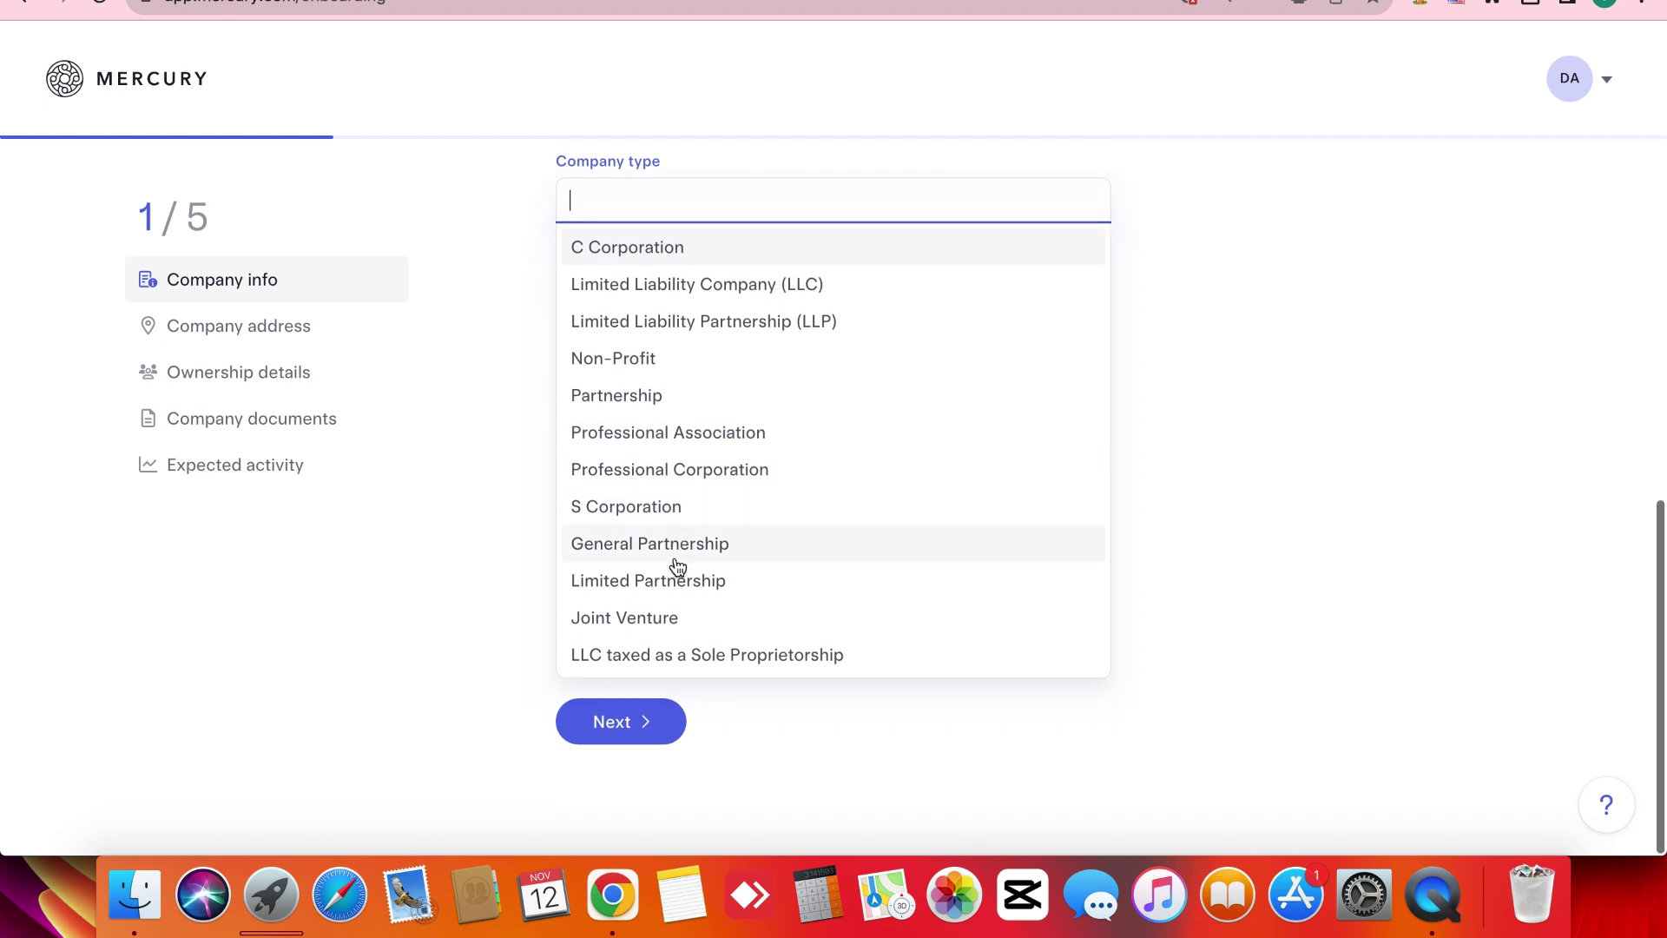
scroll(677, 569, "up", 1)
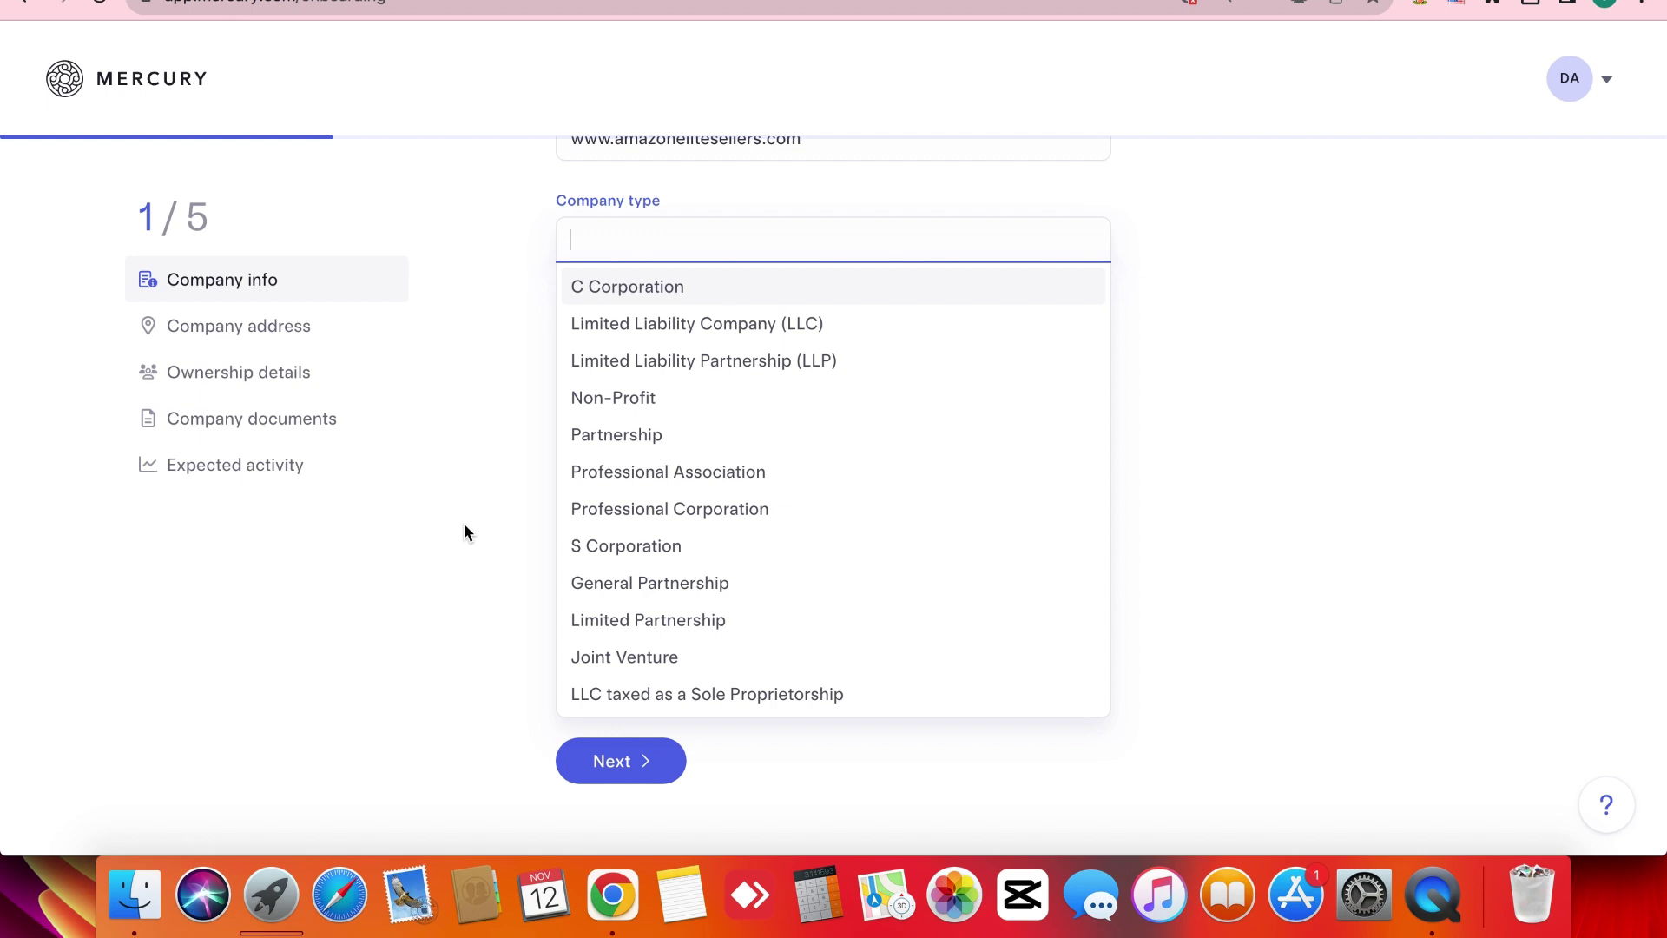
left_click(666, 334)
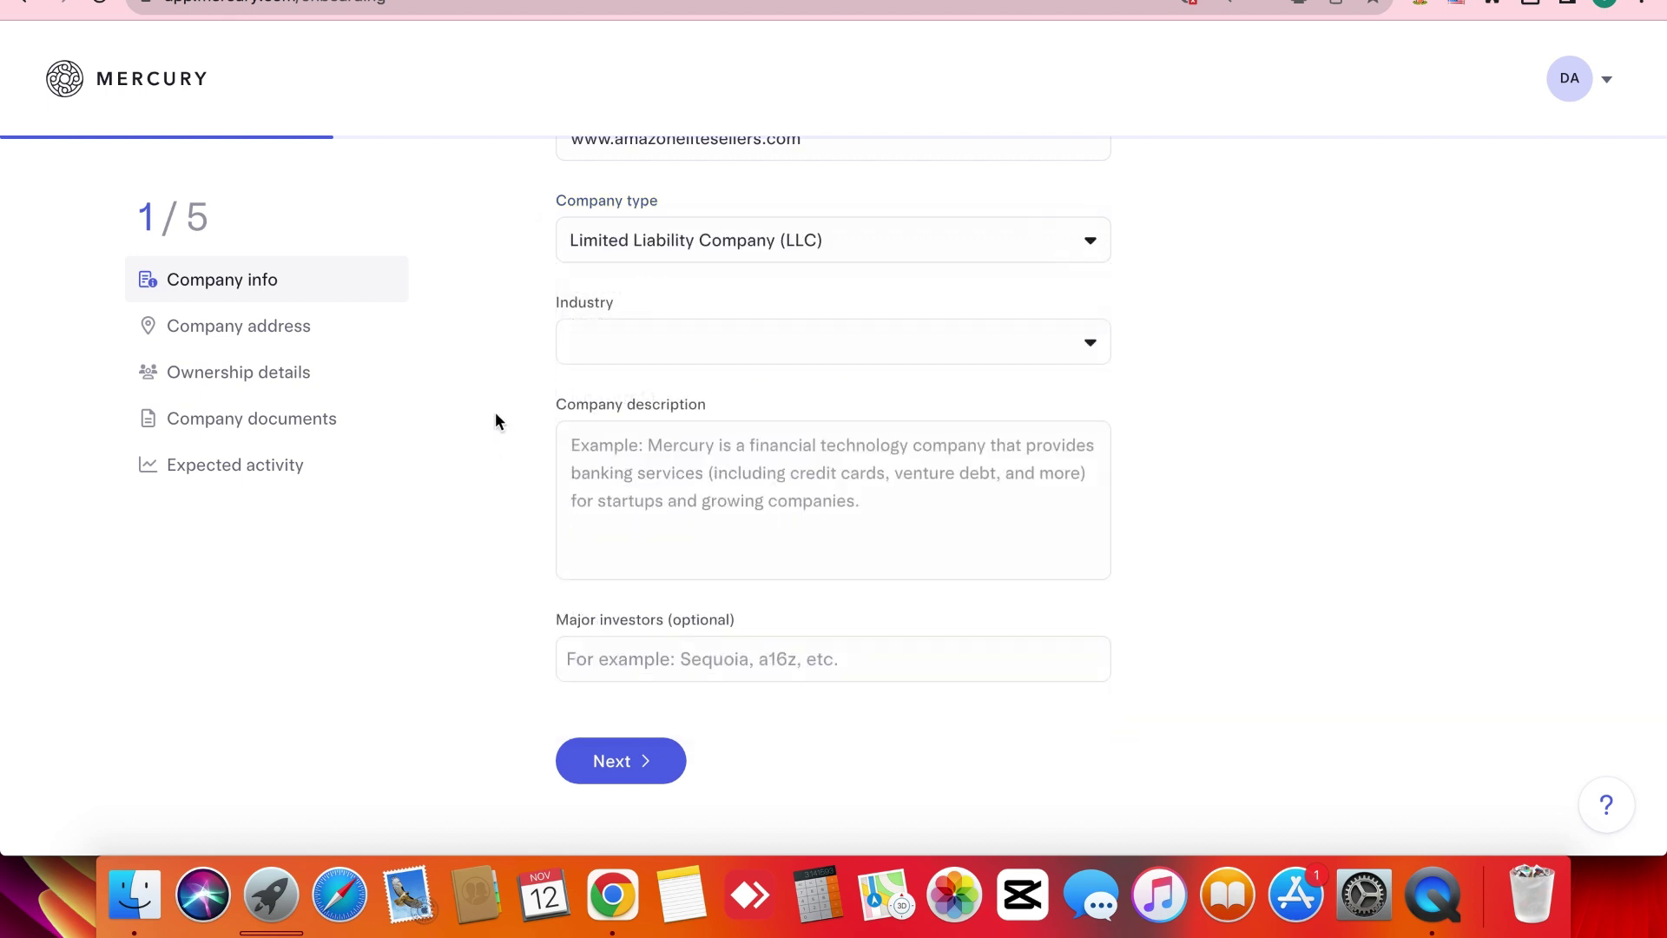
Search 'ec' and set the industry to Ecommerce.
left_click(670, 330)
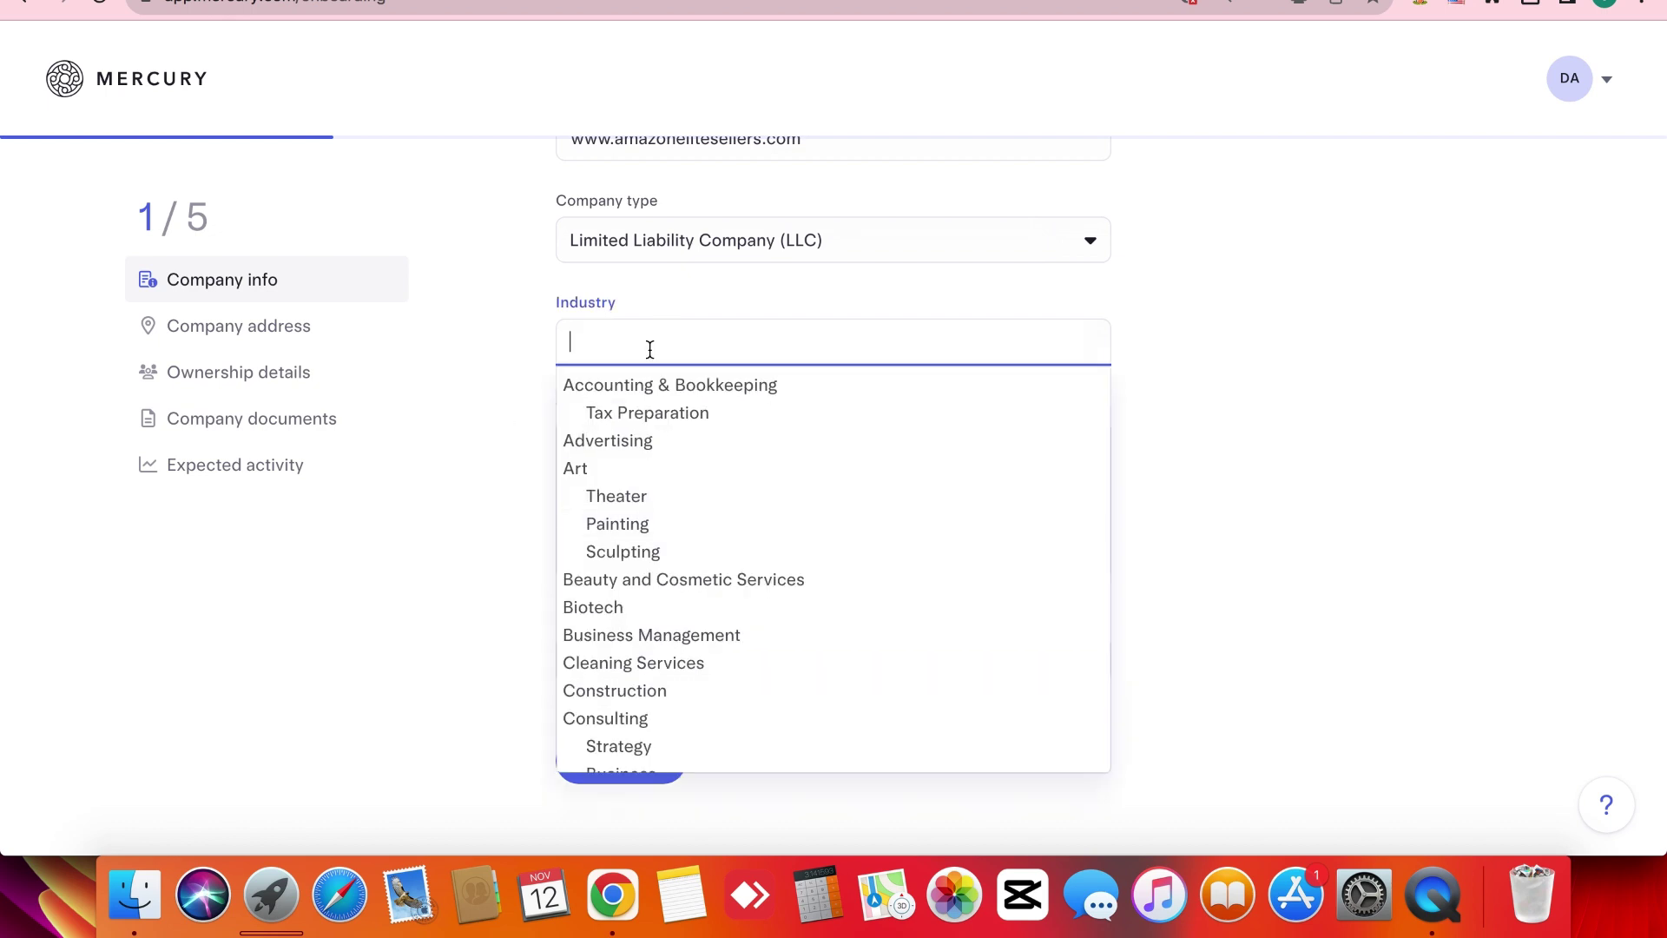
type("ec")
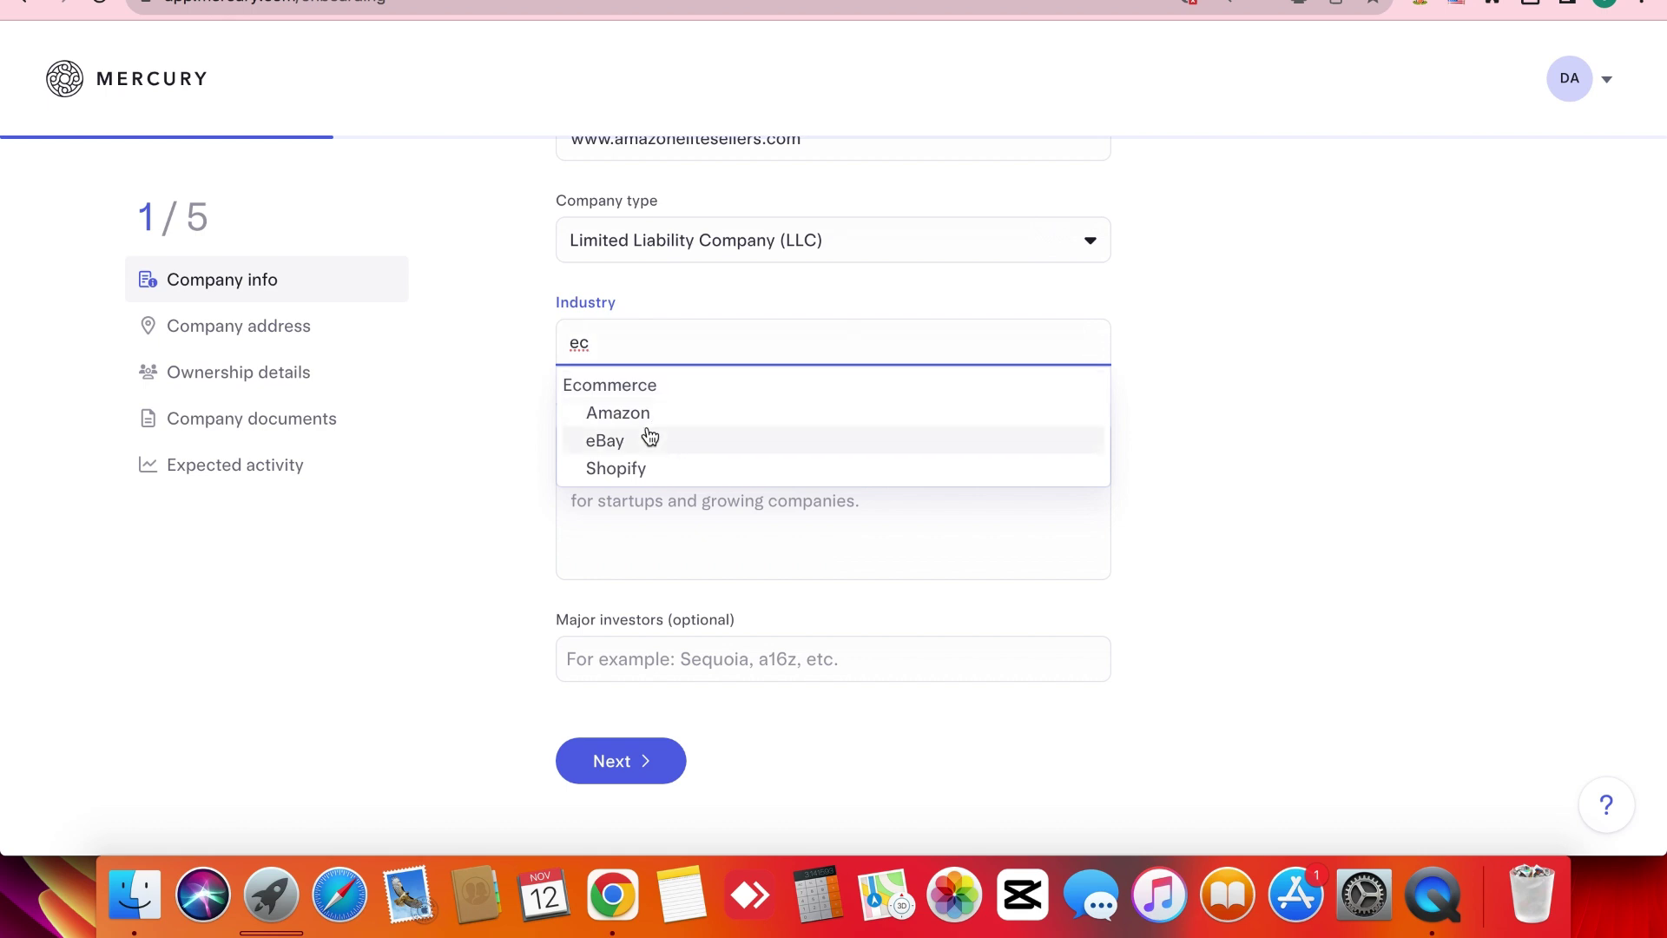
left_click(650, 391)
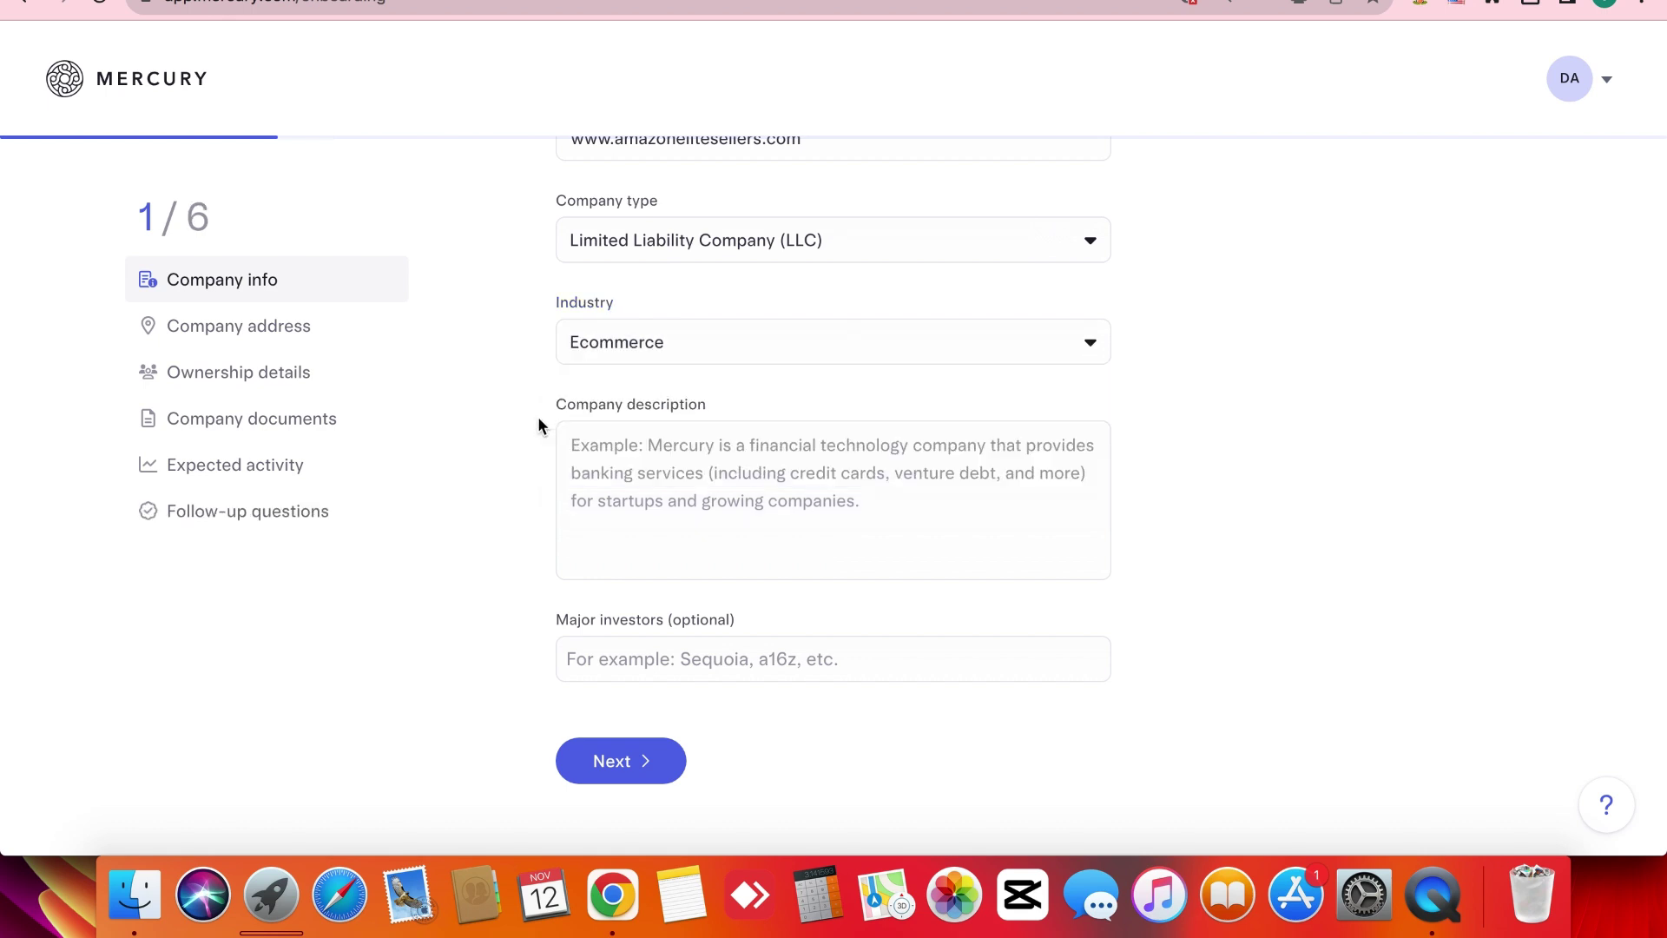
left_click(664, 495)
scroll(664, 495, "down", 1)
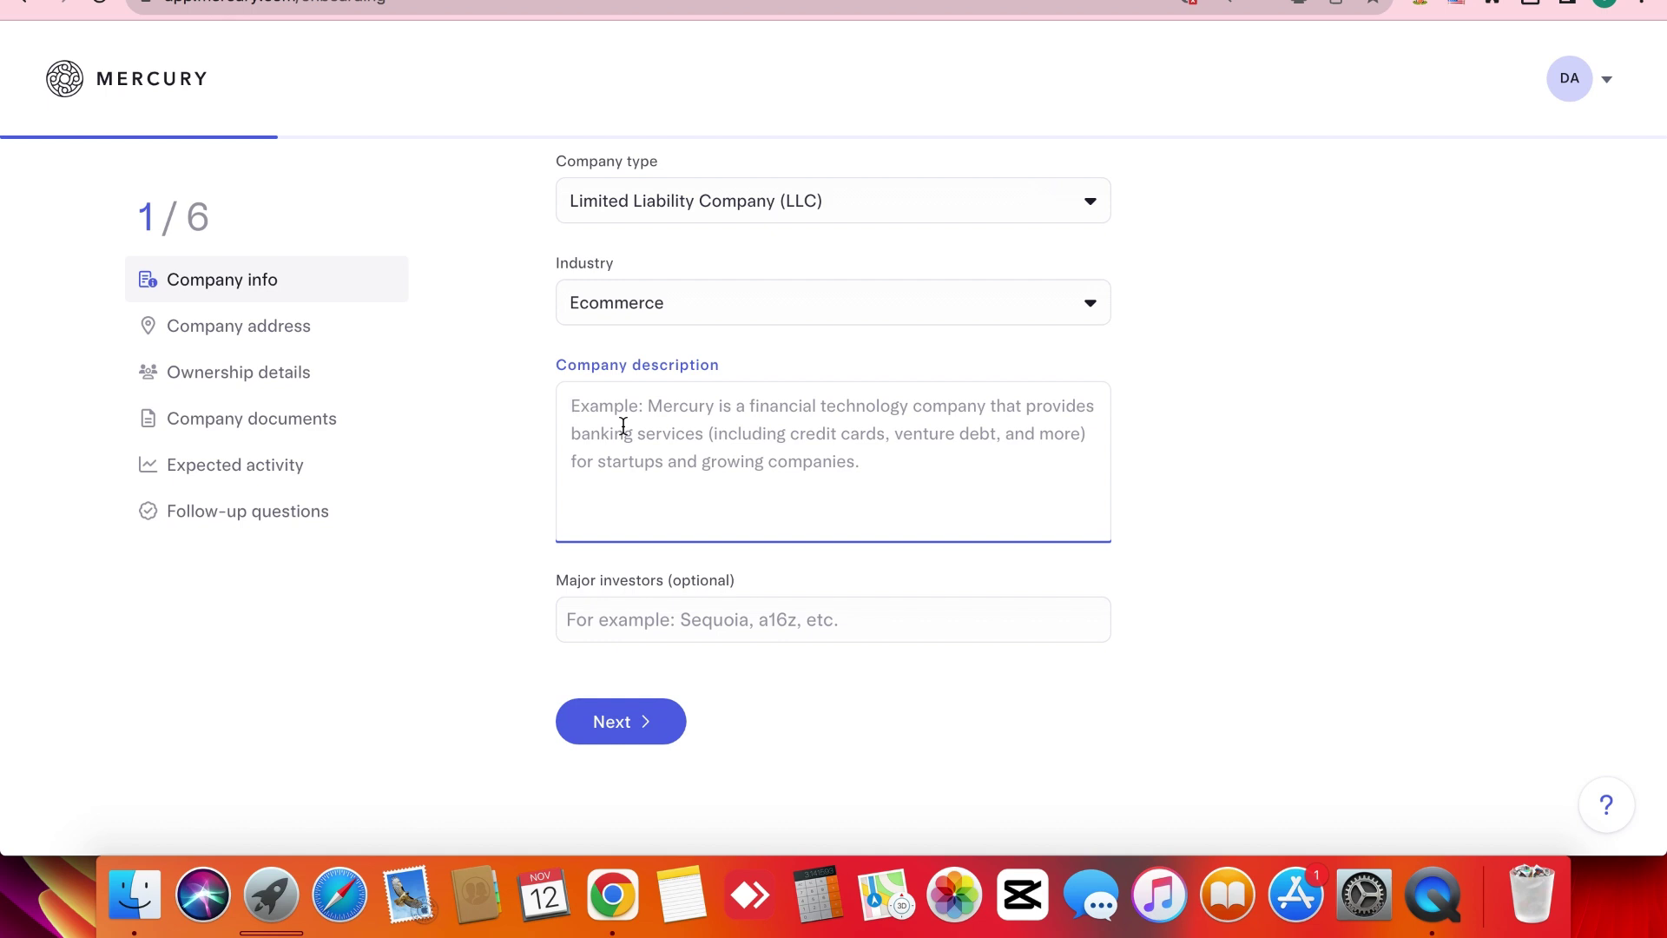
Tick StartupYard in the Major investors list and close the list.
left_click(531, 493)
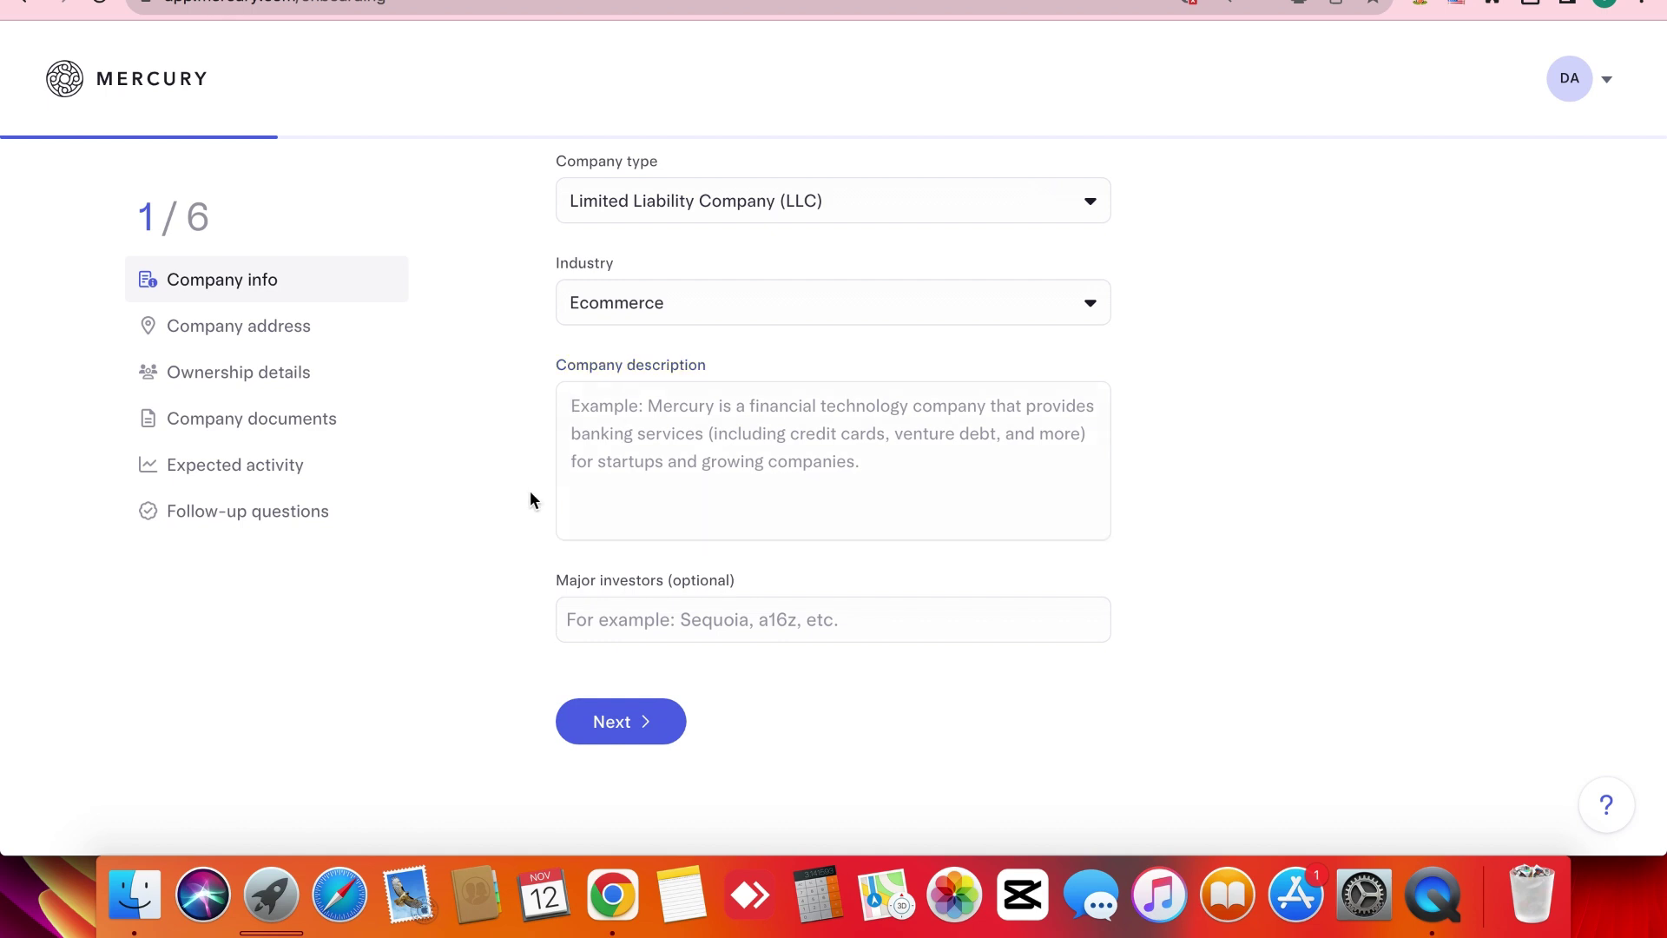
left_click(656, 606)
scroll(525, 625, "down", 1)
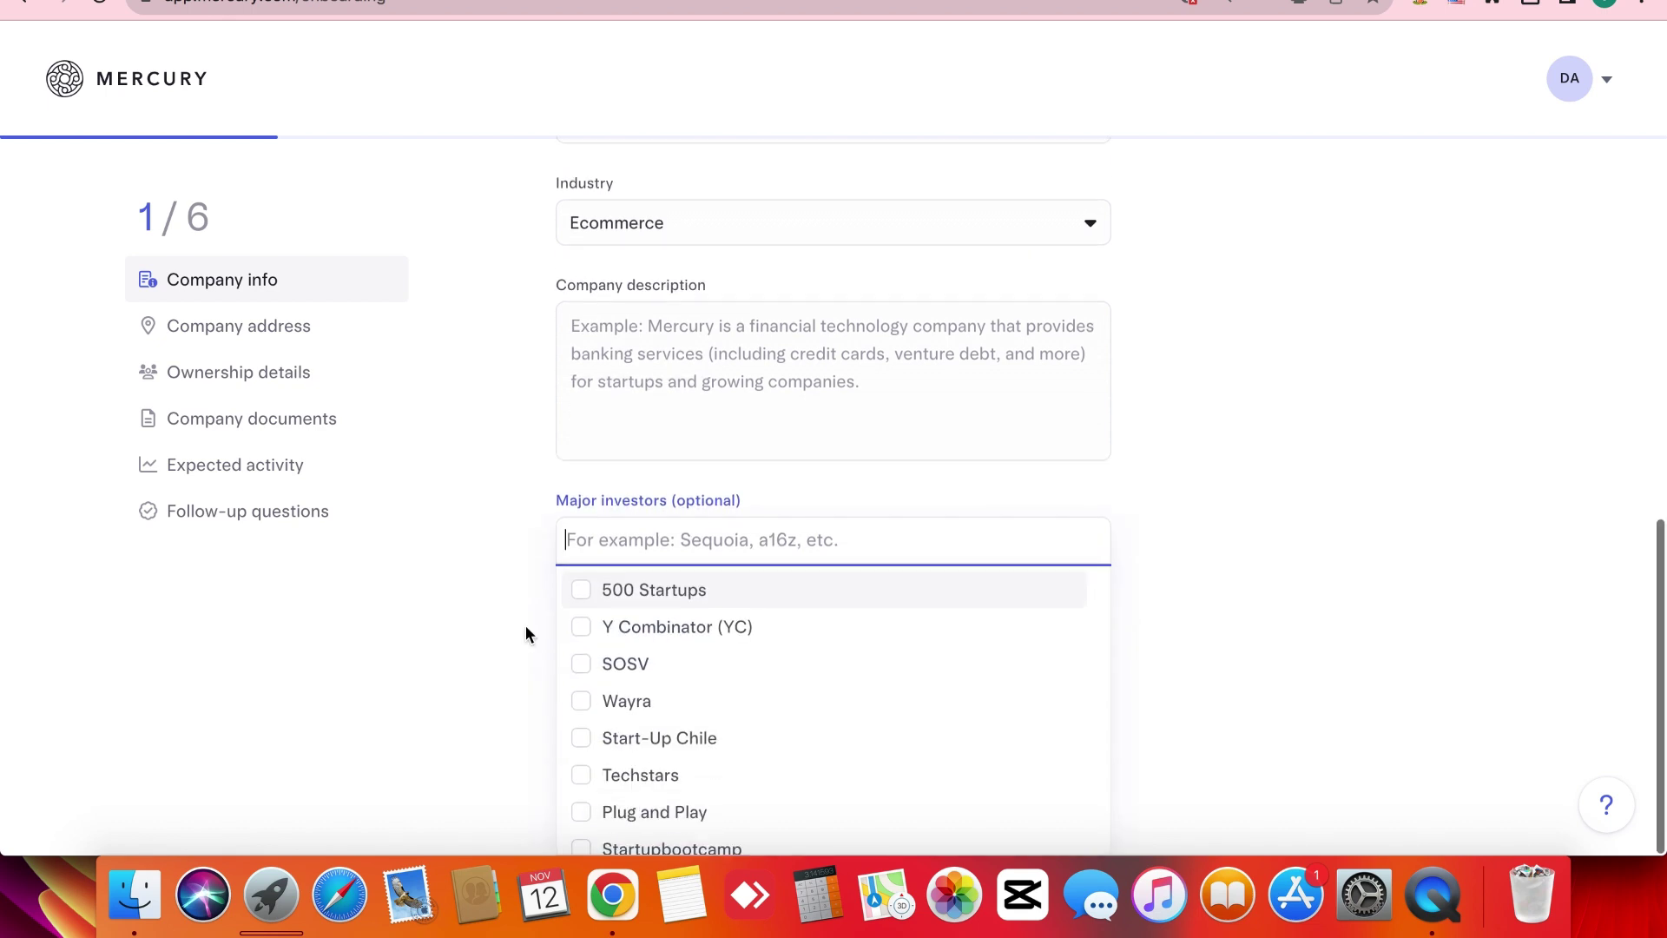
scroll(818, 618, "down", 3)
scroll(816, 616, "down", 2)
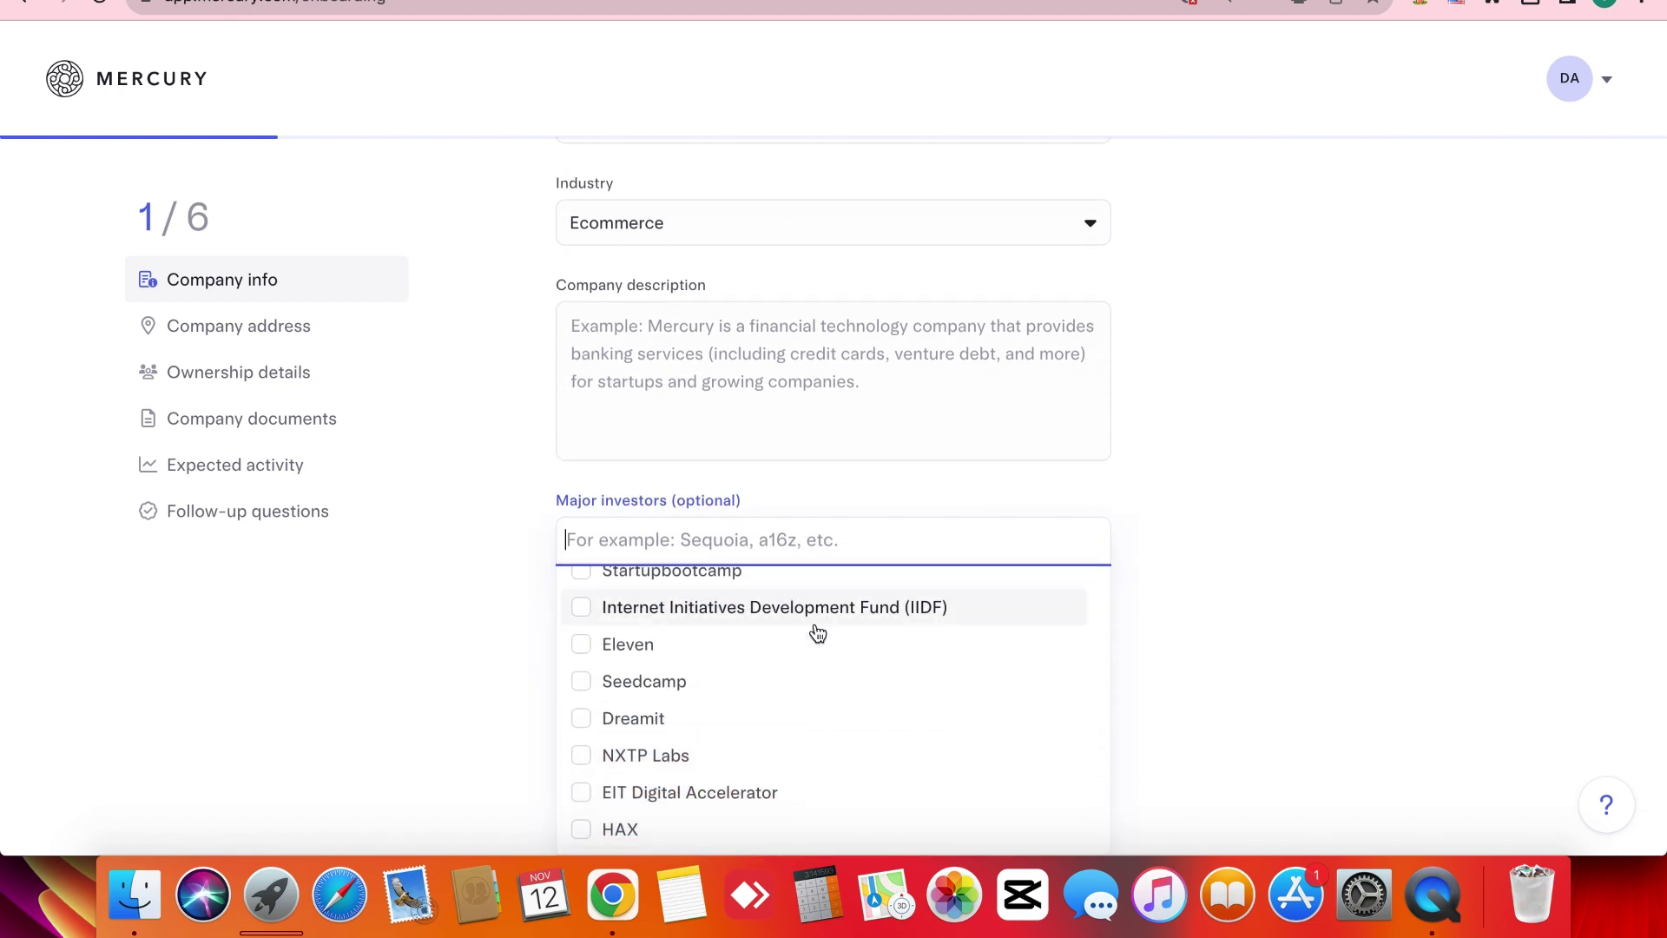
scroll(809, 677, "up", 1)
scroll(810, 678, "down", 15)
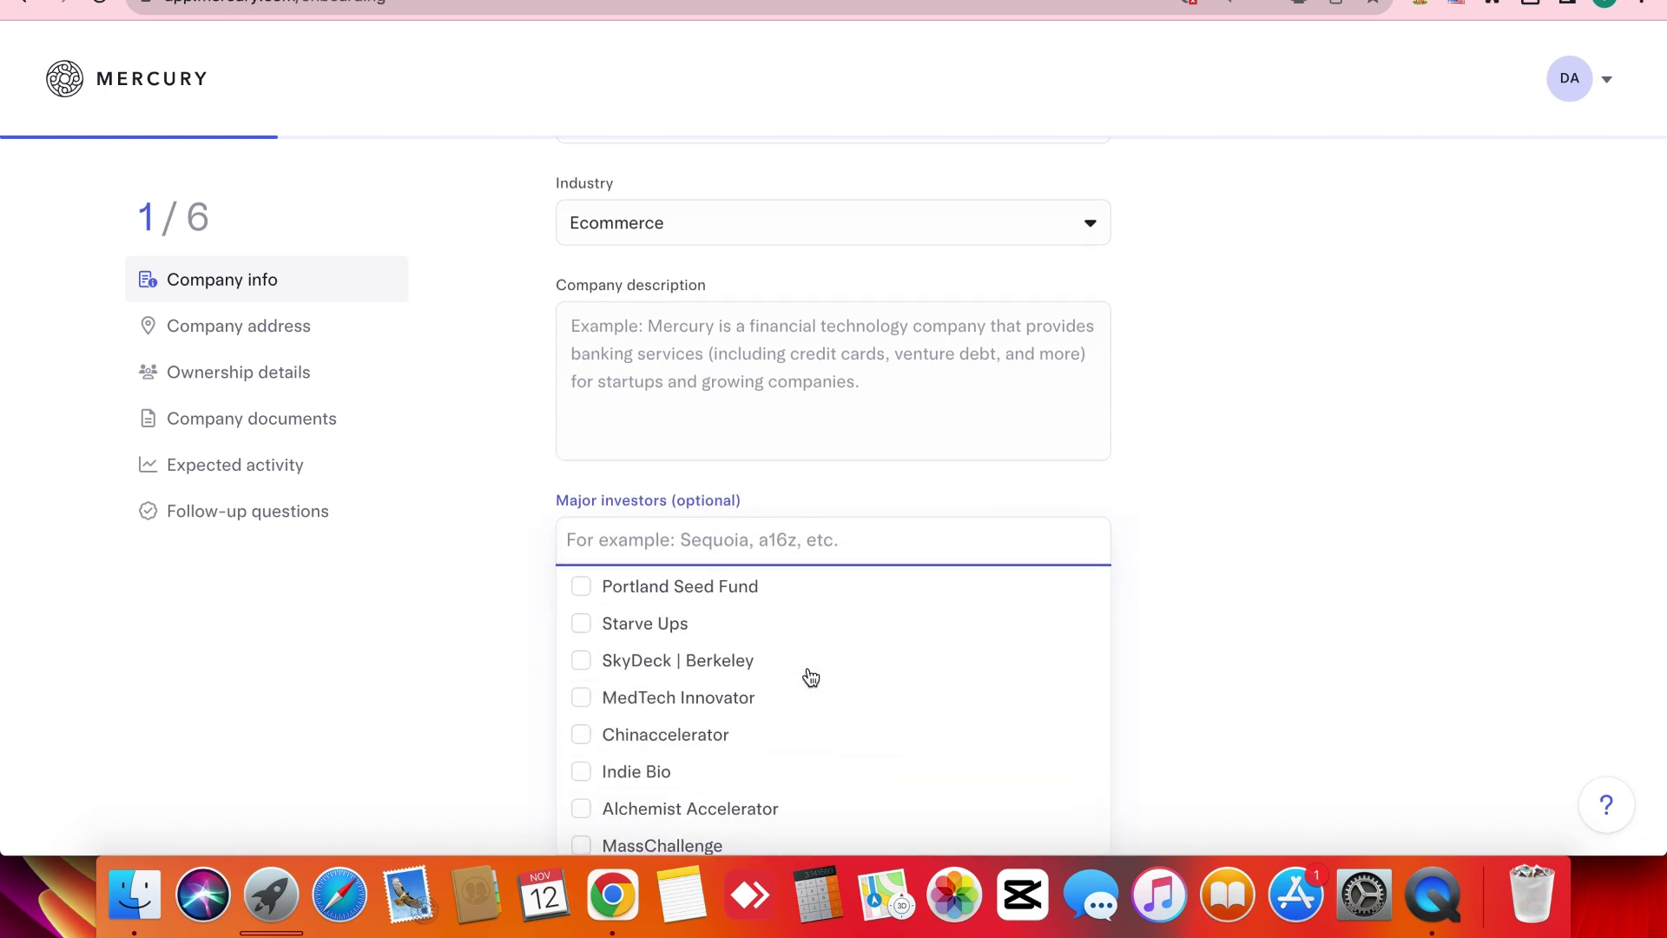
scroll(809, 677, "down", 15)
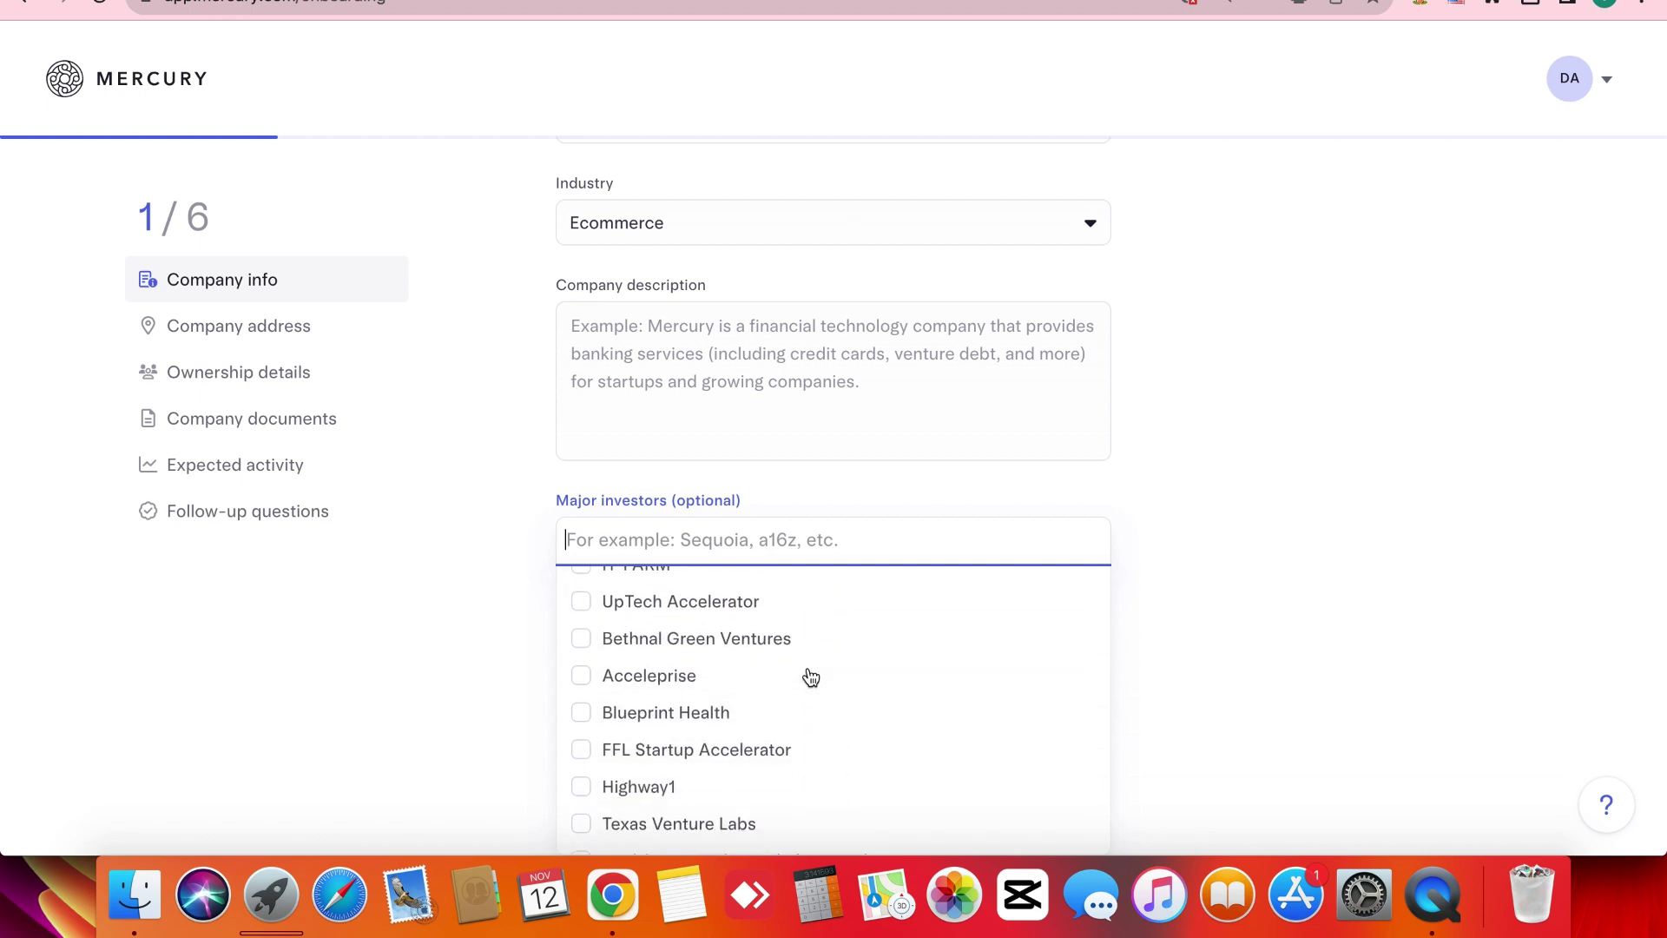
scroll(810, 677, "down", 15)
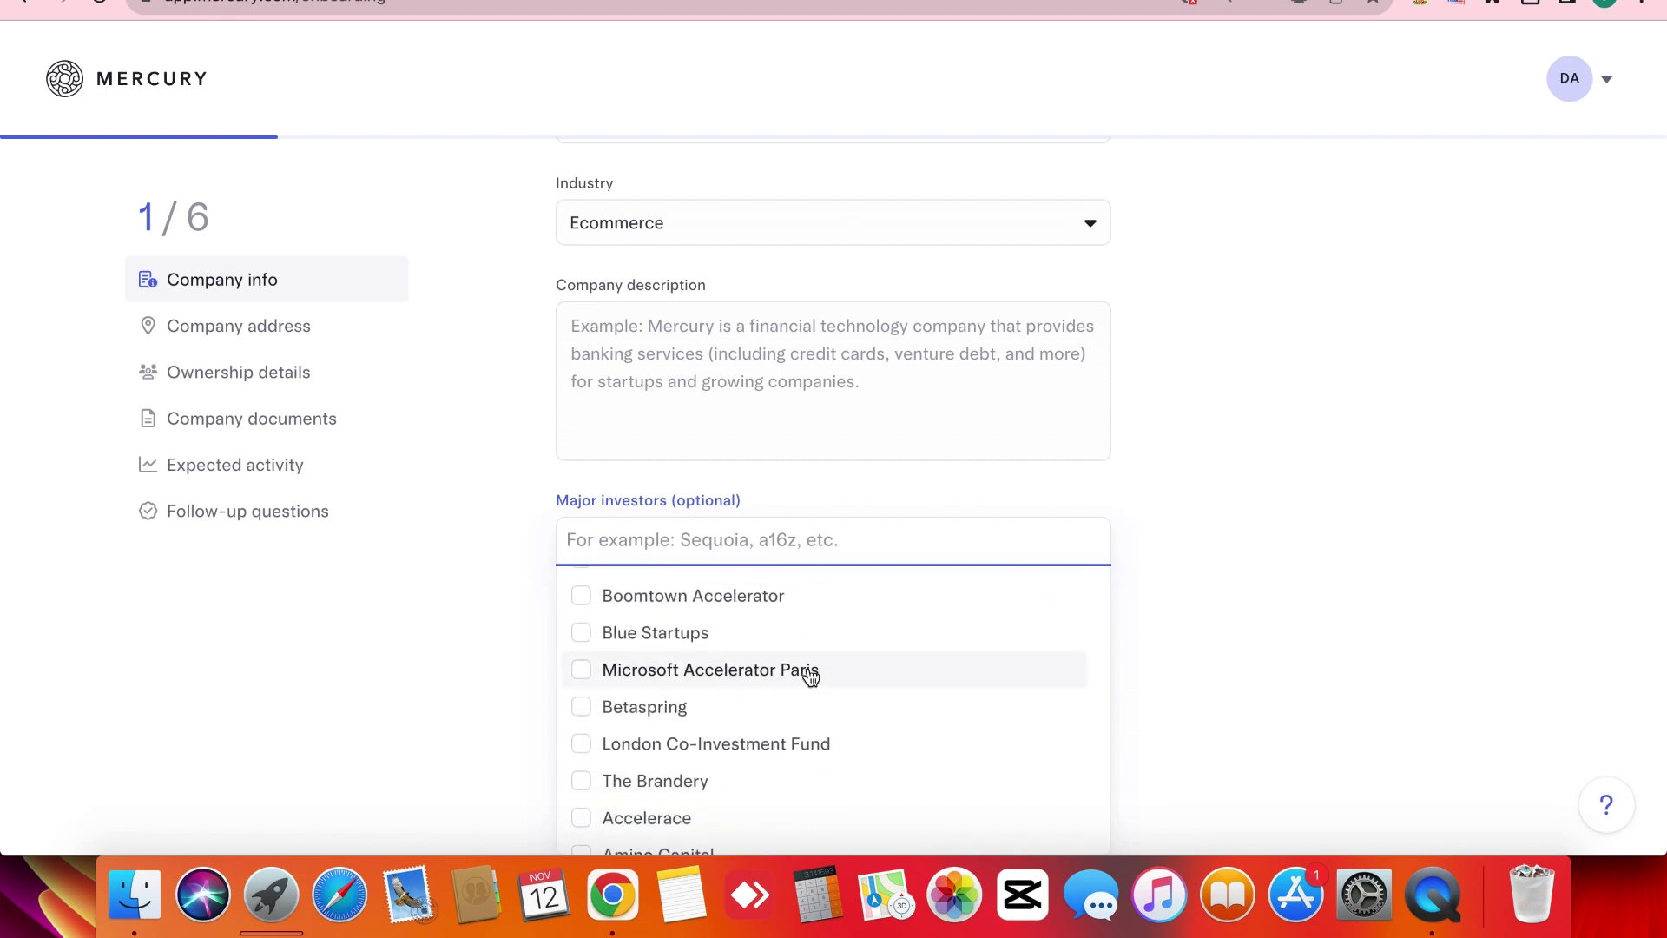
scroll(810, 678, "down", 8)
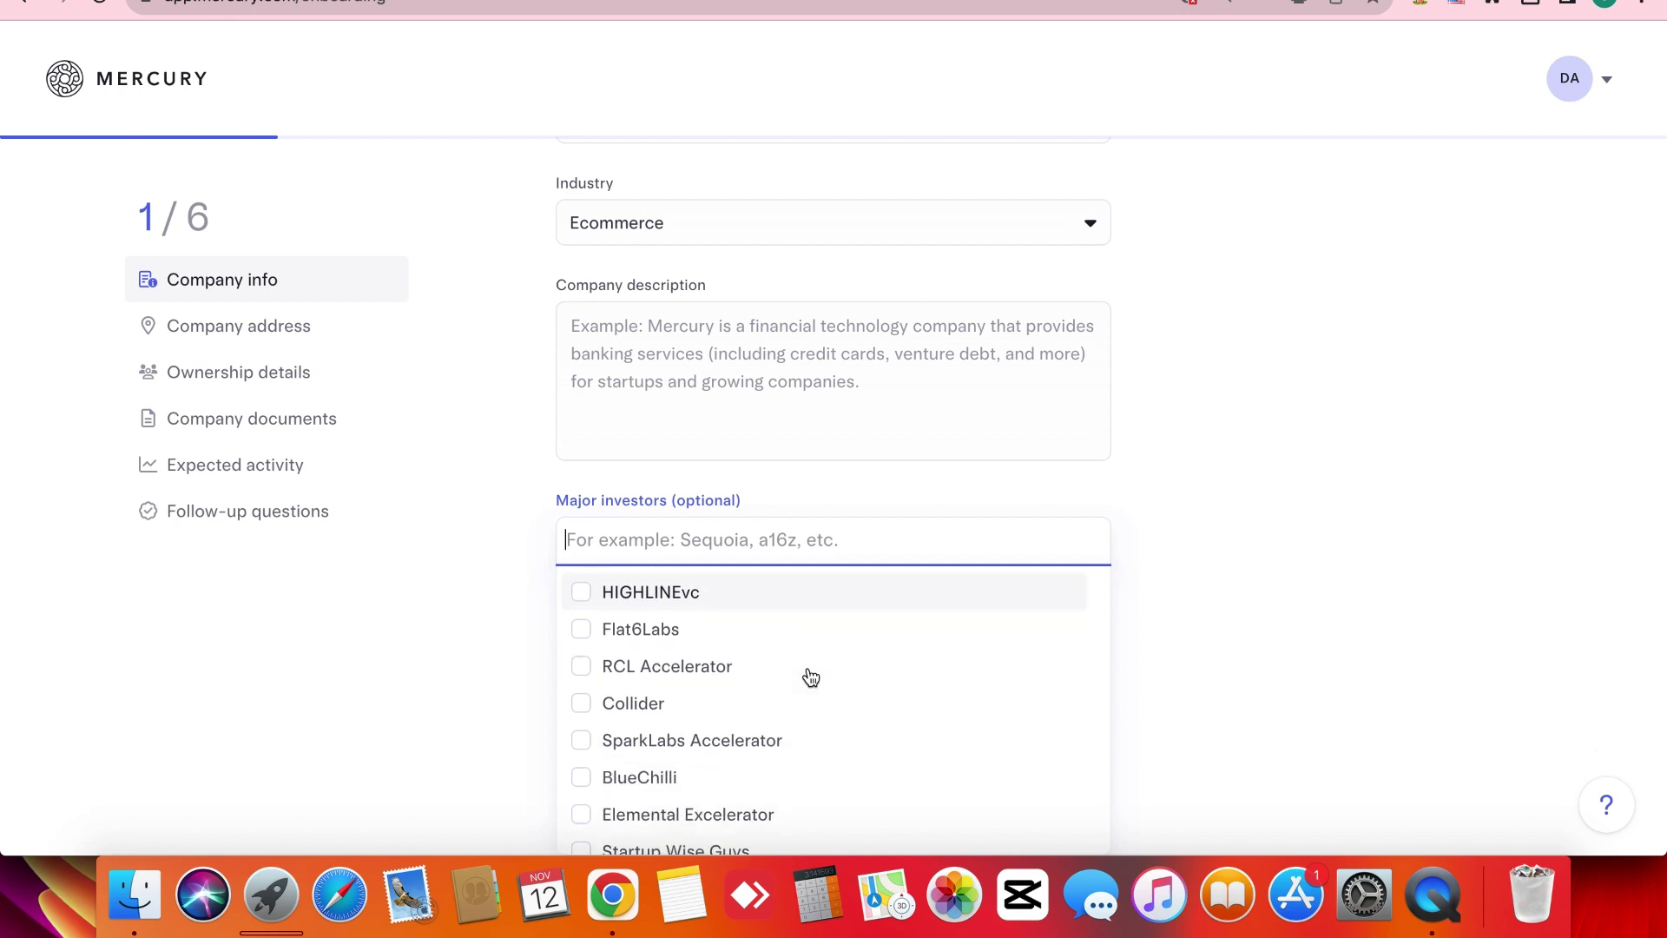
scroll(810, 677, "down", 2)
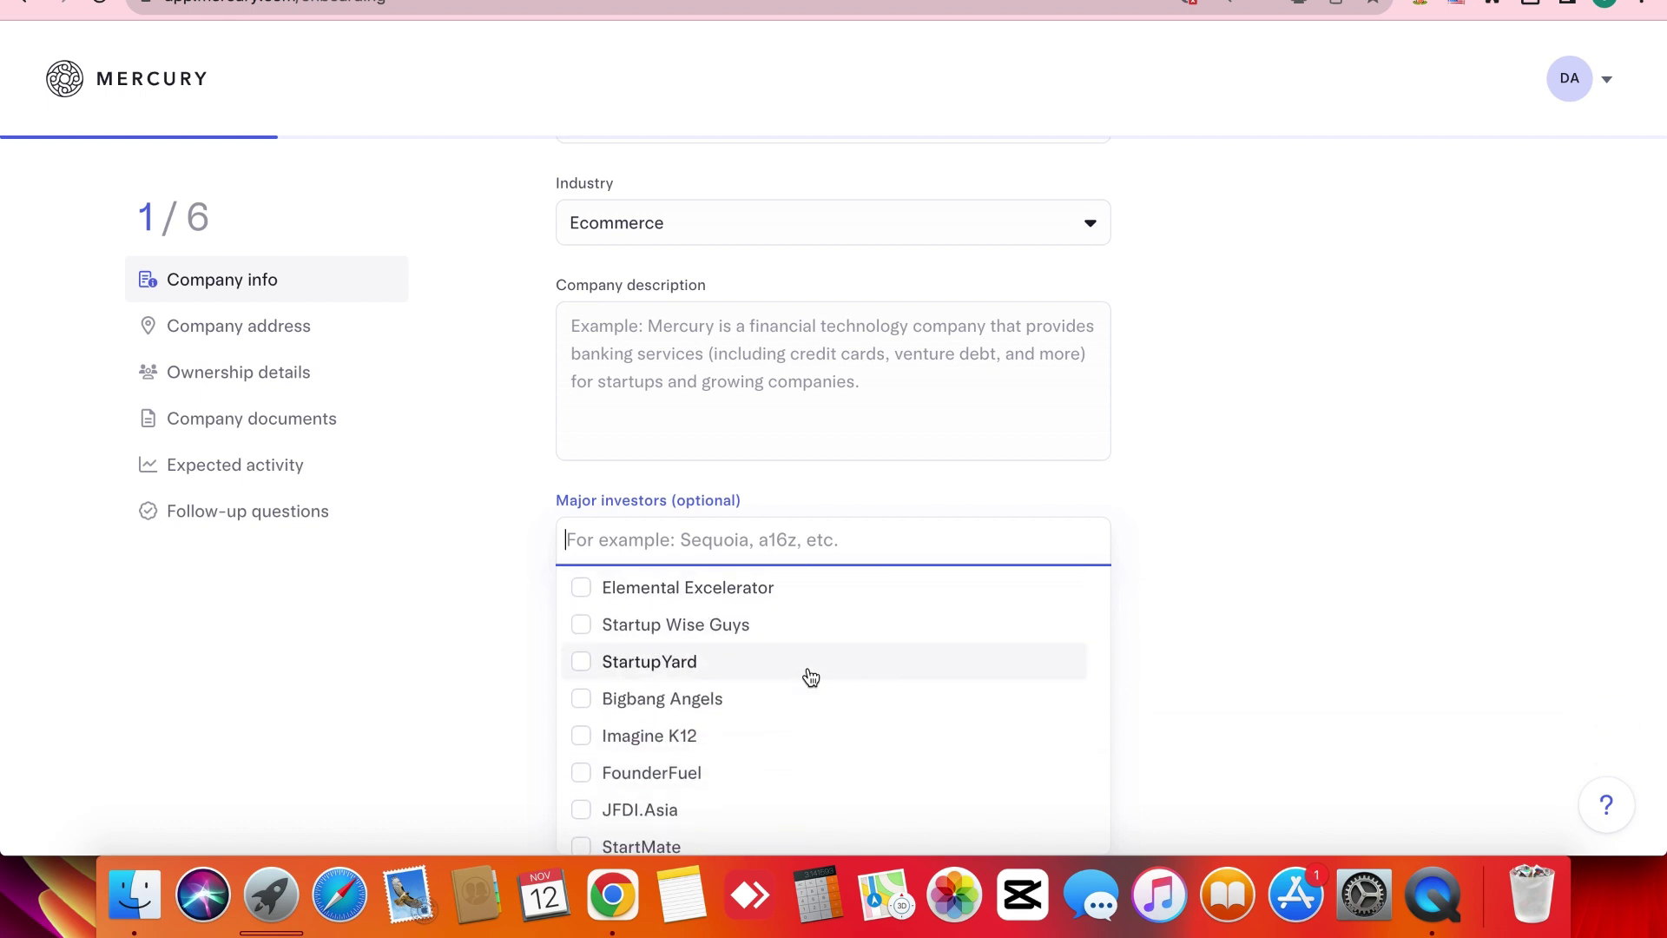
left_click(808, 665)
left_click(427, 654)
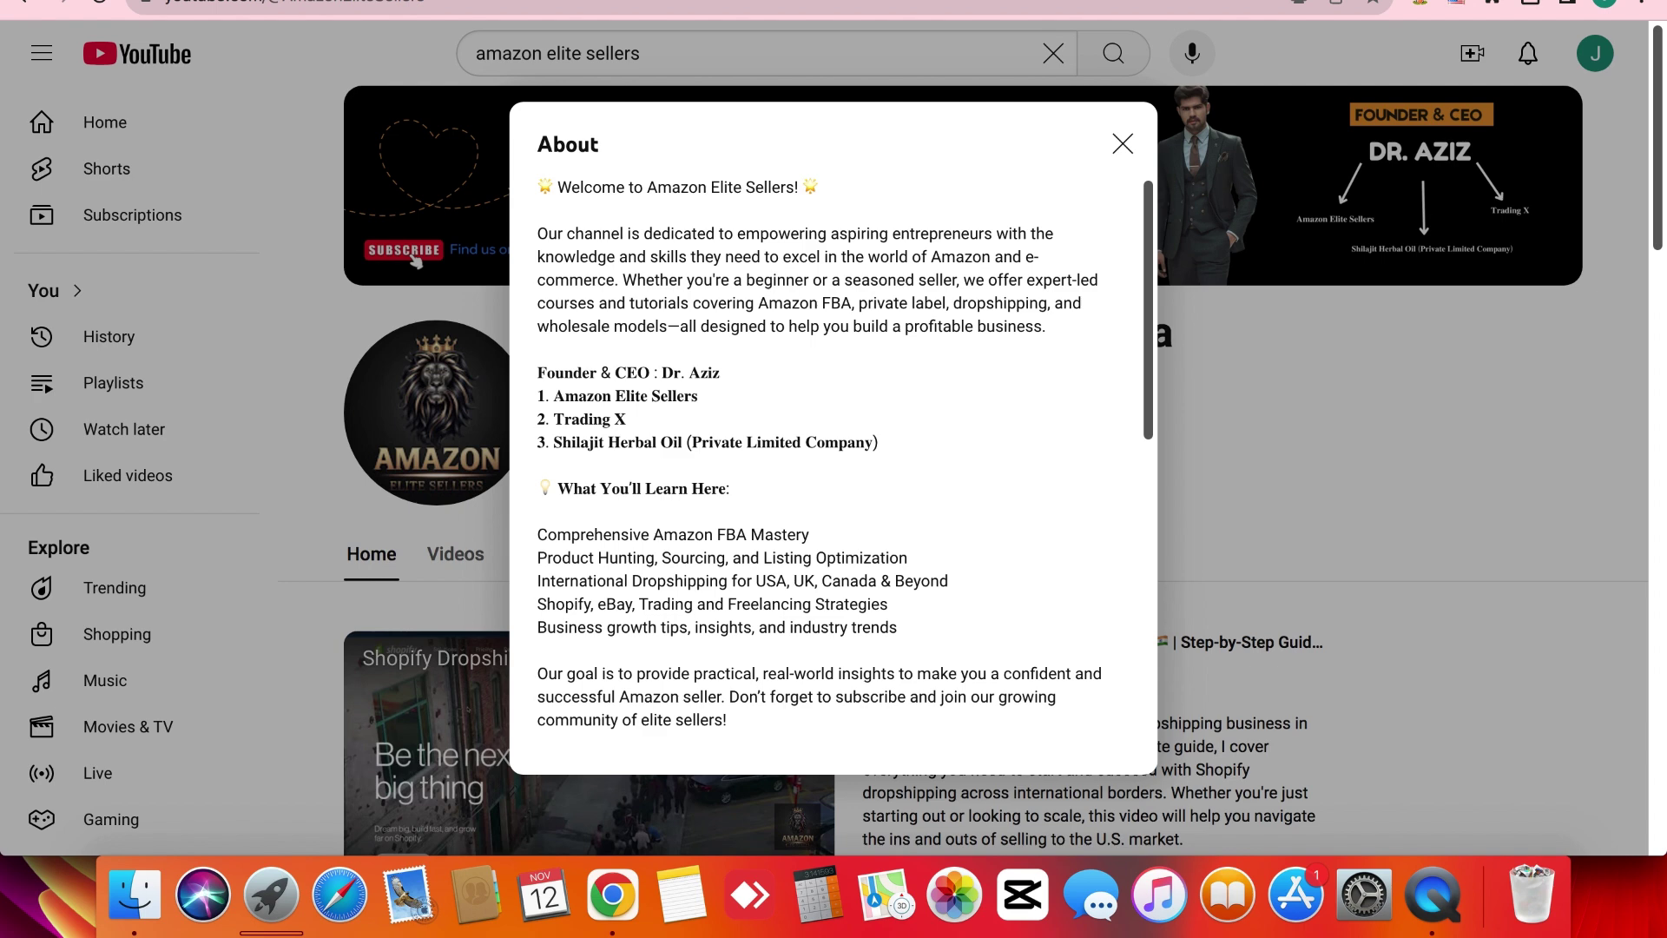
Paste the YouTube channel's About paragraph into Mercury's Company description field.
triple_click(548, 249)
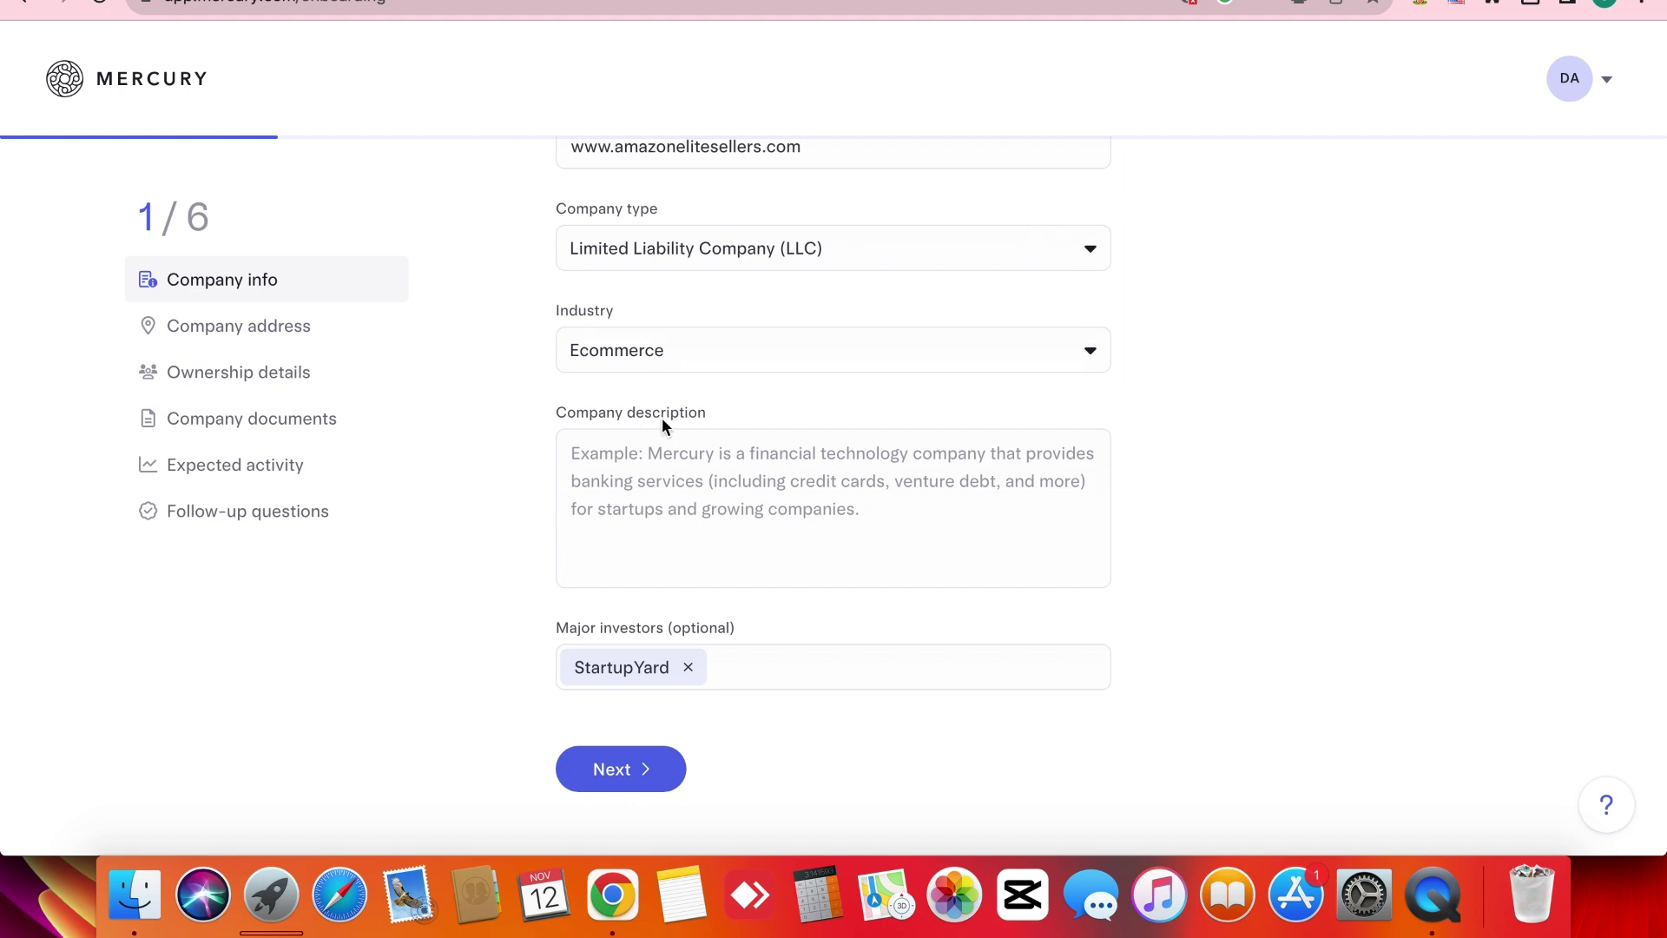
left_click(636, 476)
key("super+v")
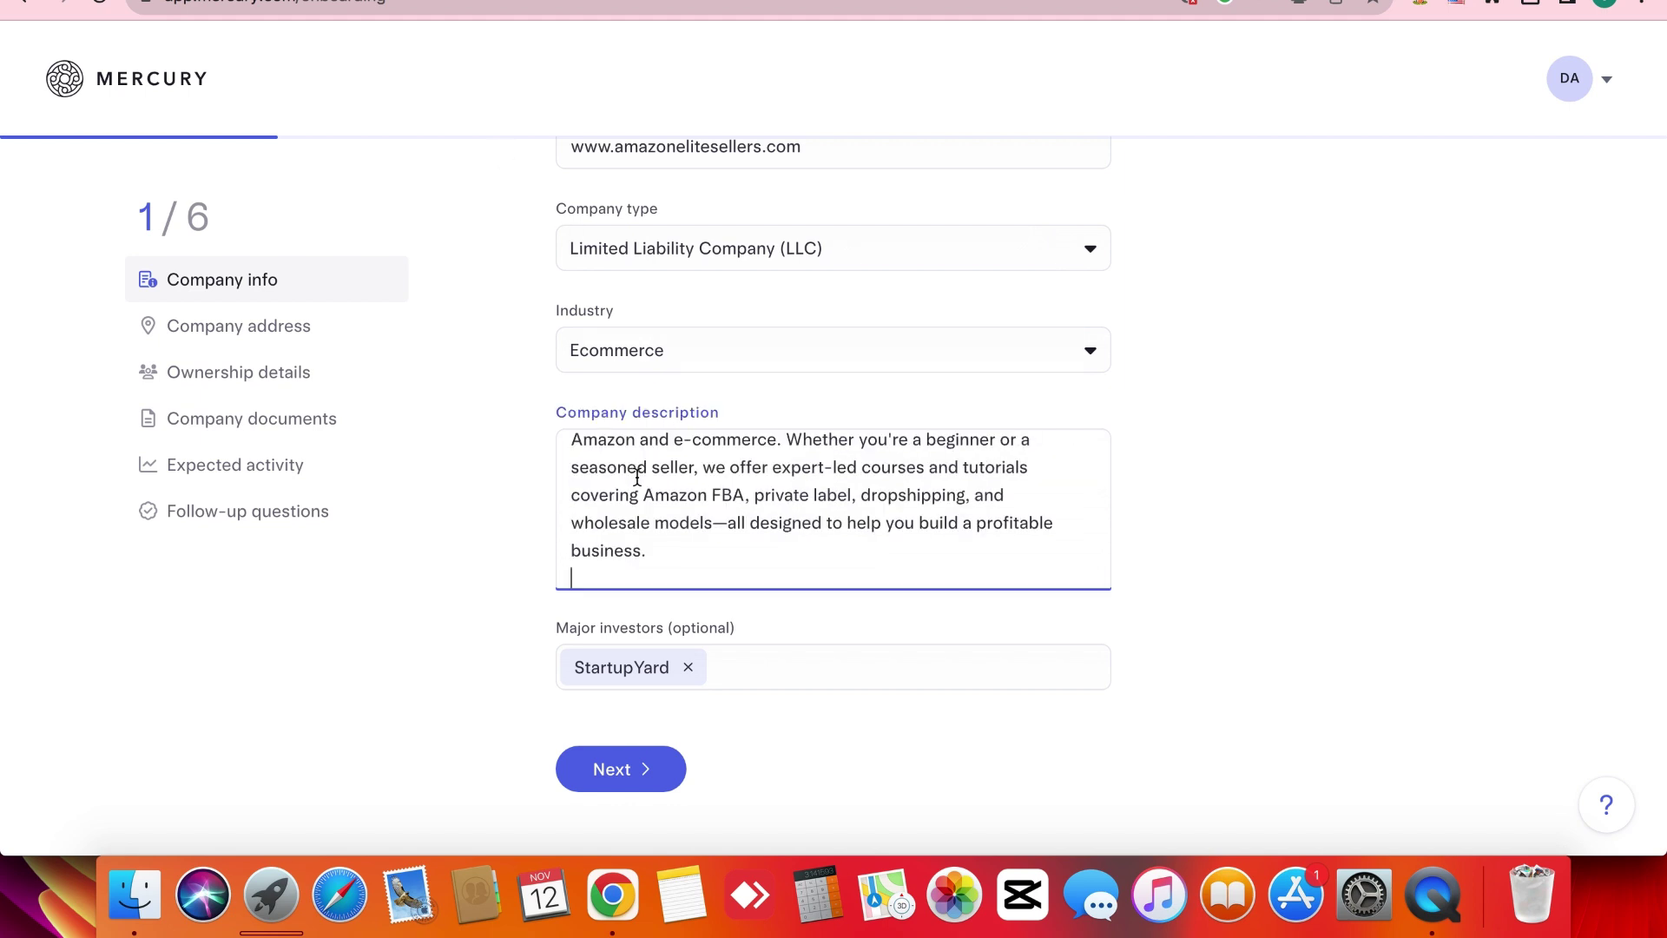
left_click(533, 530)
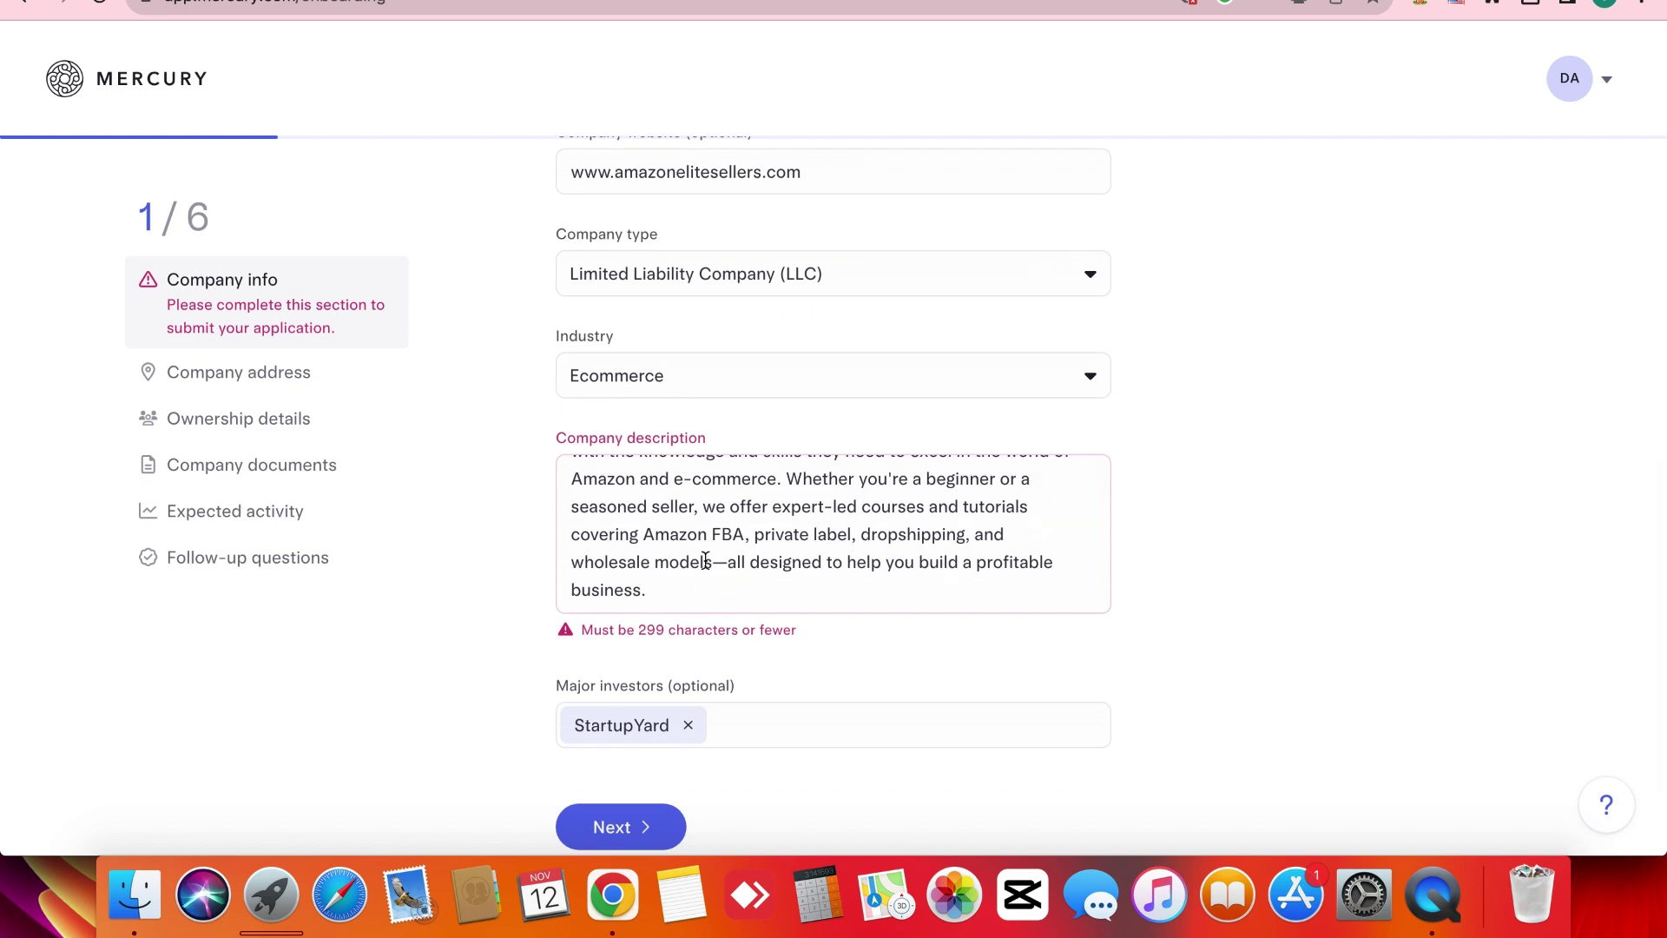
Delete the sentences from 'Whether' onward so the description fits the 299-character limit.
scroll(699, 560, "up", 2)
scroll(729, 547, "down", 2)
left_click_drag(785, 480, 843, 619)
key("BackSpace")
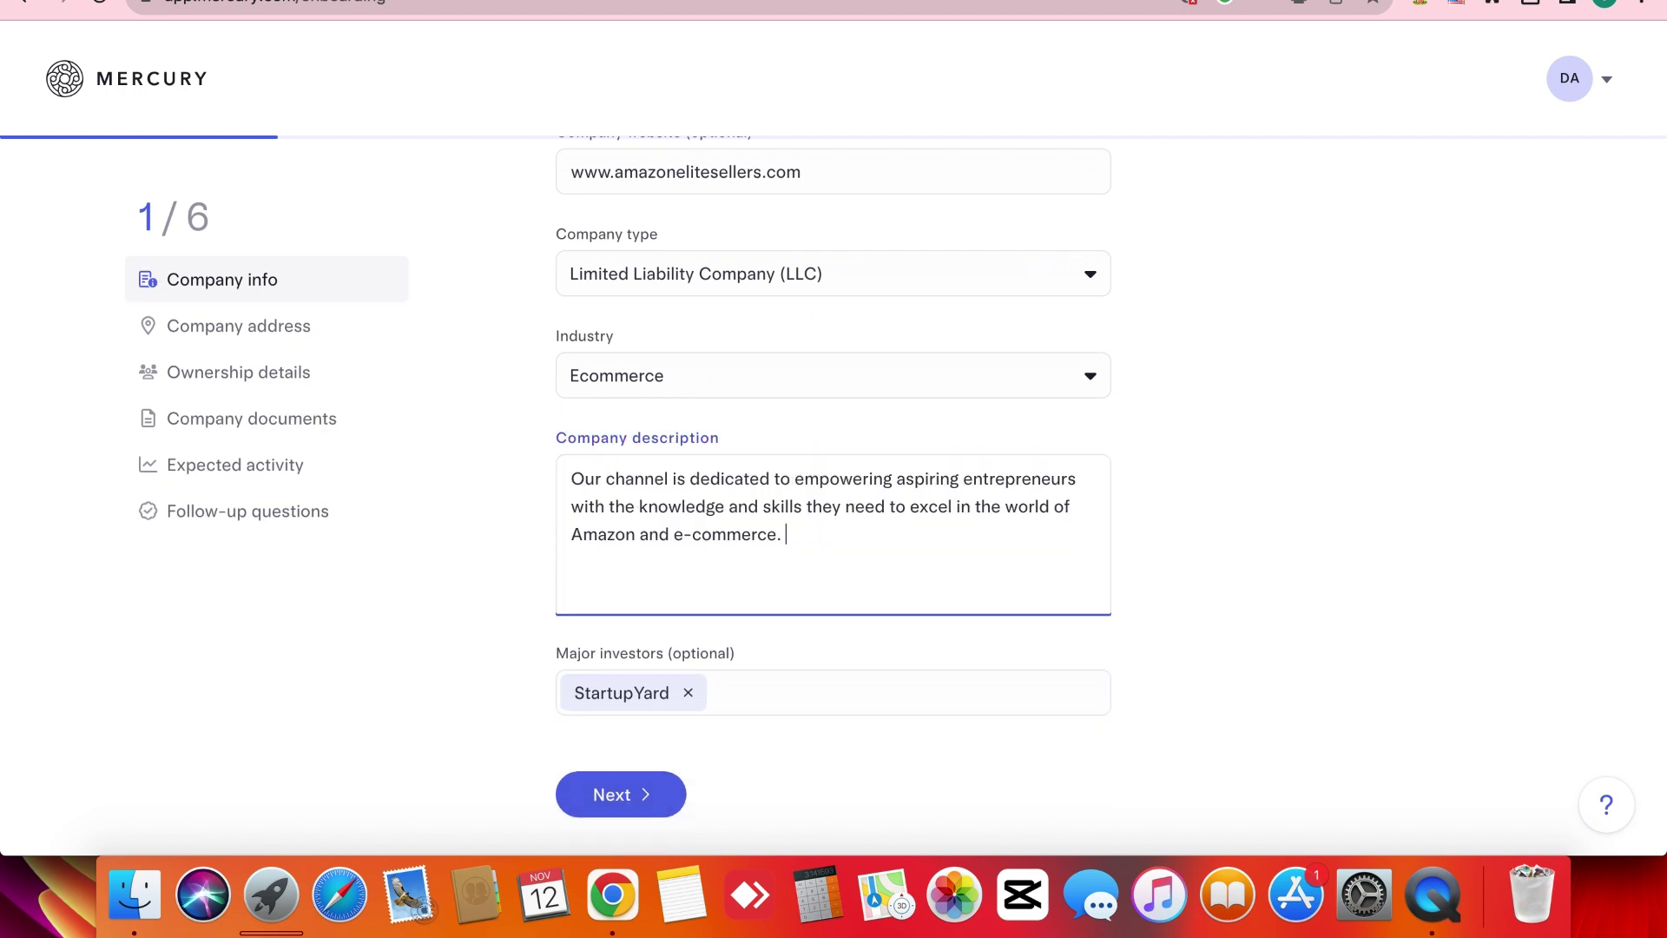
left_click(528, 596)
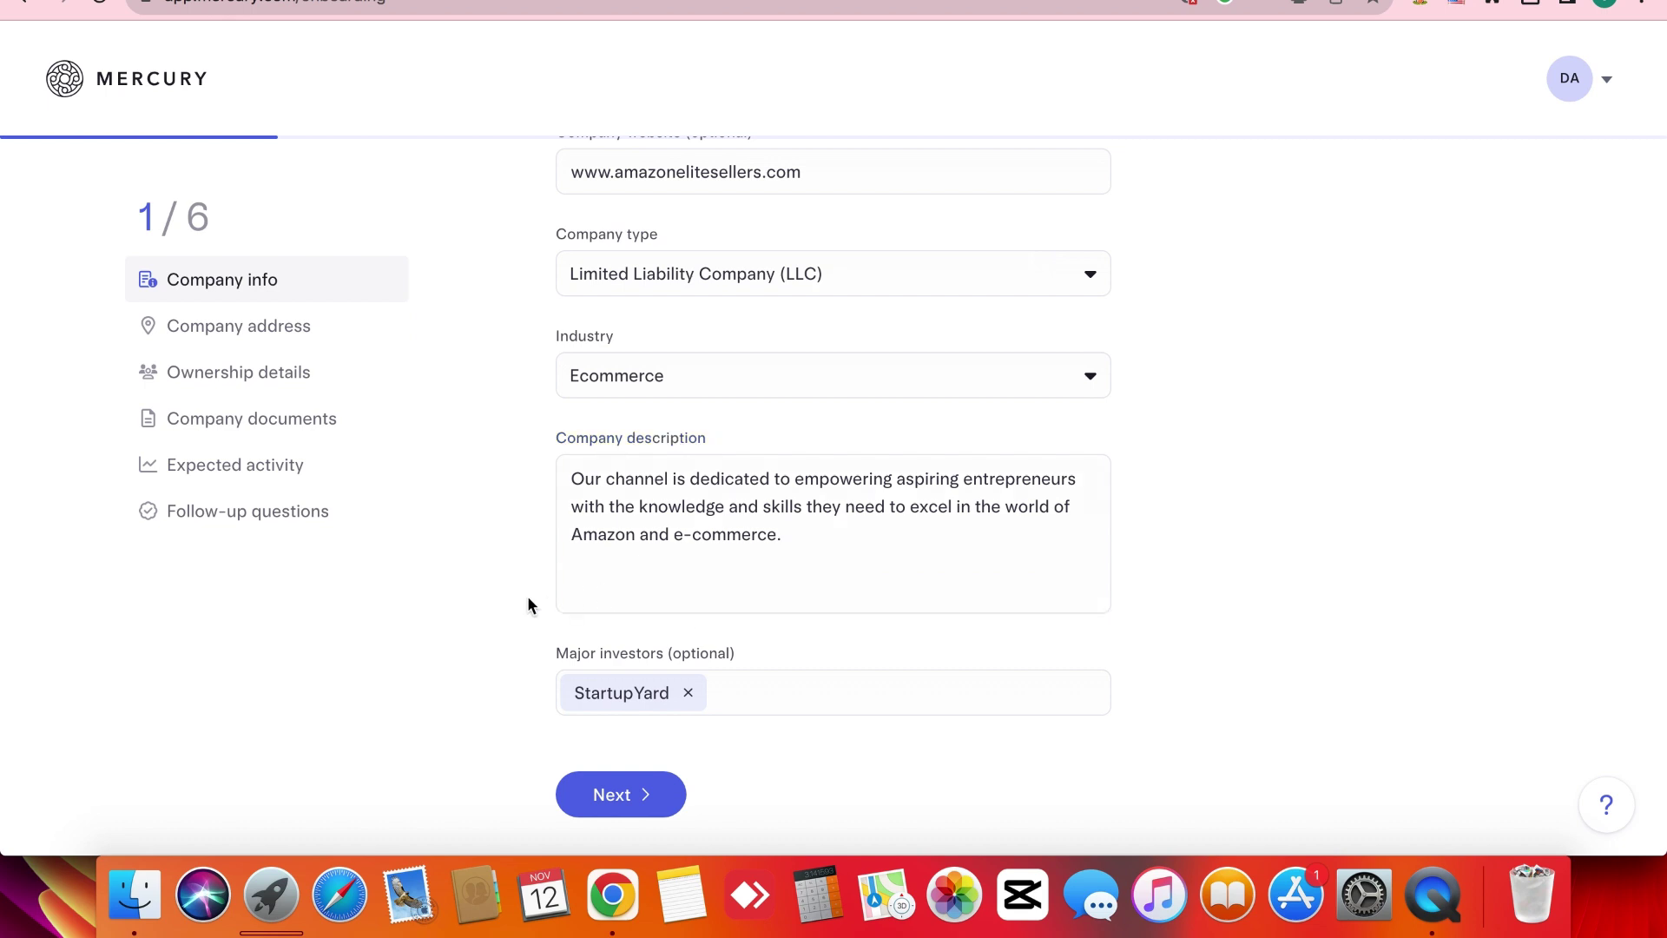
scroll(528, 596, "up", 5)
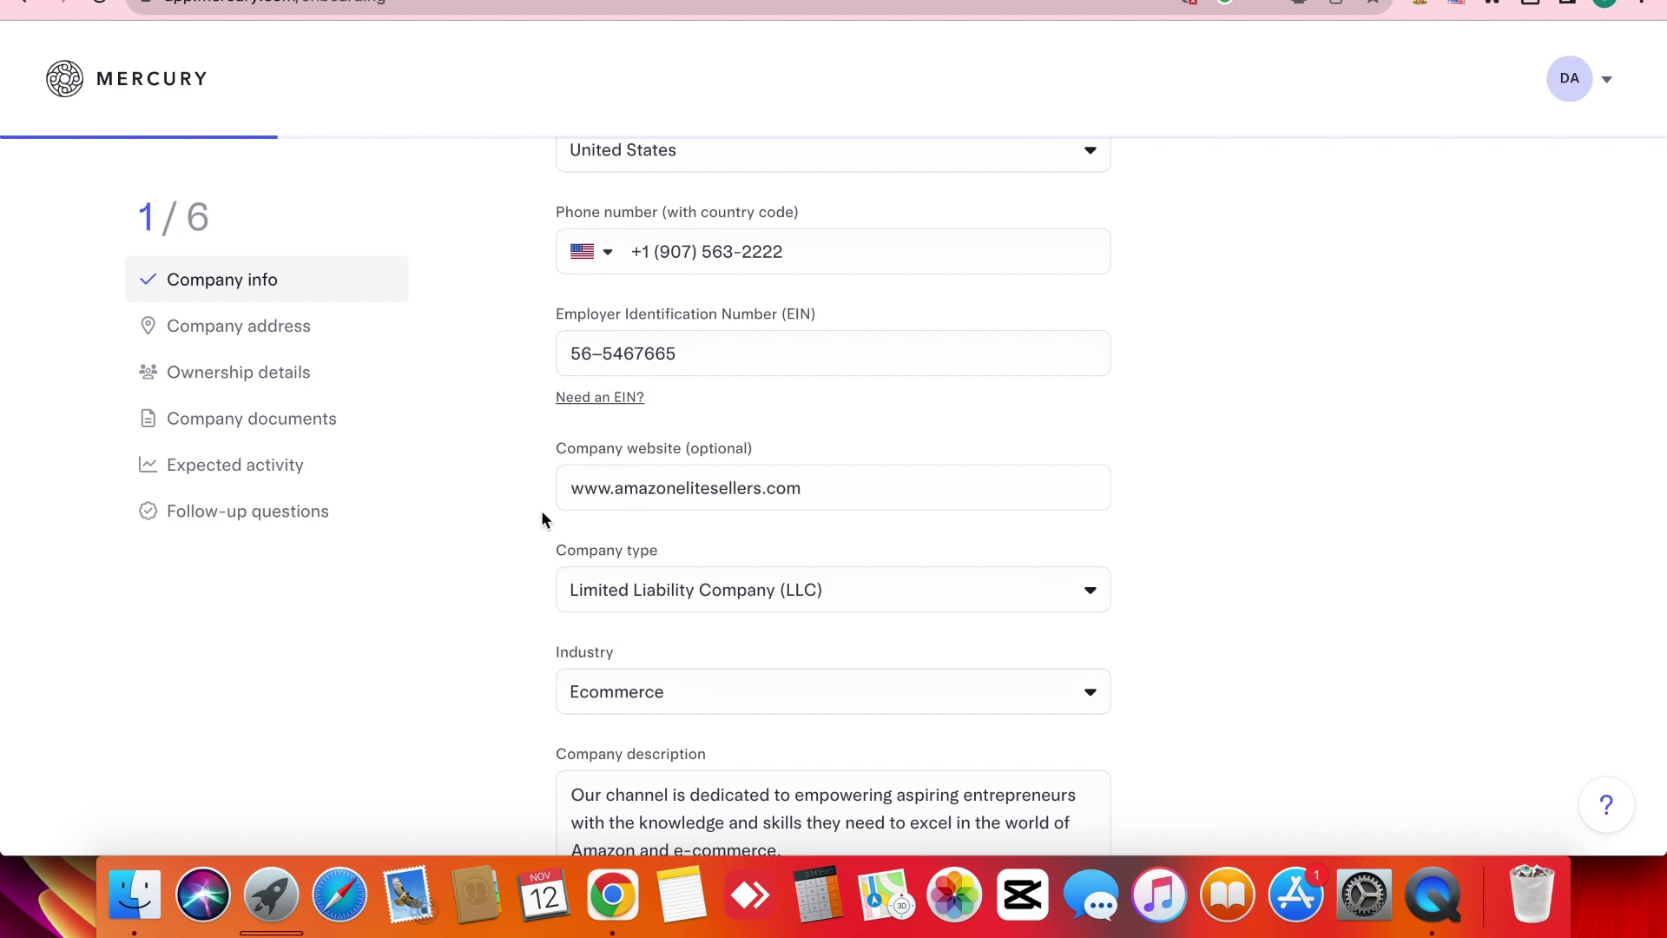
Replace Mercury's company website with amazonelitesellers.myshopify.com, copied from the YouTube About dialog.
scroll(542, 519, "down", 2)
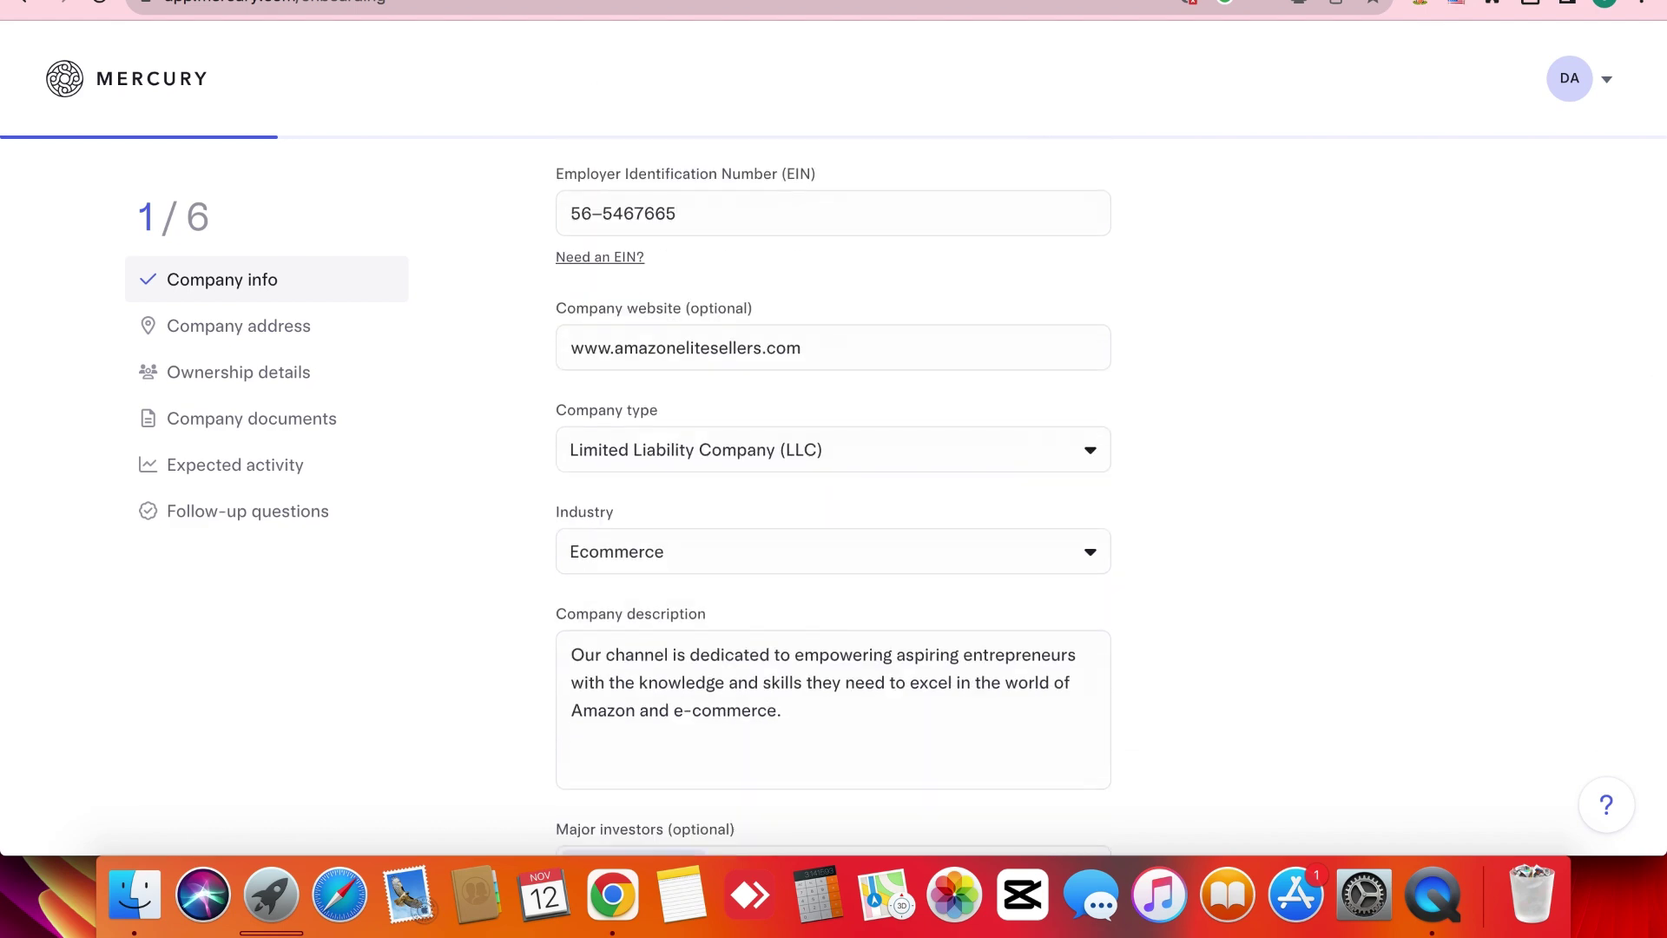
key("ctrl+Tab")
scroll(815, 403, "down", 10)
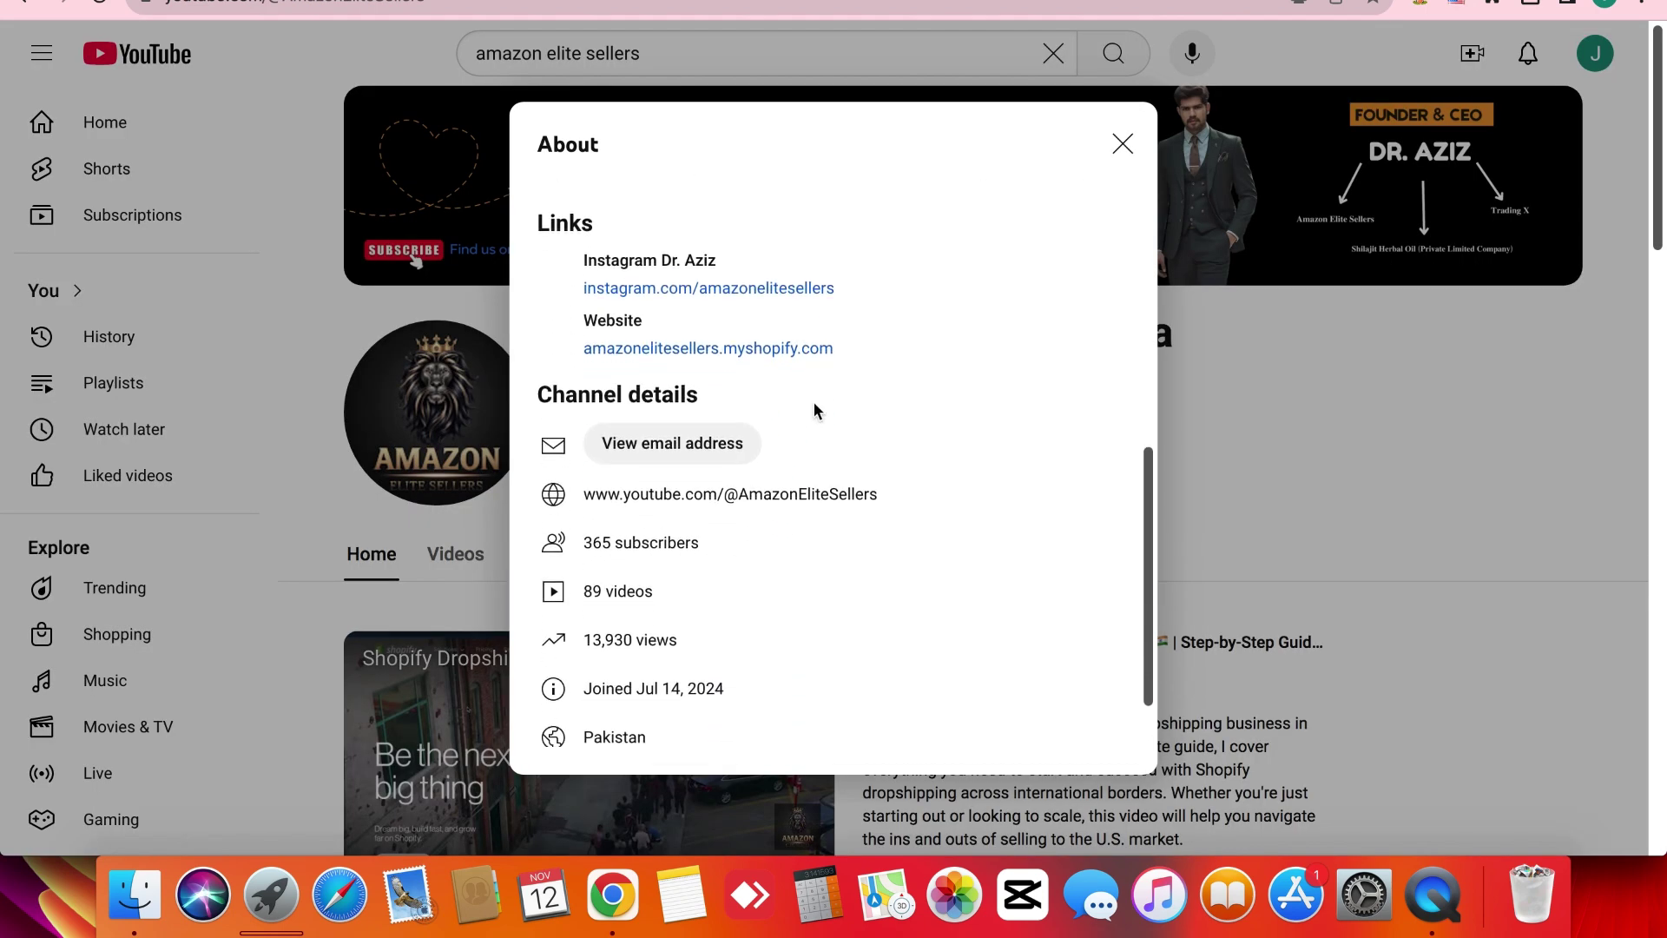
triple_click(851, 347)
key("super+c")
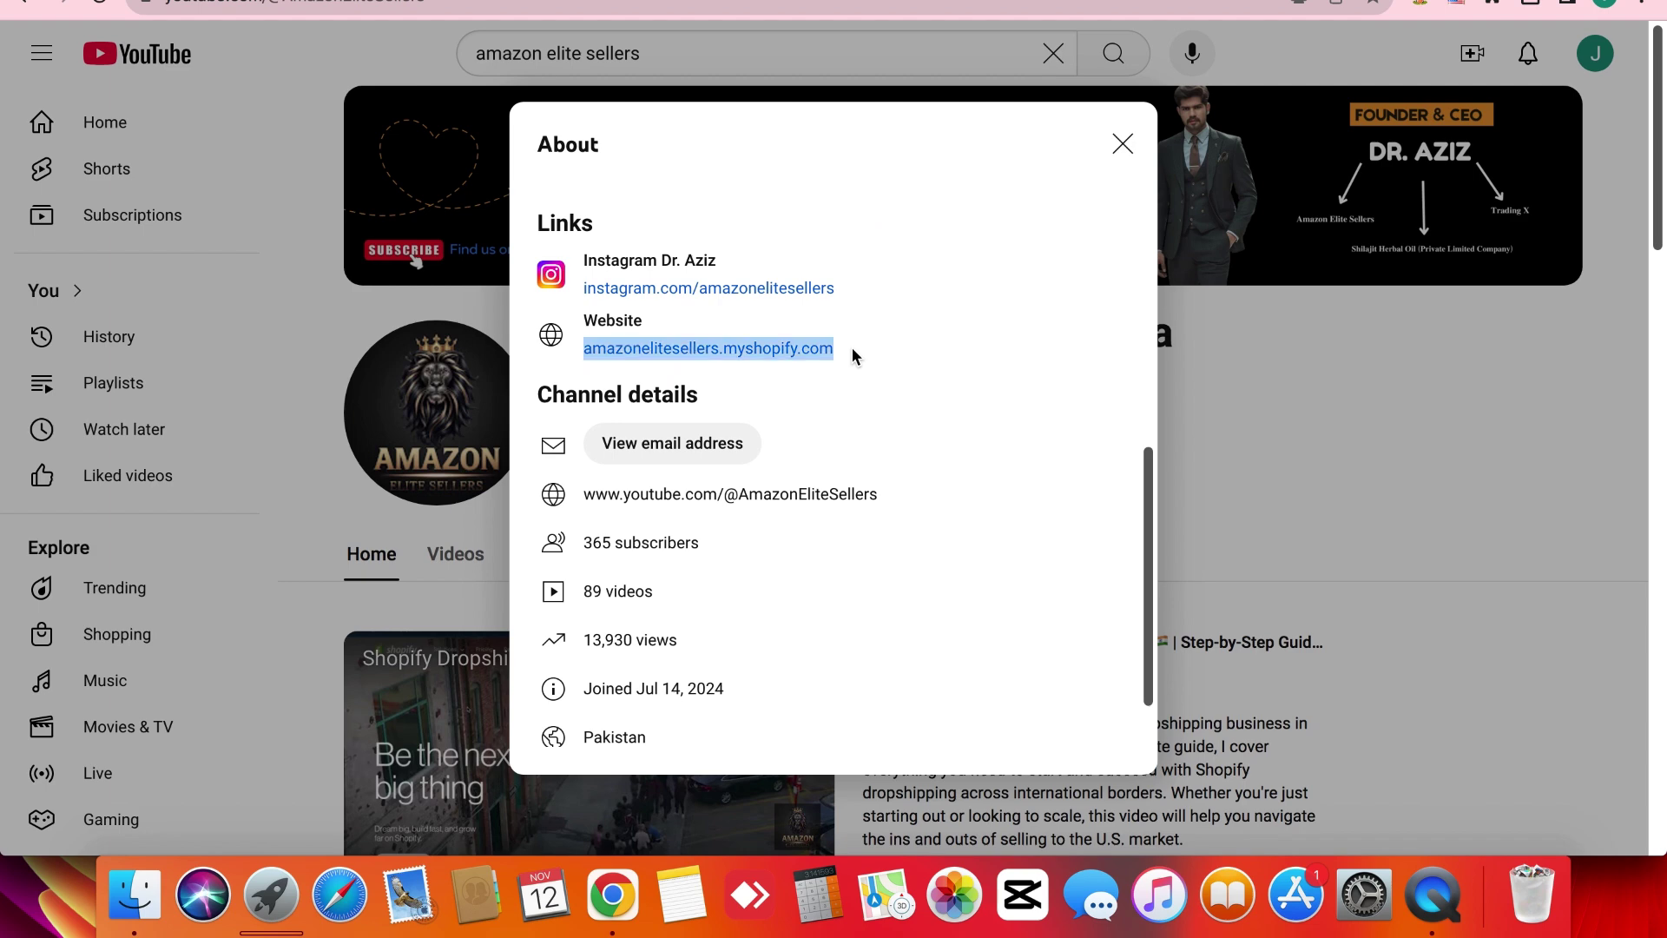
key("ctrl+Tab")
double_click(655, 347)
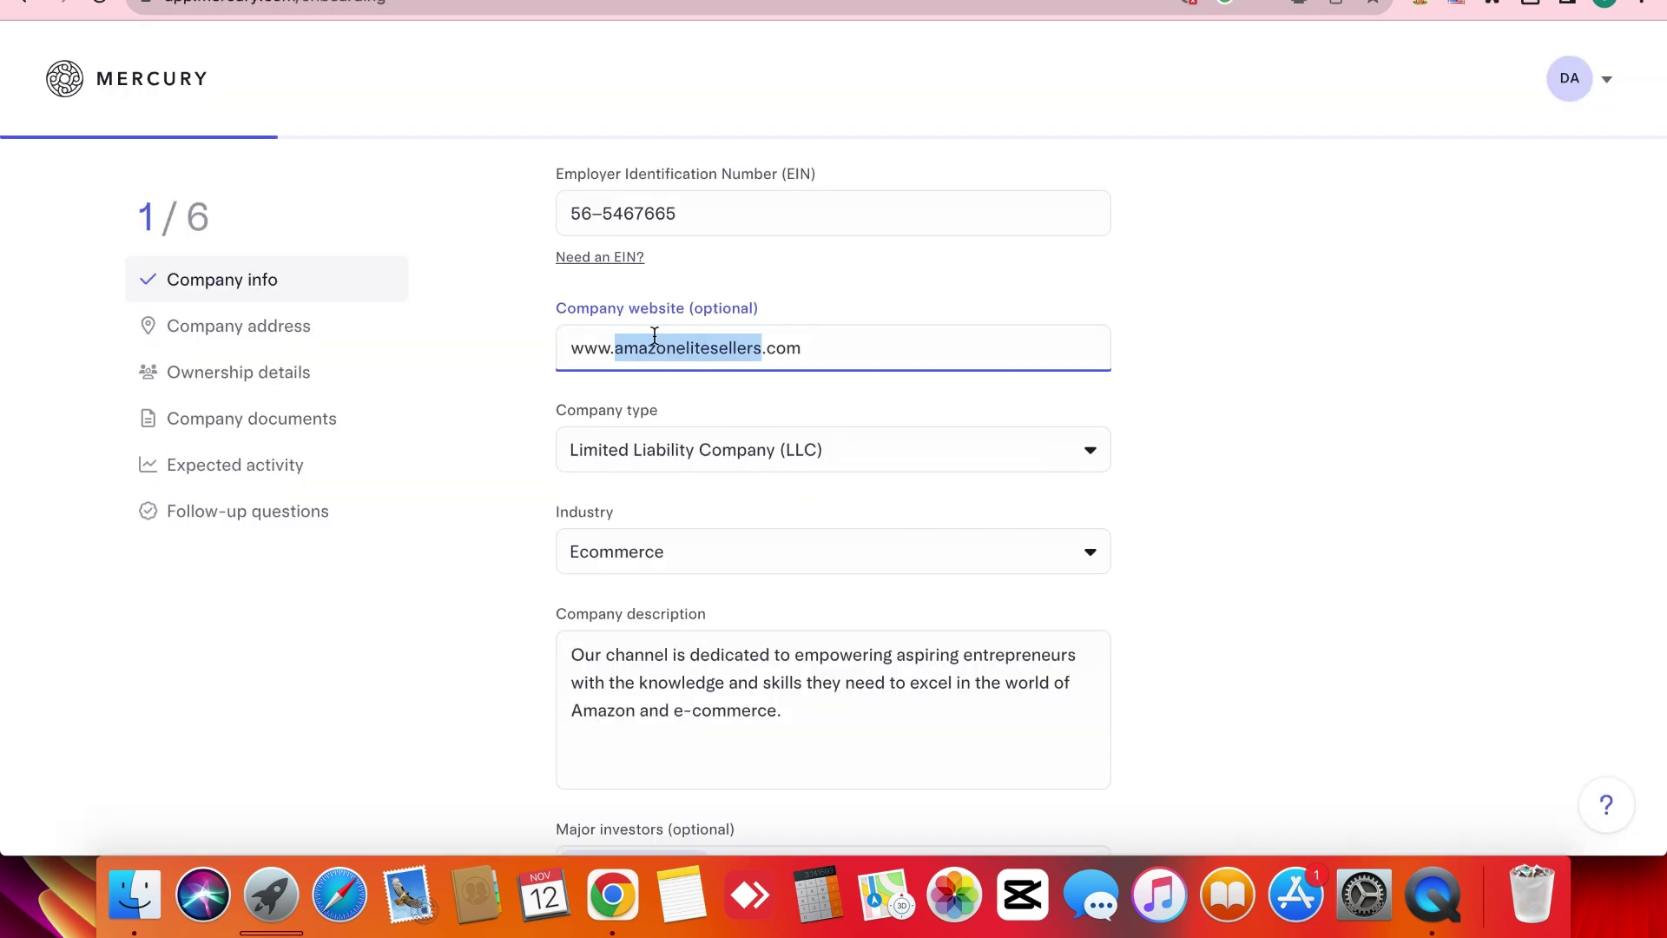
key("super+a")
key("super+v")
left_click(474, 491)
scroll(474, 490, "up", 2)
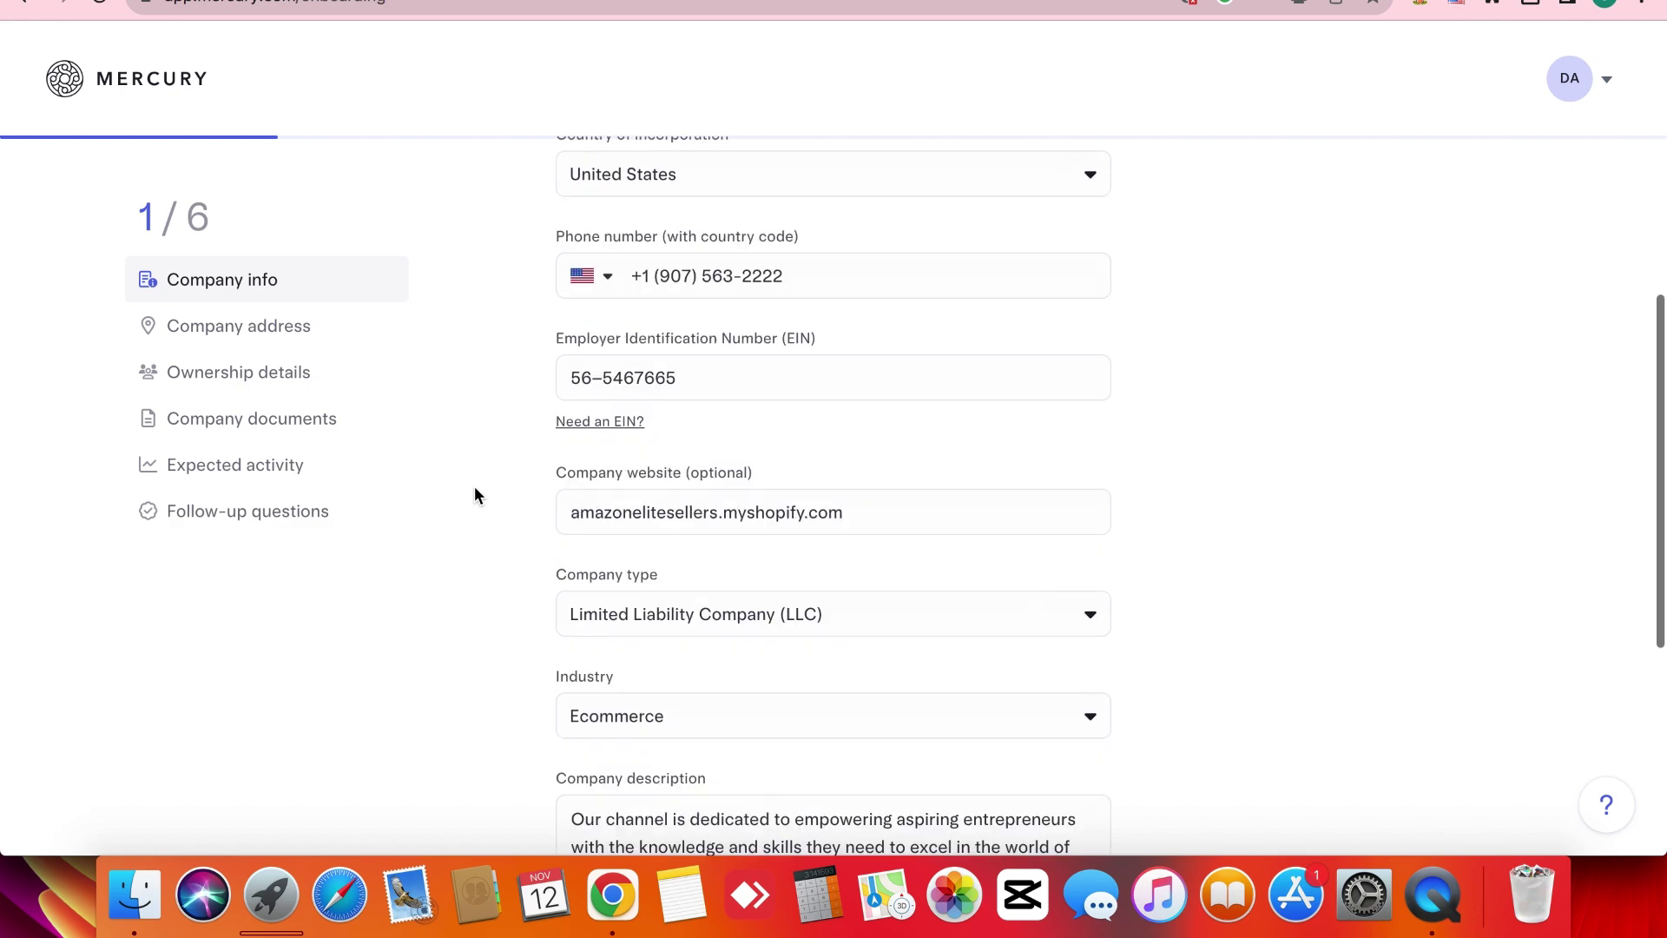
scroll(474, 488, "up", 3)
scroll(474, 488, "down", 8)
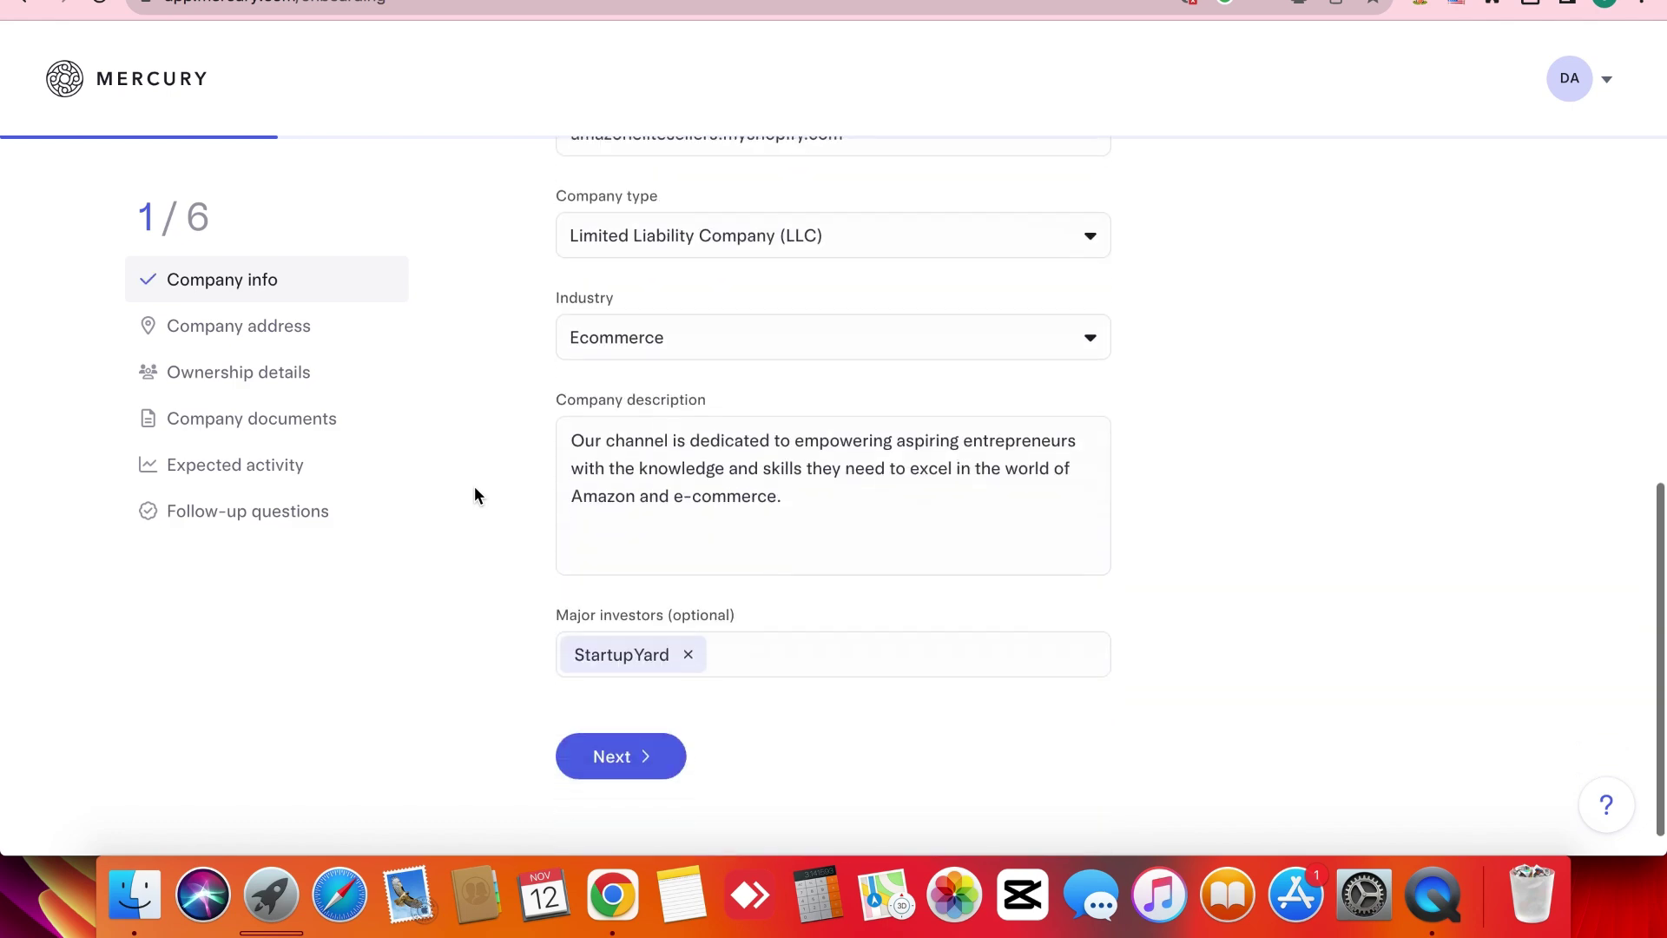
scroll(474, 495, "down", 1)
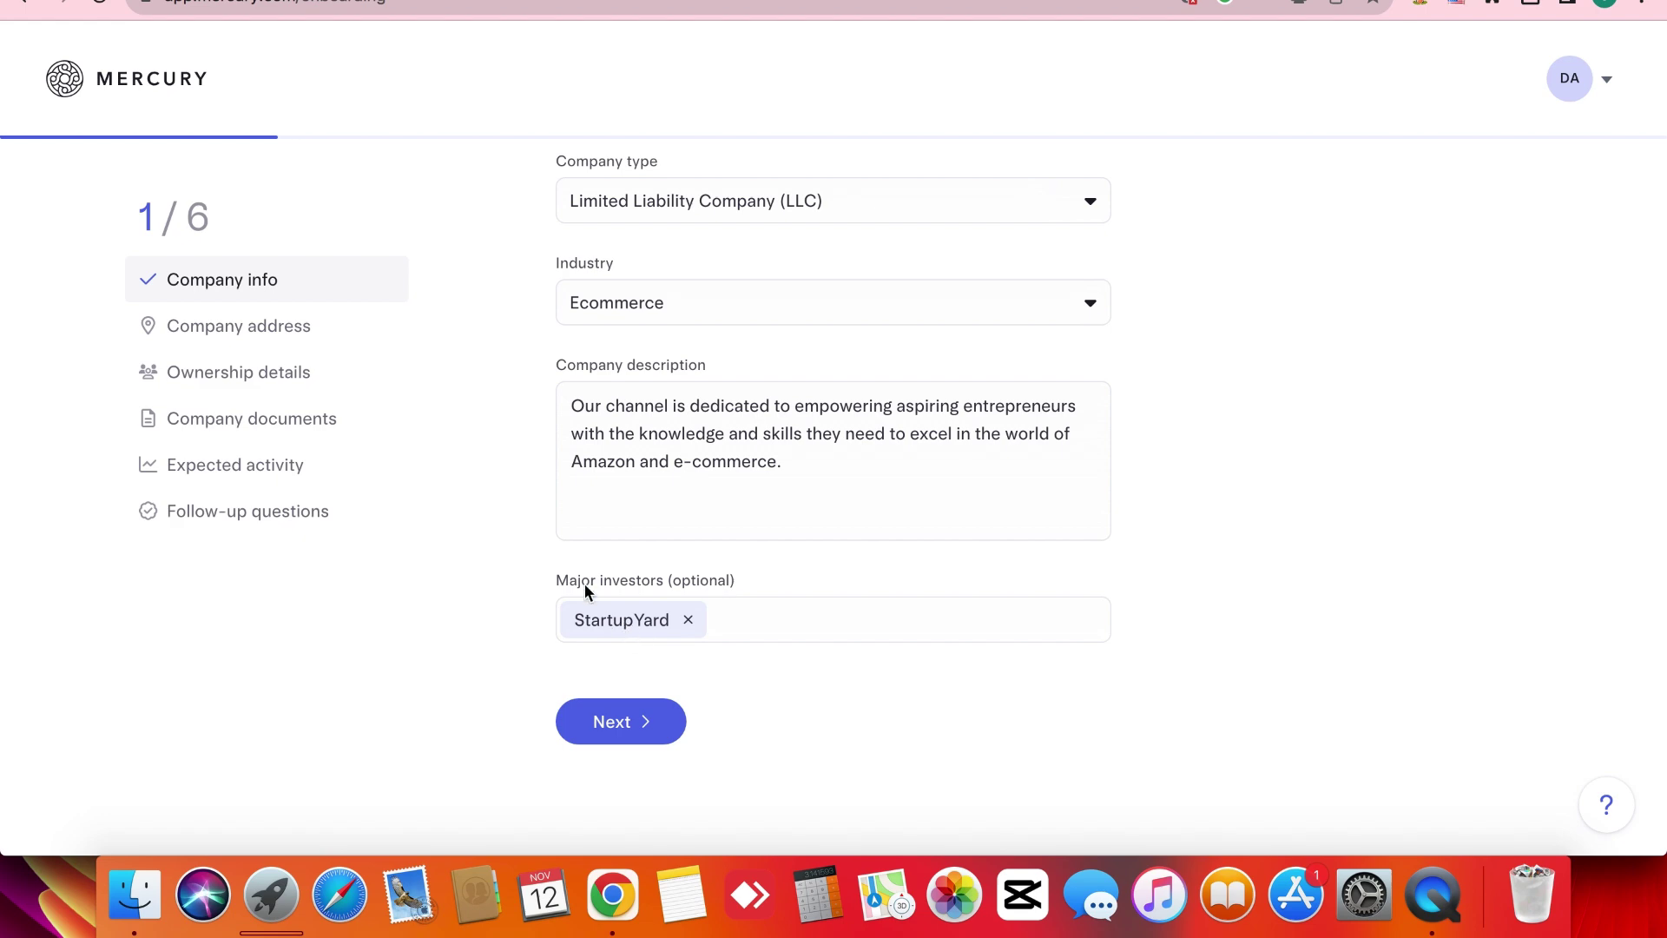
triple_click(556, 580)
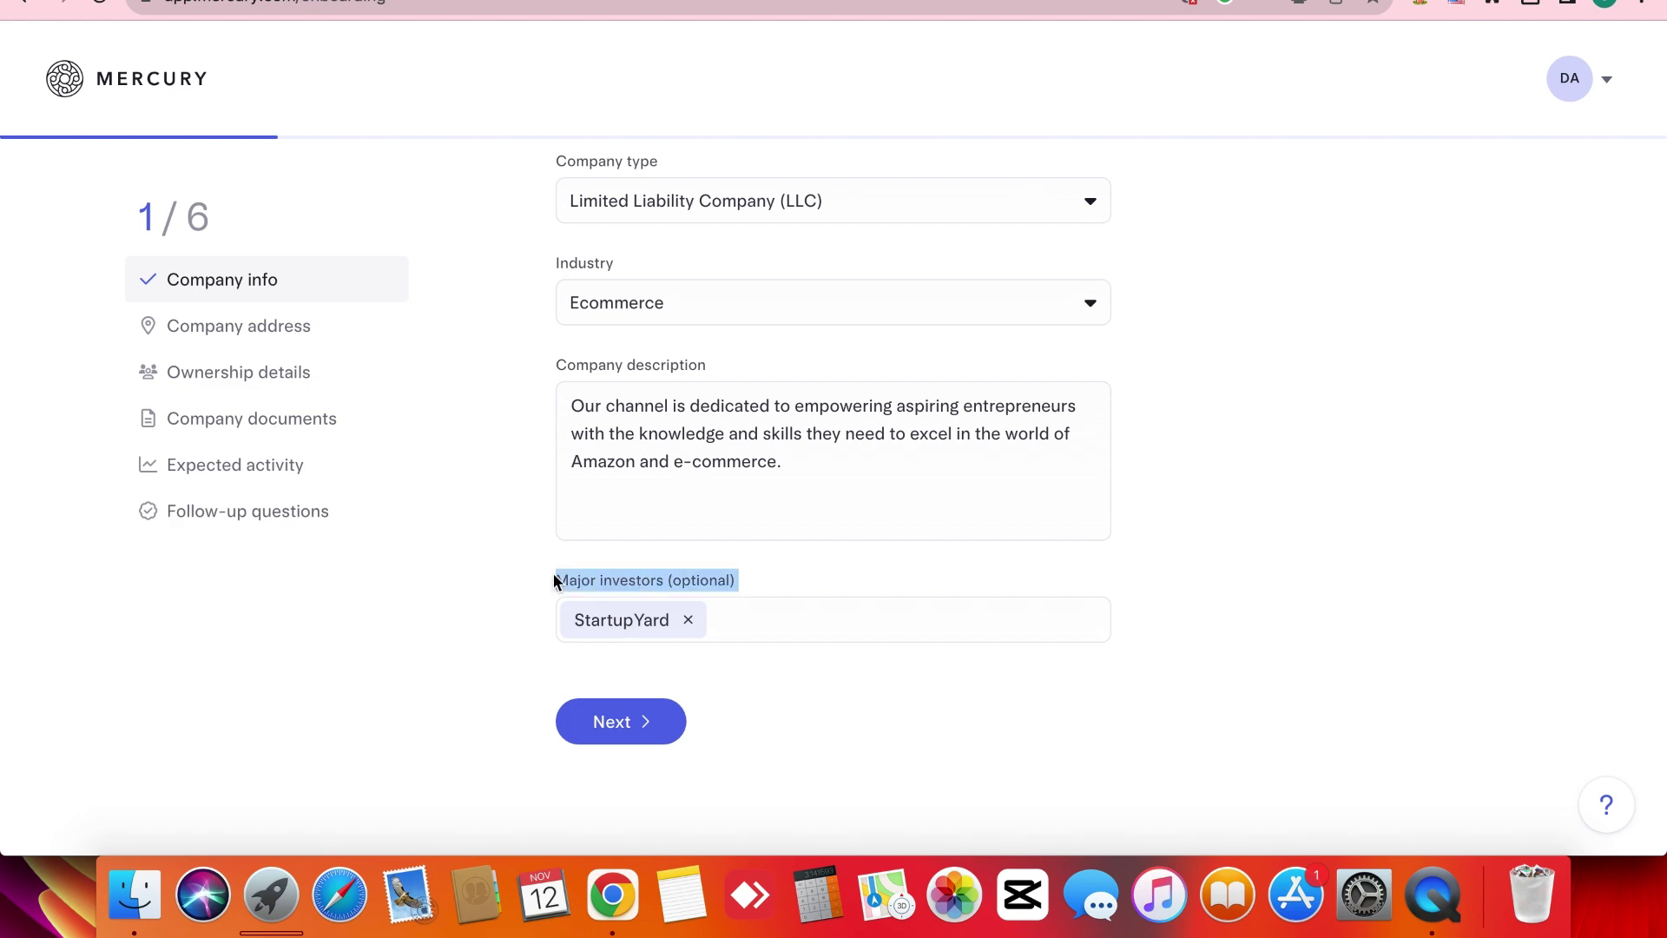
Advance to step 2 of 6, Company address, and look over its address fields.
left_click(617, 721)
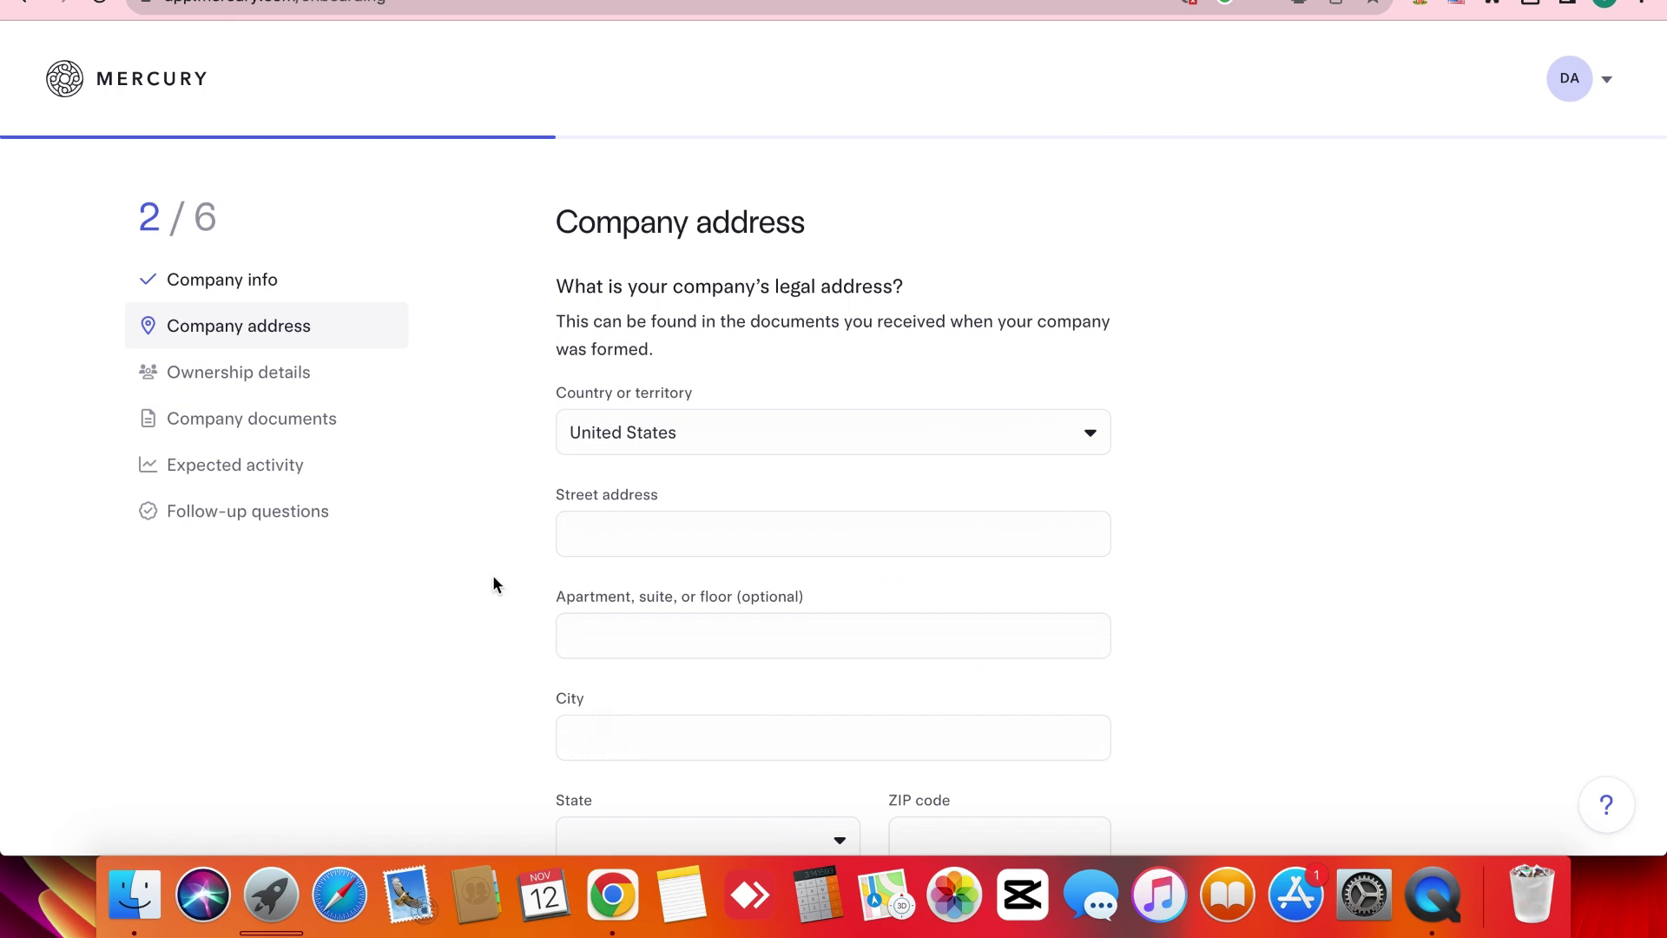
triple_click(661, 320)
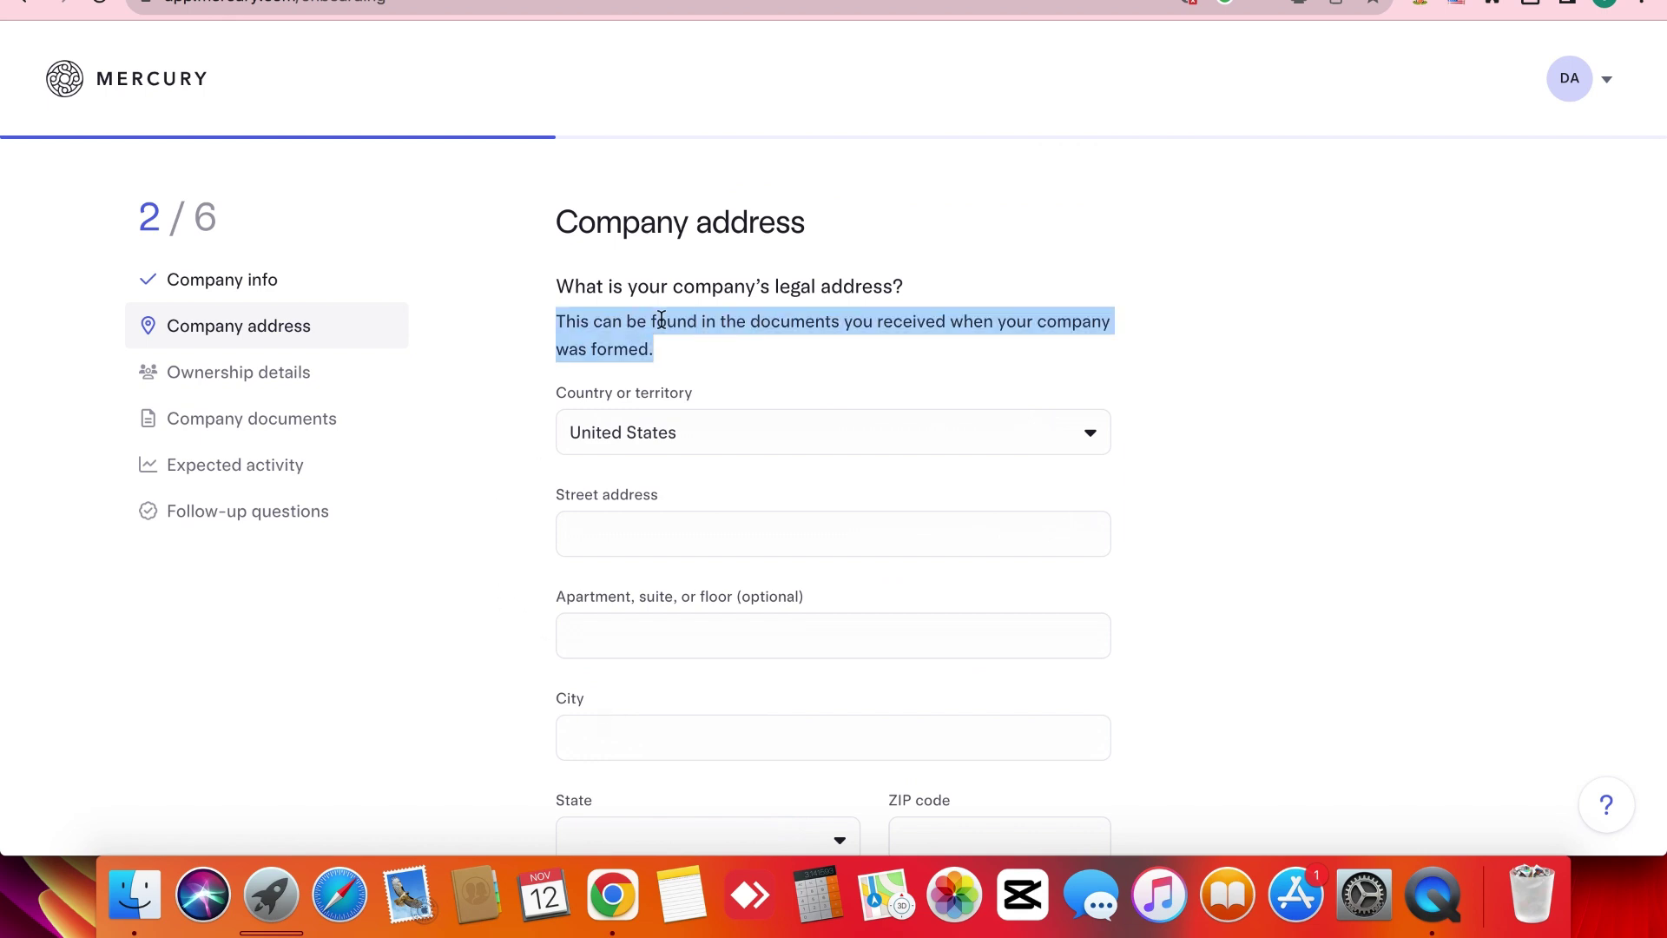
left_click(486, 542)
scroll(487, 543, "down", 6)
scroll(486, 545, "down", 3)
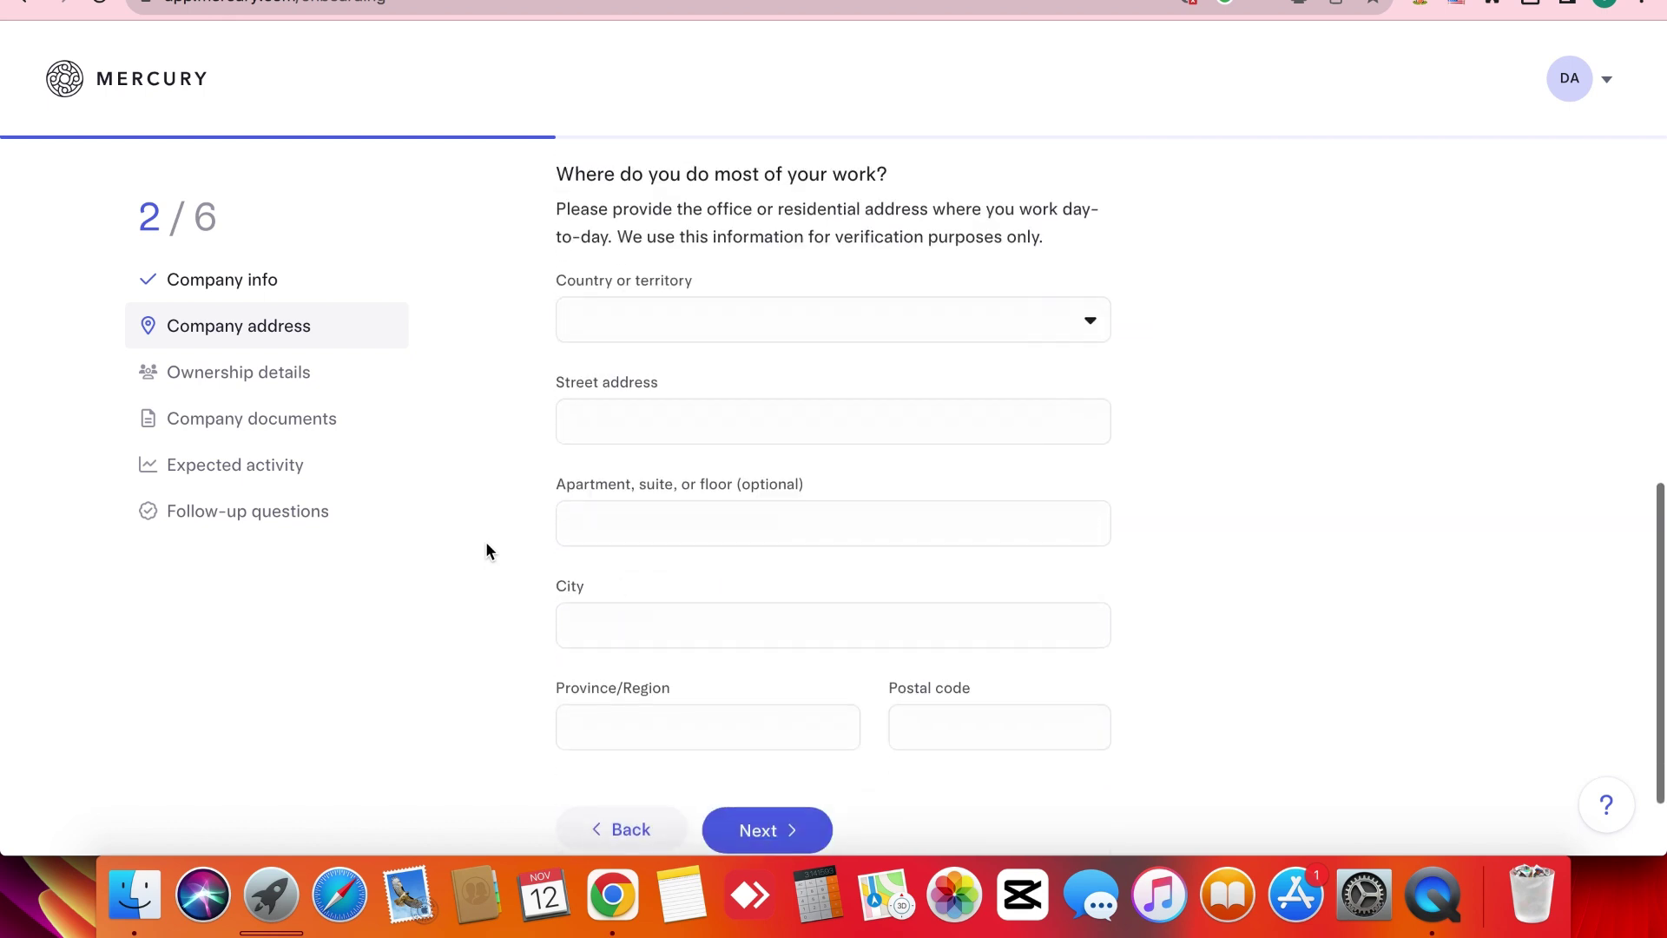
scroll(486, 545, "up", 2)
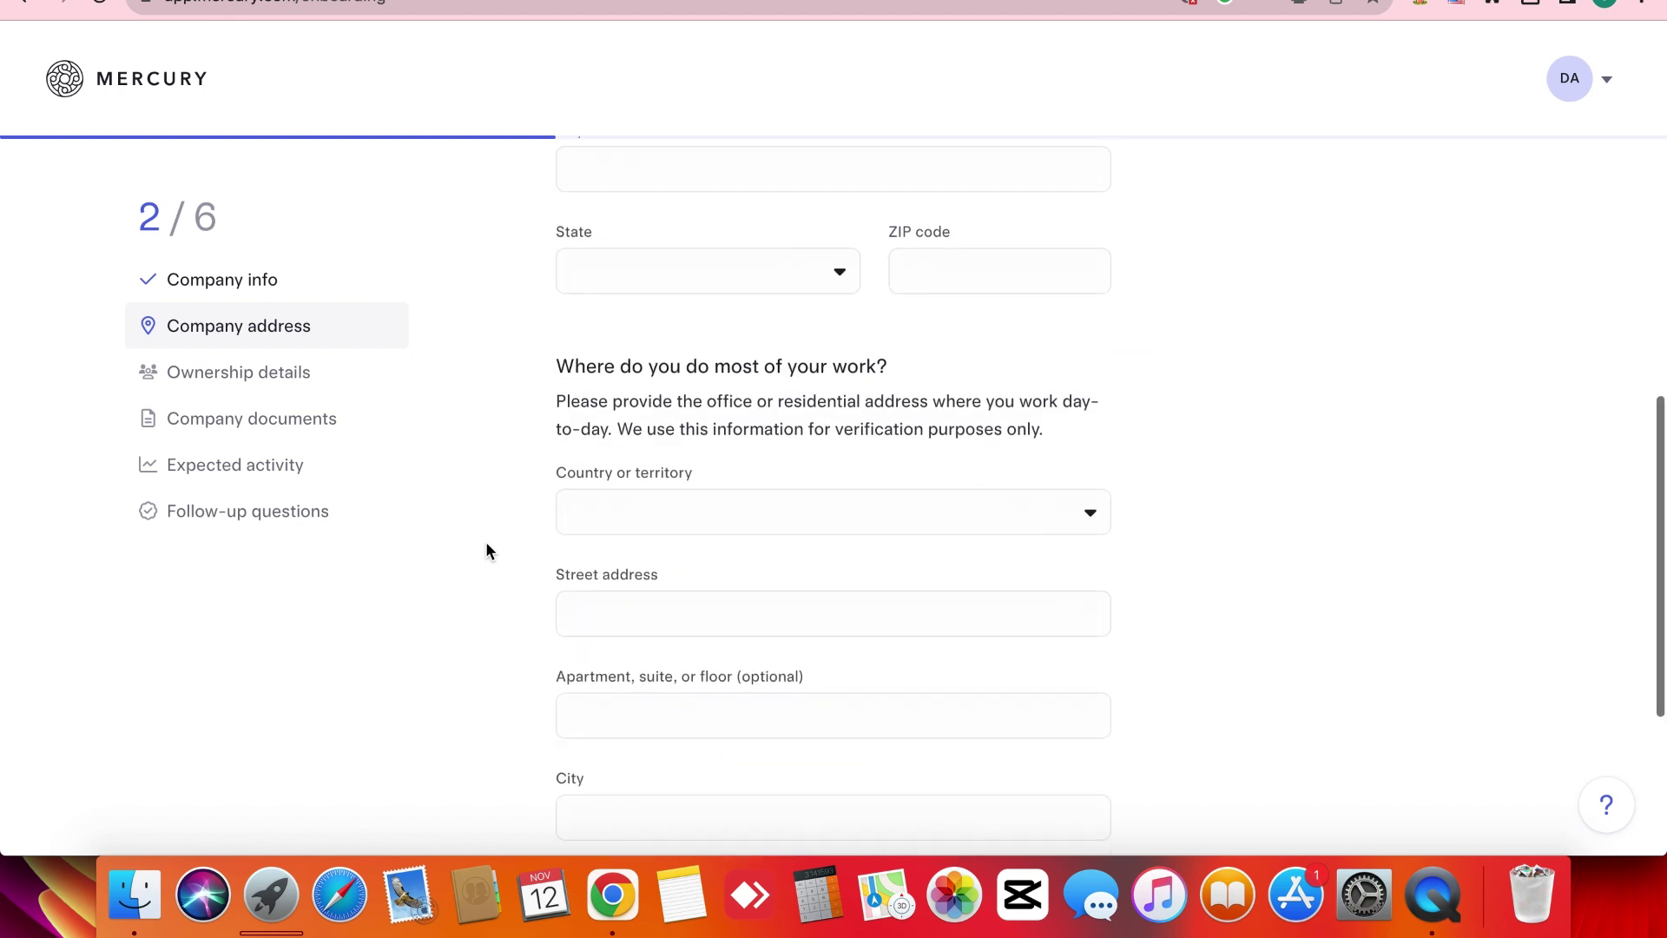
scroll(486, 549, "down", 1)
scroll(487, 545, "down", 3)
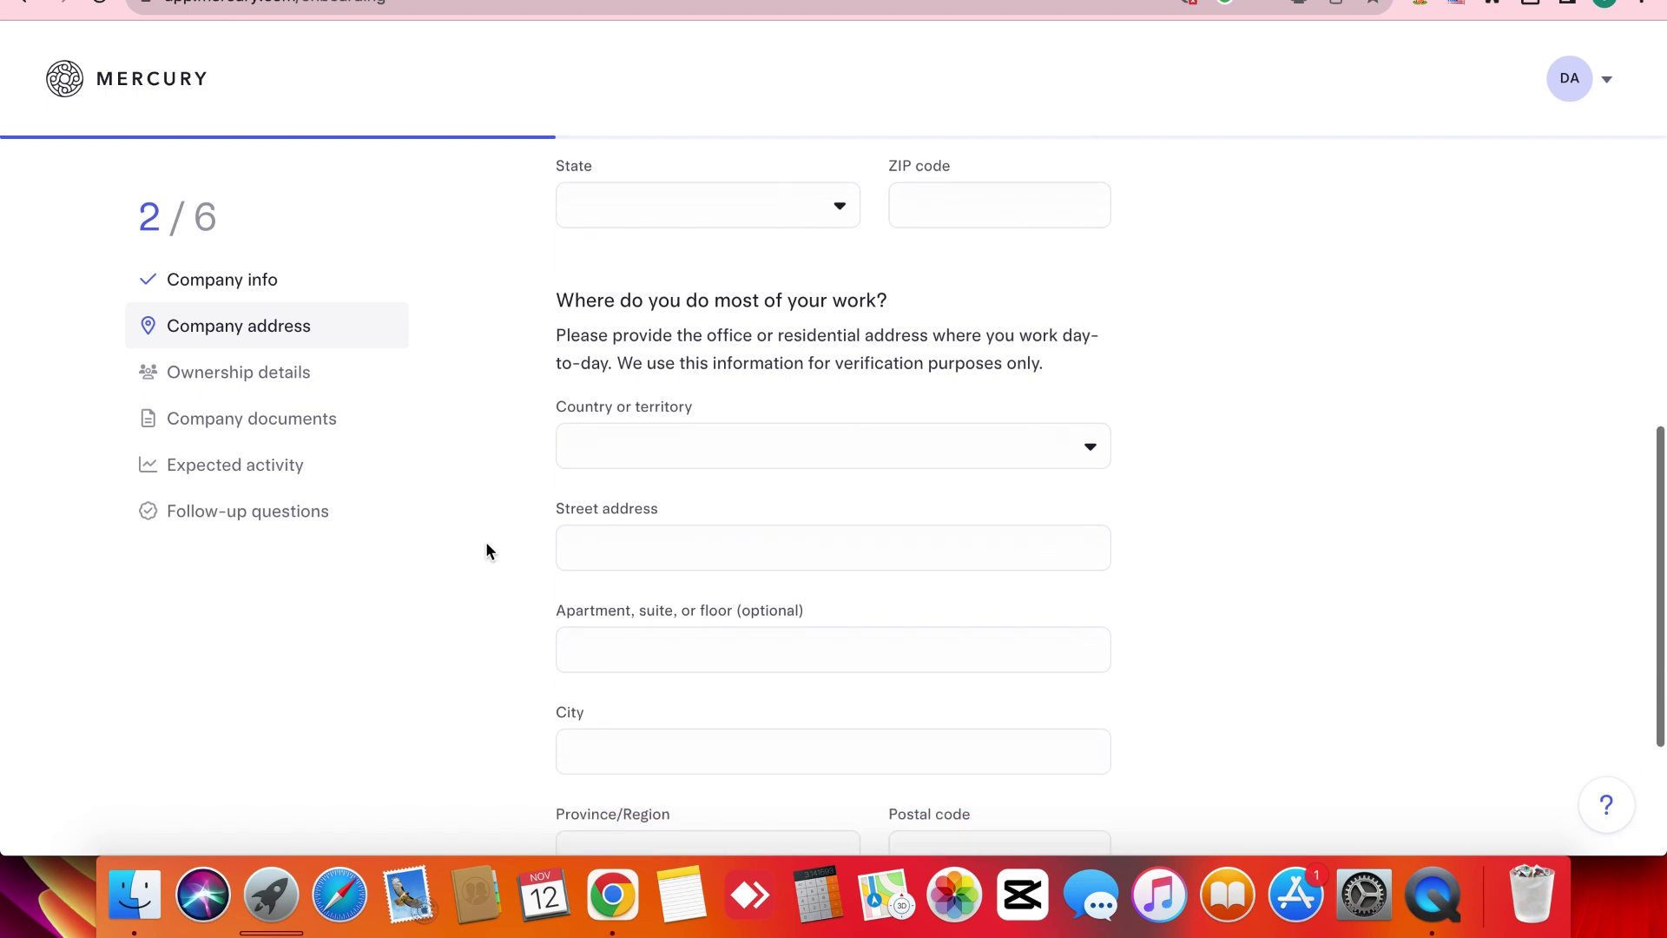
scroll(486, 546, "up", 5)
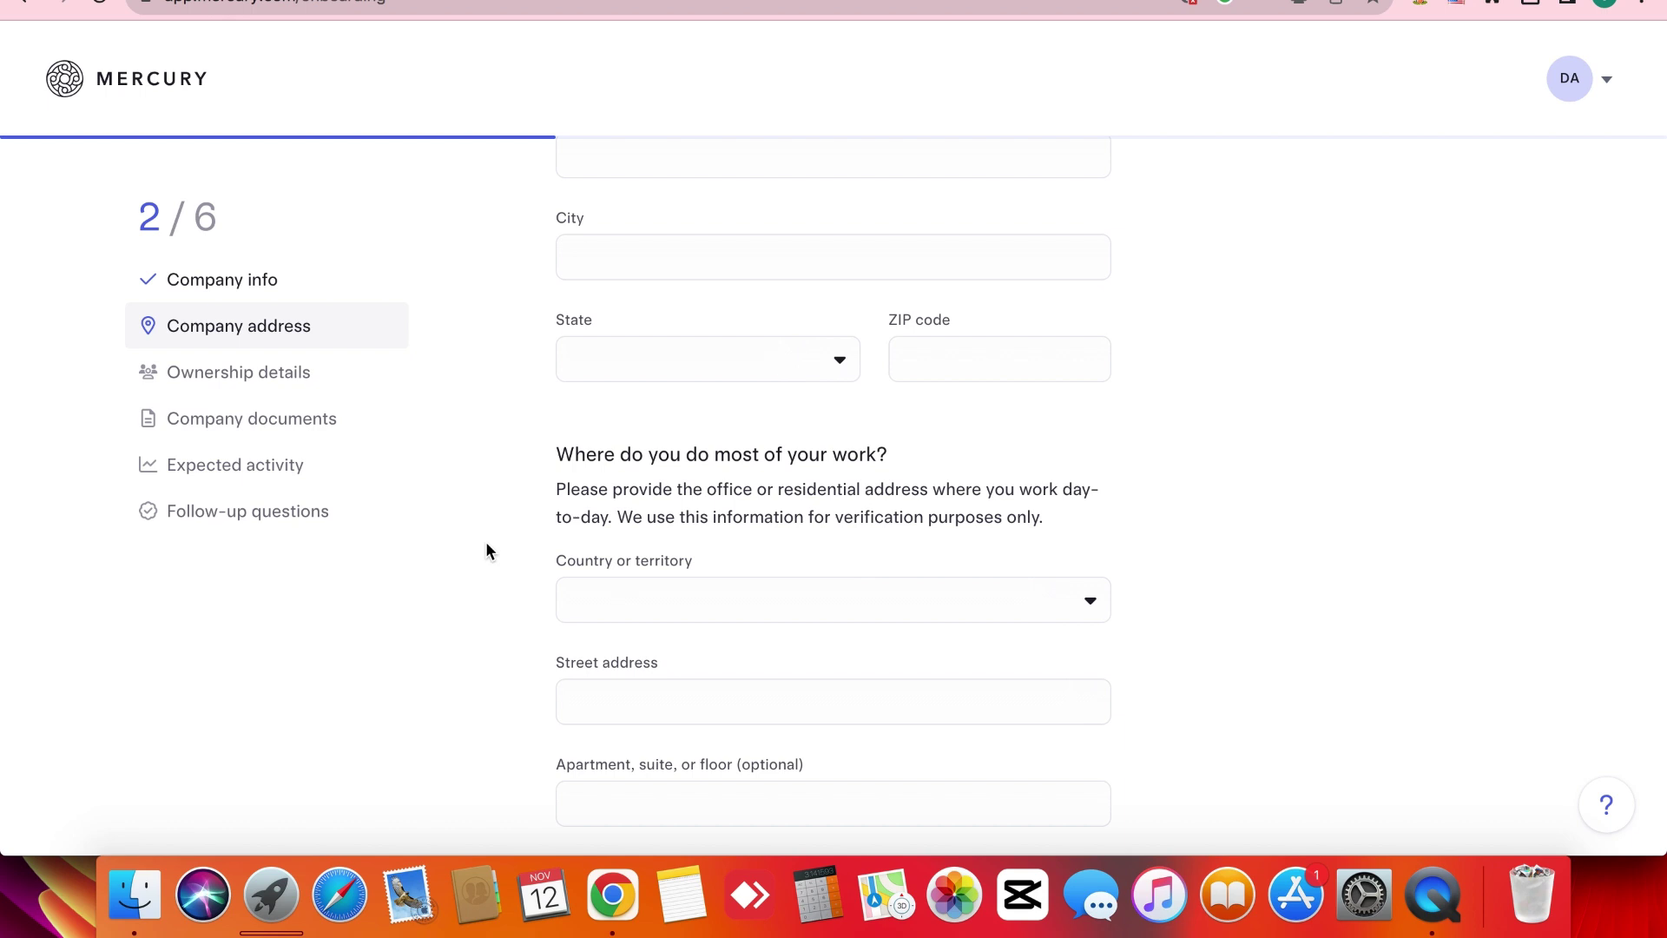
scroll(486, 540, "up", 6)
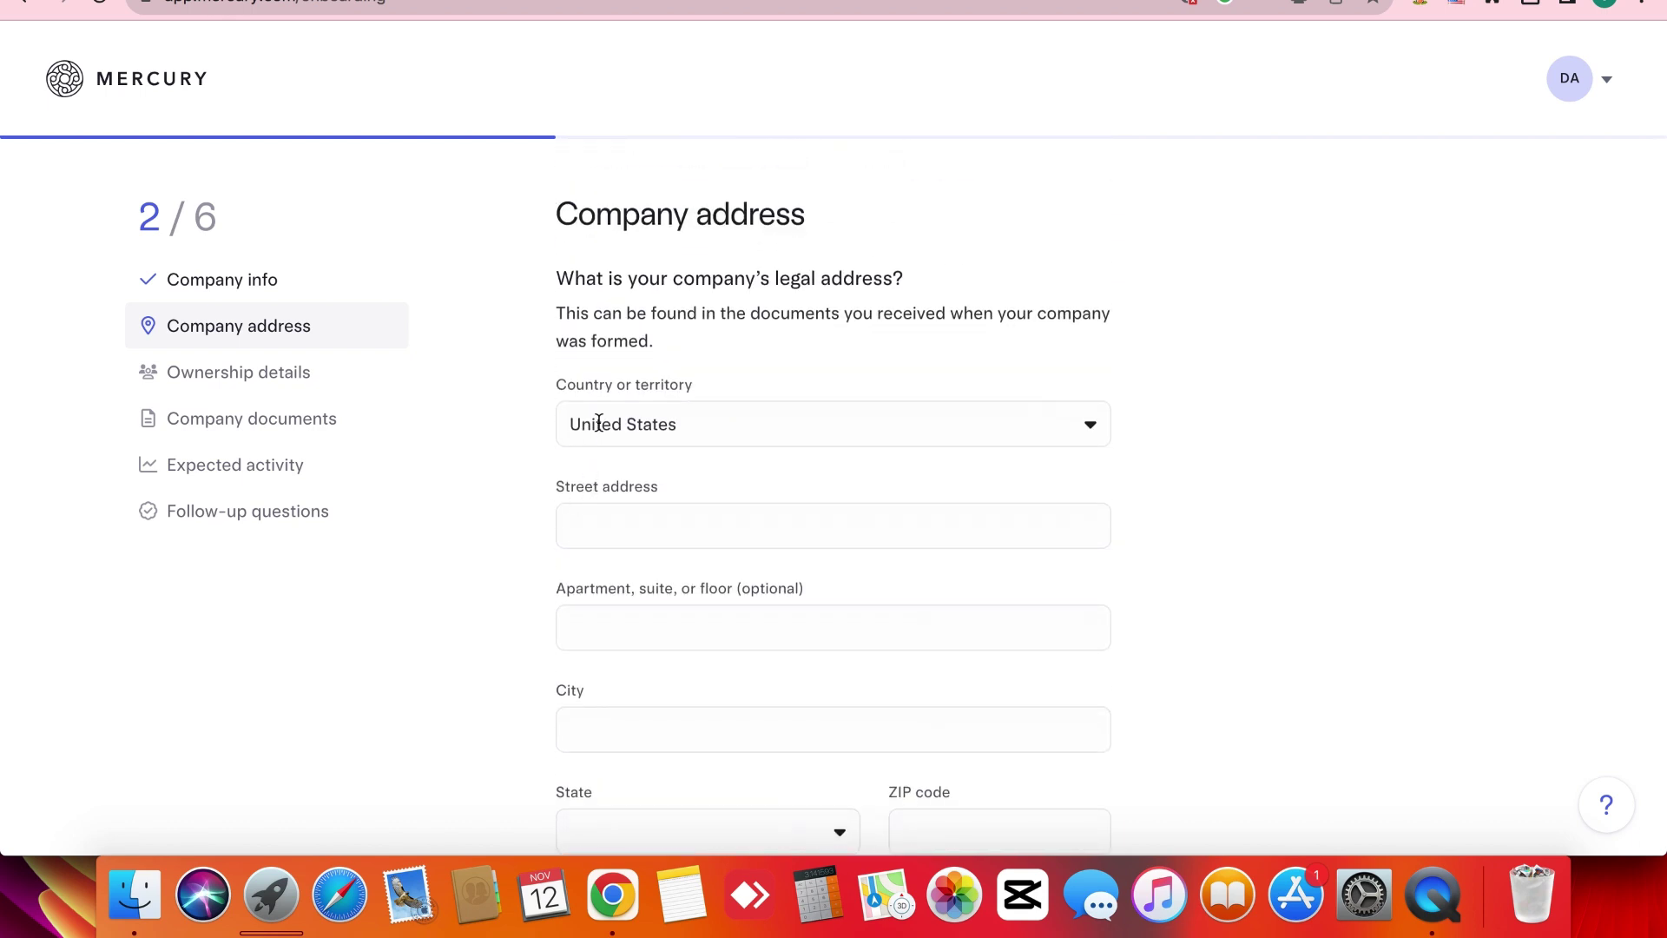
triple_click(669, 321)
left_click(515, 510)
scroll(516, 514, "down", 2)
left_click(565, 2)
scroll(702, 407, "up", 3)
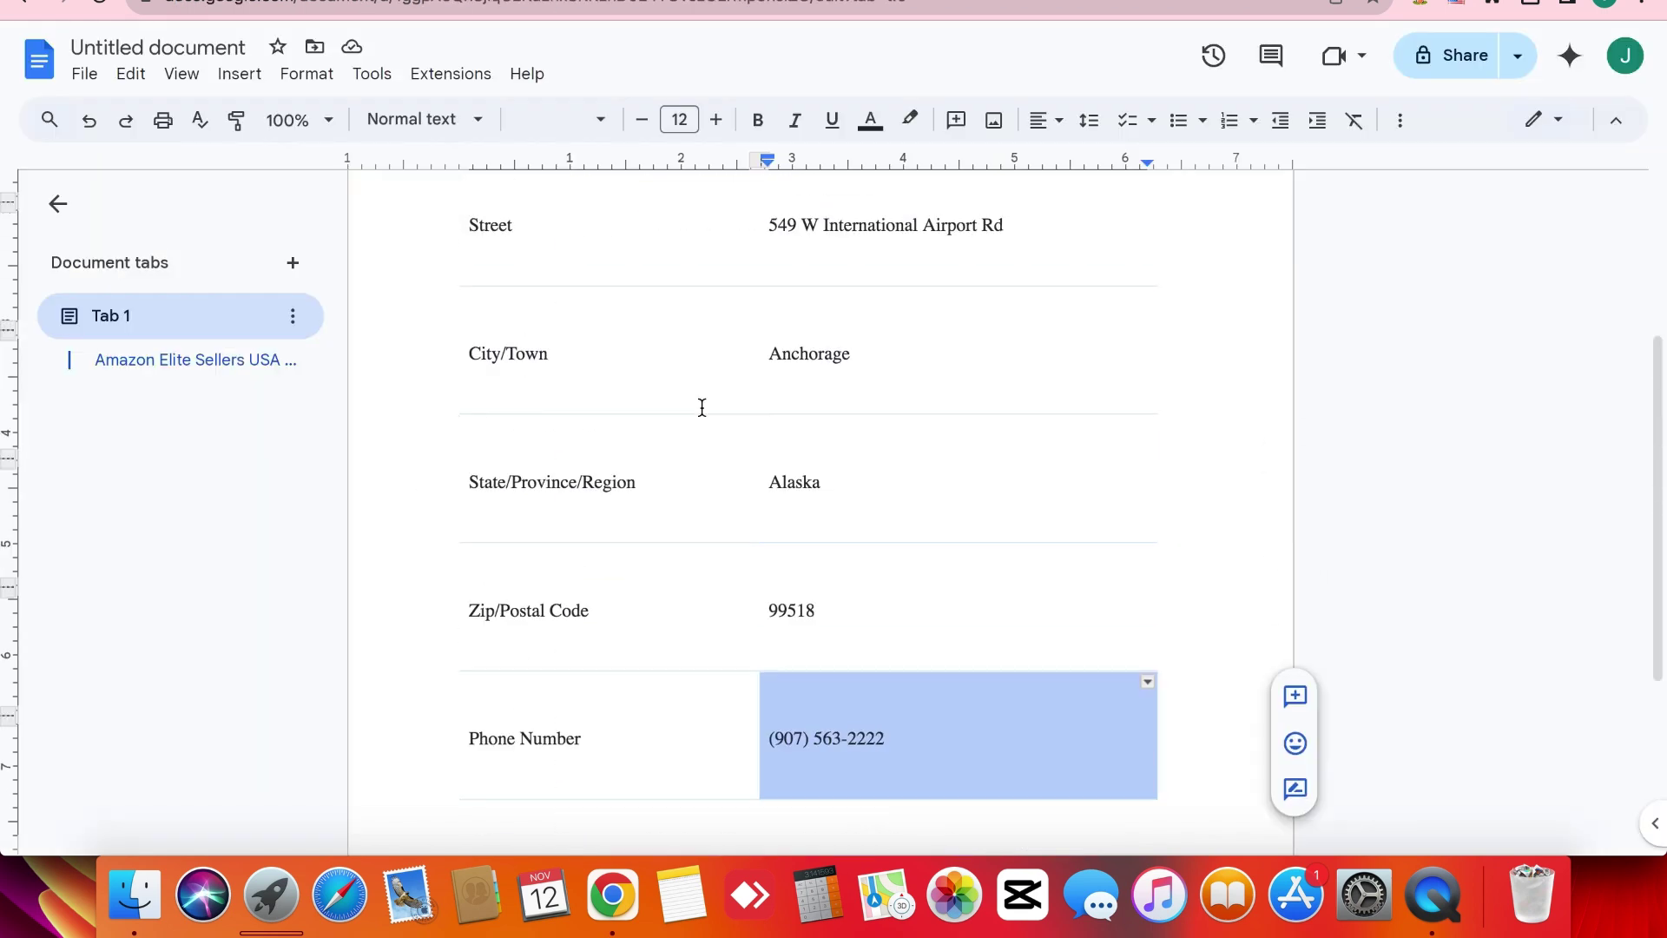
scroll(702, 407, "up", 3)
triple_click(840, 471)
key("super+c")
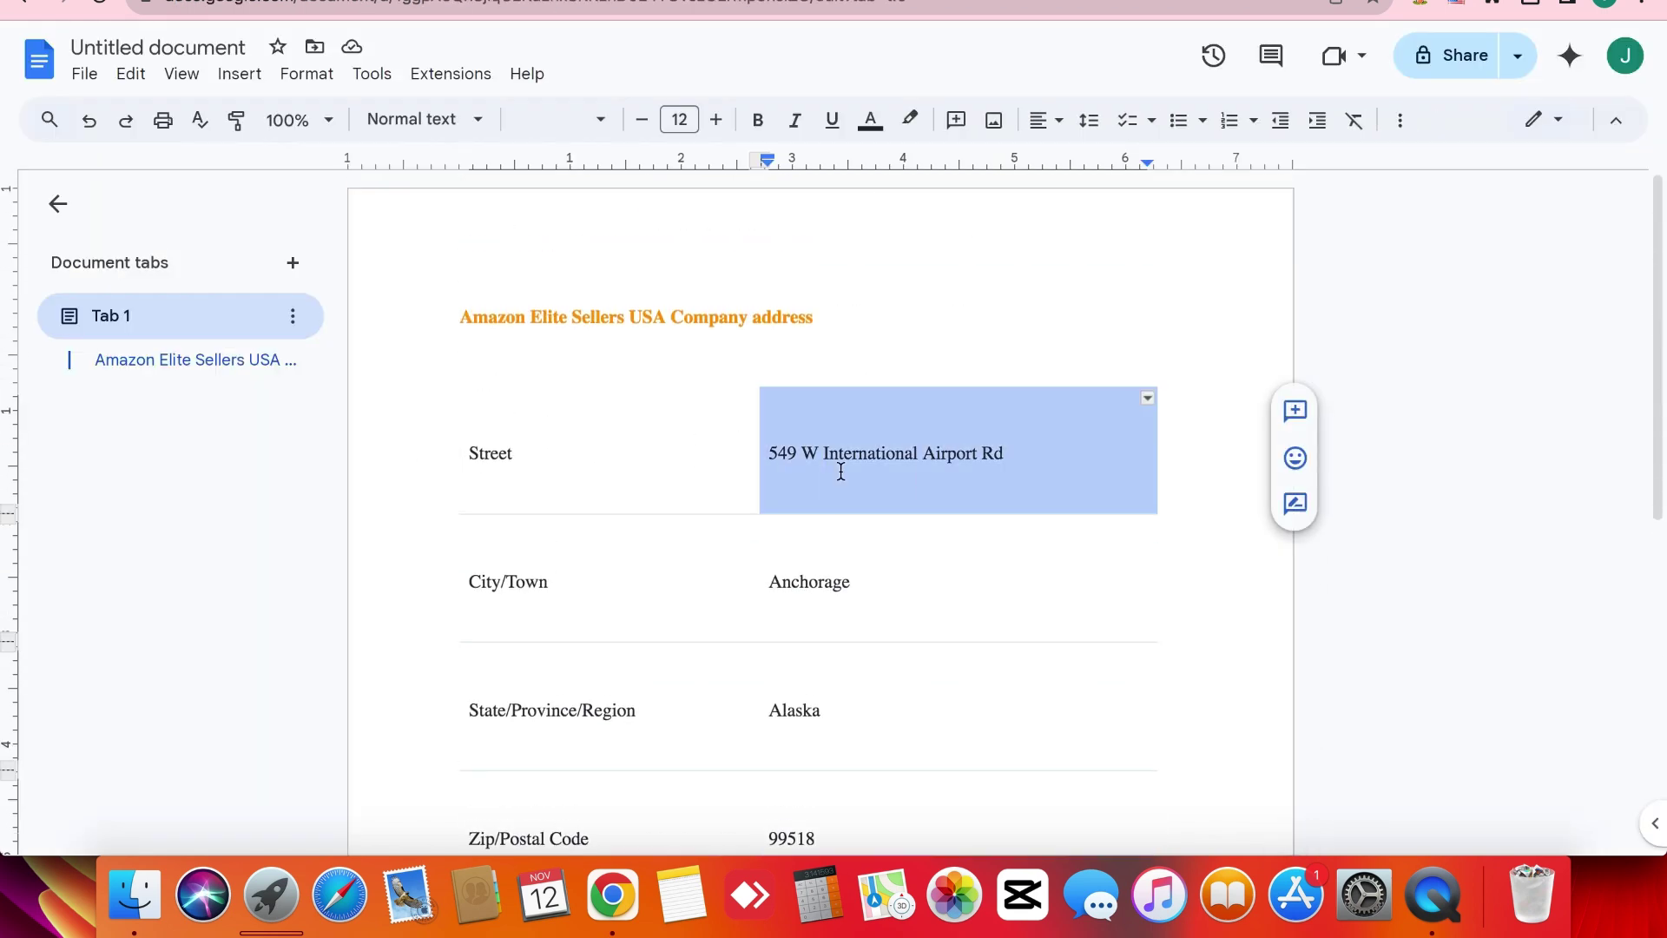
key("ctrl+Tab")
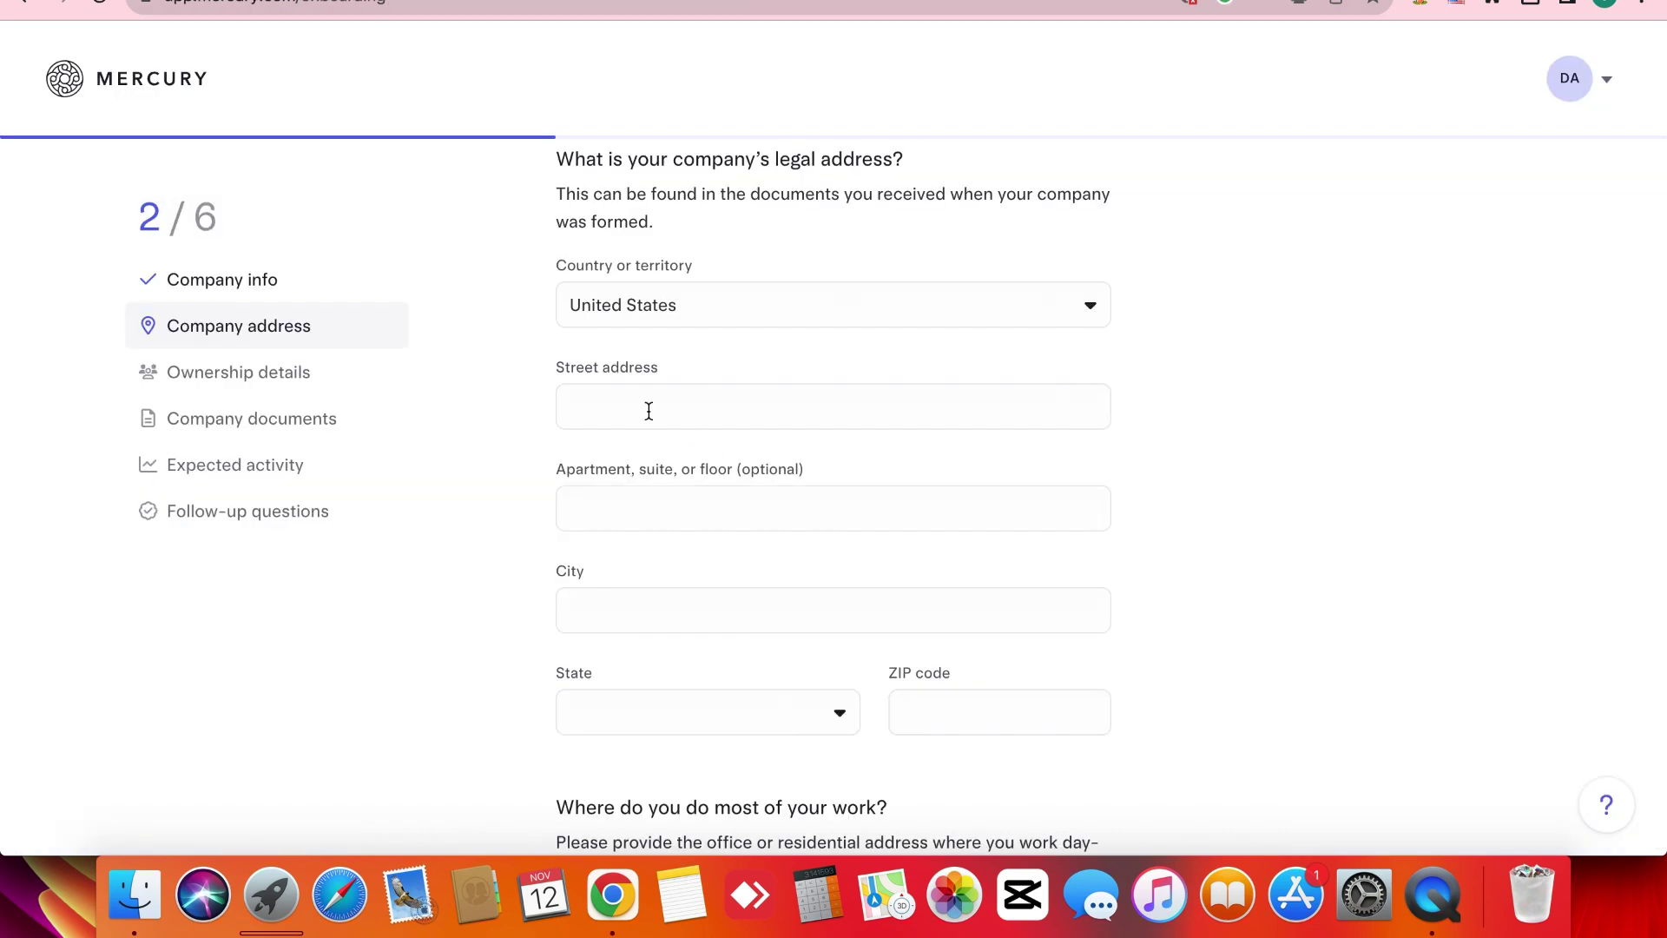
left_click(648, 410)
key("super+v")
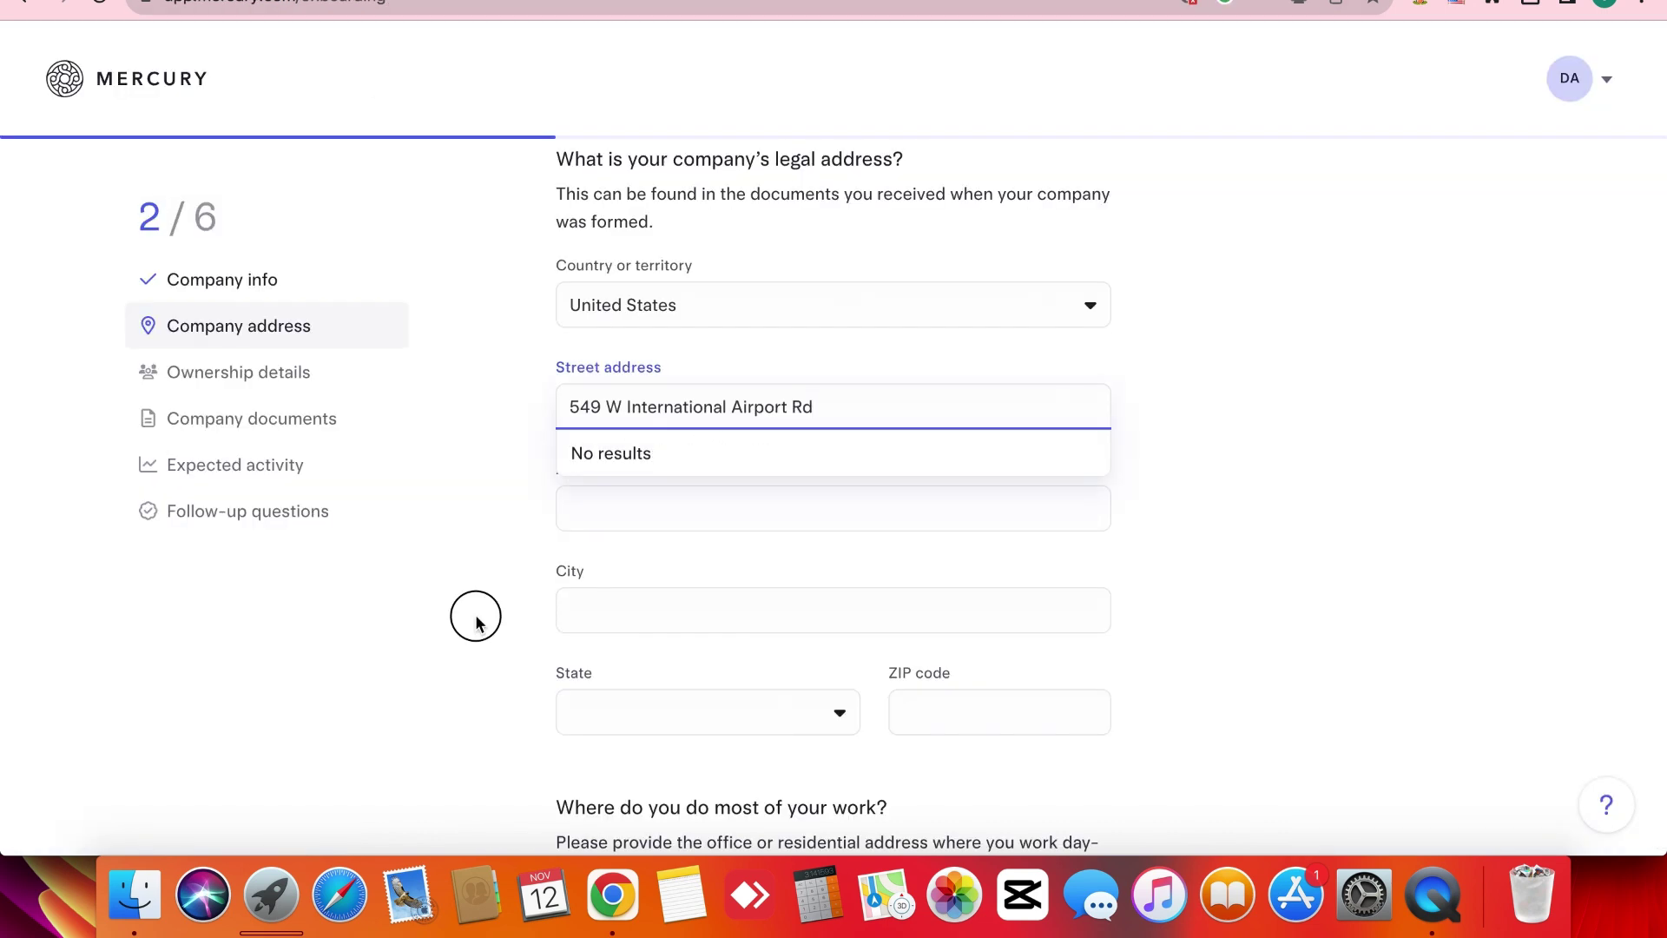
left_click(476, 624)
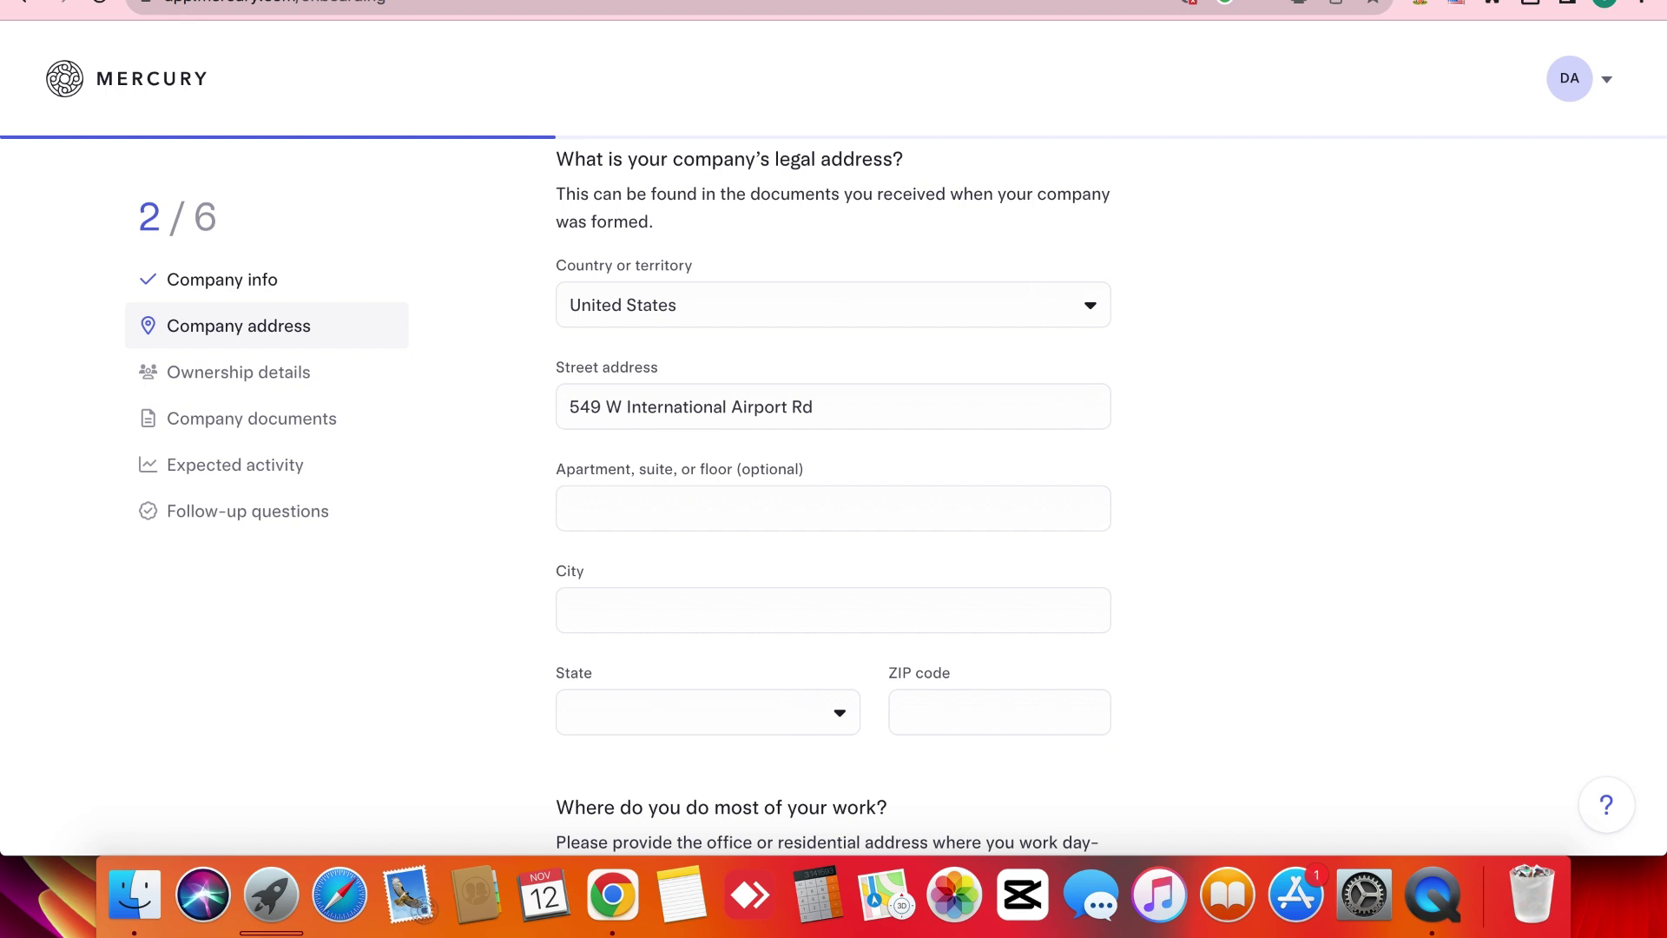
Fill the legal address City field with Anchorage from the Google Doc.
key("ctrl+shift+Tab")
triple_click(825, 594)
key("super+c")
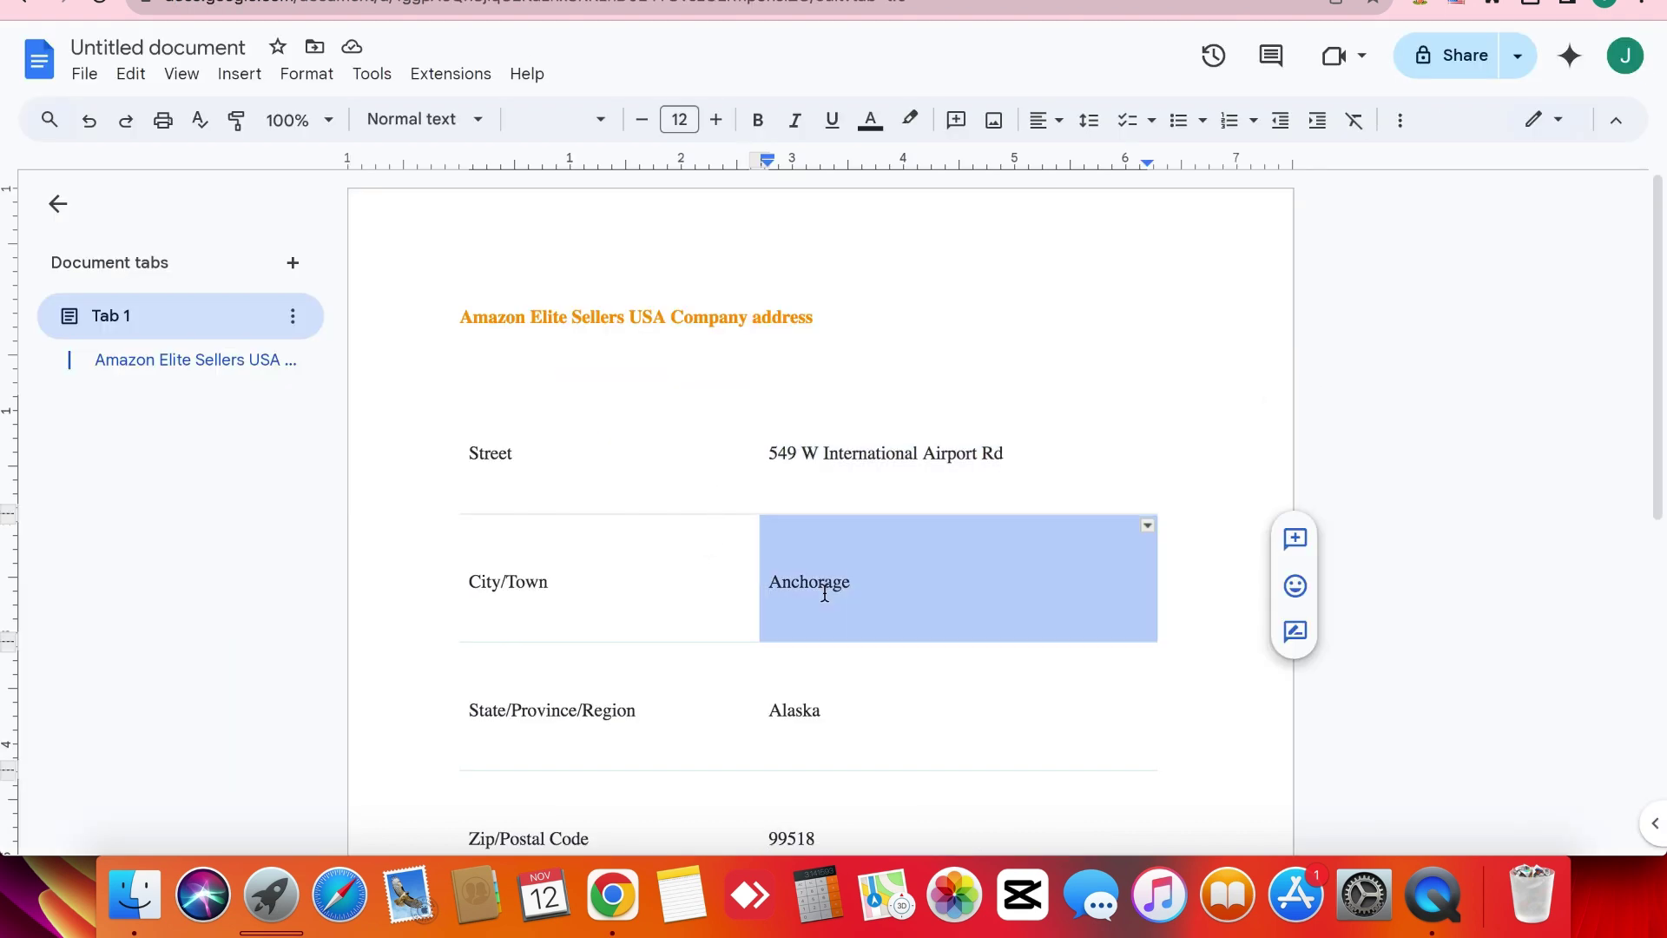
key("ctrl+Tab")
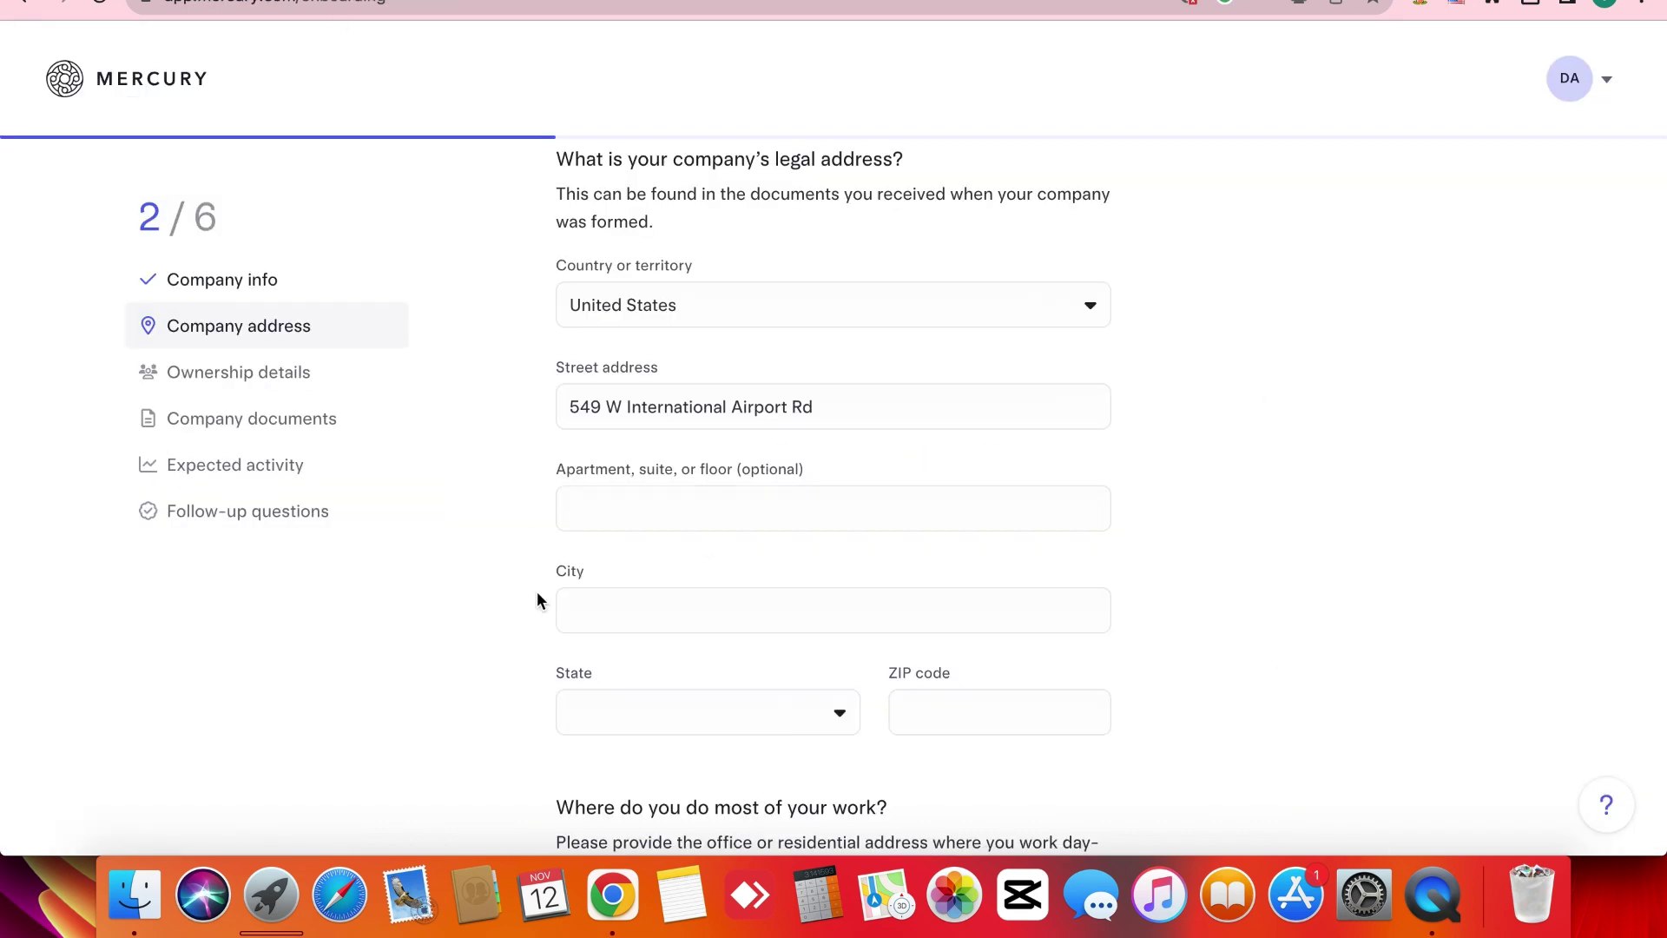
left_click(620, 606)
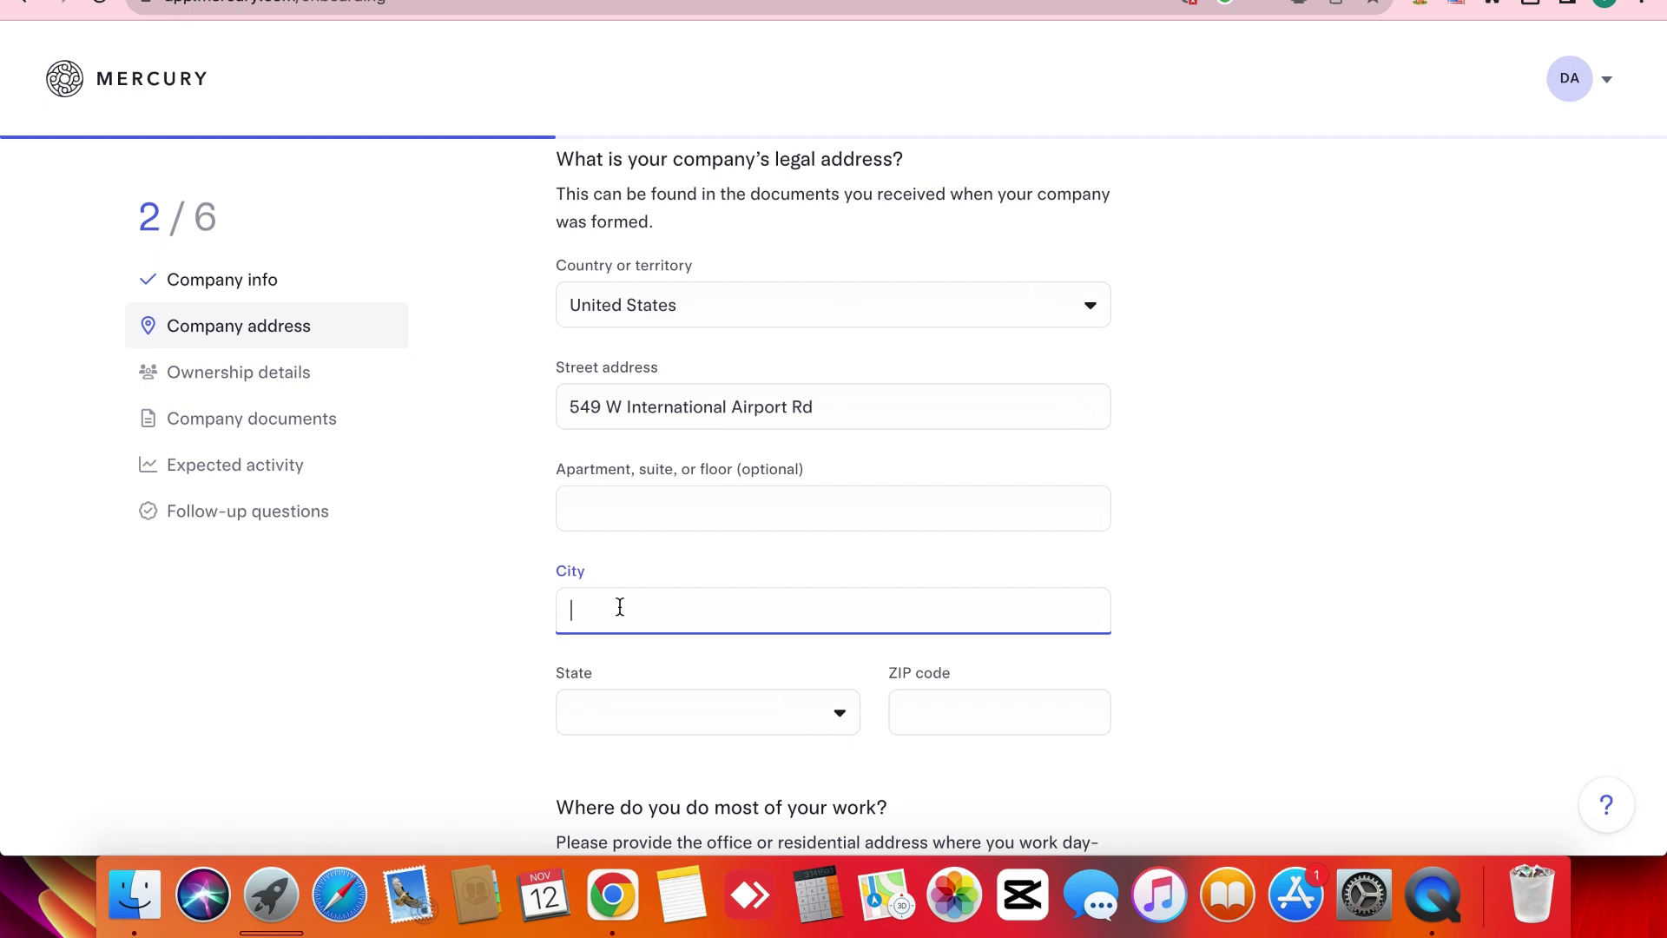
key("super+v")
Choose Alaska as the legal address state.
key("ctrl+shift+Tab")
scroll(817, 469, "down", 3)
triple_click(803, 505)
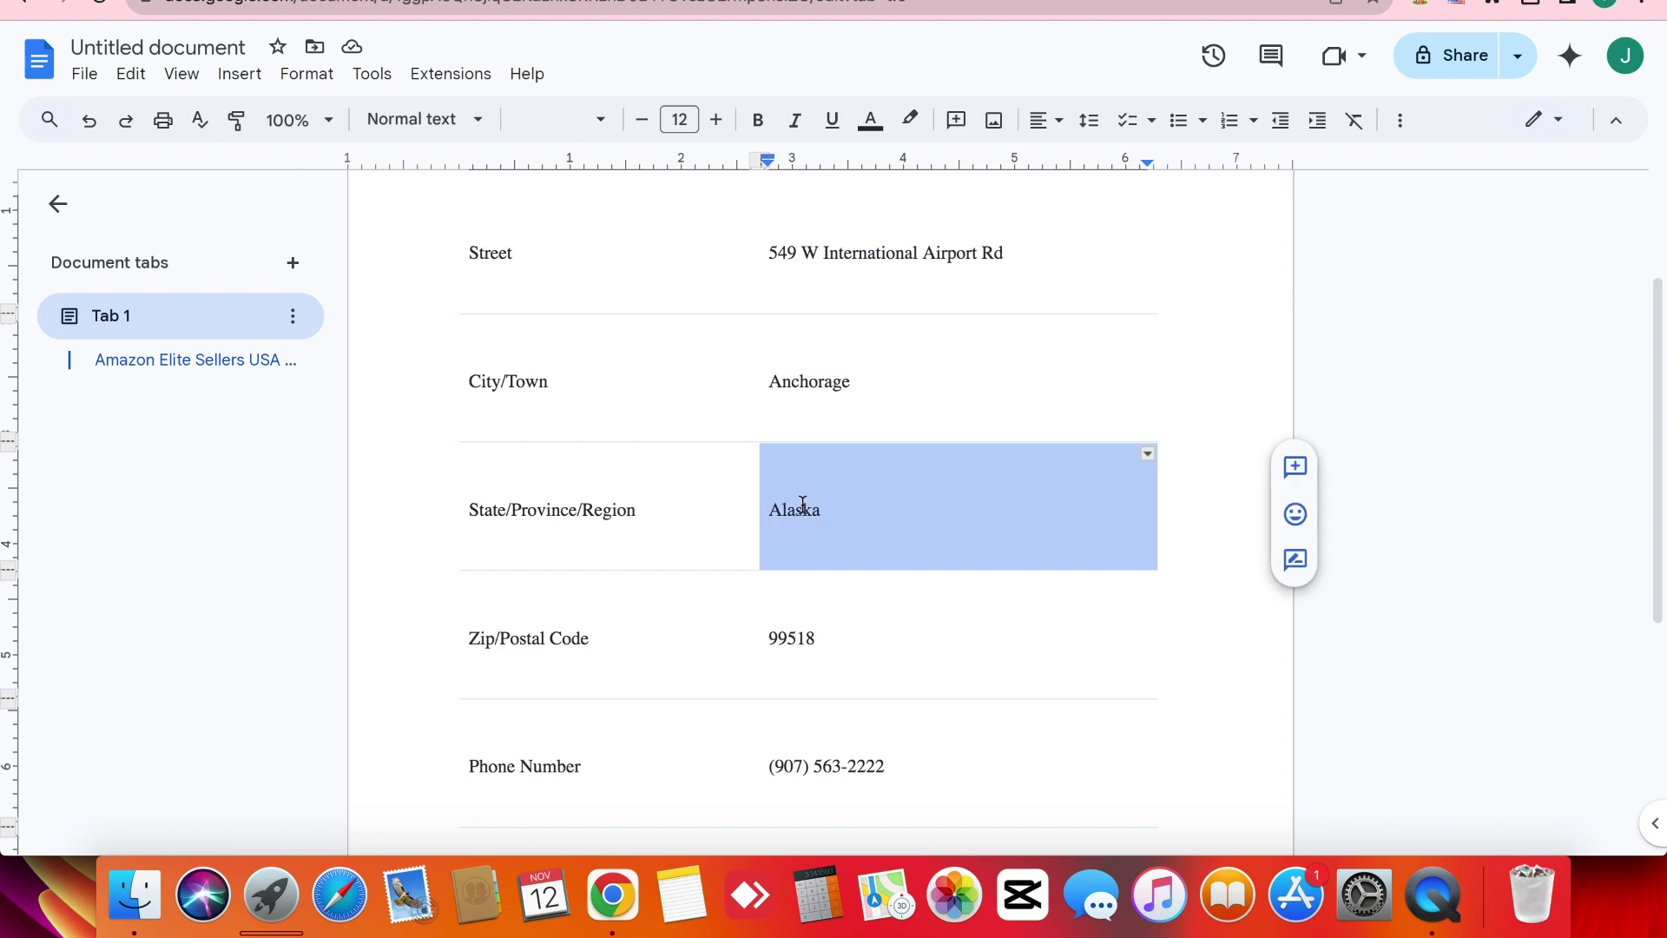
key("ctrl+Tab")
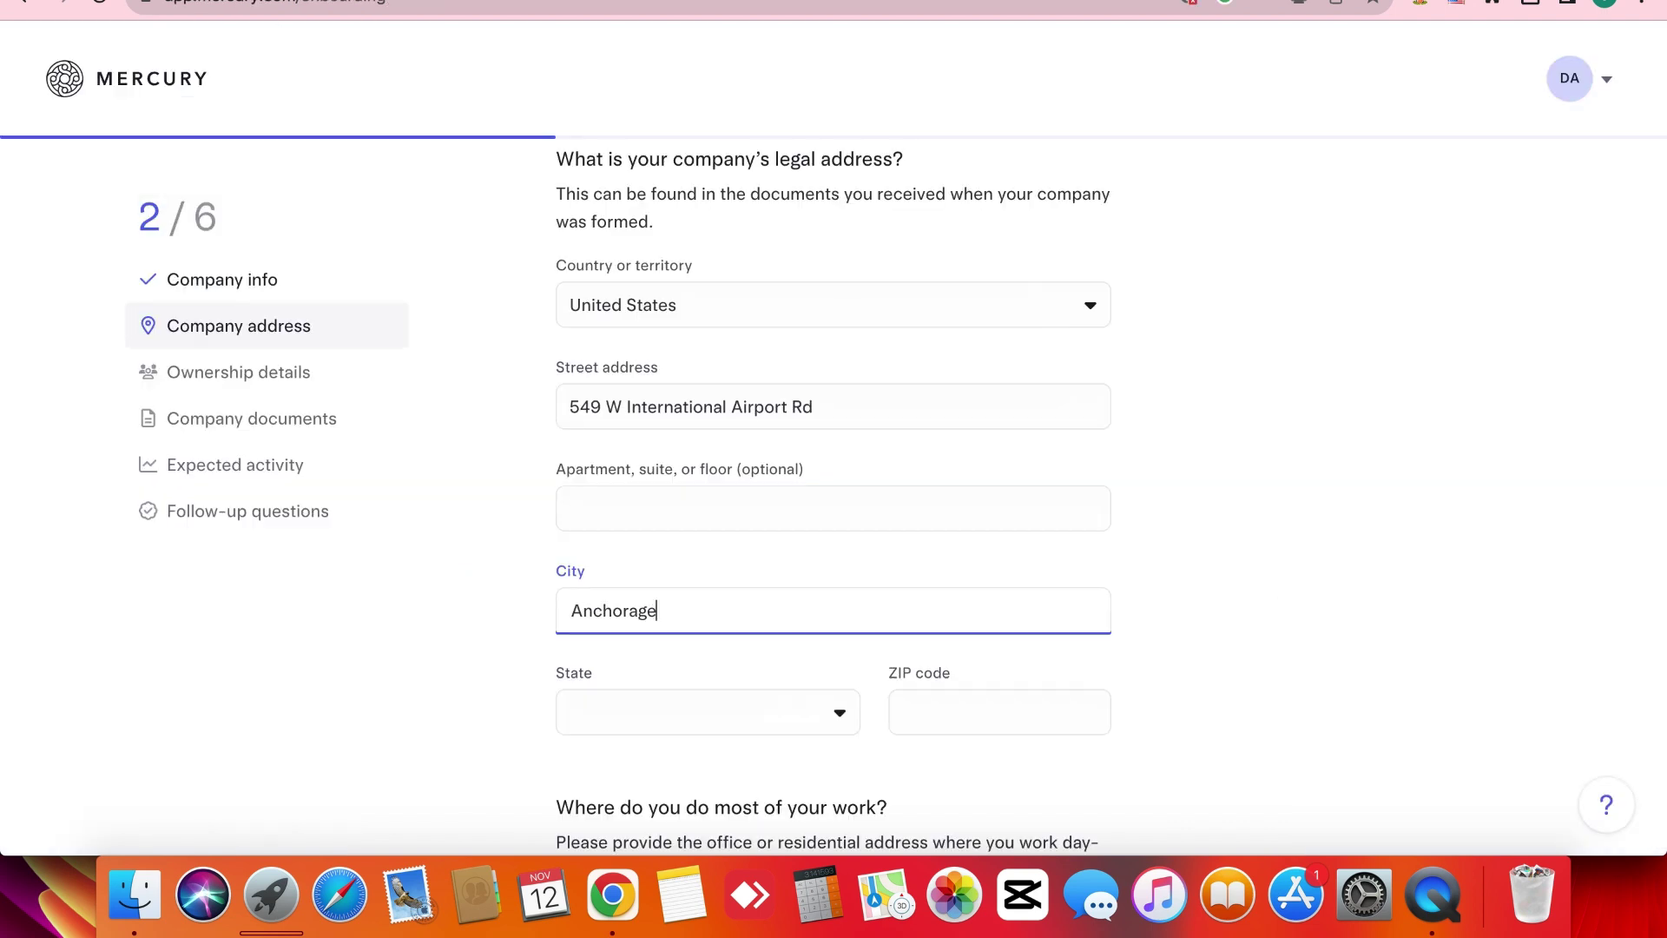
left_click(647, 701)
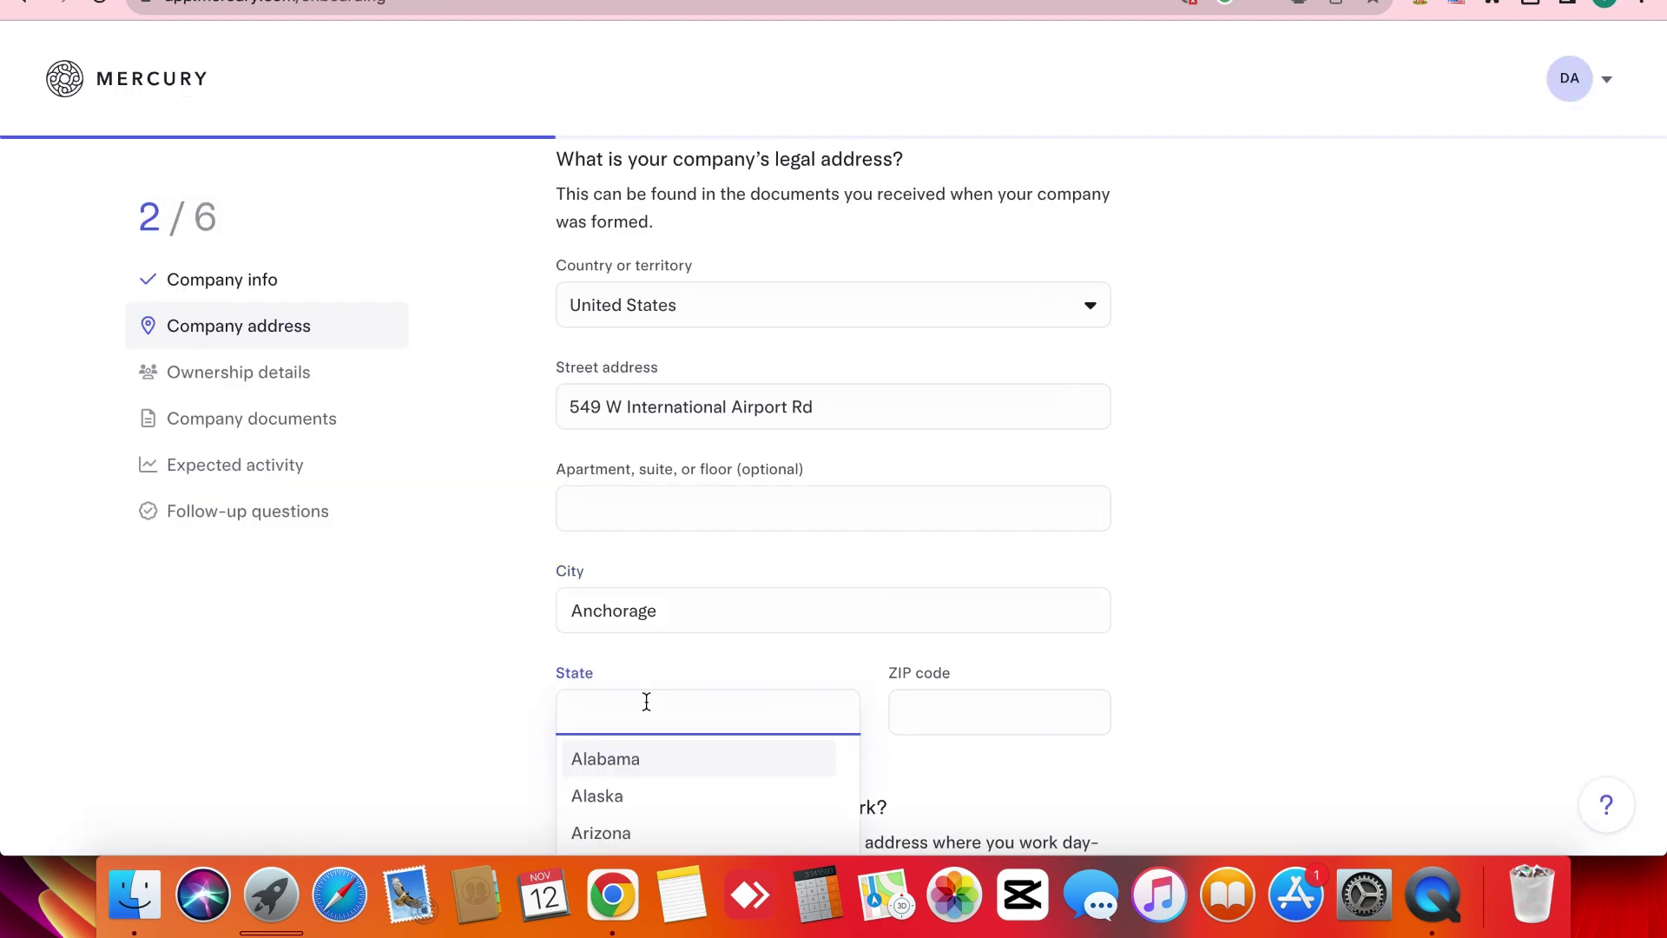
left_click(621, 797)
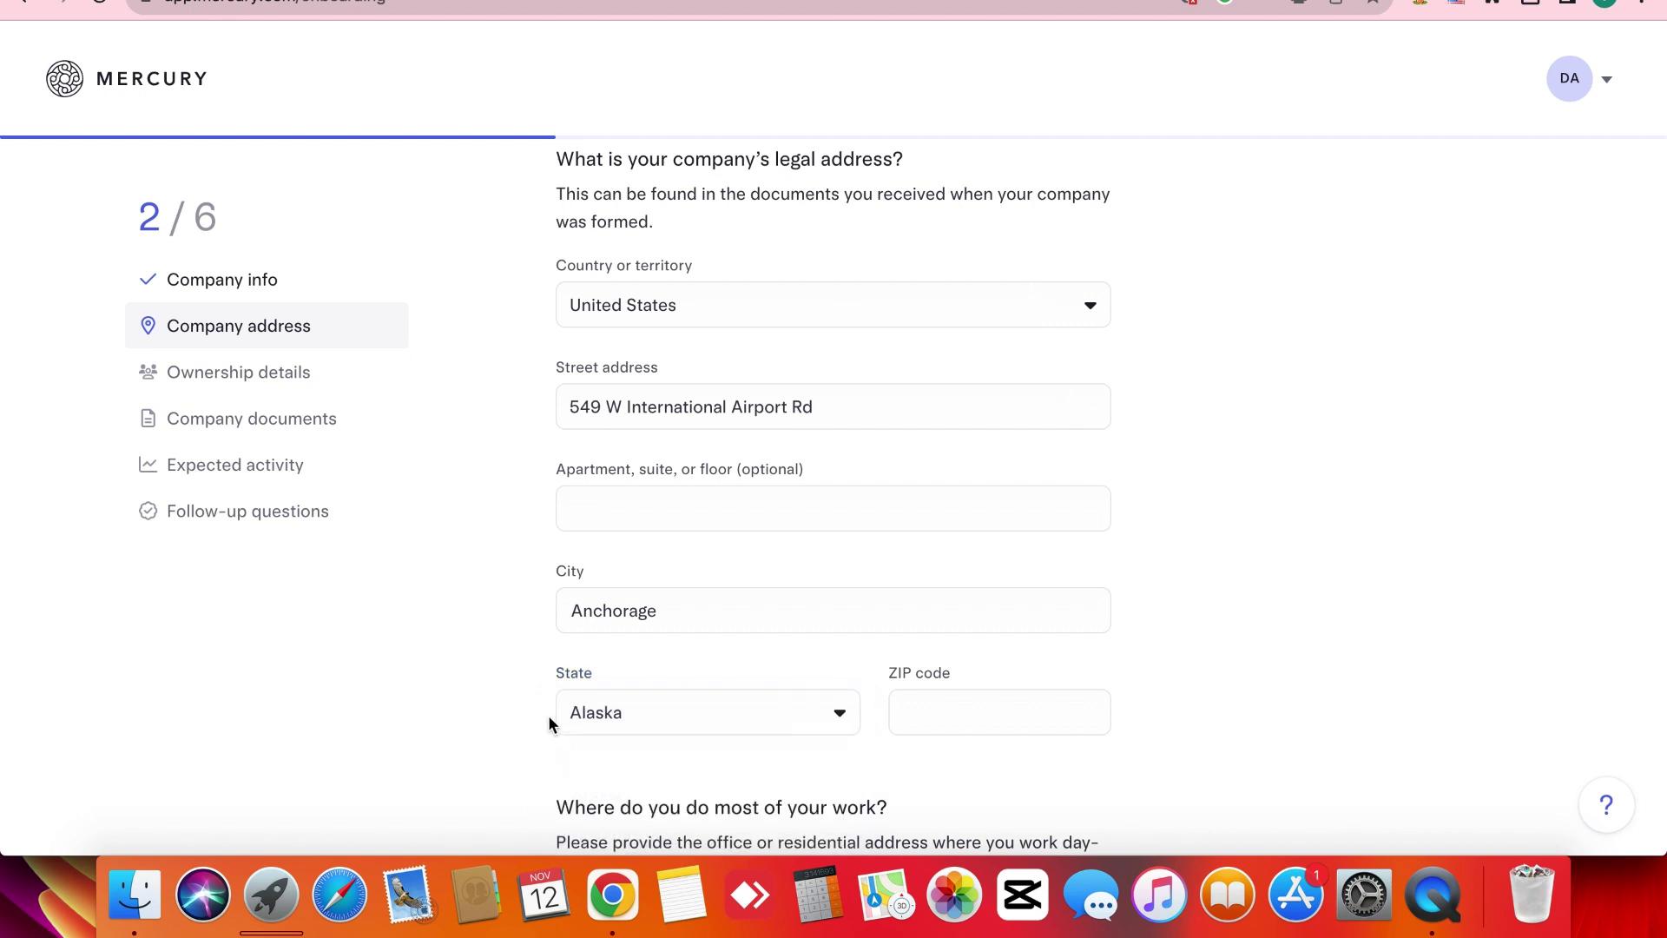
key("super+f")
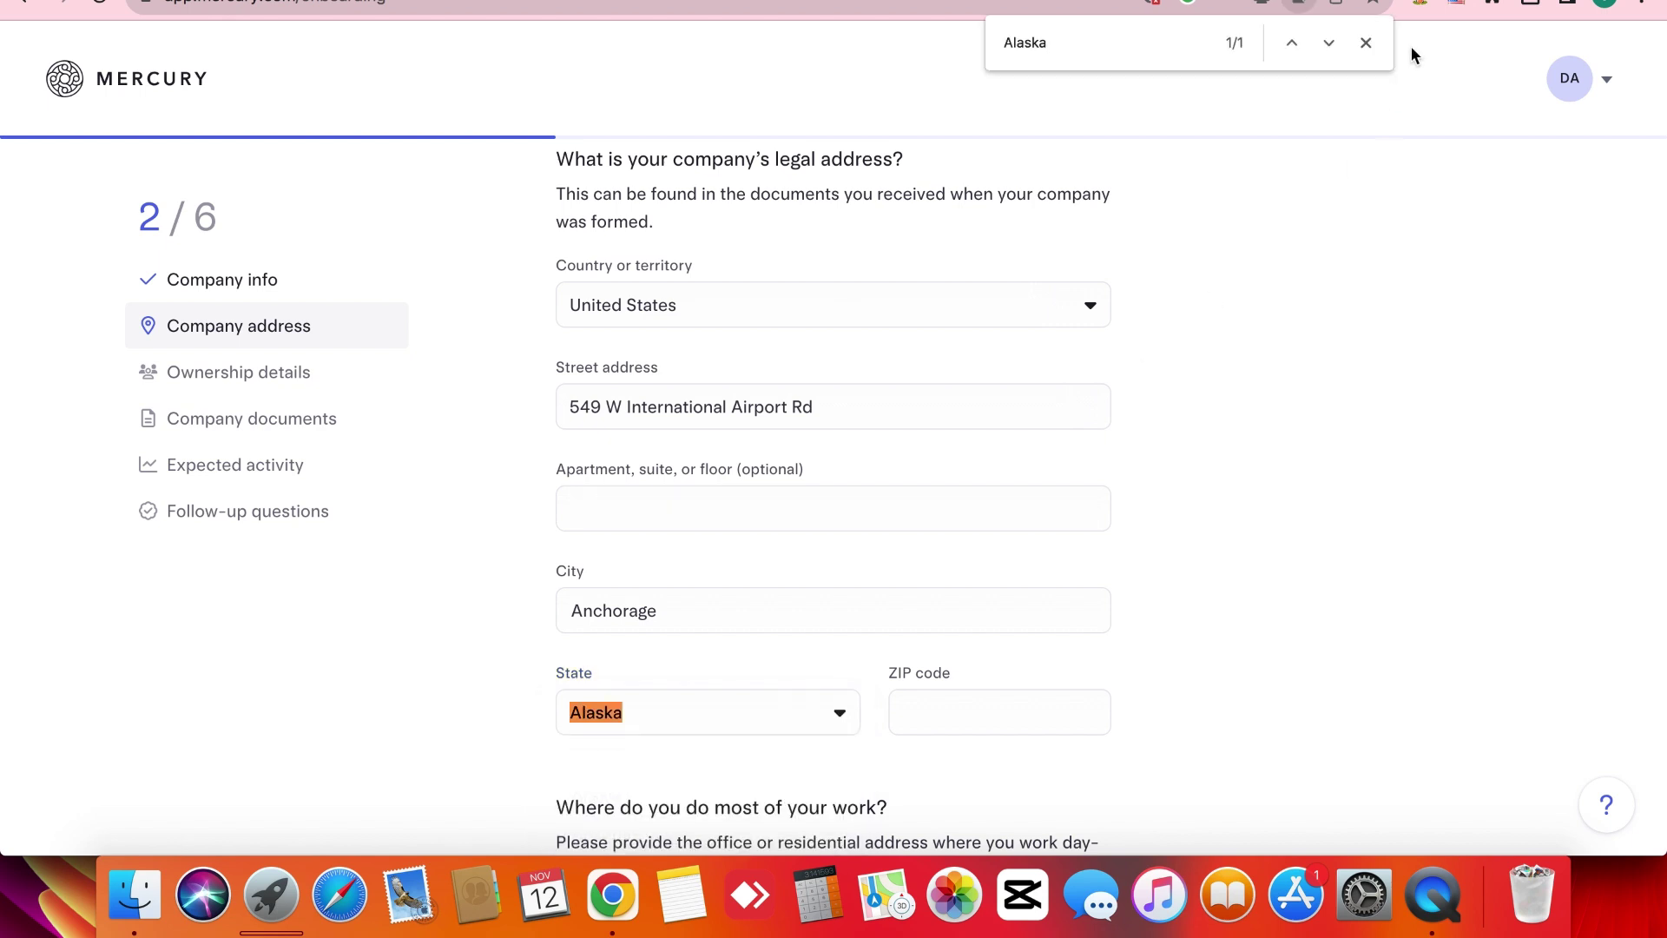
left_click(1379, 55)
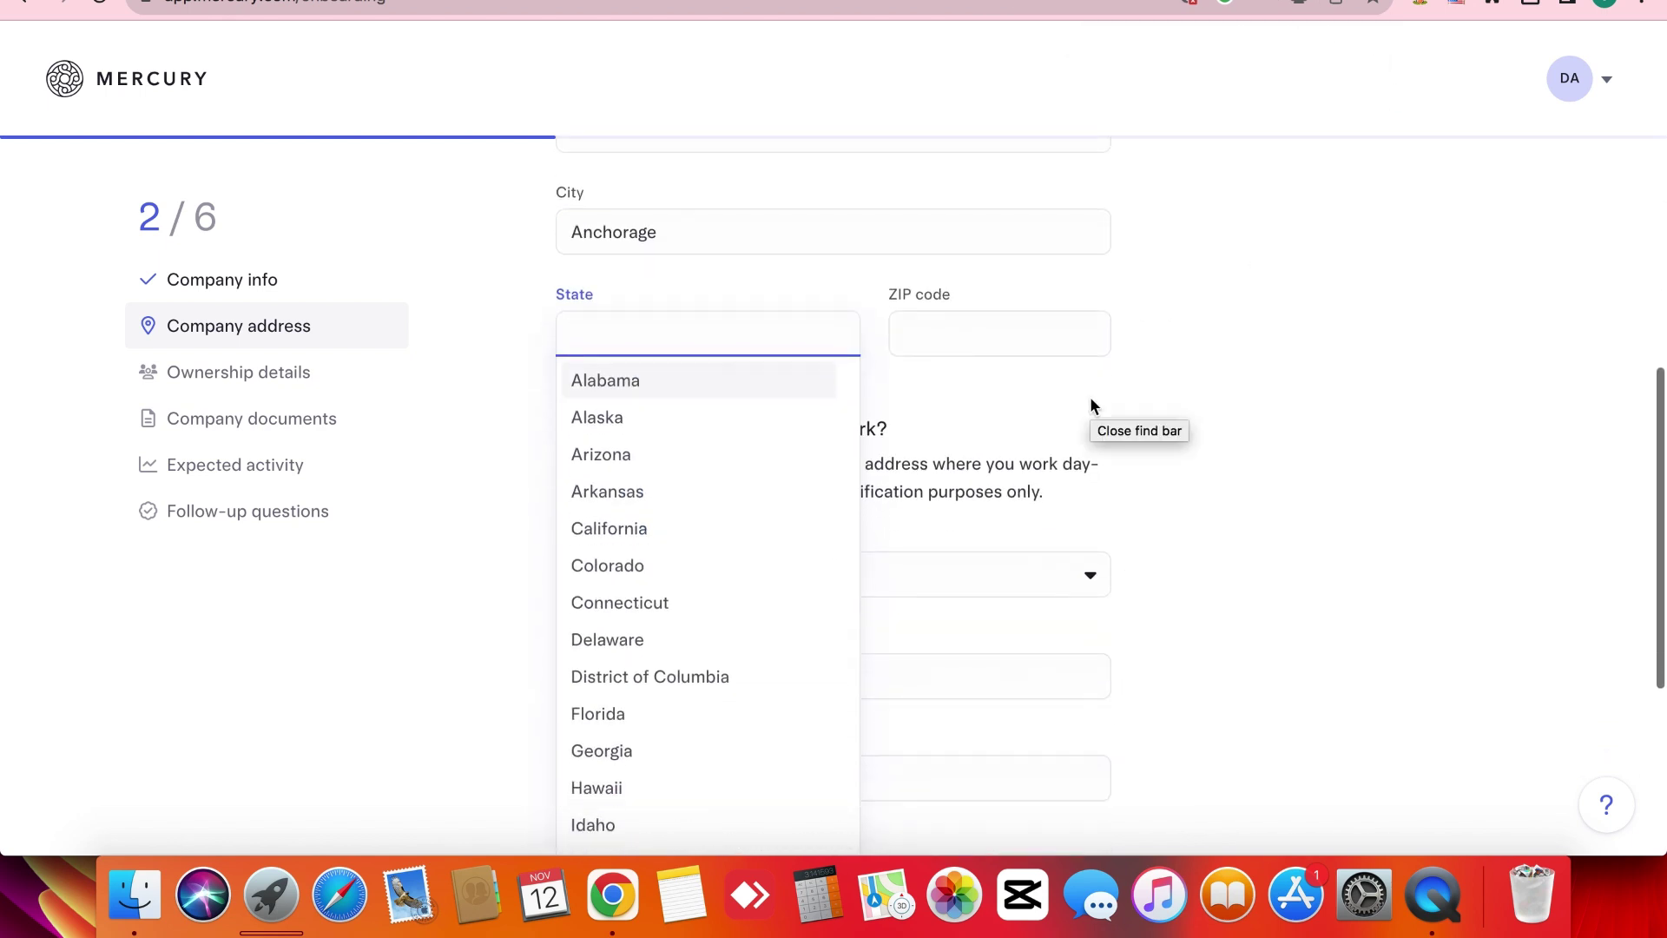
left_click(695, 418)
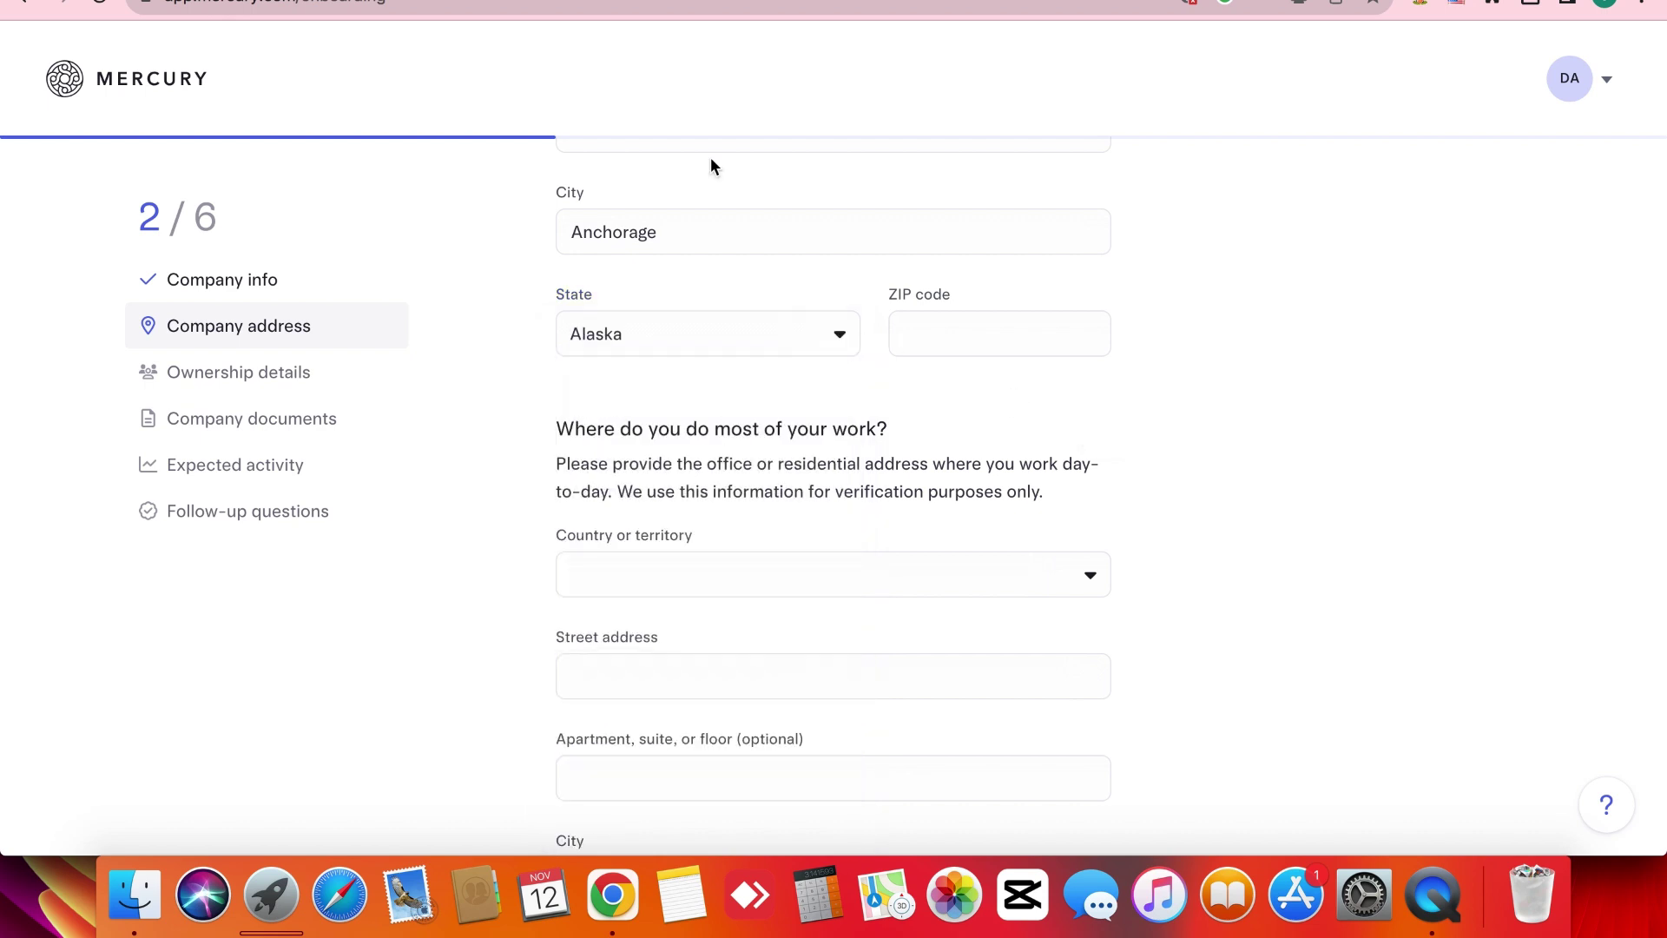
Paste ZIP code 99518 from the document into the legal address ZIP field.
key("ctrl+Tab")
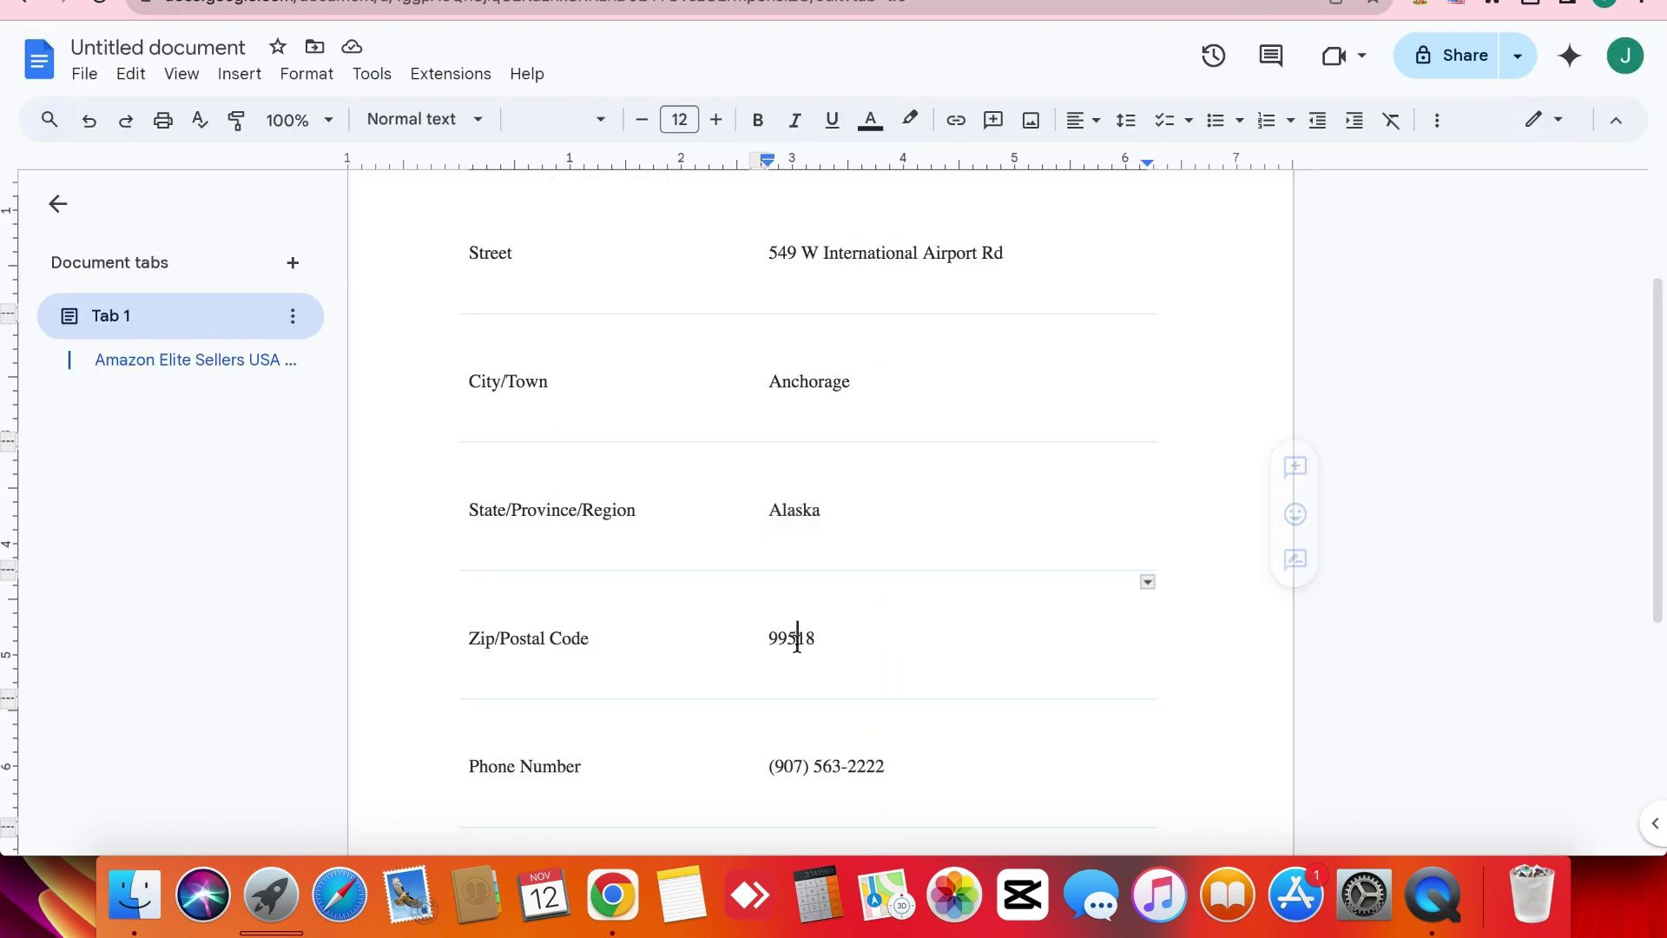
double_click(796, 640)
key("super+c")
key("ctrl+Tab")
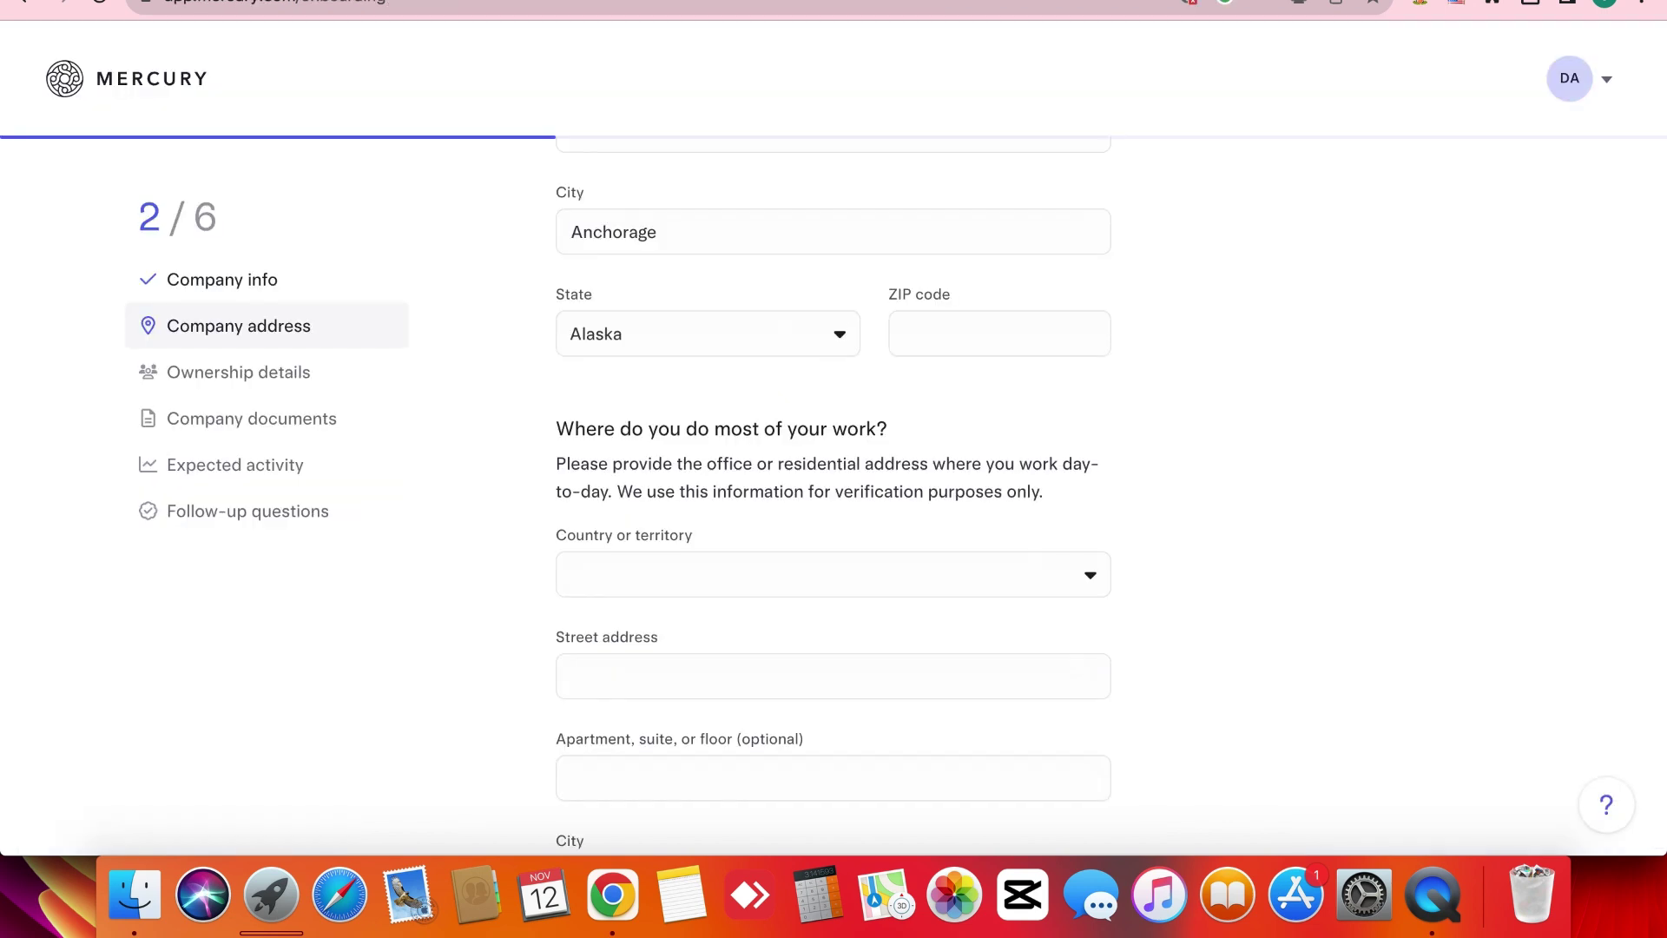
left_click(942, 344)
key("super+v")
left_click(474, 497)
Keep United States as the work-address country.
scroll(473, 496, "down", 5)
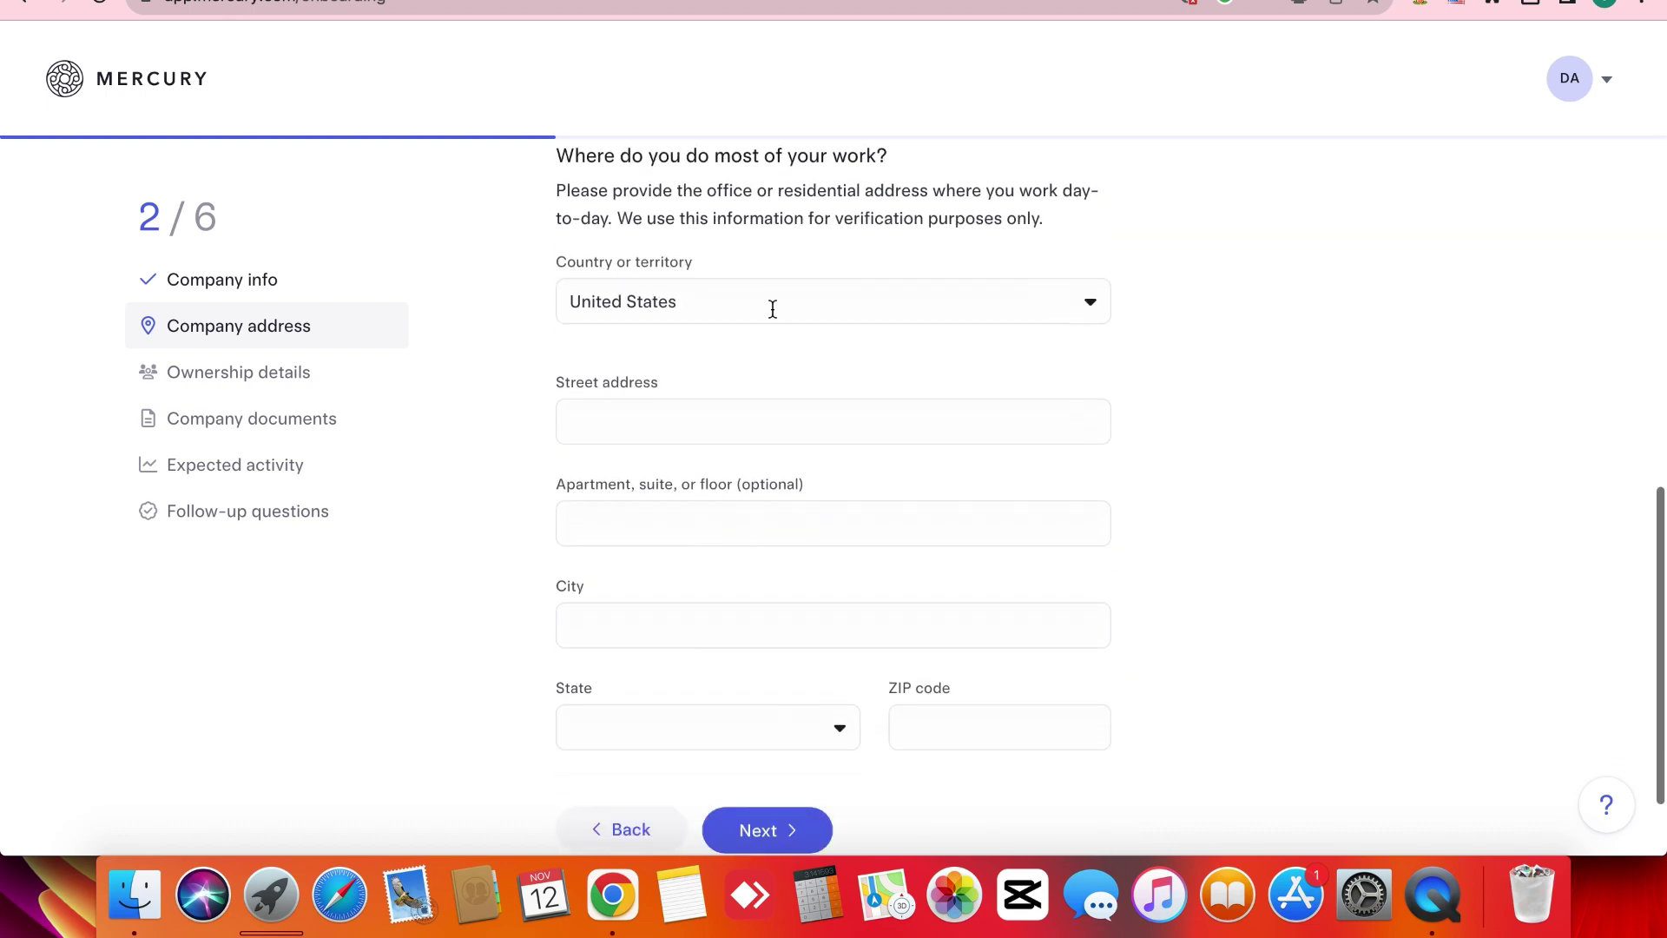
scroll(594, 267, "up", 2)
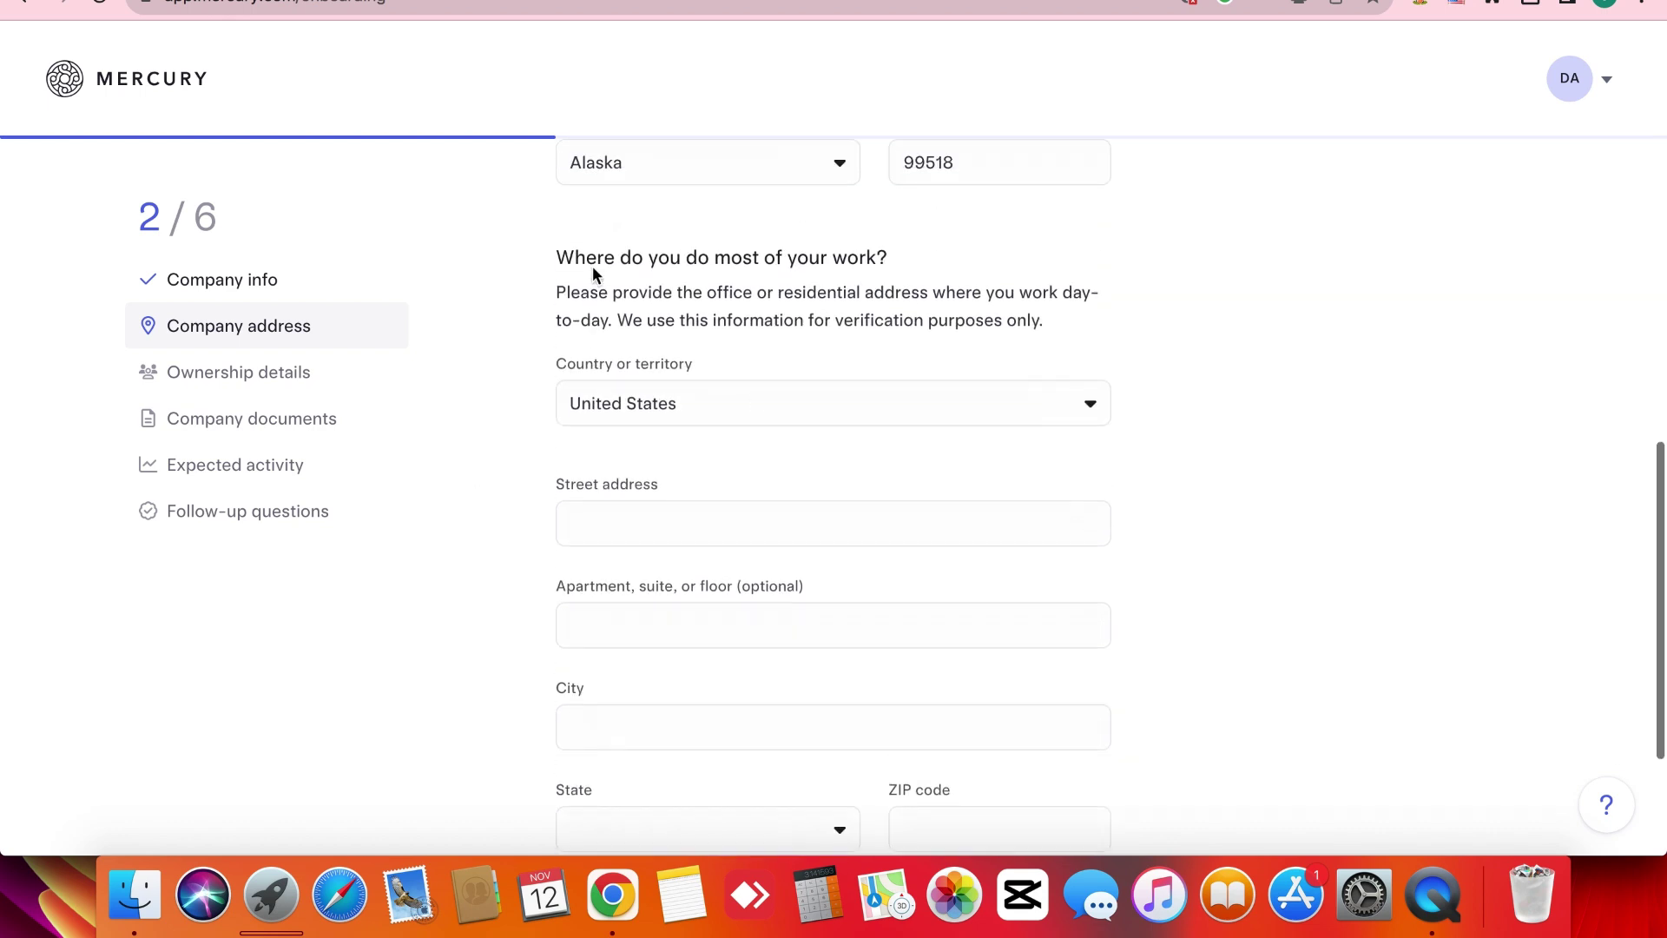
triple_click(632, 314)
left_click(632, 315)
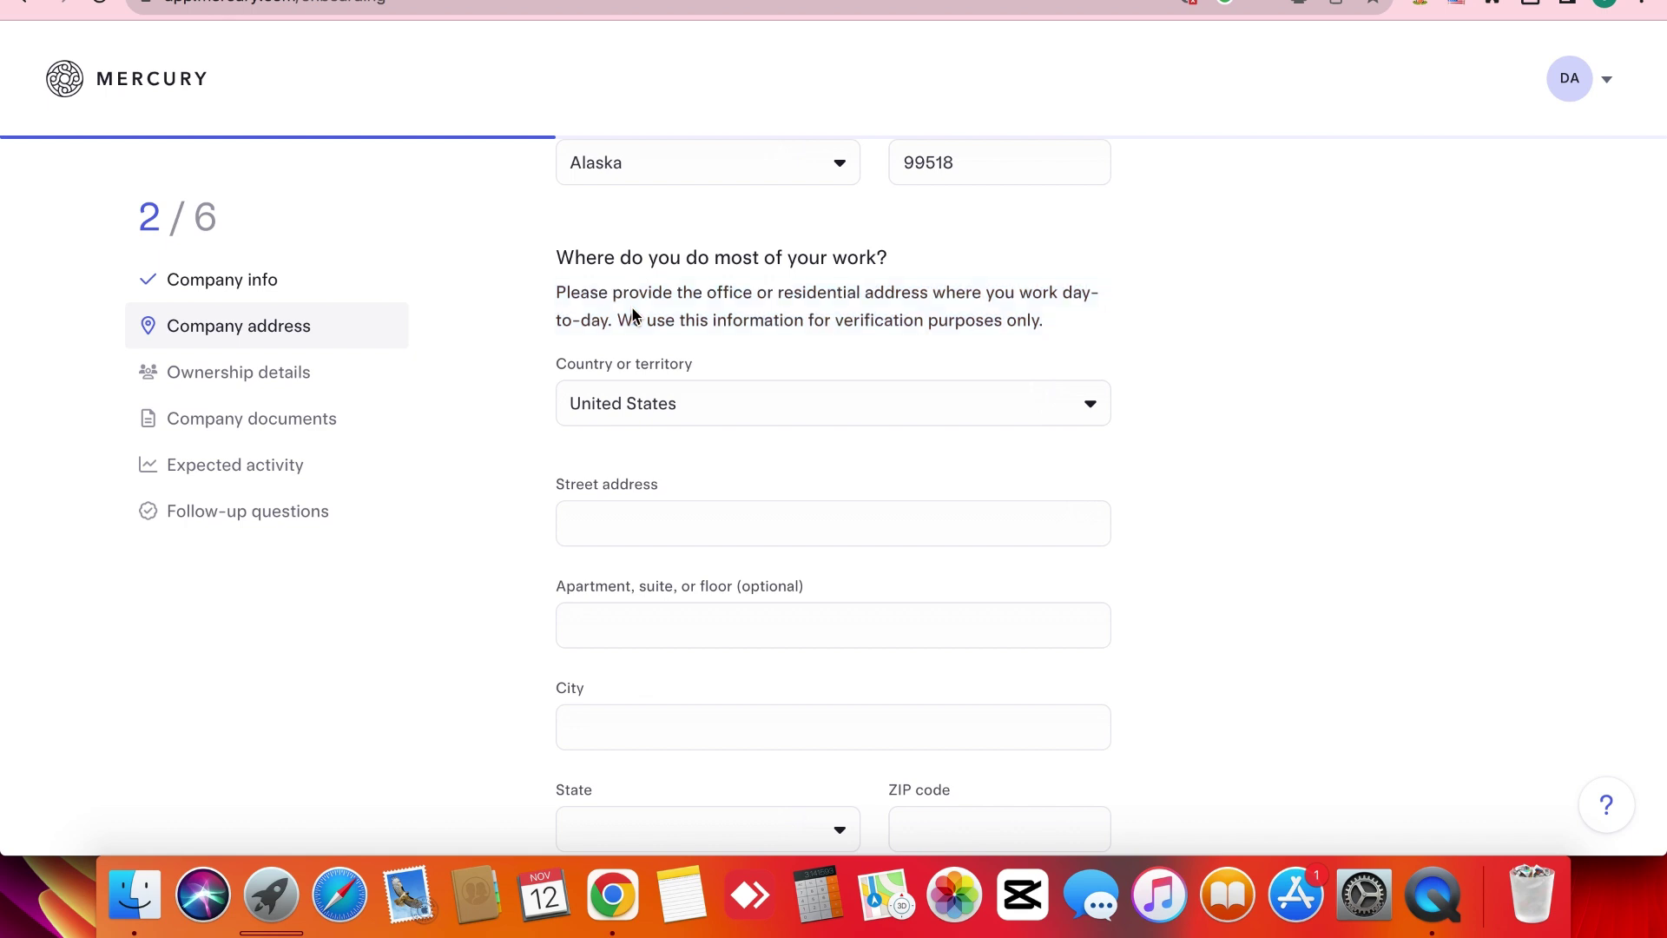
left_click(717, 400)
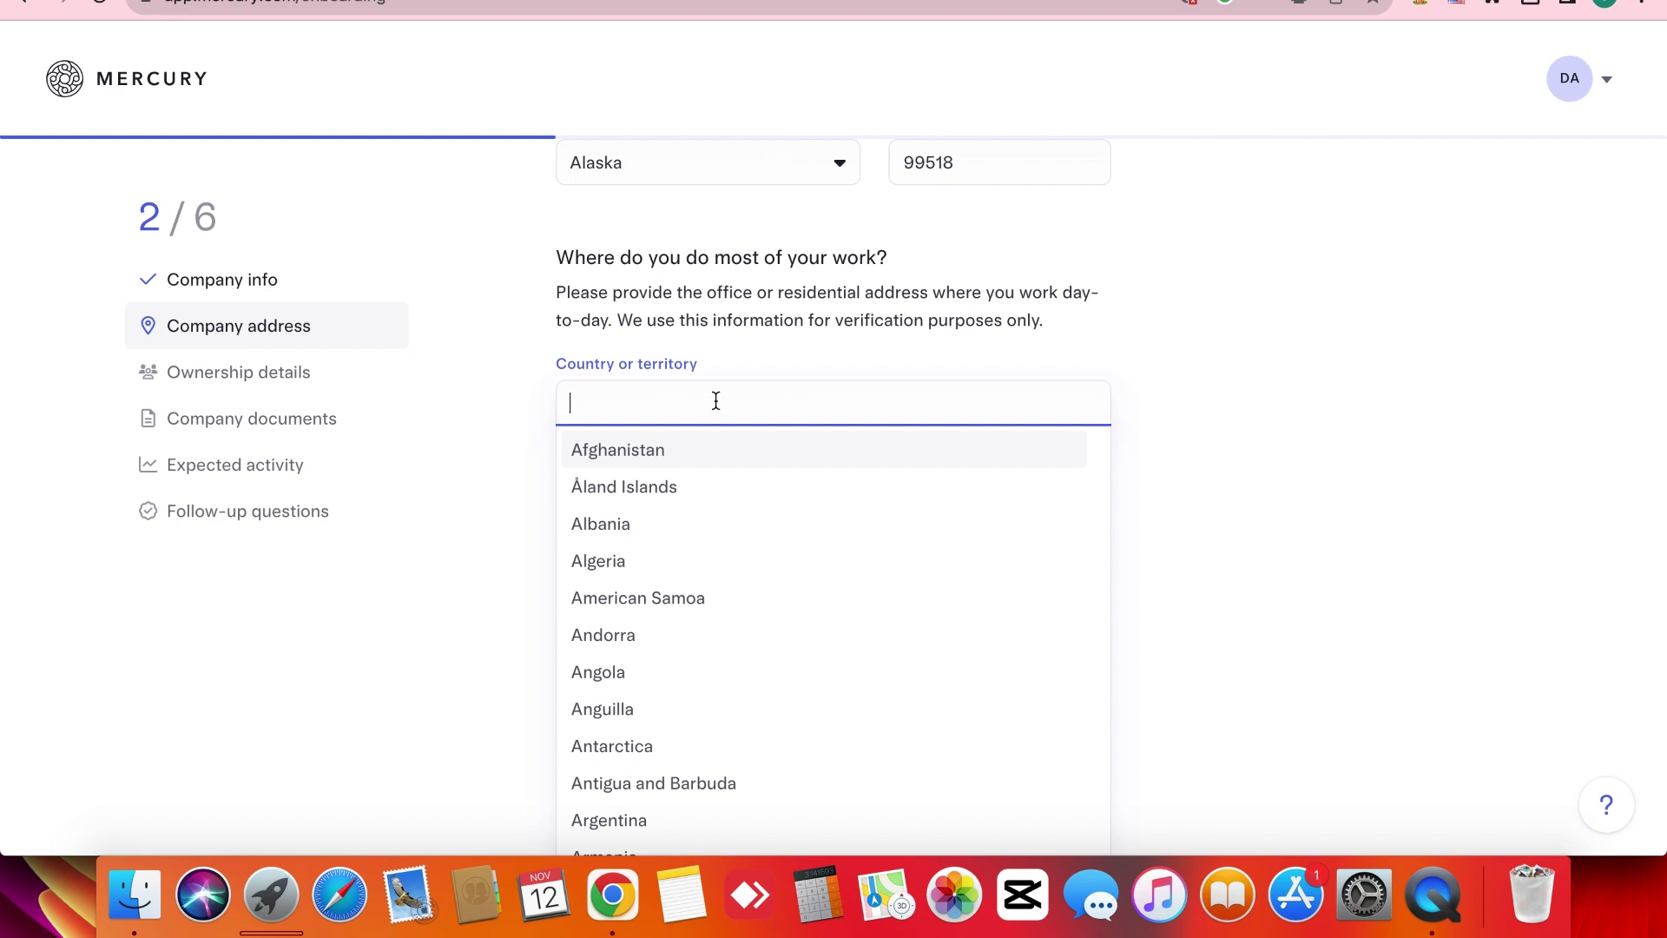
type("p")
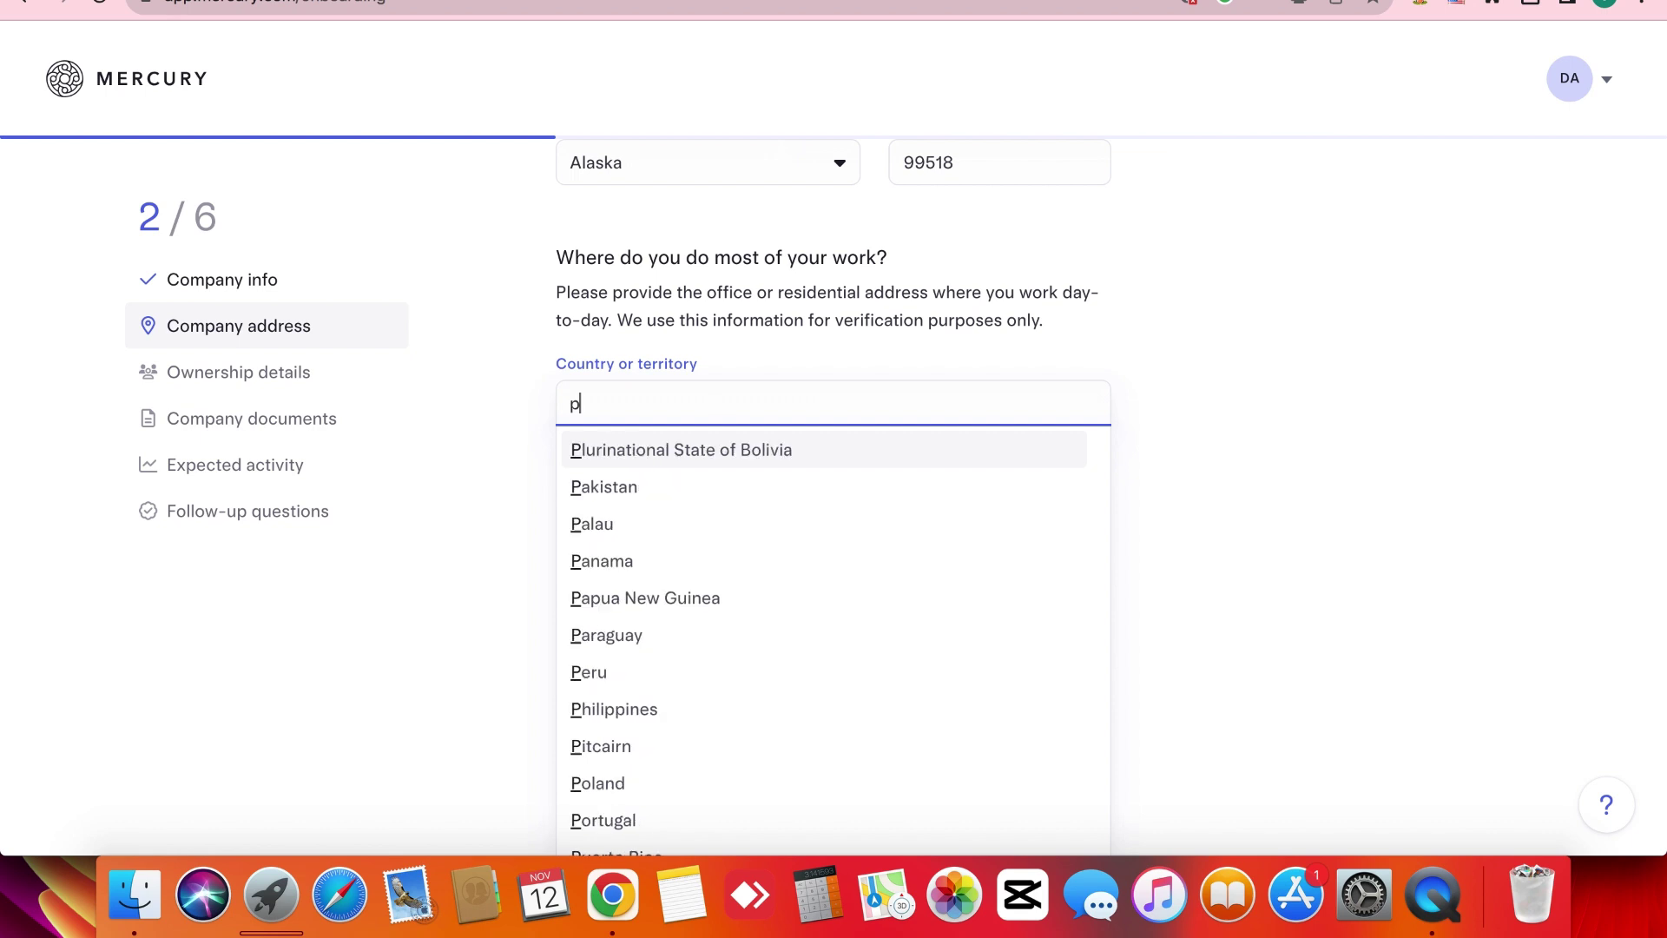
key("BackSpace")
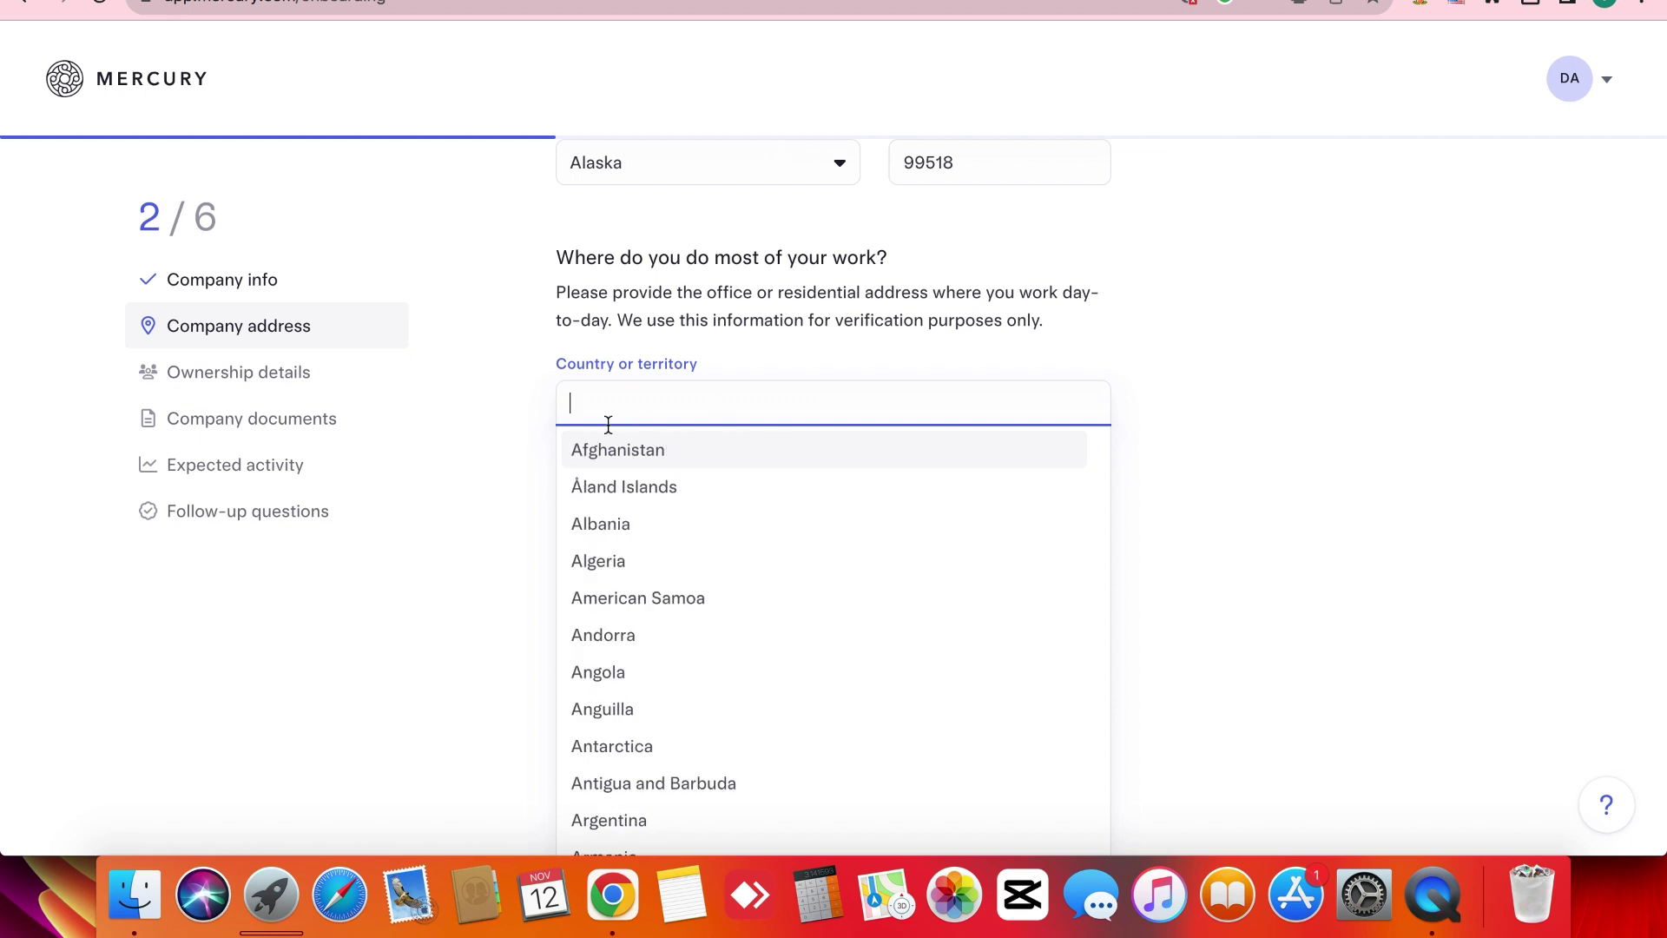
left_click(633, 399)
left_click(640, 398)
left_click(496, 480)
scroll(497, 479, "down", 2)
scroll(498, 485, "down", 1)
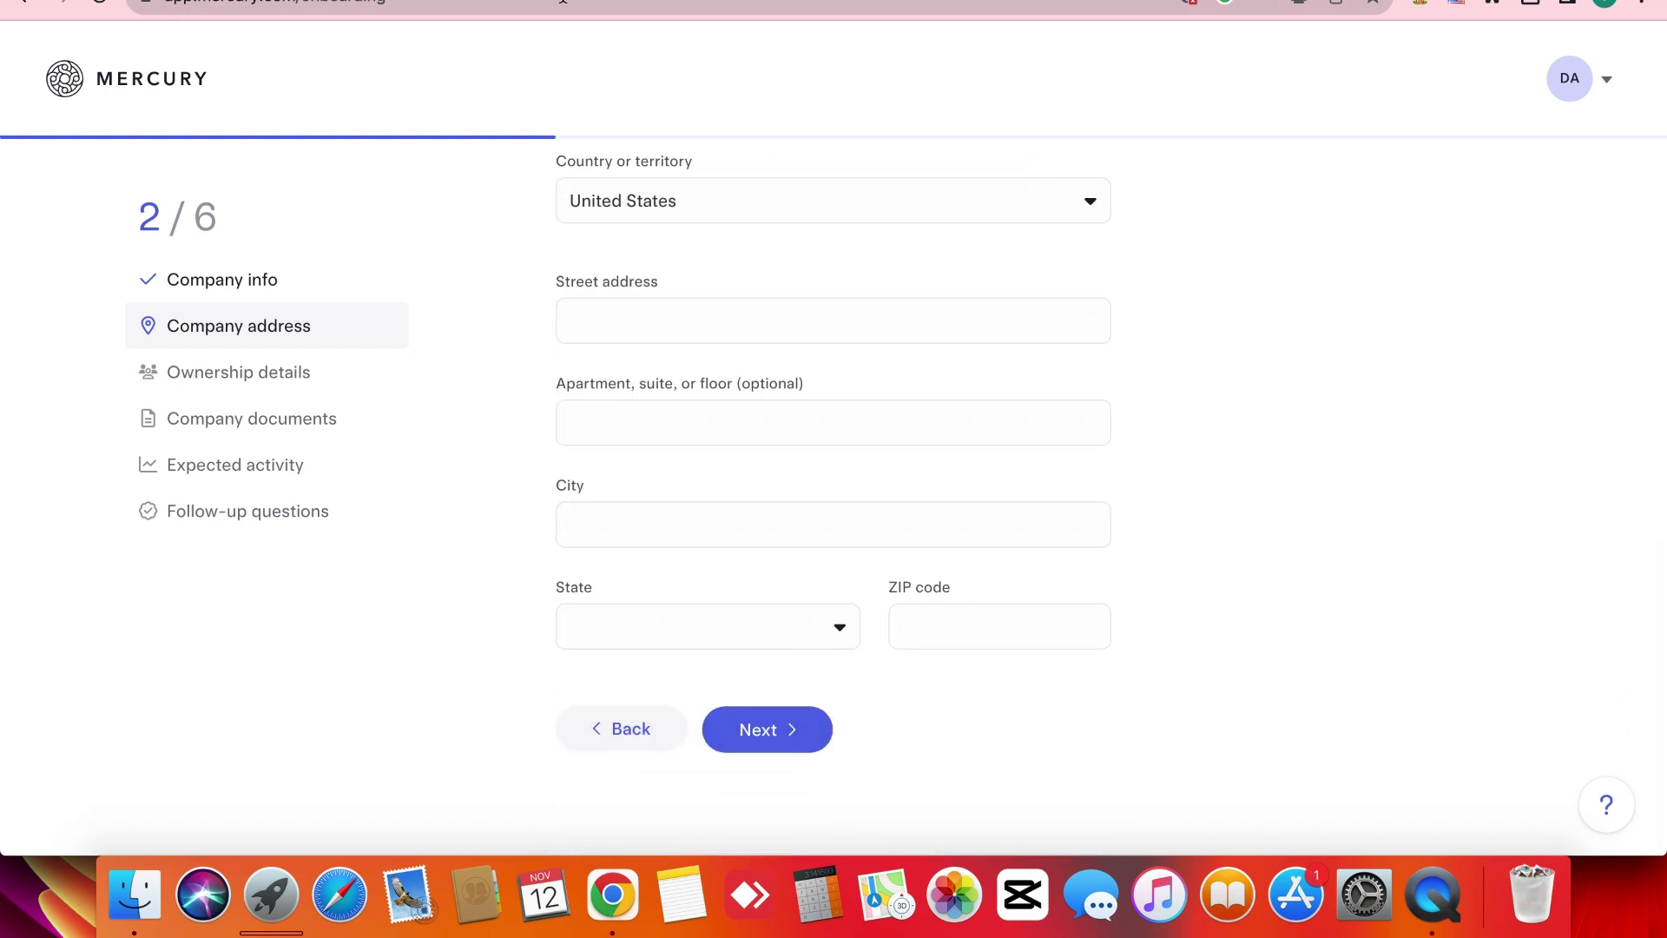
key("ctrl+Tab")
scroll(681, 354, "up", 3)
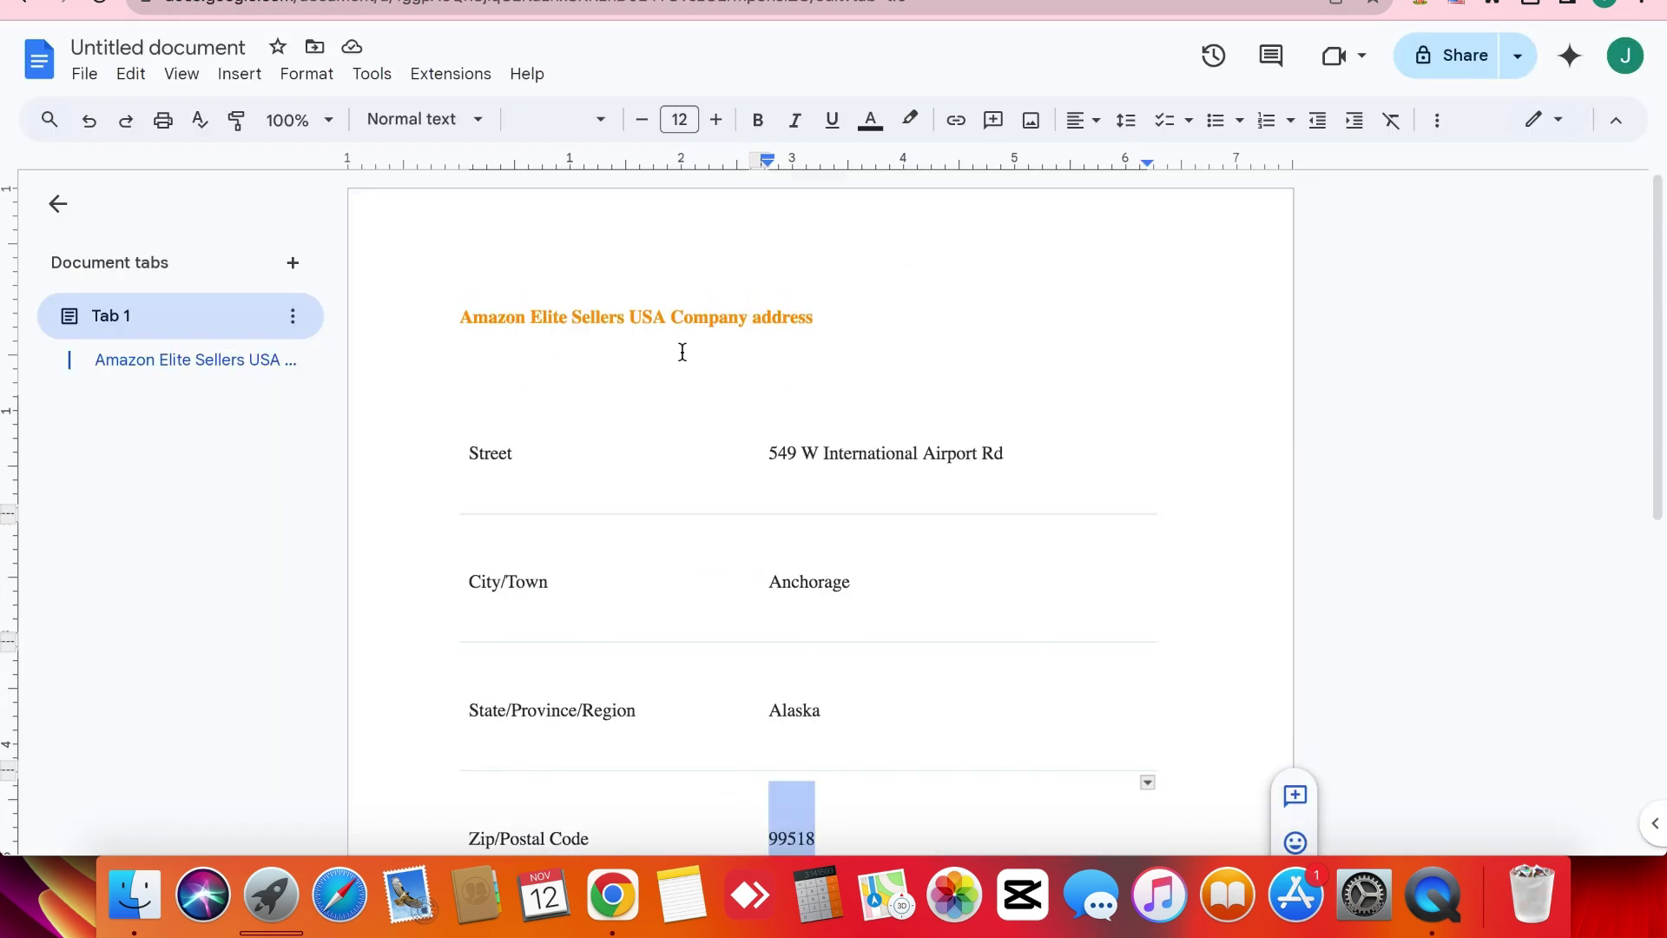
double_click(830, 443)
triple_click(830, 443)
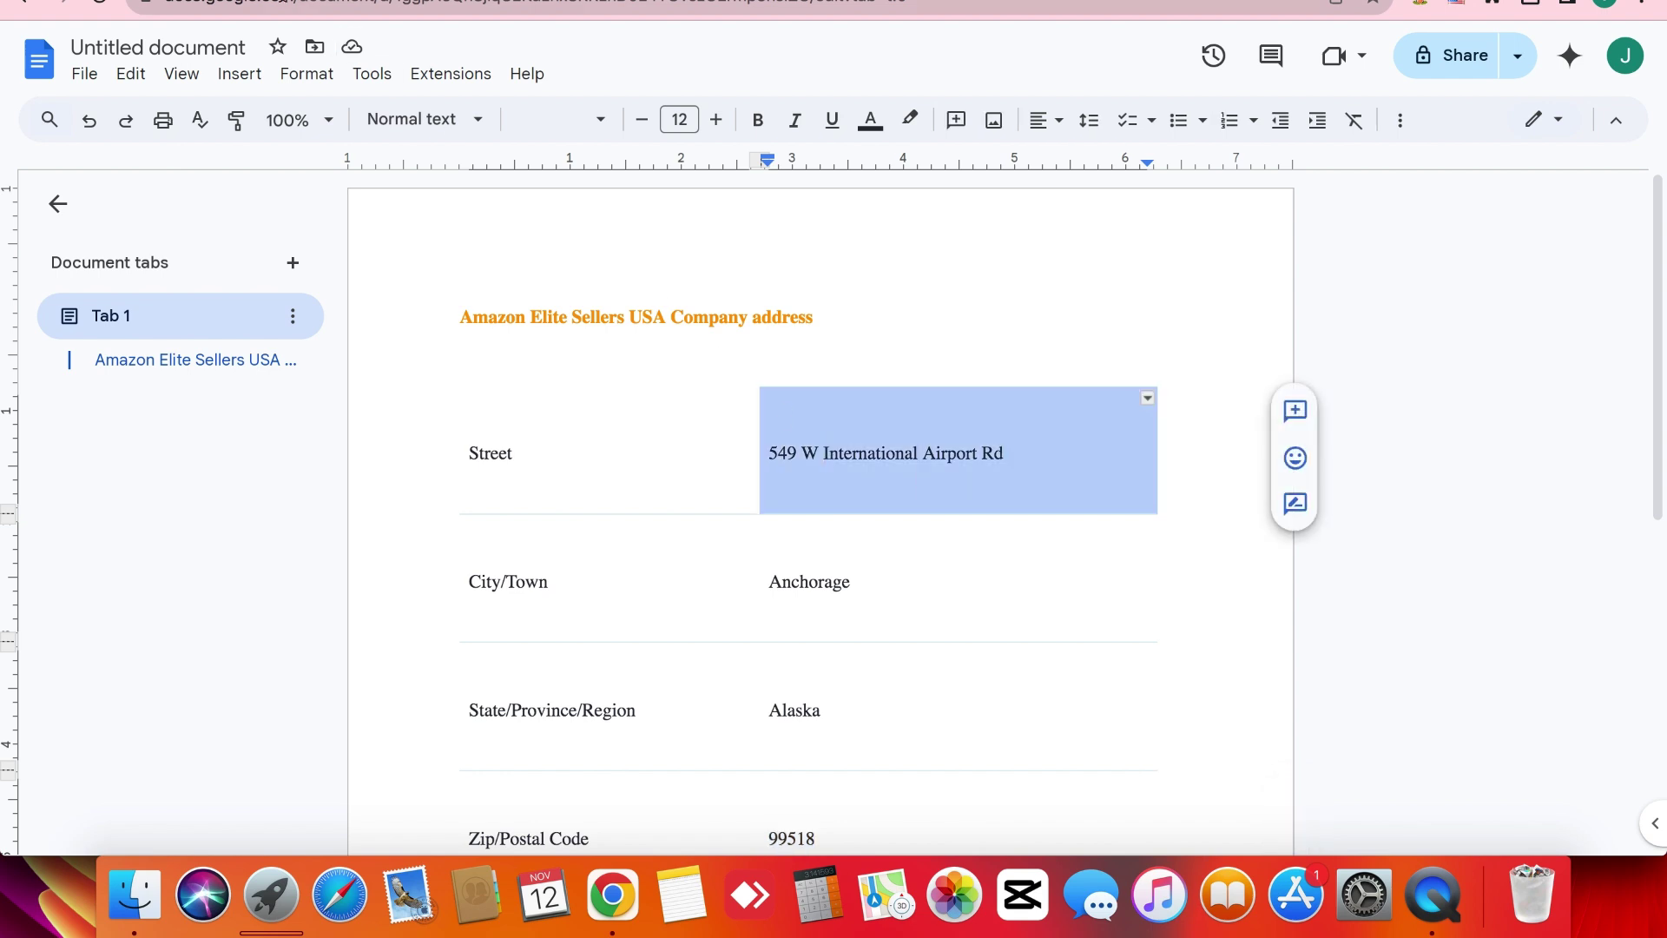
key("ctrl+shift+Tab")
left_click(614, 337)
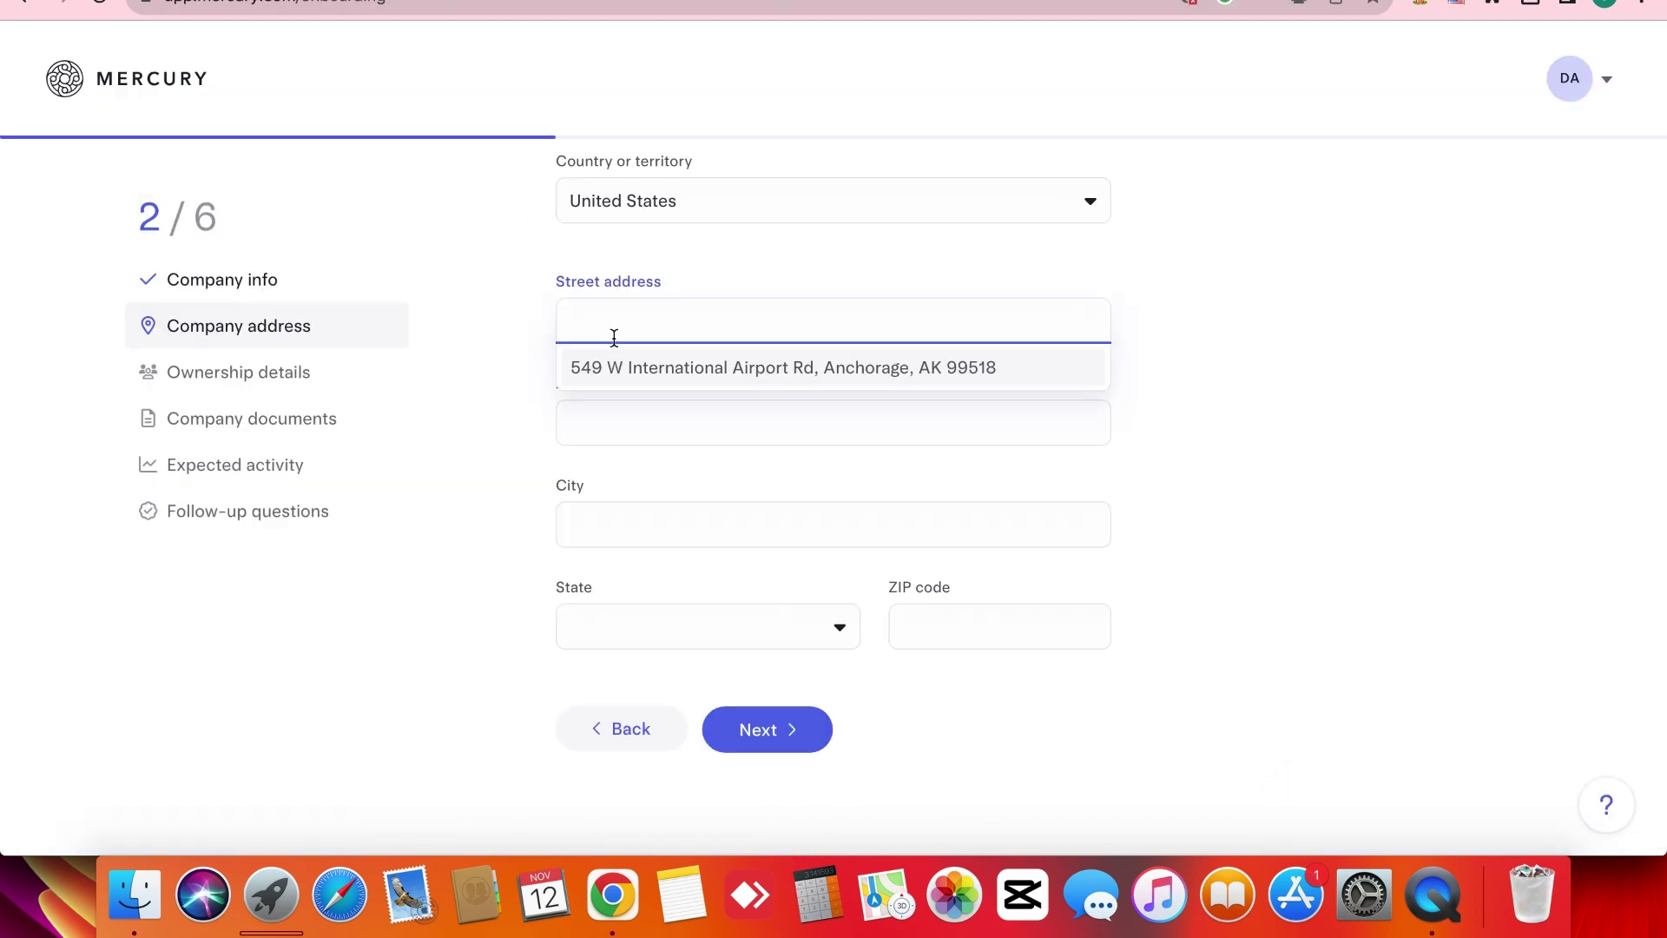
left_click(625, 368)
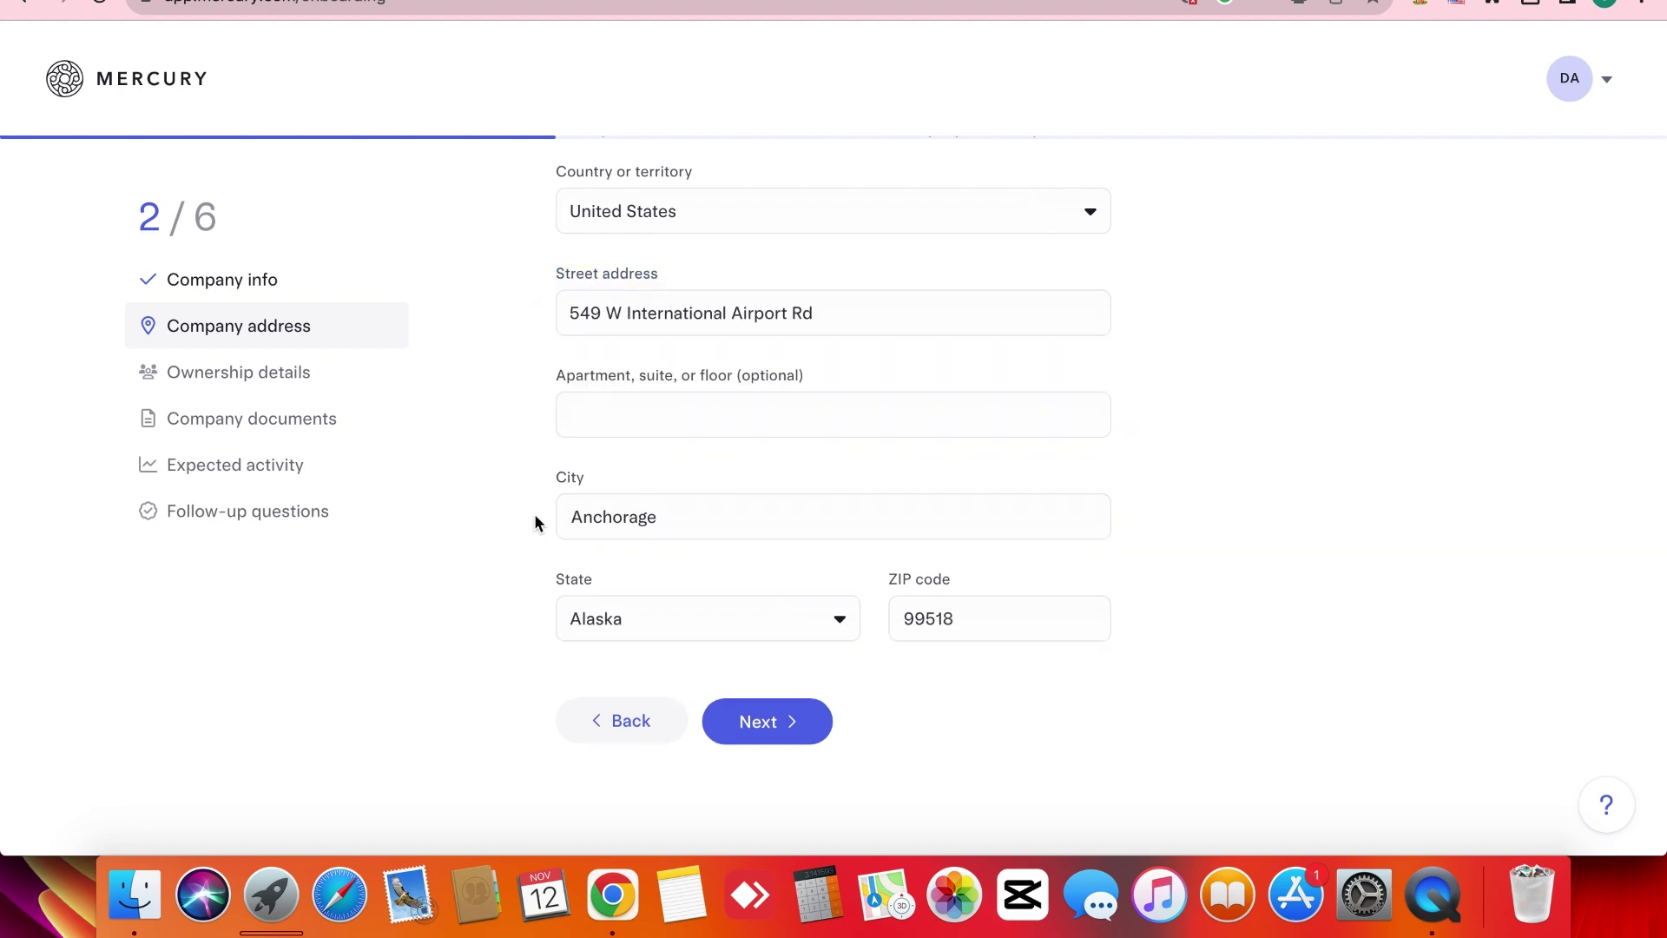
key("Return")
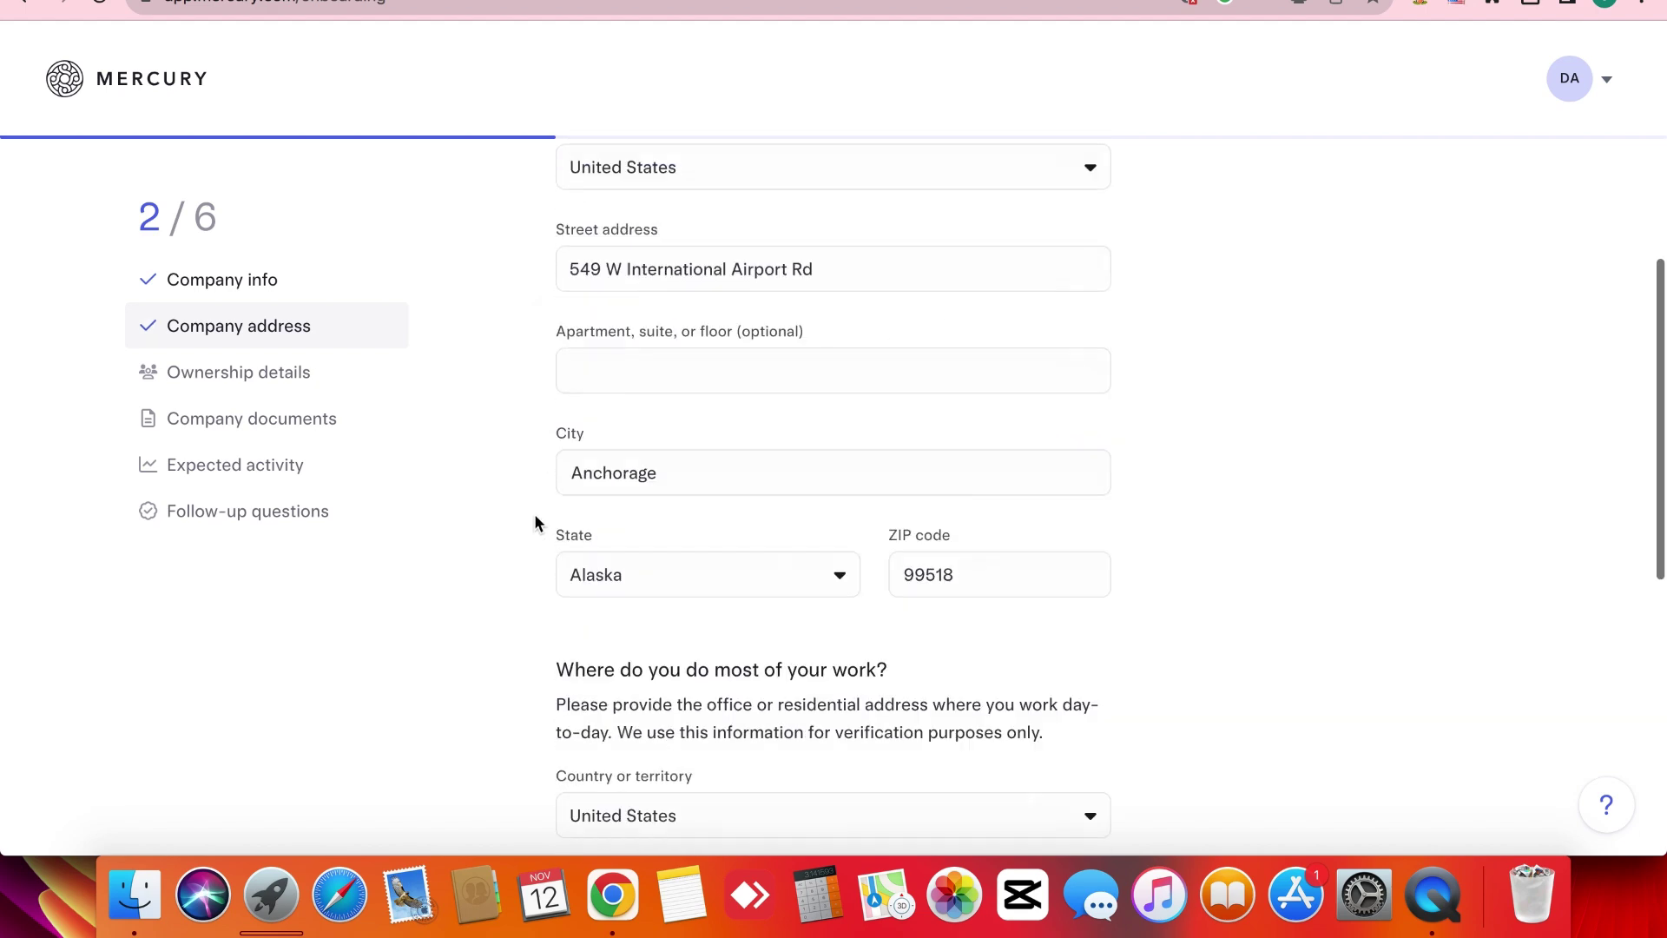
scroll(535, 521, "down", 3)
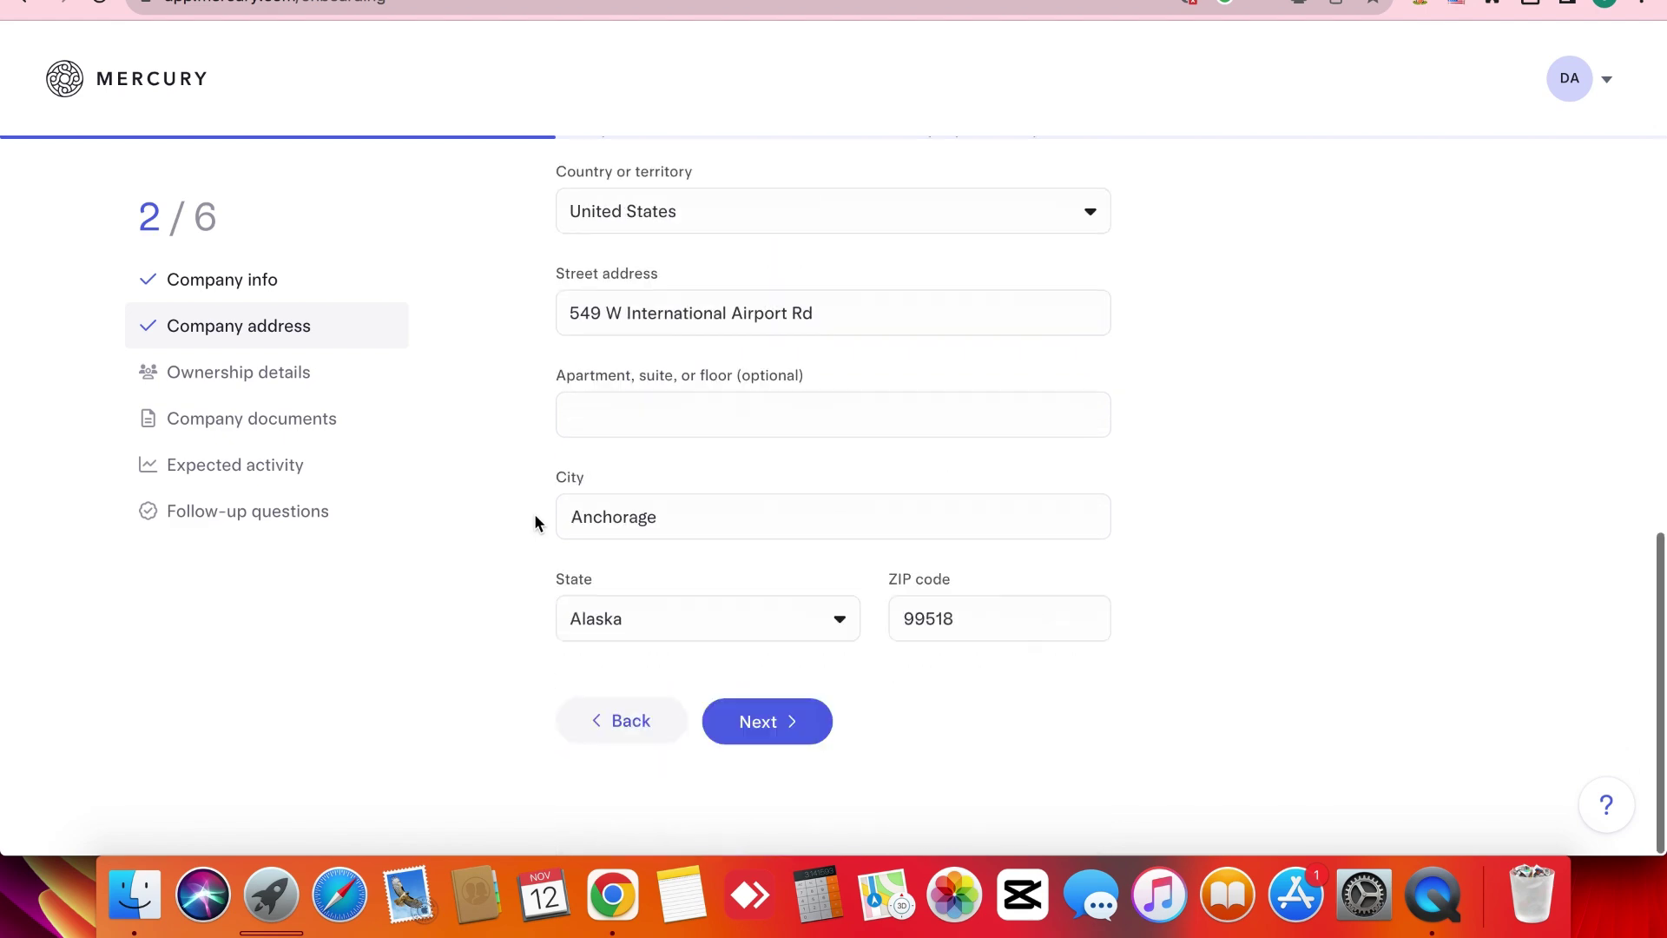
left_click(776, 741)
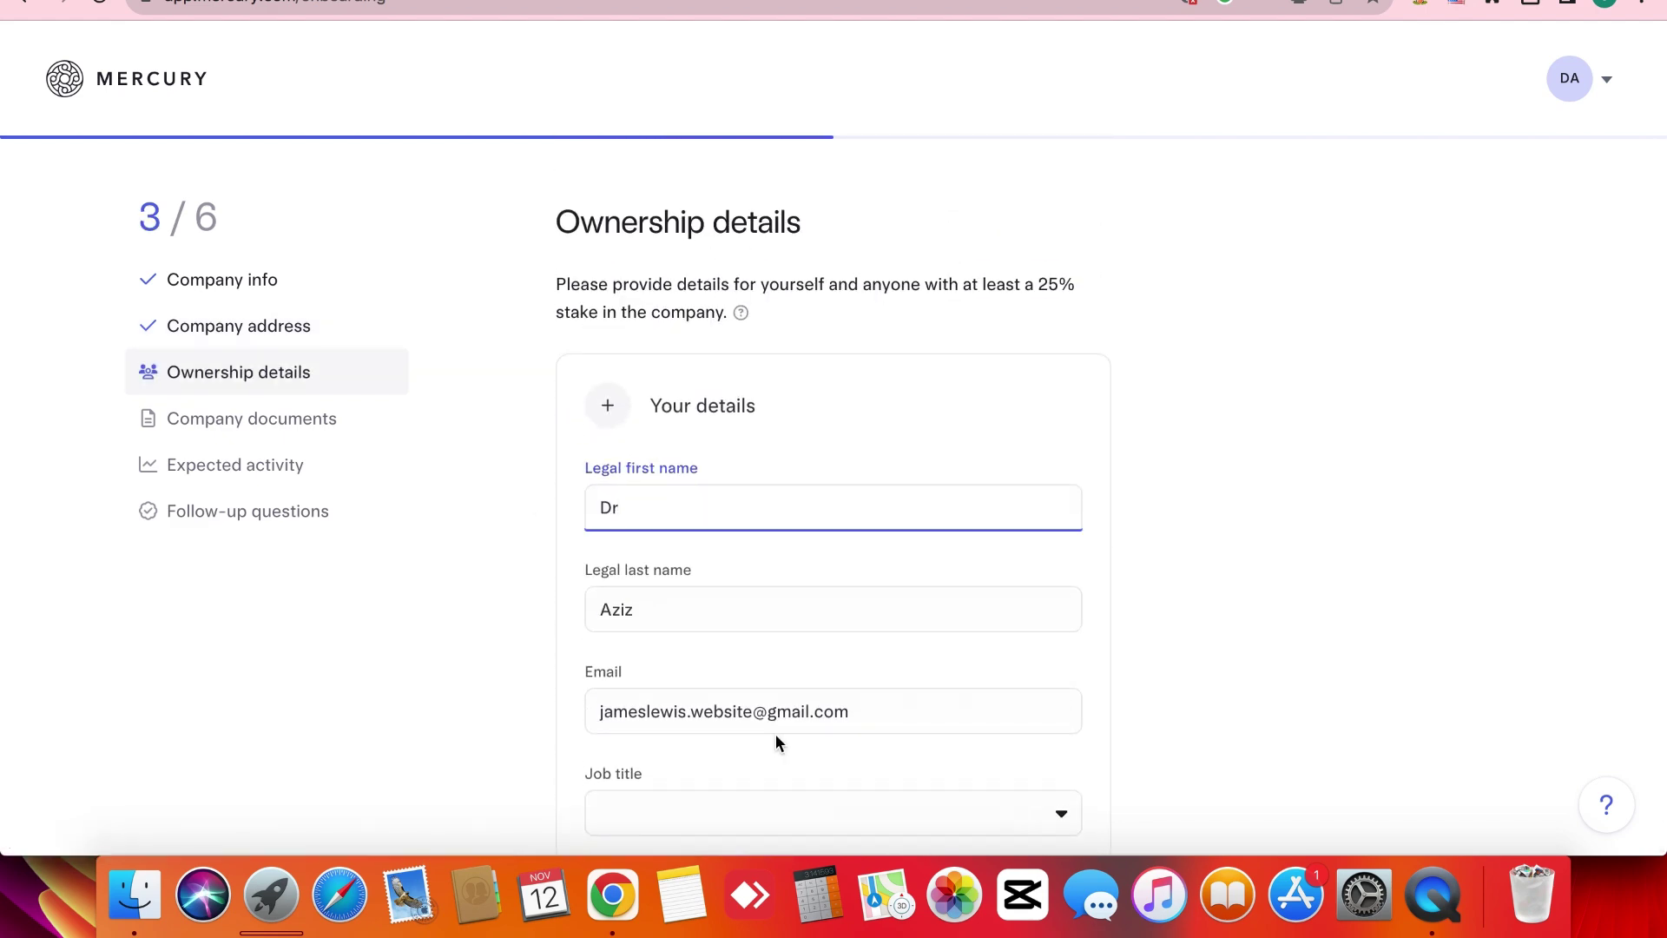
Set the owner's job title to CEO.
scroll(429, 606, "down", 1)
scroll(429, 606, "up", 1)
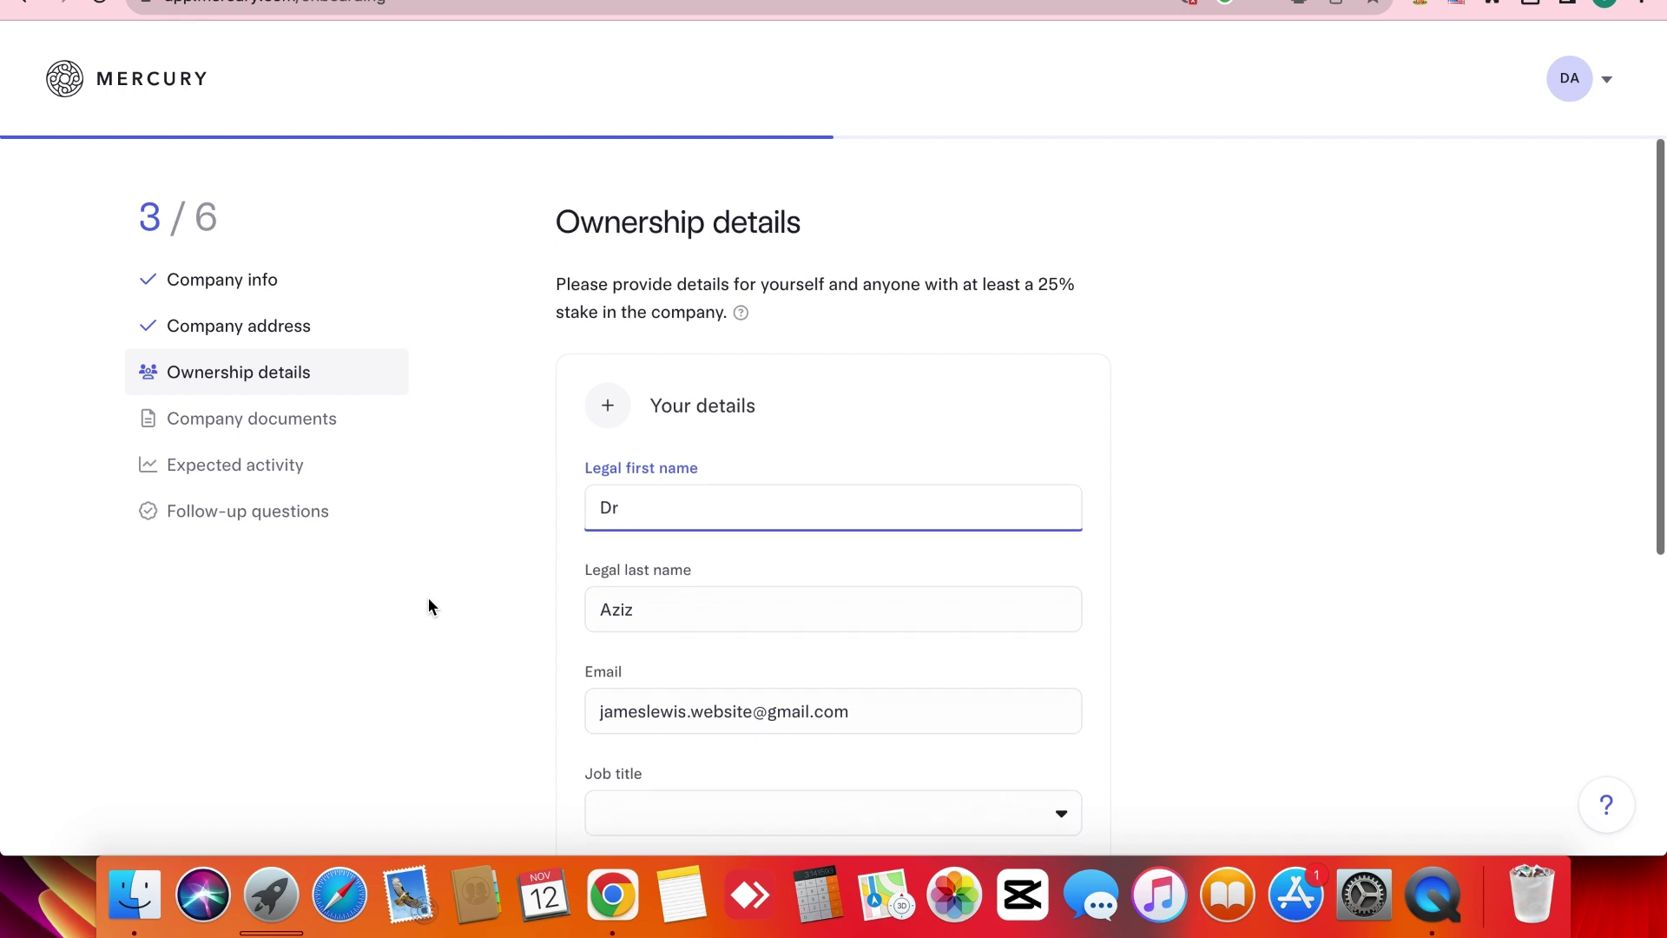
scroll(480, 554, "down", 5)
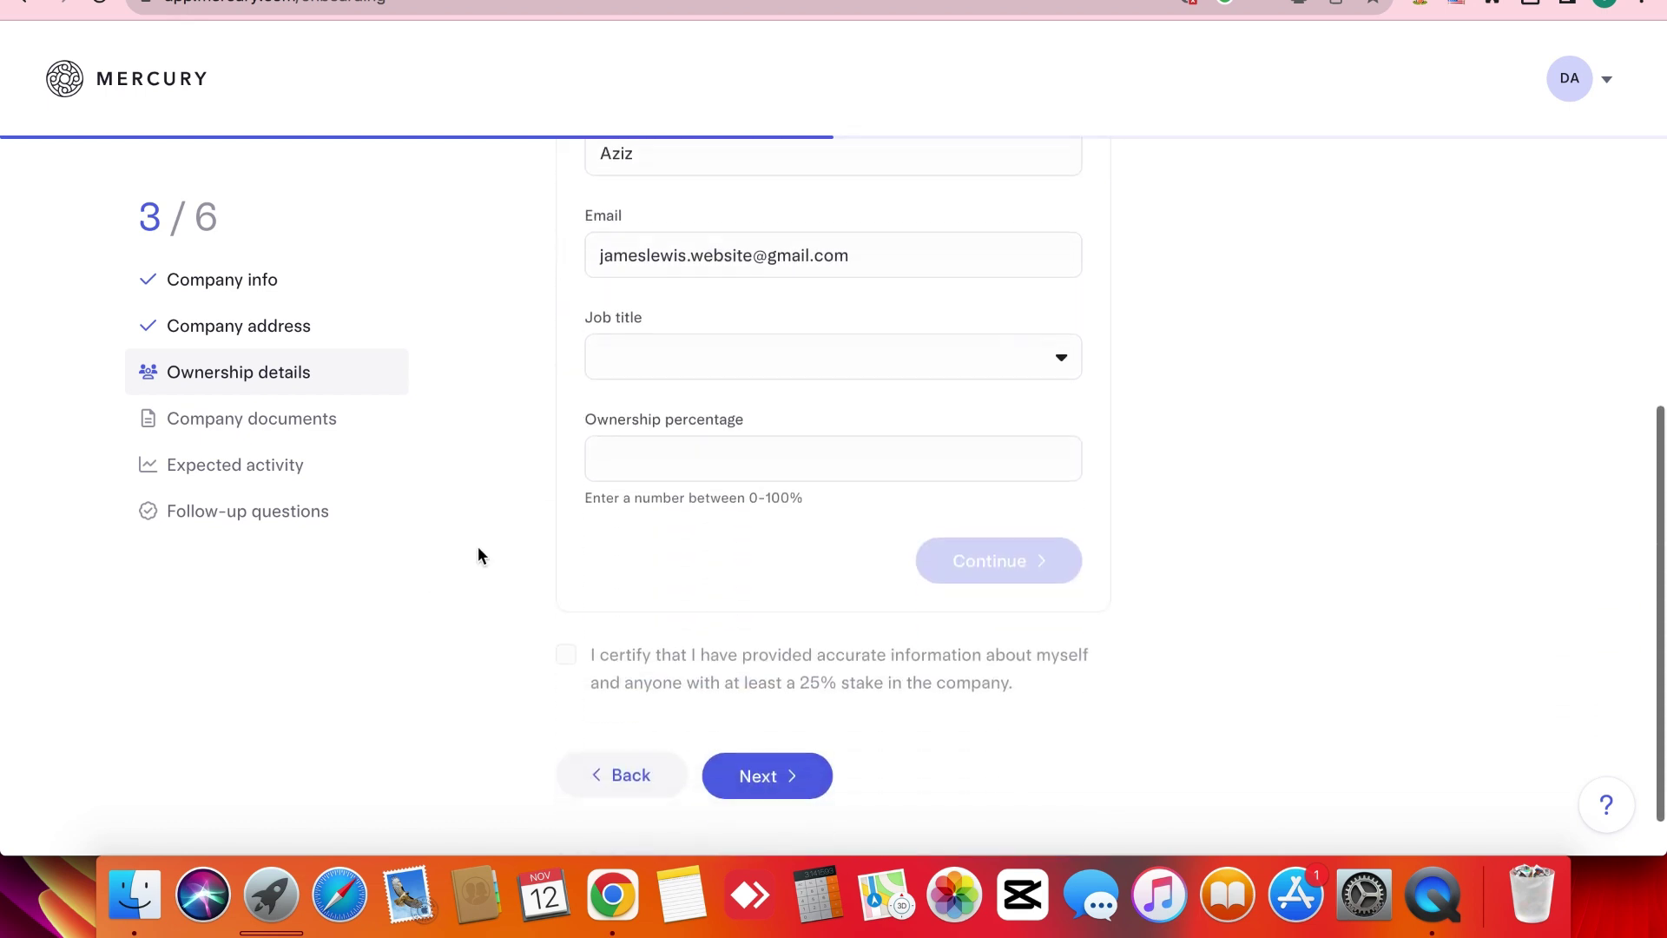
left_click(714, 295)
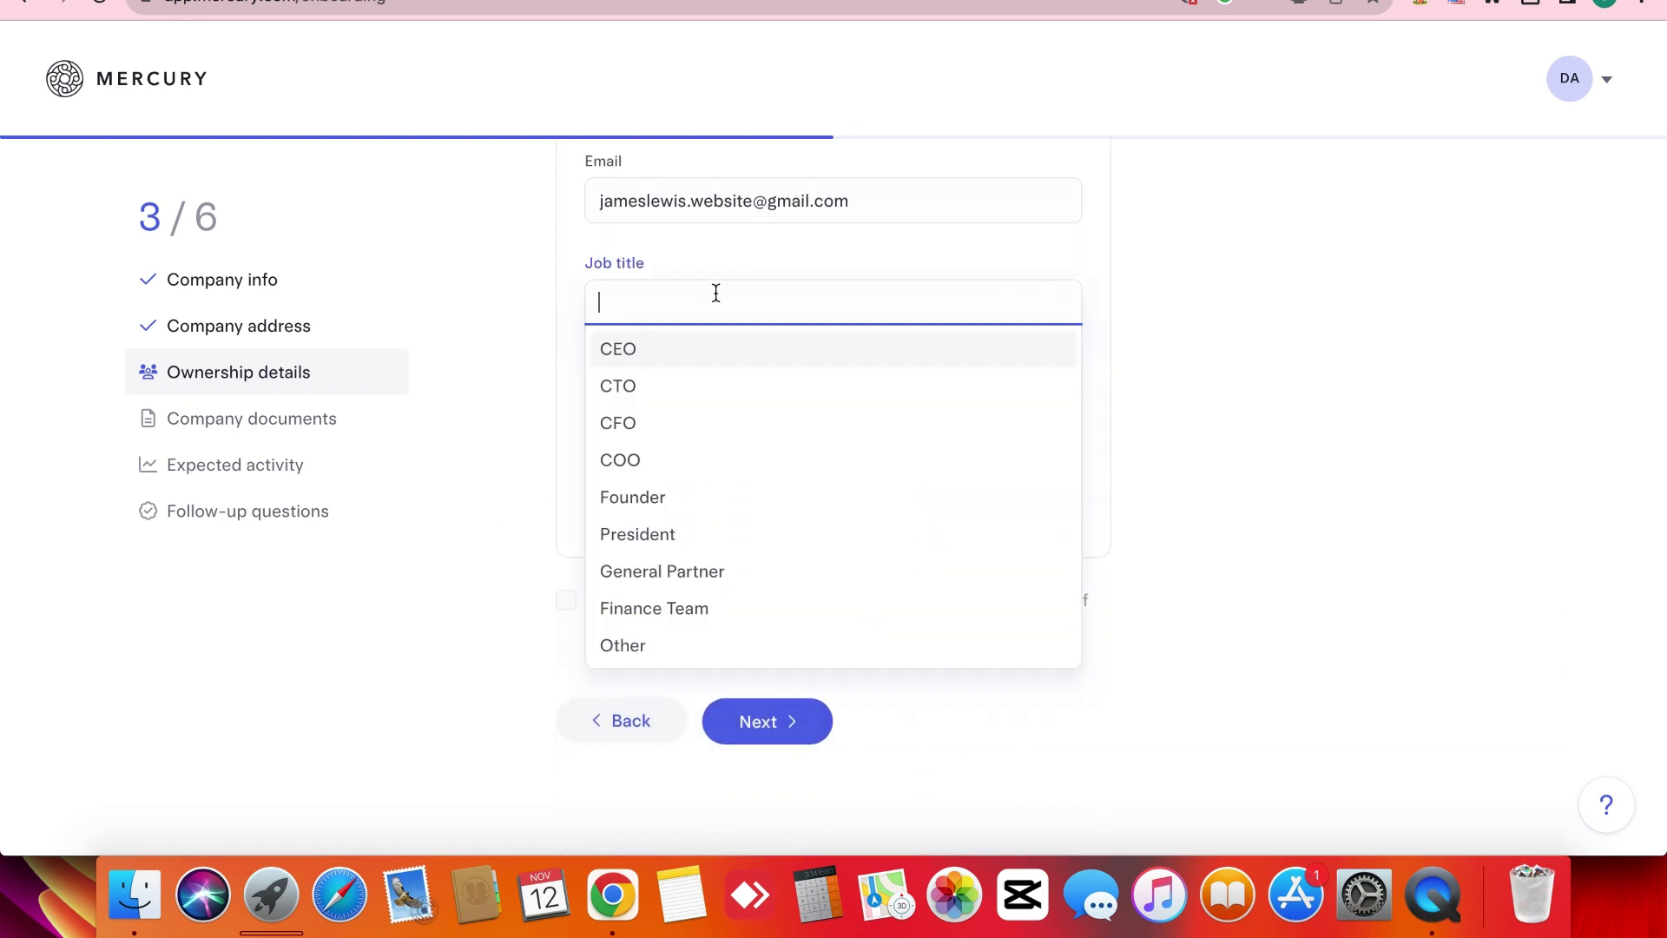
left_click(668, 363)
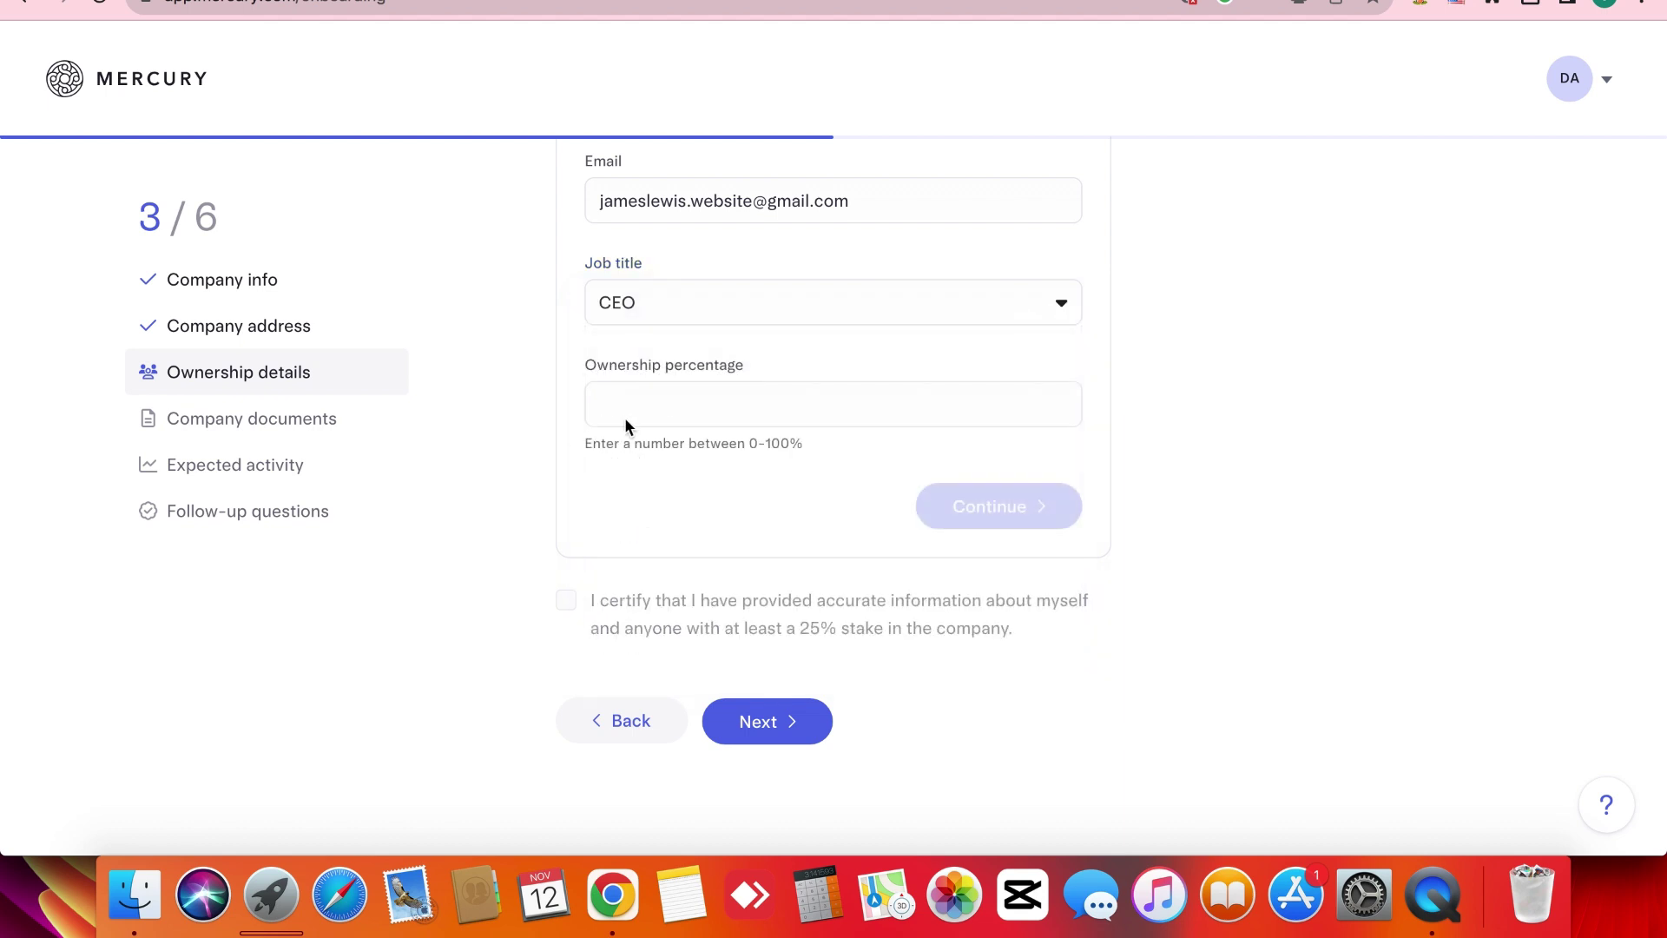
Enter 100 as the owner's ownership percentage.
left_click(668, 405)
scroll(668, 406, "up", 4)
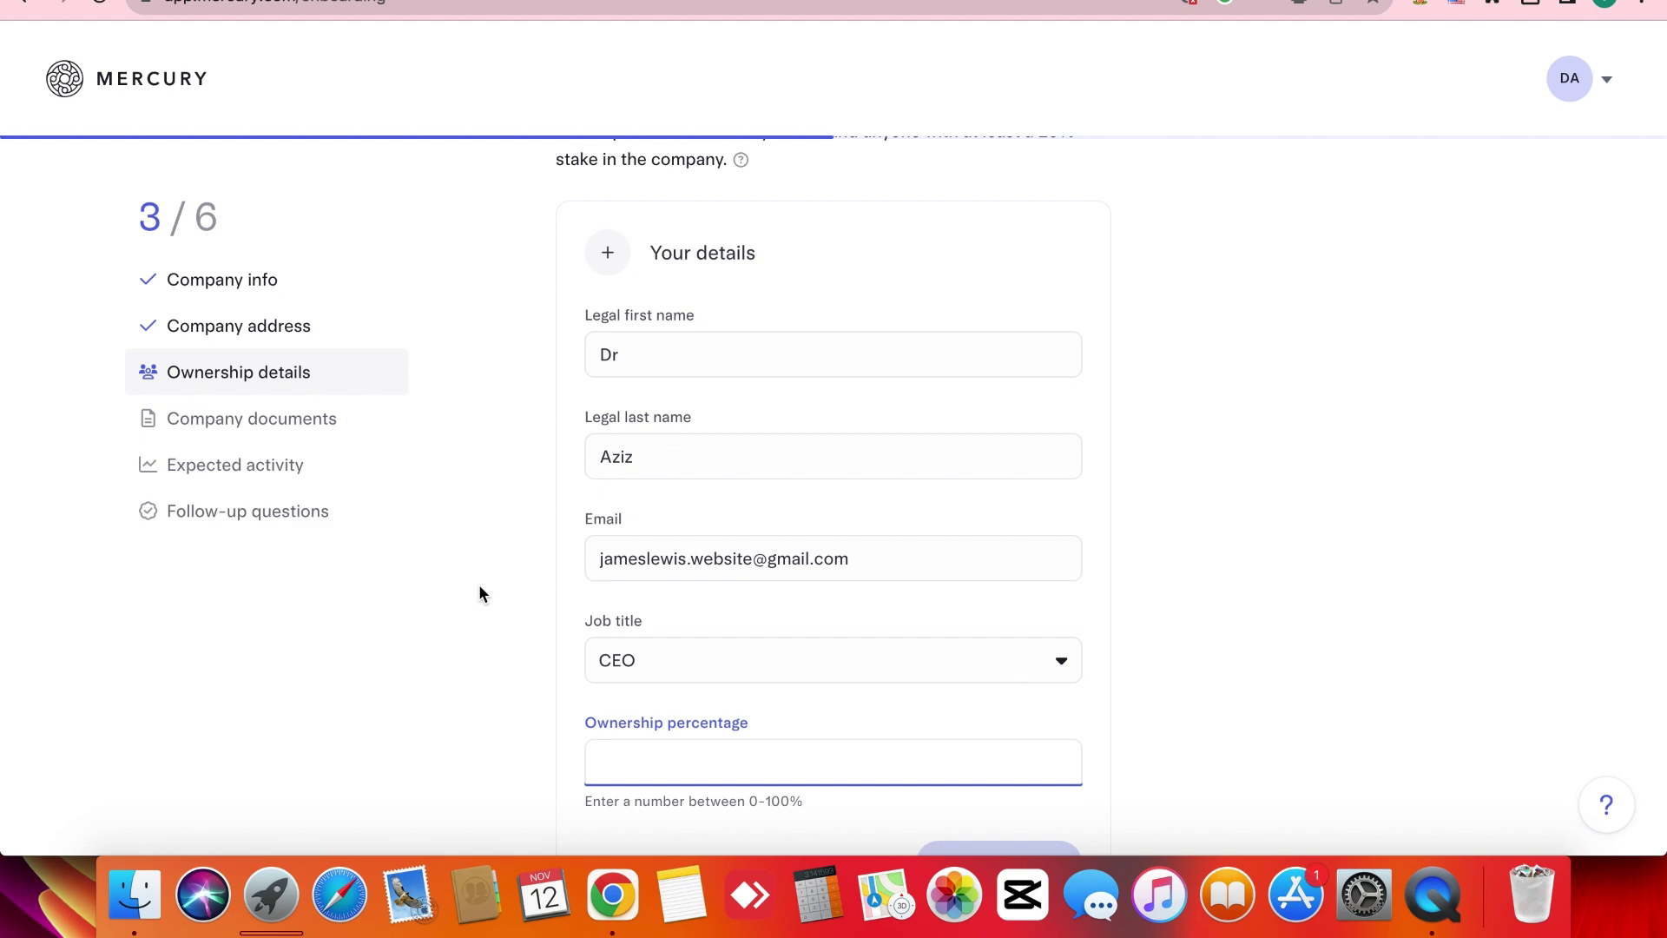
scroll(481, 593, "down", 4)
scroll(655, 424, "up", 5)
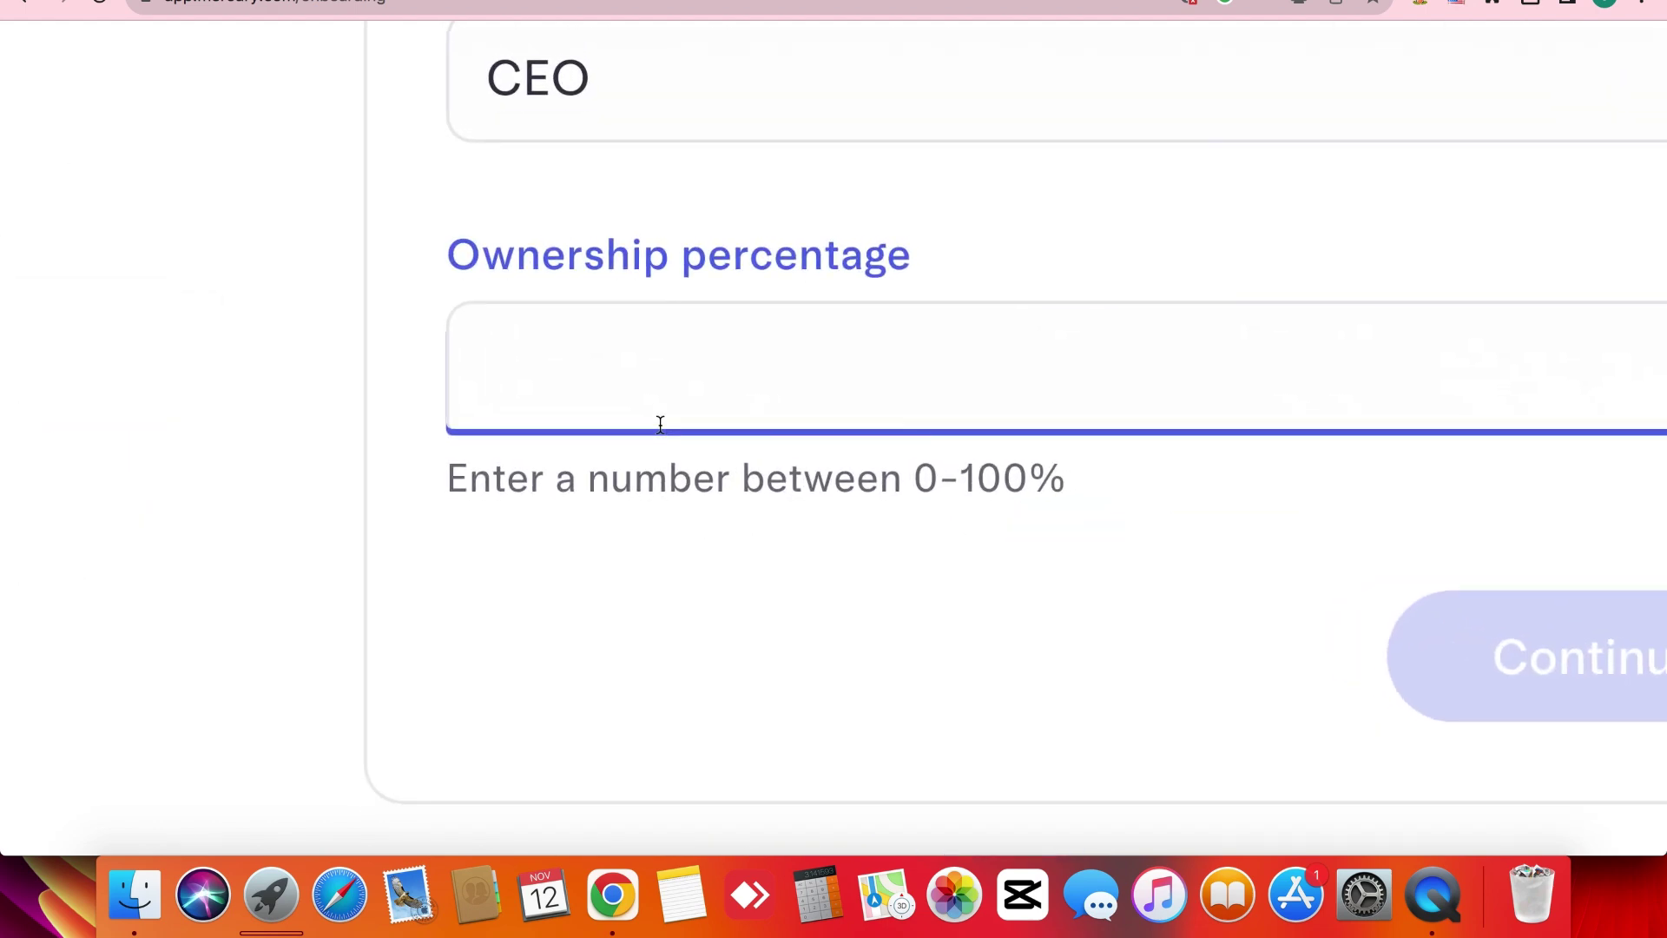
type("50")
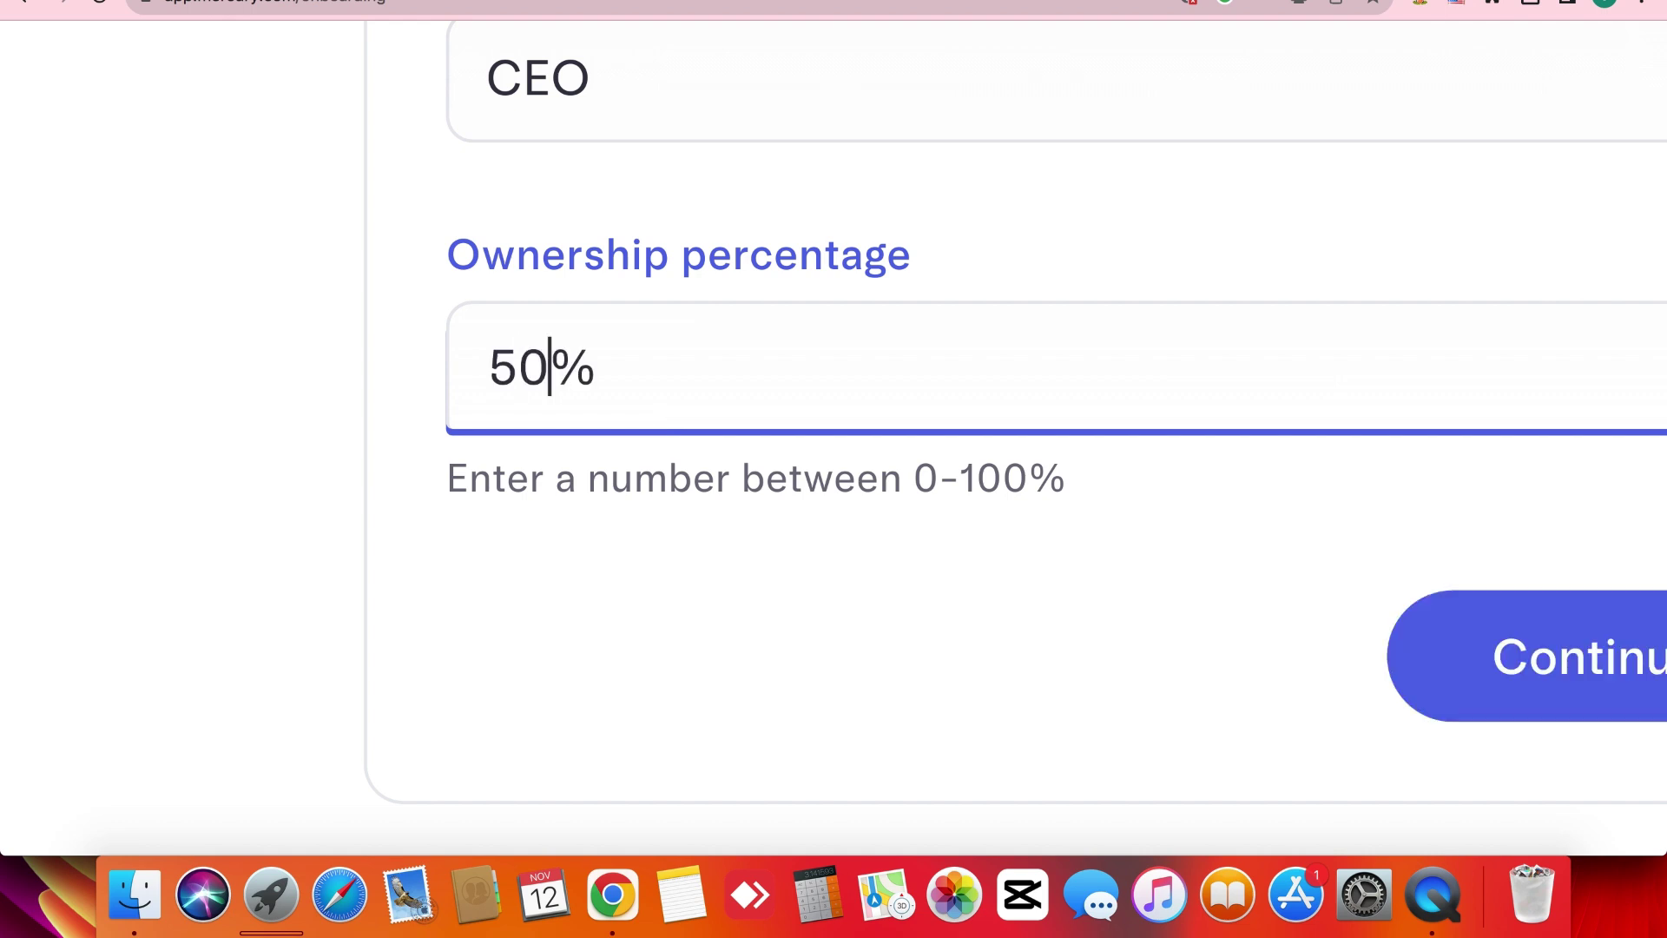
key("BackSpace")
key("BackSpace")
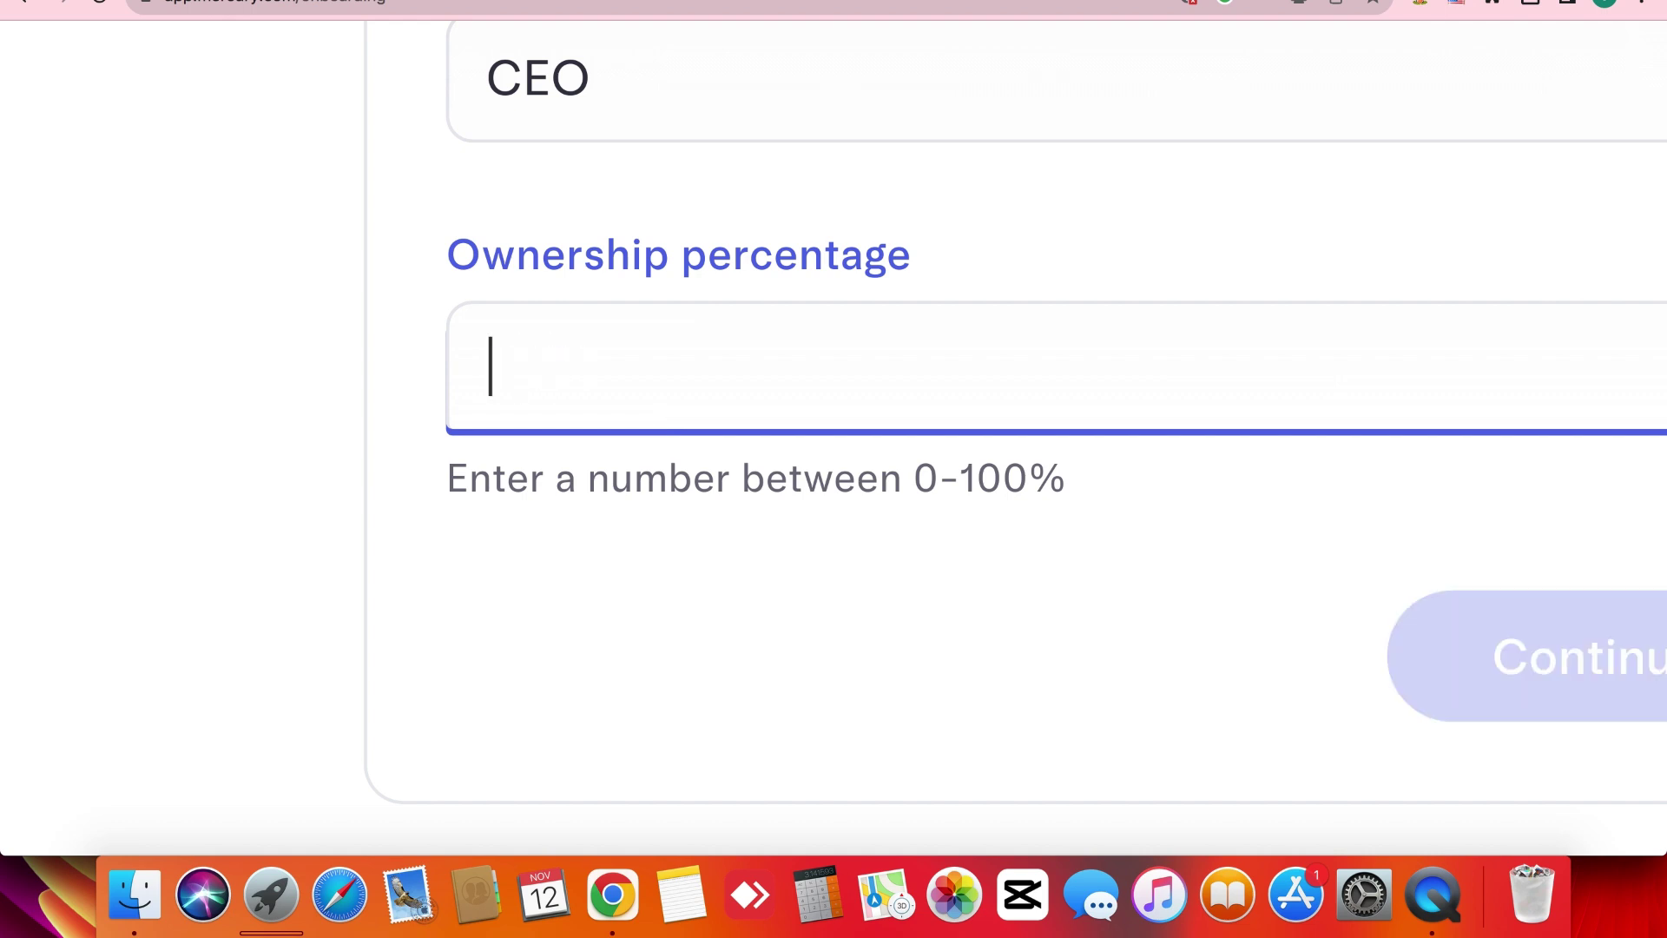
type("70")
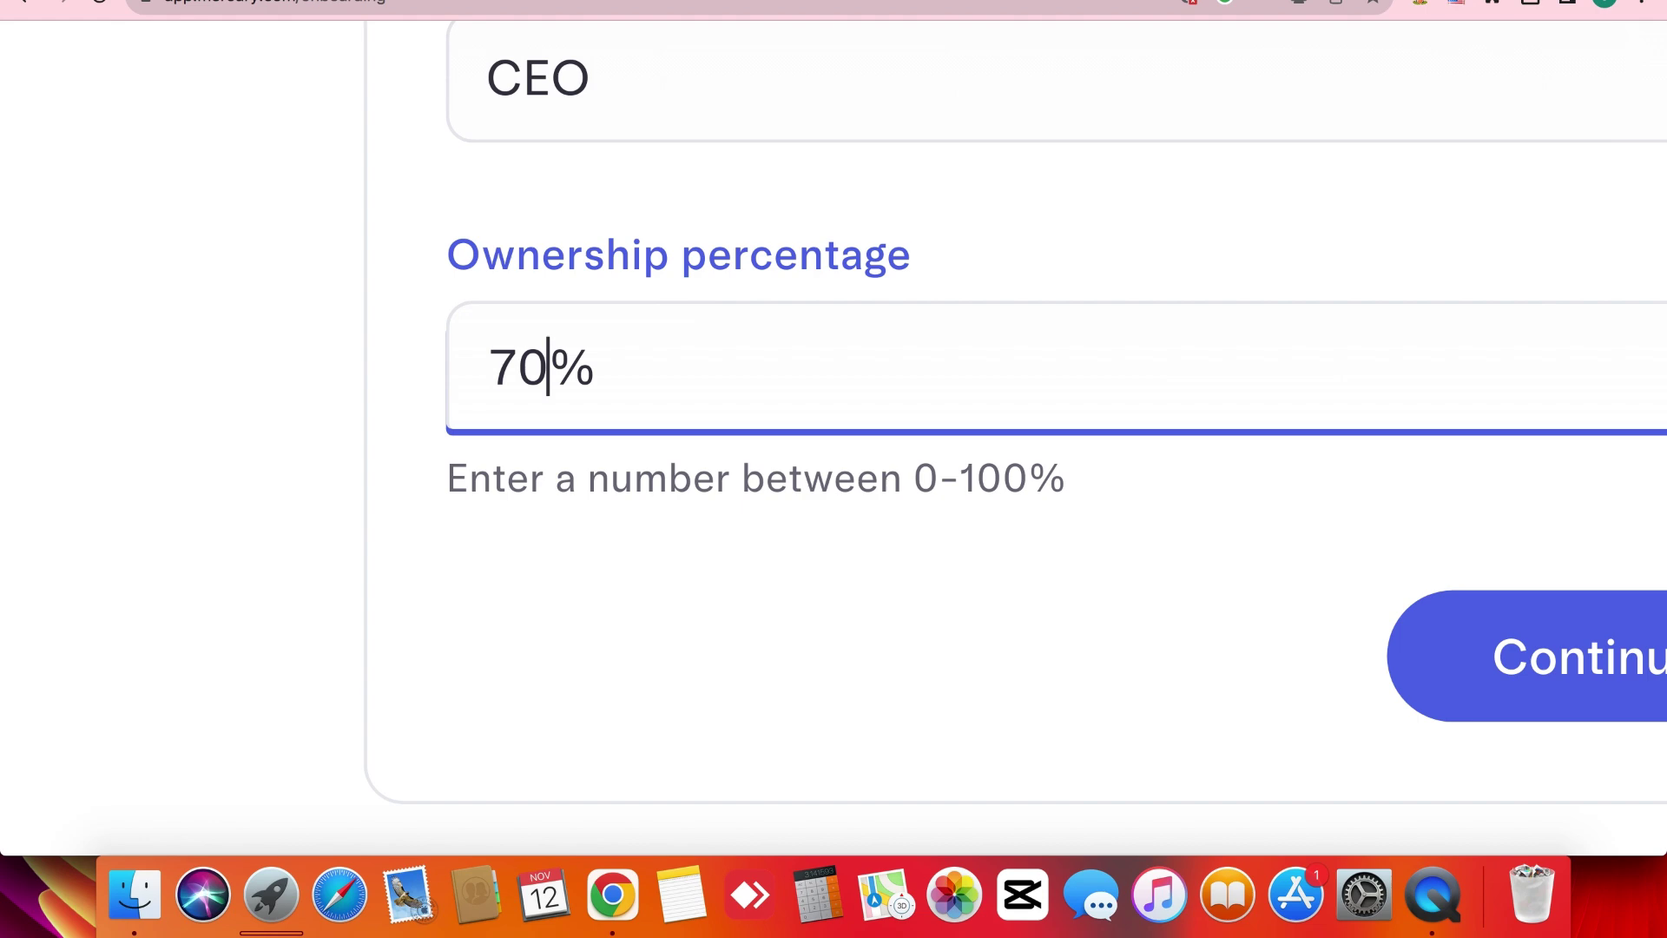
key("BackSpace")
key("BackSpace")
type("100")
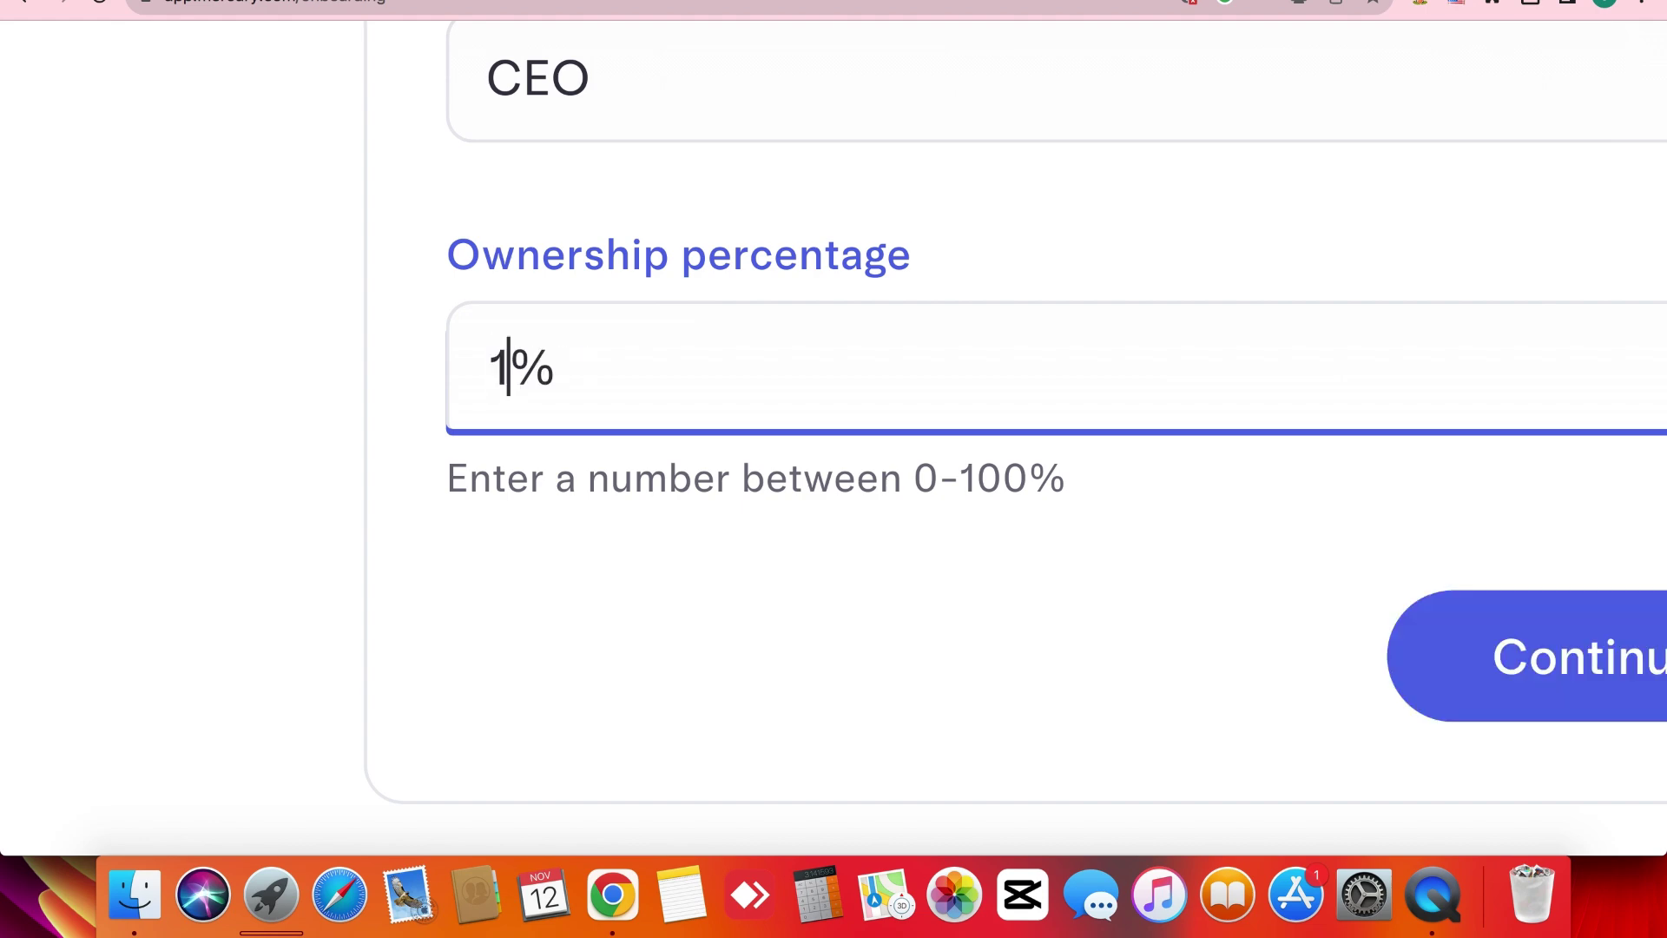
left_click(503, 665)
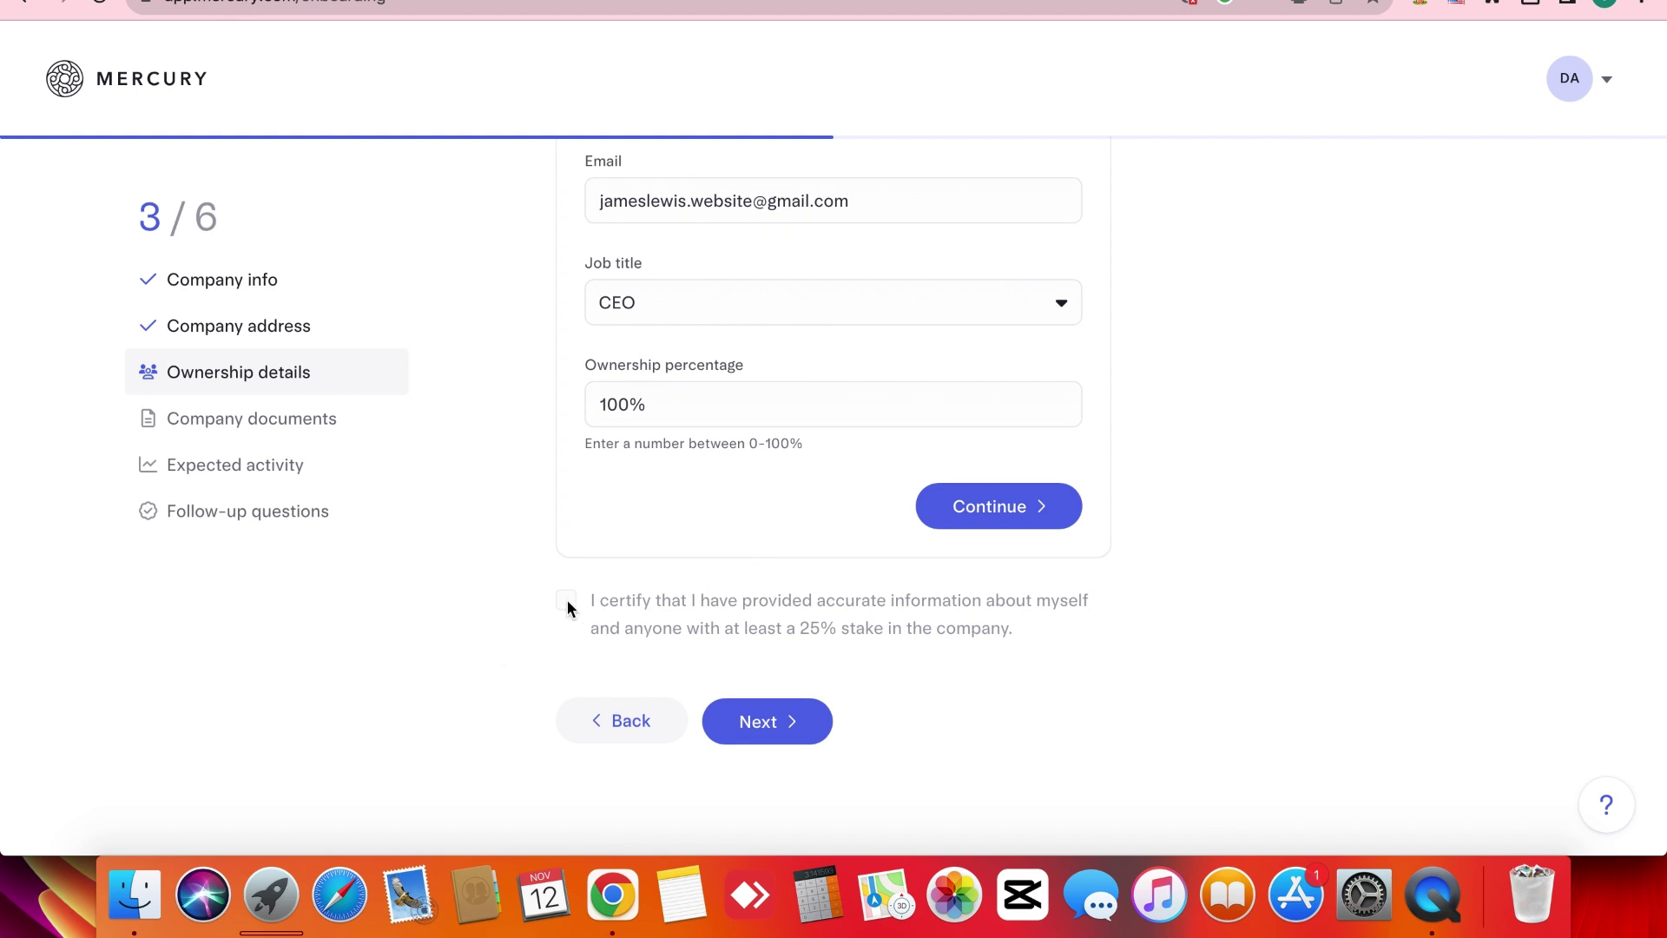
Open the owner's personal details and set citizenship status to Non-Resident.
left_click(977, 502)
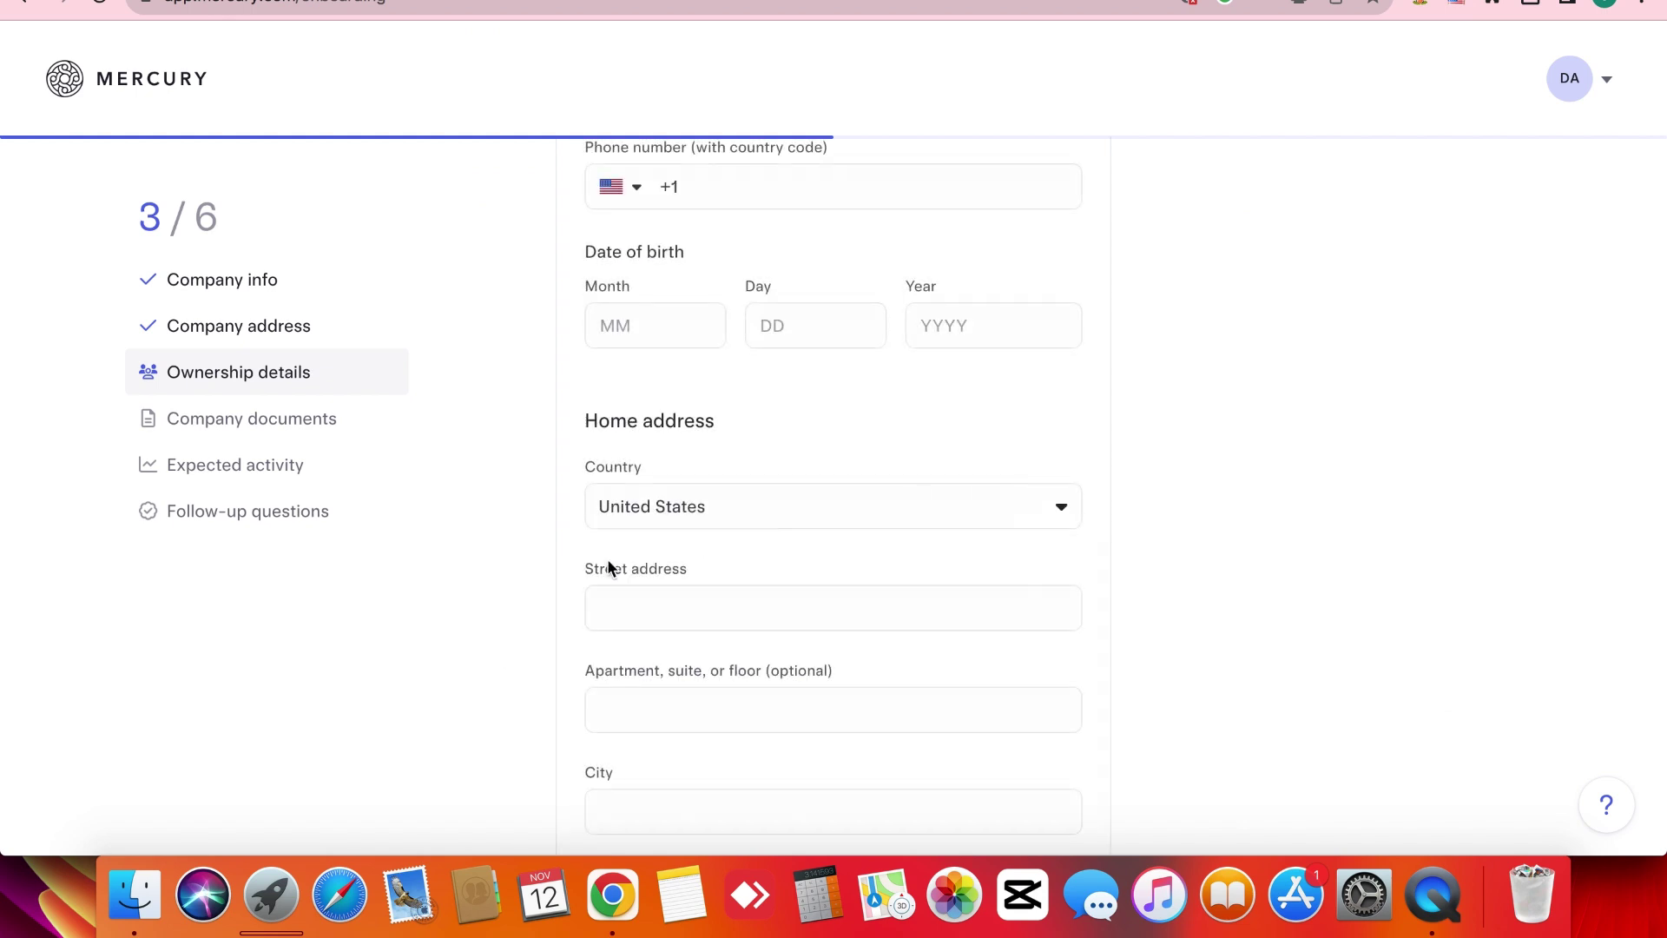
scroll(539, 572, "up", 2)
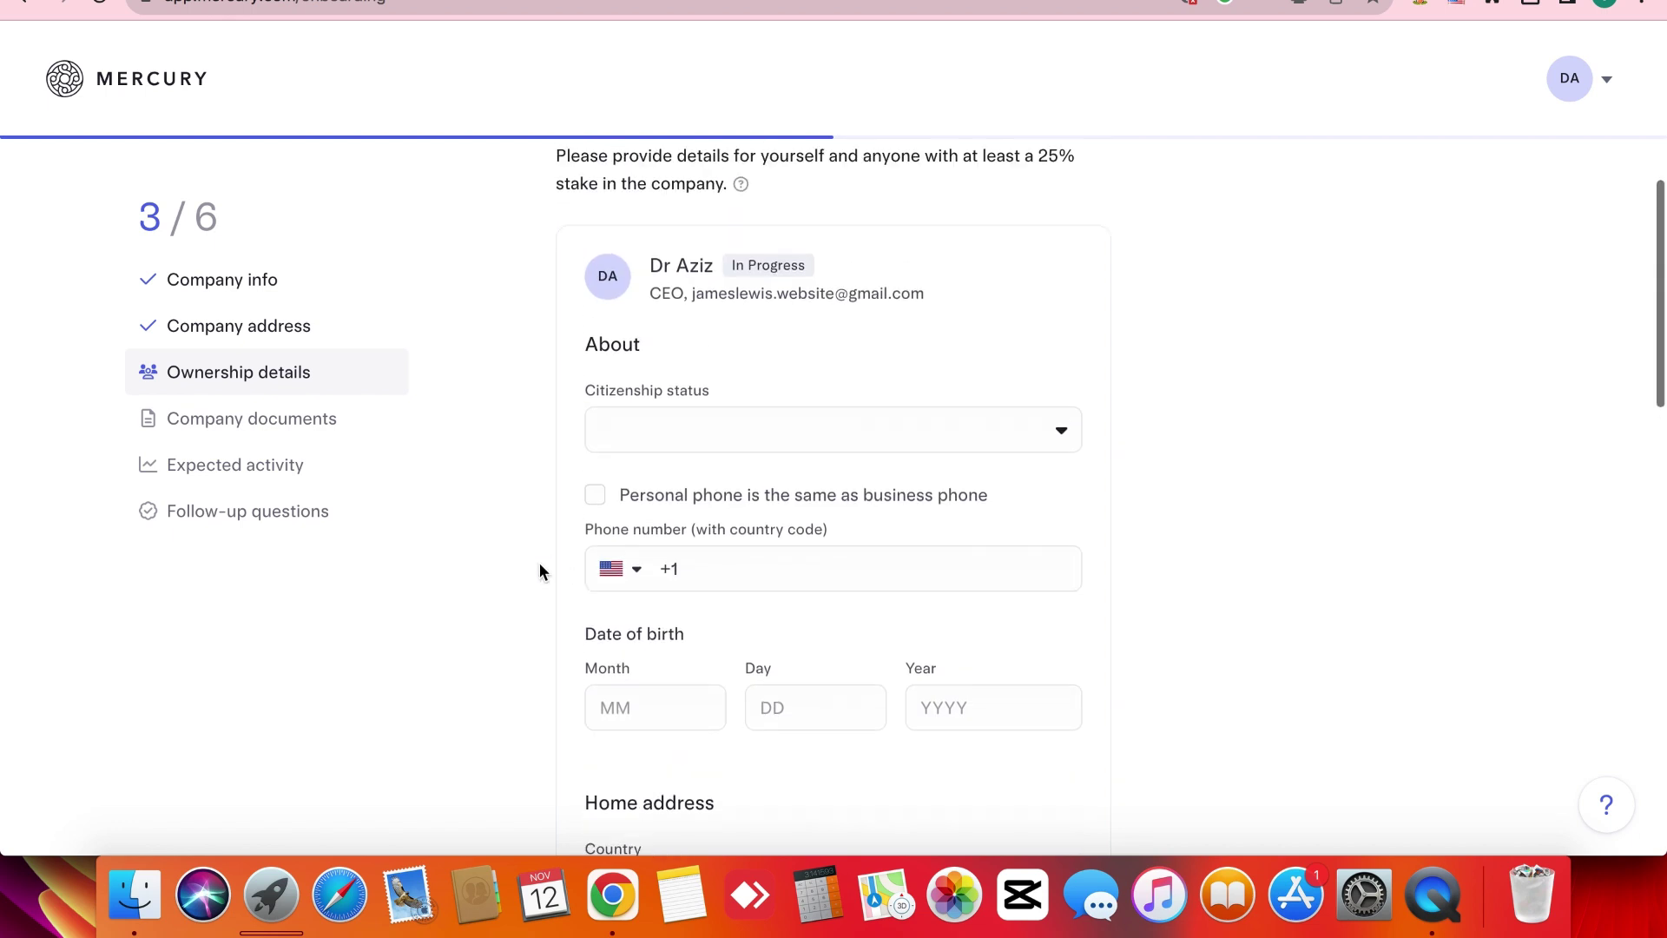
left_click(587, 389)
double_click(589, 392)
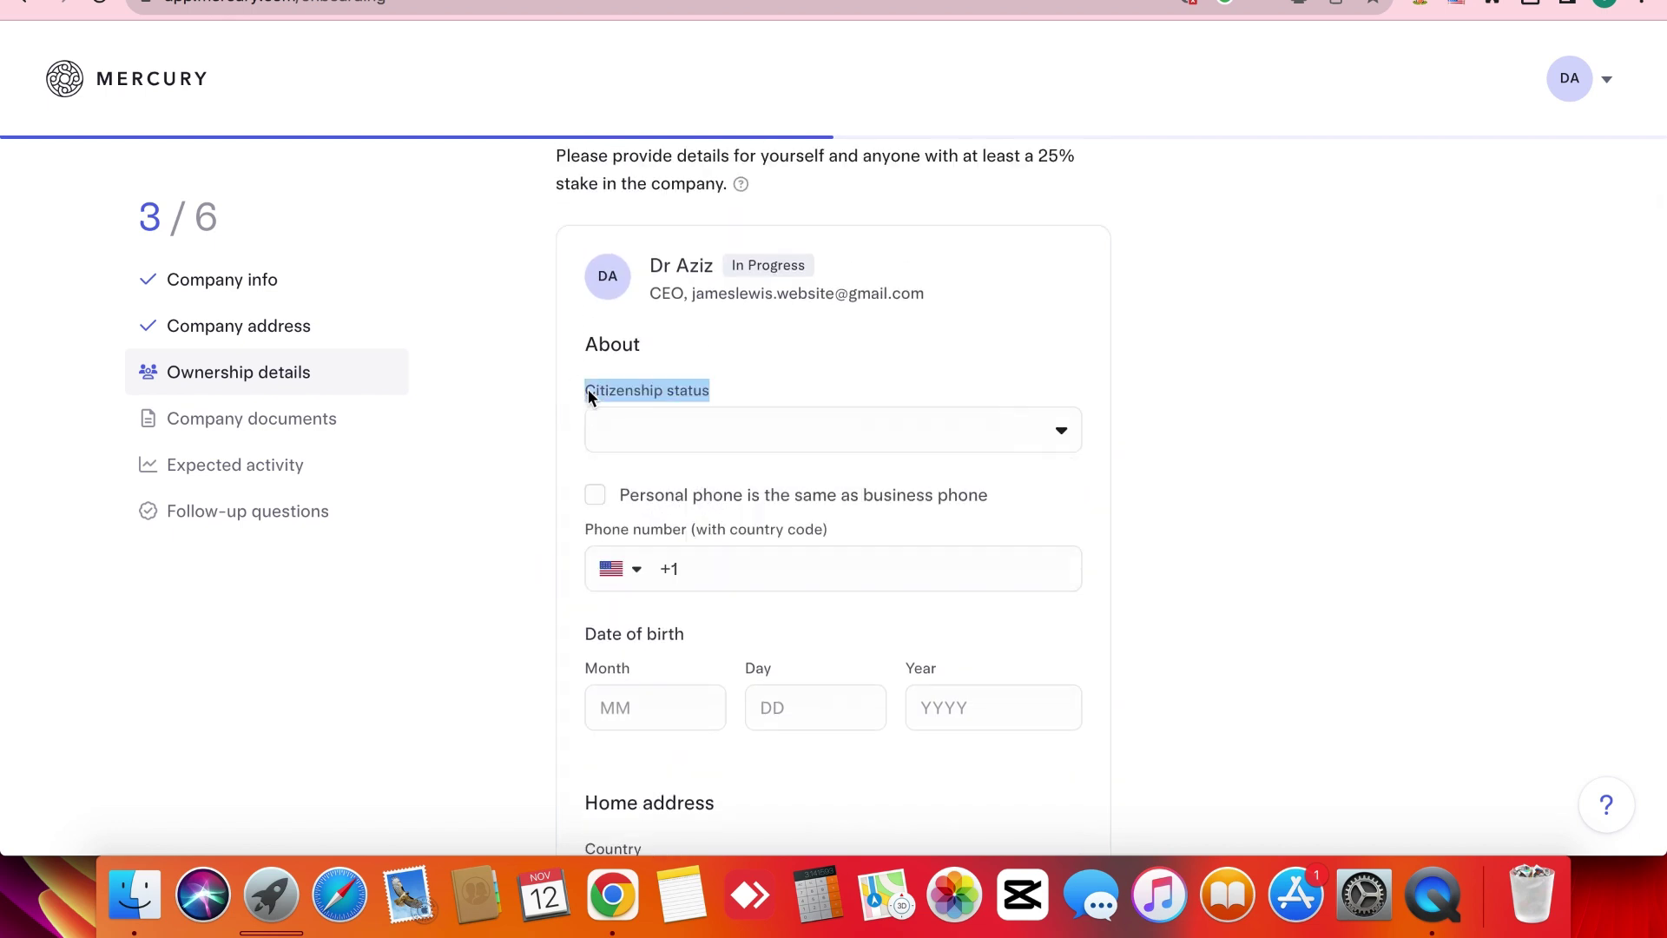
left_click(560, 434)
left_click(650, 415)
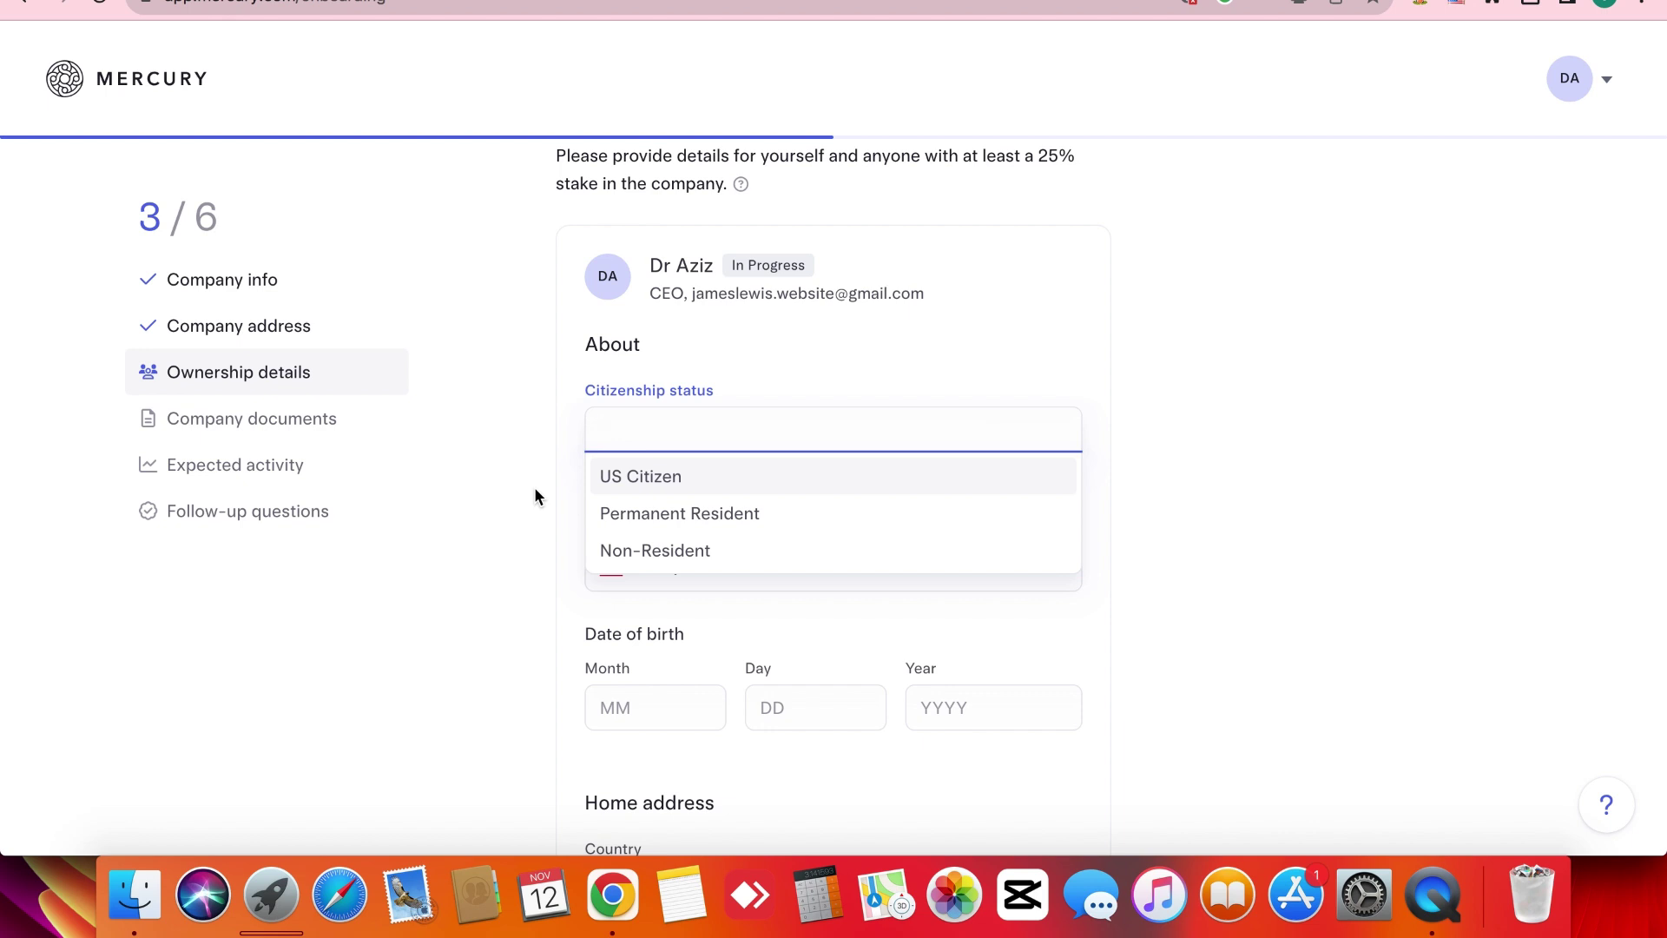
left_click(664, 553)
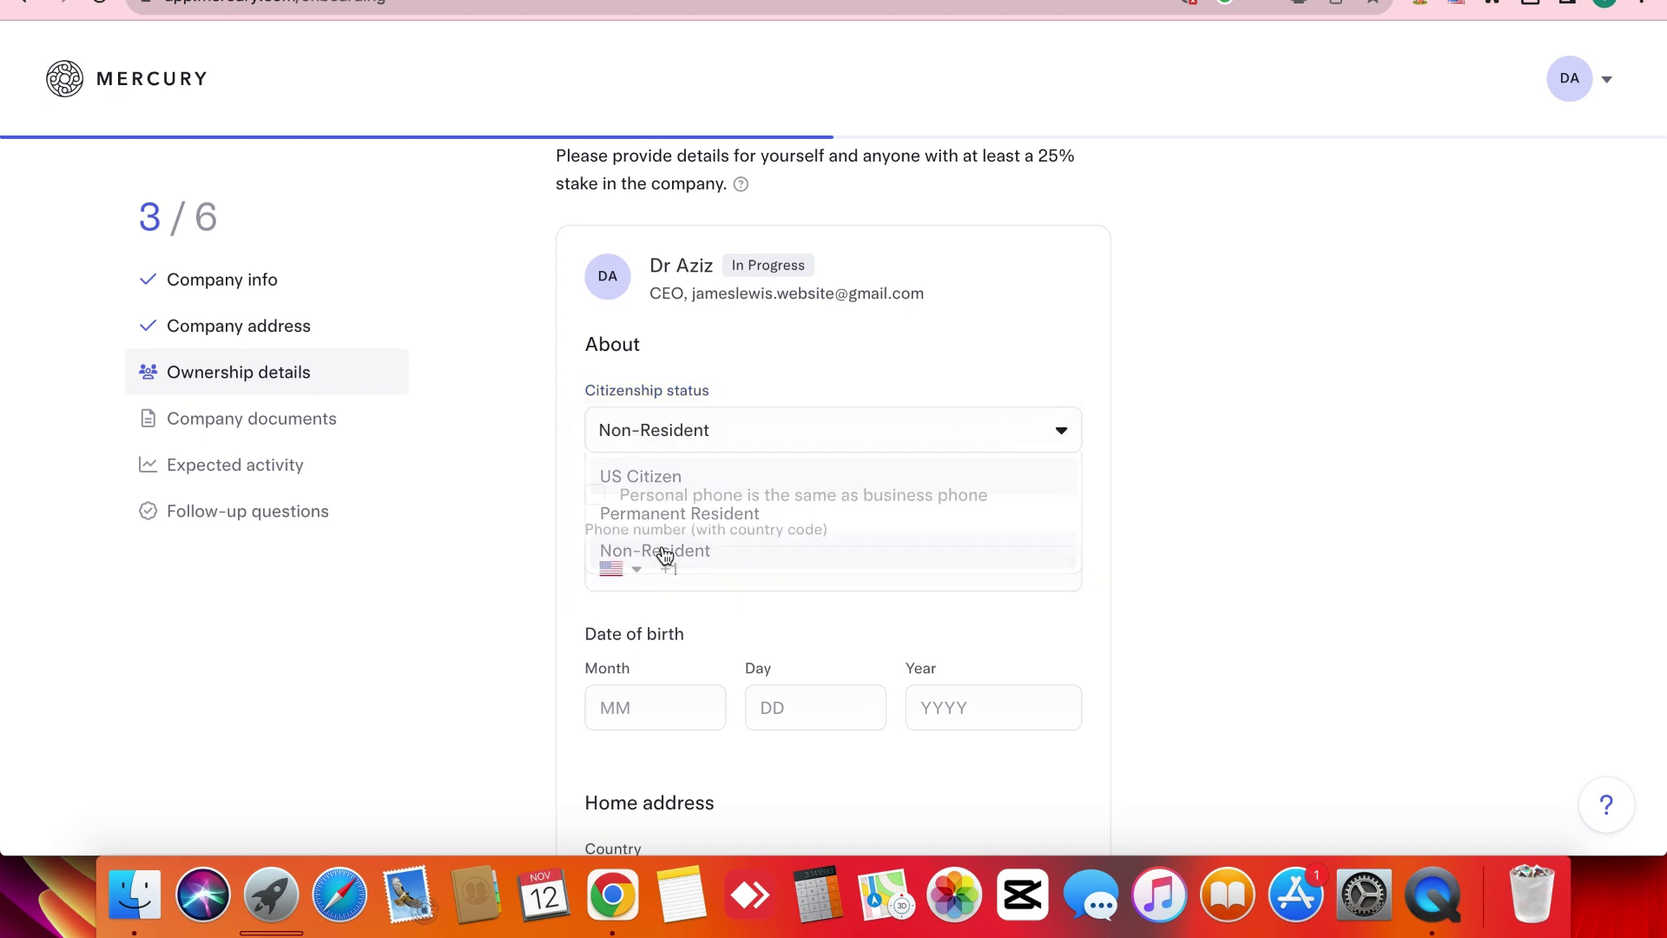
Mark the personal phone as the same as the business phone.
scroll(508, 490, "down", 7)
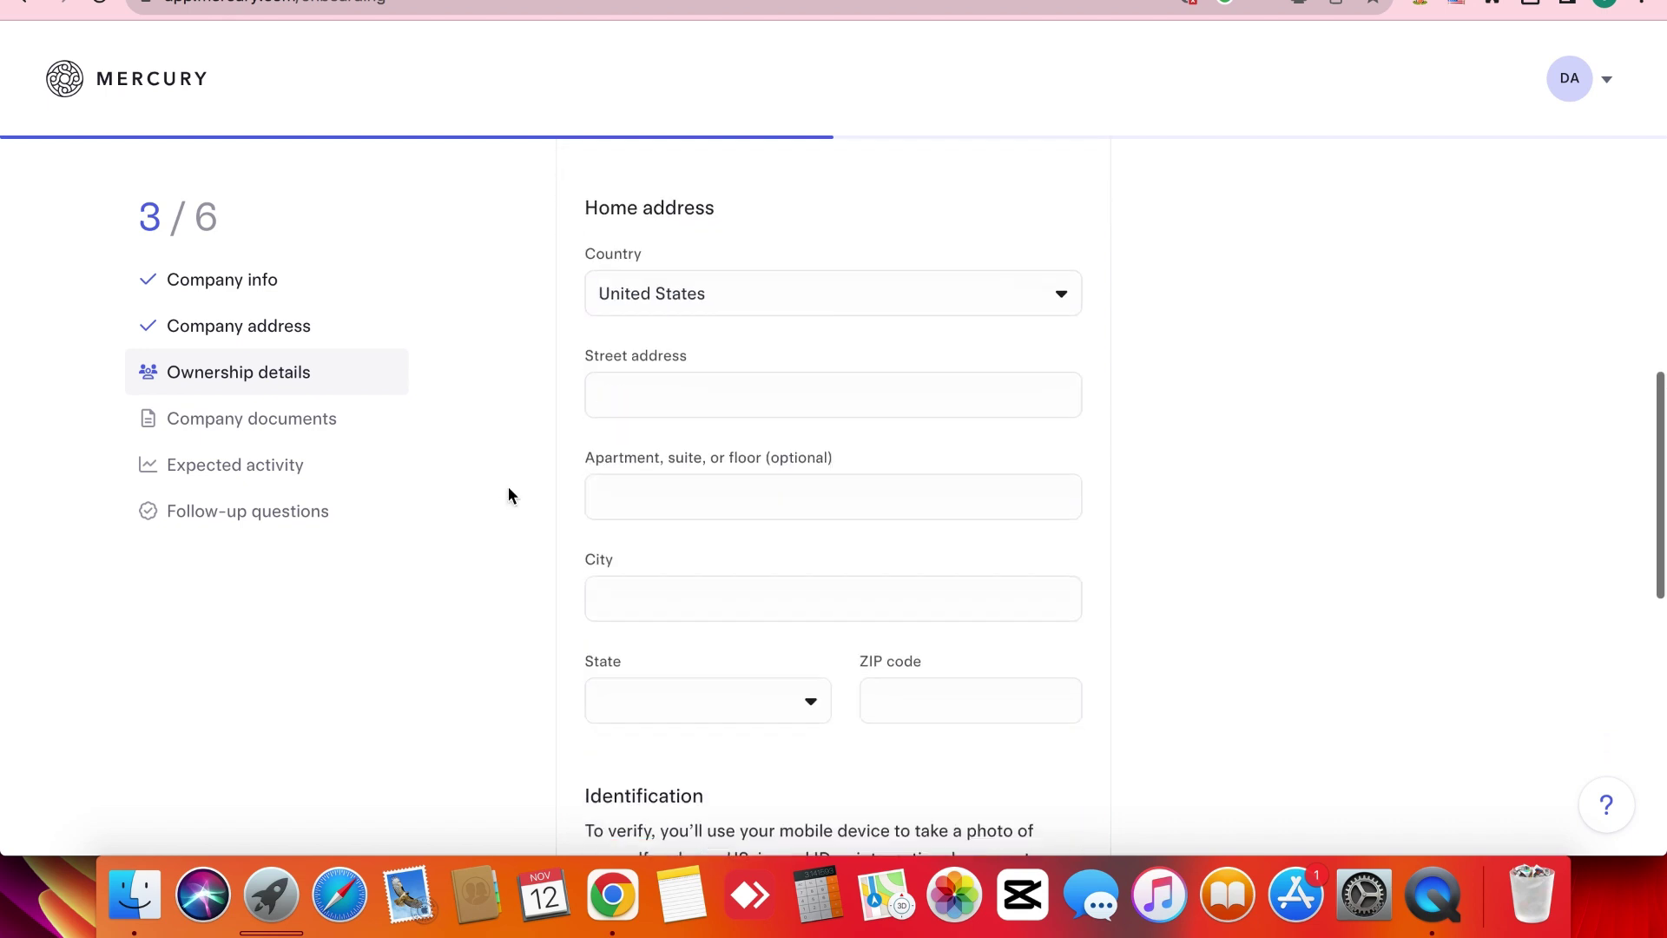
scroll(508, 490, "down", 3)
scroll(508, 491, "down", 5)
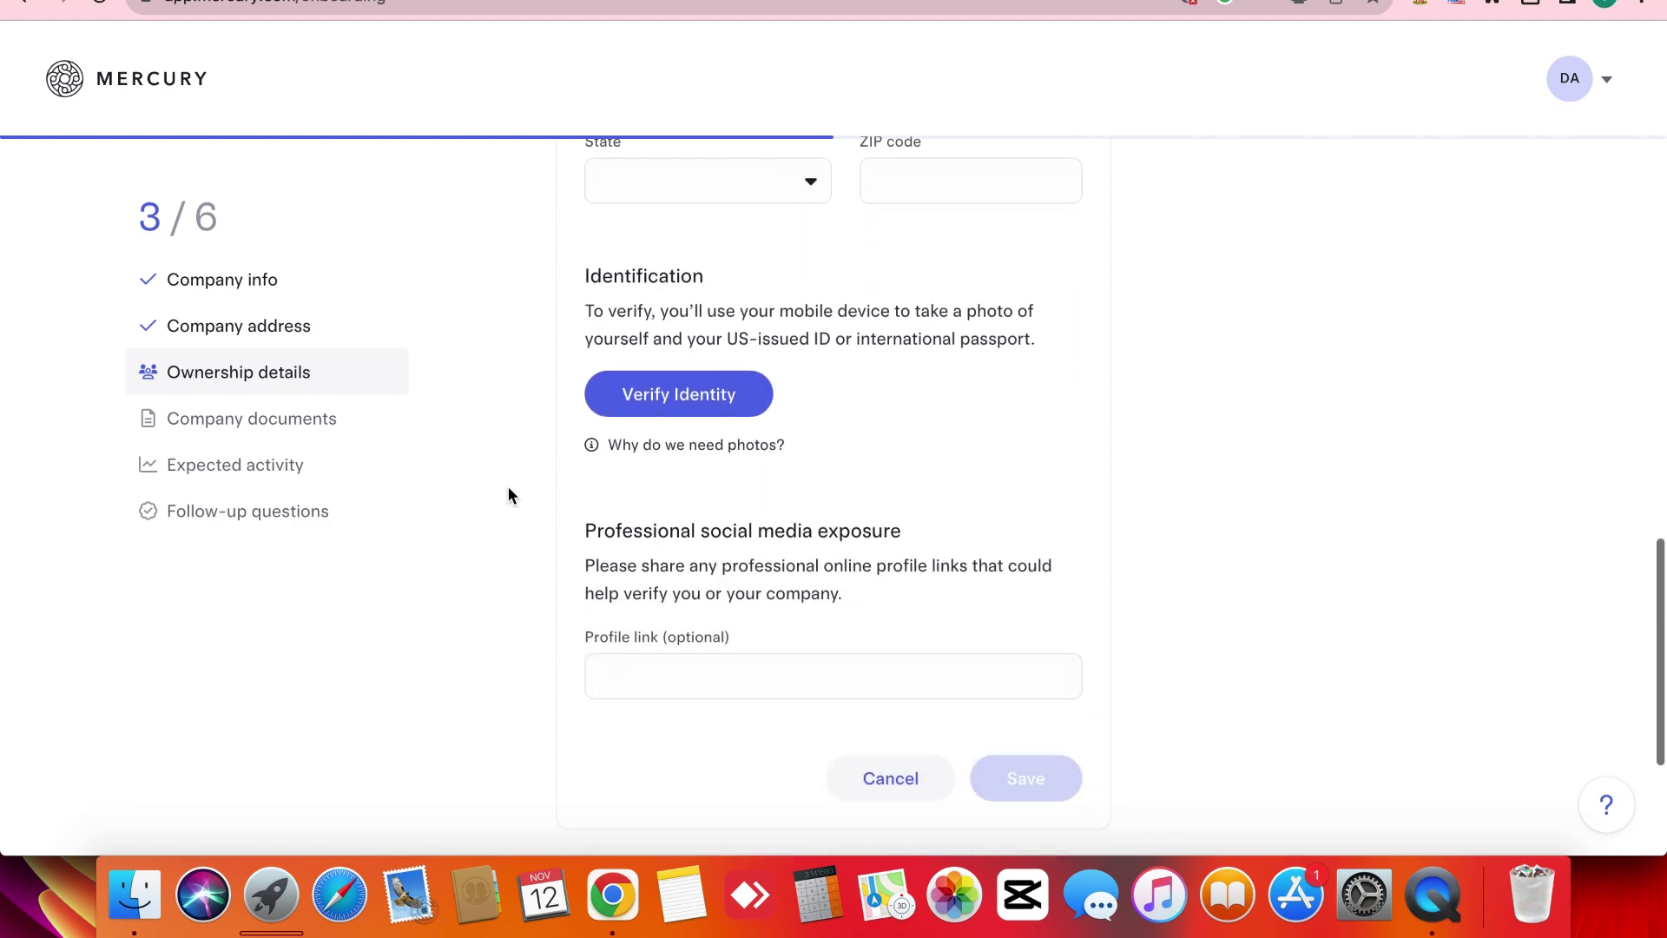
scroll(507, 491, "up", 3)
scroll(508, 488, "up", 10)
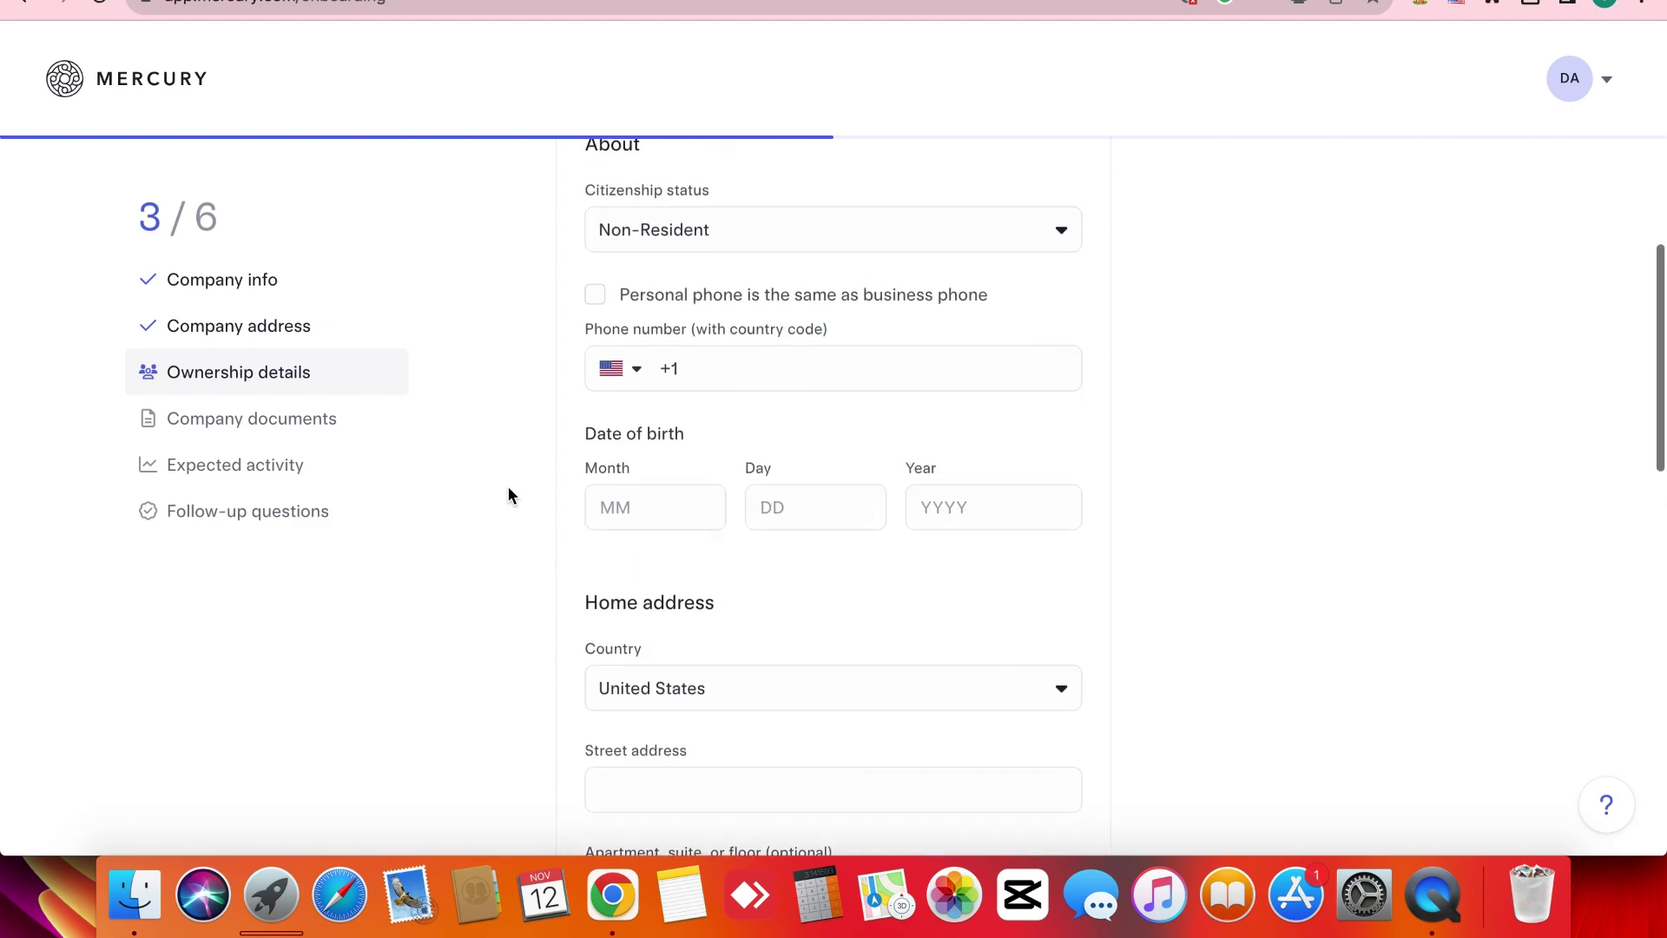
scroll(508, 491, "up", 2)
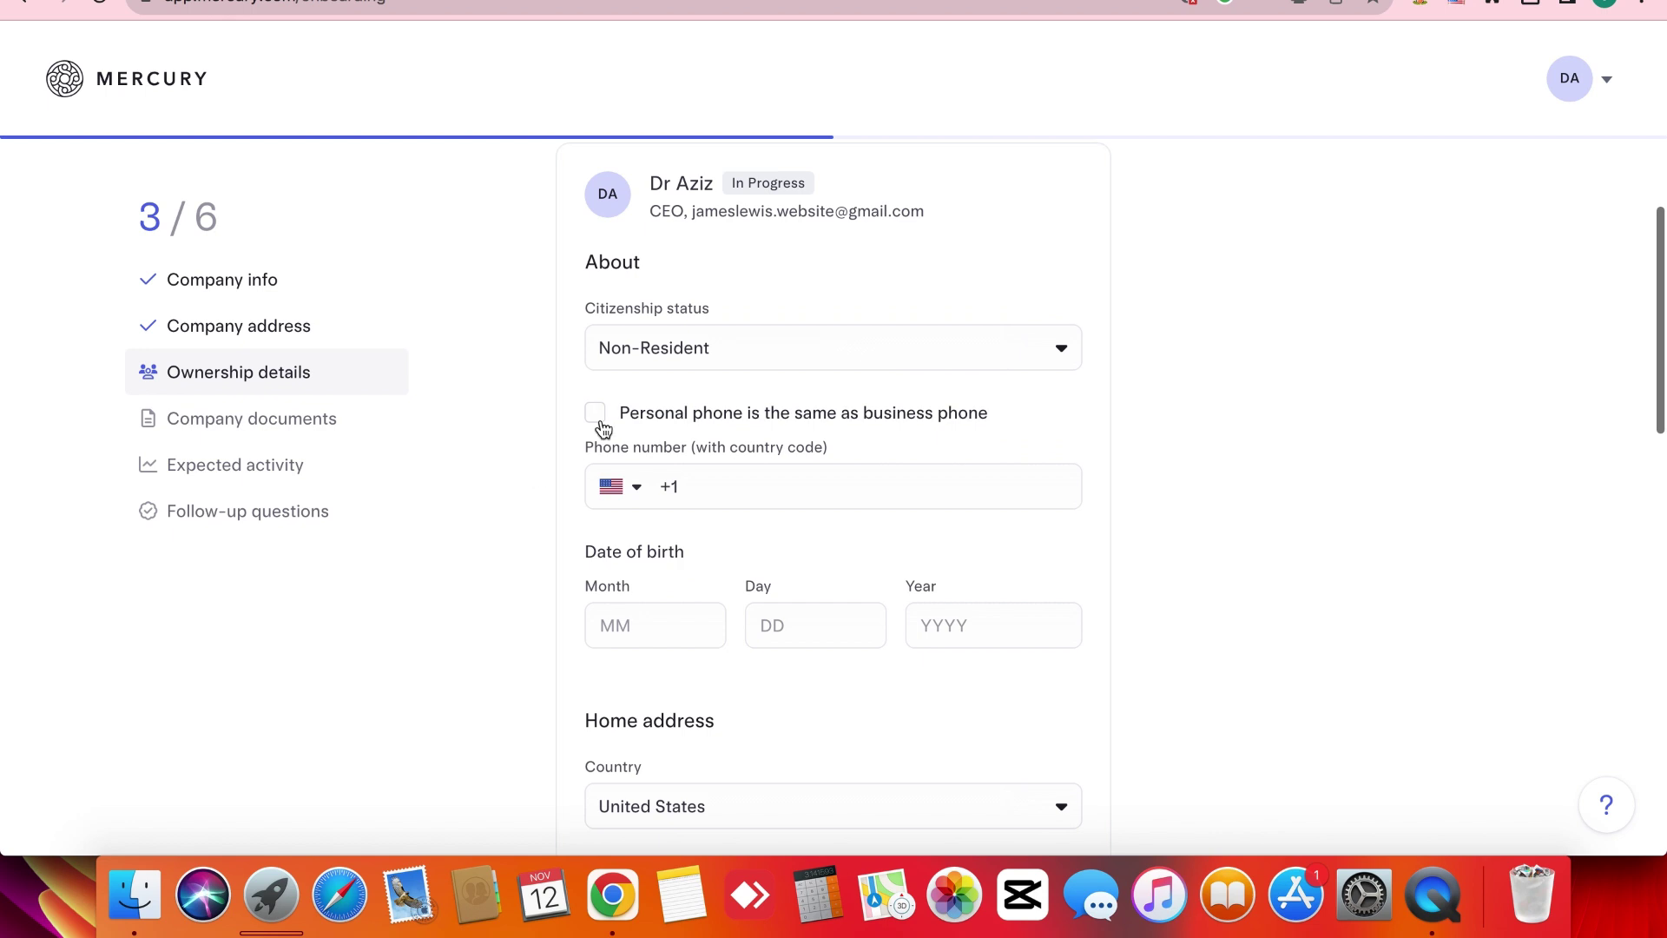
left_click(596, 413)
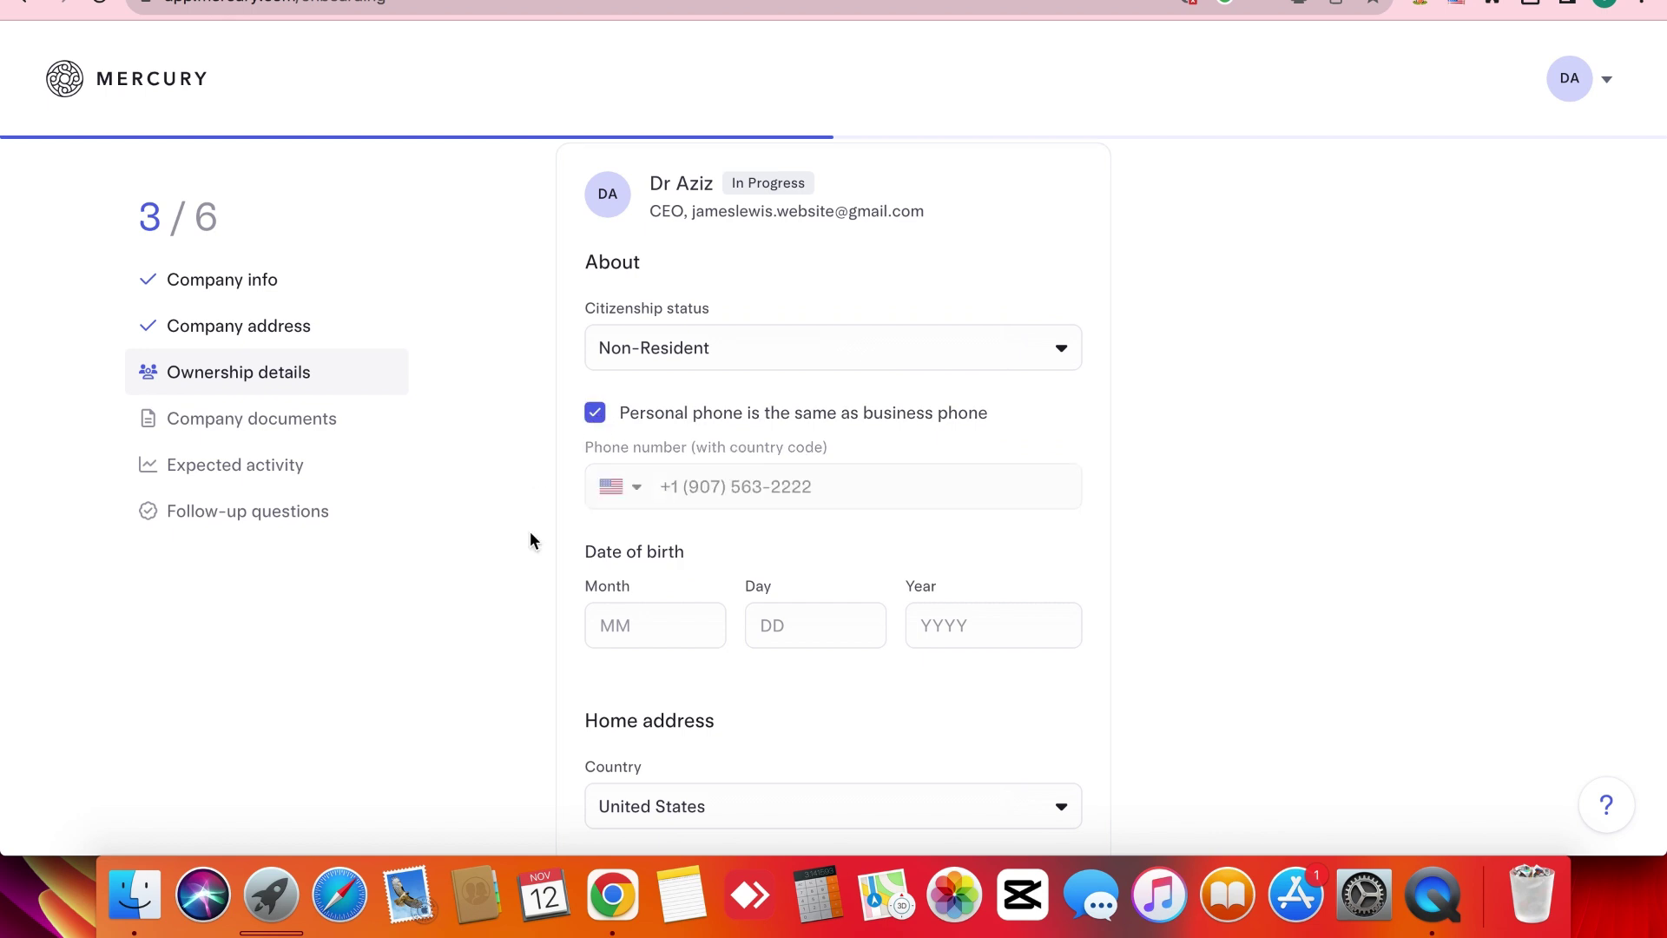
left_click(594, 415)
left_click(709, 483)
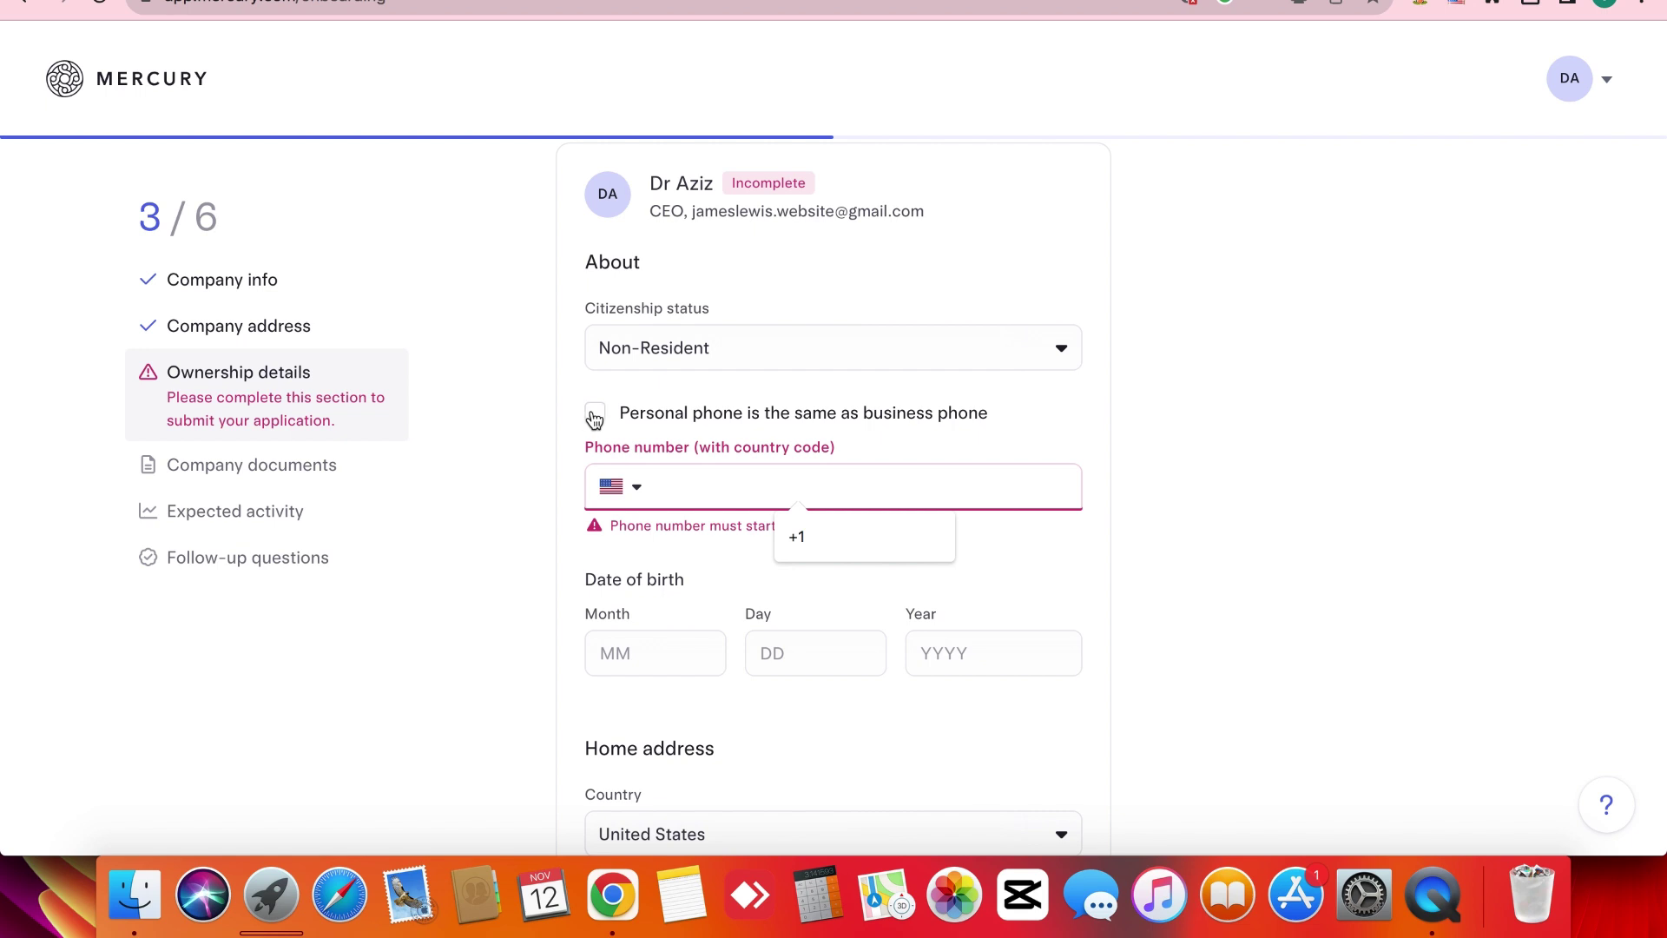
left_click(594, 420)
left_click(594, 417)
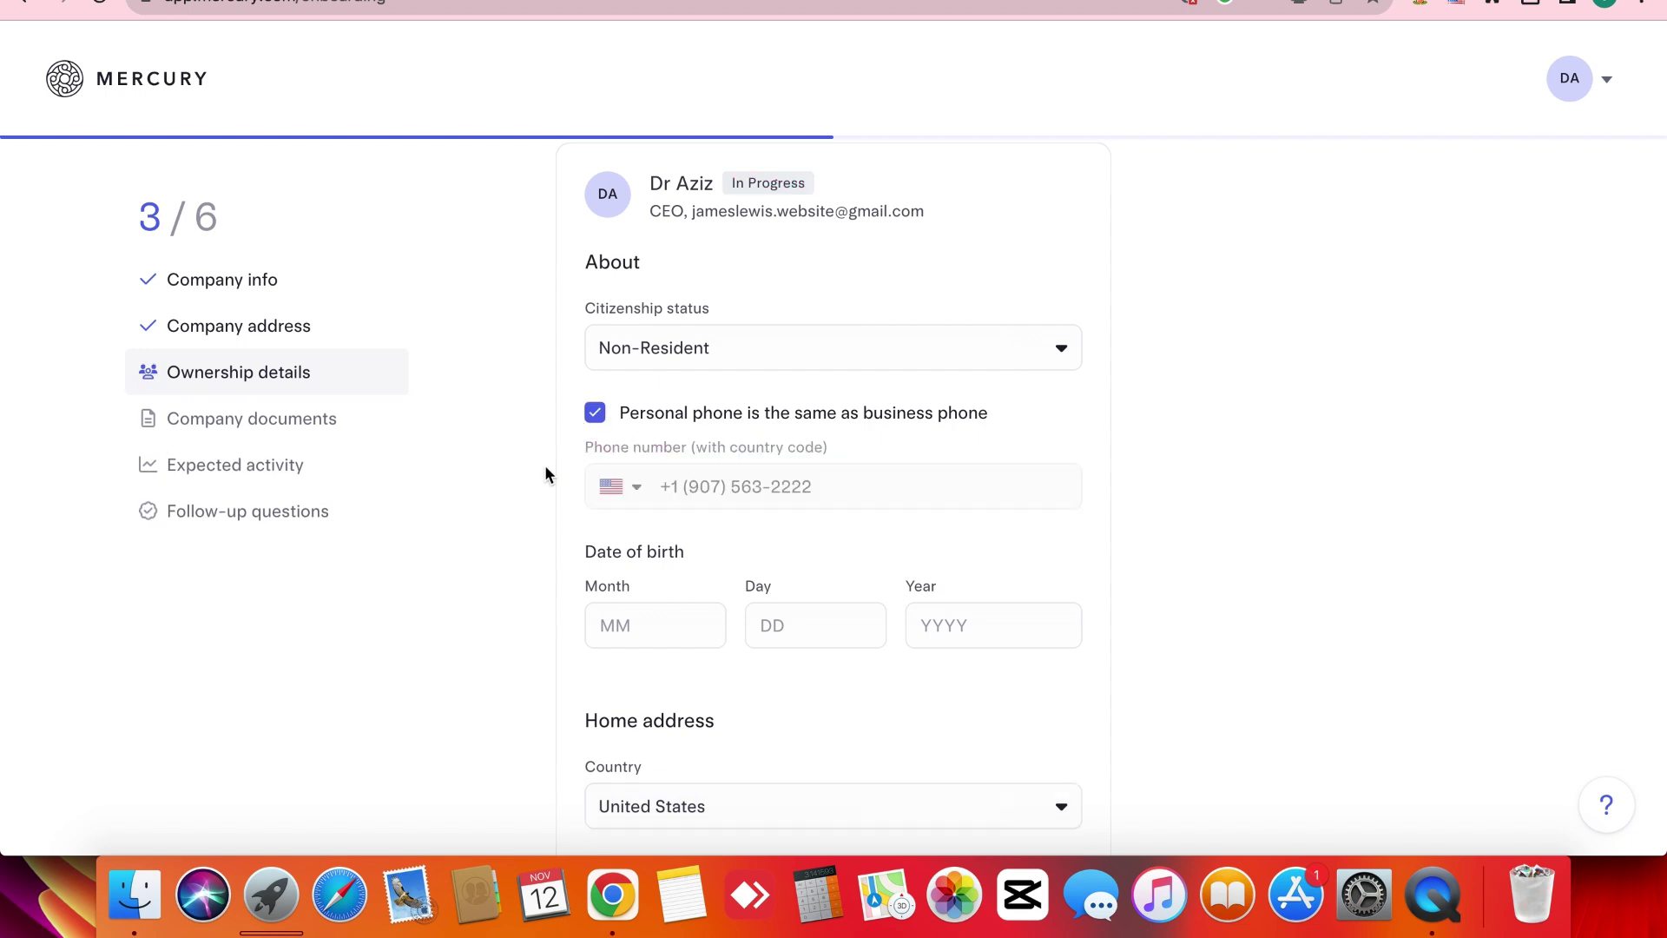
scroll(544, 466, "down", 3)
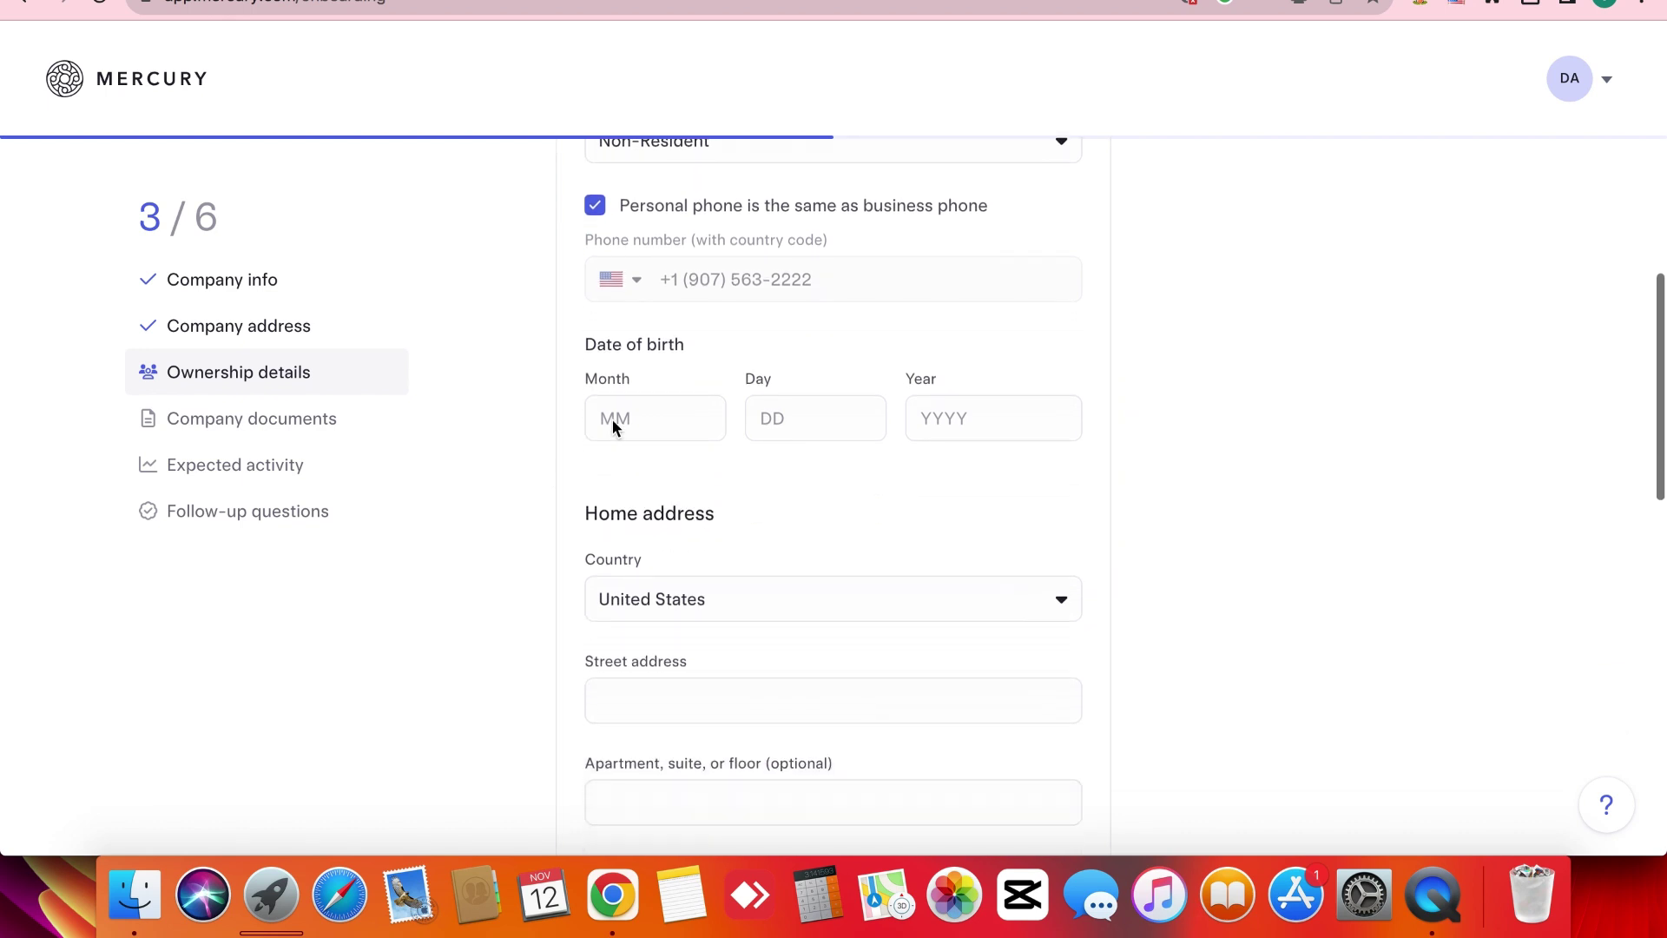
left_click(621, 419)
scroll(535, 417, "up", 1)
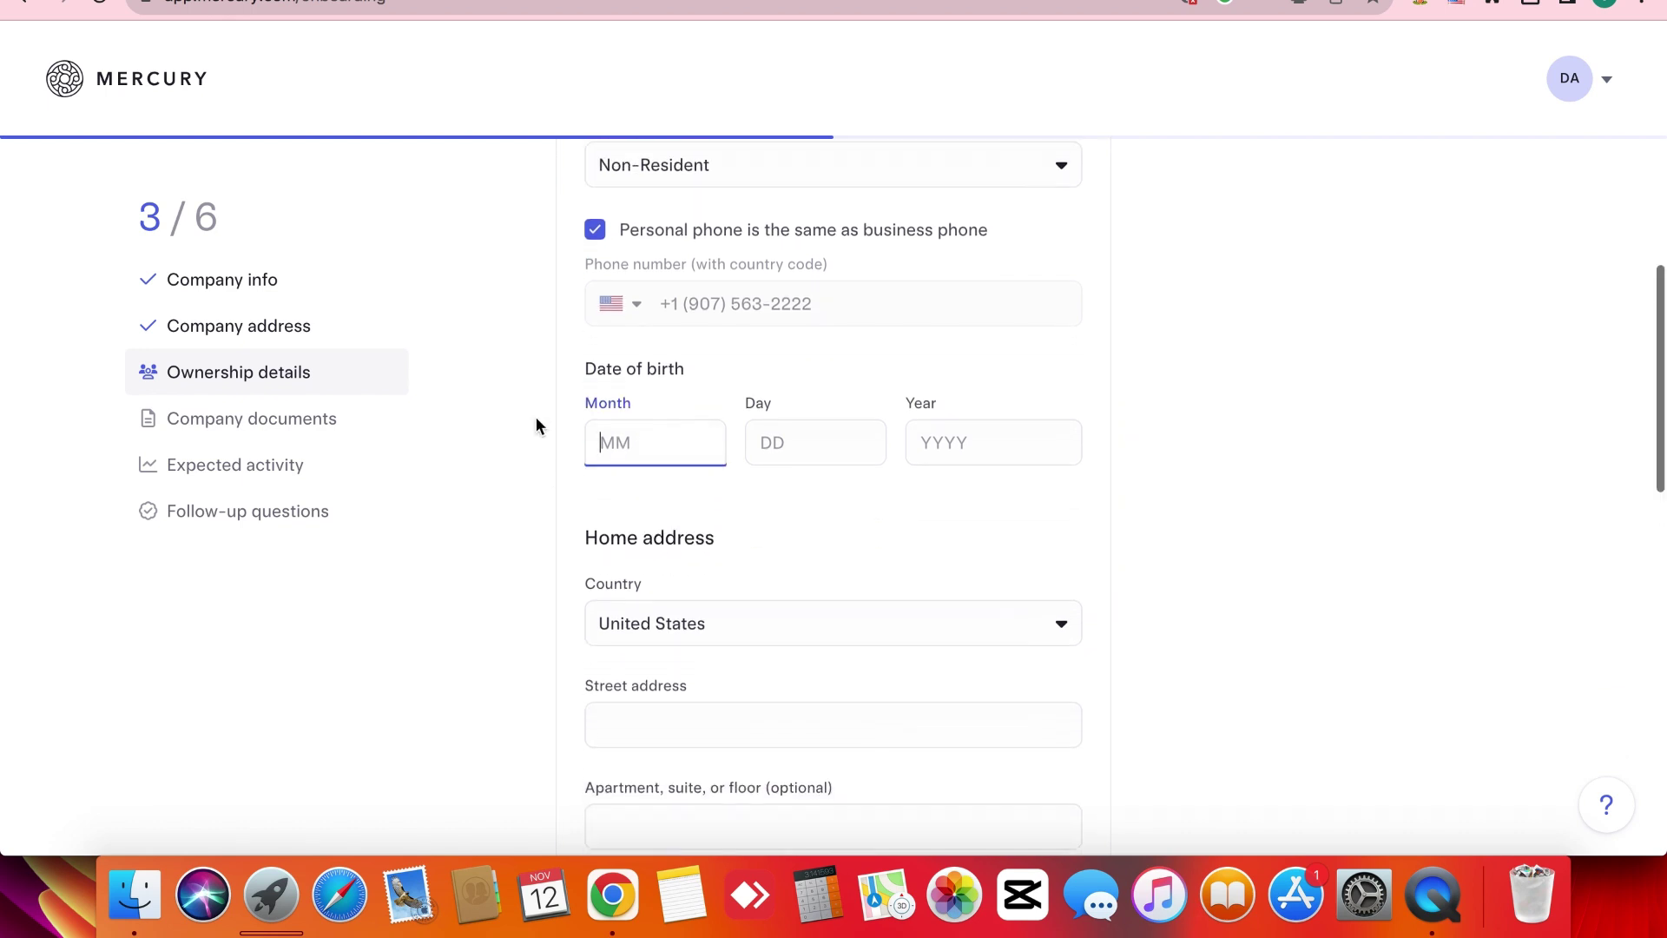
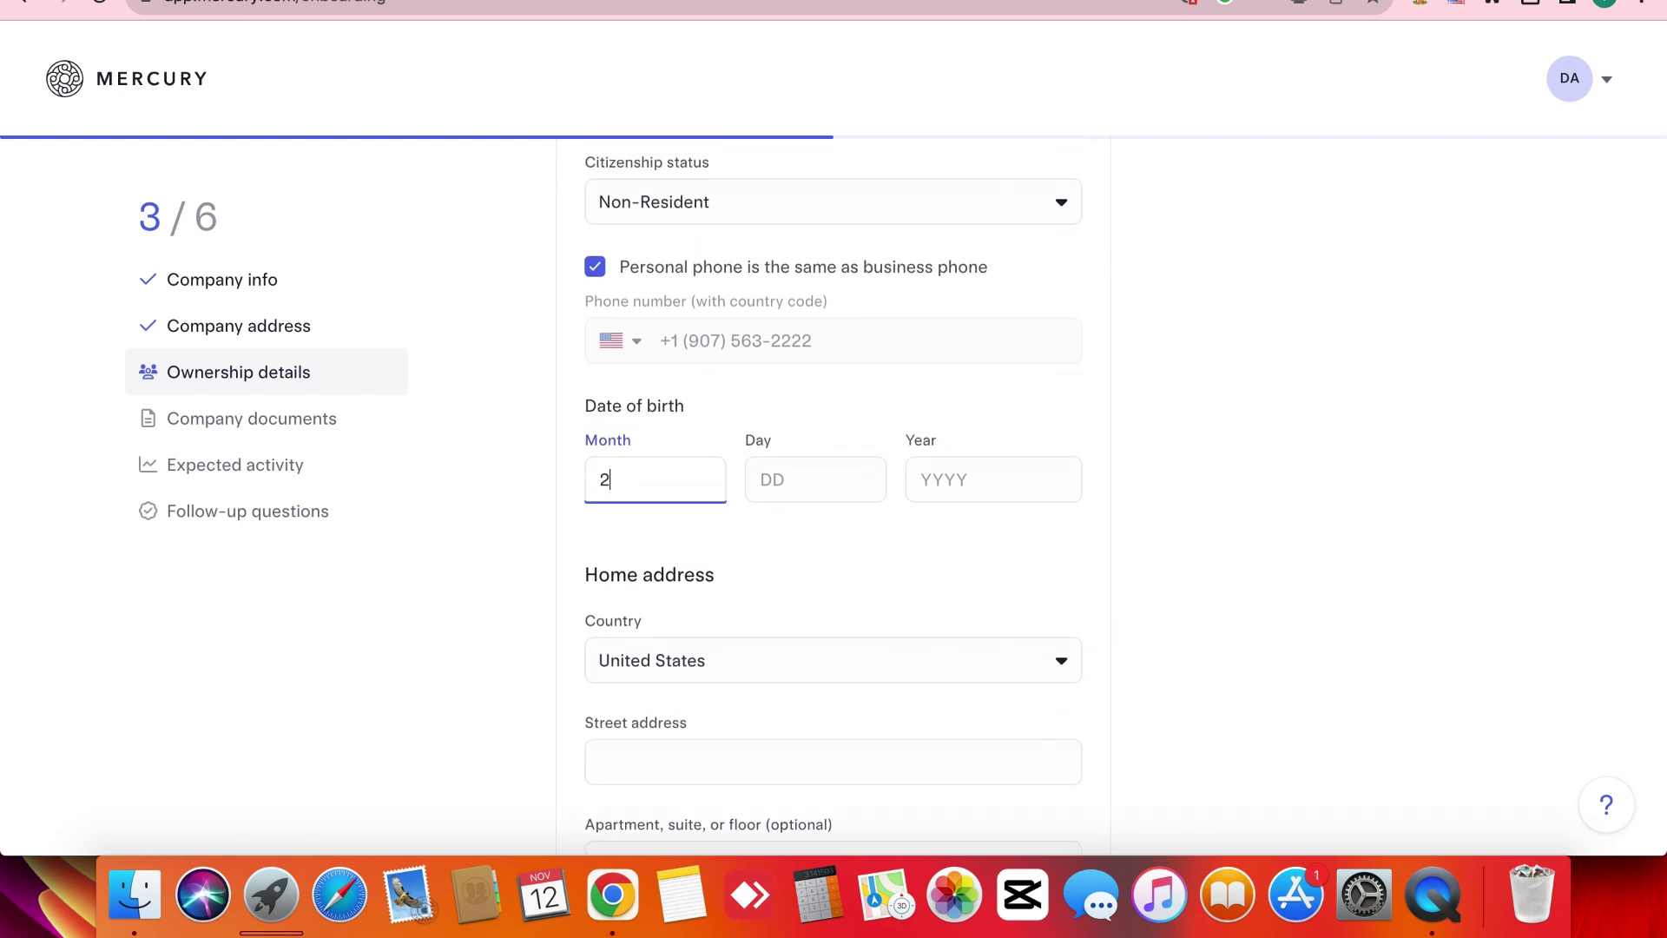
double_click(649, 480)
key("BackSpace")
type("09")
left_click(815, 475)
type("24")
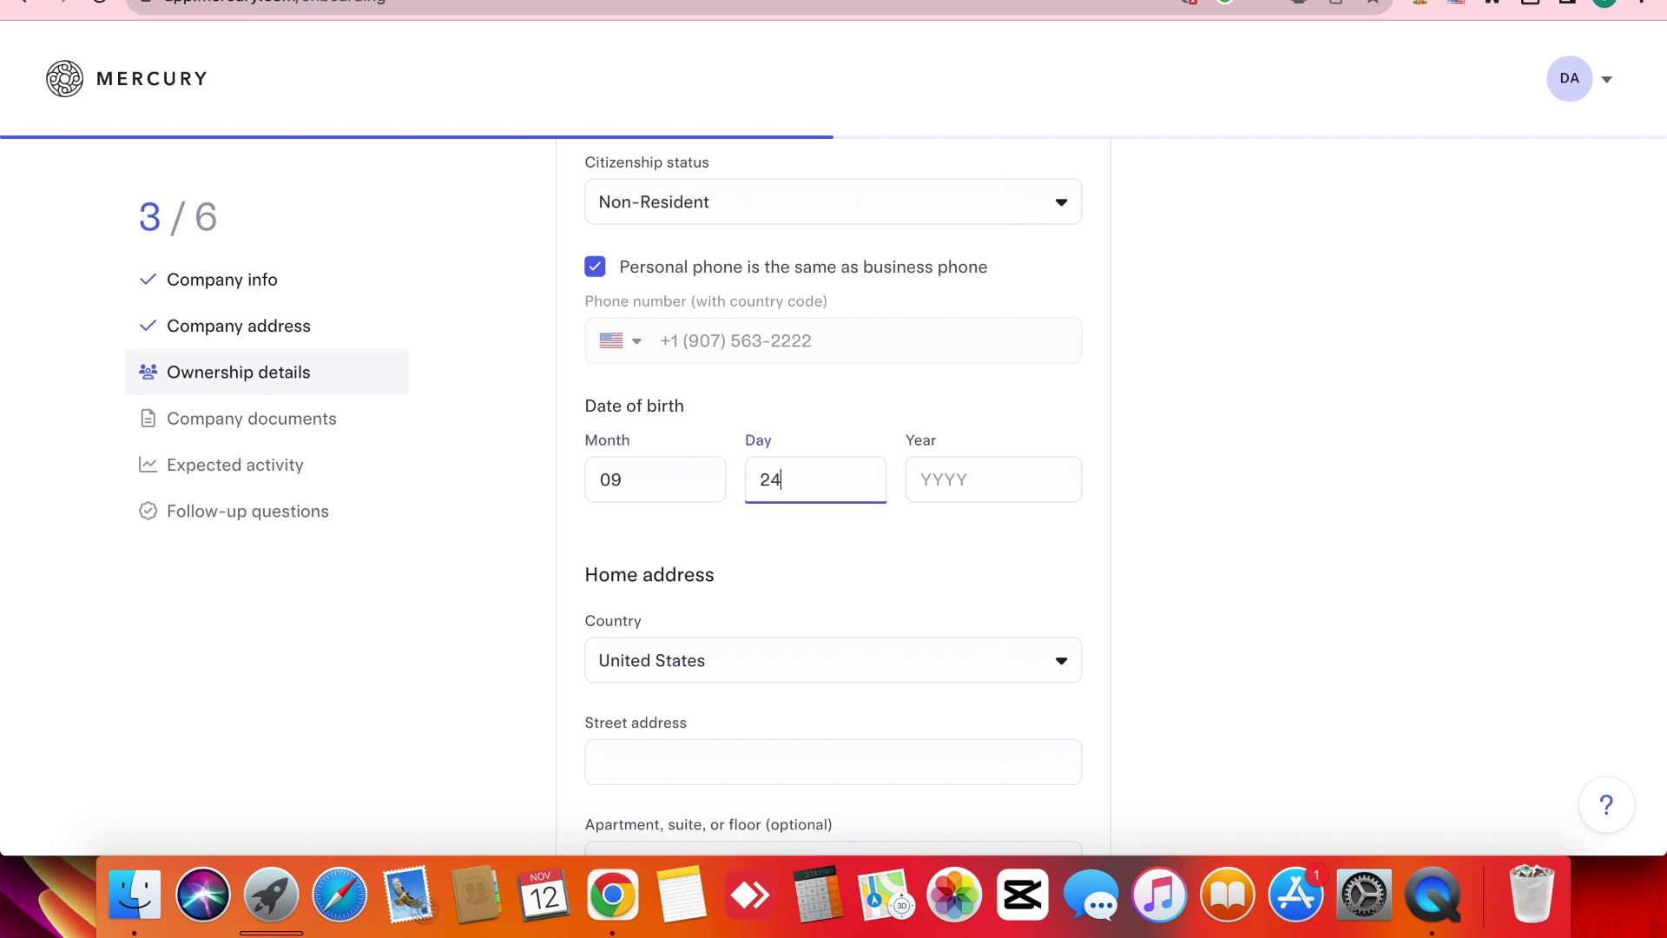
left_click(973, 482)
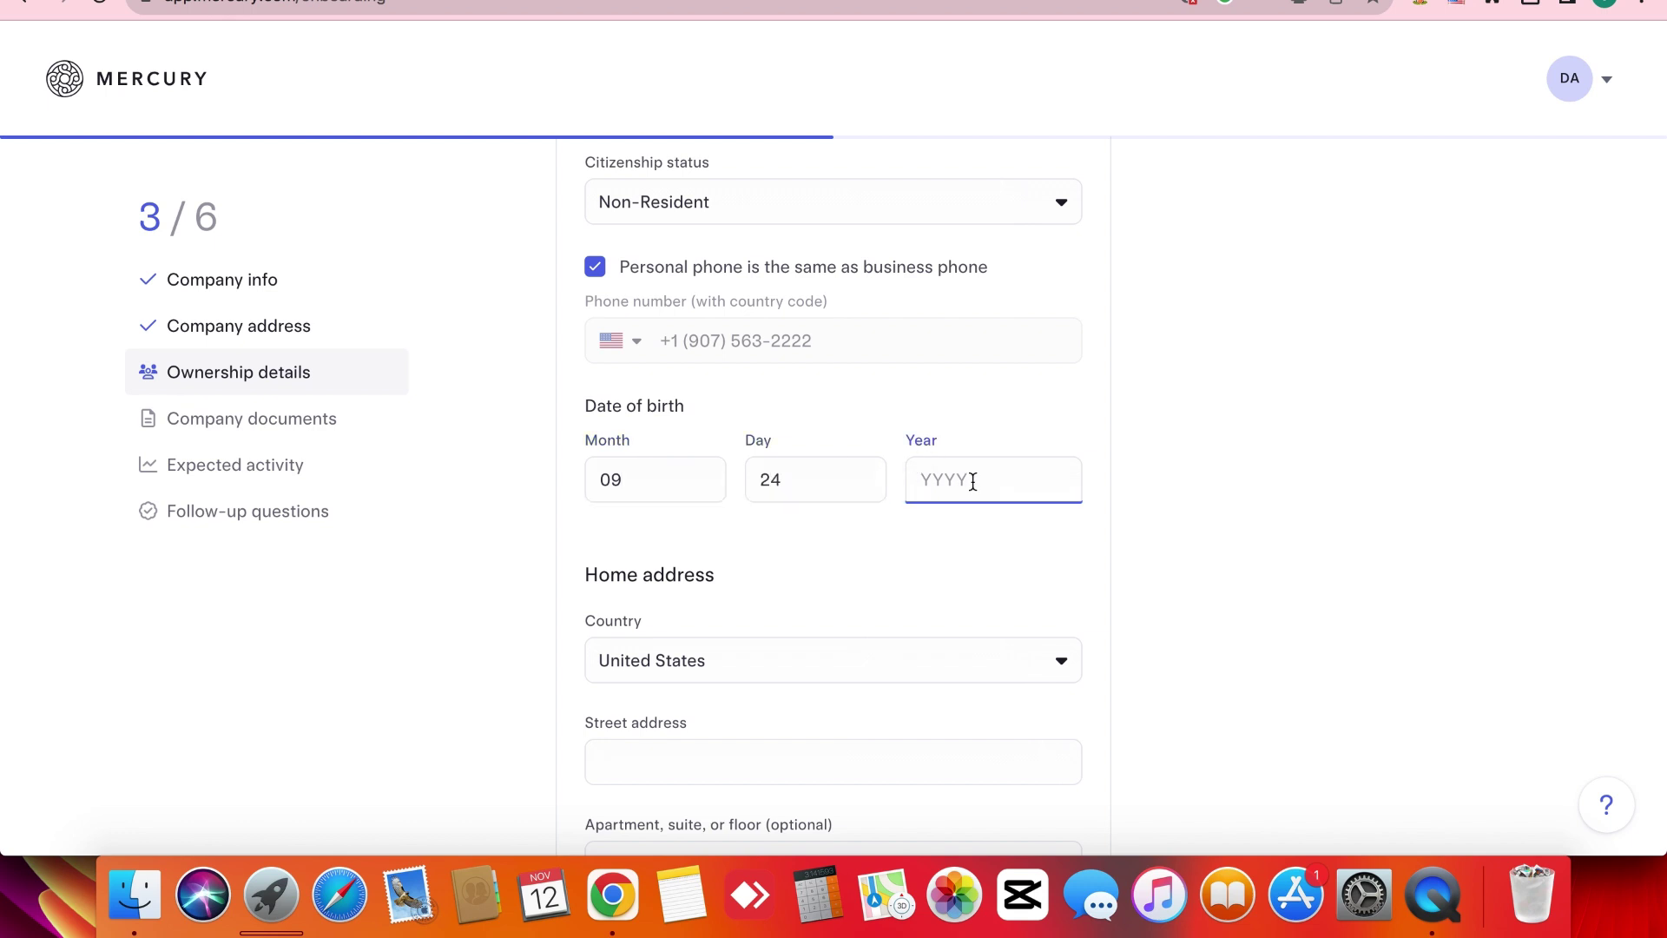
type("1999")
left_click(470, 627)
scroll(498, 599, "down", 4)
scroll(700, 509, "up", 2)
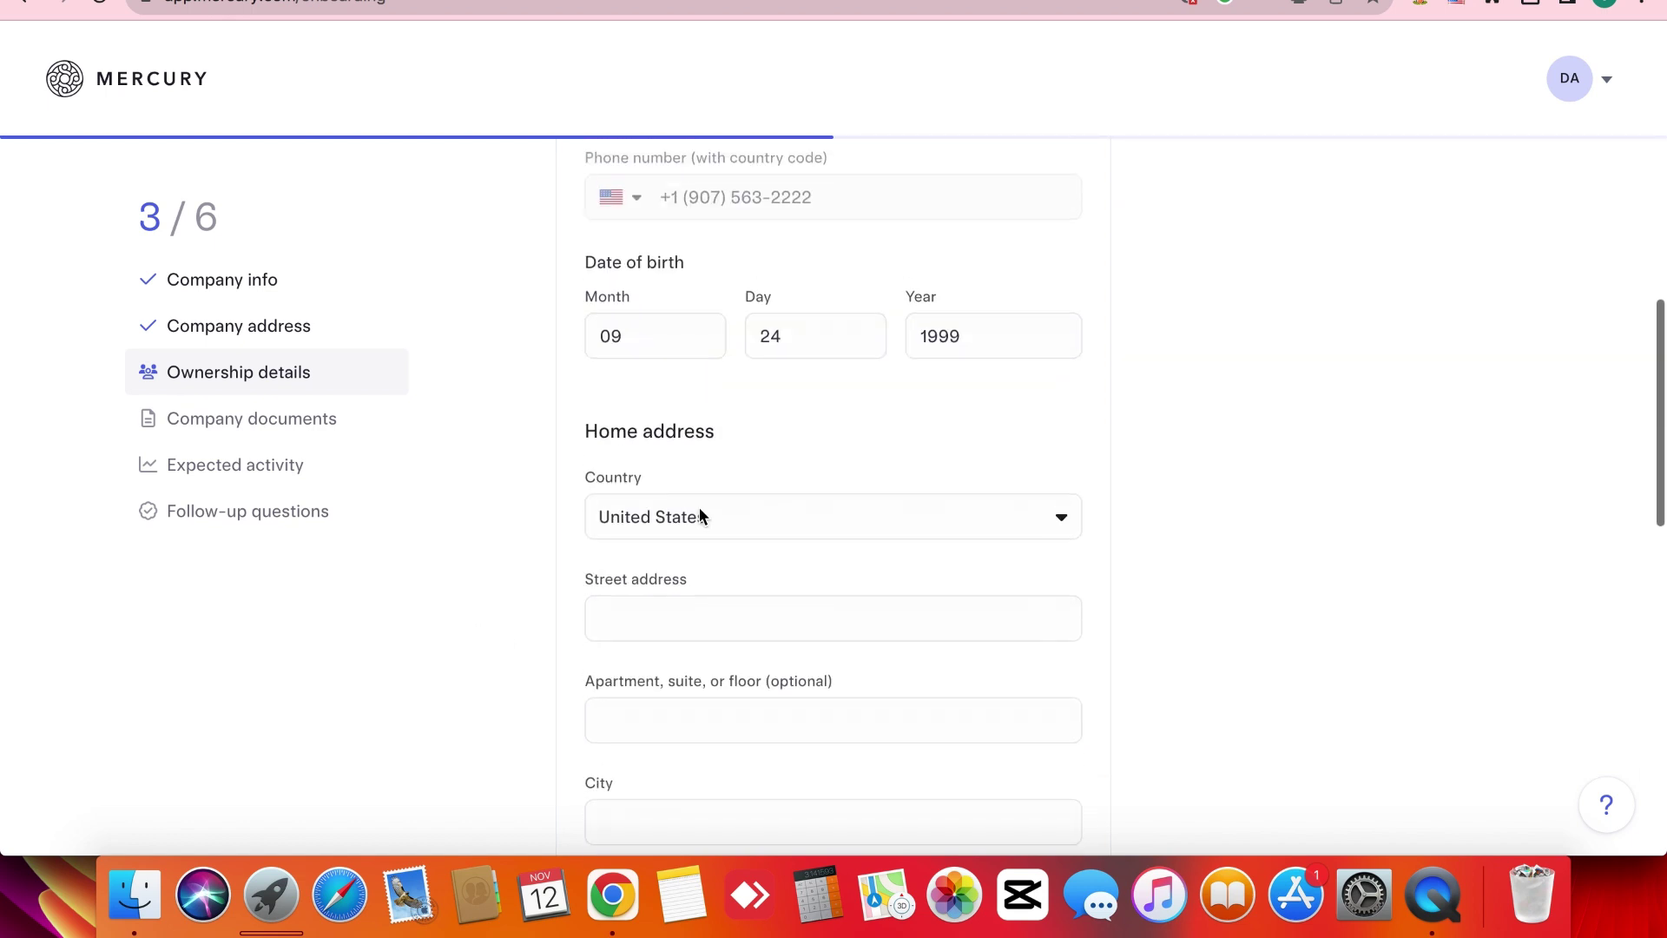
double_click(982, 335)
left_click(1117, 400)
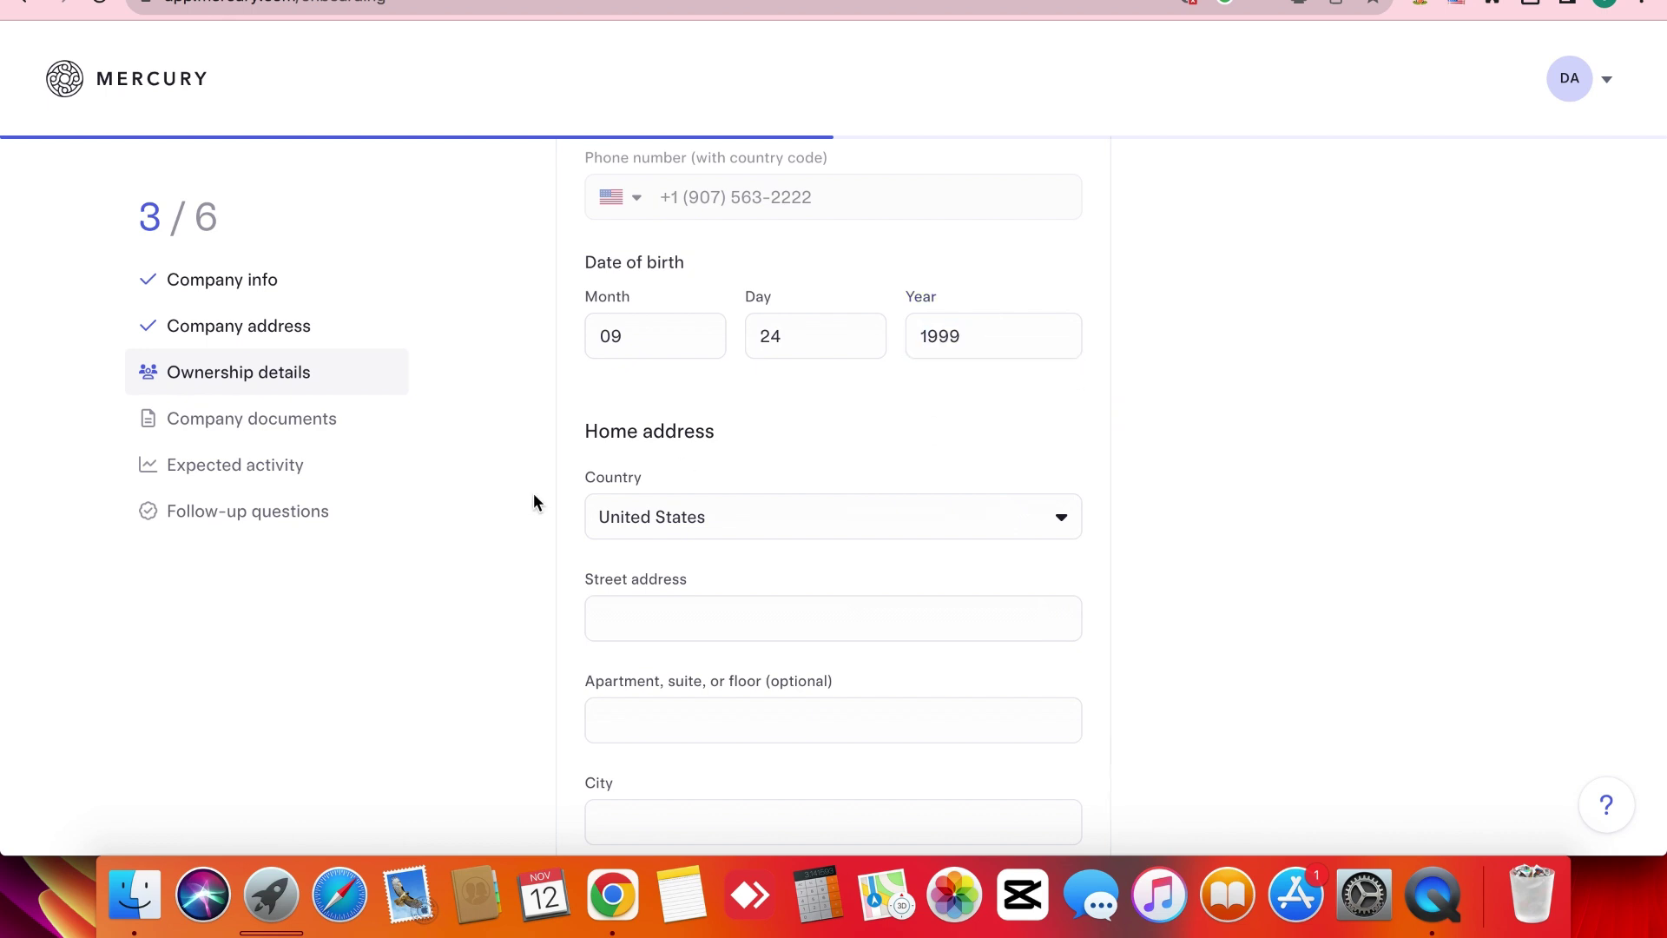
Pick Pakistan as the home address country, then switch it to India.
scroll(533, 494, "down", 5)
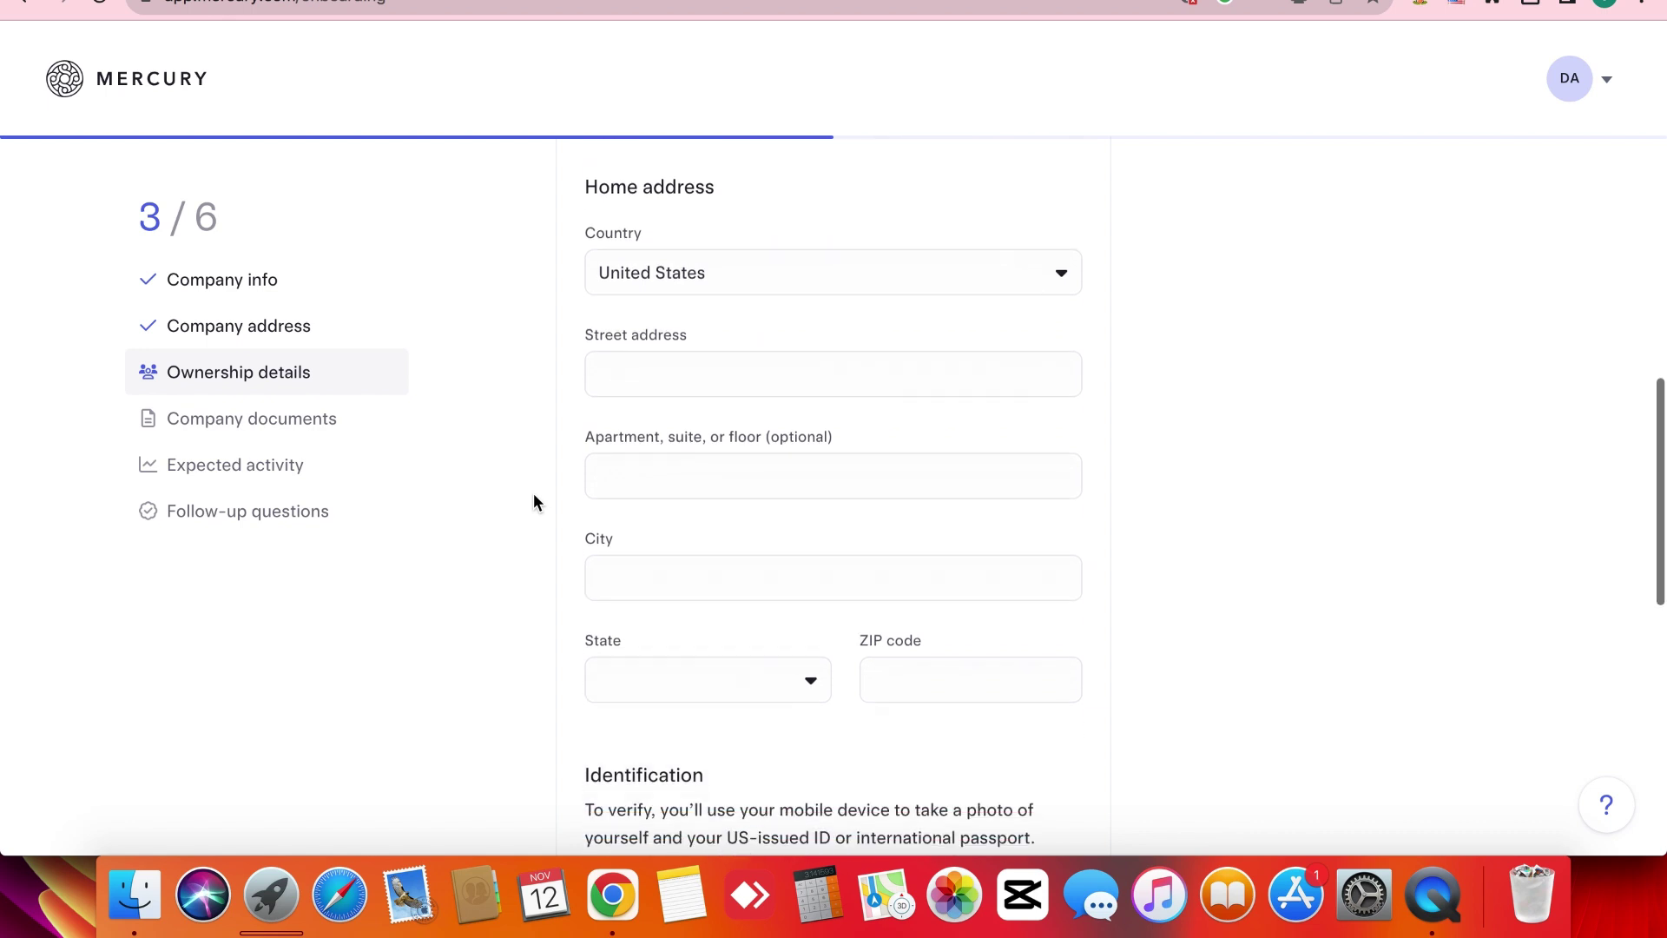
triple_click(561, 340)
scroll(561, 341, "up", 1)
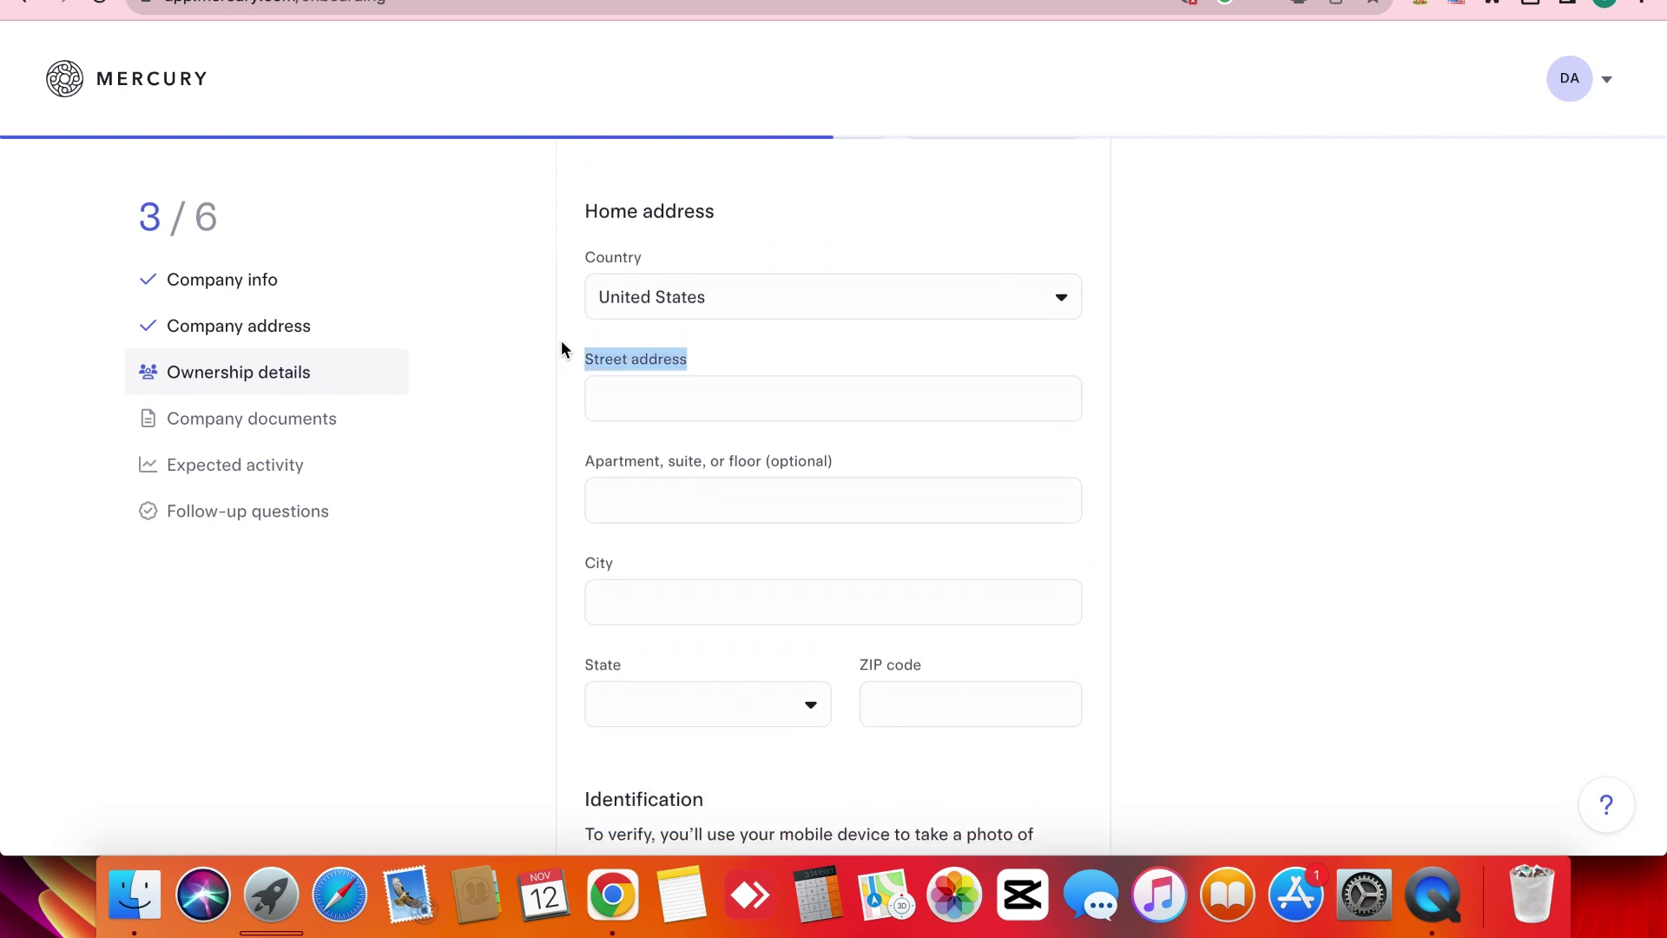
scroll(561, 341, "up", 5)
triple_click(557, 493)
left_click(534, 569)
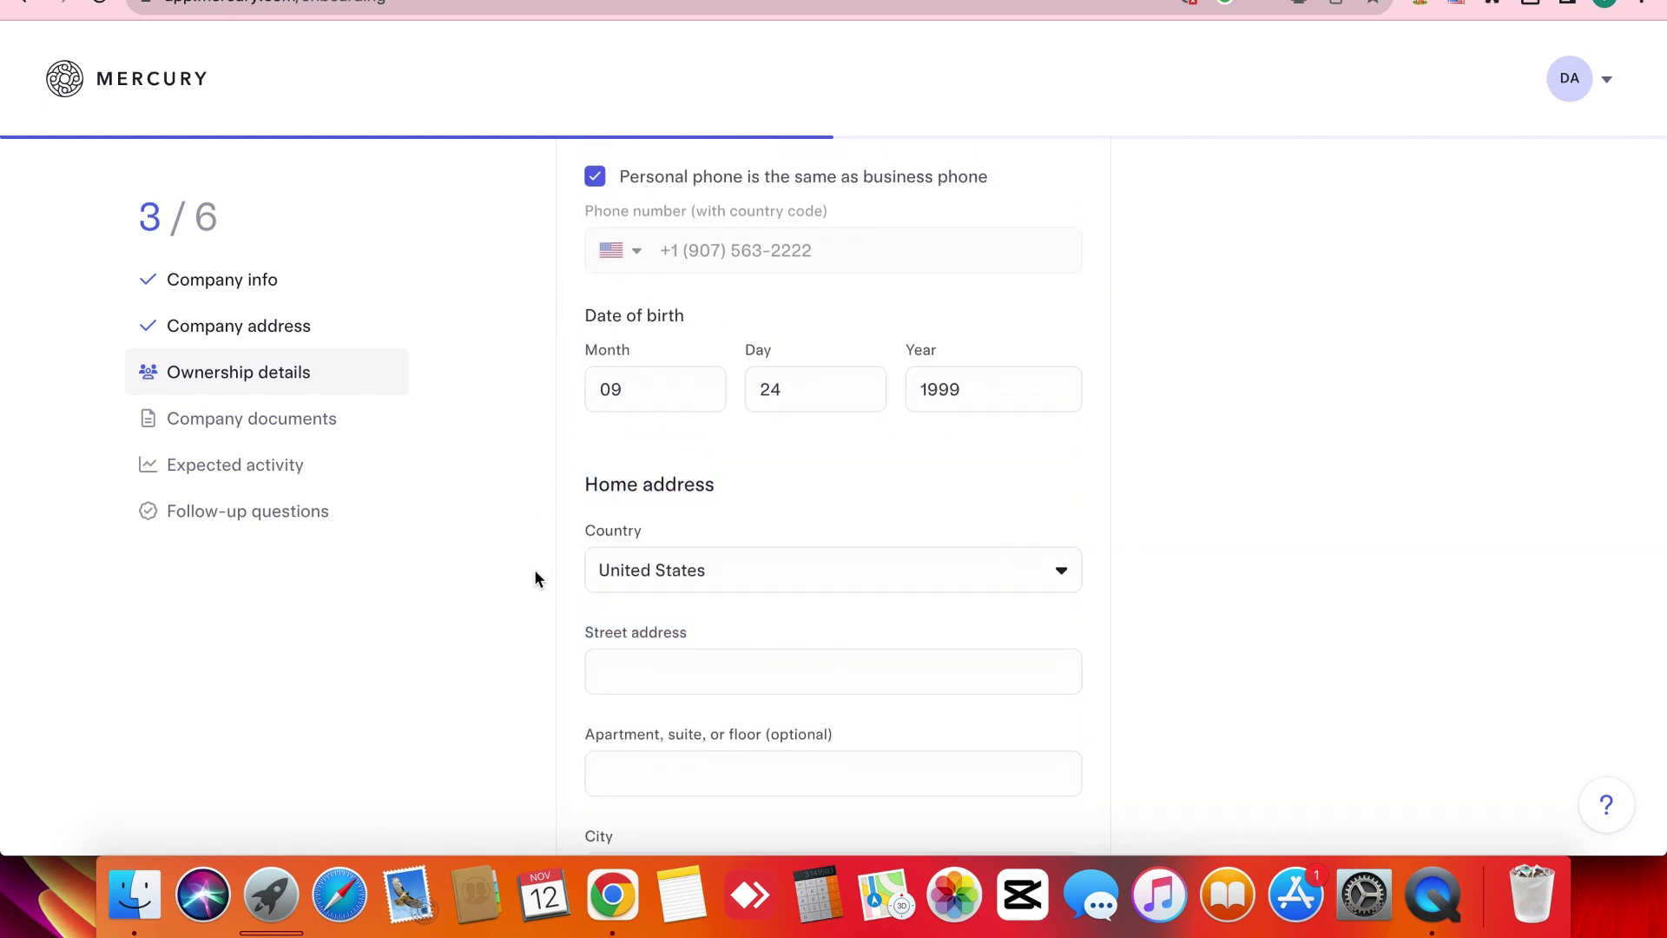
scroll(534, 569, "down", 4)
scroll(534, 570, "down", 2)
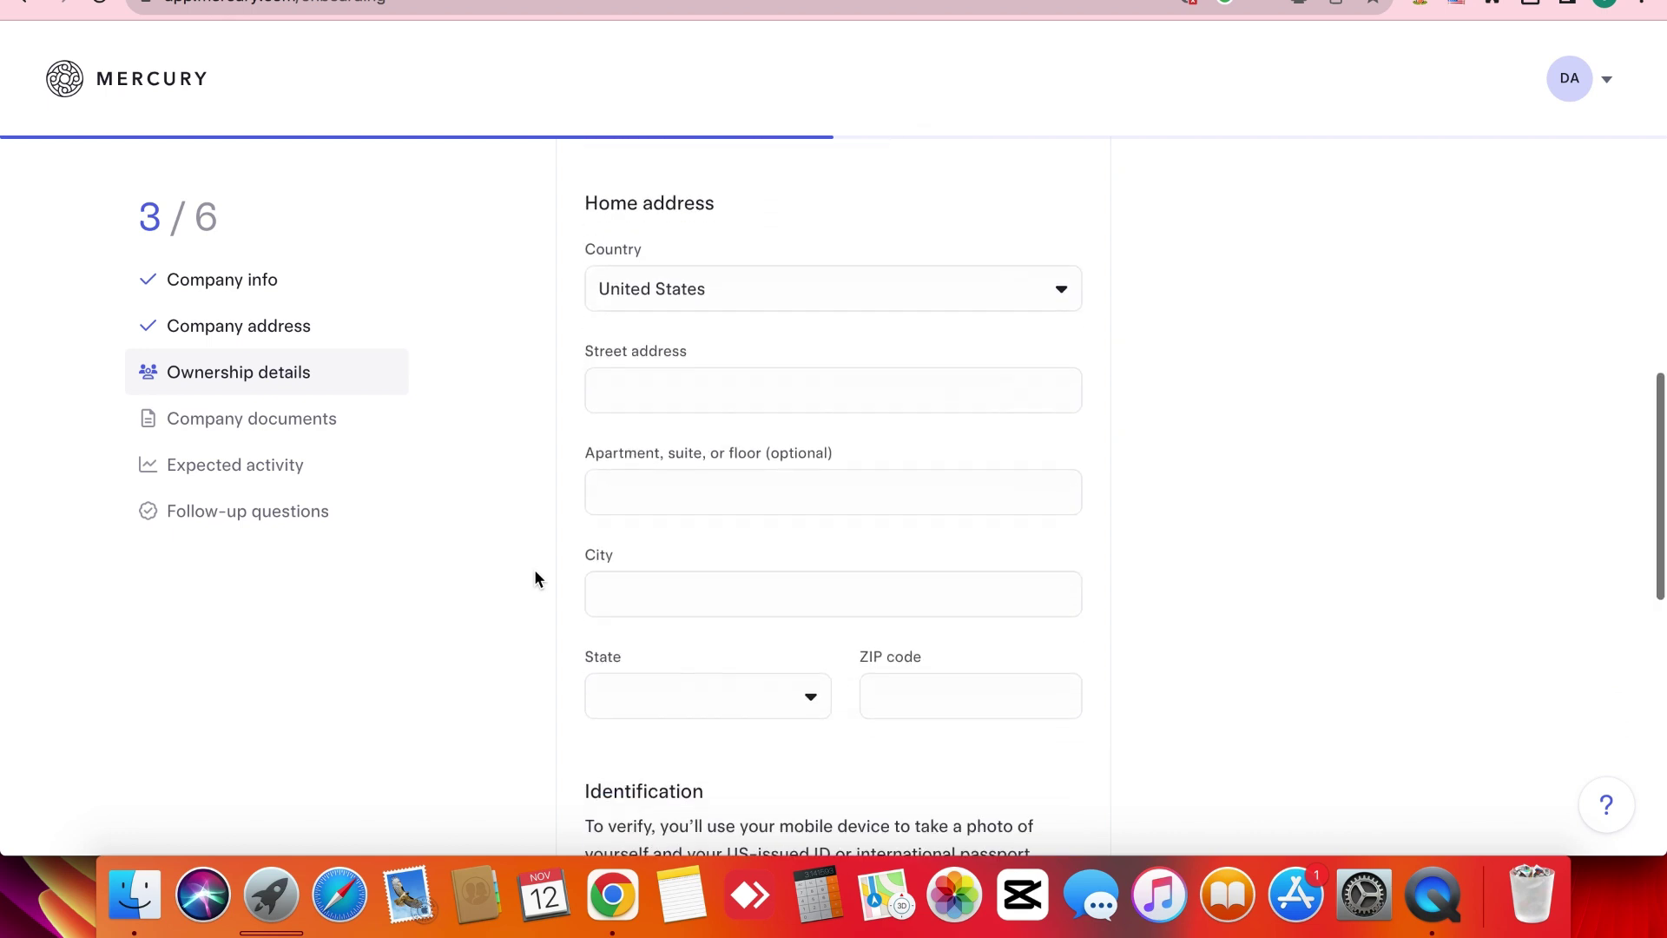
left_click(725, 305)
type("pa")
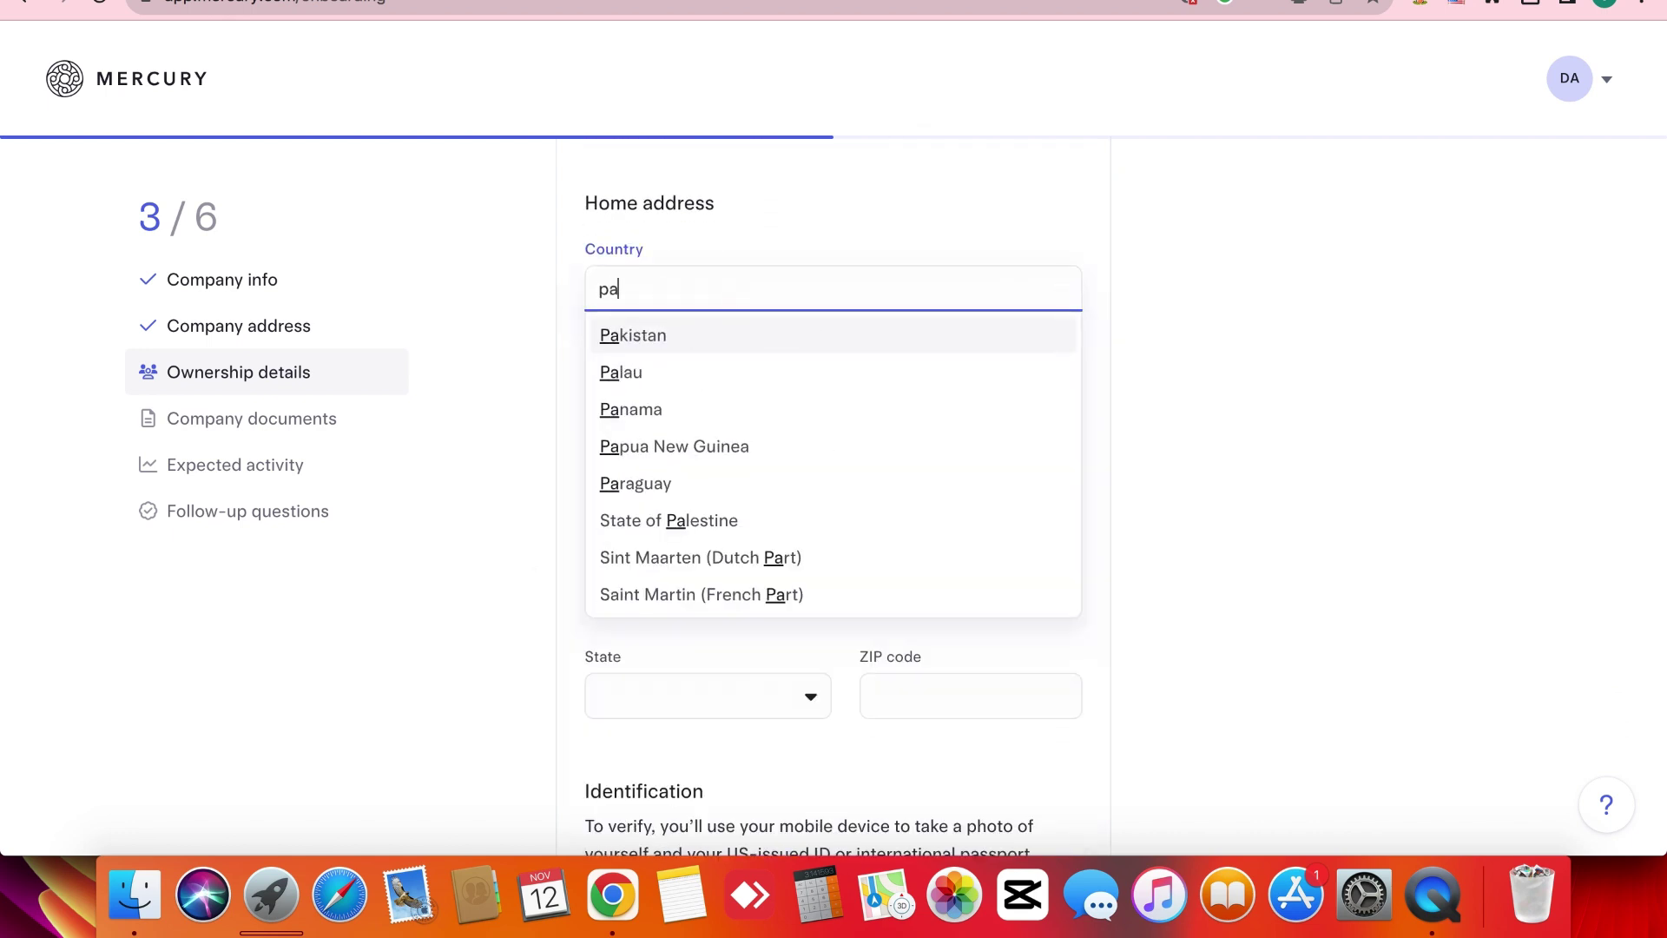
left_click(733, 339)
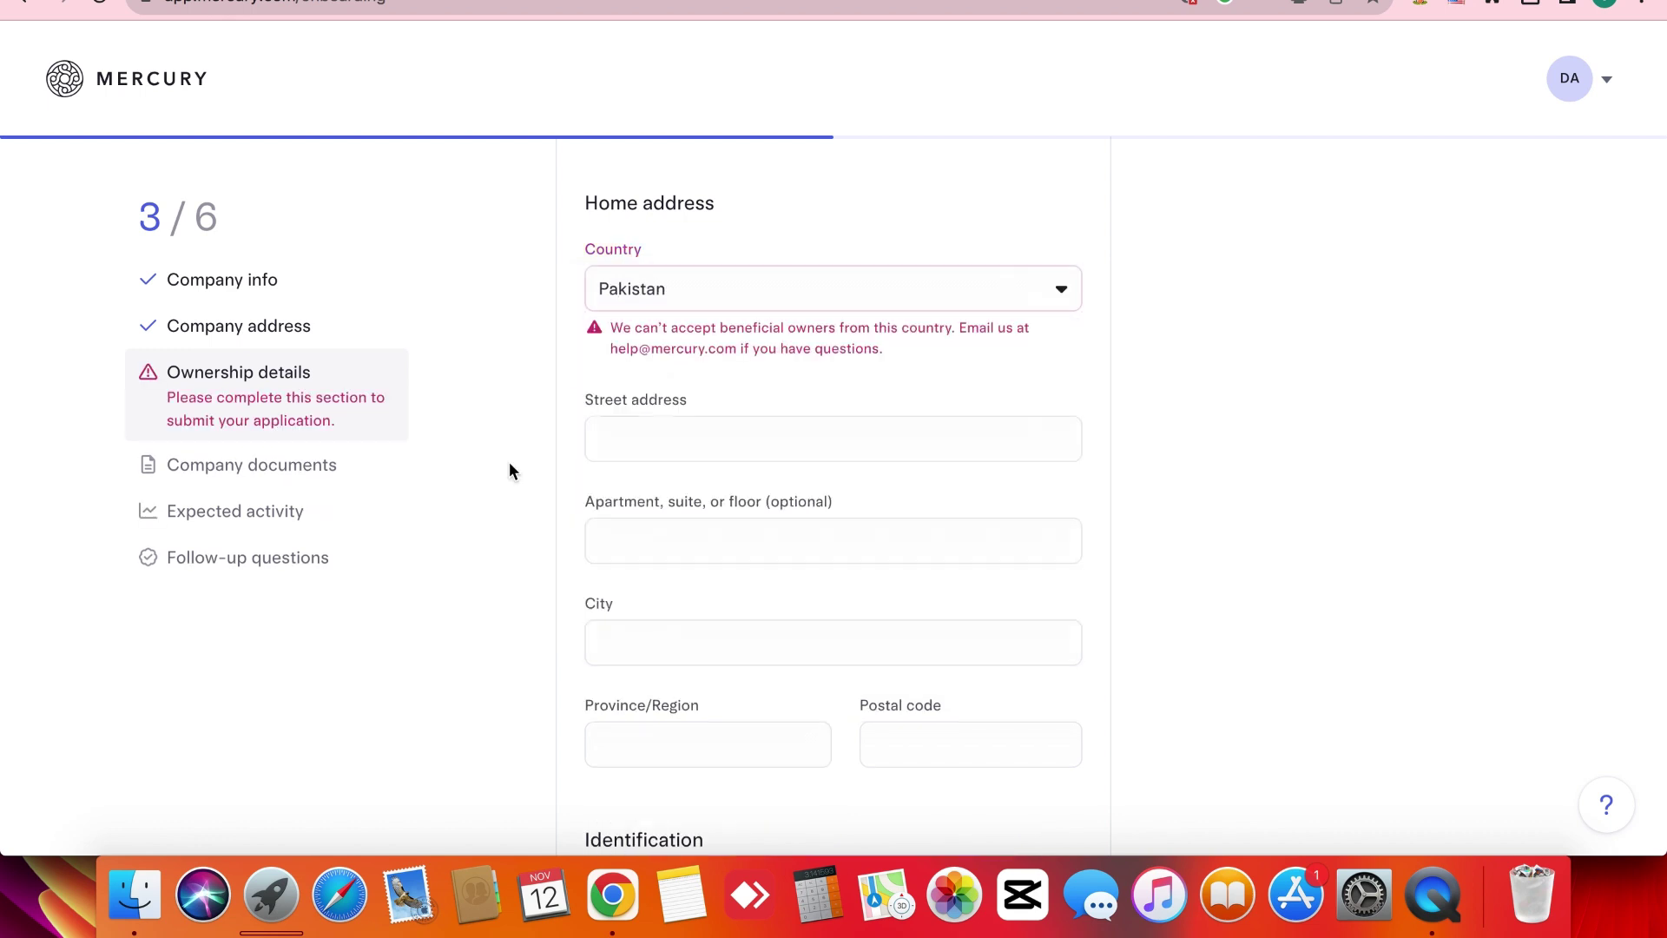
left_click(782, 291)
type("ind")
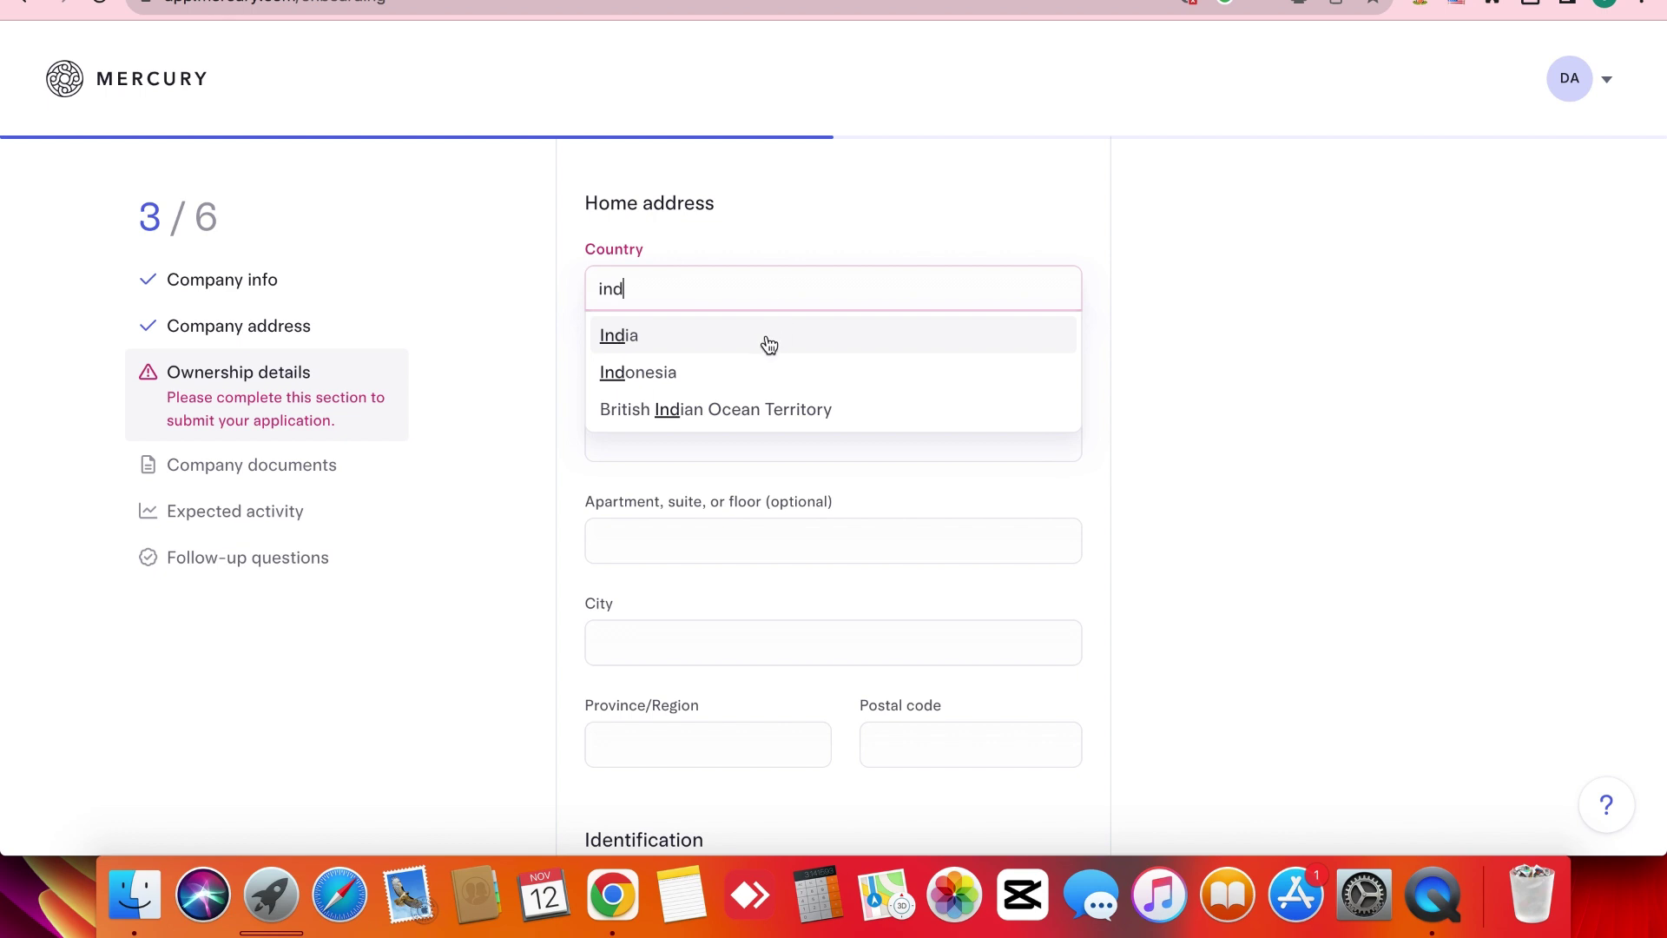
left_click(769, 345)
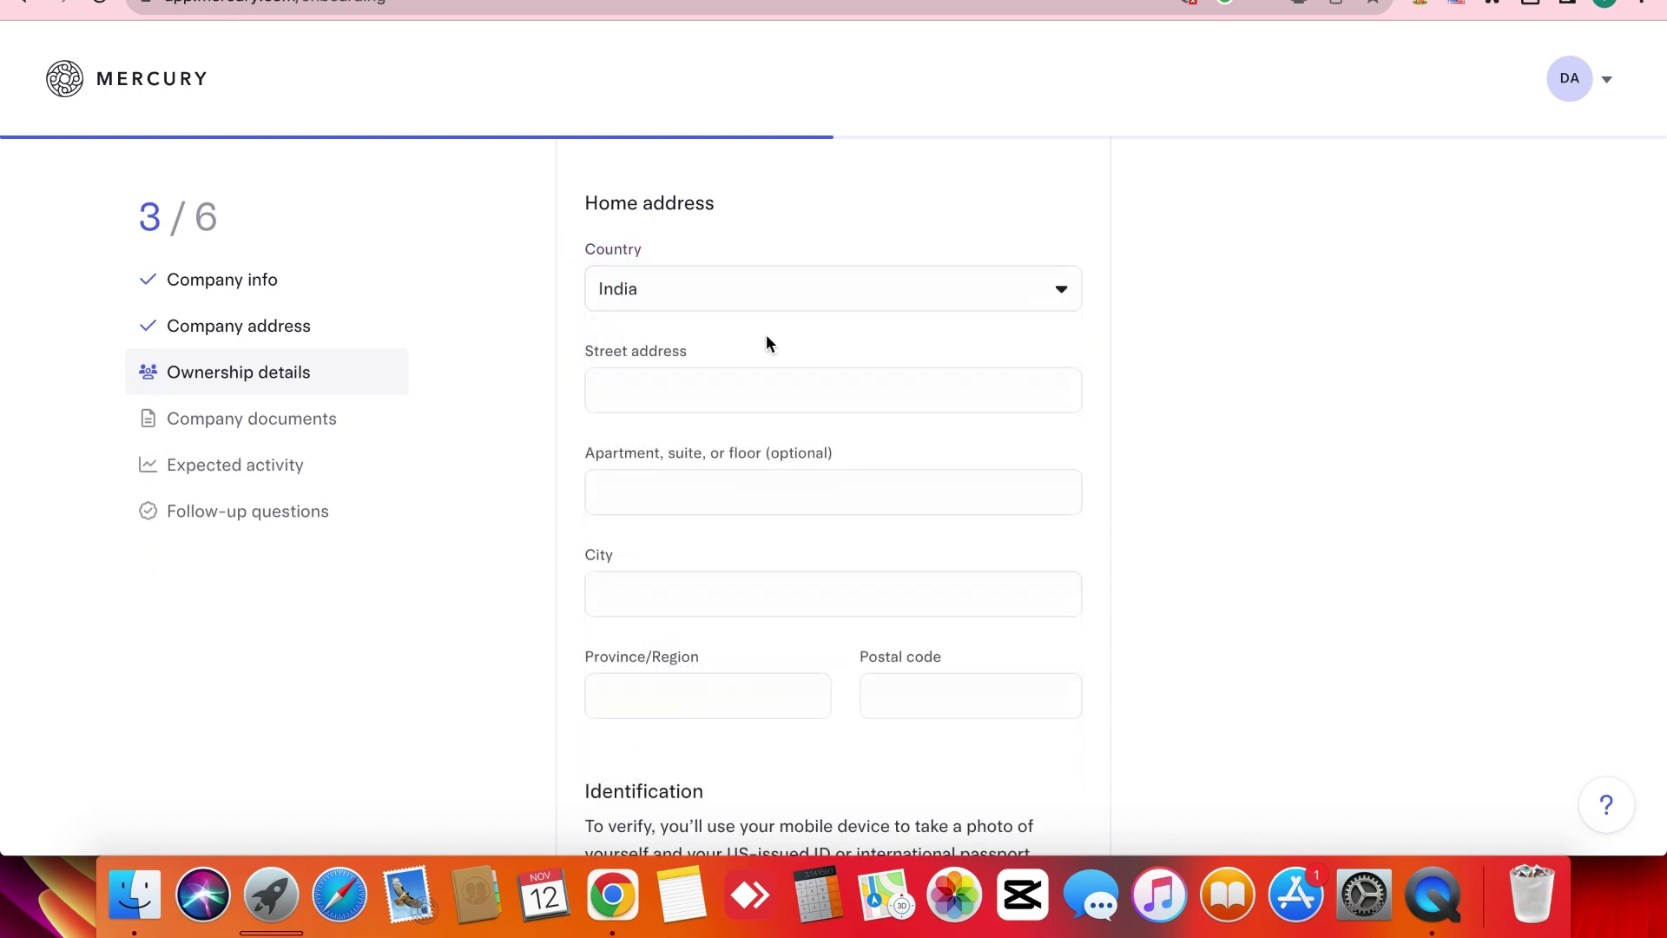
Change the home country to United States, then search 'ind' and settle on India.
left_click(588, 351)
double_click(588, 351)
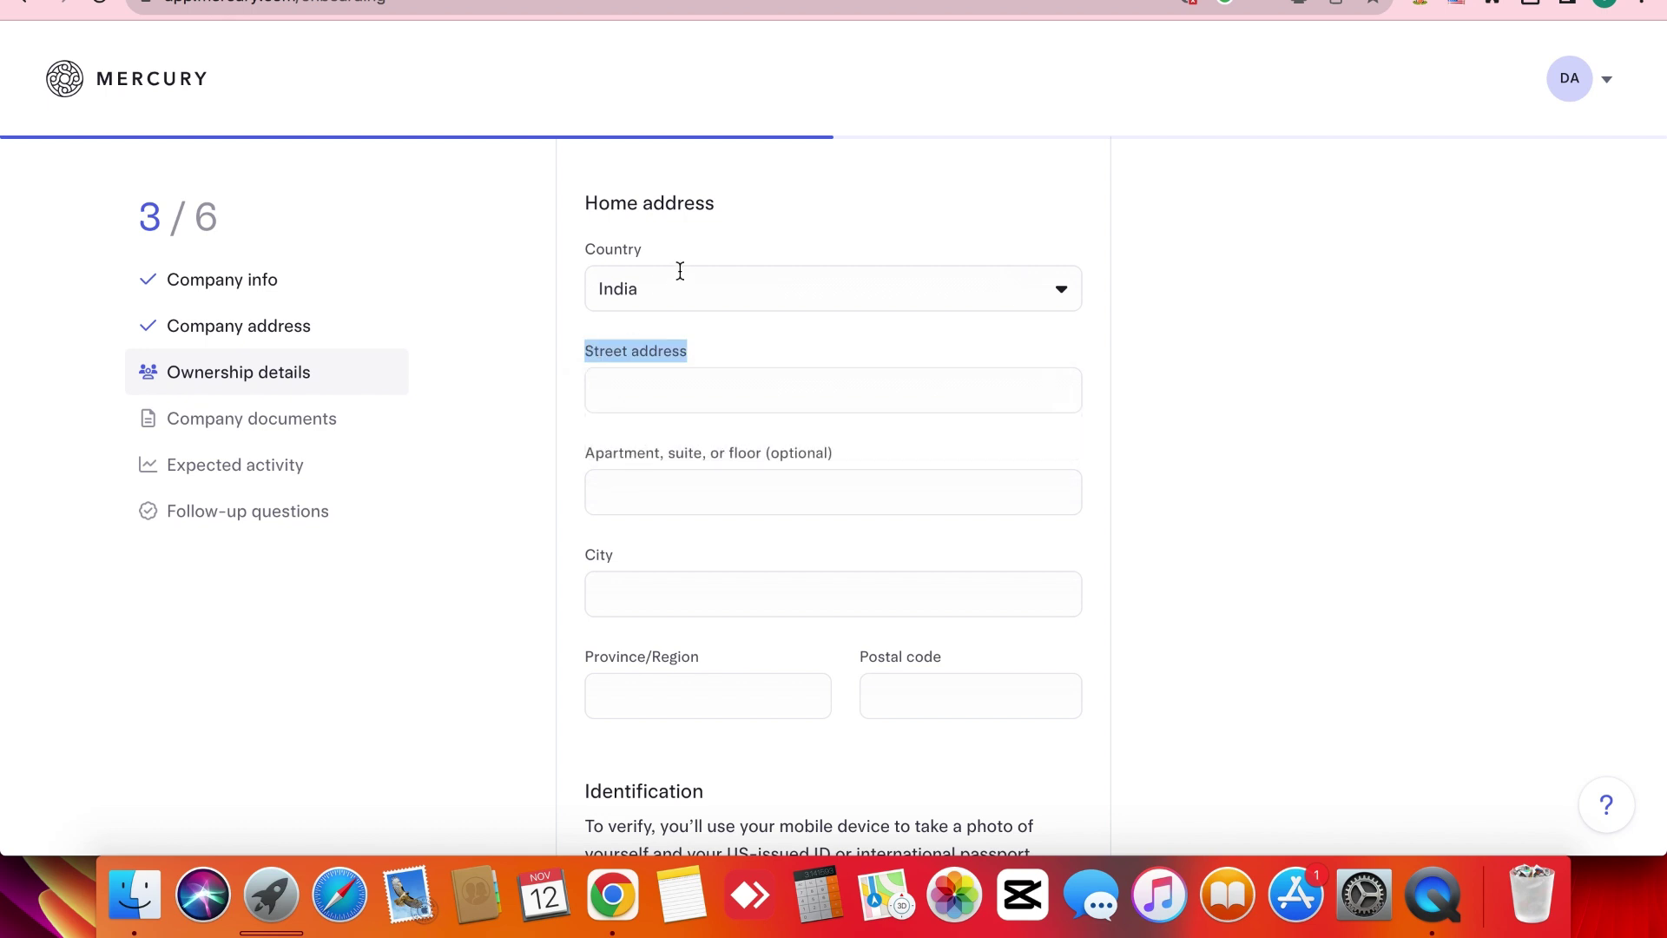
left_click(678, 270)
type("us")
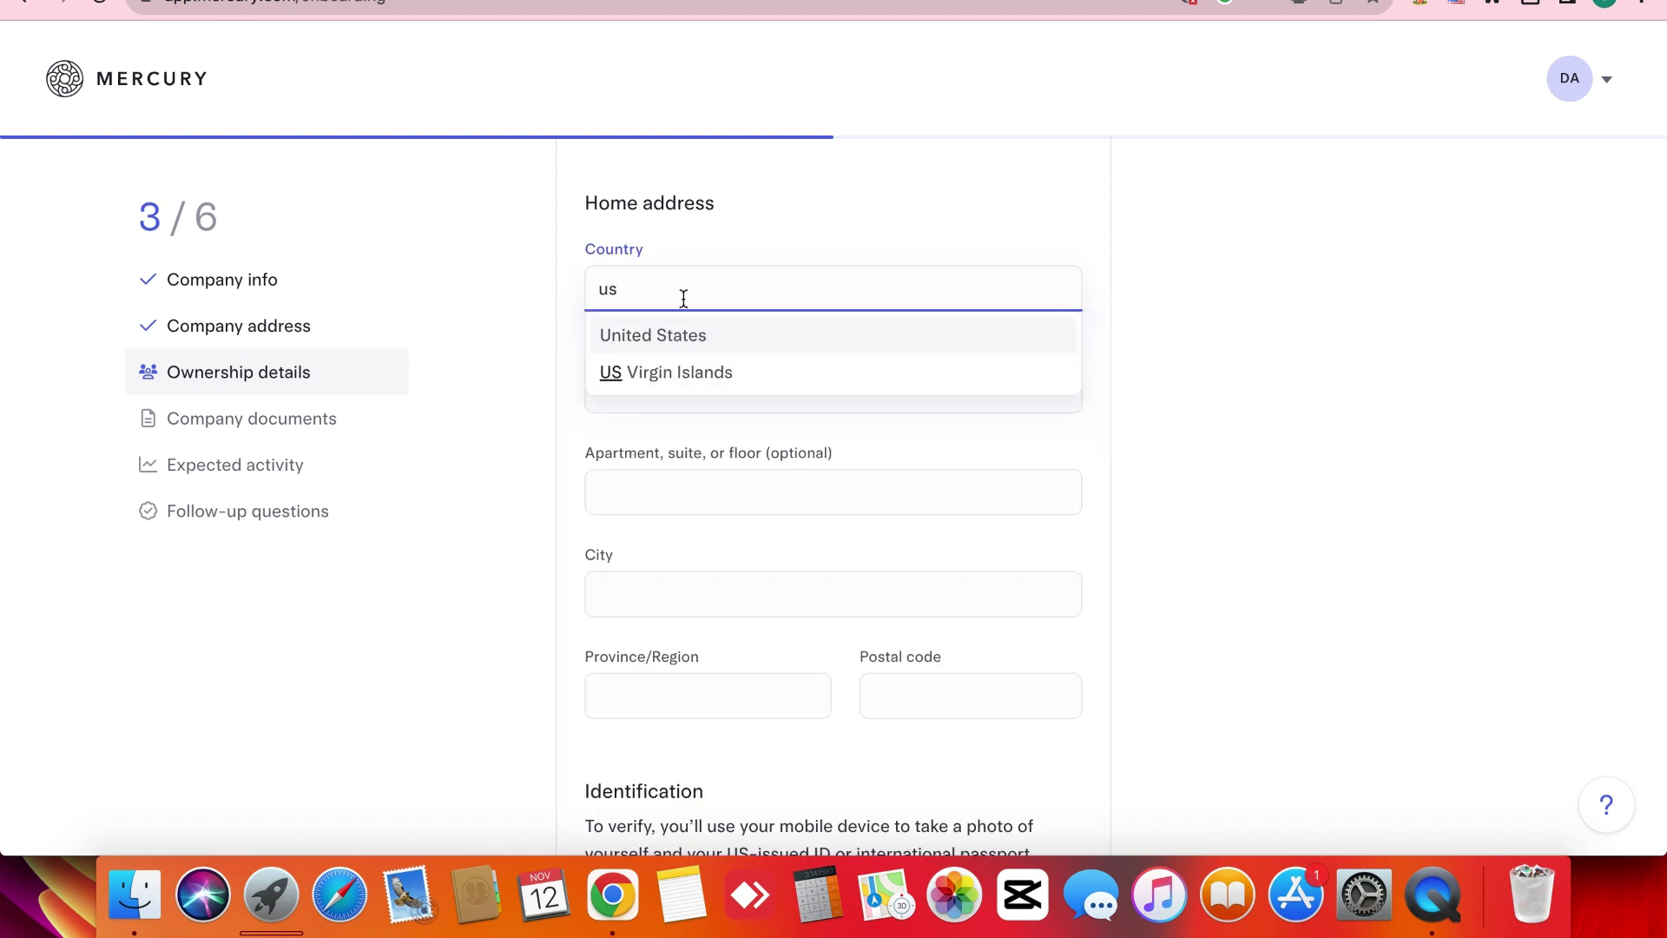
left_click(685, 339)
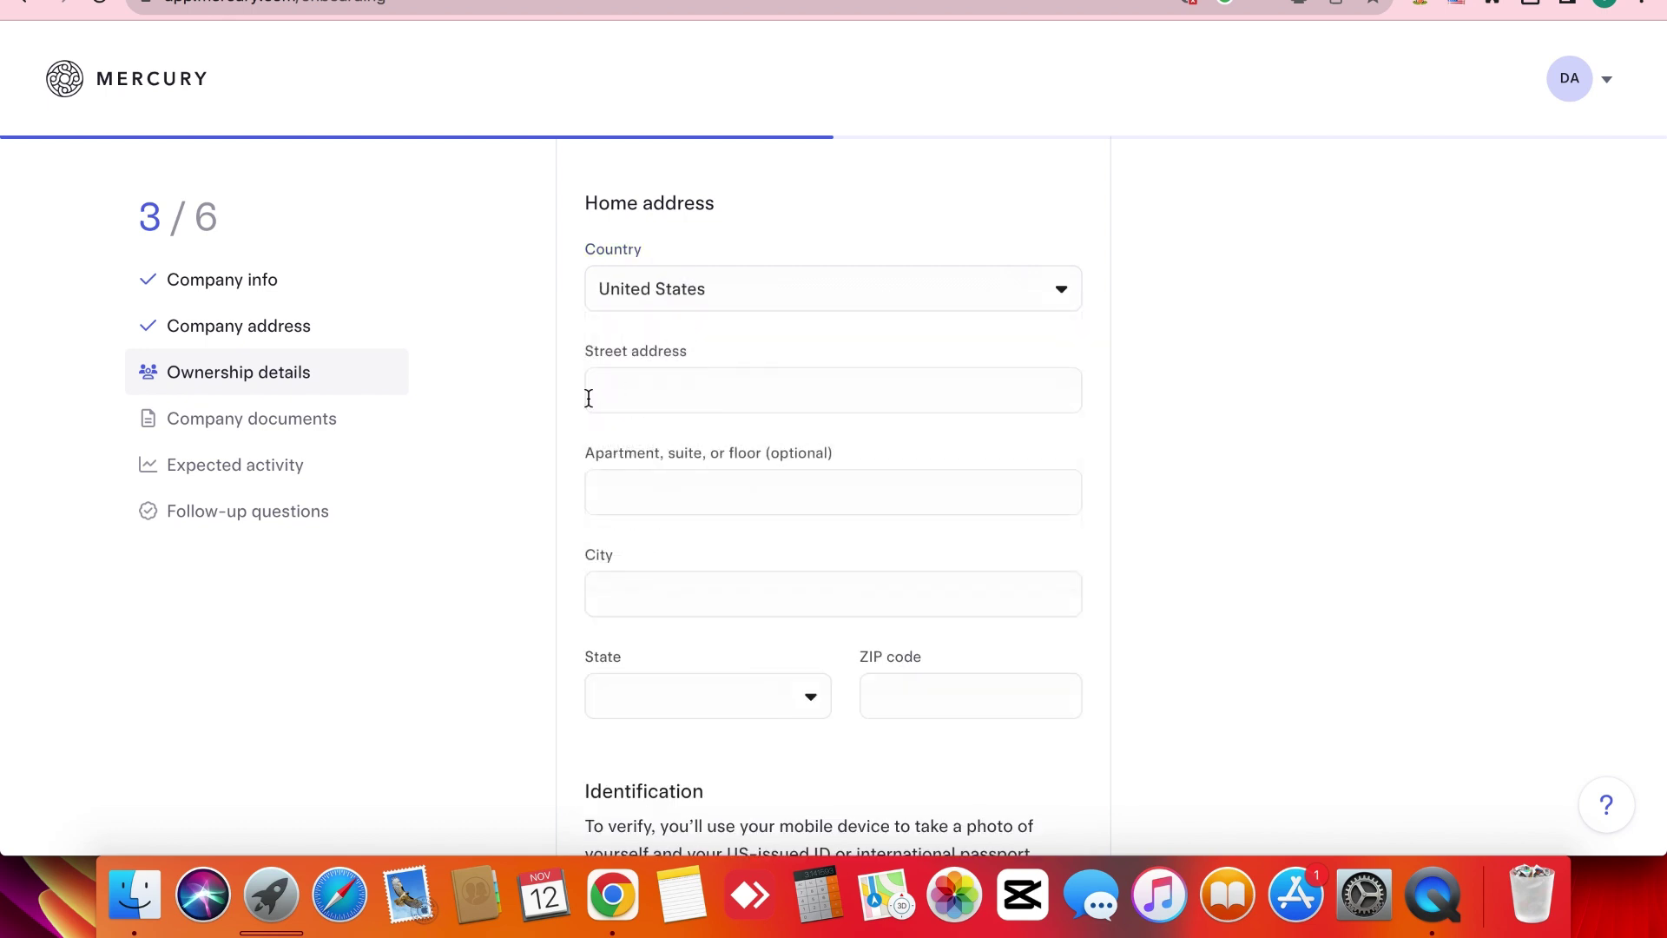
triple_click(580, 435)
left_click(580, 436)
triple_click(580, 435)
left_click(580, 436)
left_click(679, 286)
type("ij")
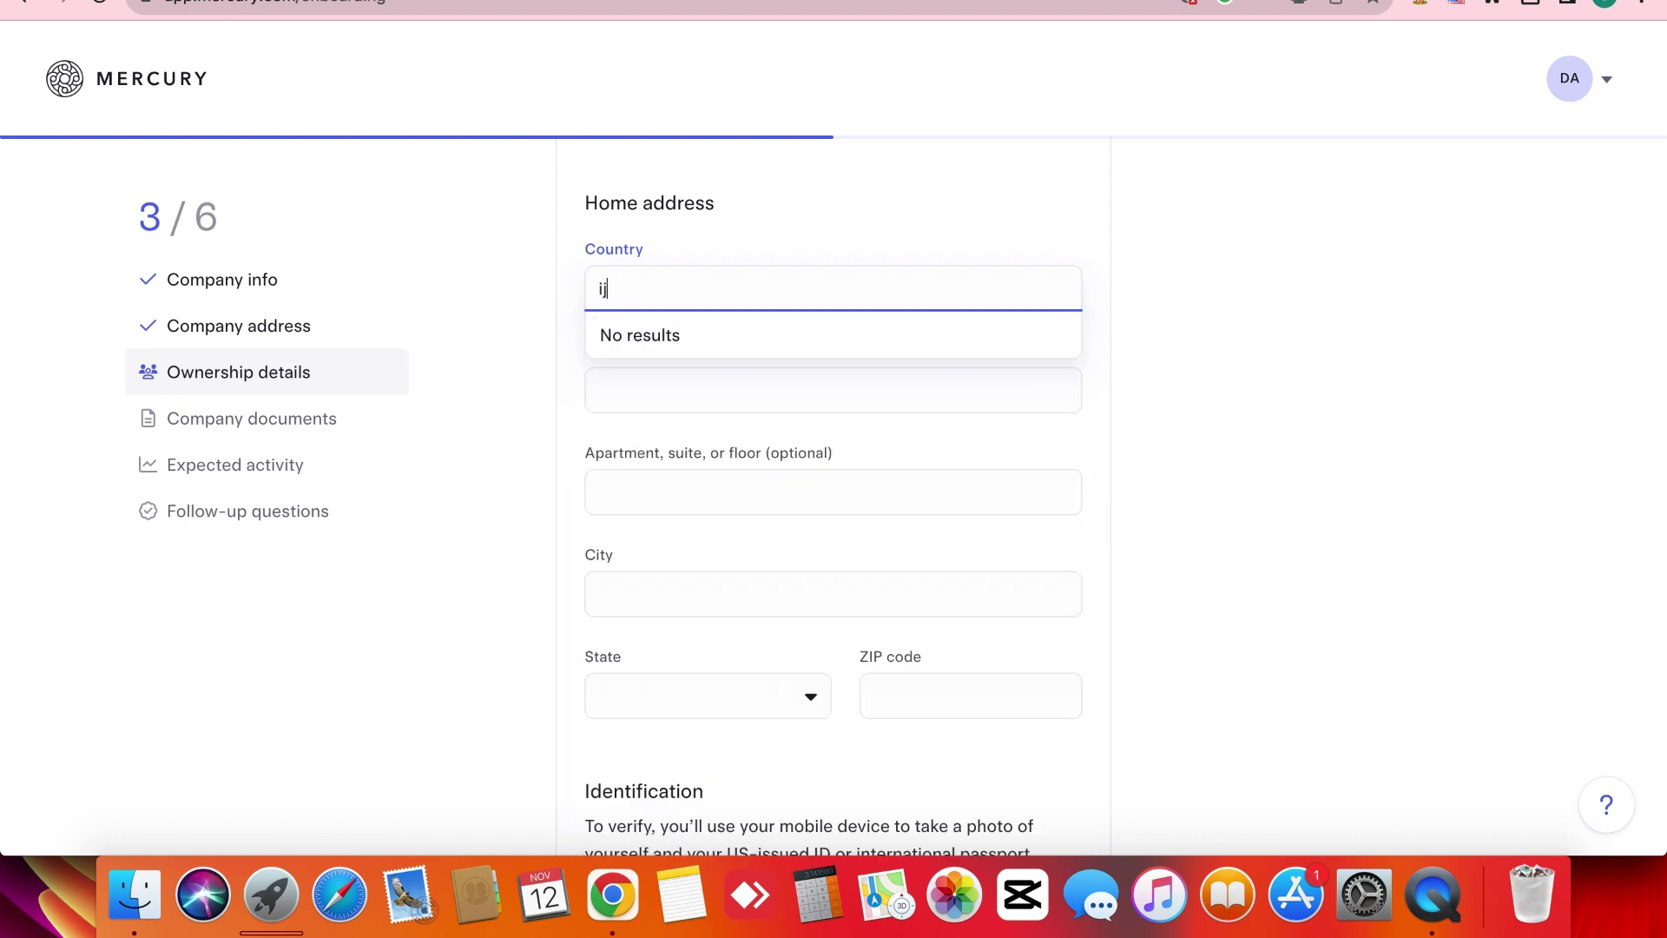
key("BackSpace")
type("nd")
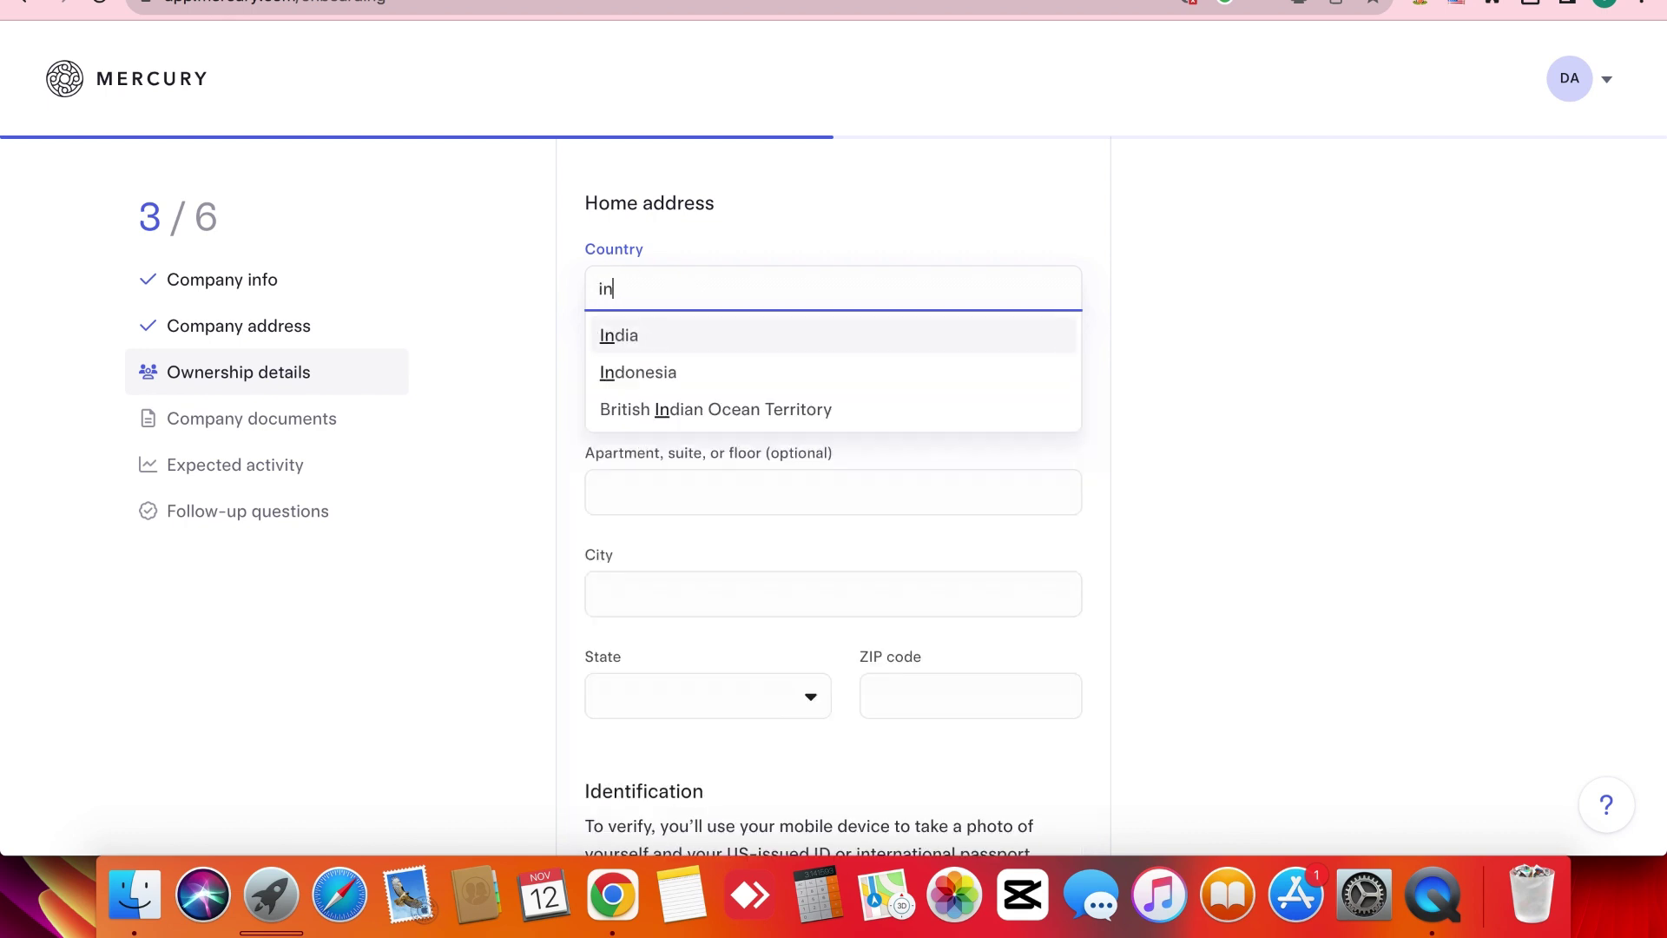
left_click(648, 334)
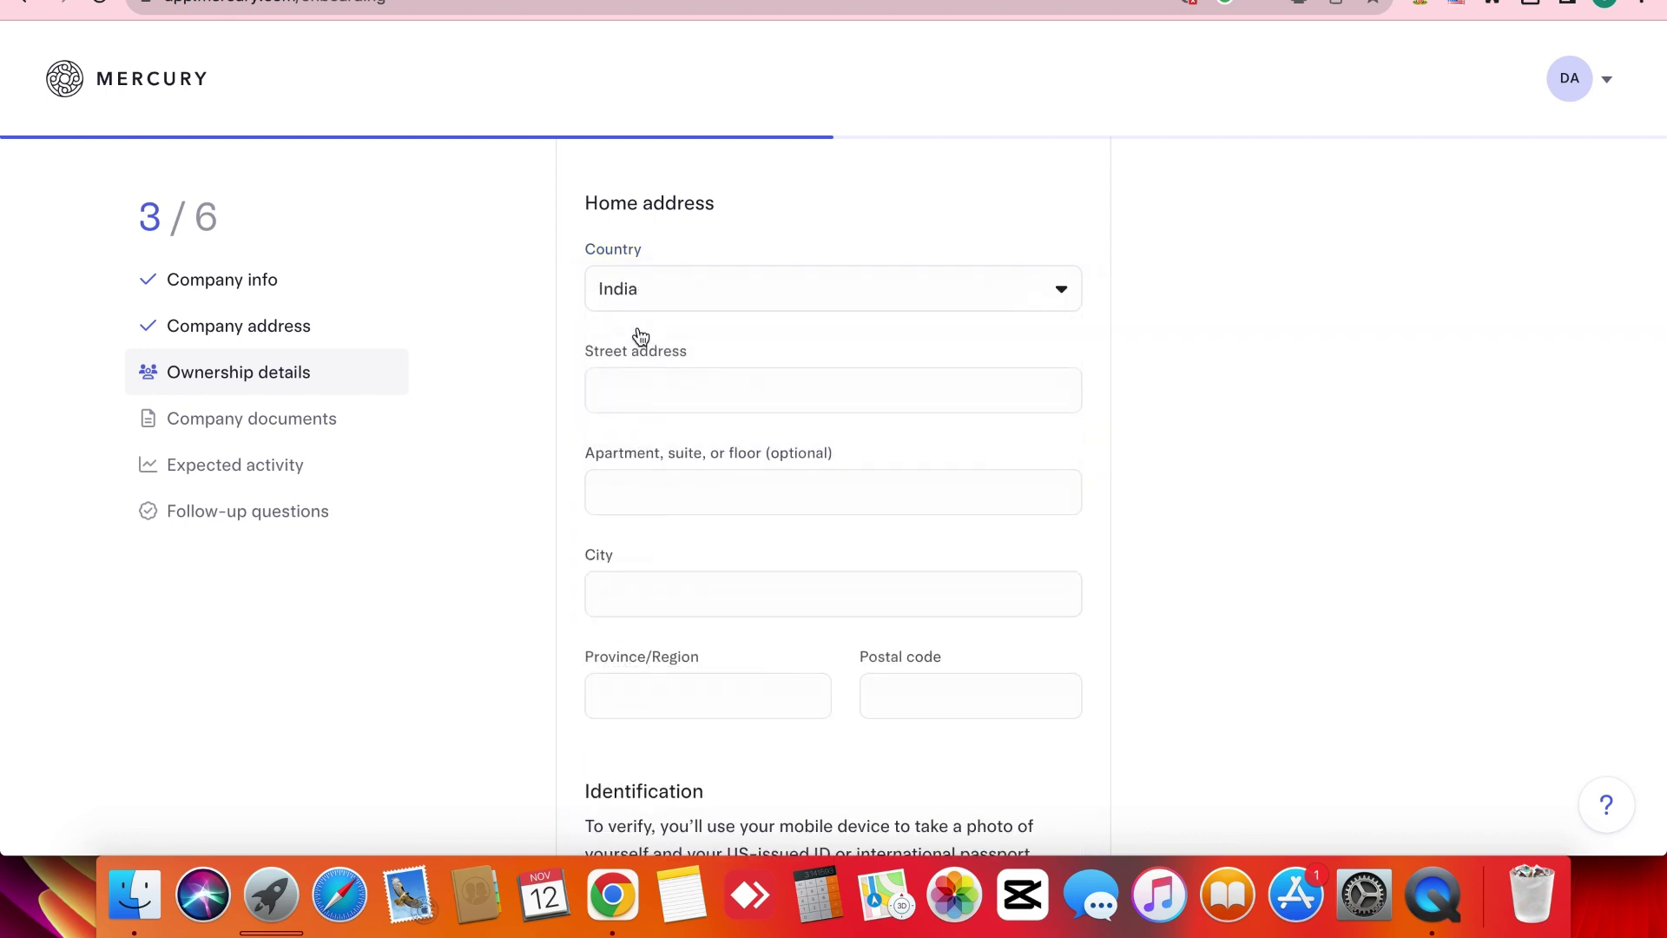
scroll(572, 347, "down", 6)
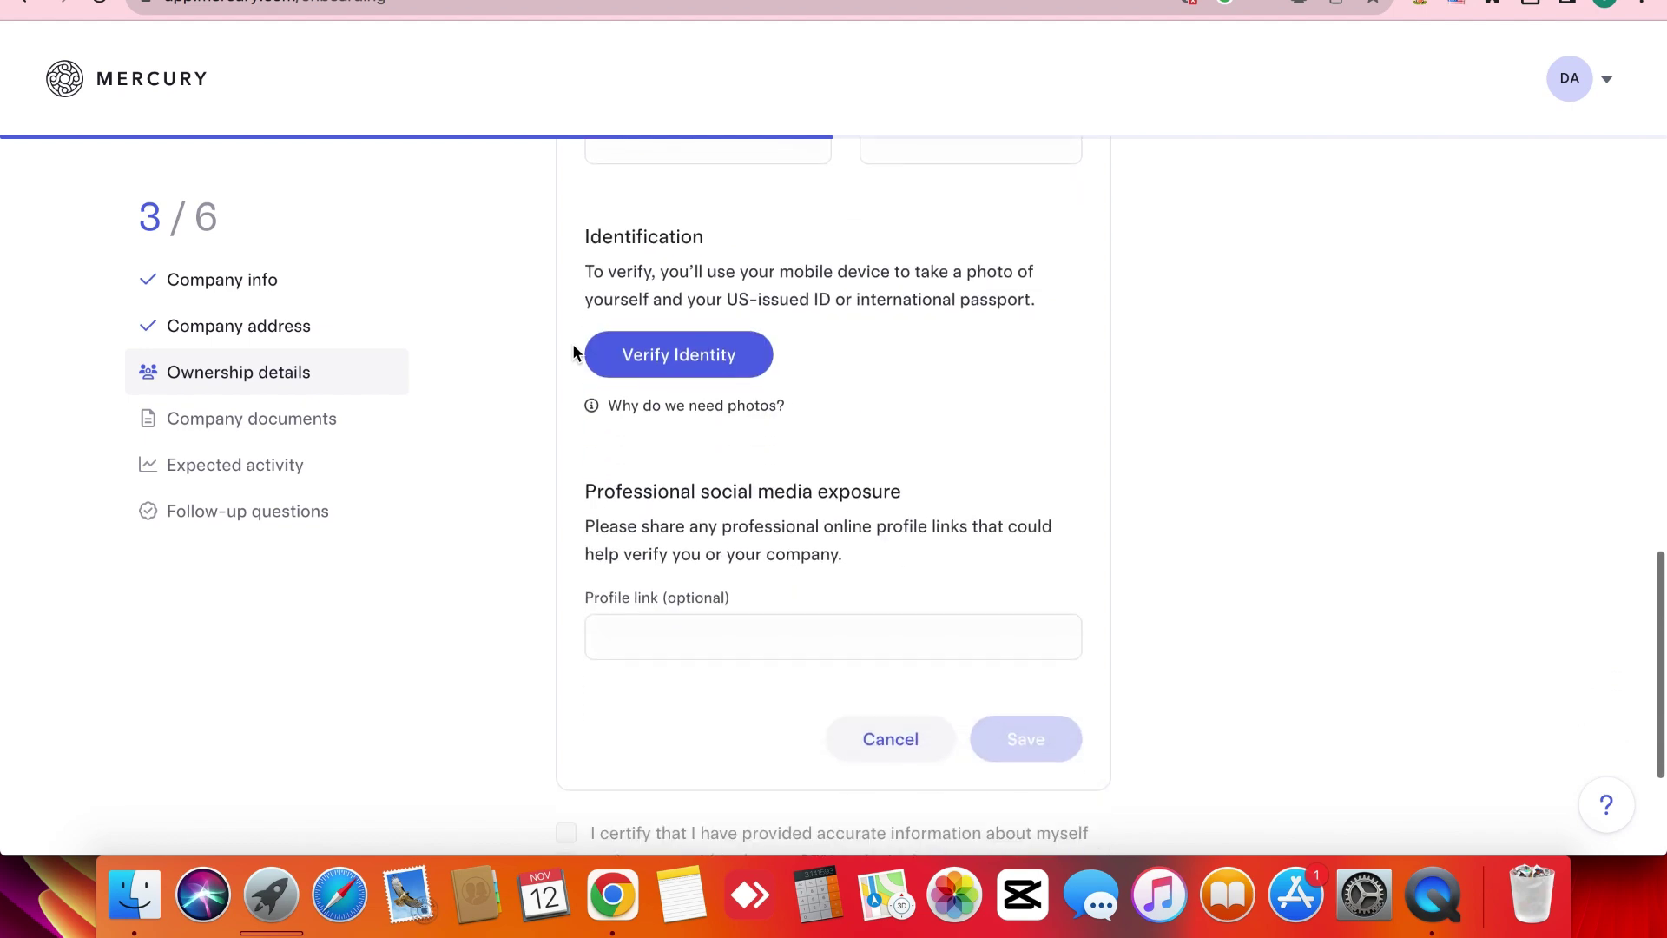
scroll(573, 352, "up", 10)
scroll(573, 351, "down", 5)
scroll(571, 342, "down", 10)
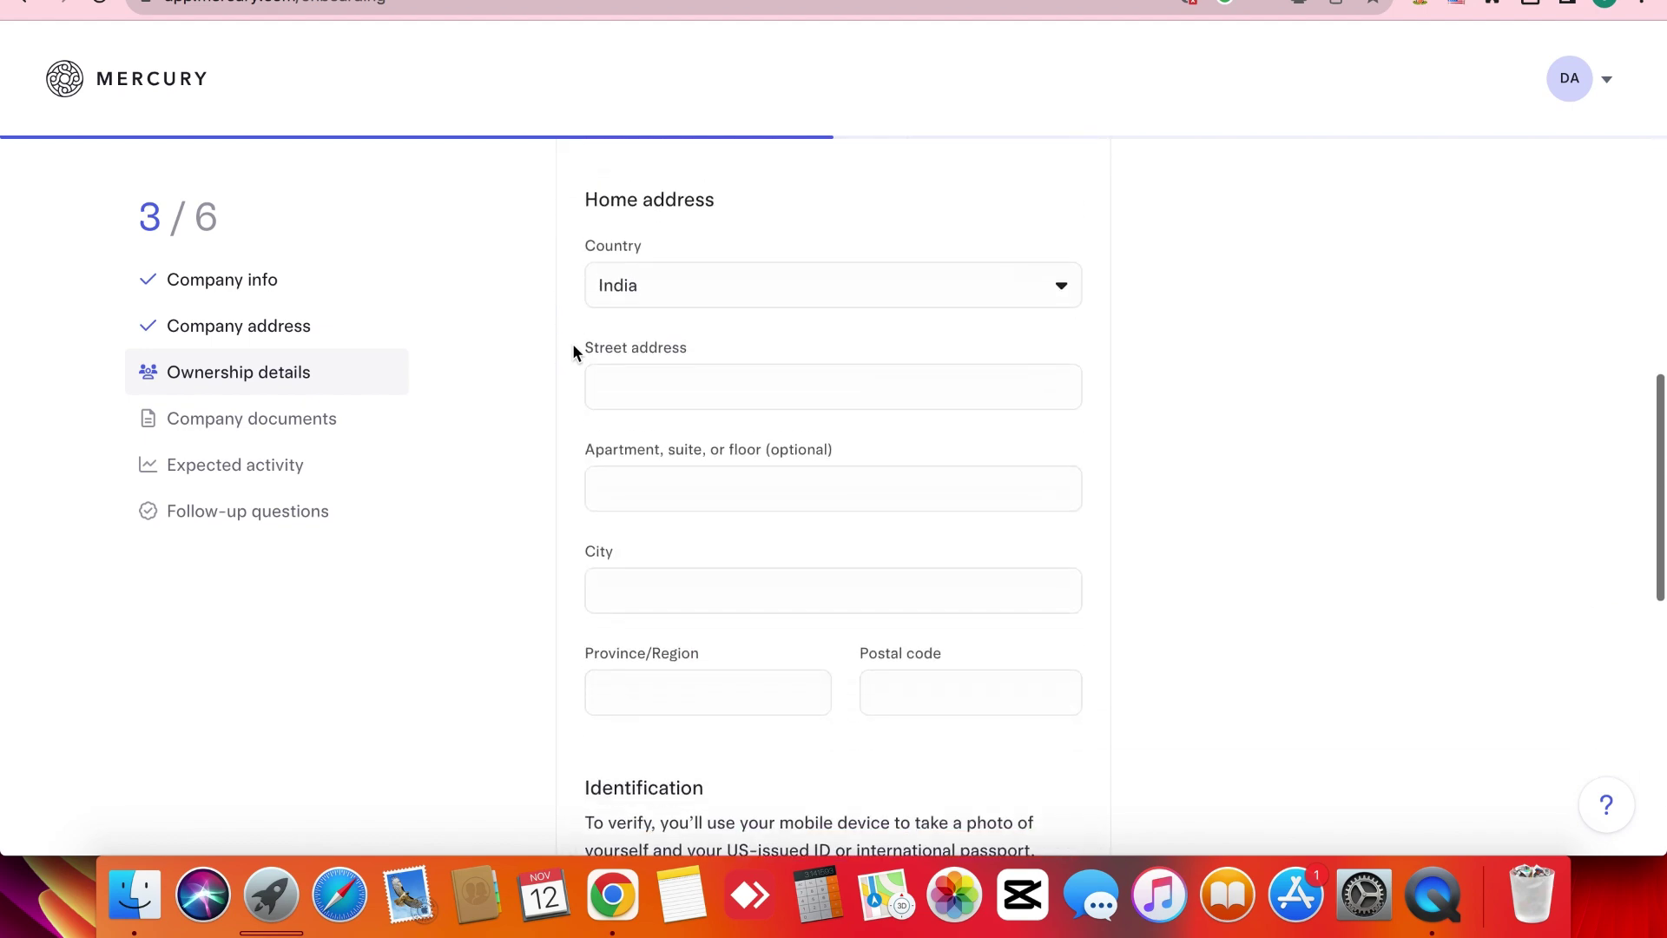
scroll(571, 342, "up", 4)
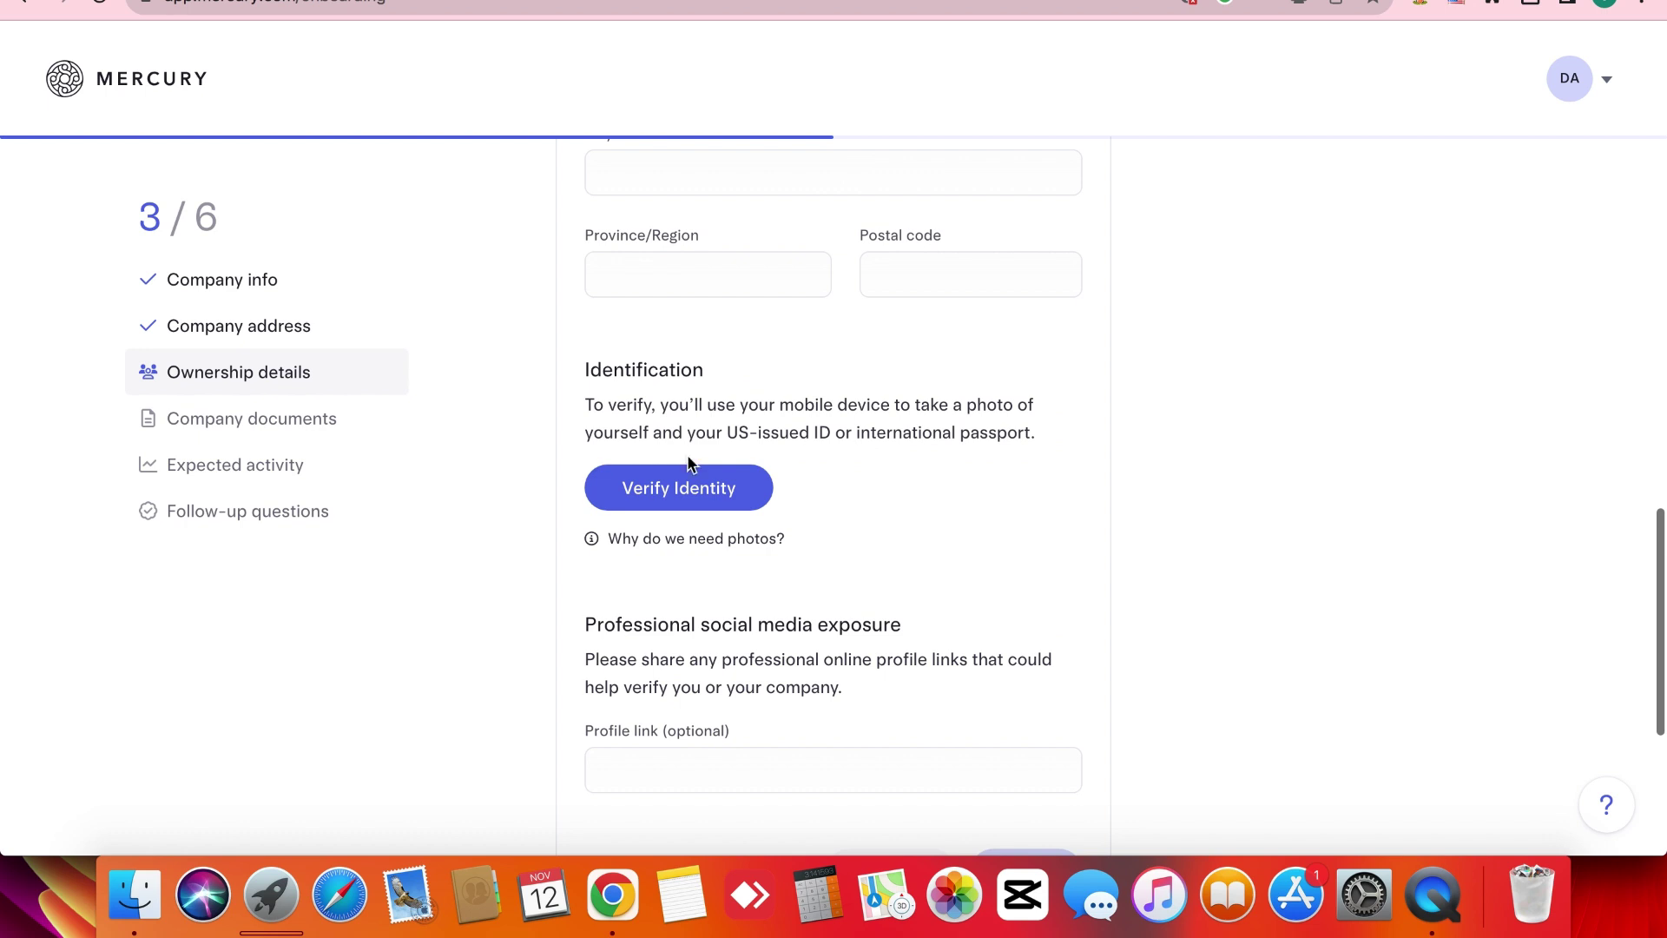
left_click(670, 483)
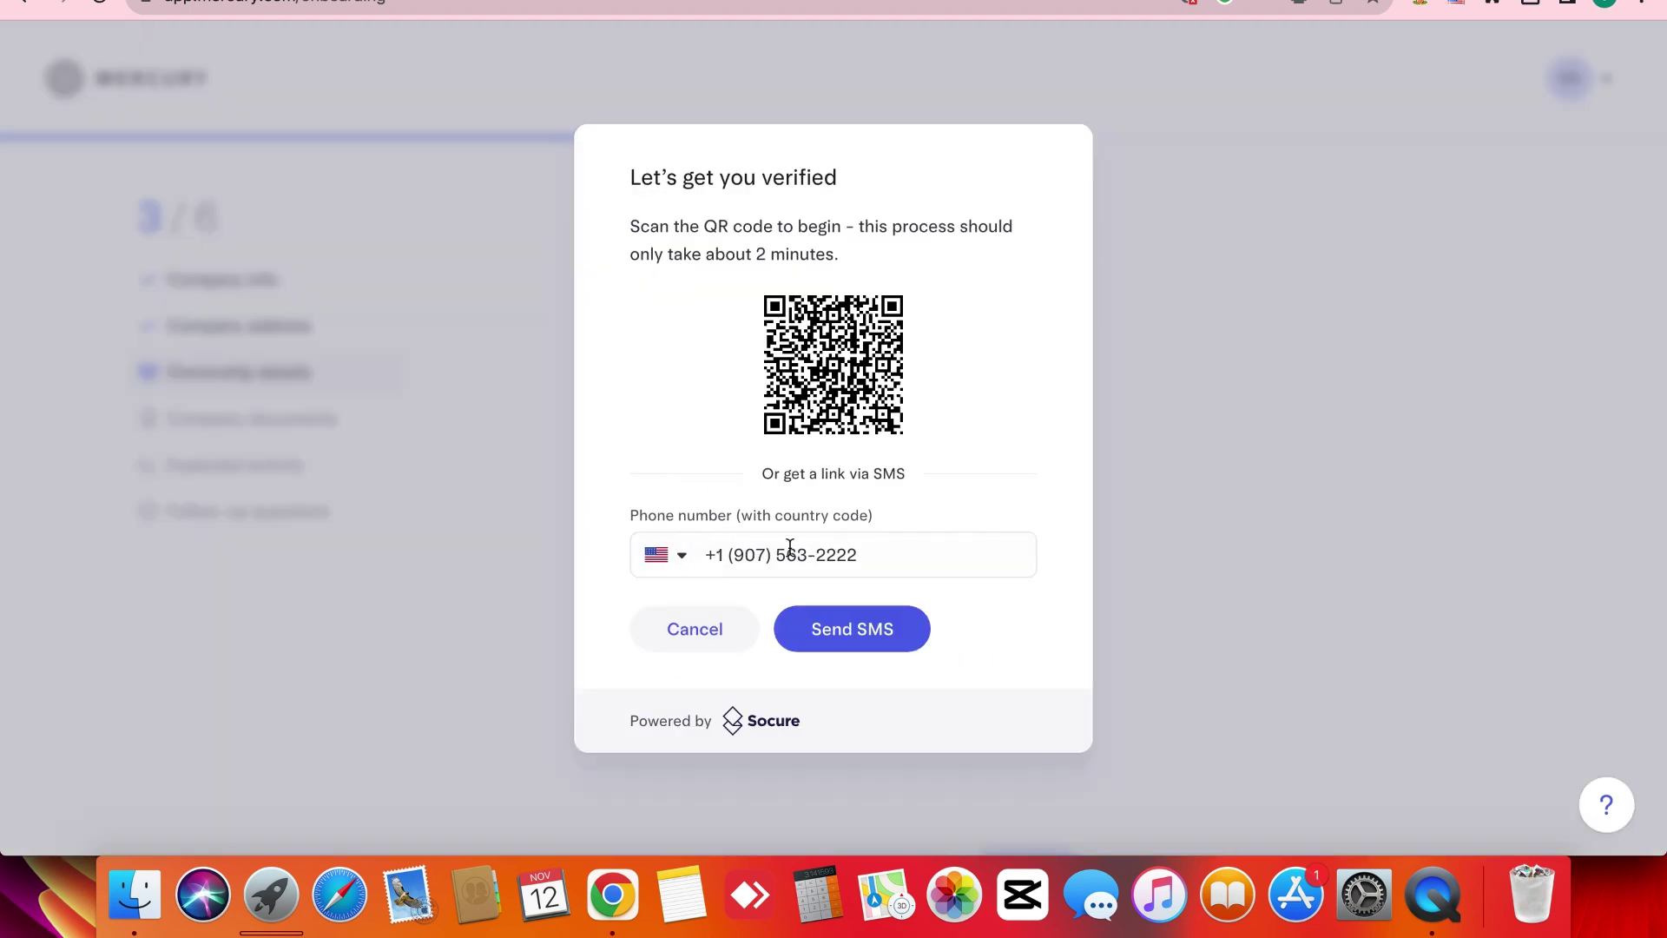
triple_click(790, 545)
left_click(676, 429)
triple_click(782, 554)
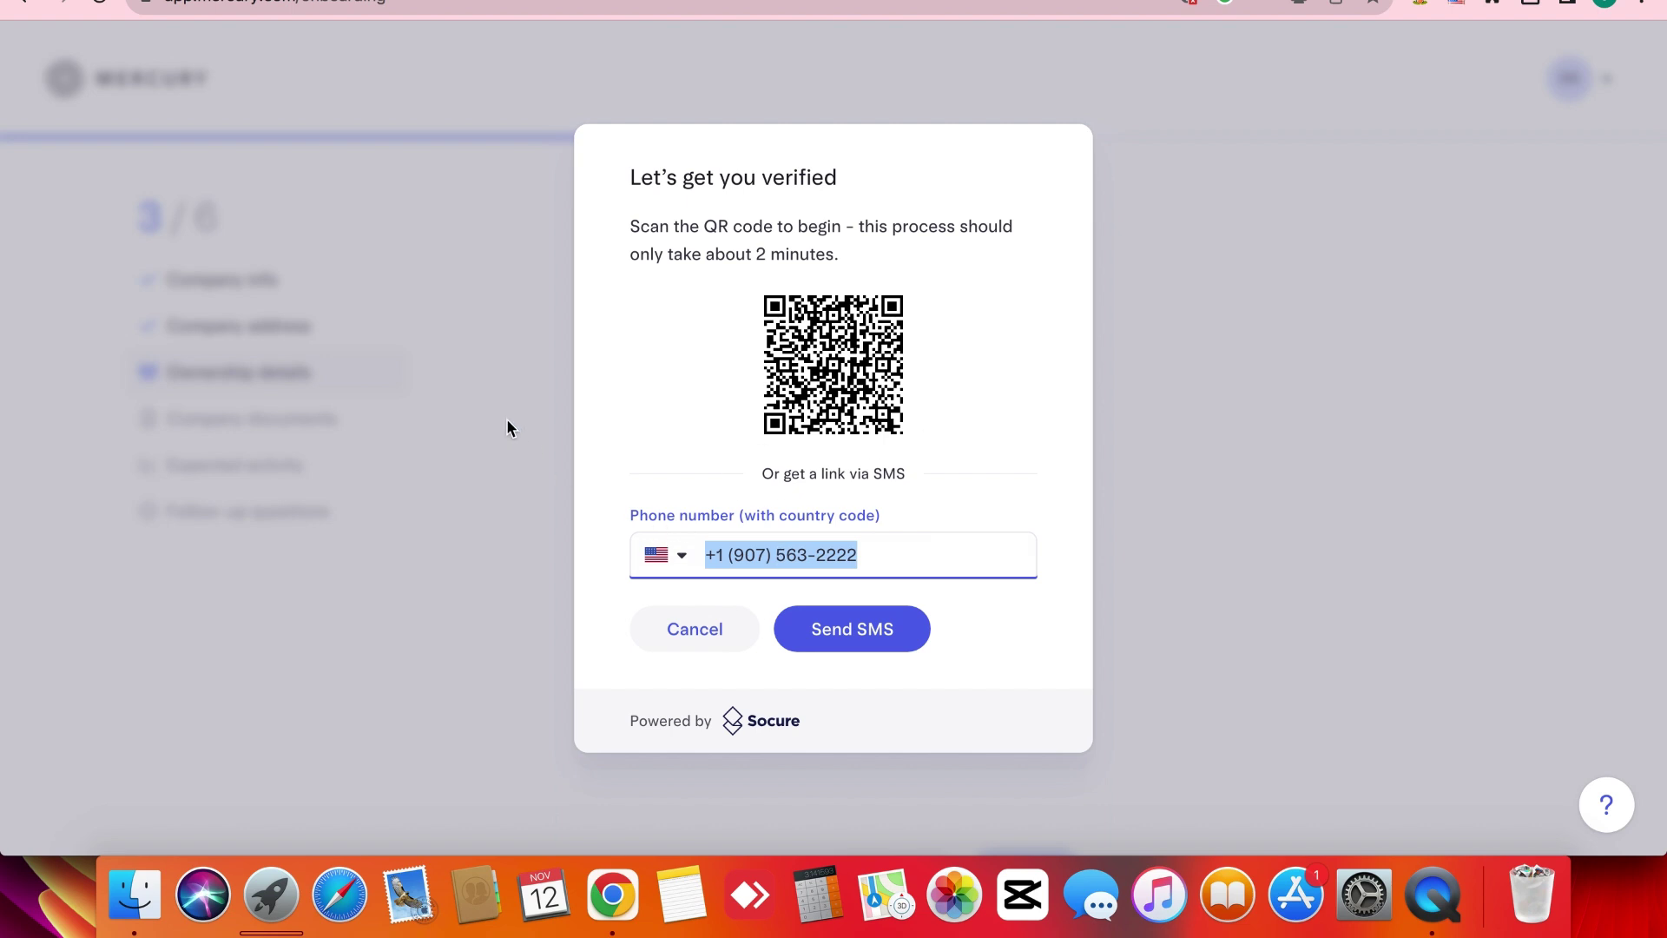
left_click(695, 627)
Review the Ownership details form, then jump to the Company documents step (4 of 6).
scroll(695, 608, "up", 10)
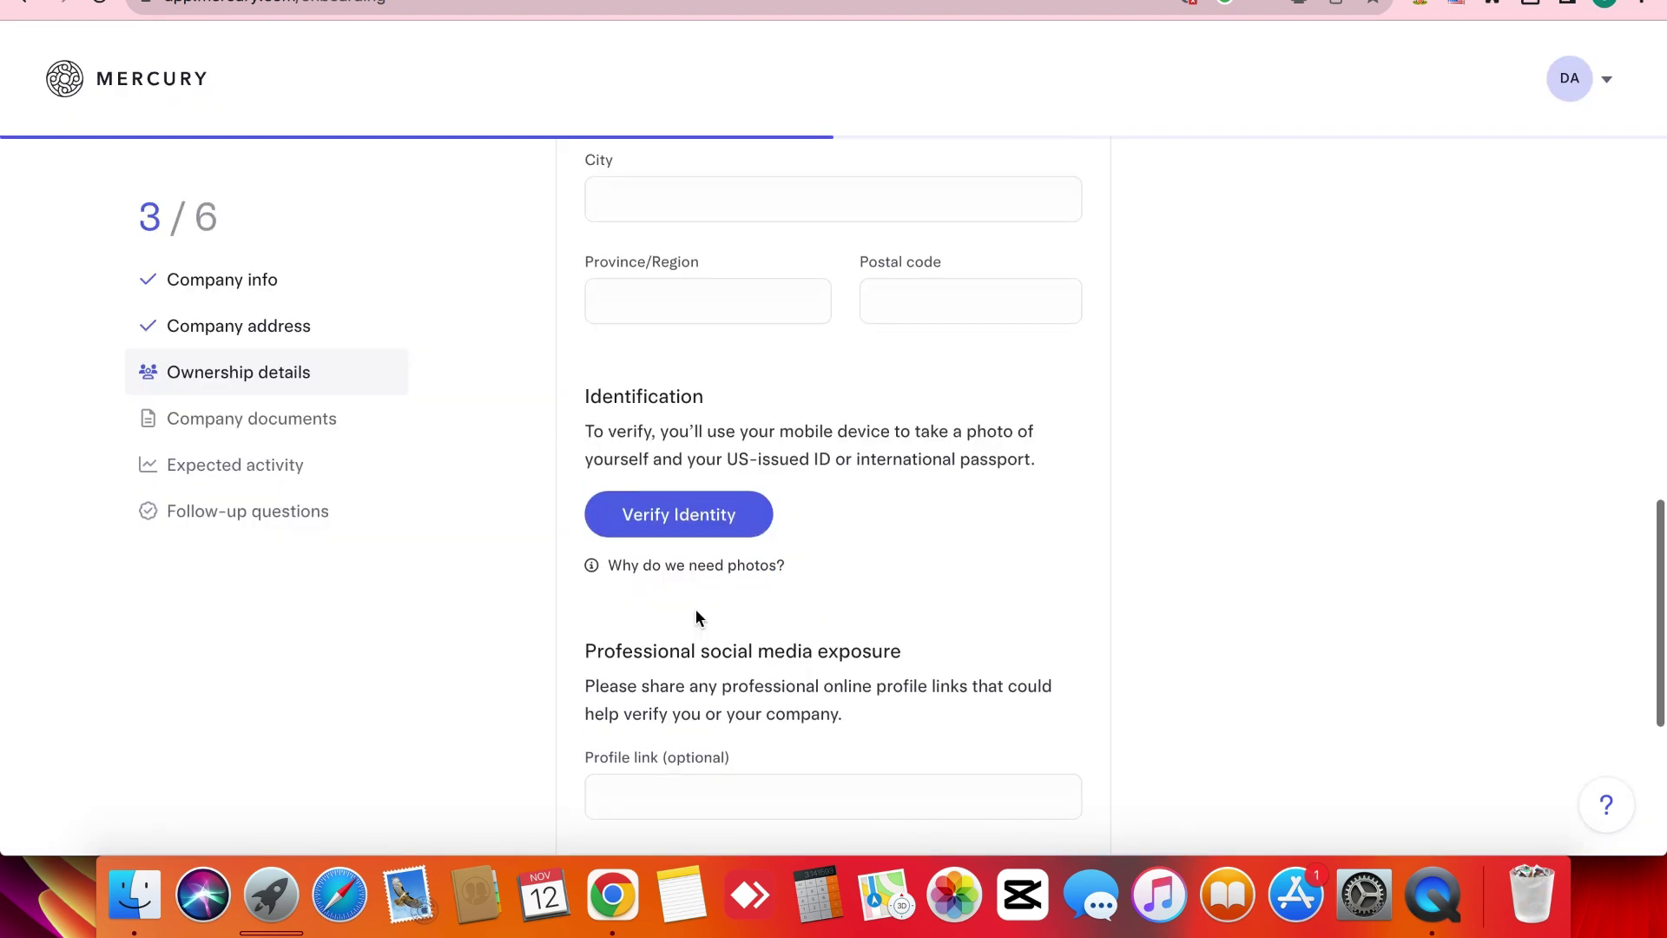
scroll(521, 575, "down", 10)
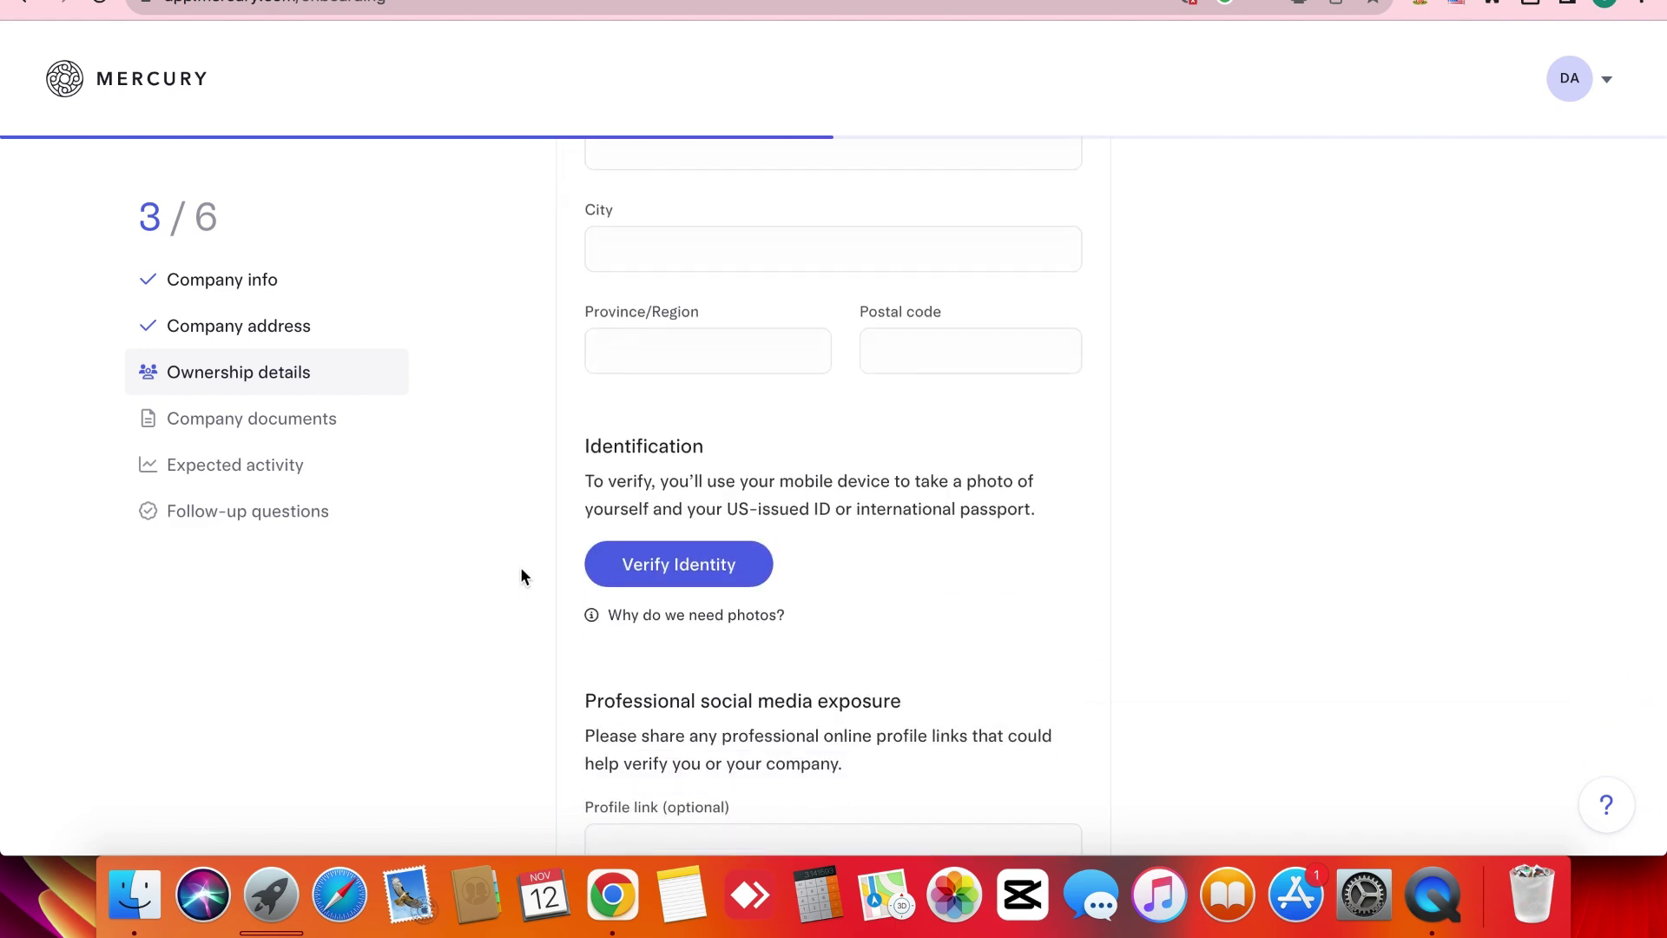
scroll(521, 576, "down", 3)
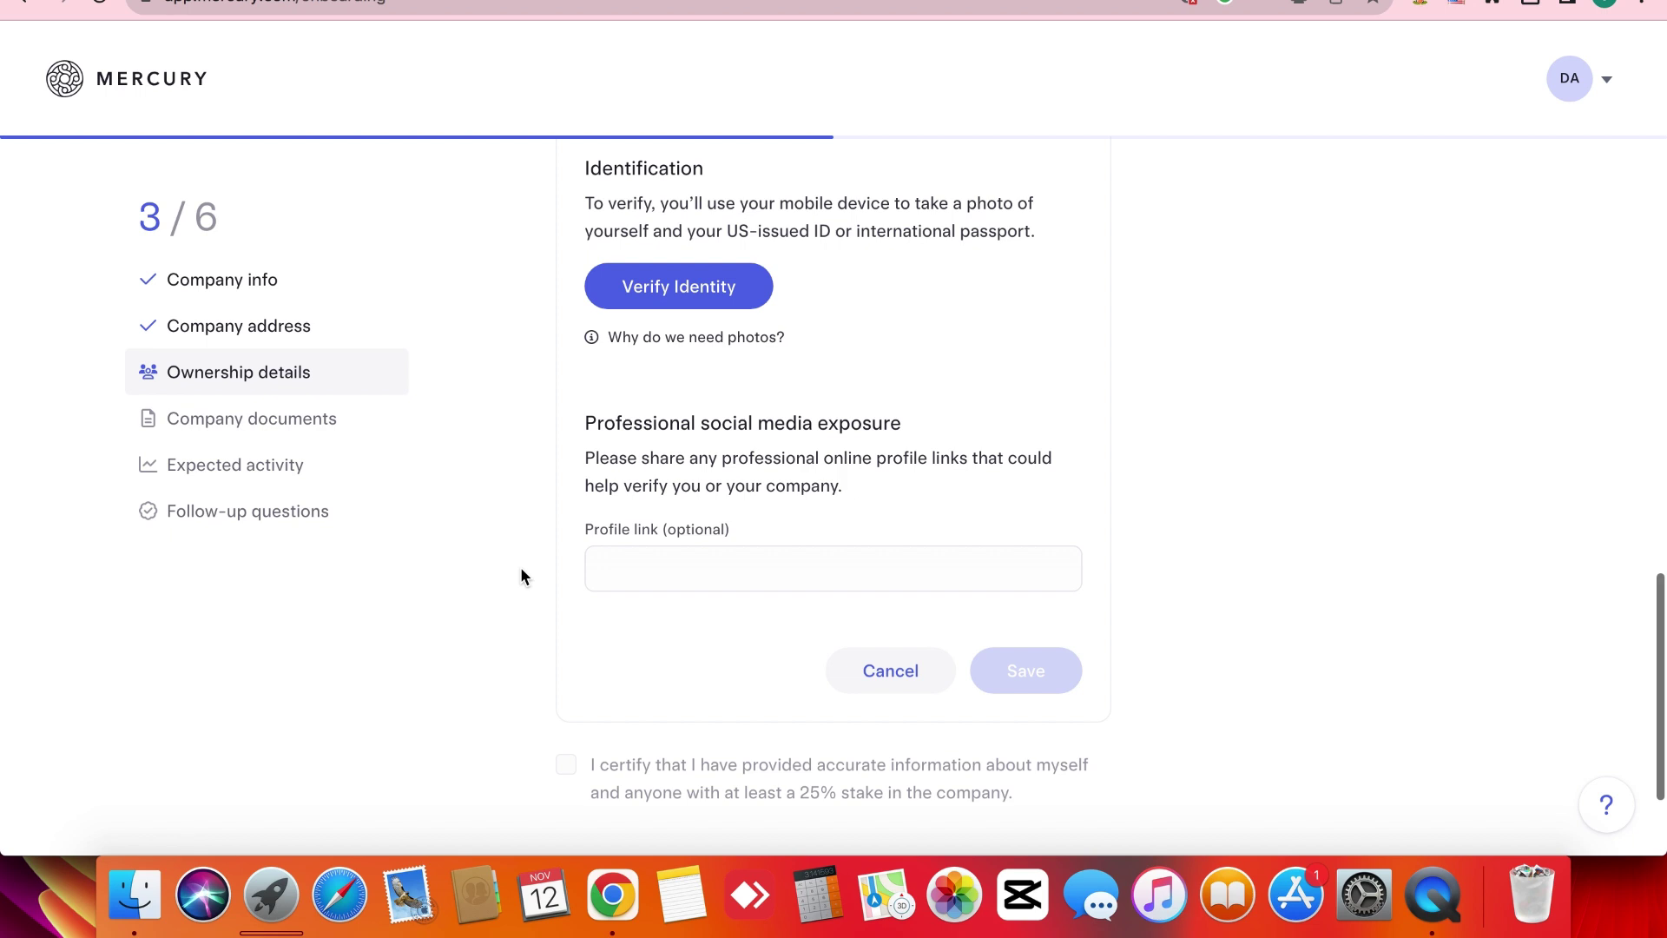
triple_click(521, 569)
left_click(521, 569)
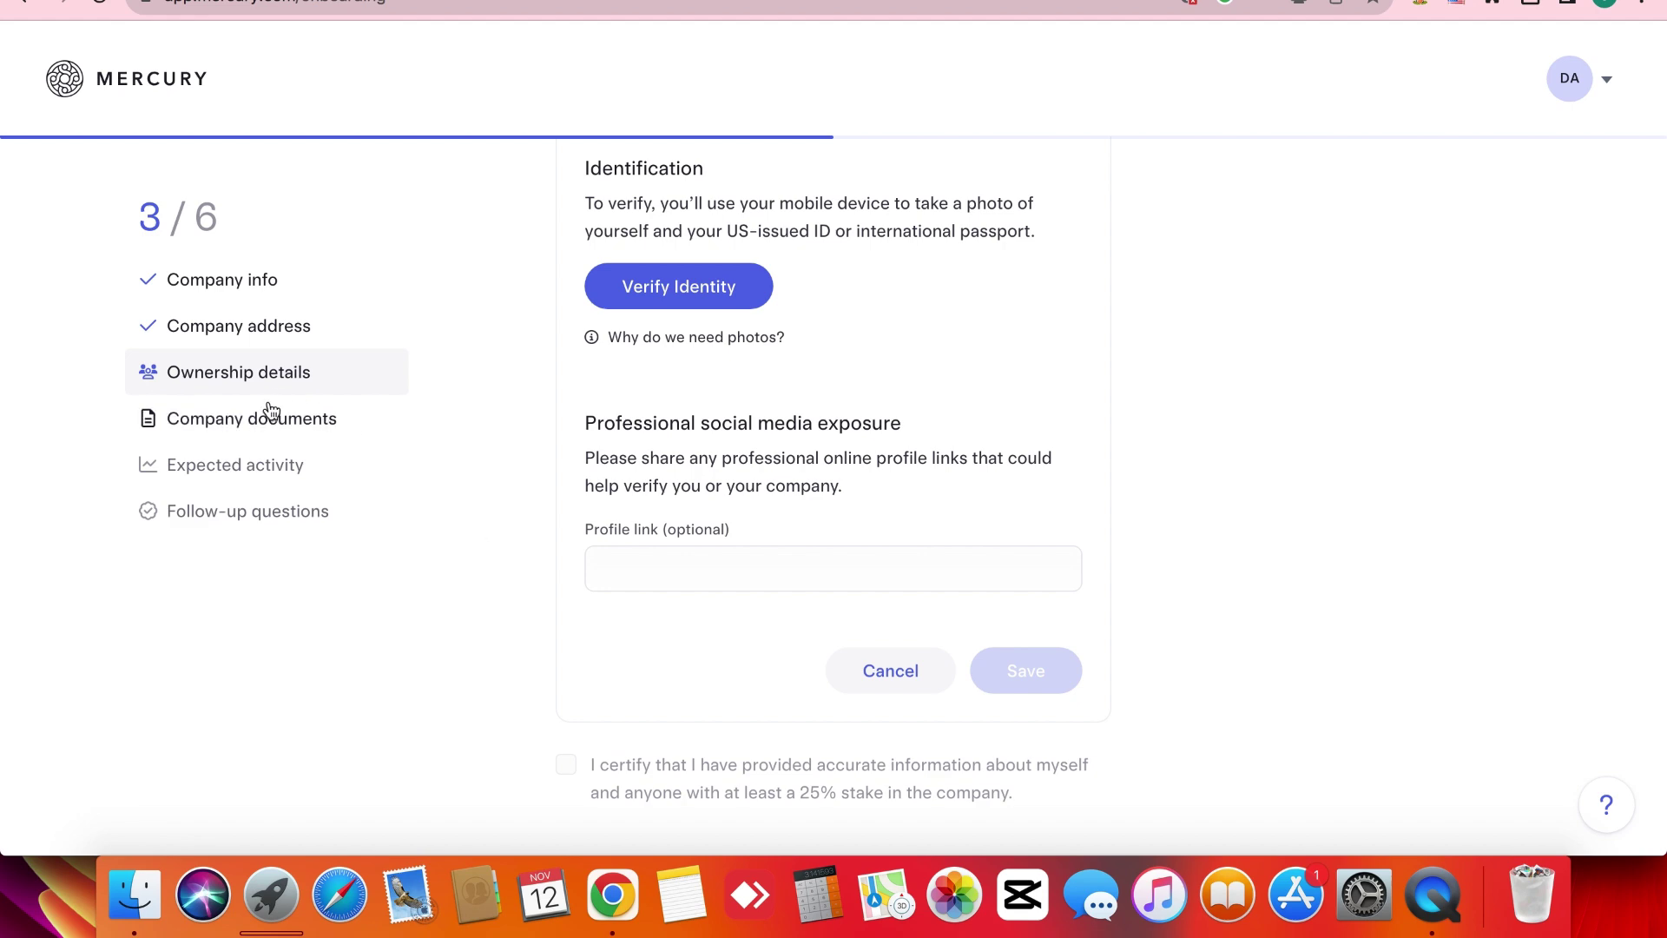
scroll(537, 469, "up", 3)
scroll(539, 469, "up", 10)
scroll(538, 469, "down", 6)
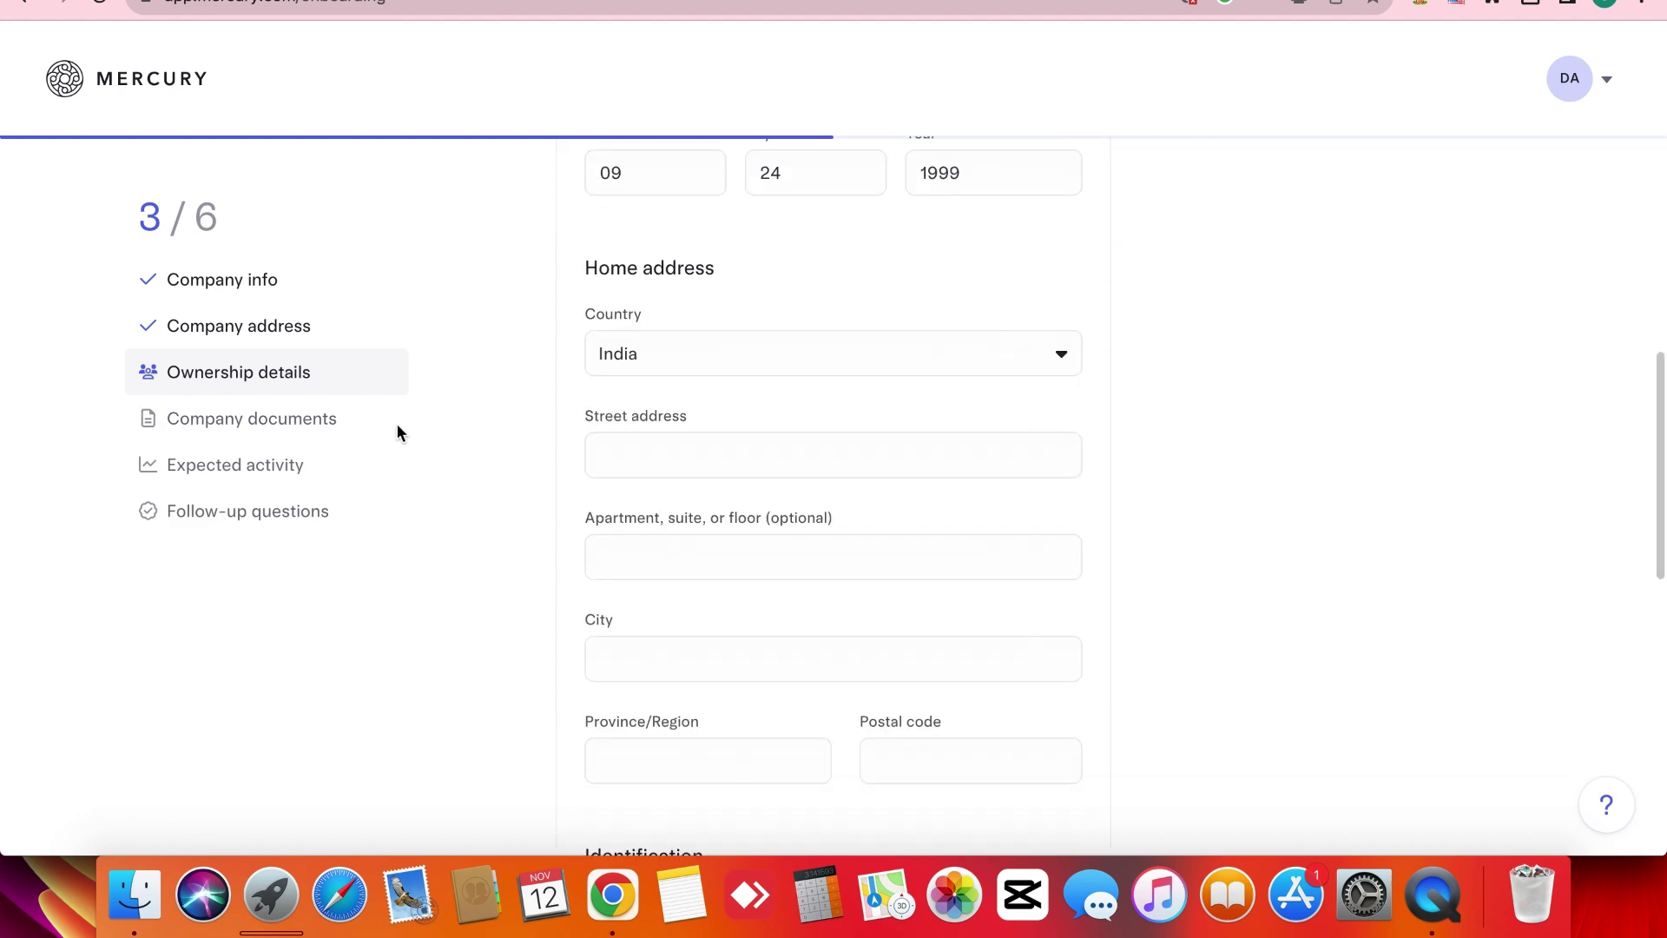
scroll(487, 391, "up", 8)
scroll(509, 349, "down", 1)
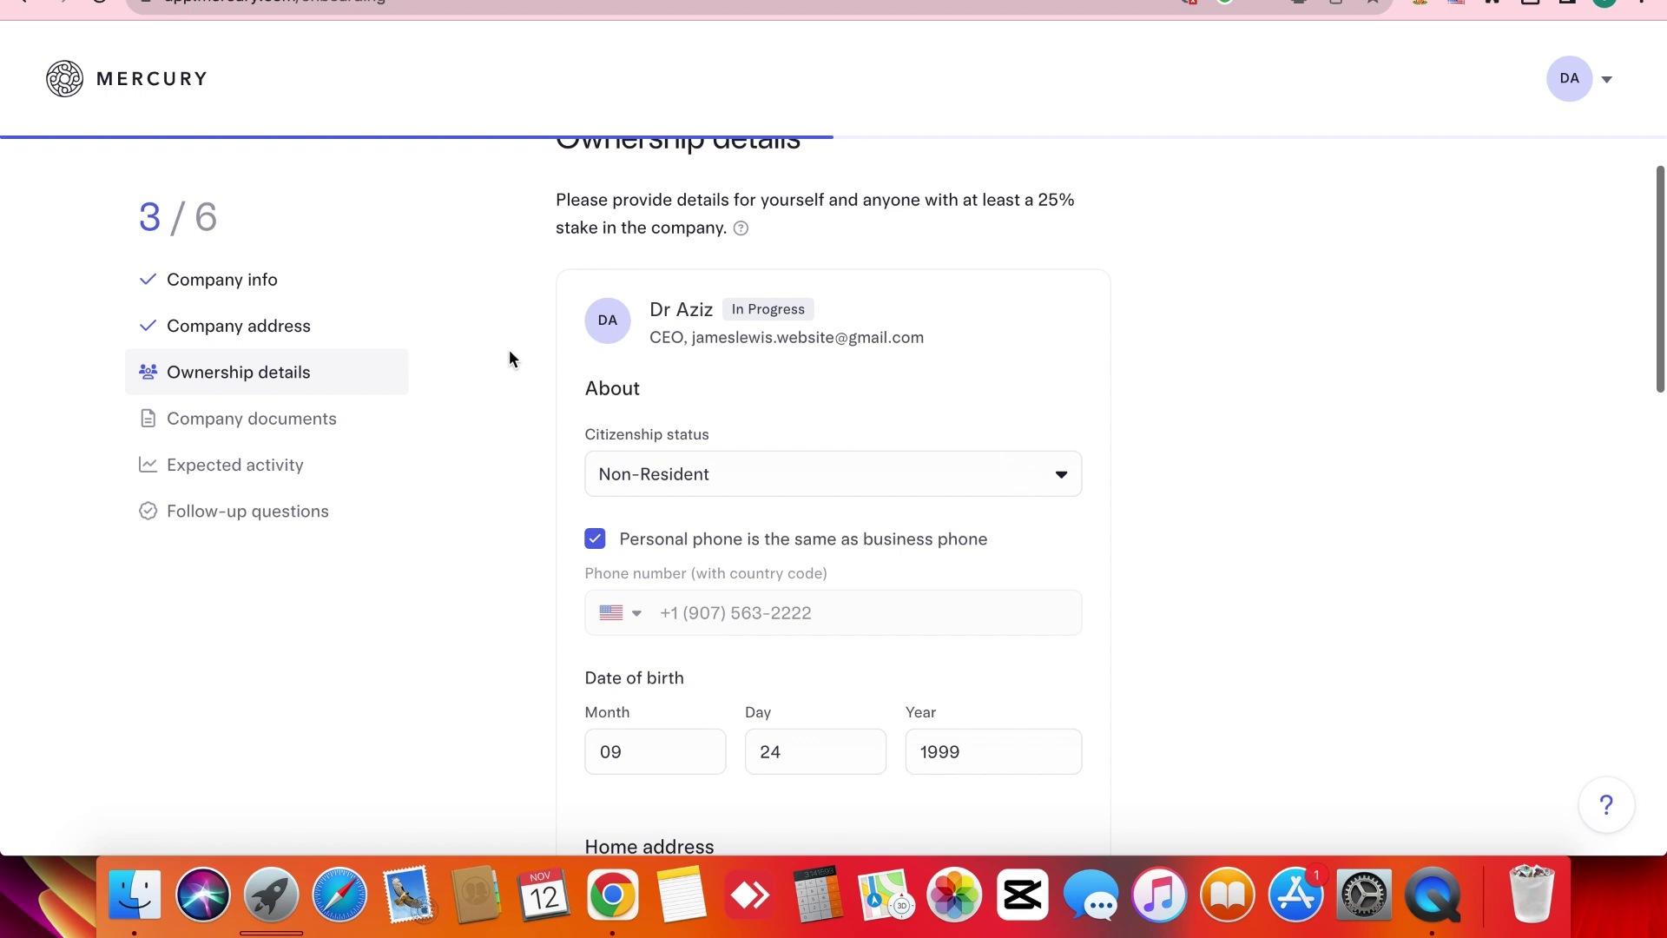
scroll(564, 500, "down", 5)
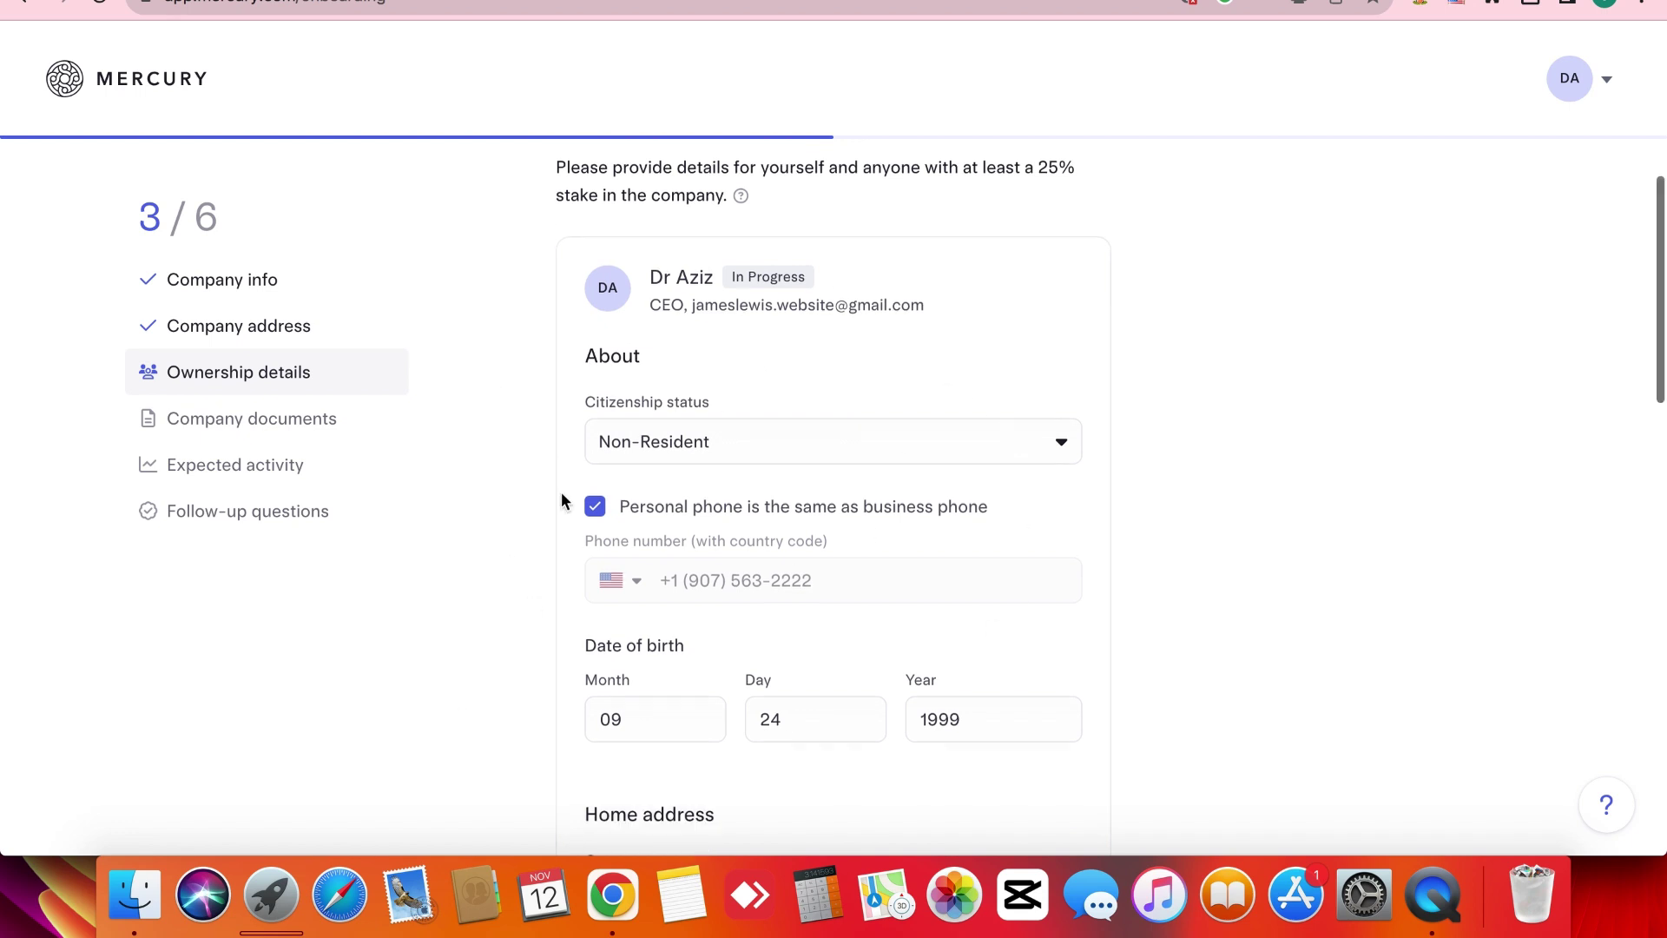
scroll(561, 501, "down", 8)
left_click(324, 439)
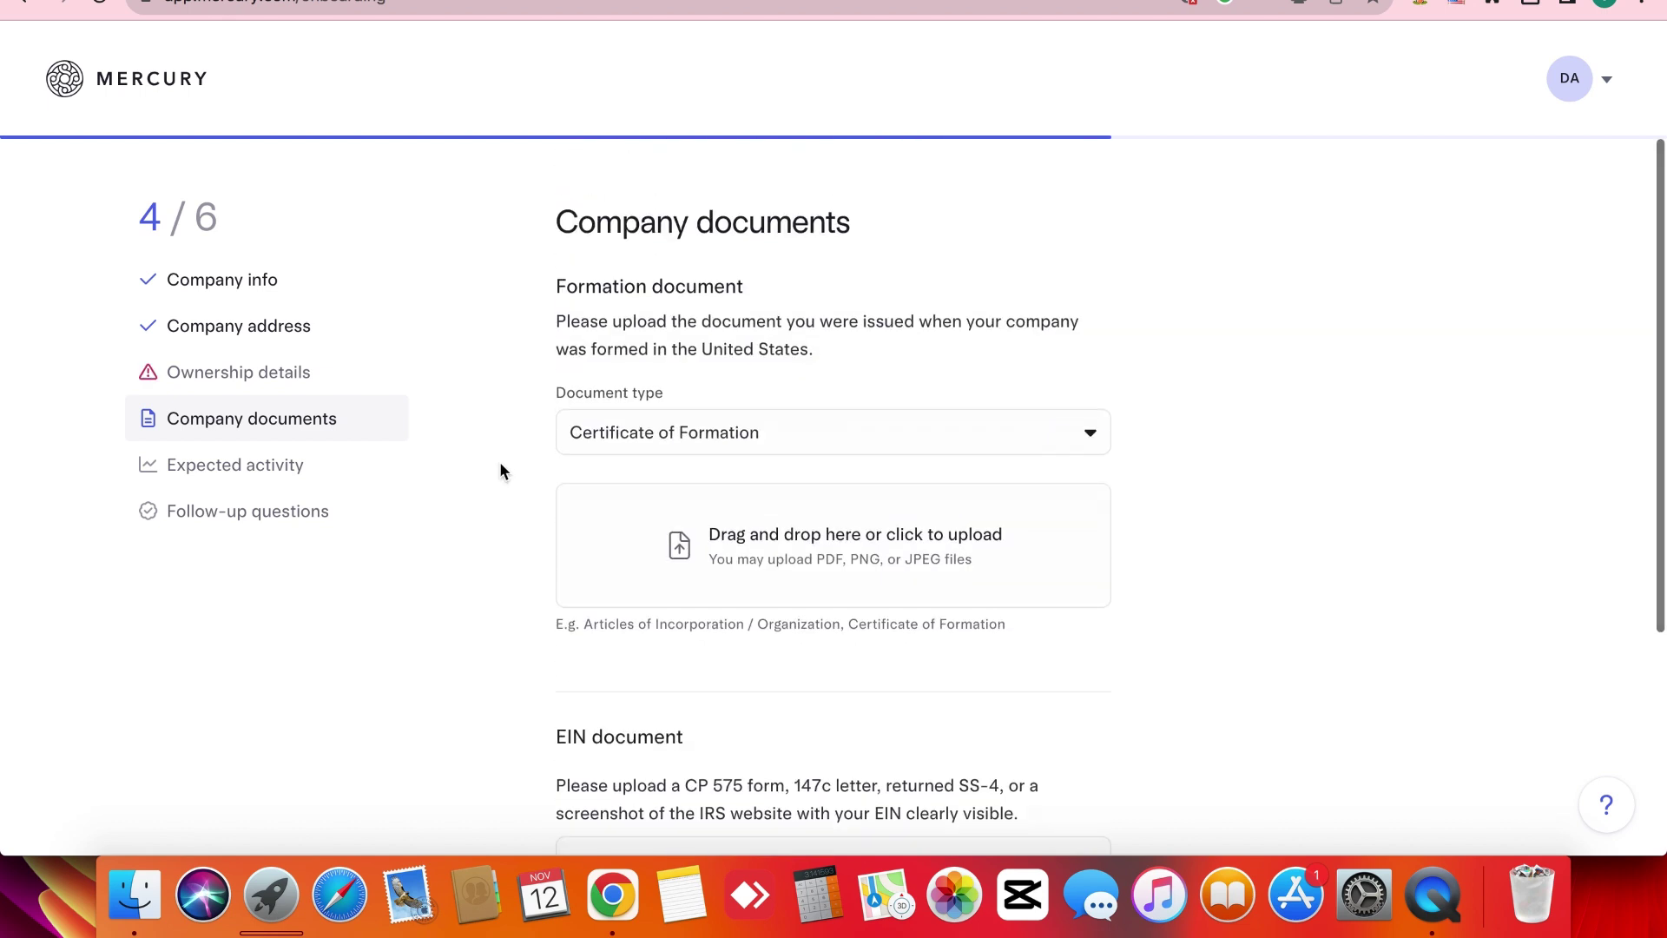
Keep Certificate of Formation as document type and attach LLC .pdf and LLC Second .pdf.
left_click(574, 426)
left_click(513, 486)
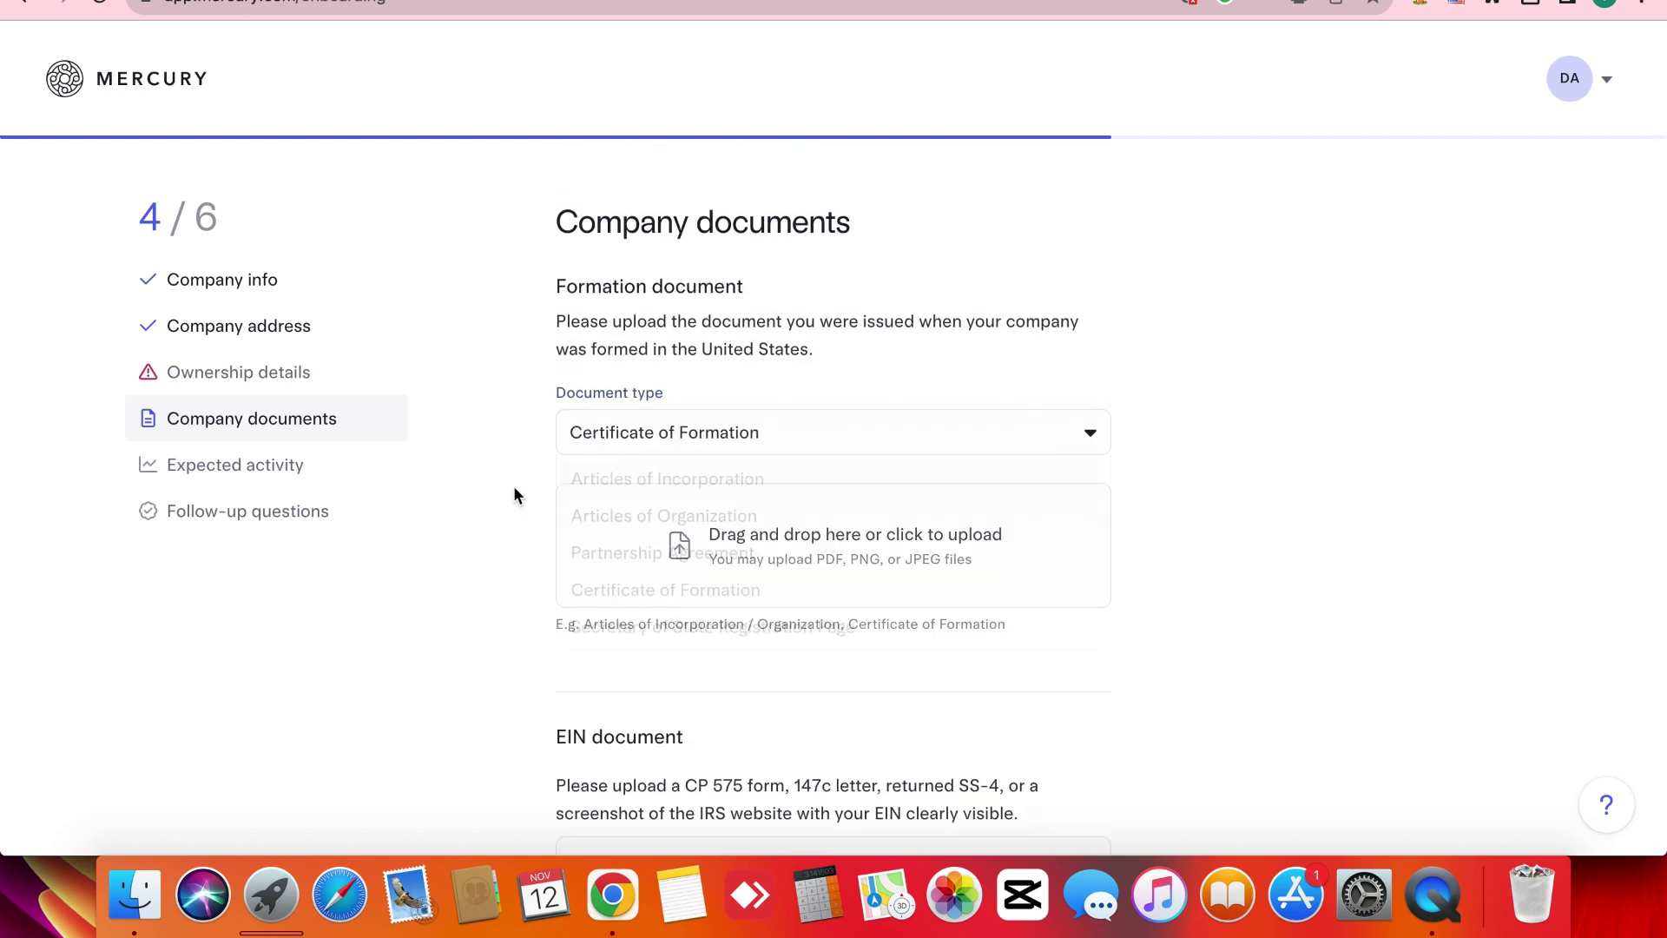
scroll(519, 473, "down", 2)
scroll(528, 458, "down", 1)
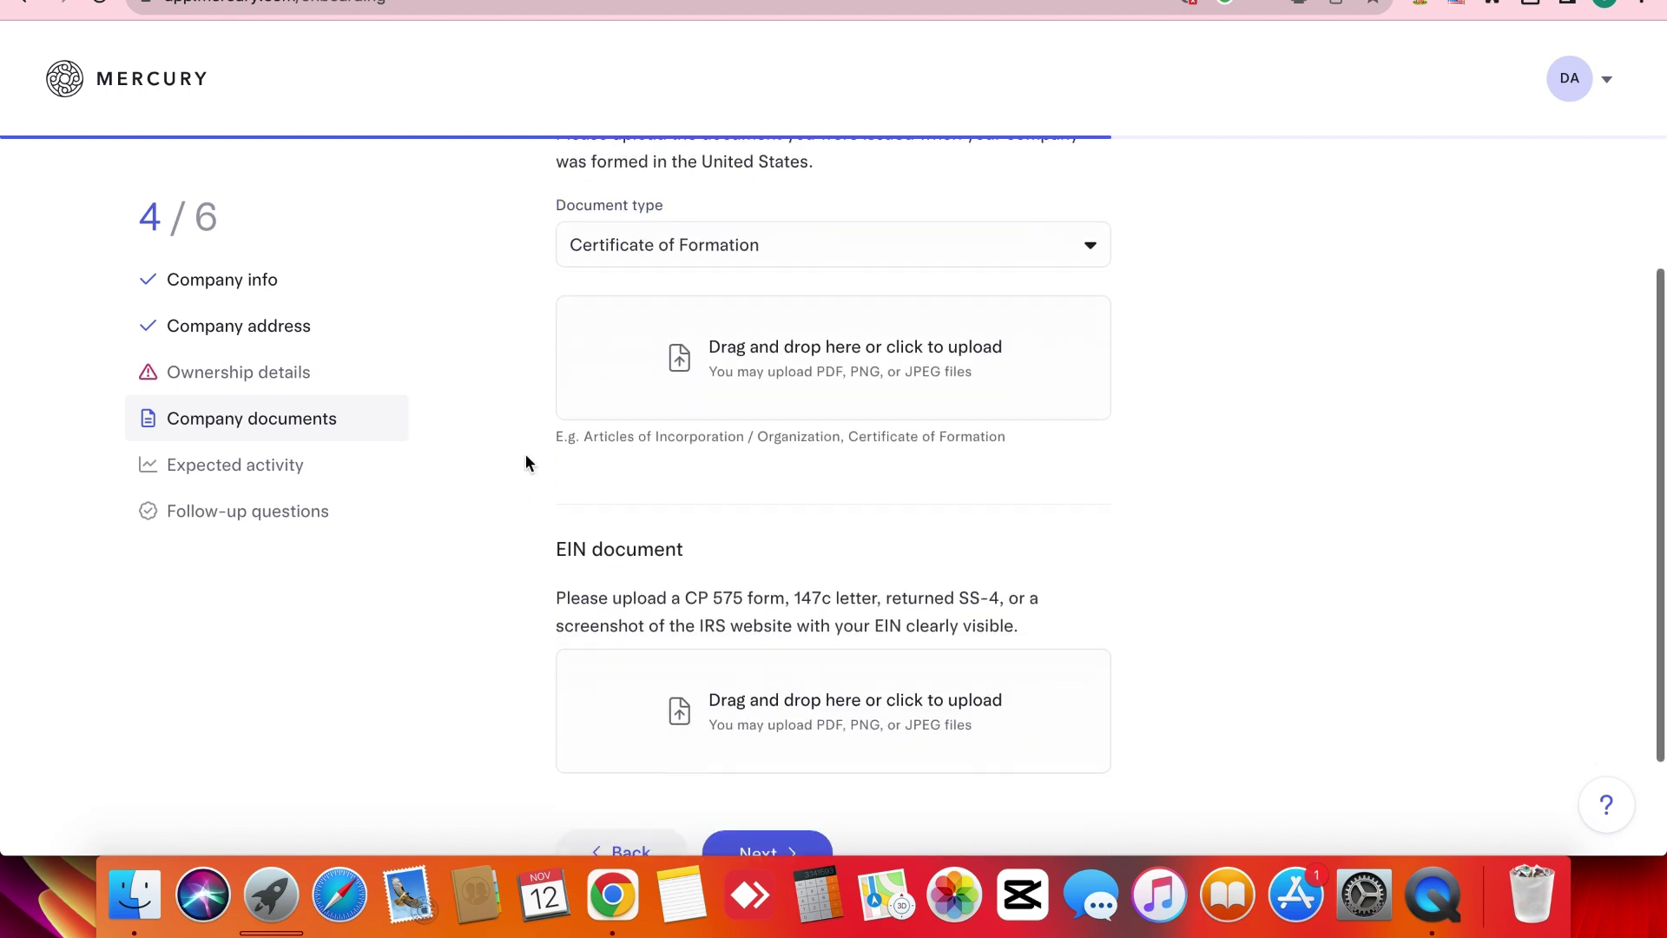
scroll(669, 457, "down", 3)
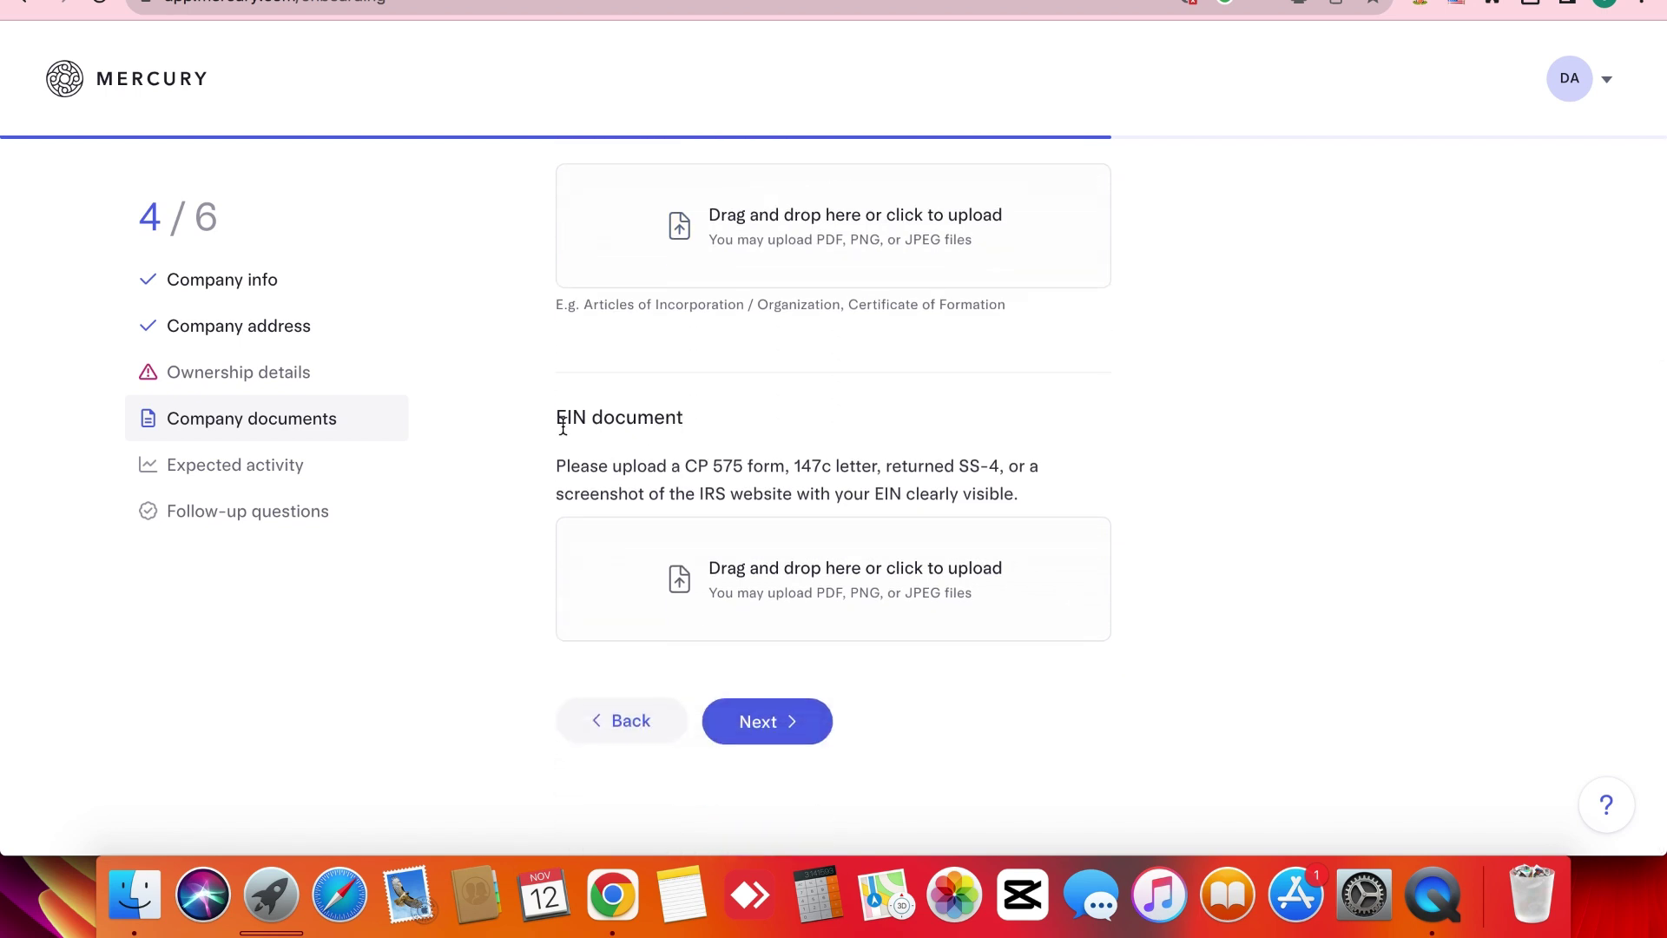
triple_click(562, 427)
left_click(562, 427)
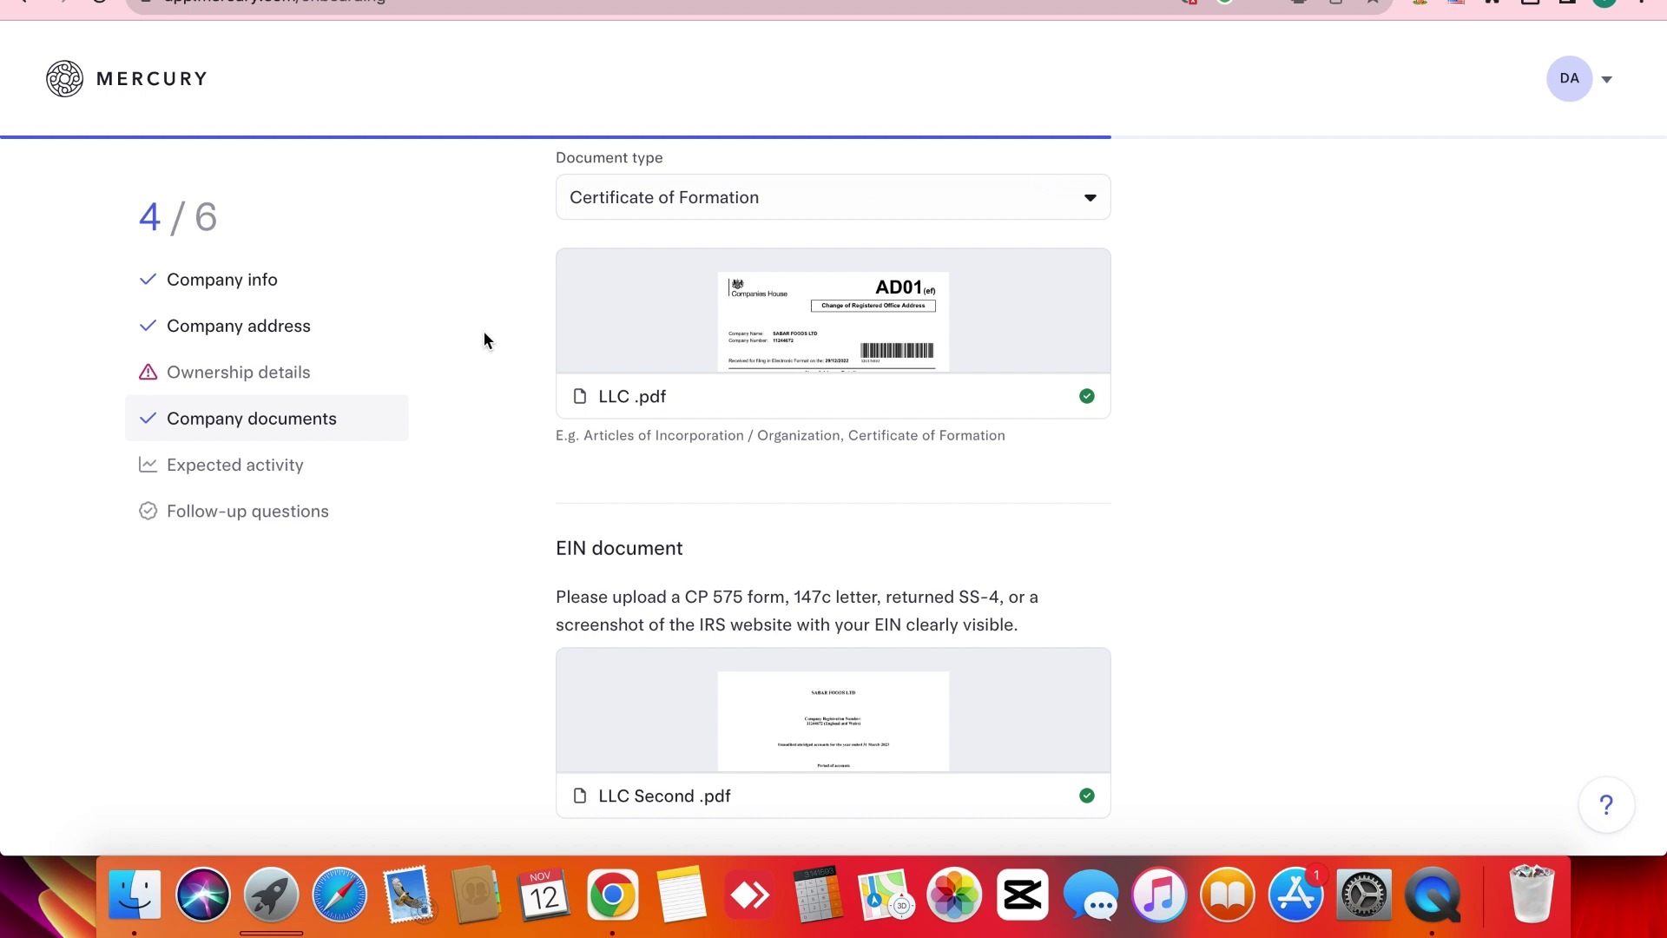
Scroll through the Company documents step to review both uploaded files.
scroll(485, 337, "down", 3)
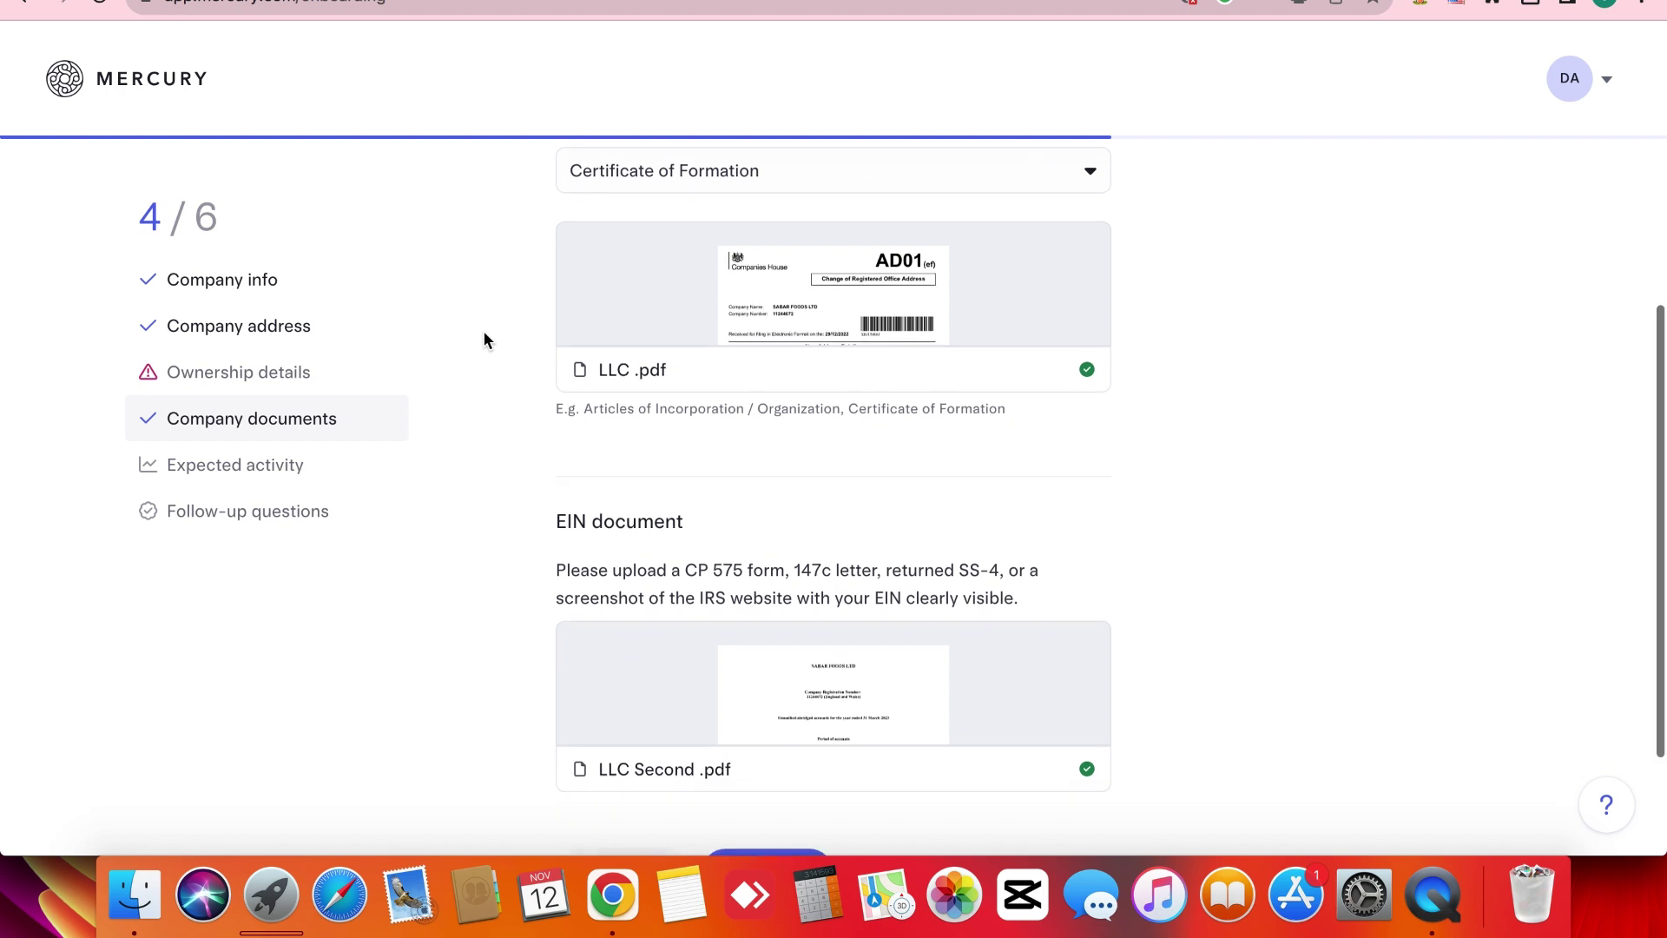
scroll(484, 338, "up", 3)
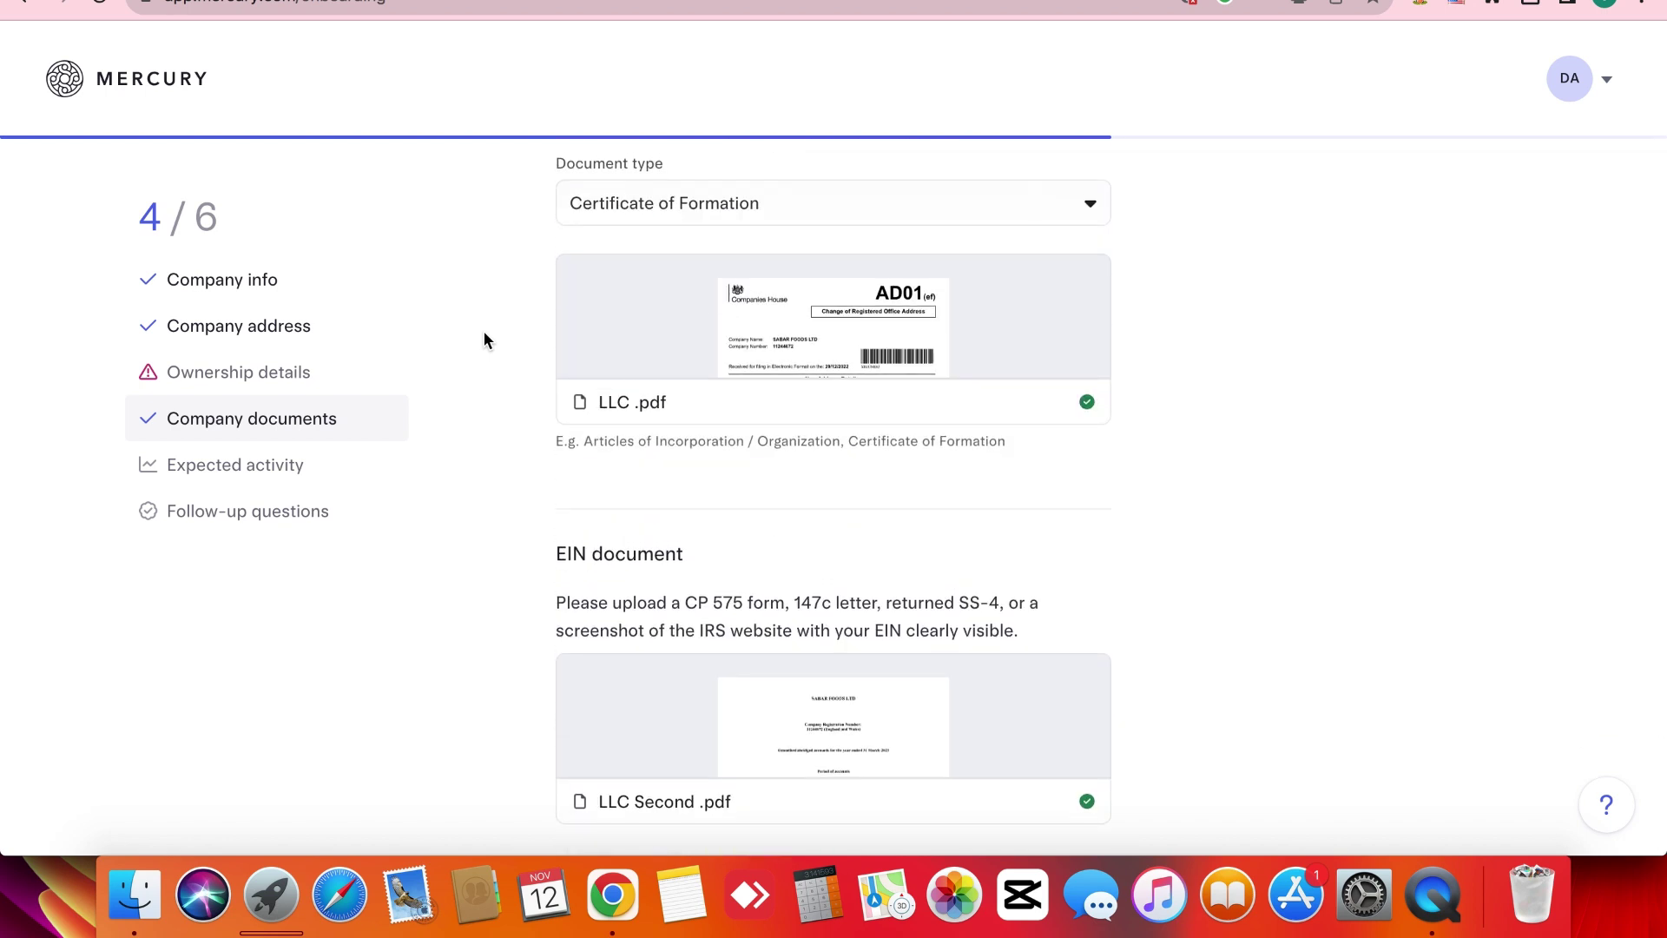
scroll(485, 338, "down", 3)
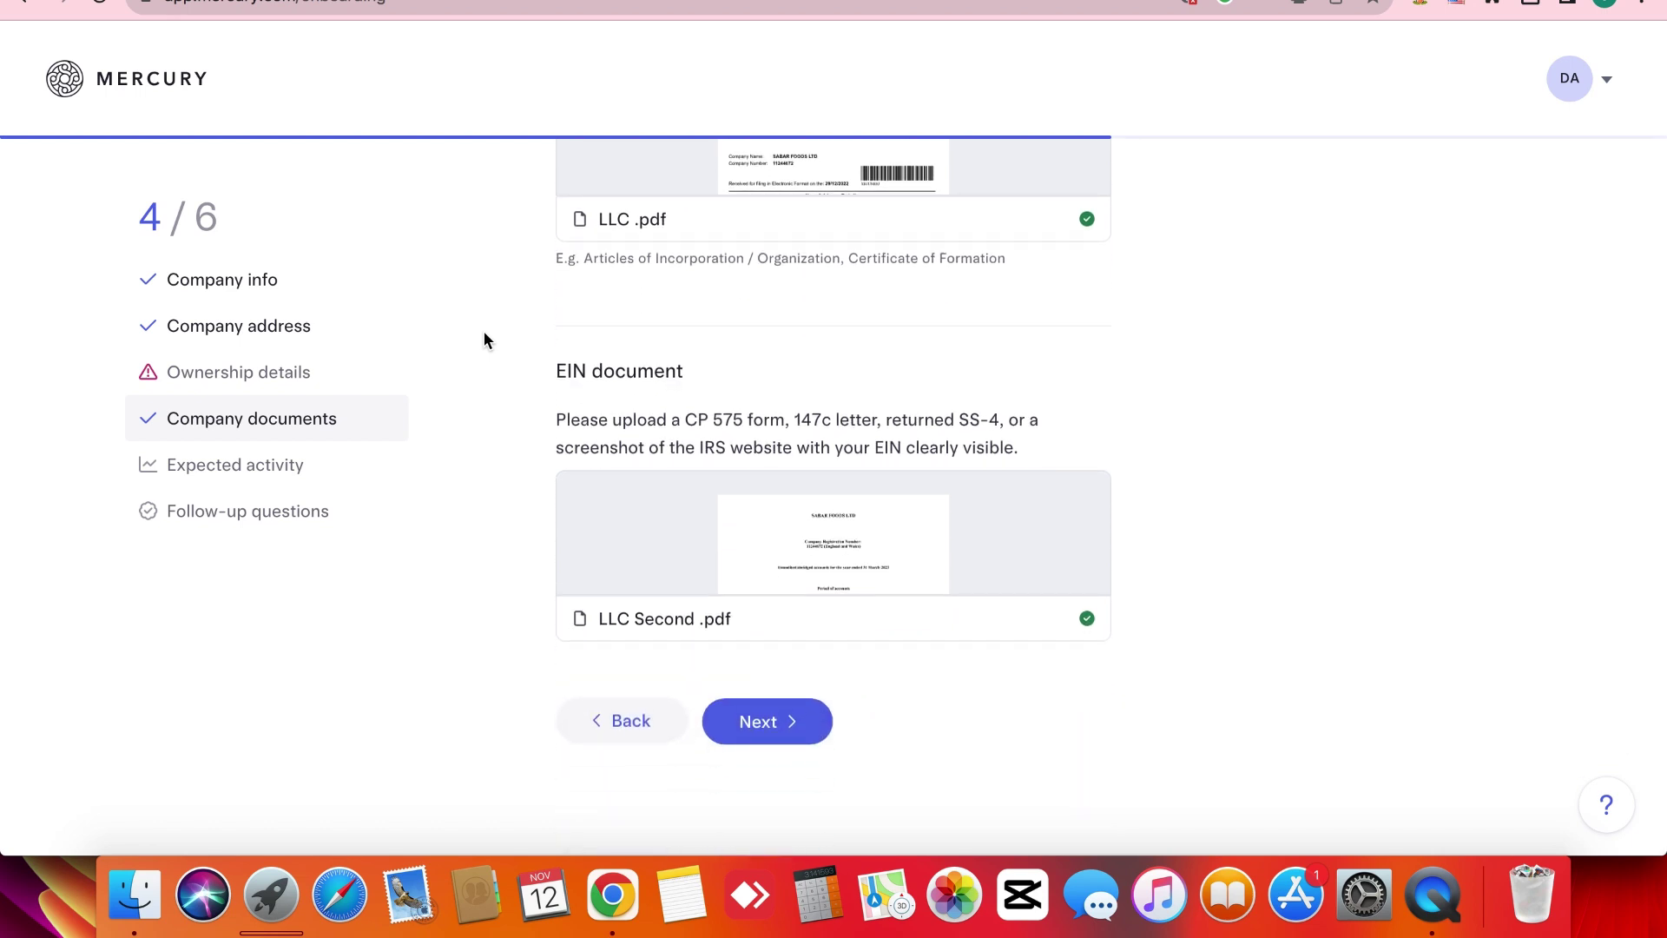
scroll(484, 340, "up", 4)
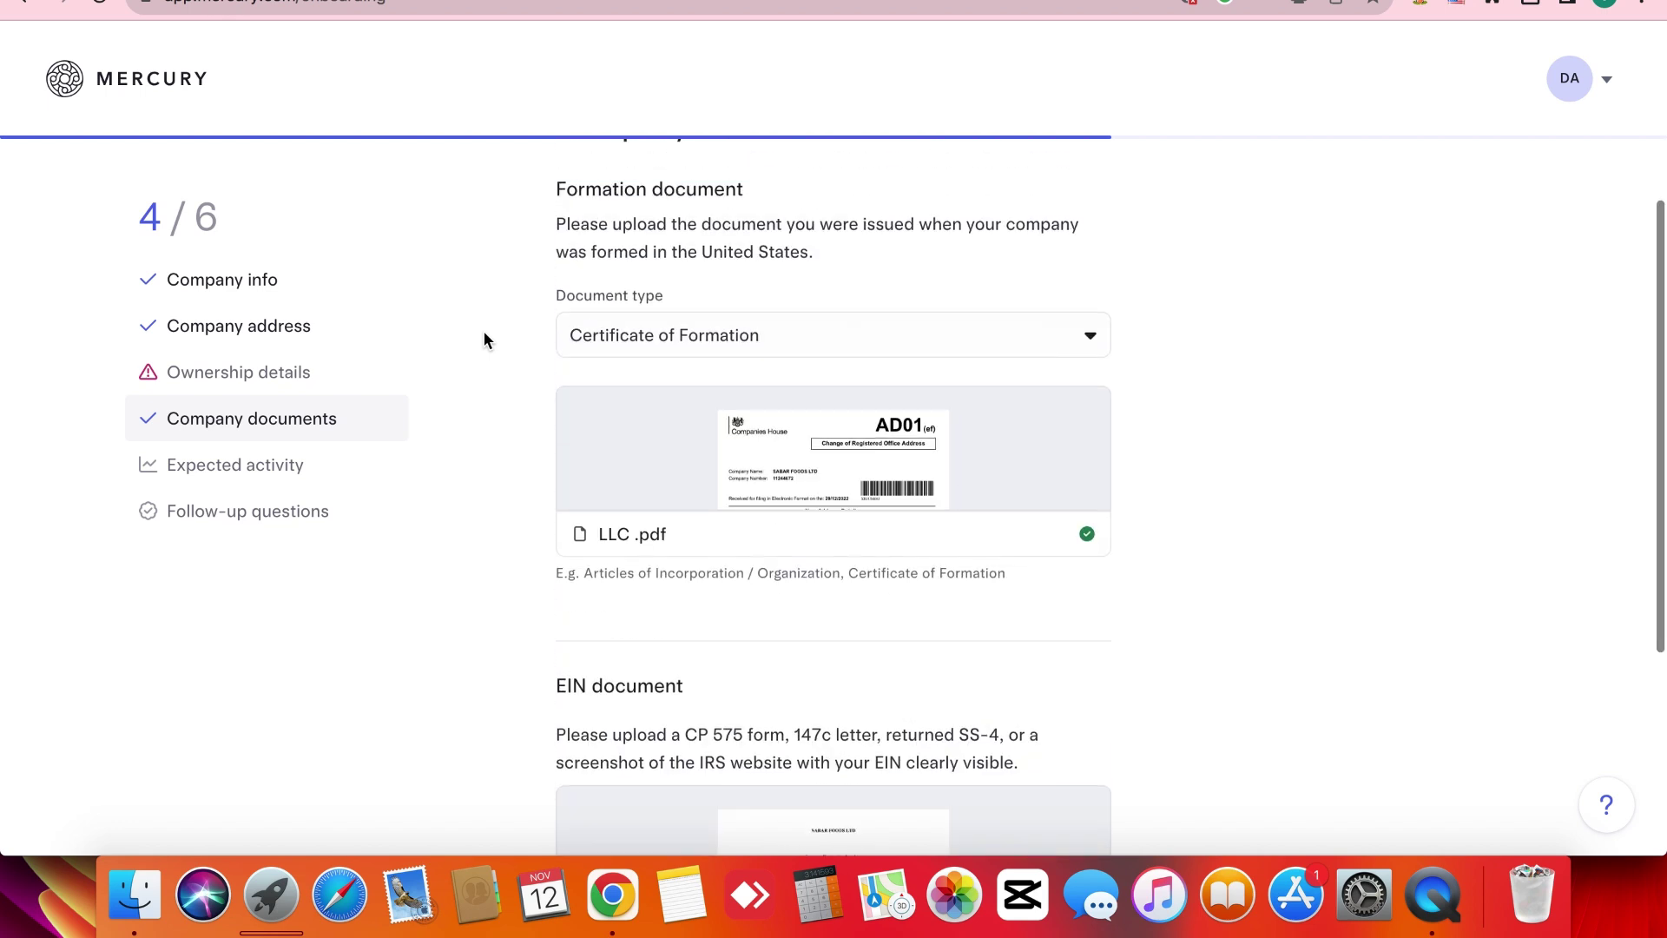
scroll(484, 339, "up", 1)
scroll(484, 339, "down", 5)
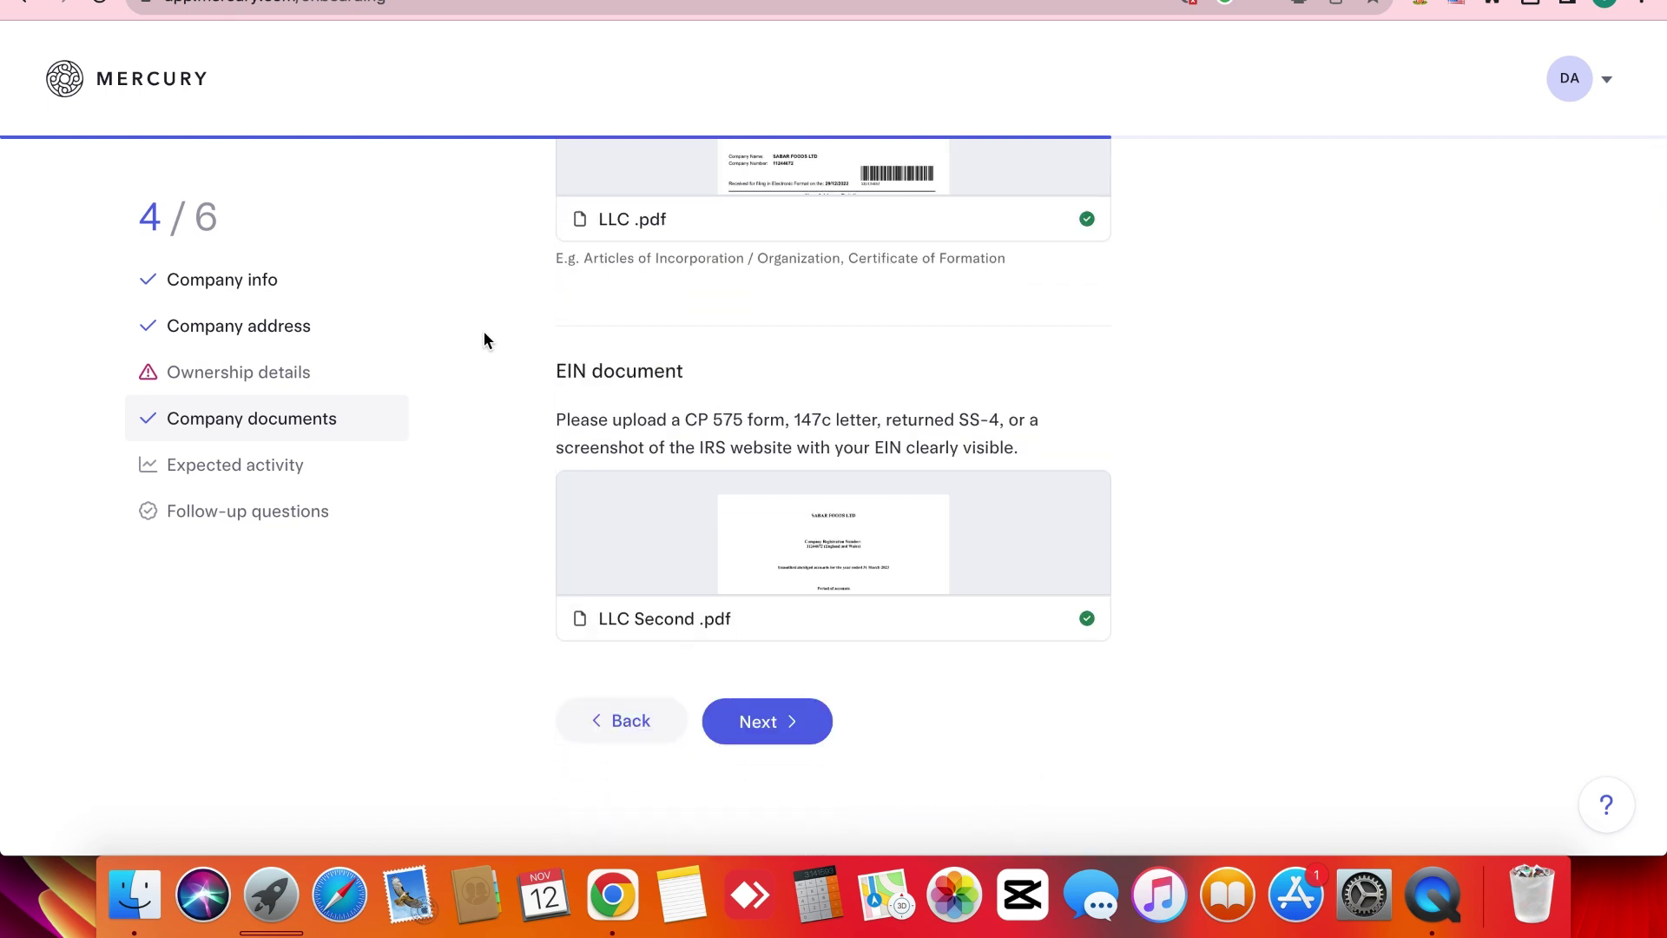
Continue to Expected activity and answer Yes to sending money internationally.
left_click(741, 735)
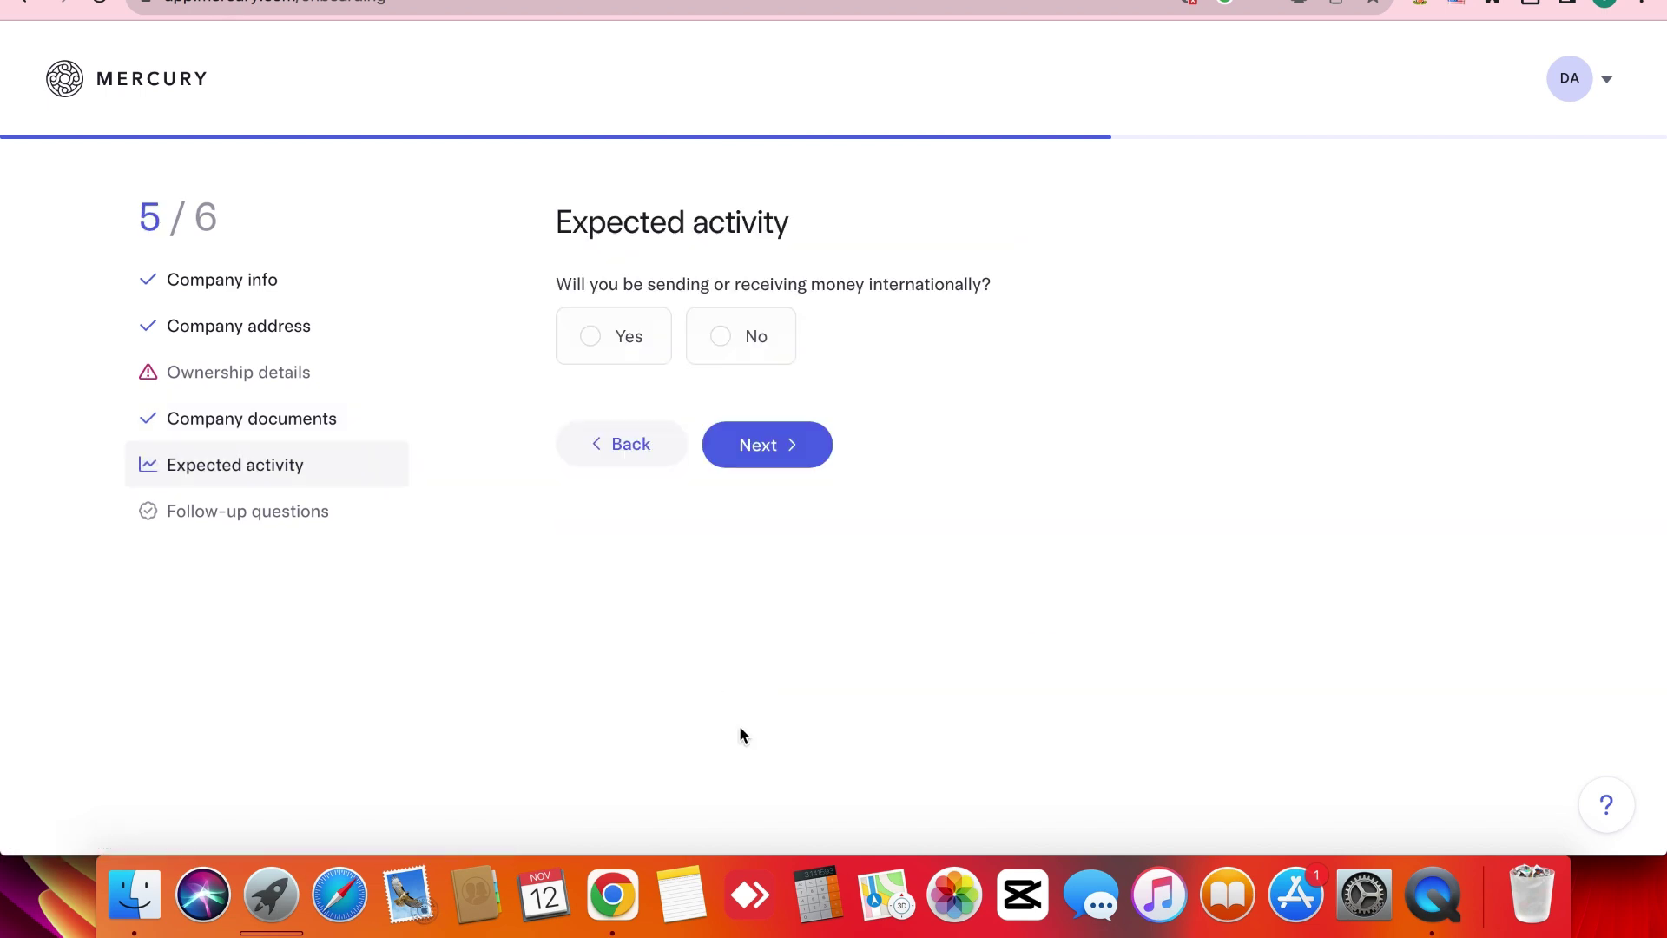
triple_click(587, 232)
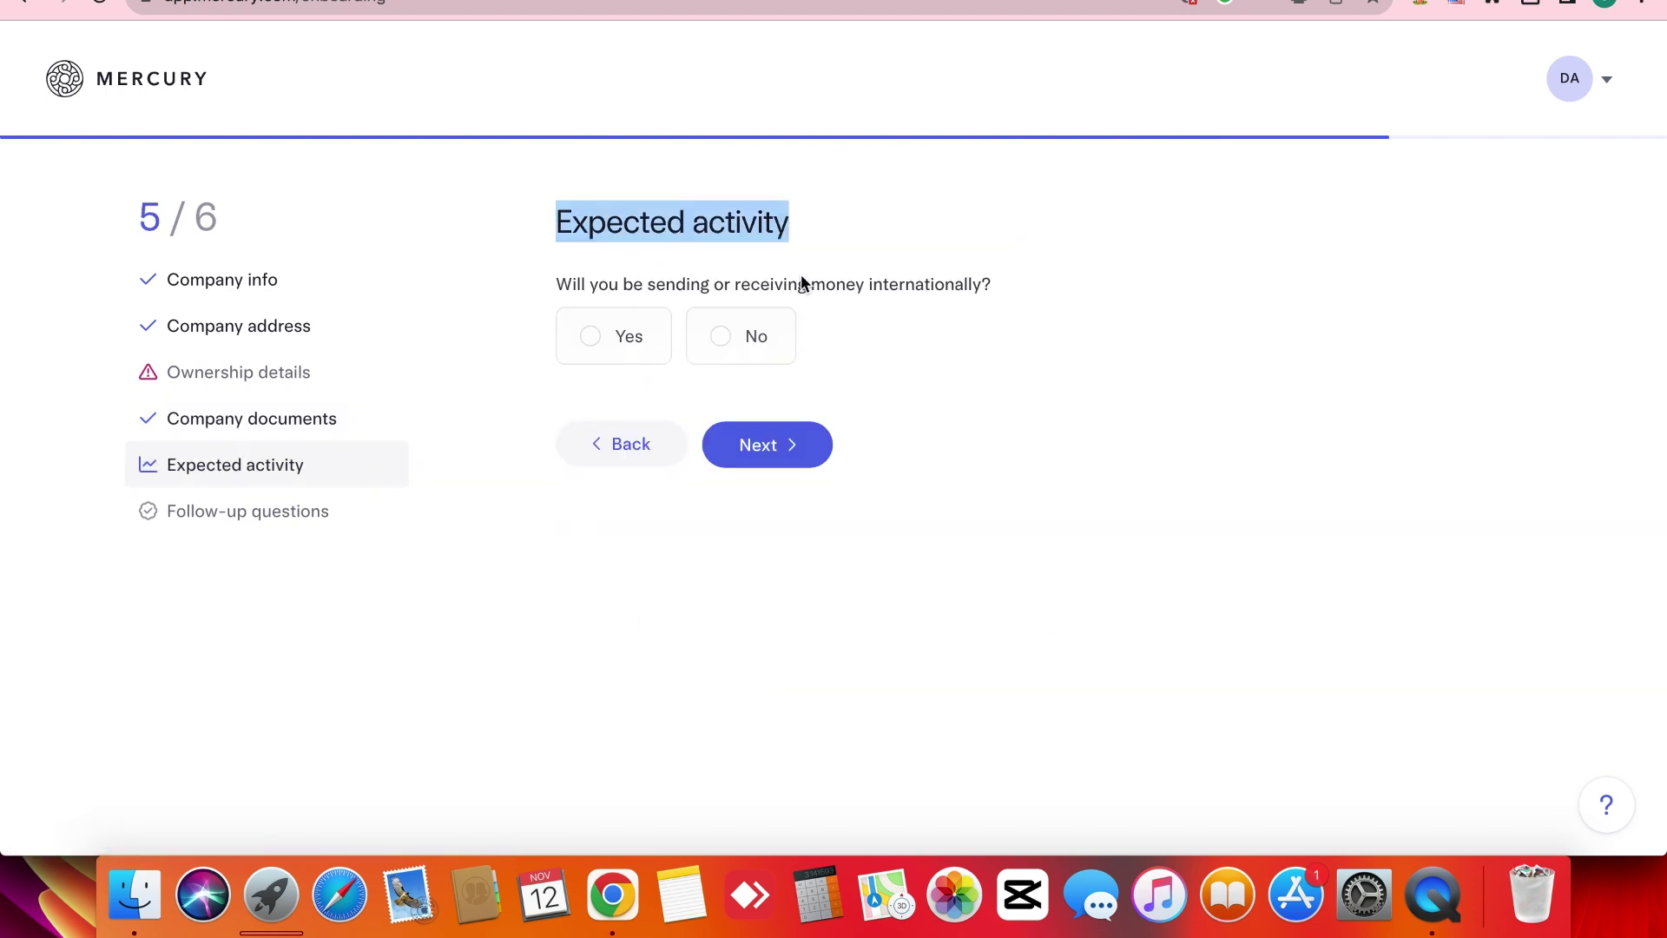
triple_click(934, 286)
left_click(934, 287)
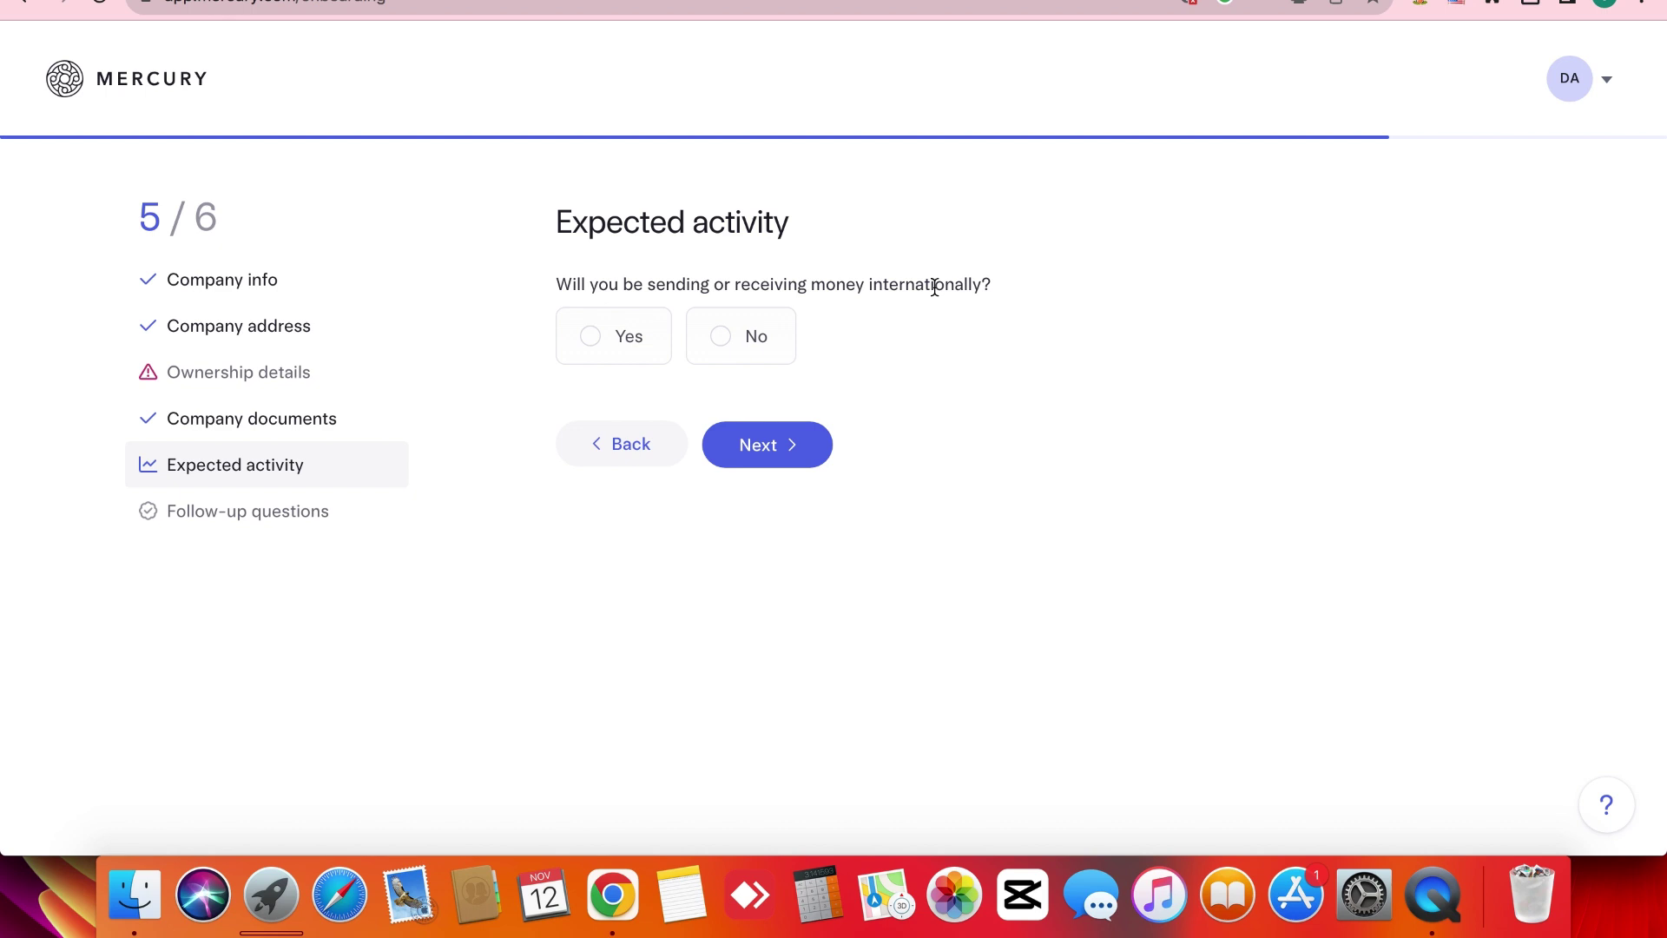
left_click(581, 338)
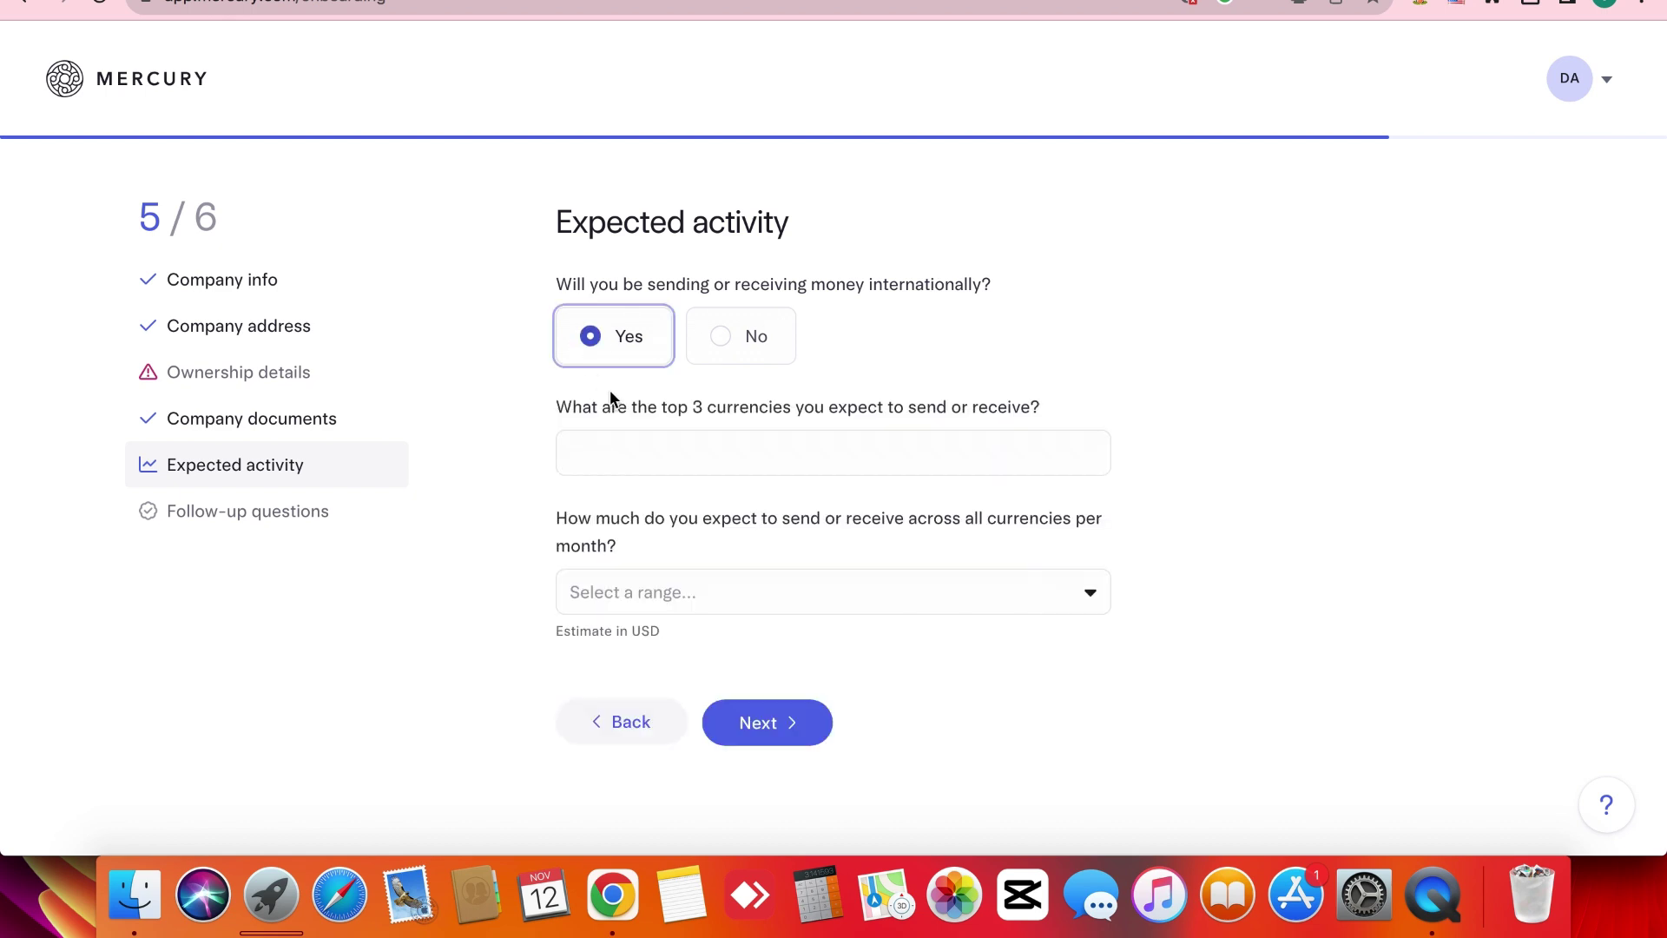
Choose US Dollar, Indian Rupee and UK Pound Sterling as the top three currencies.
left_click(662, 453)
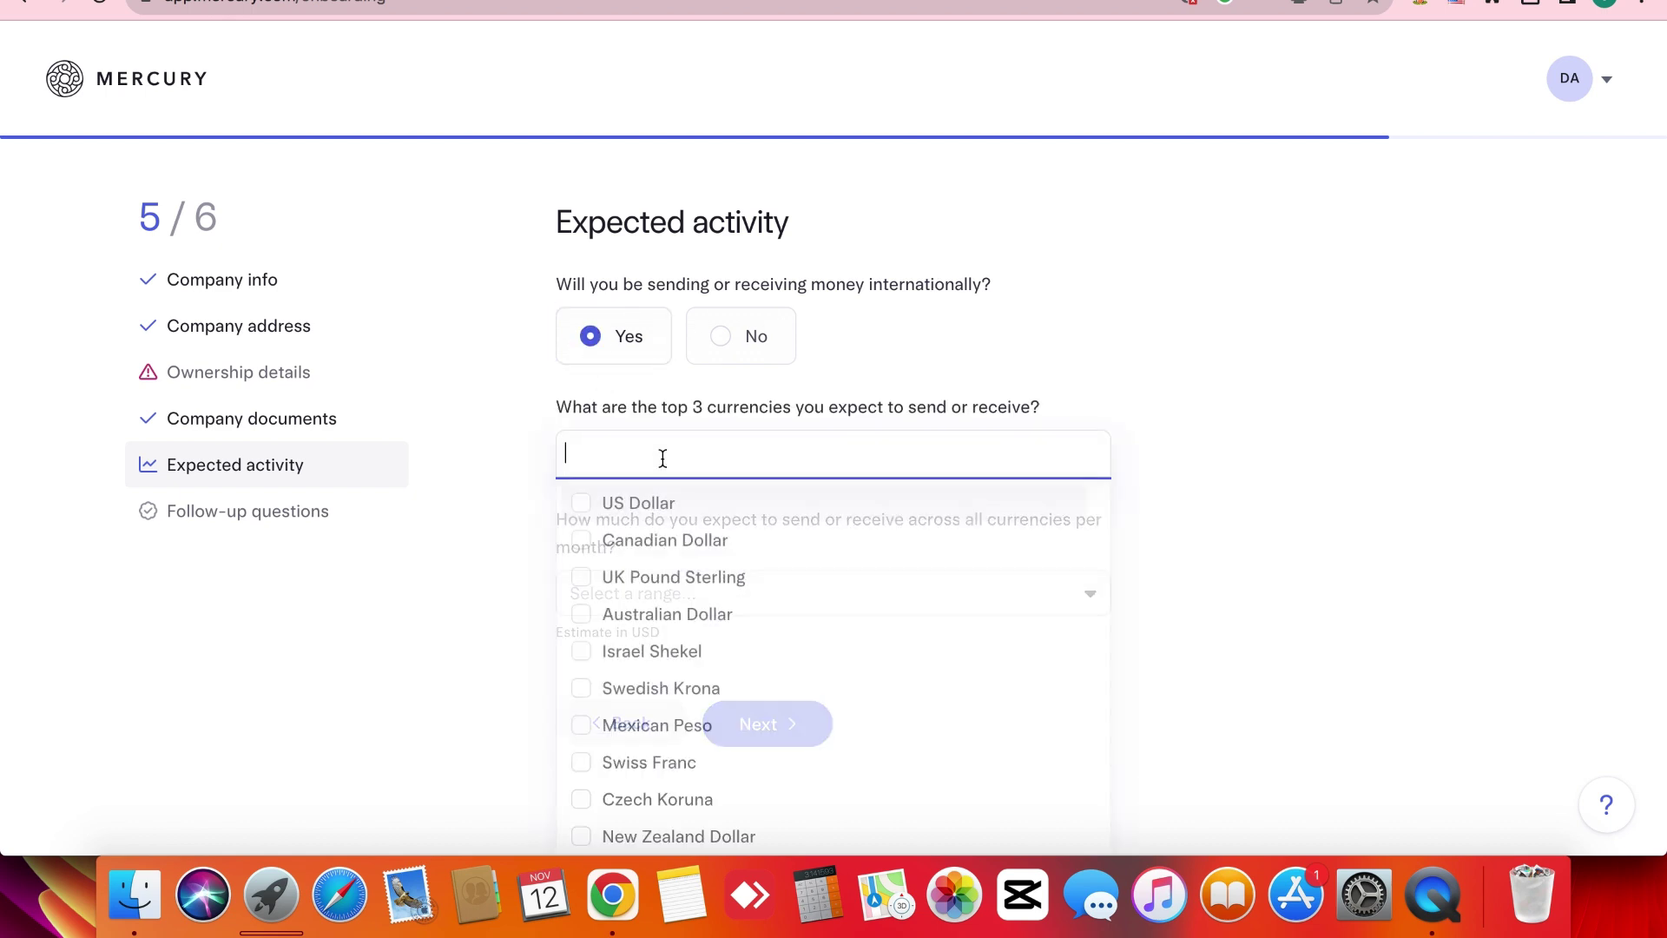
left_click(648, 519)
type("i")
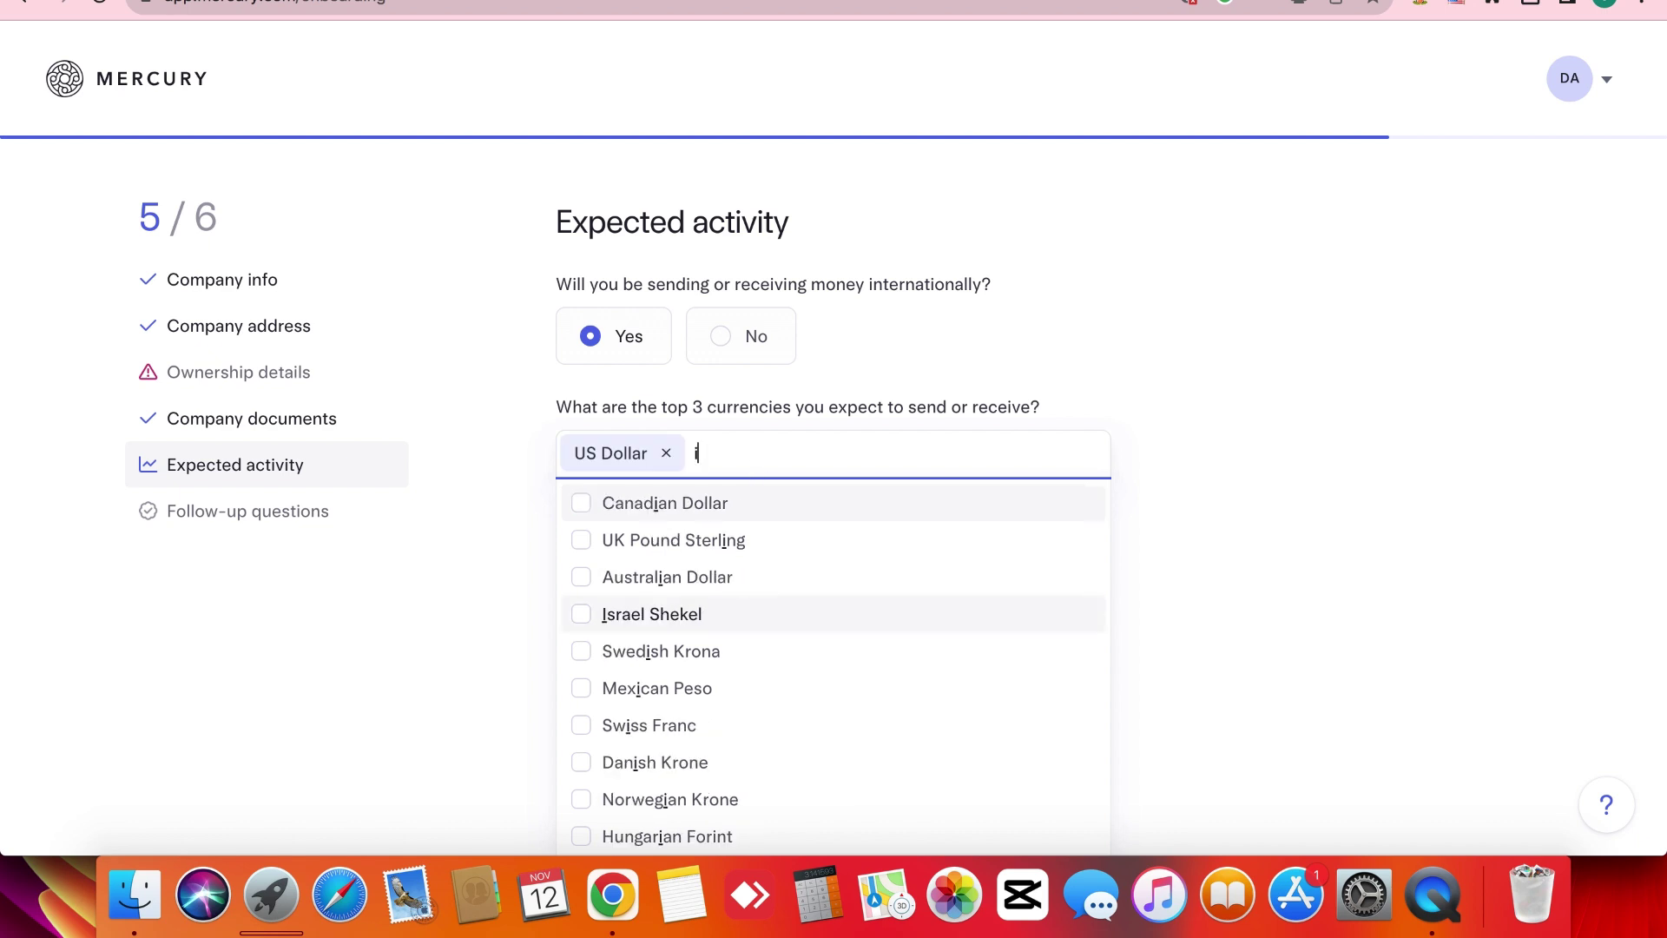
scroll(738, 599, "down", 5)
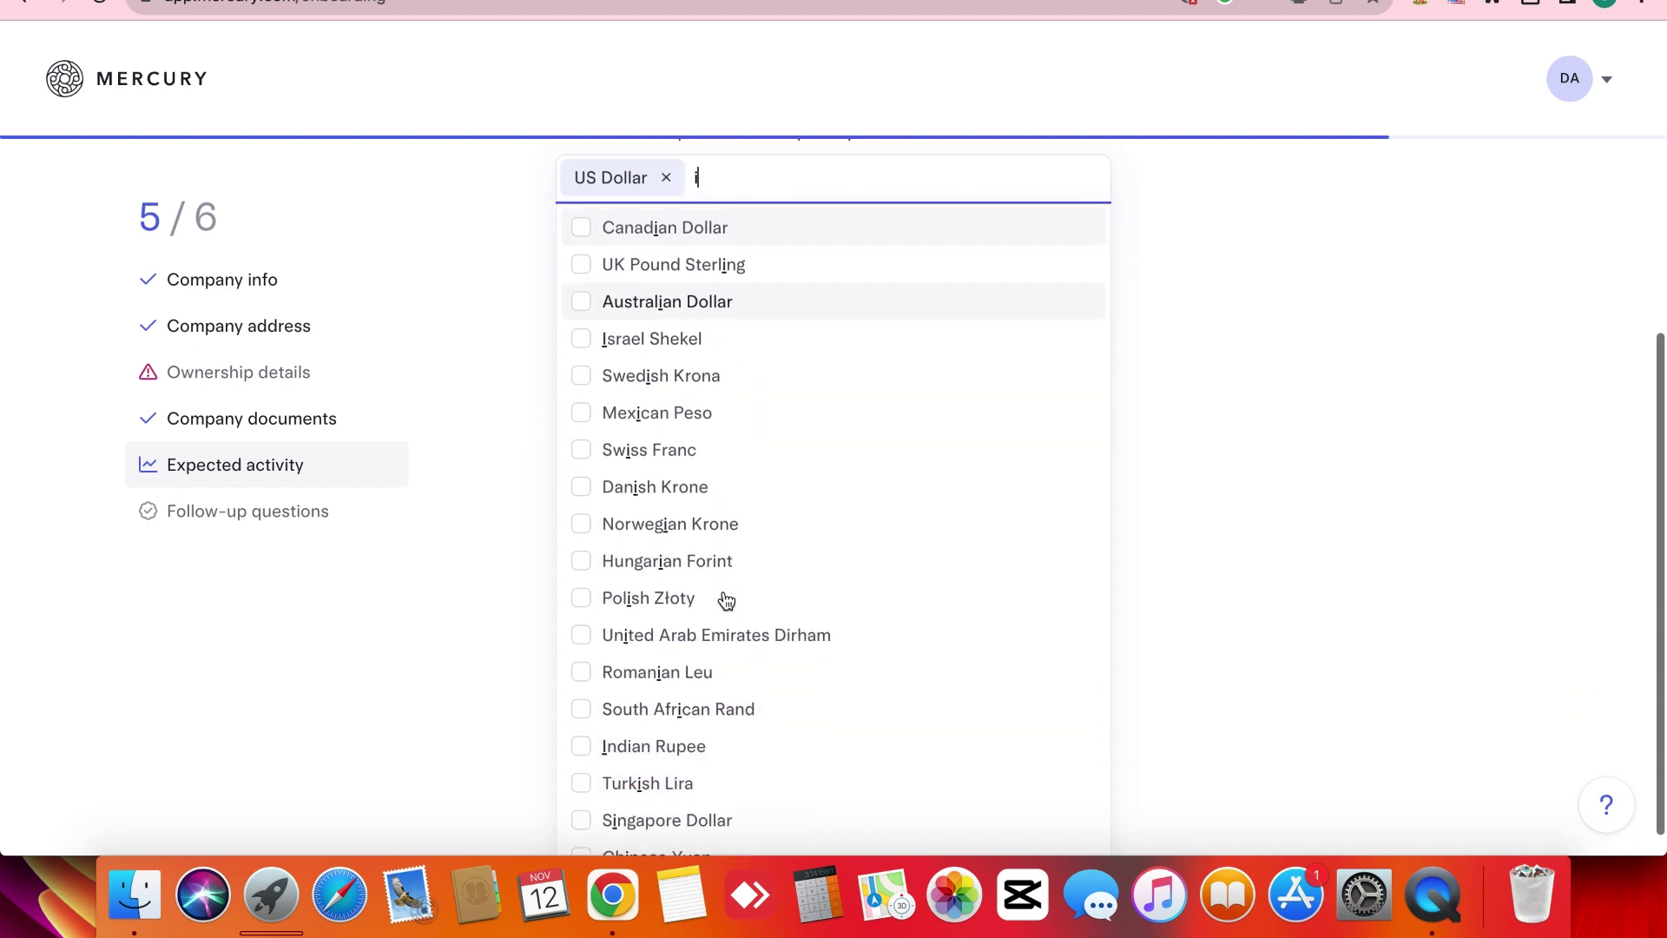
left_click(665, 733)
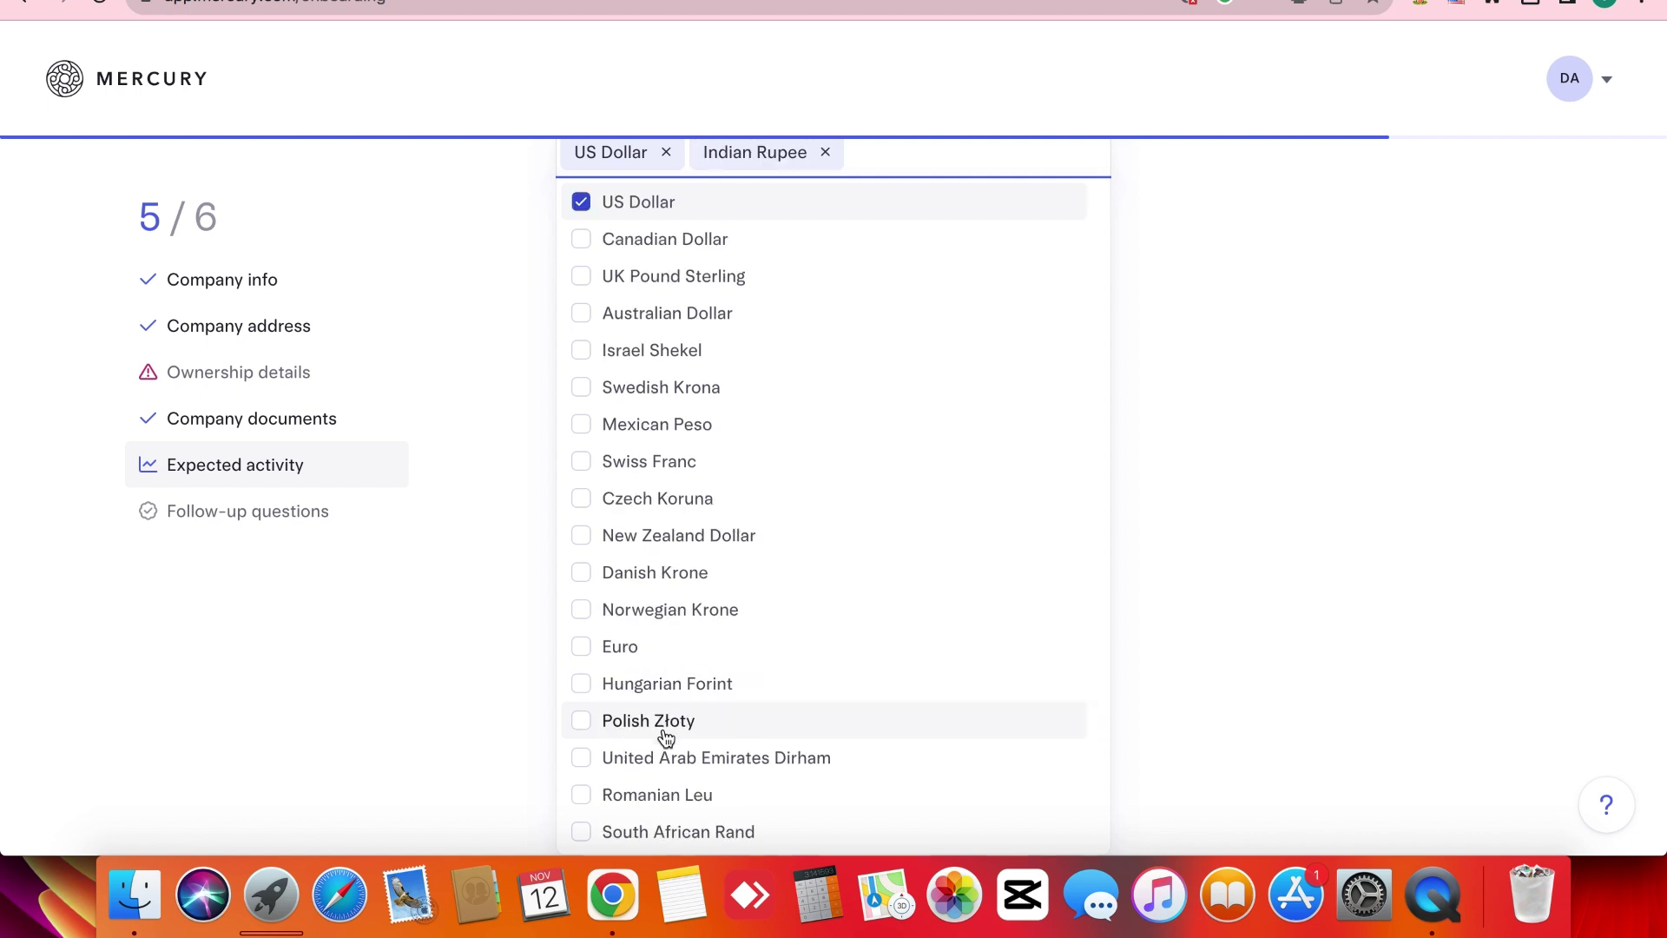
scroll(668, 399, "up", 5)
scroll(677, 556, "down", 3)
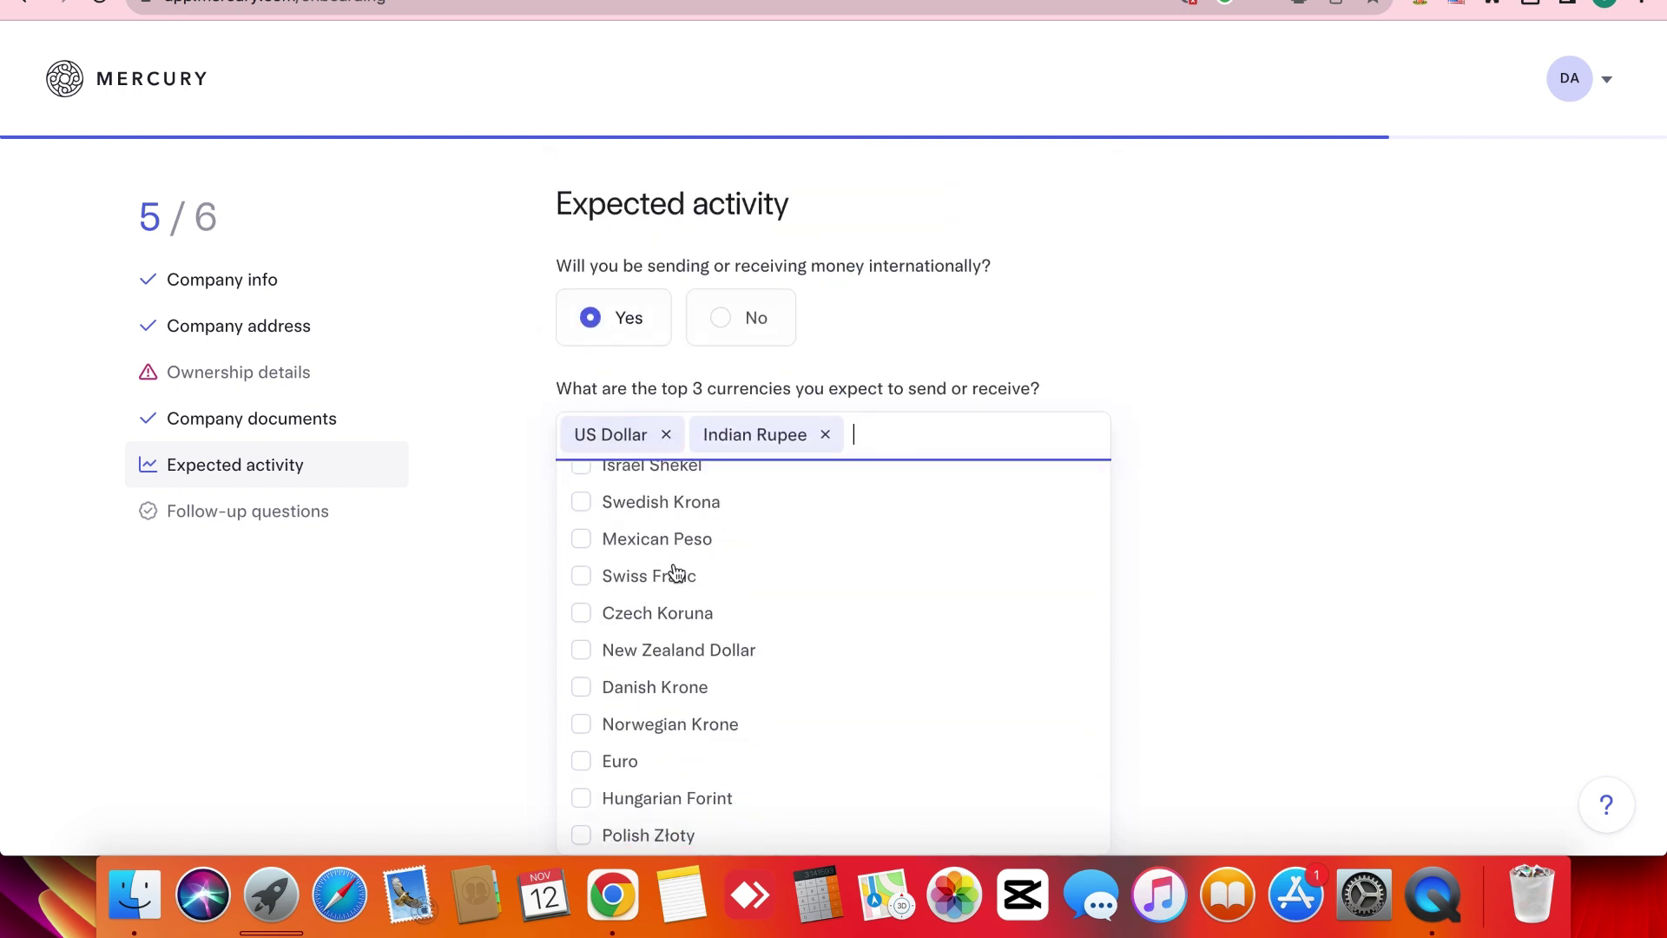
scroll(676, 577, "up", 3)
left_click(682, 551)
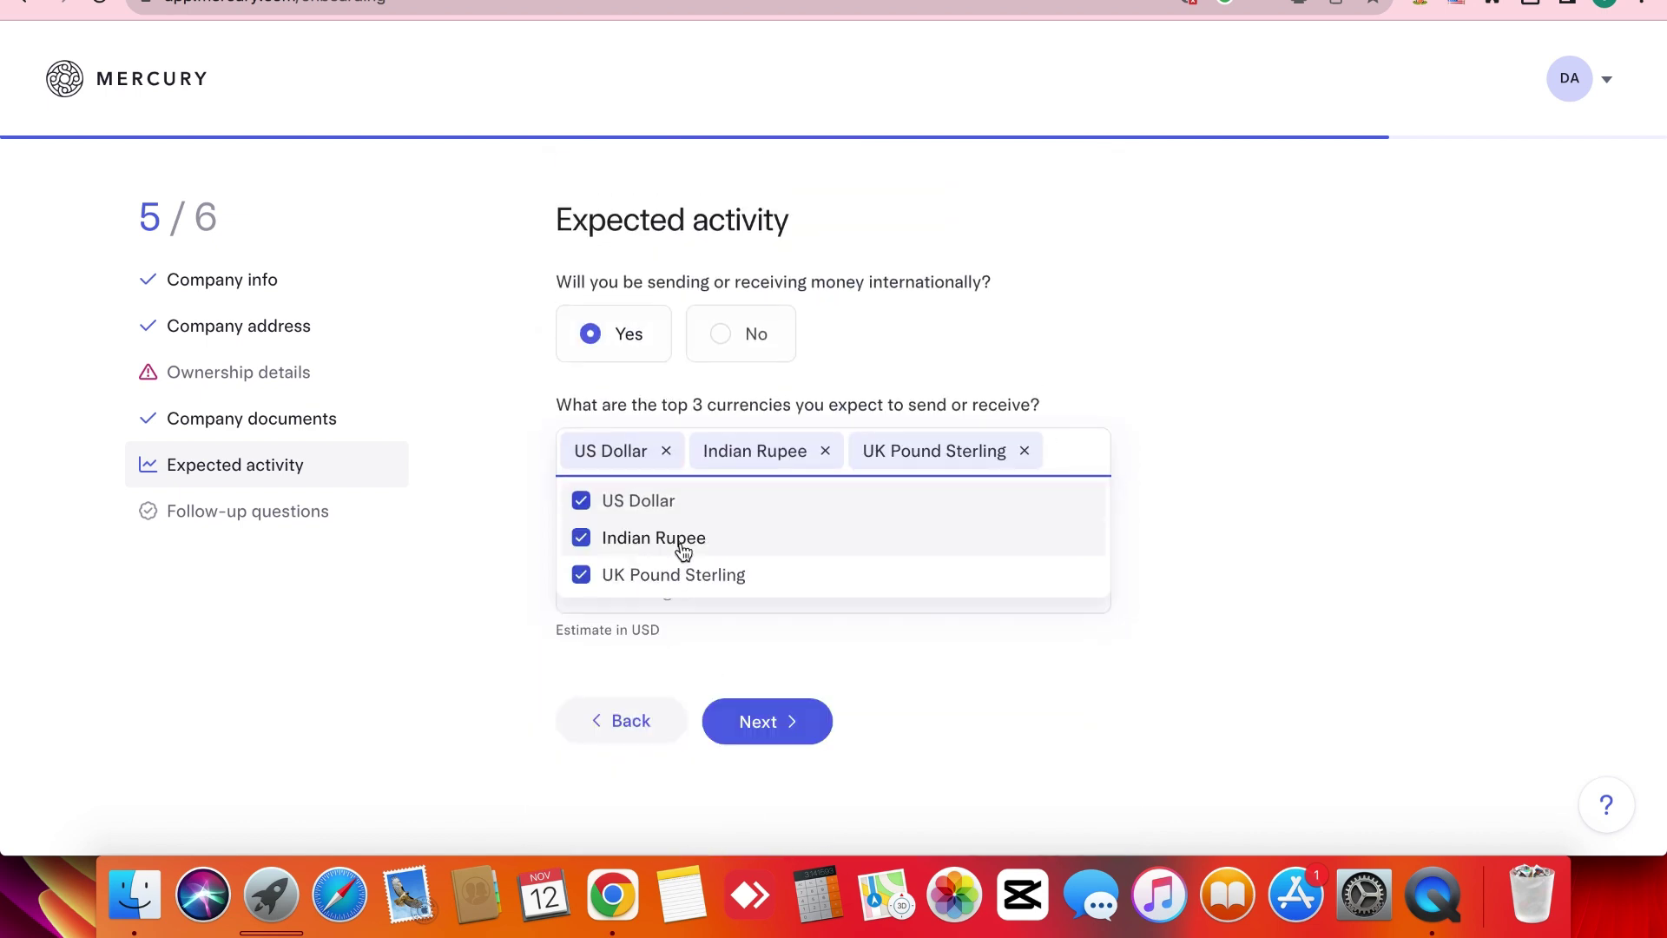
left_click(517, 645)
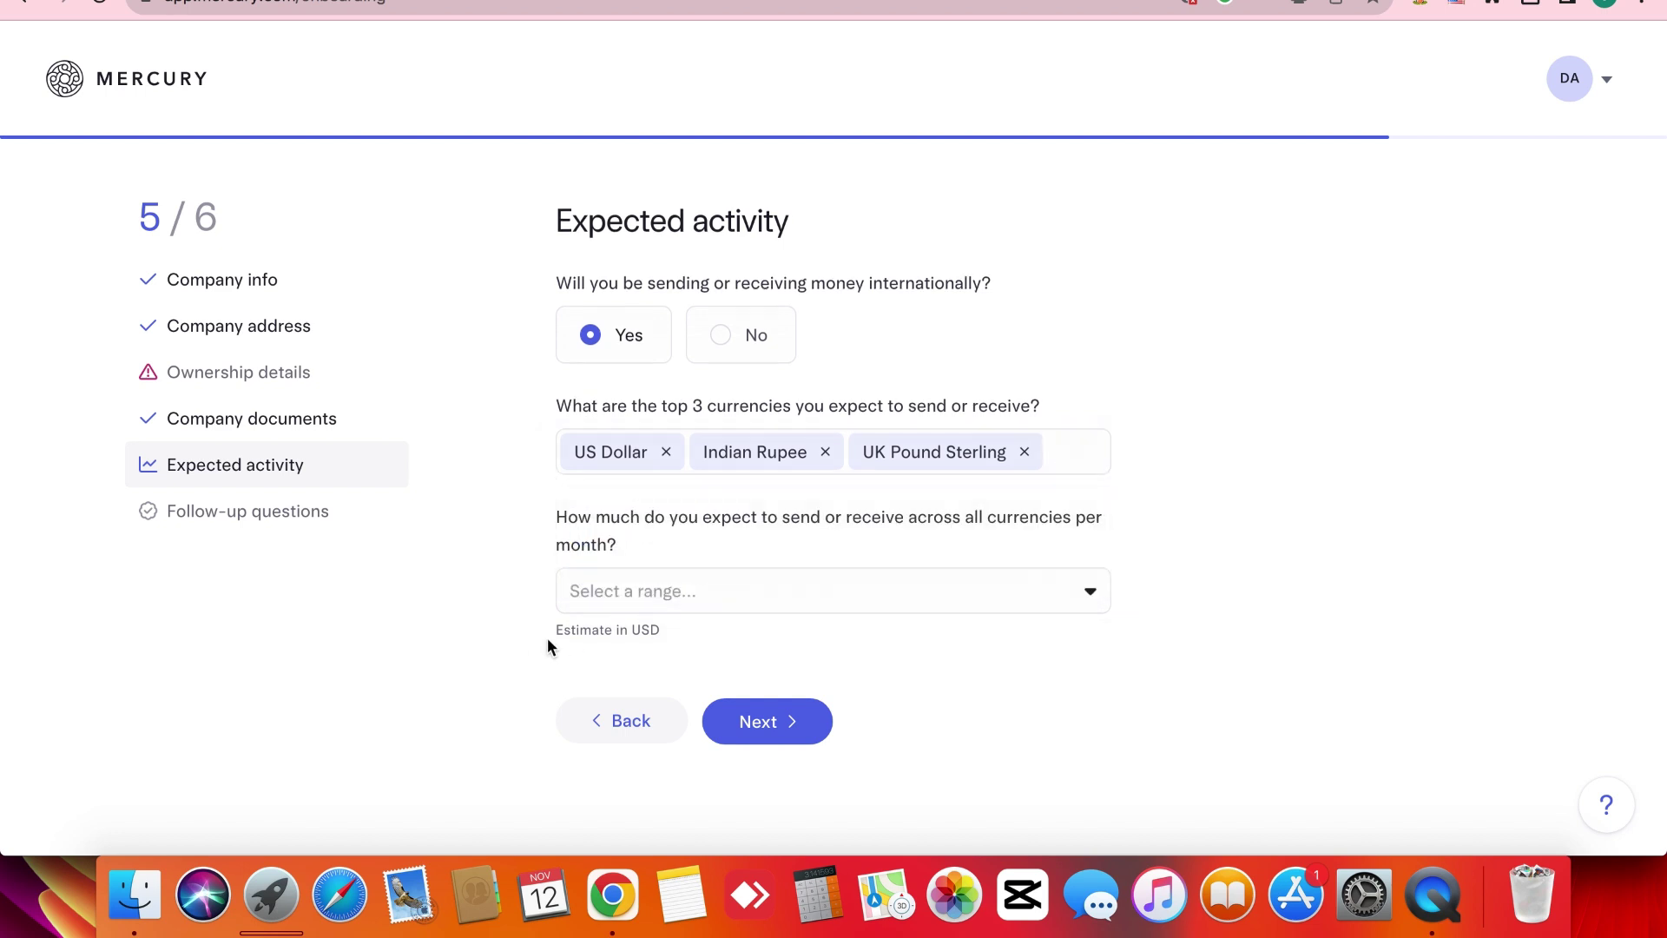
Choose $10M+ as the expected monthly amount across all currencies.
left_click(739, 599)
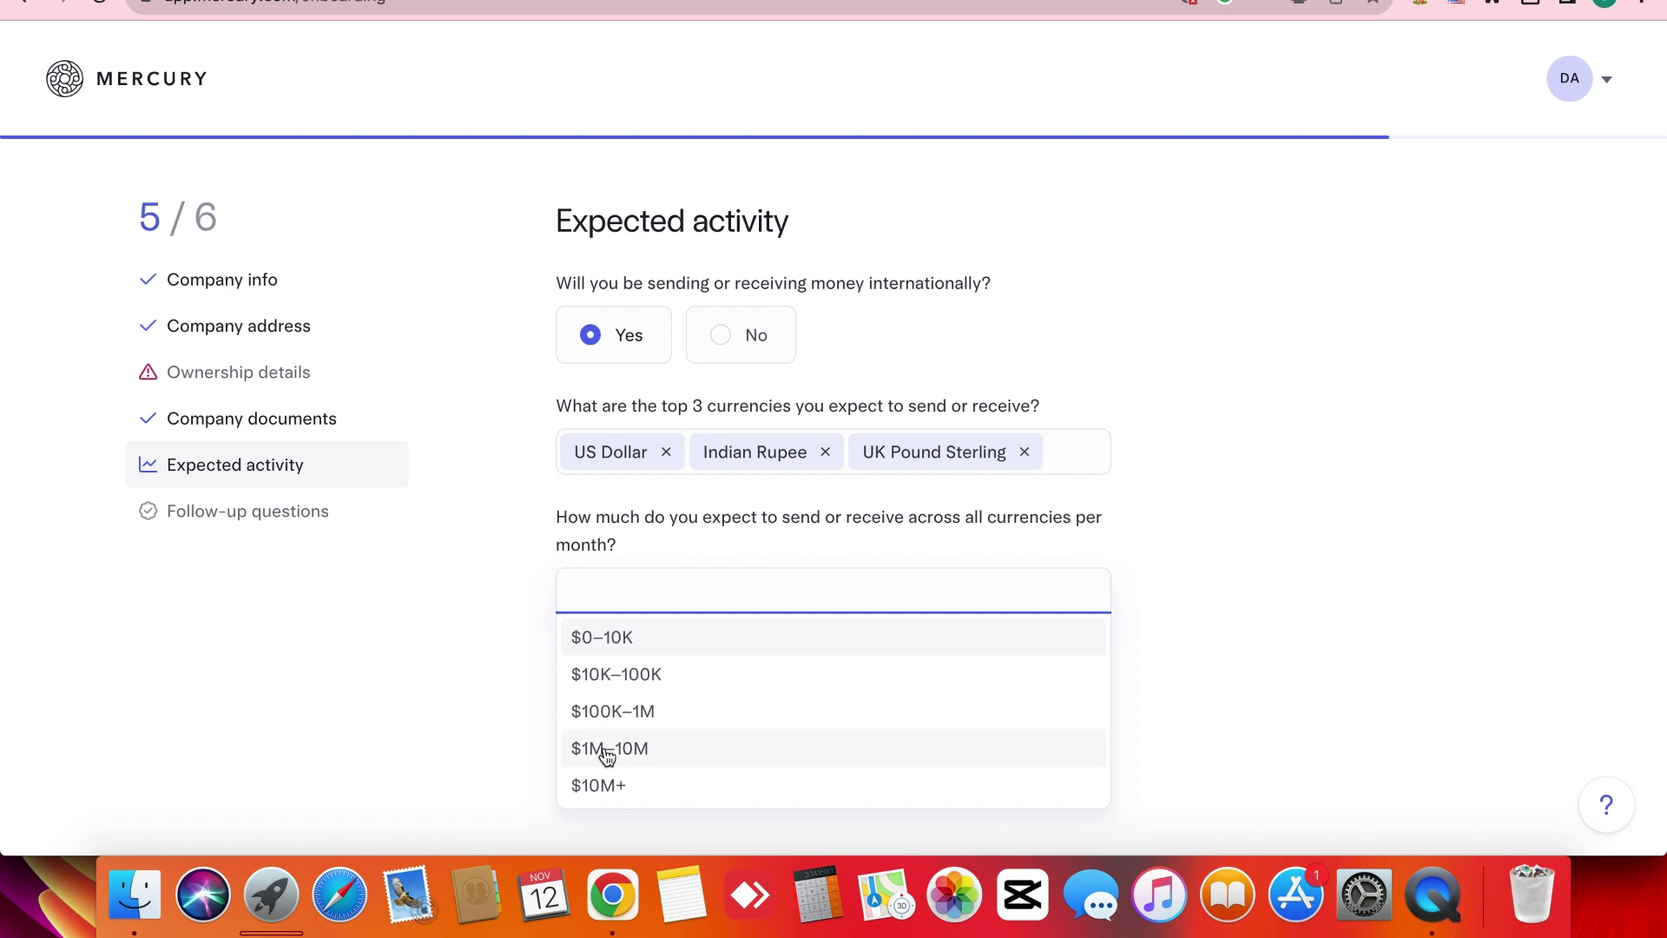
left_click(615, 785)
double_click(502, 648)
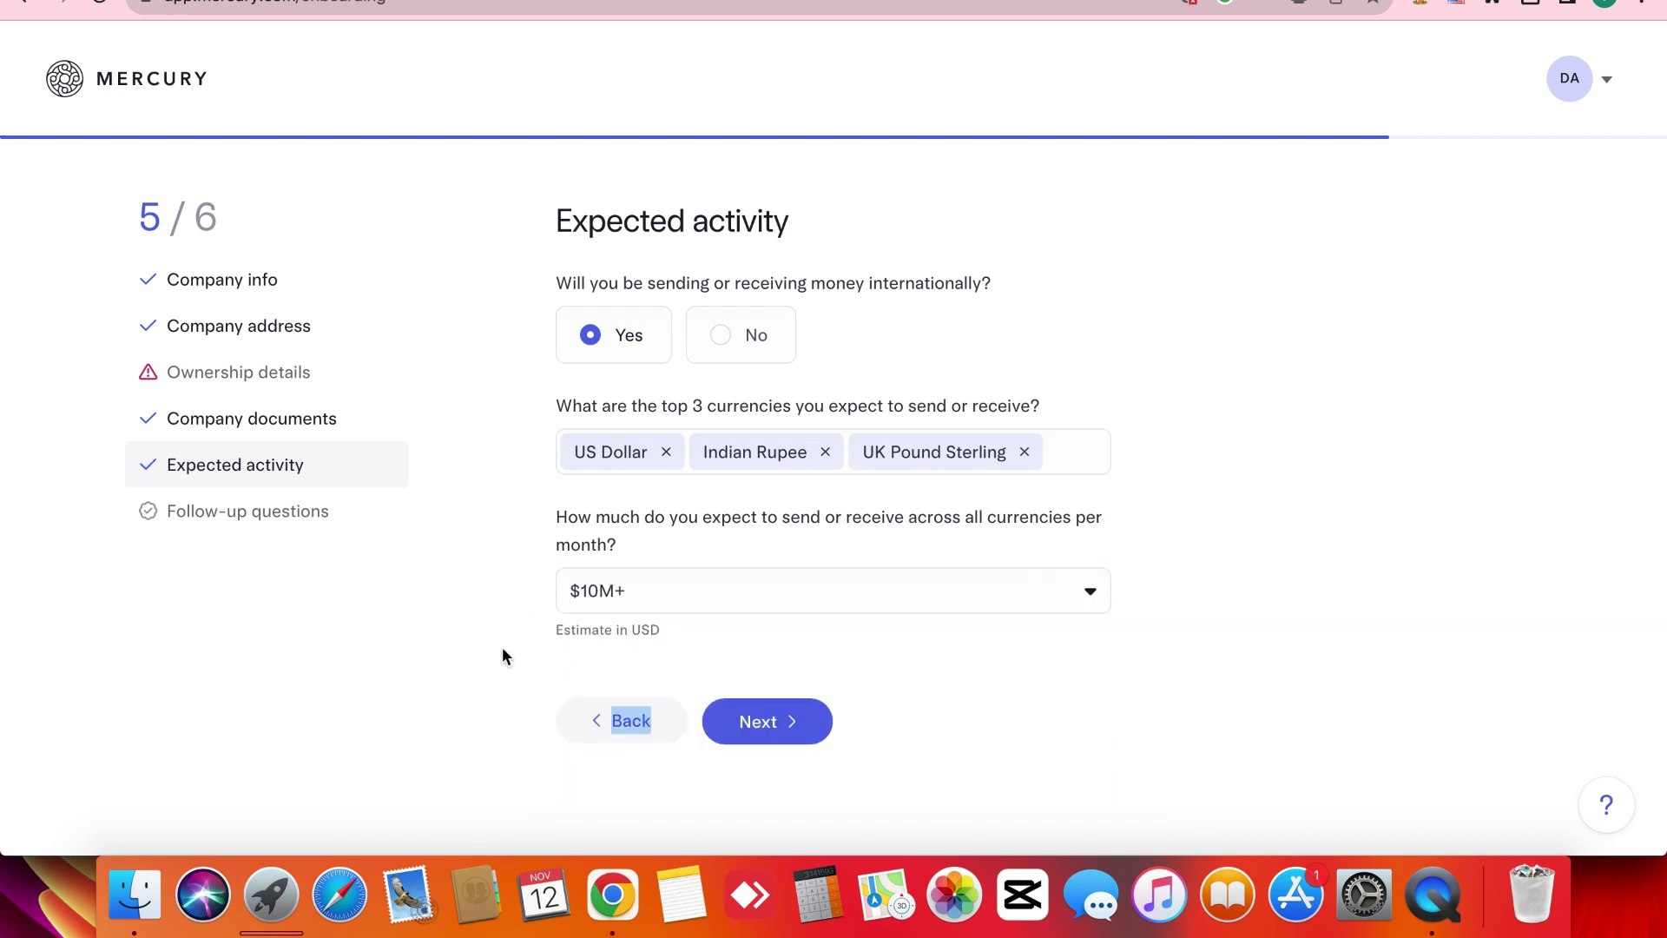
triple_click(537, 627)
left_click(536, 630)
Briefly try $0–10K, restore $10M+, and submit to reach Follow-up questions.
left_click(692, 576)
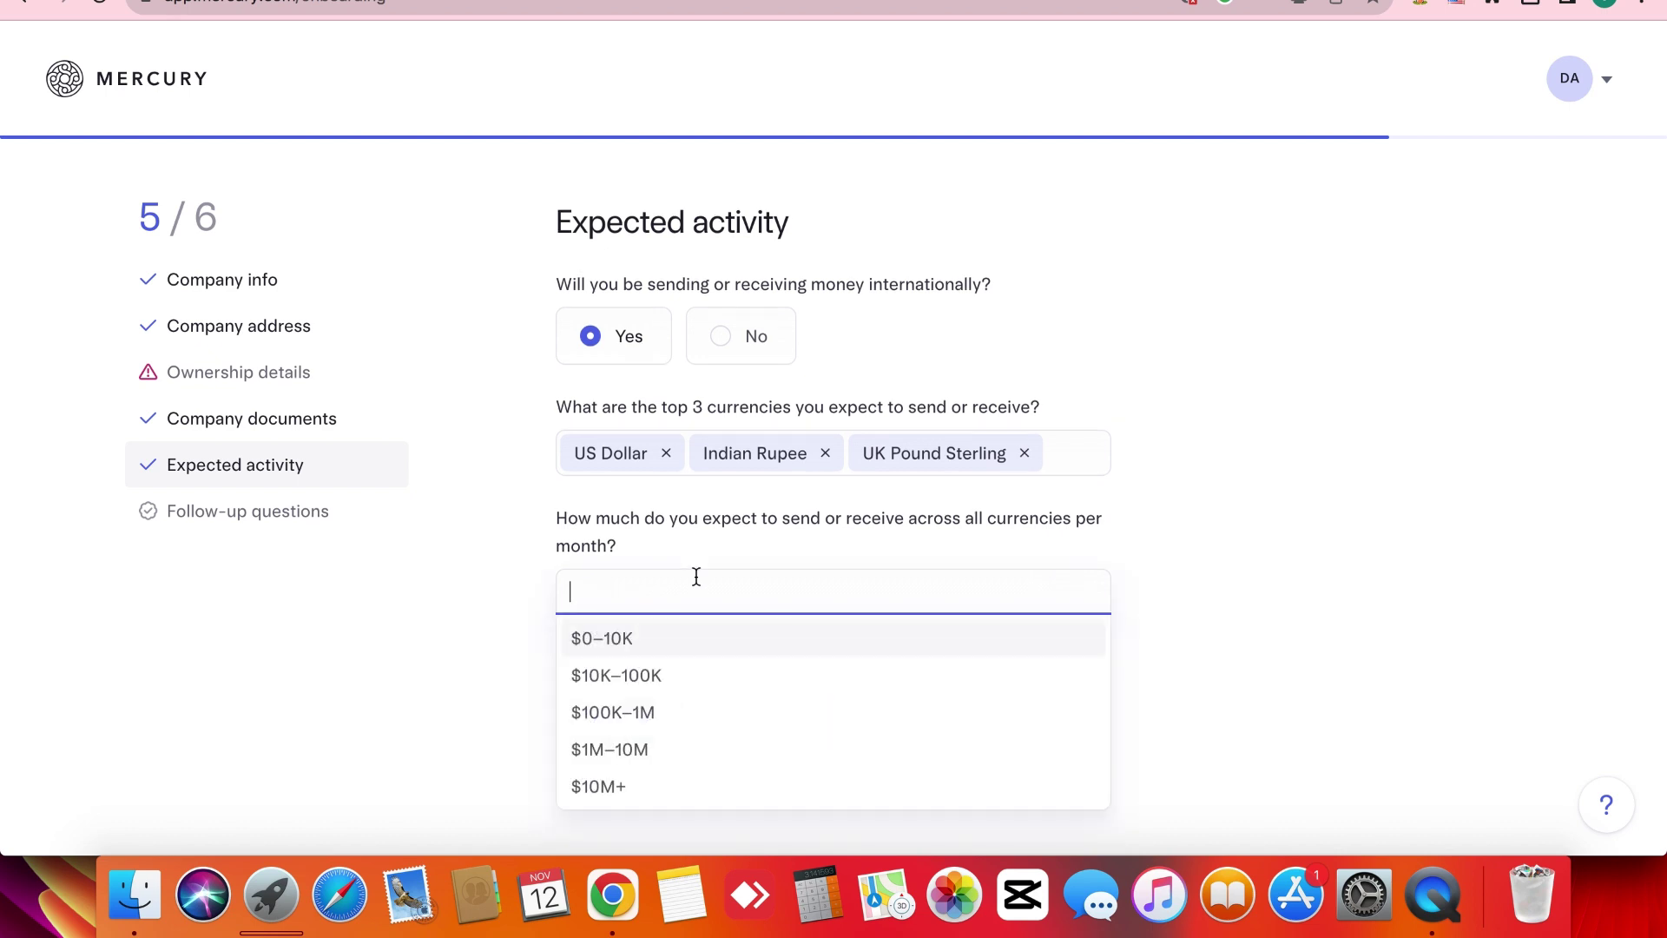
left_click(622, 636)
left_click(692, 588)
left_click(623, 785)
triple_click(545, 639)
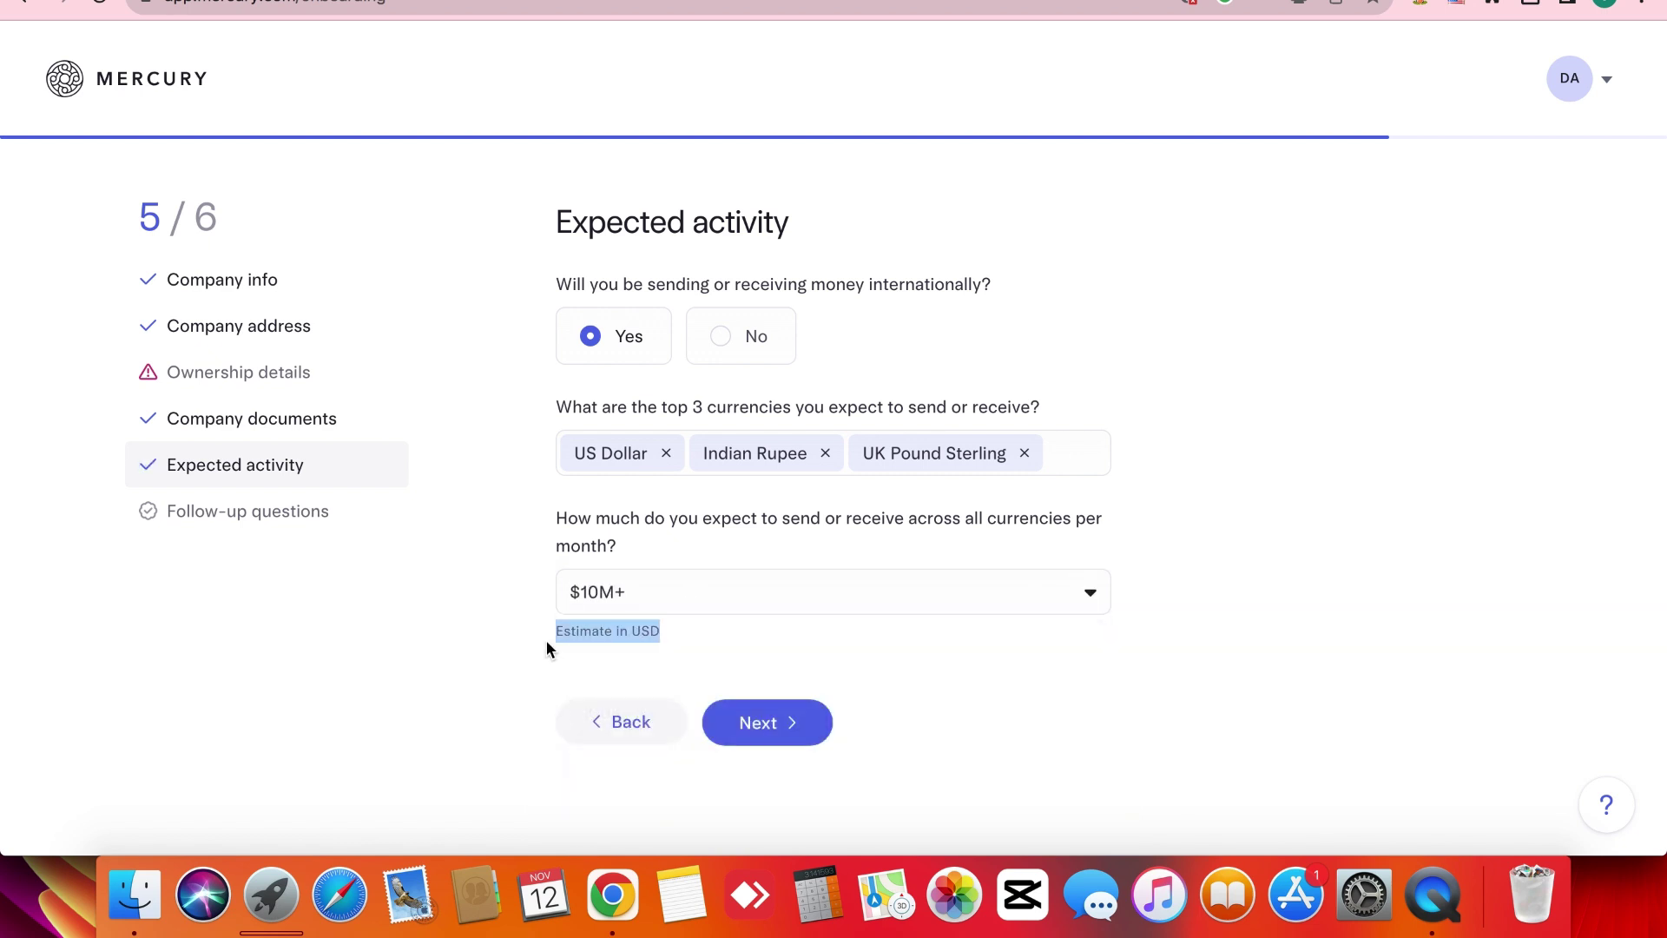
left_click(545, 639)
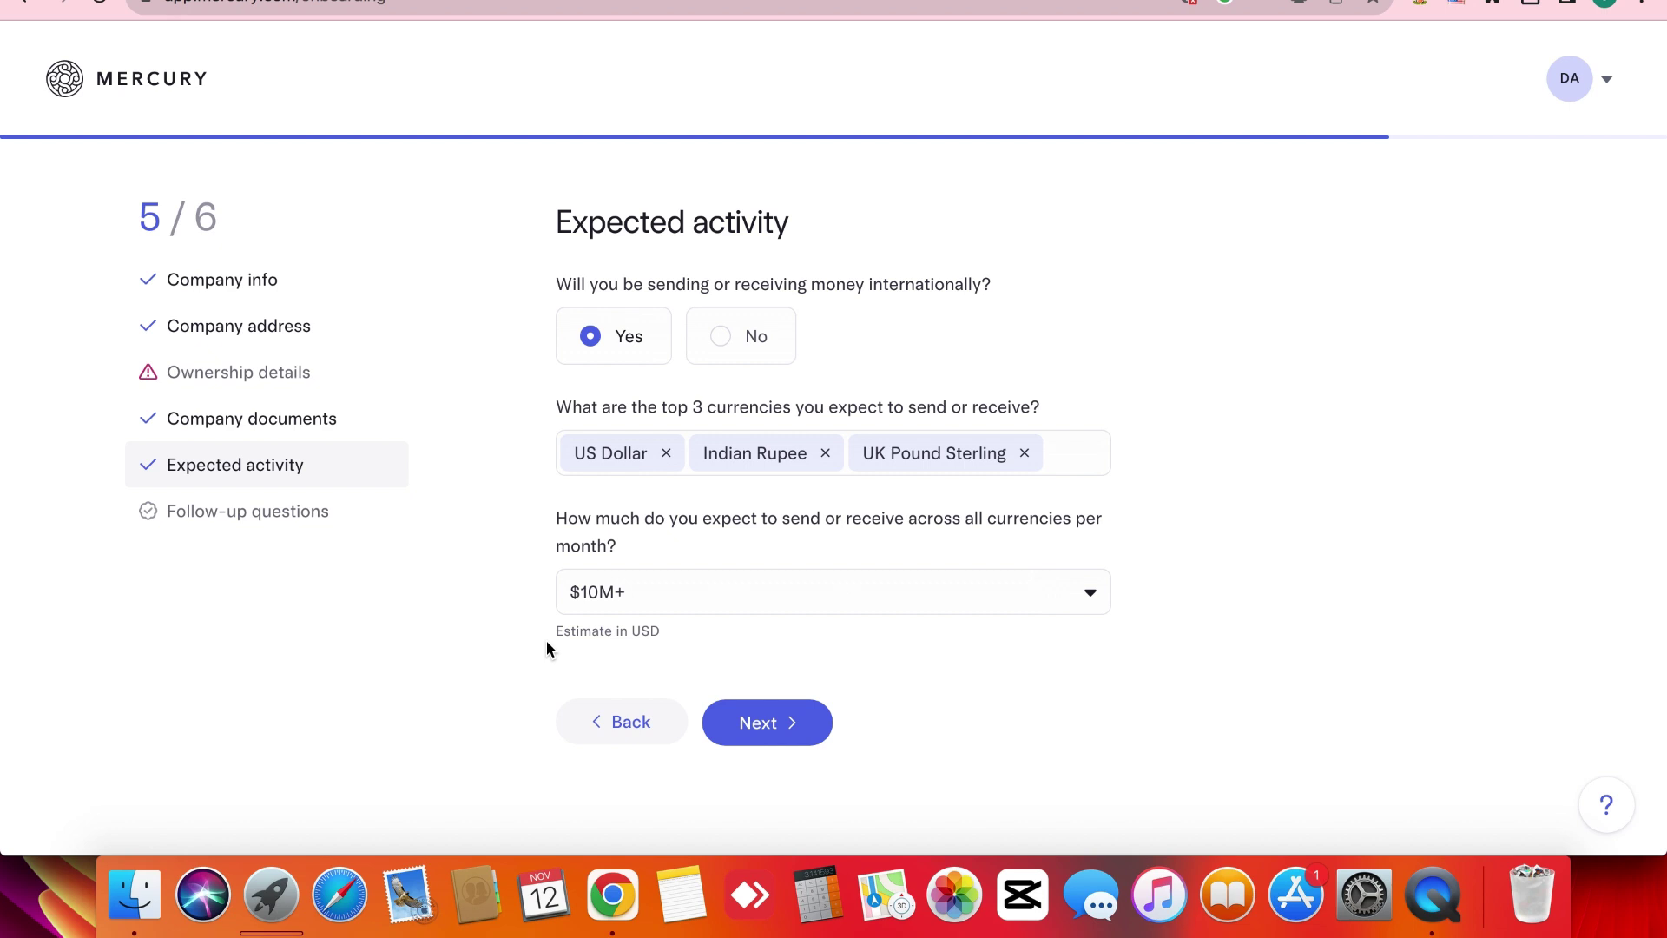
left_click(793, 722)
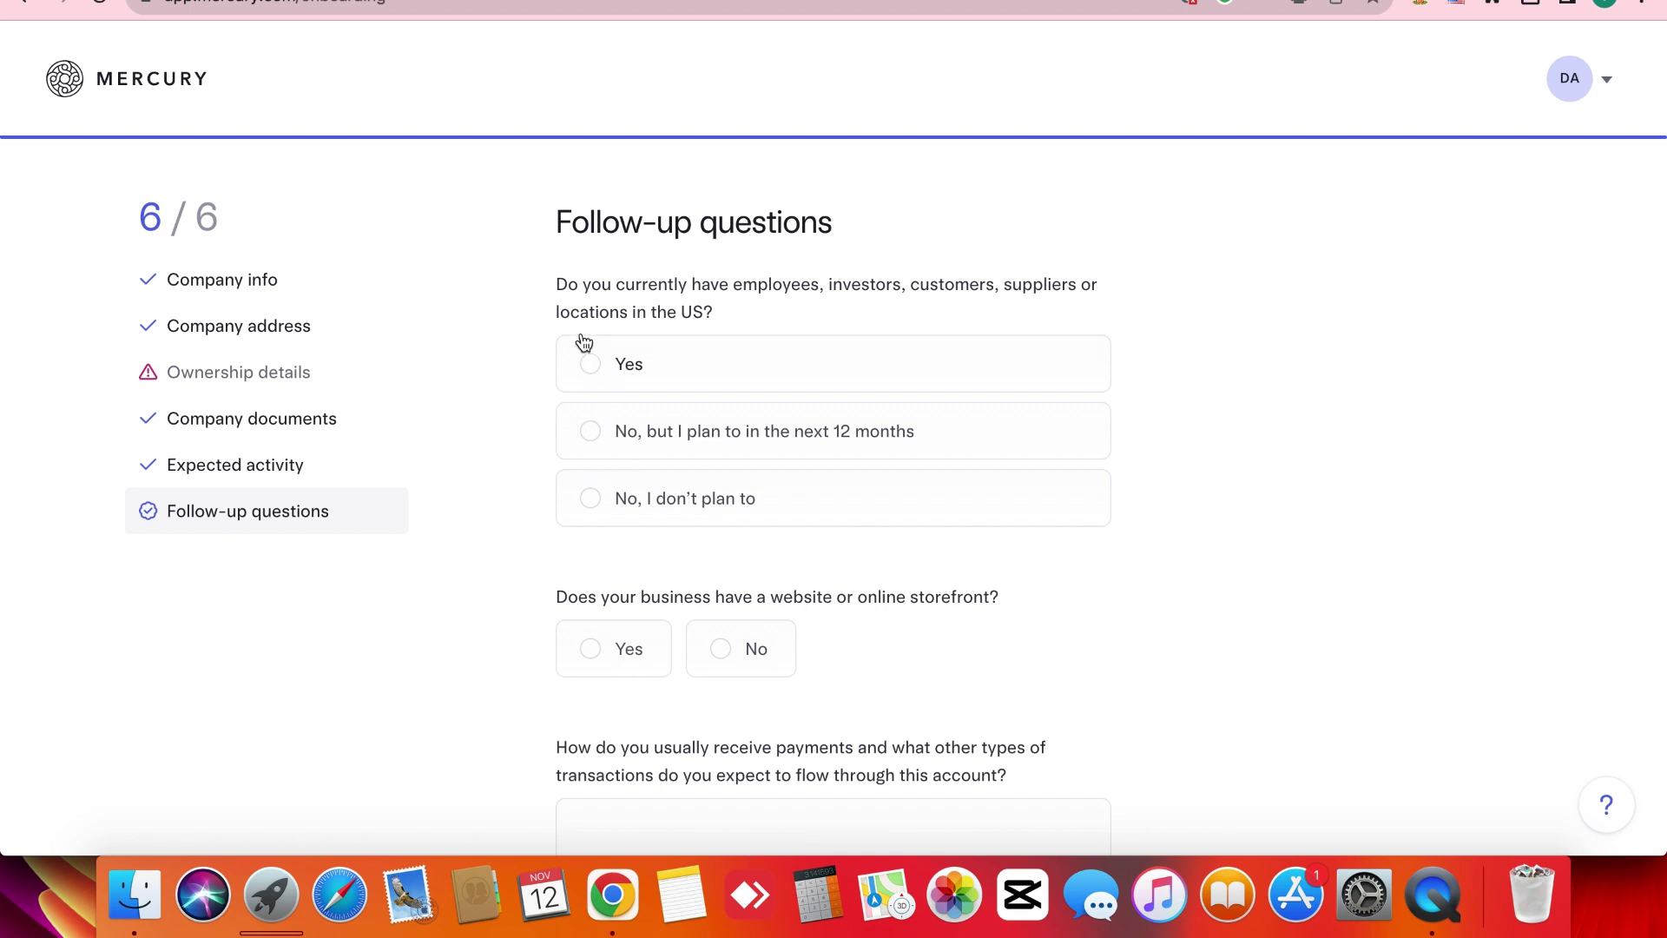
Answer Yes to the US operations question after briefly trying the other options.
triple_click(563, 307)
left_click(513, 435)
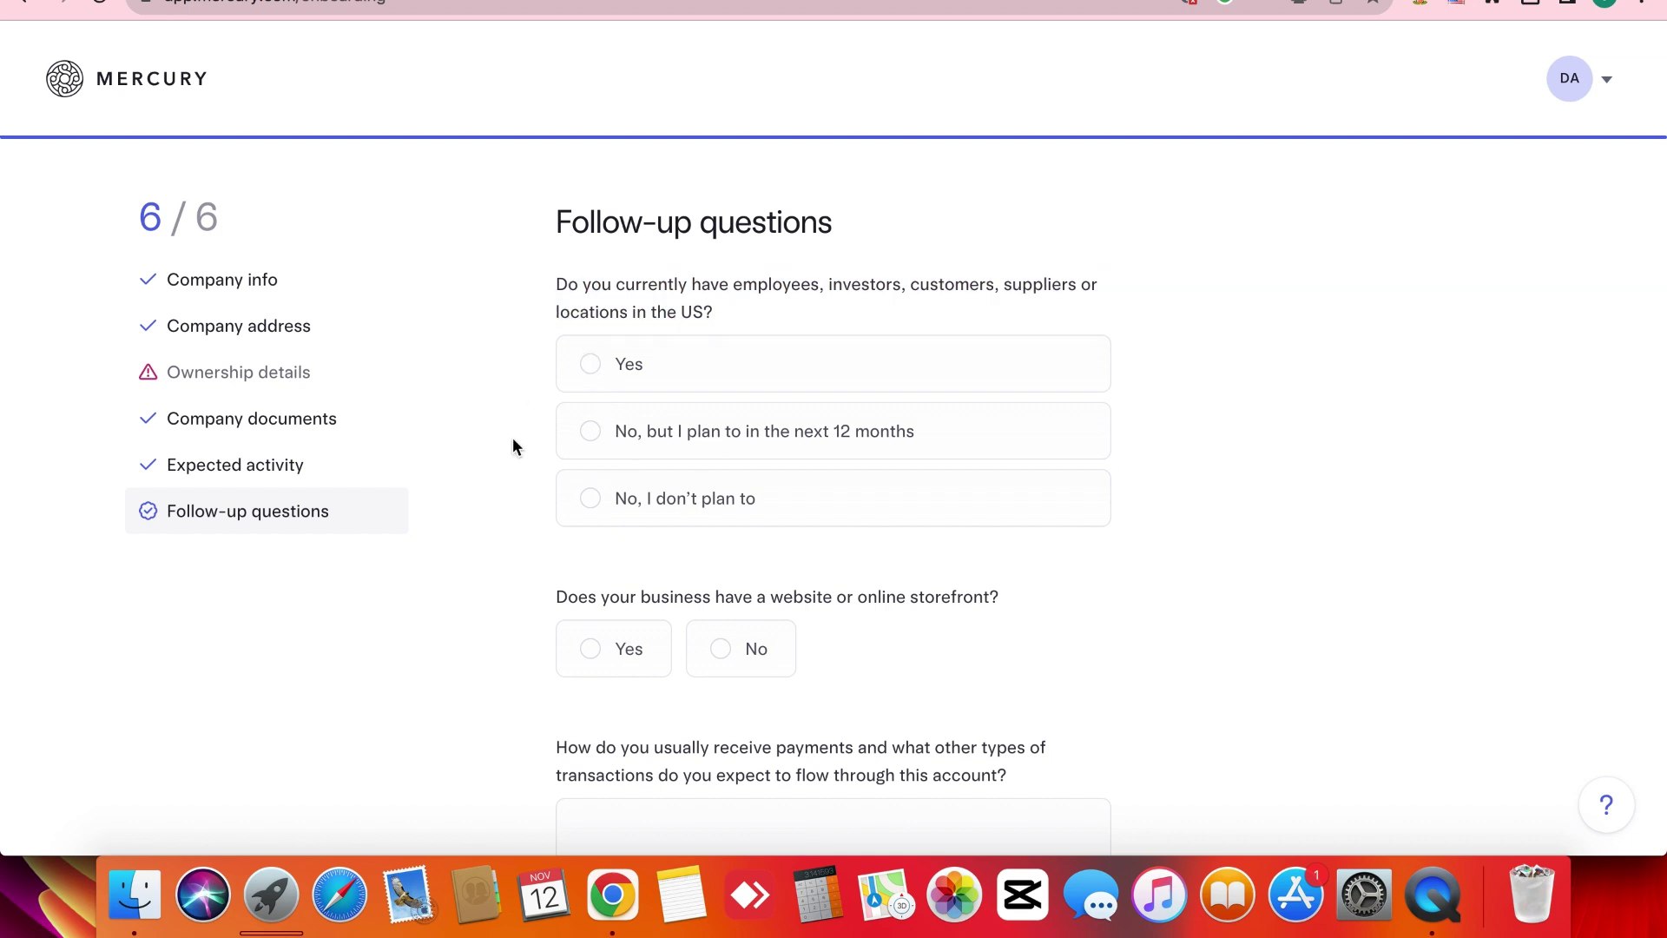
left_click(641, 437)
scroll(512, 581, "down", 2)
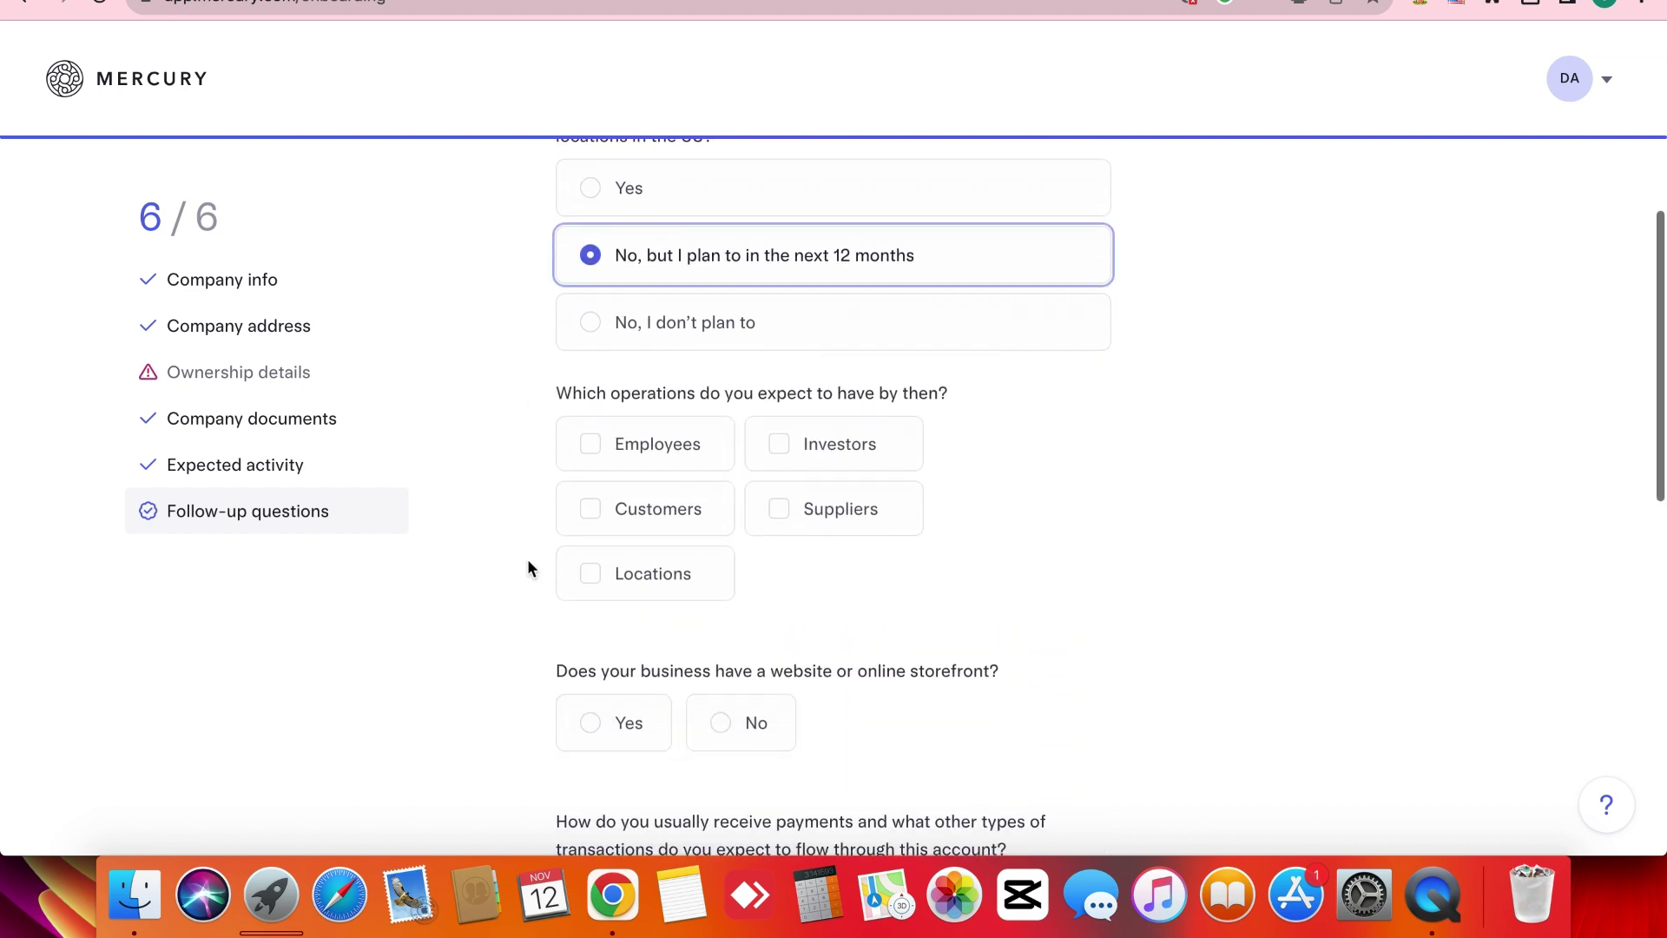
left_click(657, 333)
scroll(524, 520, "up", 2)
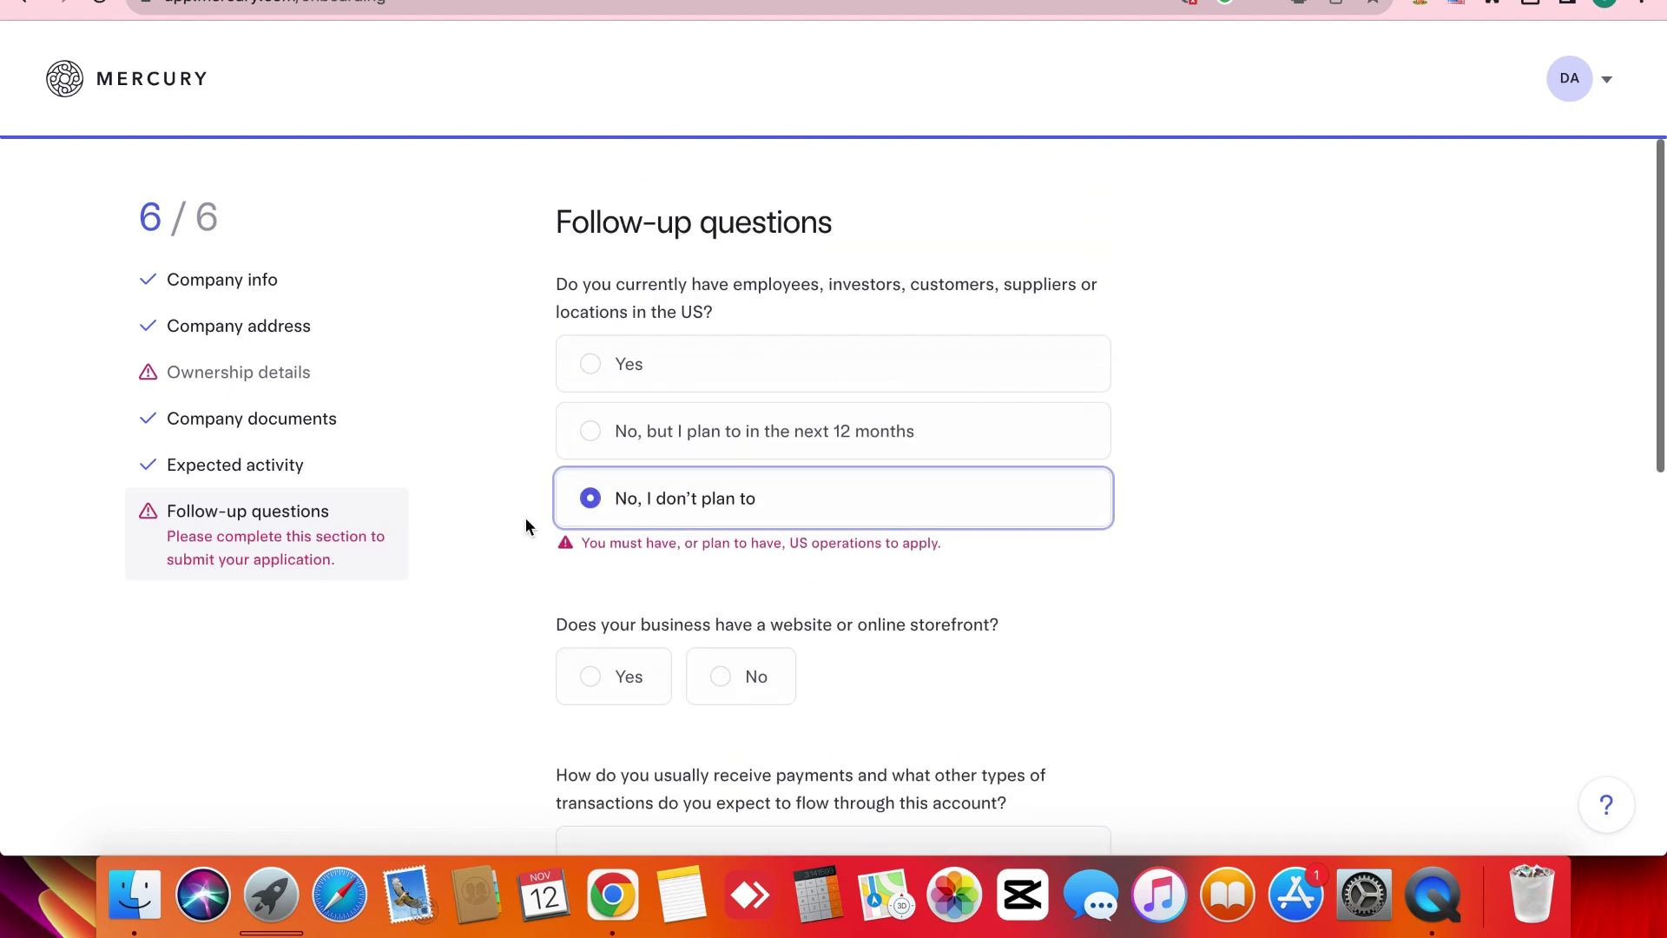
left_click(640, 372)
scroll(536, 554, "down", 3)
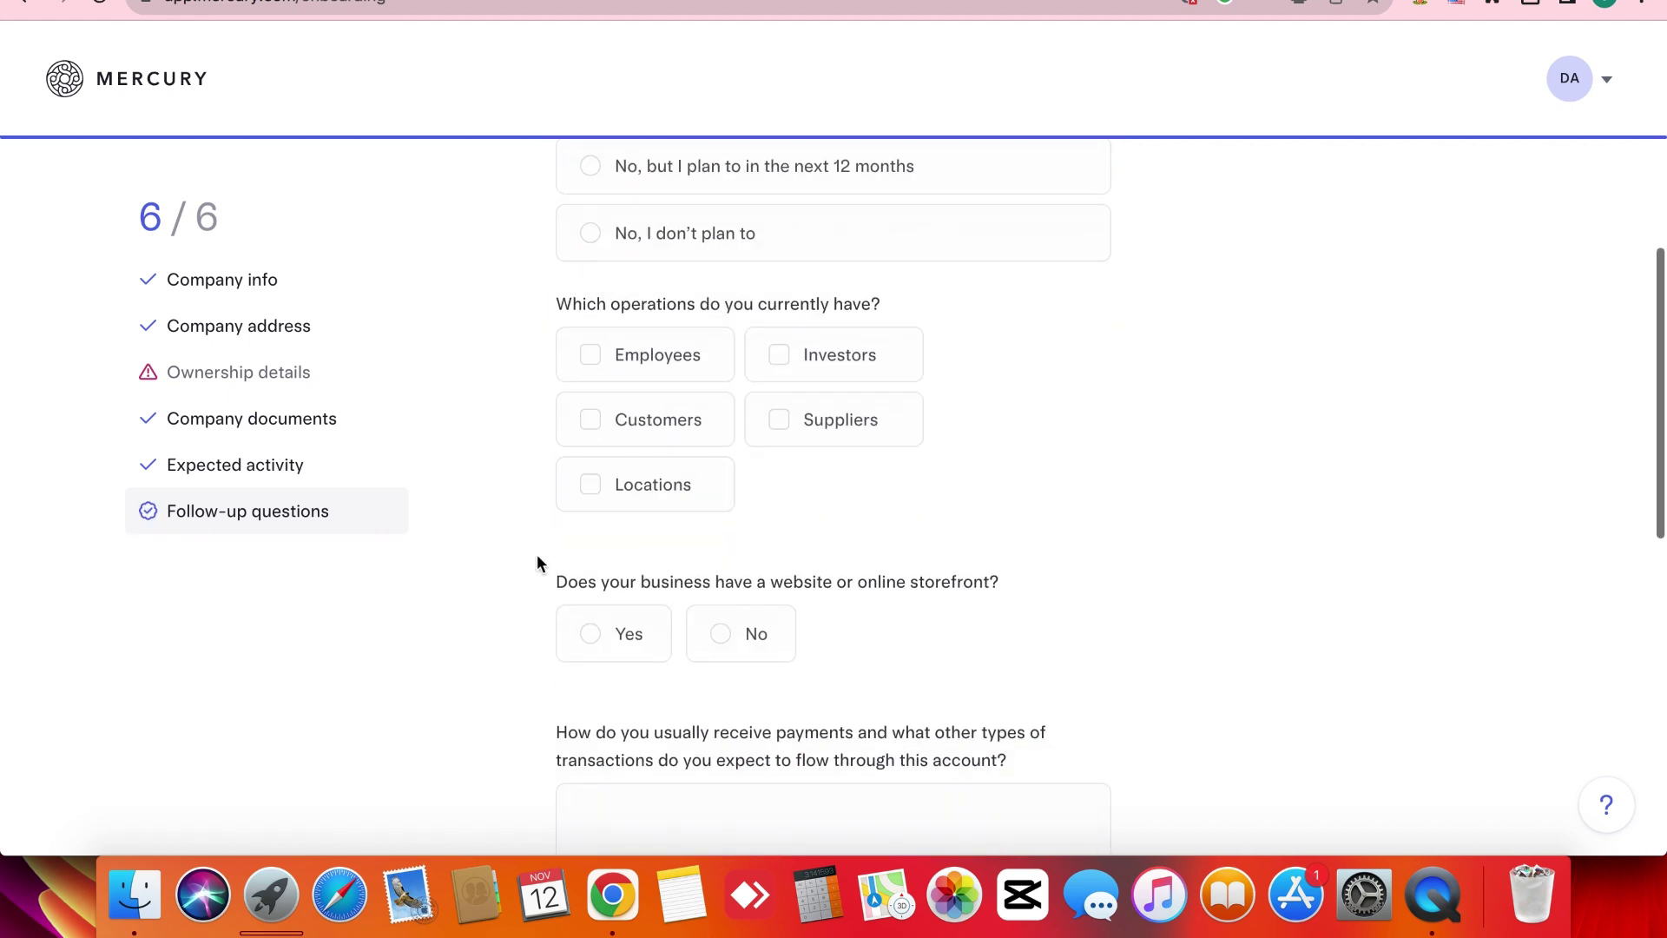
Tick Investors, Employees and Suppliers as current US operations.
left_click(857, 382)
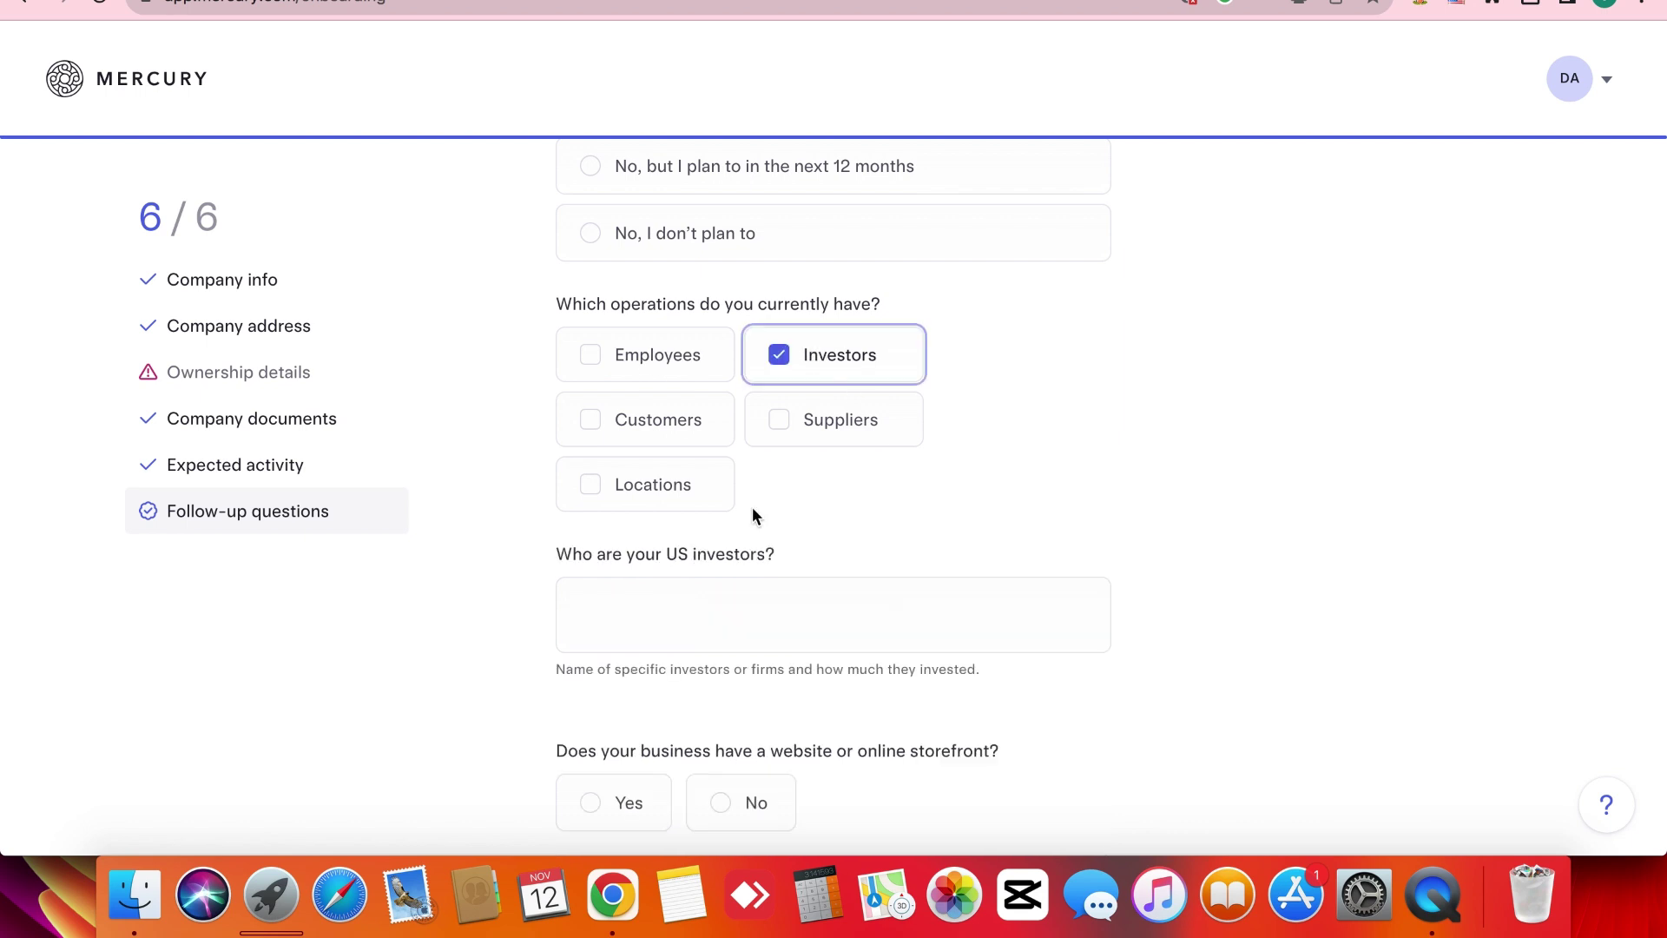
scroll(752, 507, "down", 2)
scroll(752, 507, "up", 1)
triple_click(610, 455)
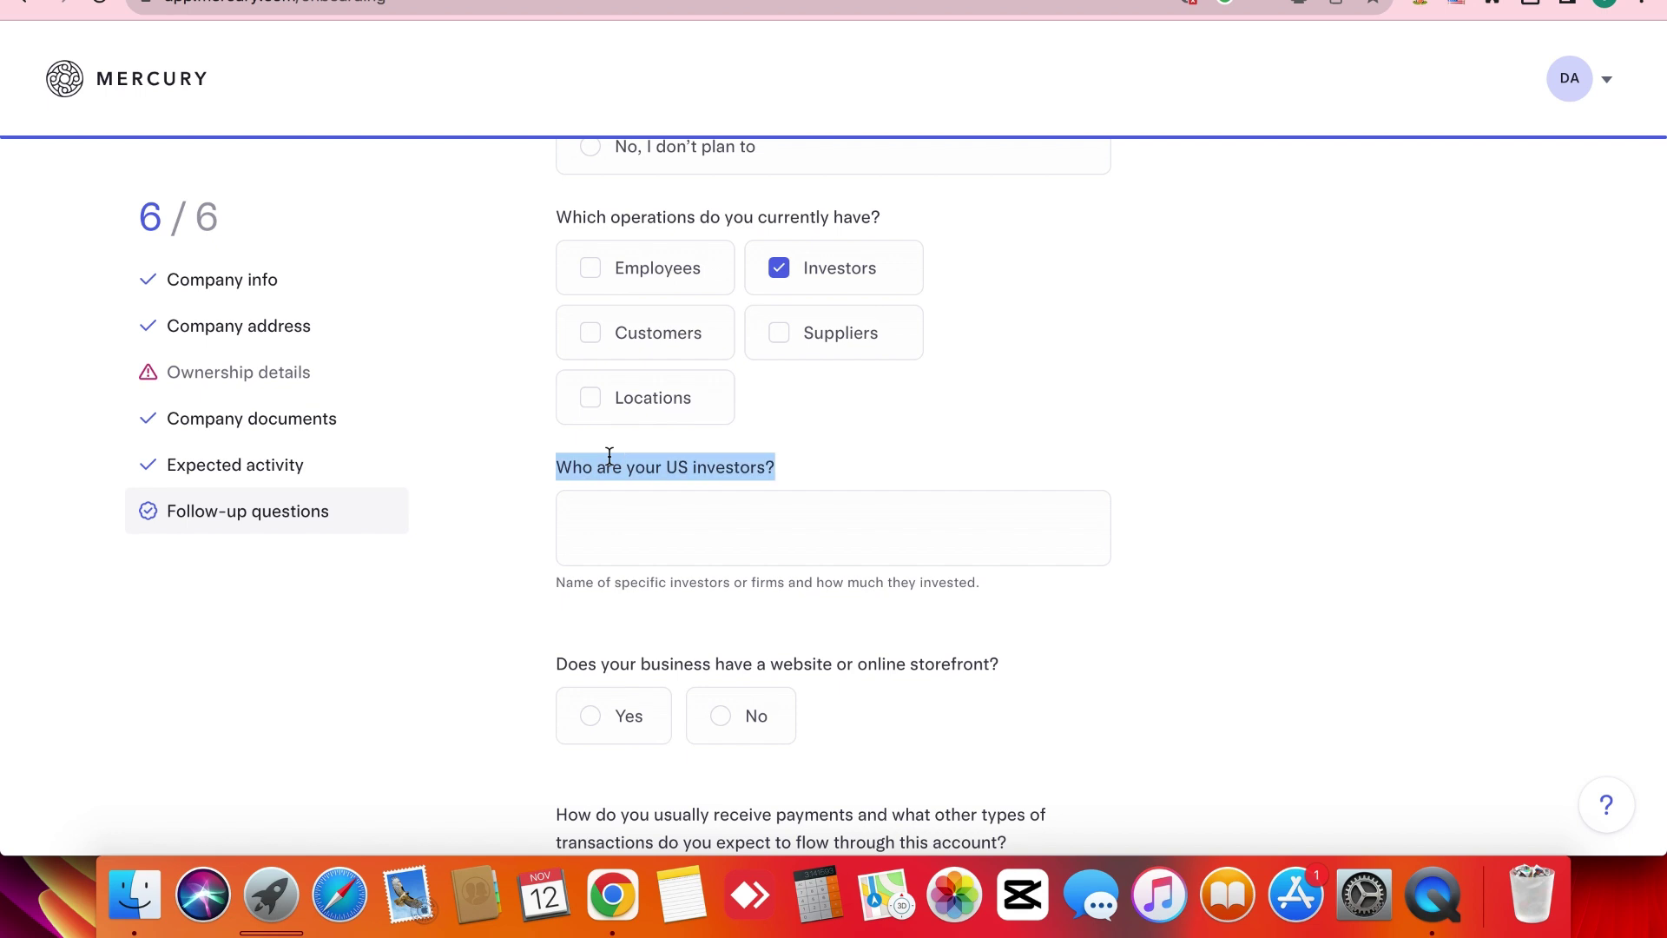
left_click(684, 266)
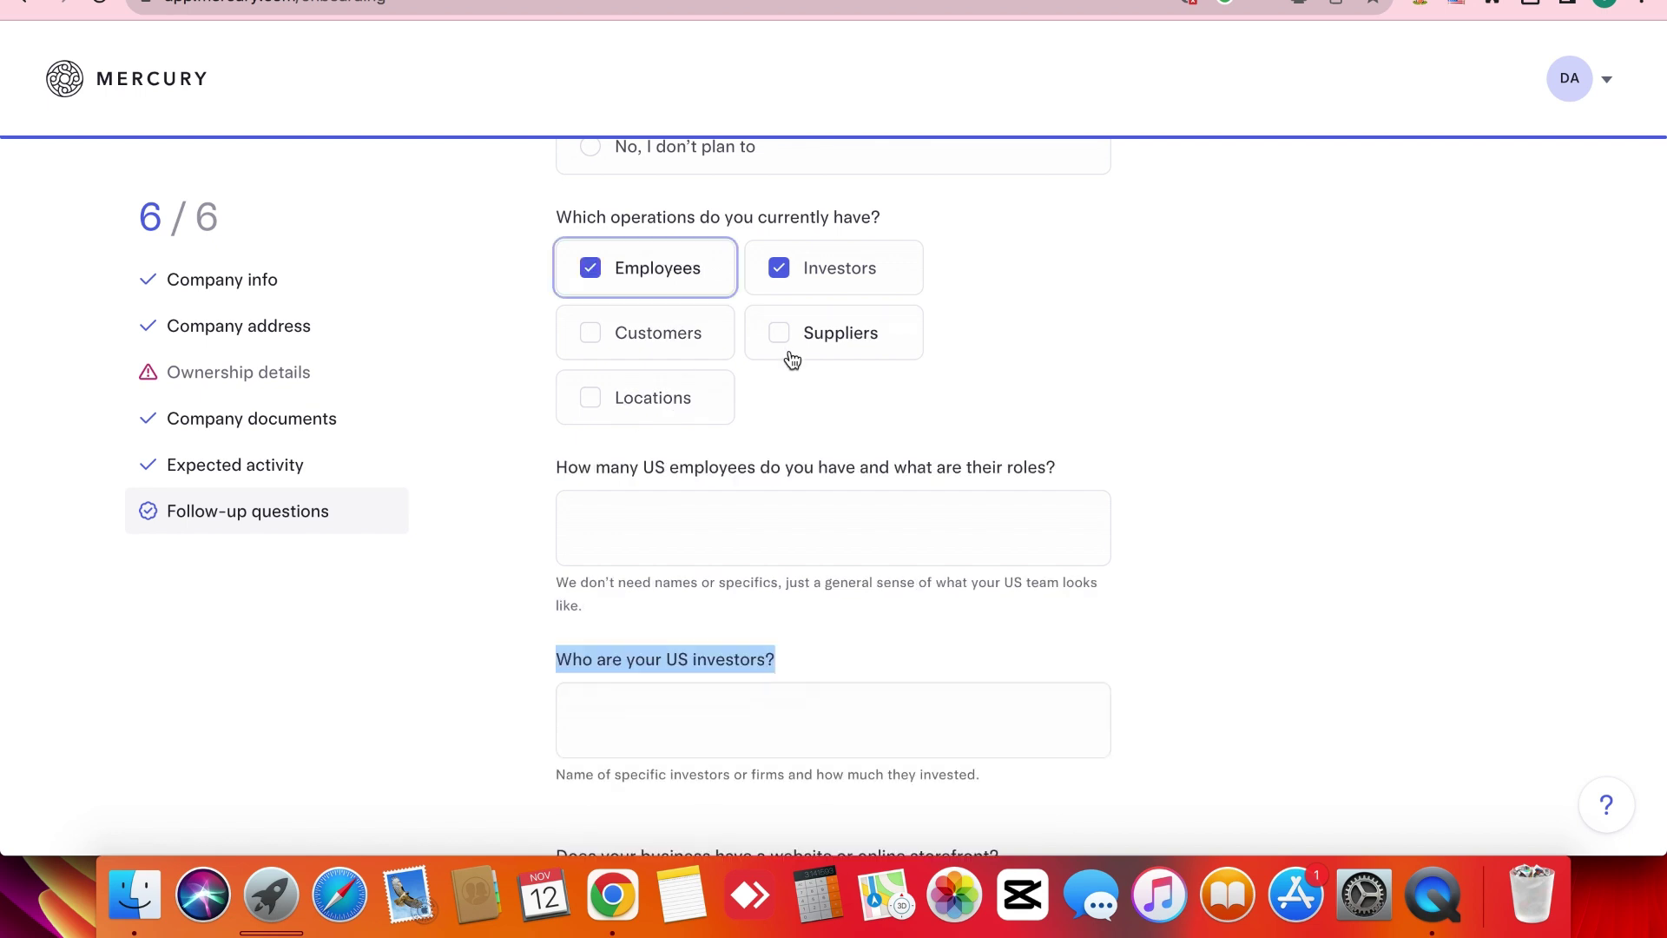
left_click(825, 342)
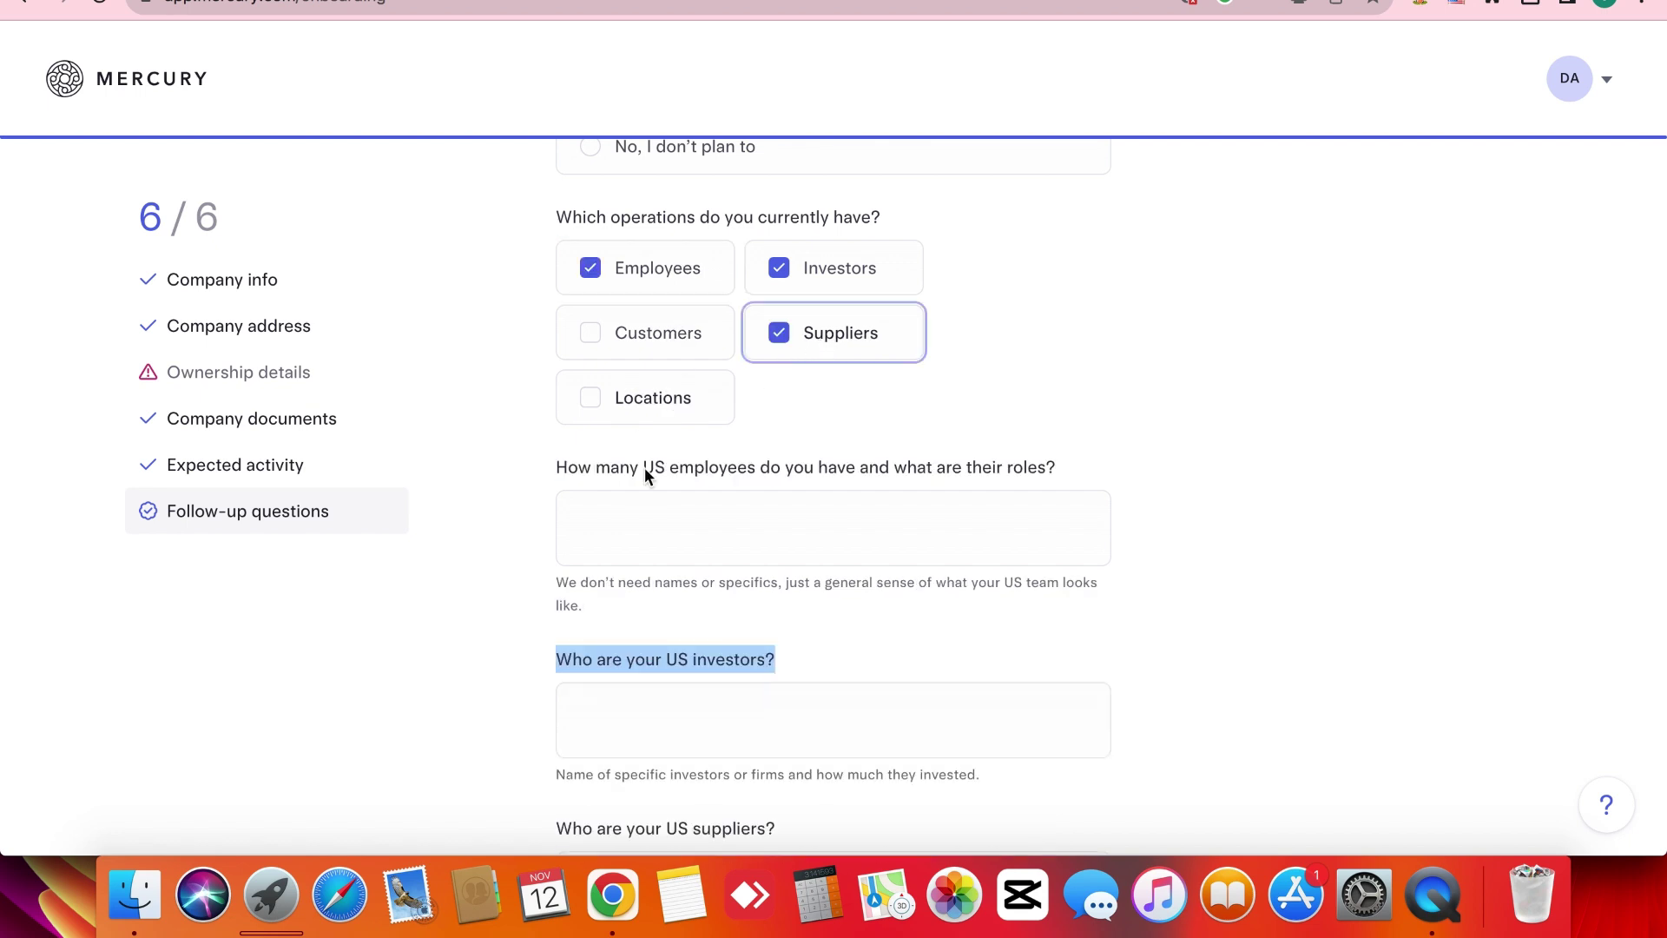
left_click(498, 539)
scroll(499, 539, "down", 2)
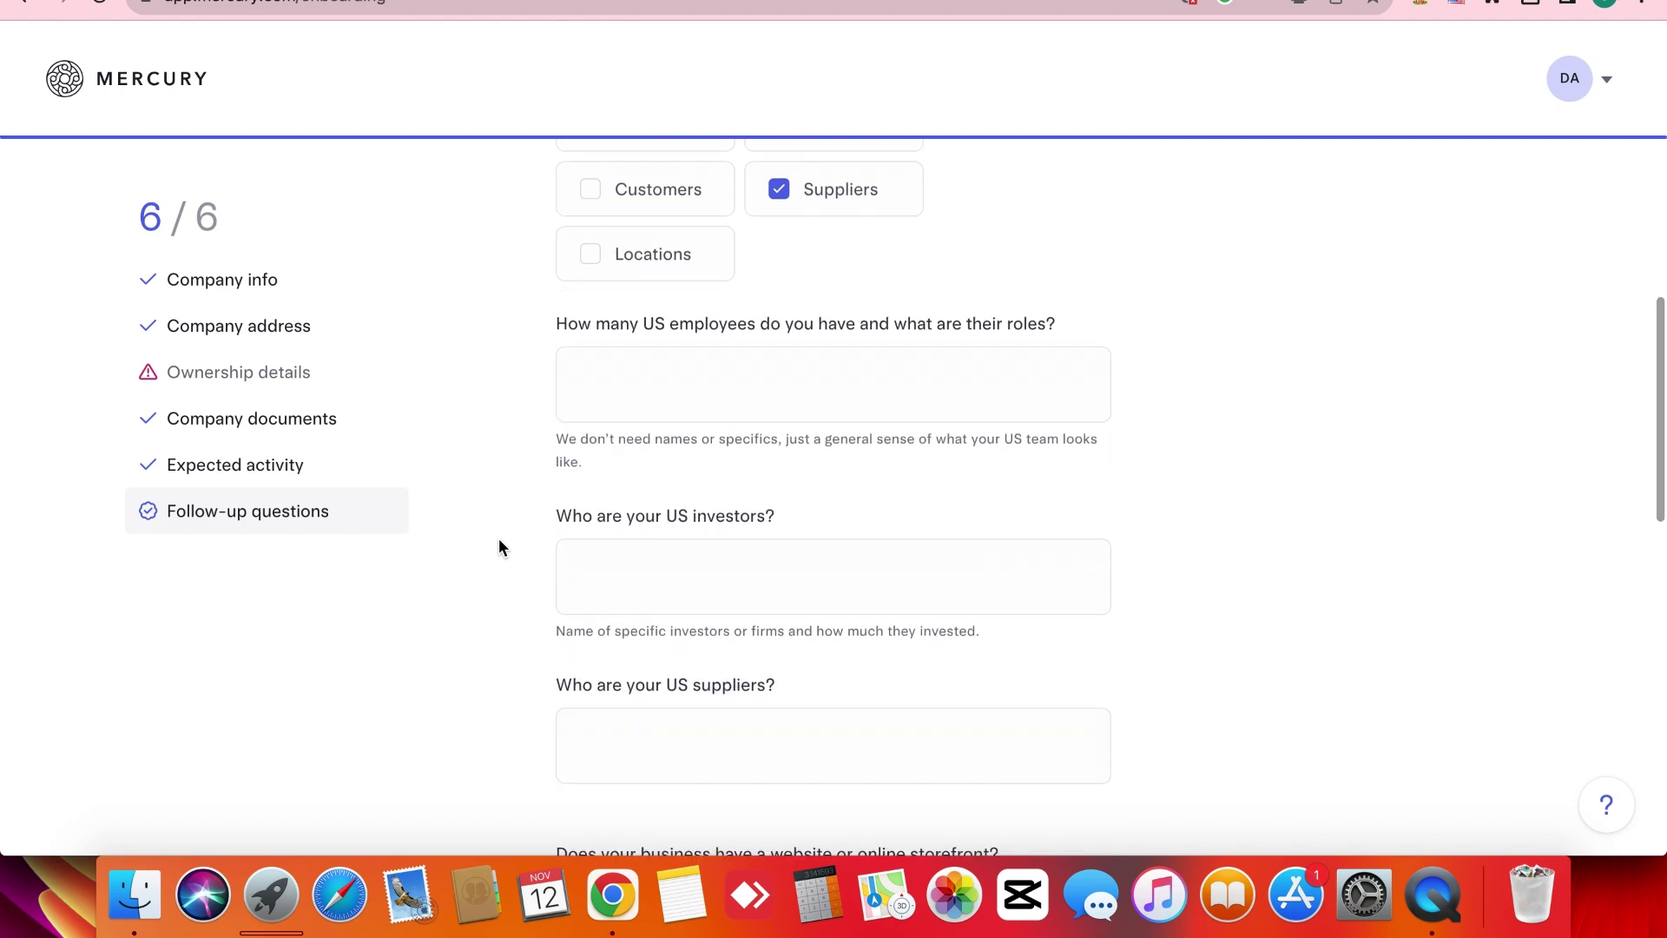
scroll(498, 539, "down", 4)
scroll(500, 547, "down", 10)
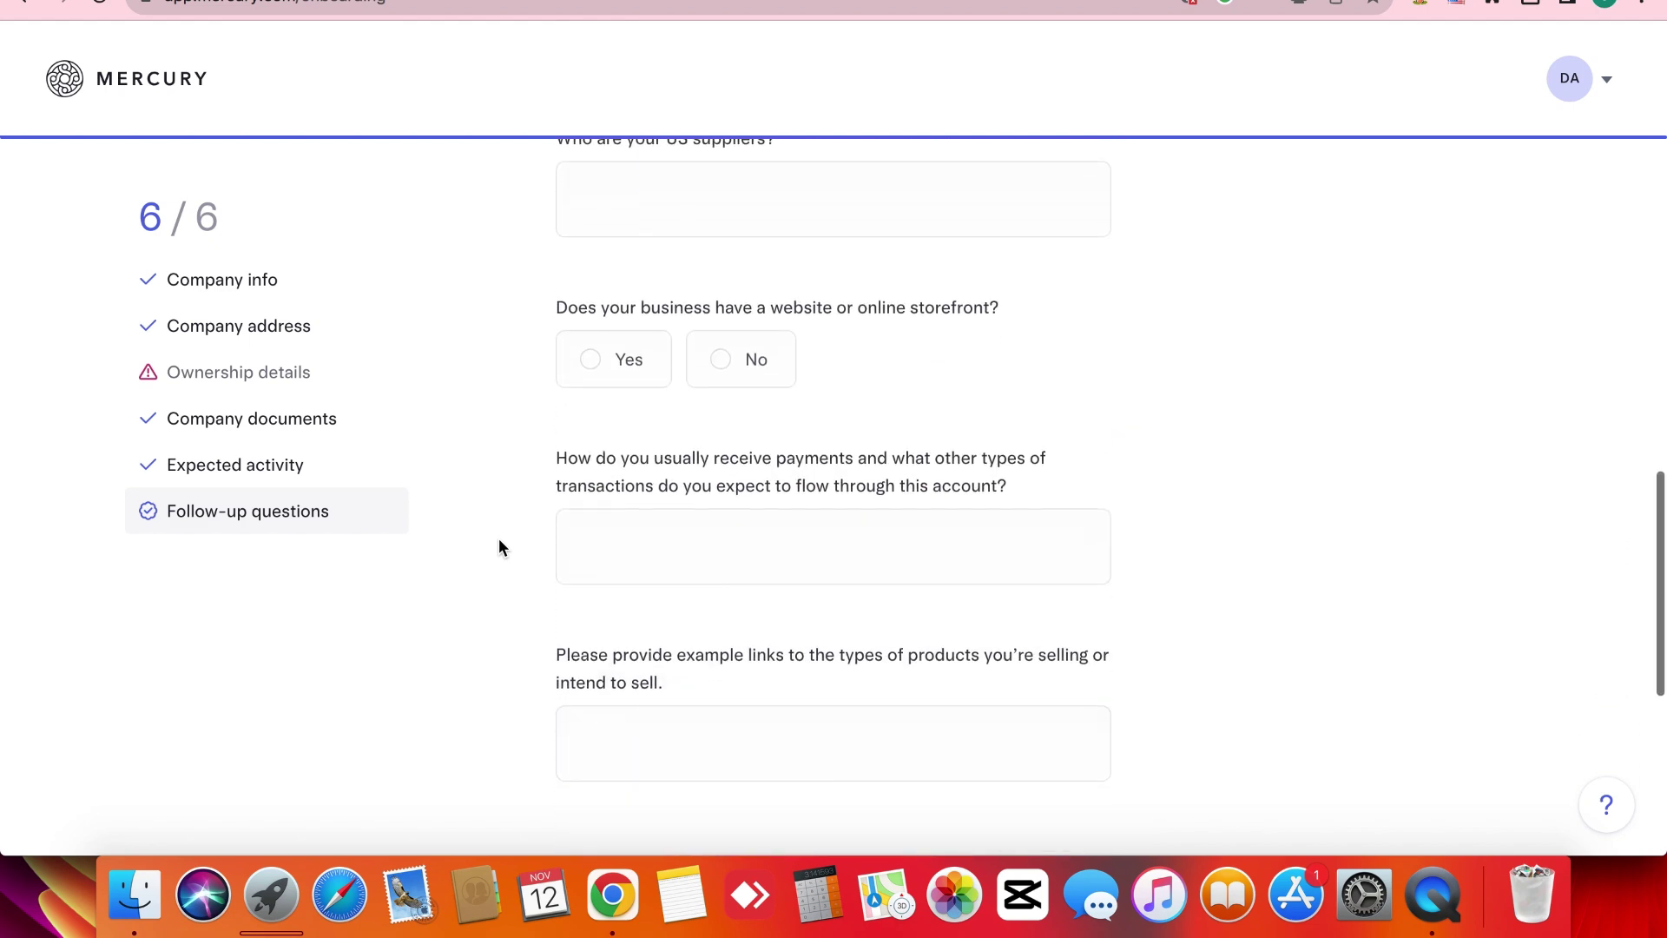
scroll(499, 538, "up", 6)
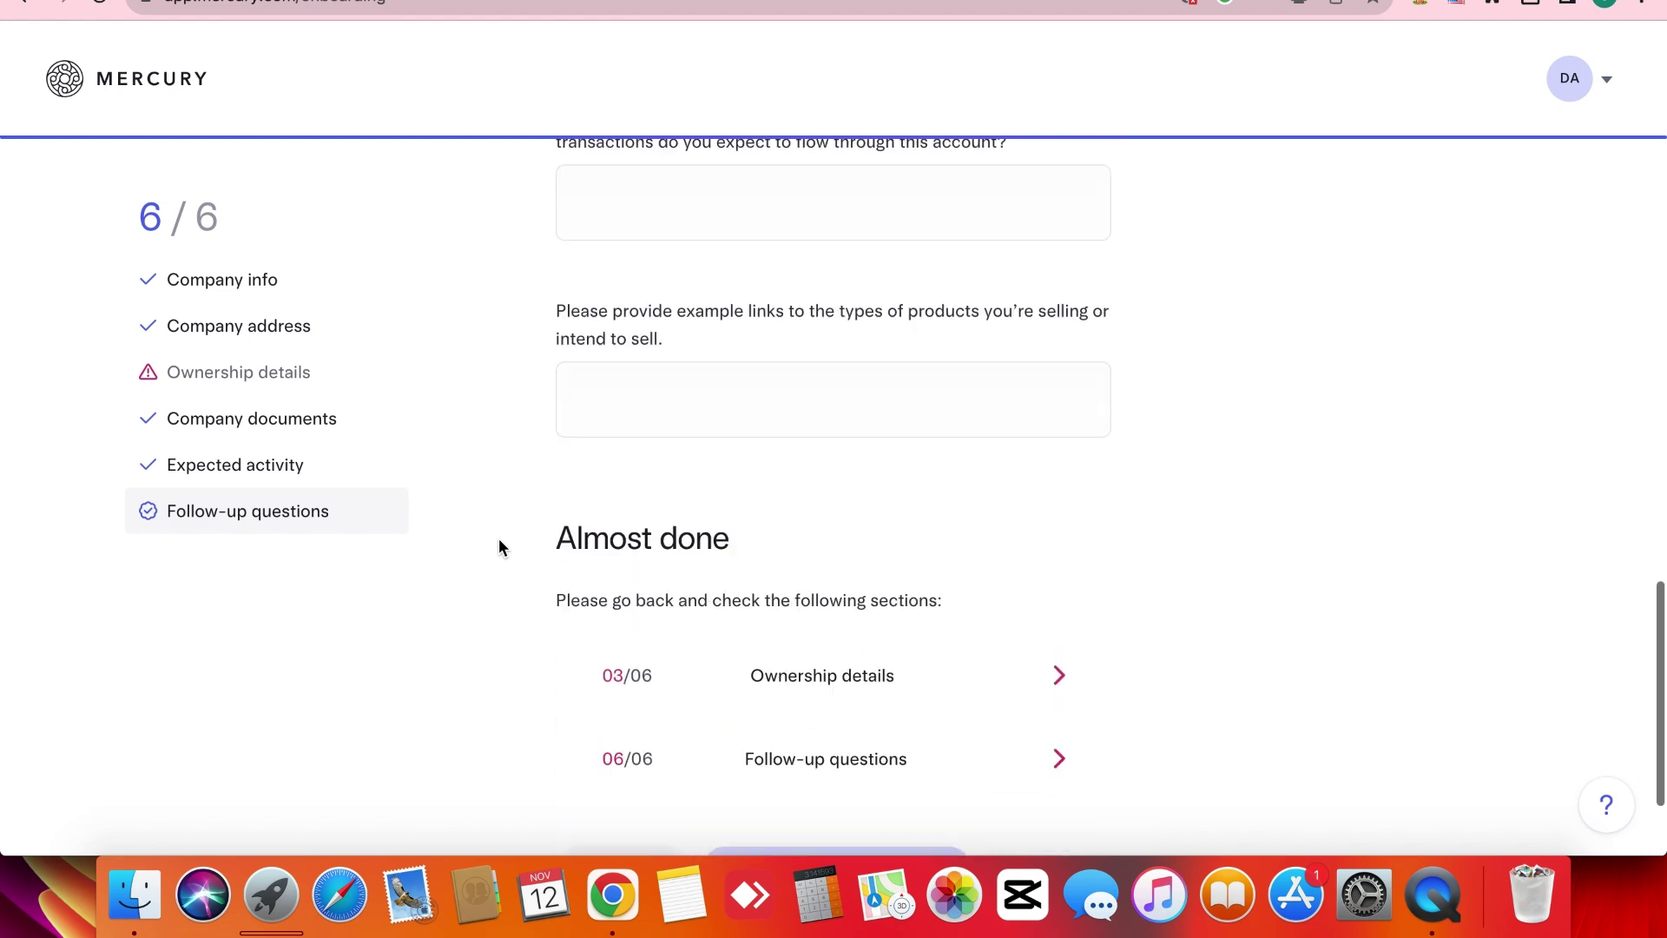
left_click(674, 296)
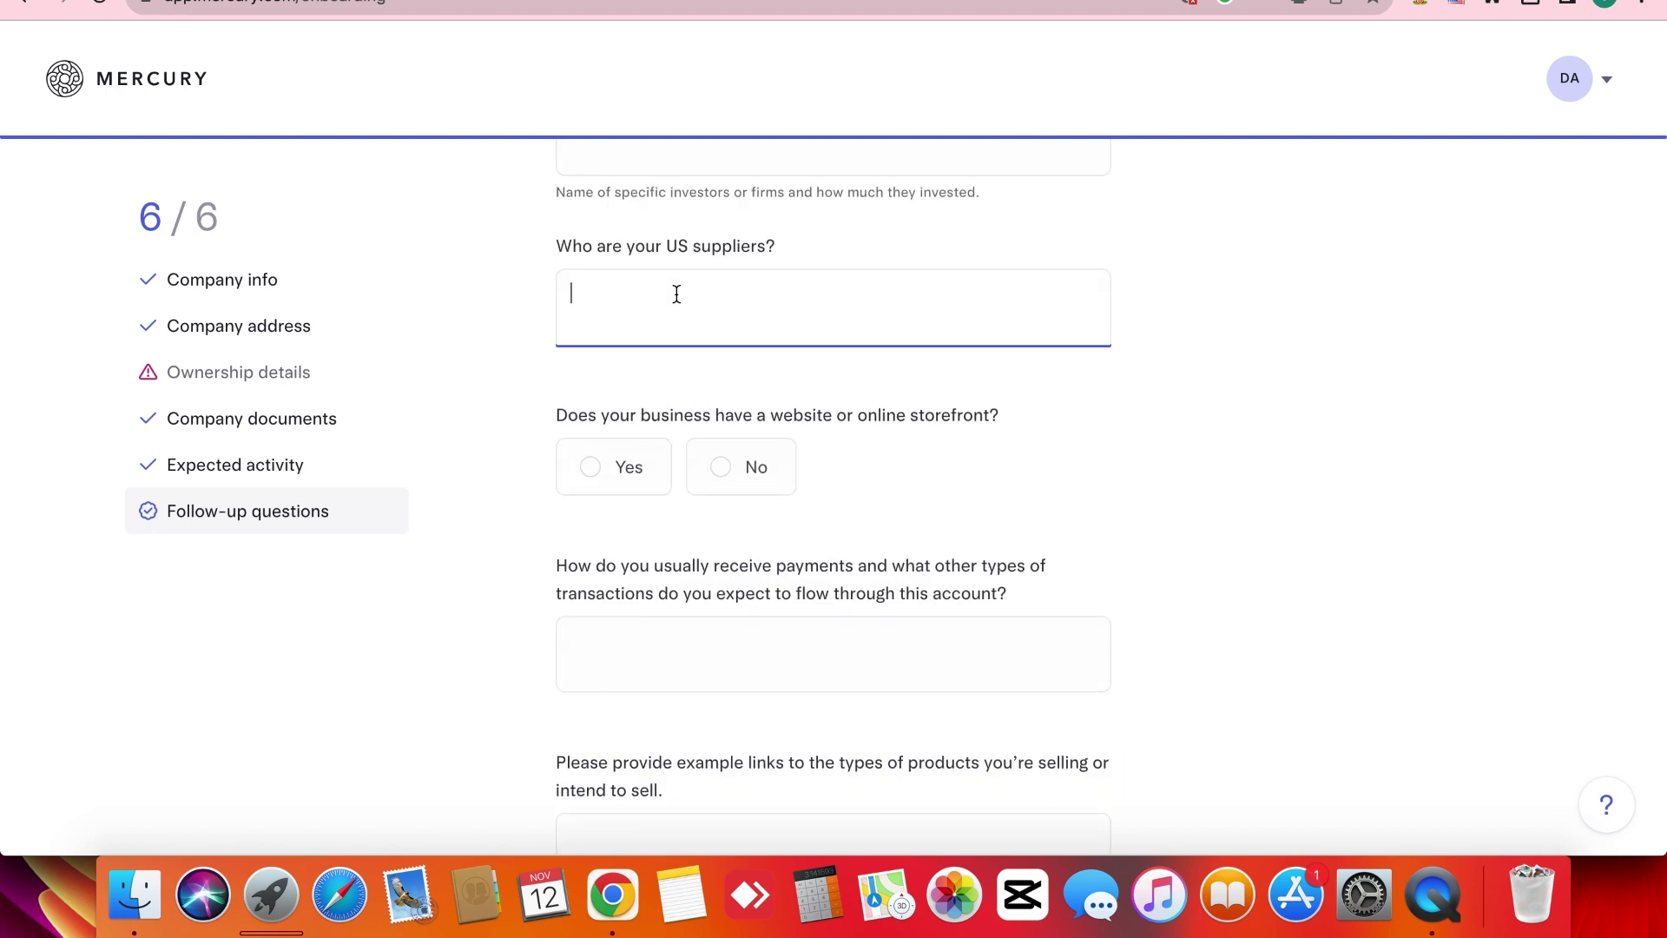
scroll(674, 295, "up", 2)
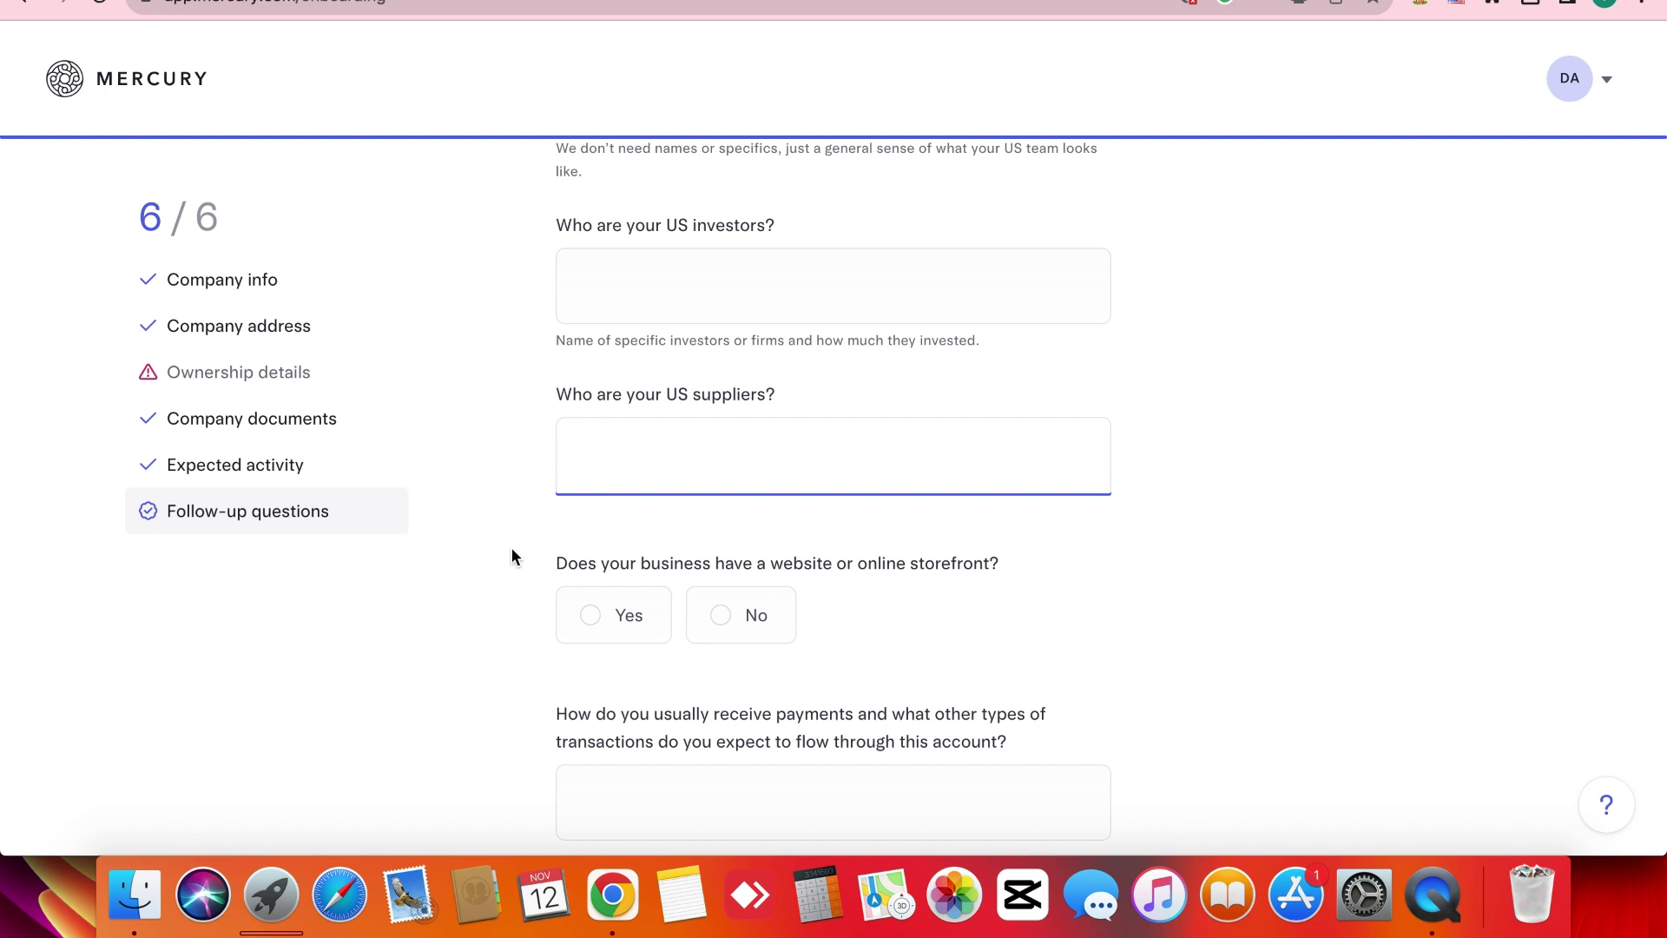
scroll(512, 556, "down", 2)
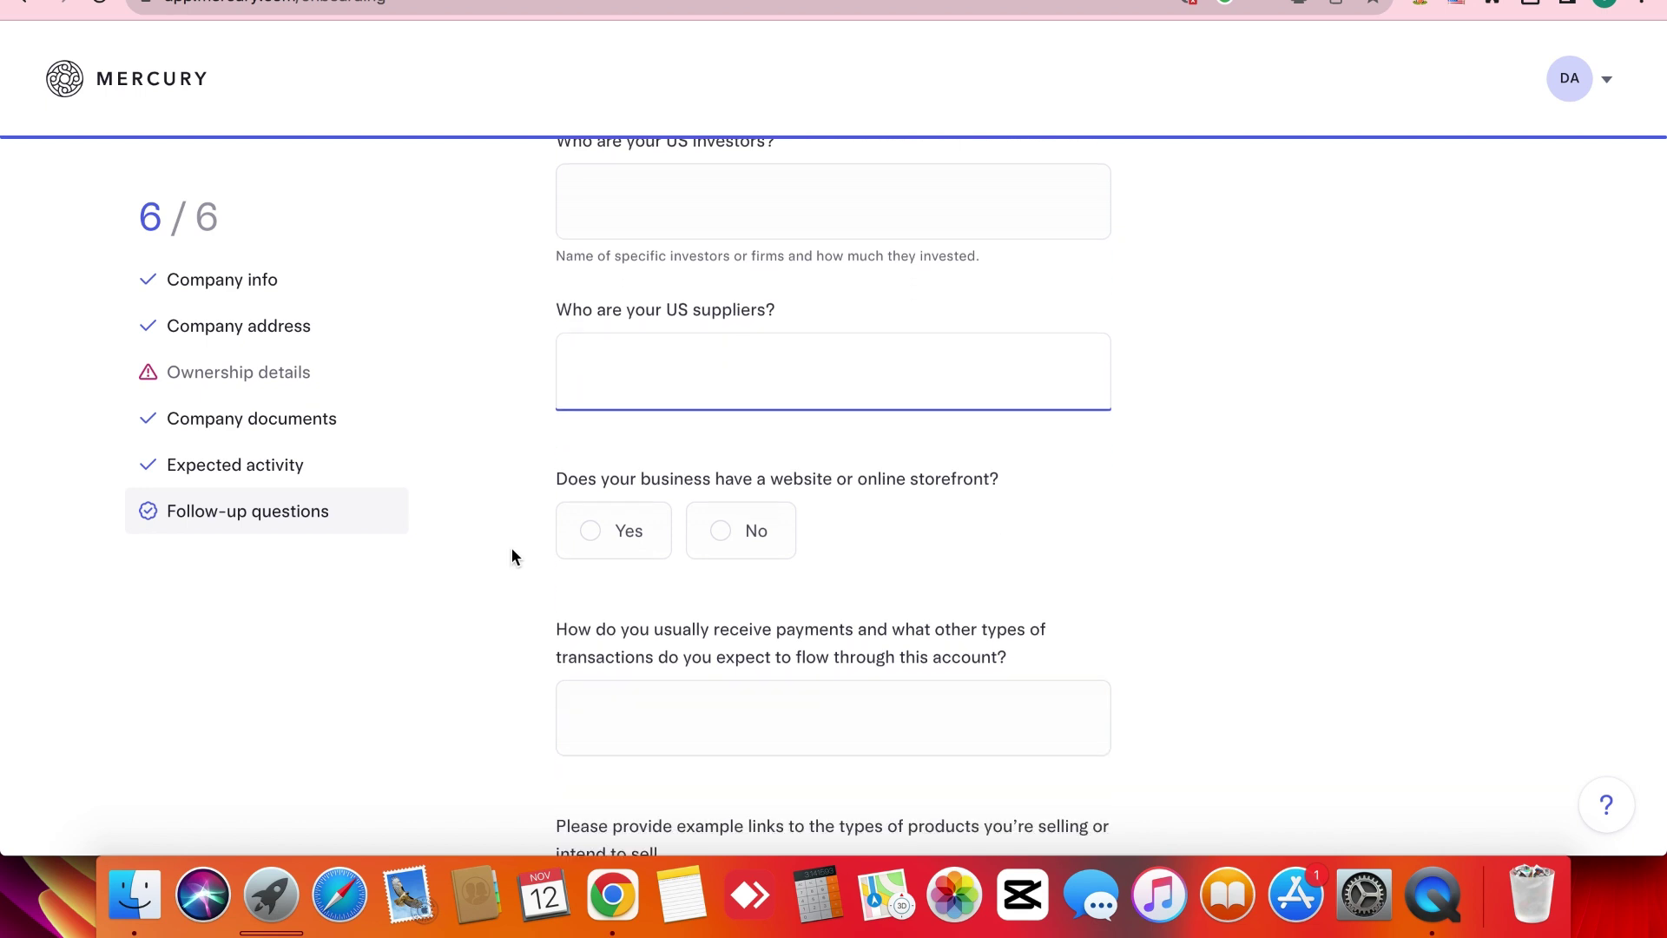
left_click(758, 536)
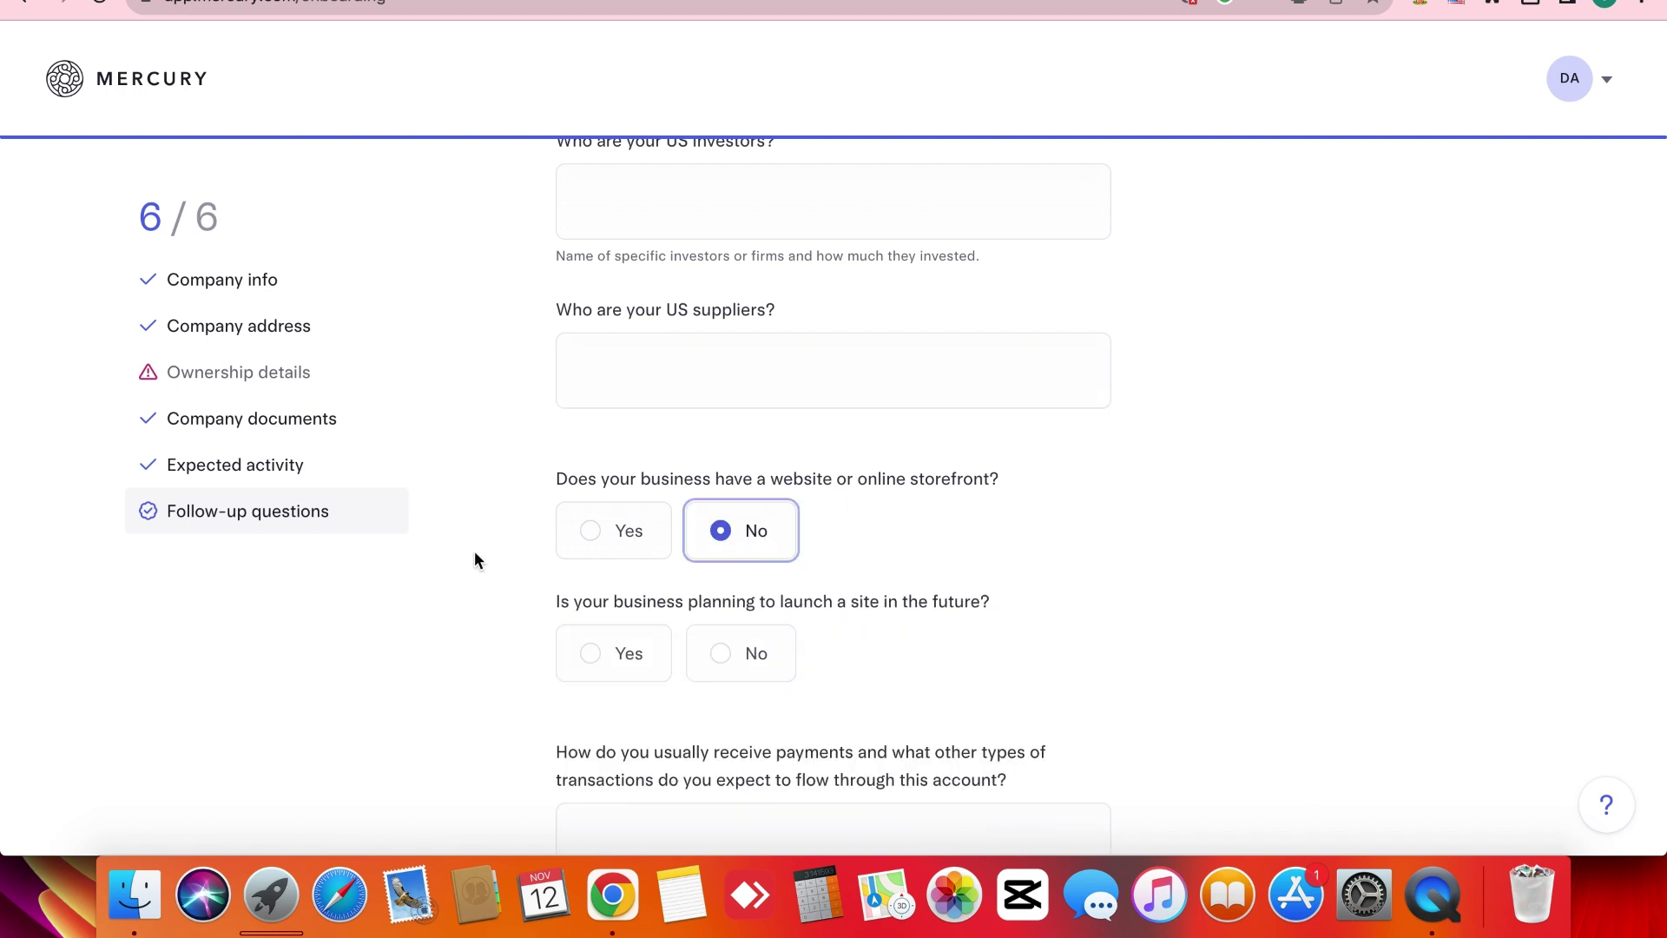
left_click(594, 672)
scroll(533, 659, "down", 5)
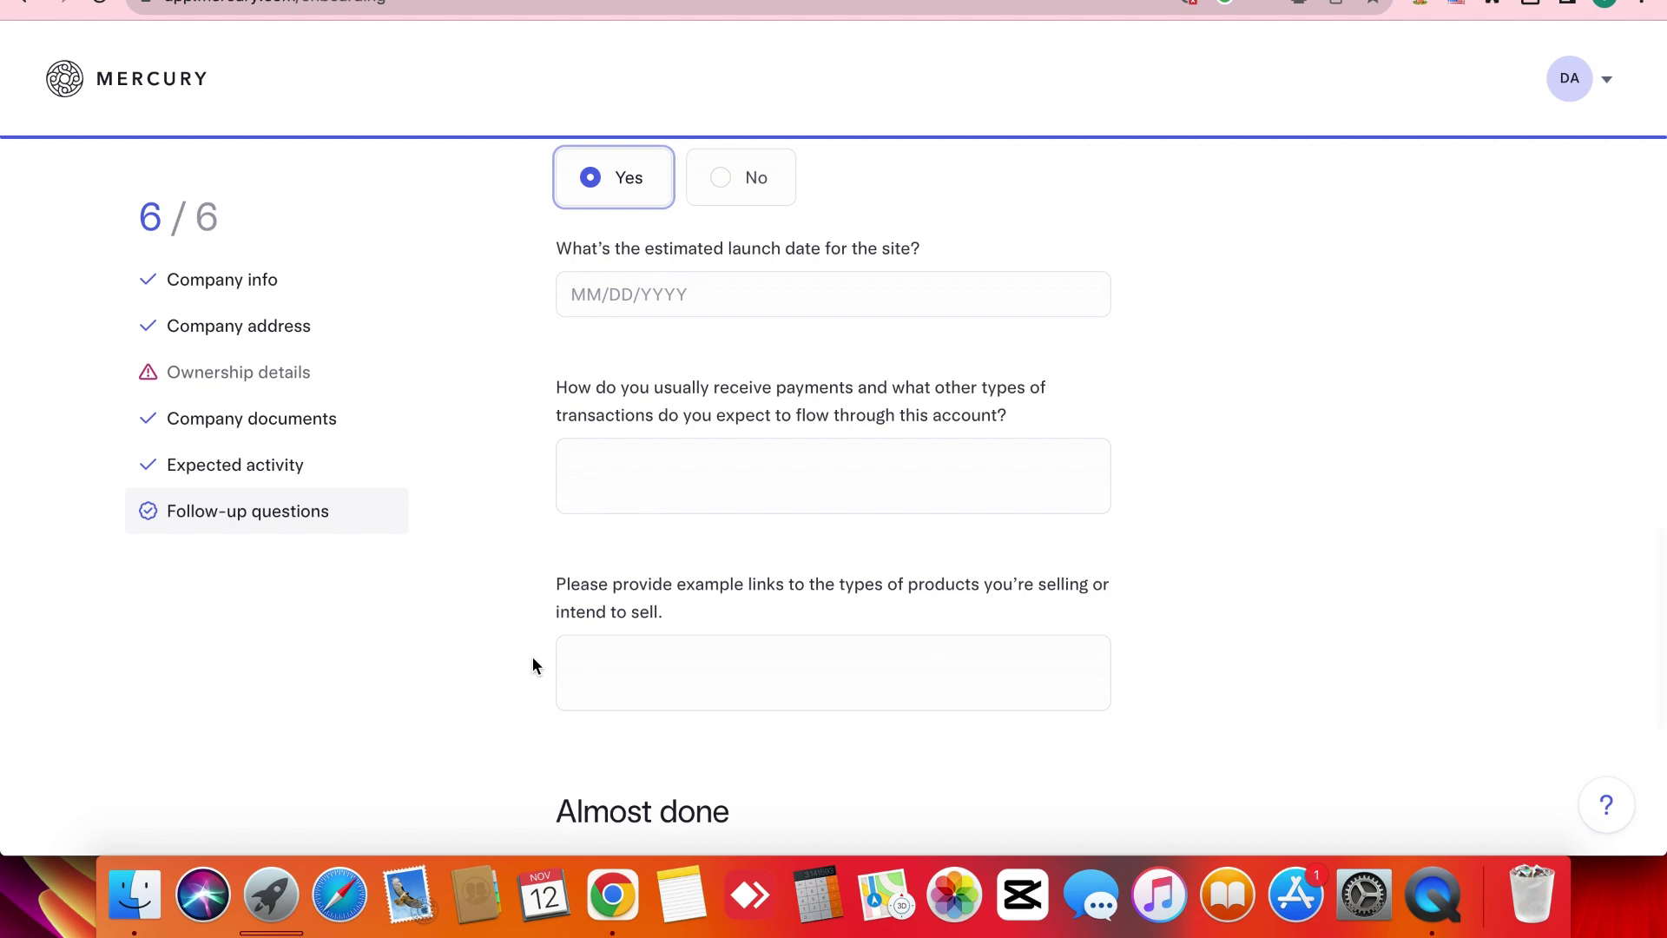
scroll(533, 665, "down", 2)
scroll(533, 665, "down", 3)
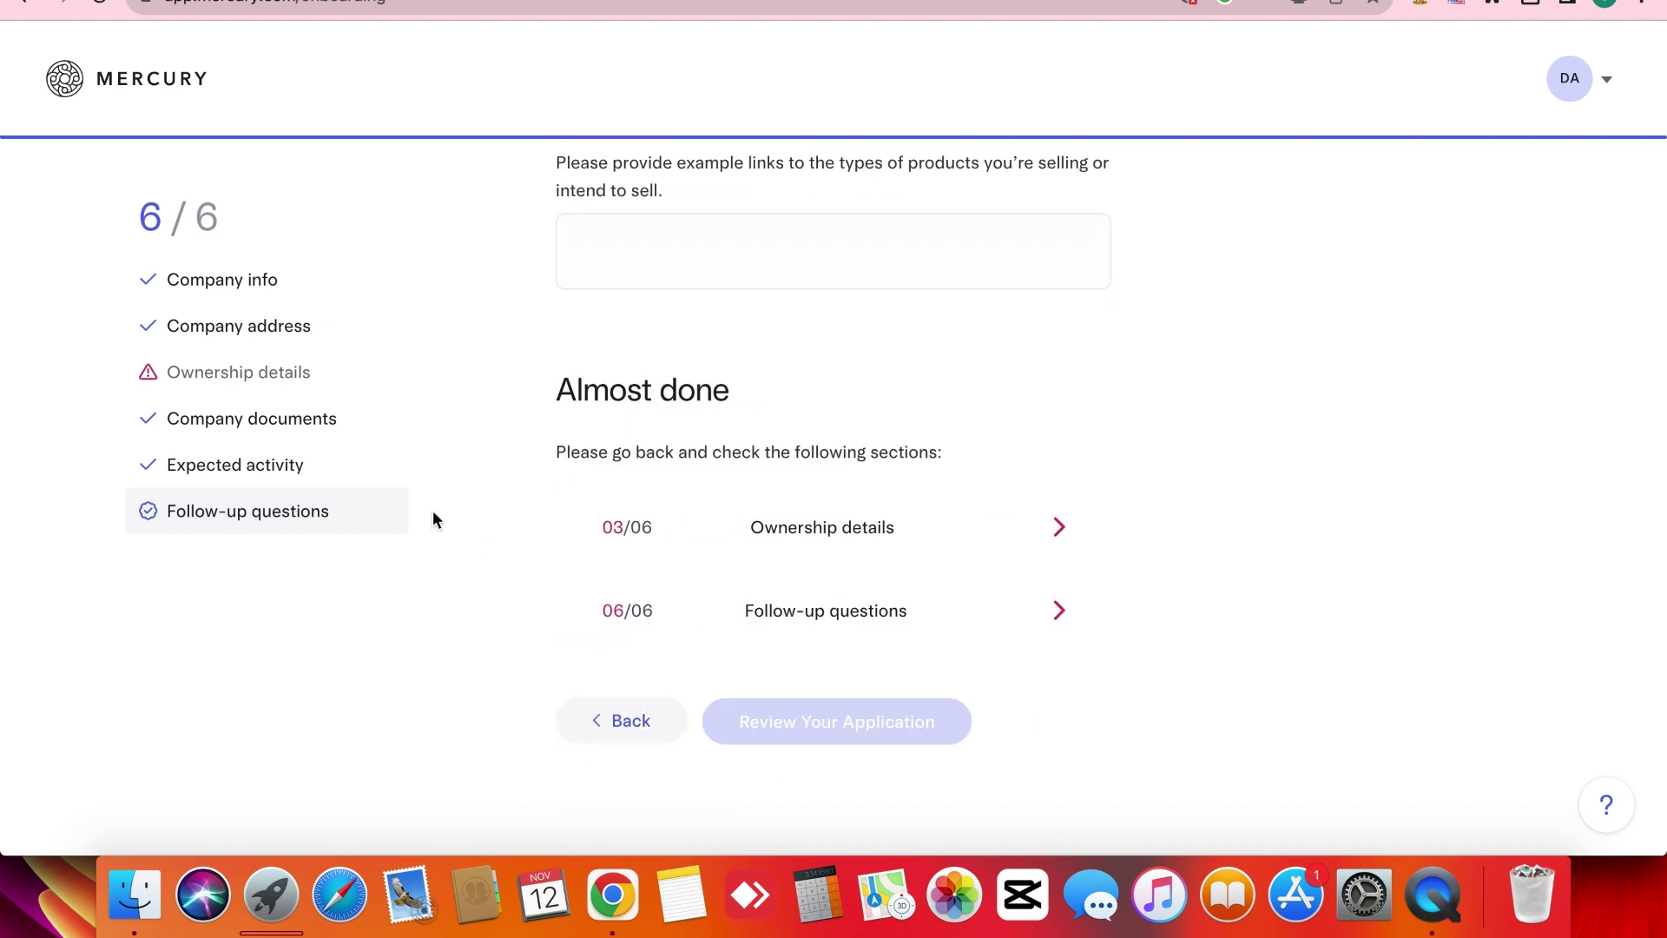
scroll(260, 472, "up", 10)
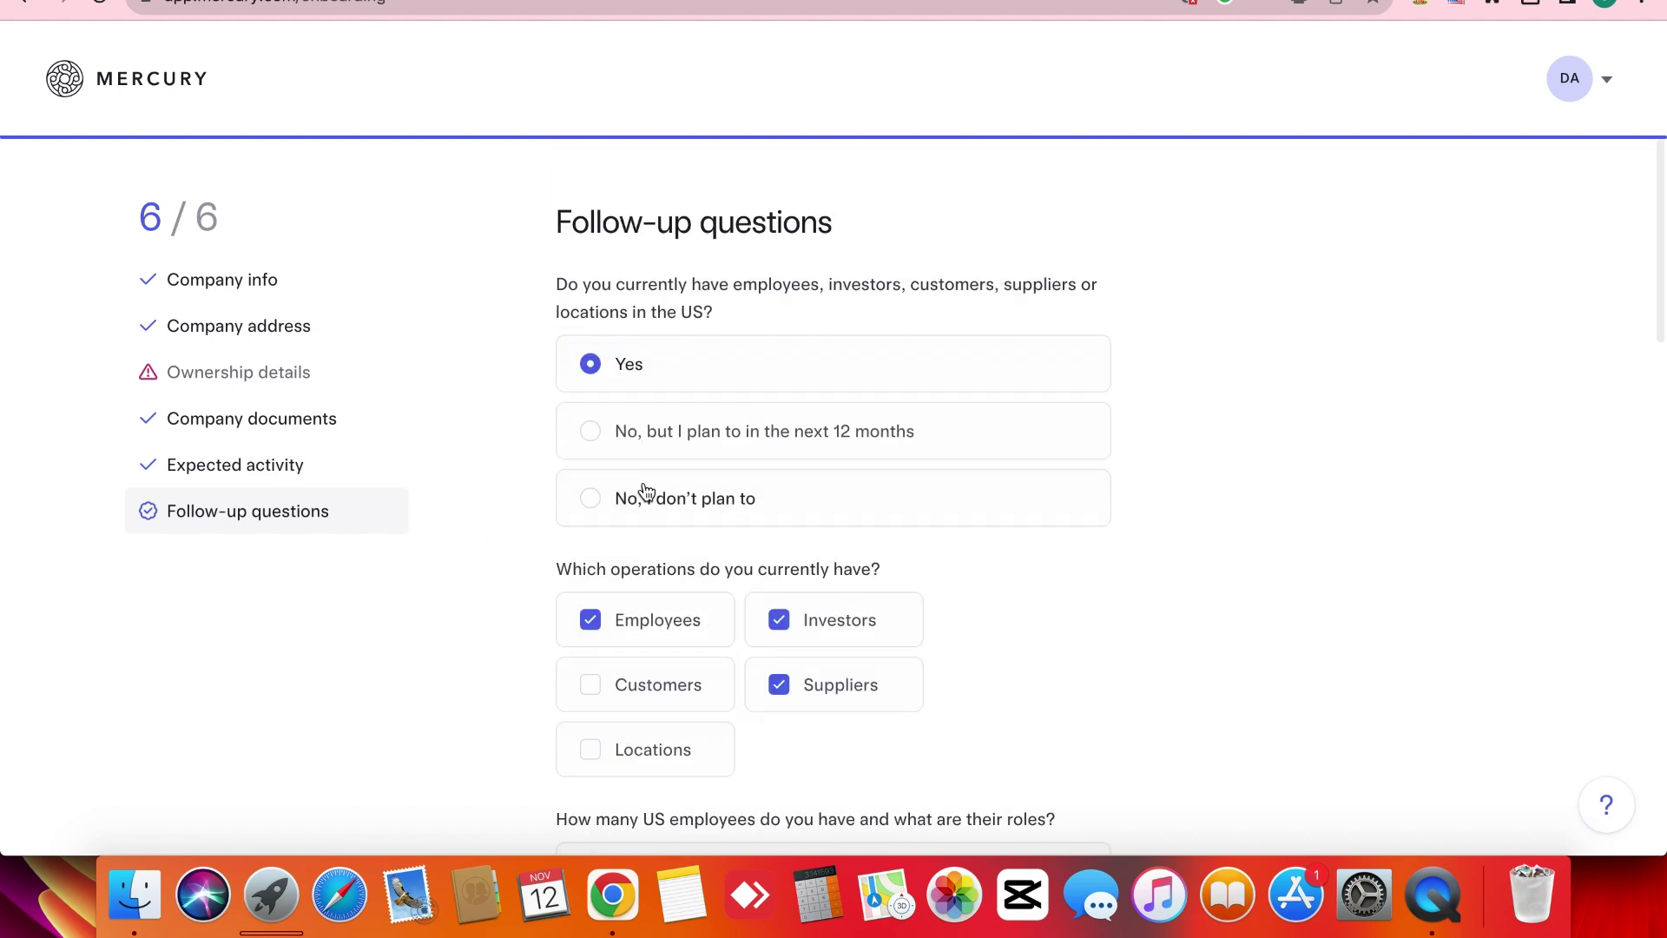
triple_click(568, 261)
left_click(522, 359)
scroll(523, 363, "down", 10)
scroll(522, 360, "down", 3)
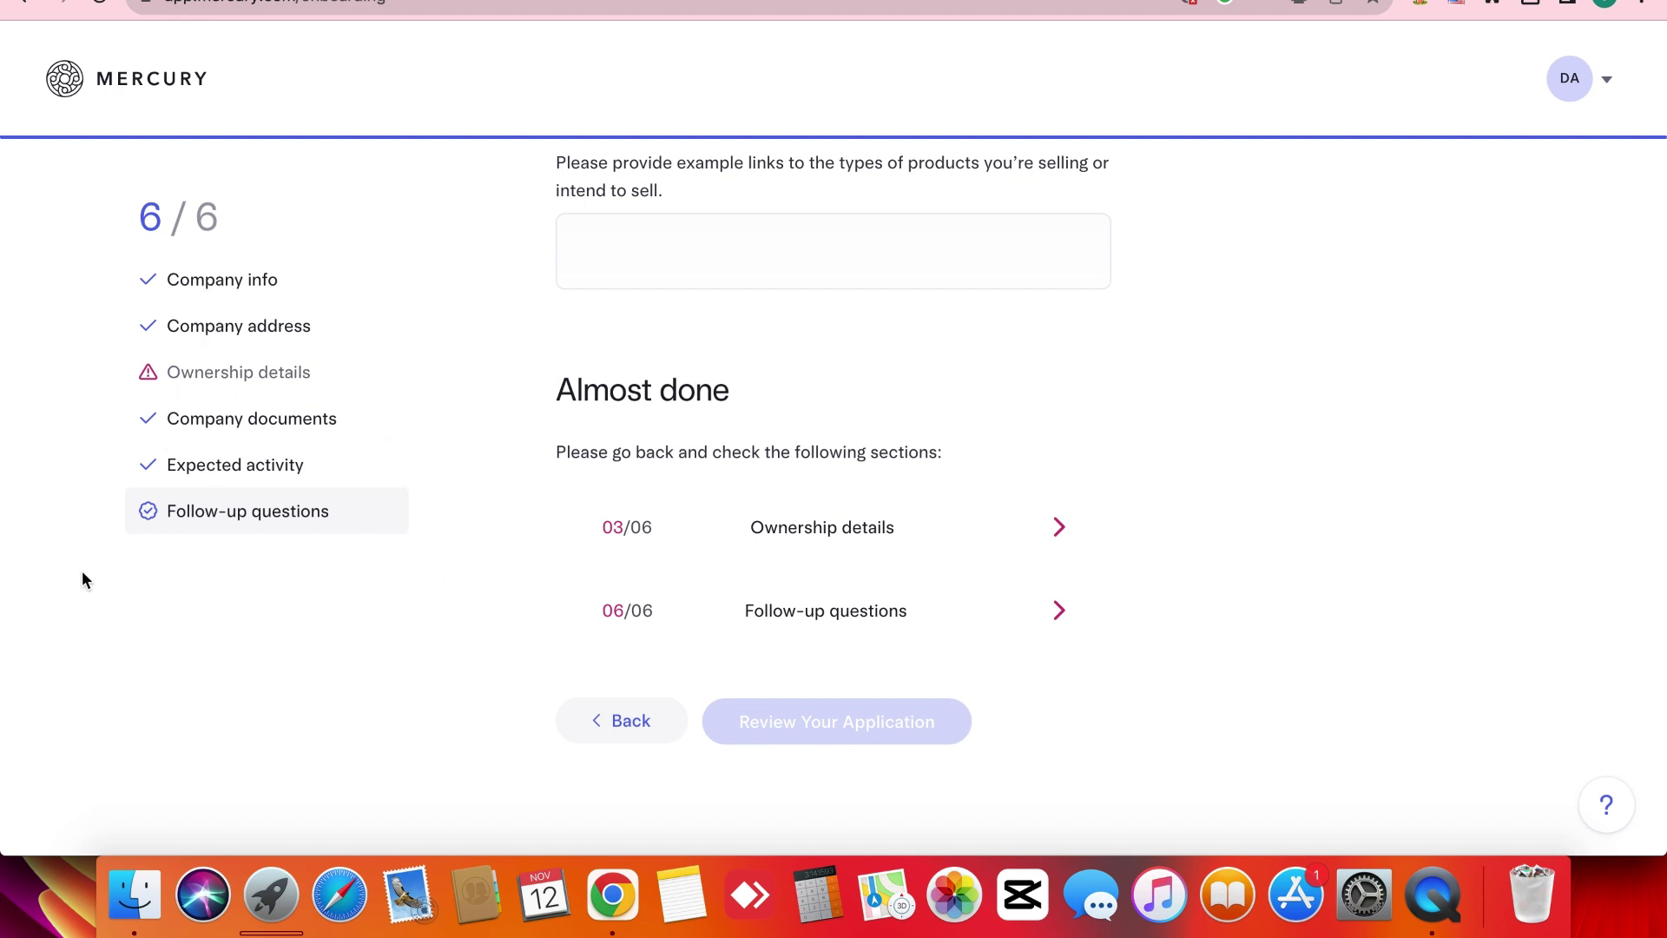
scroll(849, 726, "up", 5)
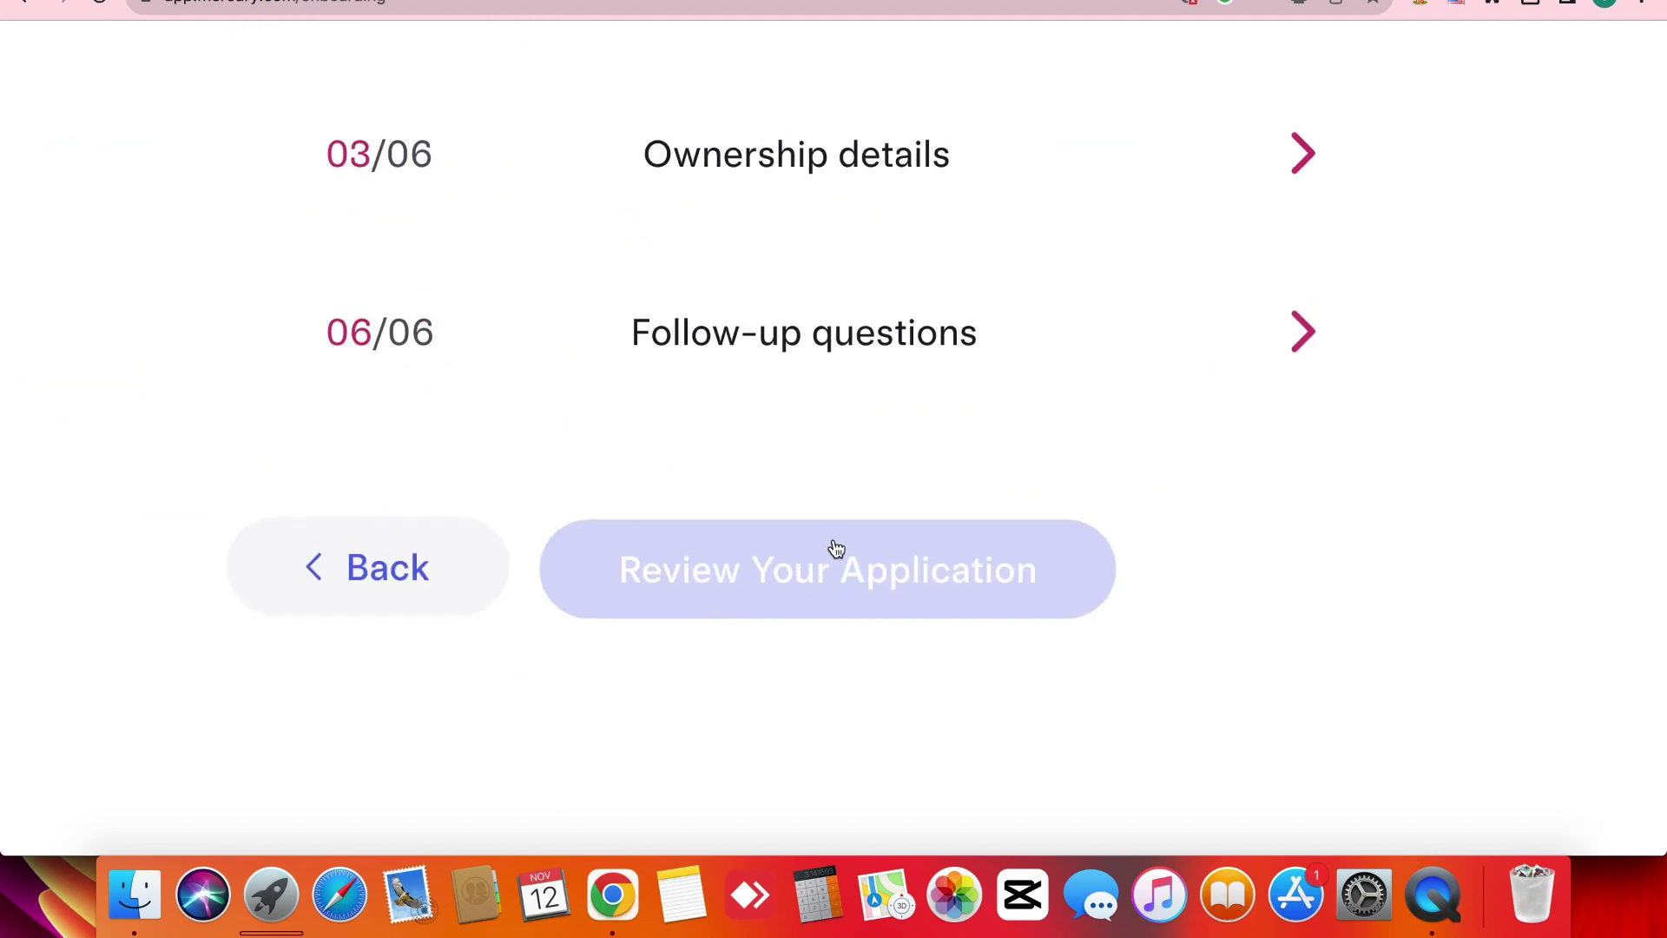
scroll(836, 548, "down", 5)
scroll(554, 405, "up", 10)
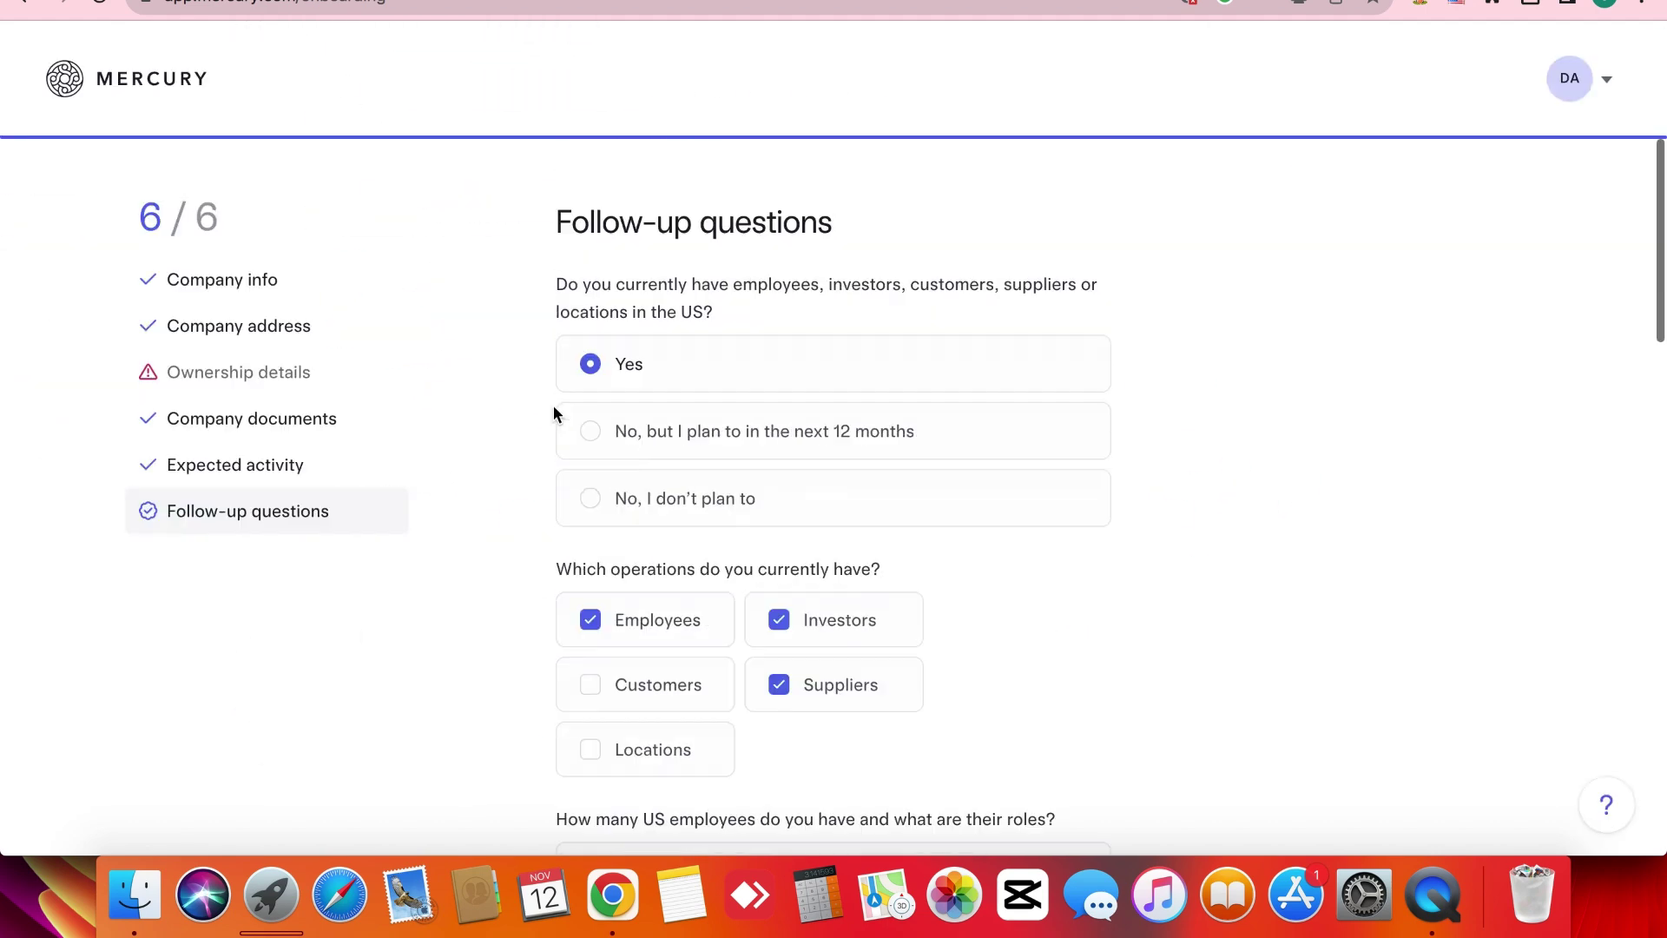
triple_click(534, 266)
left_click(535, 270)
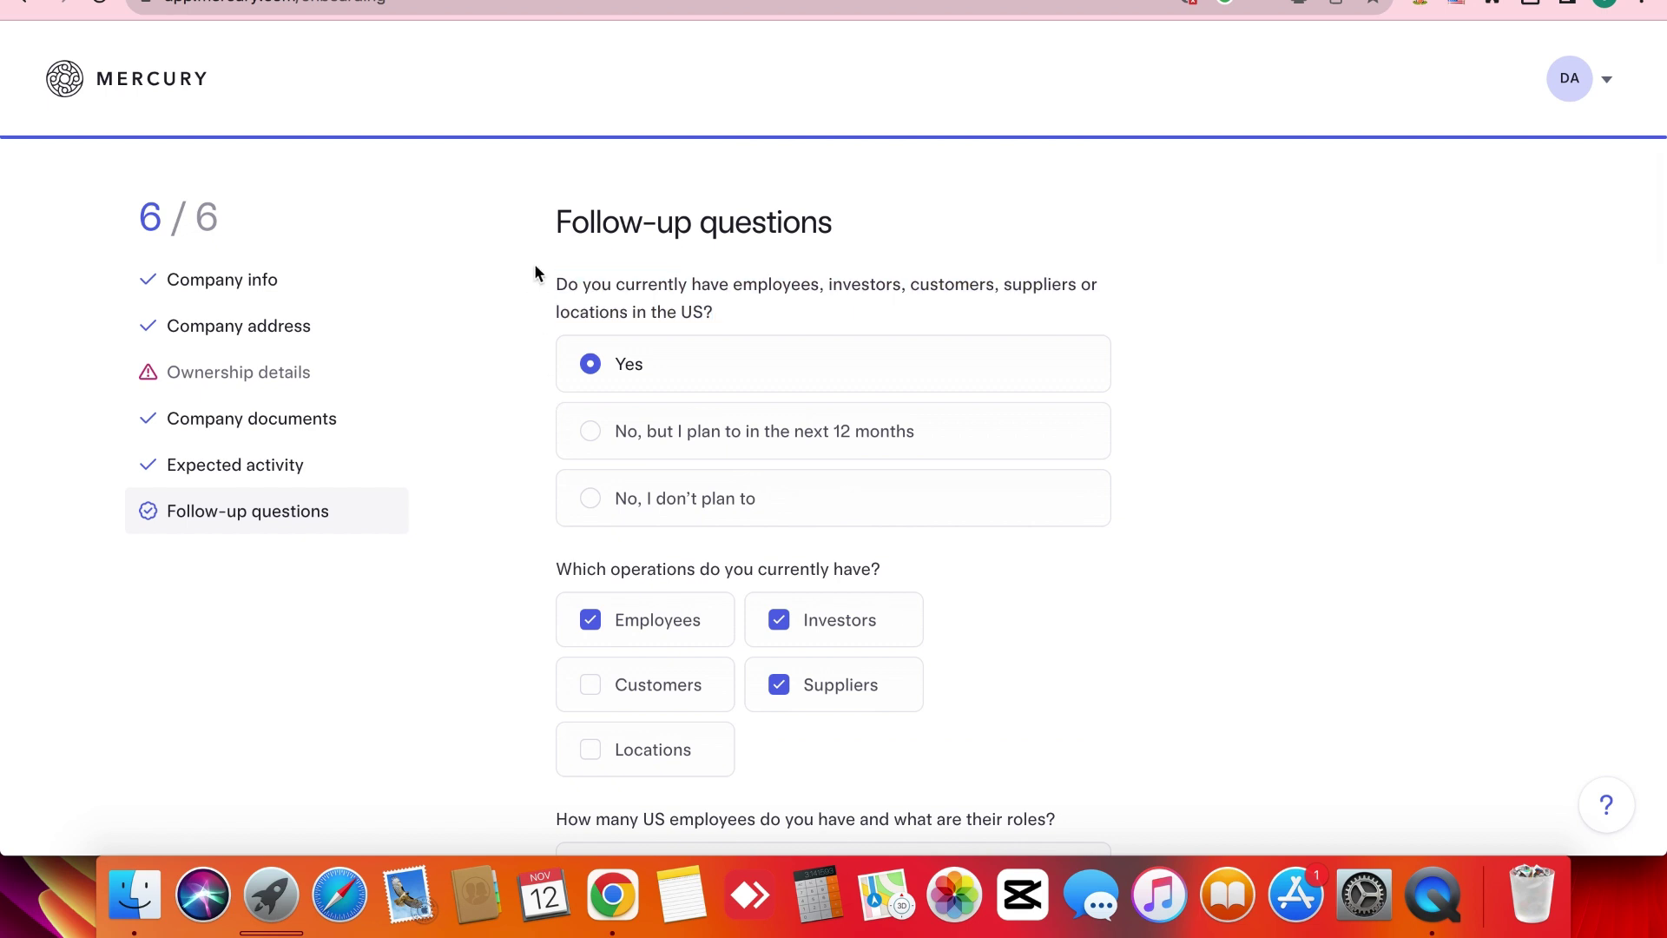
left_click(1597, 76)
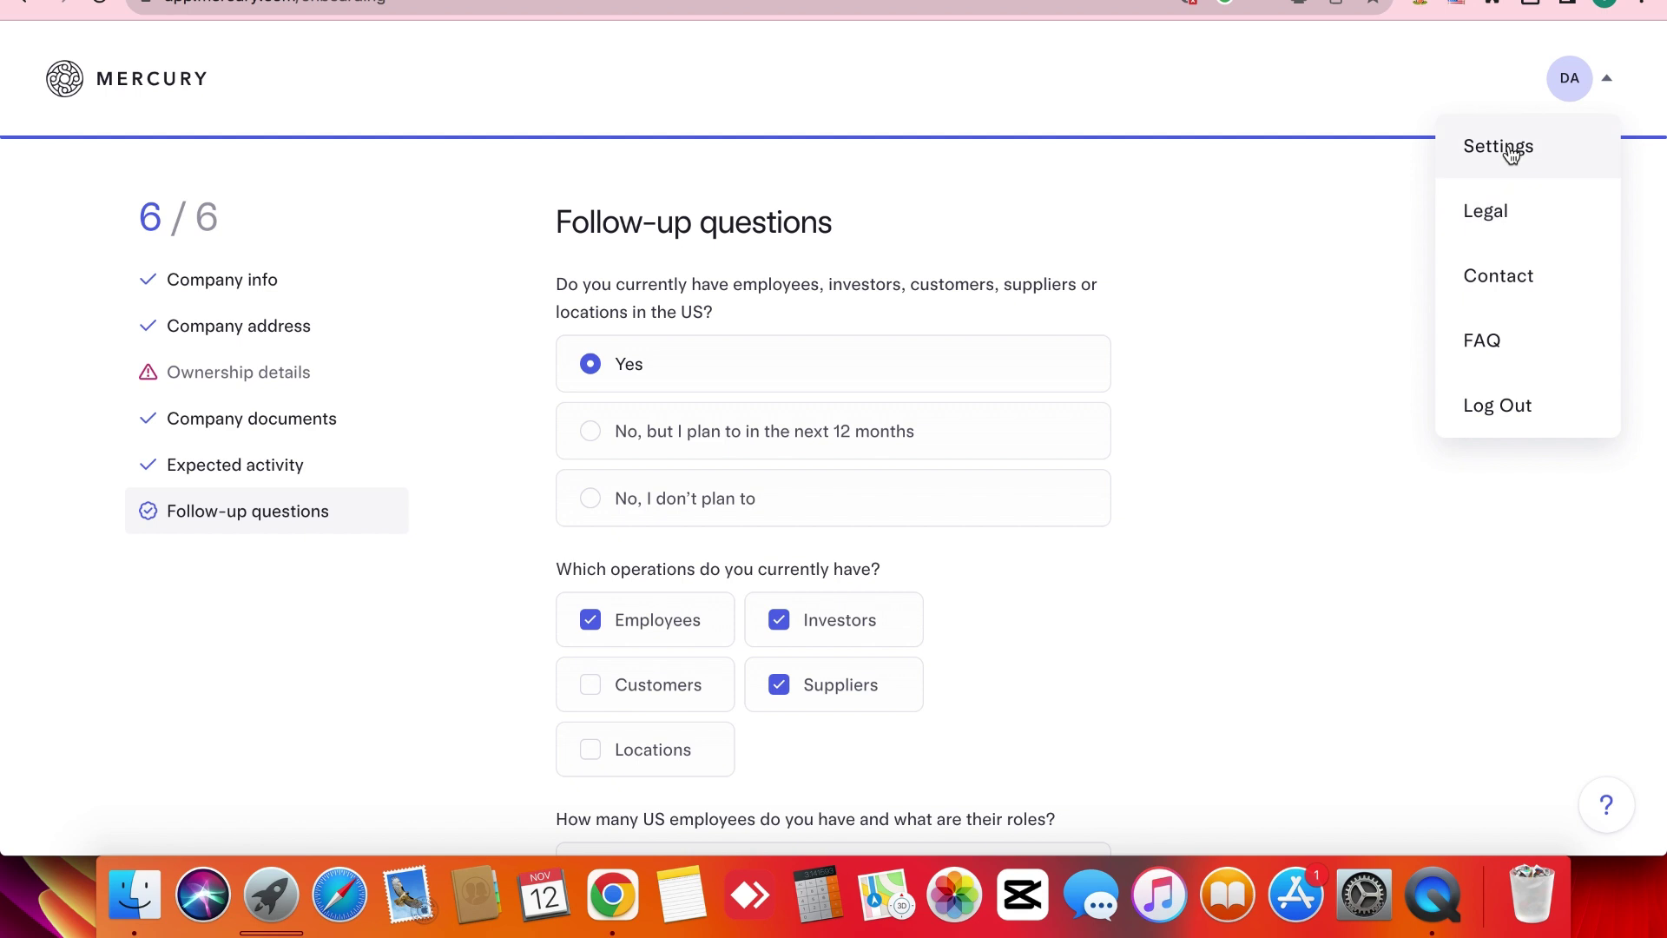
left_click(1346, 493)
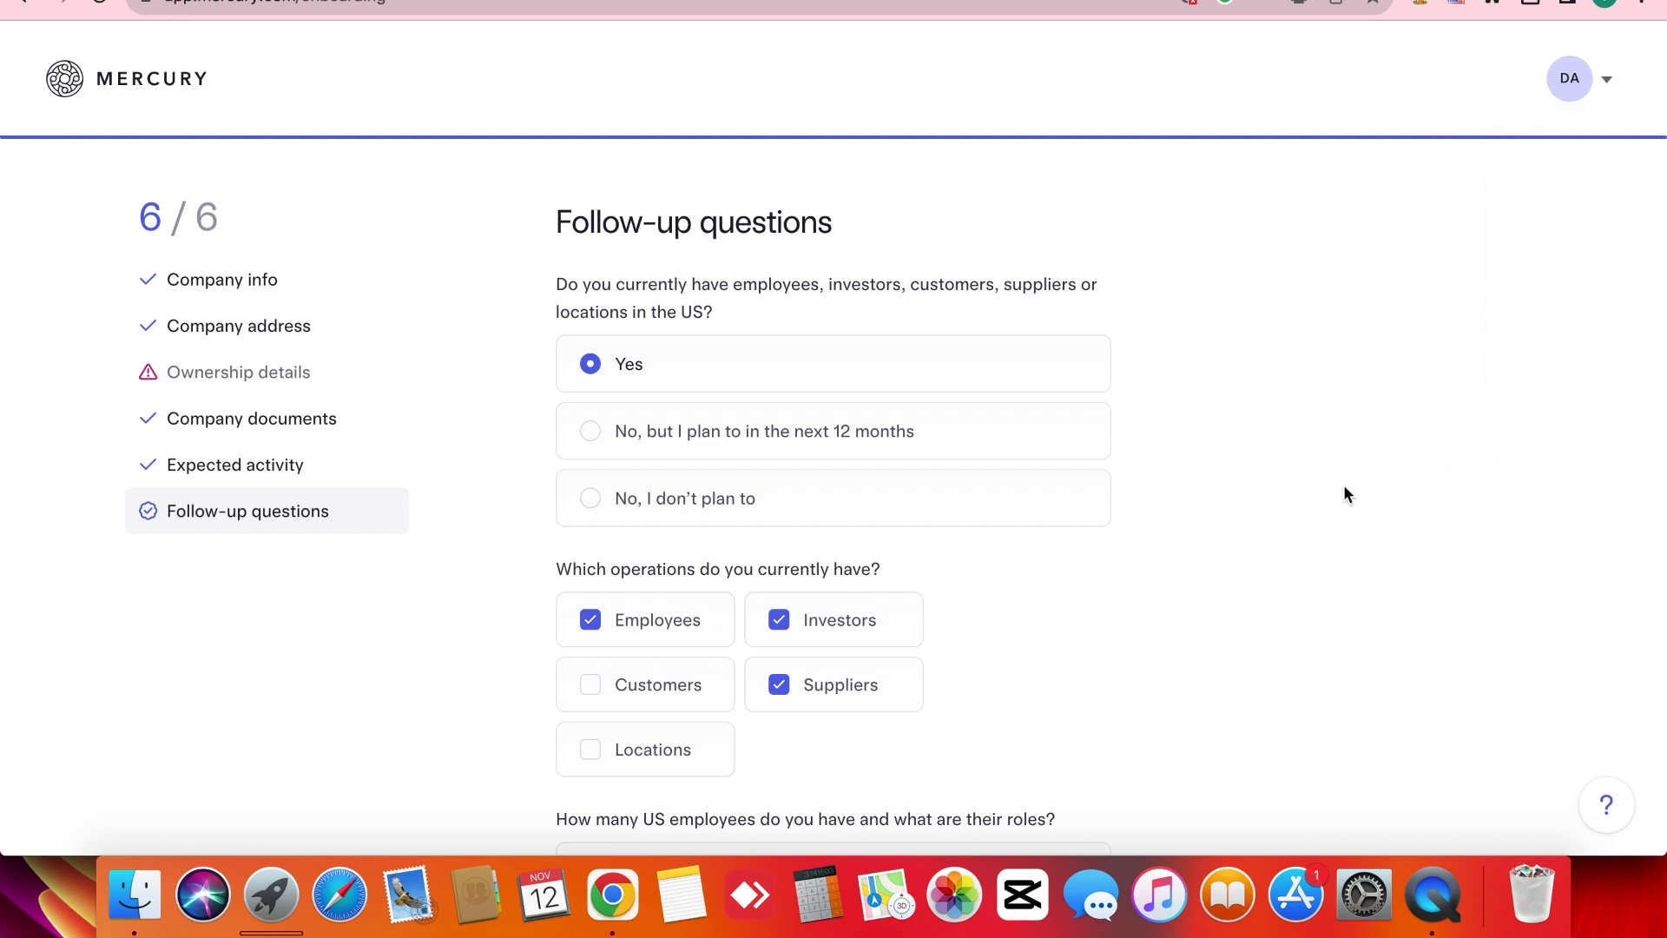
triple_click(573, 568)
left_click(493, 618)
scroll(494, 618, "down", 10)
scroll(492, 613, "down", 5)
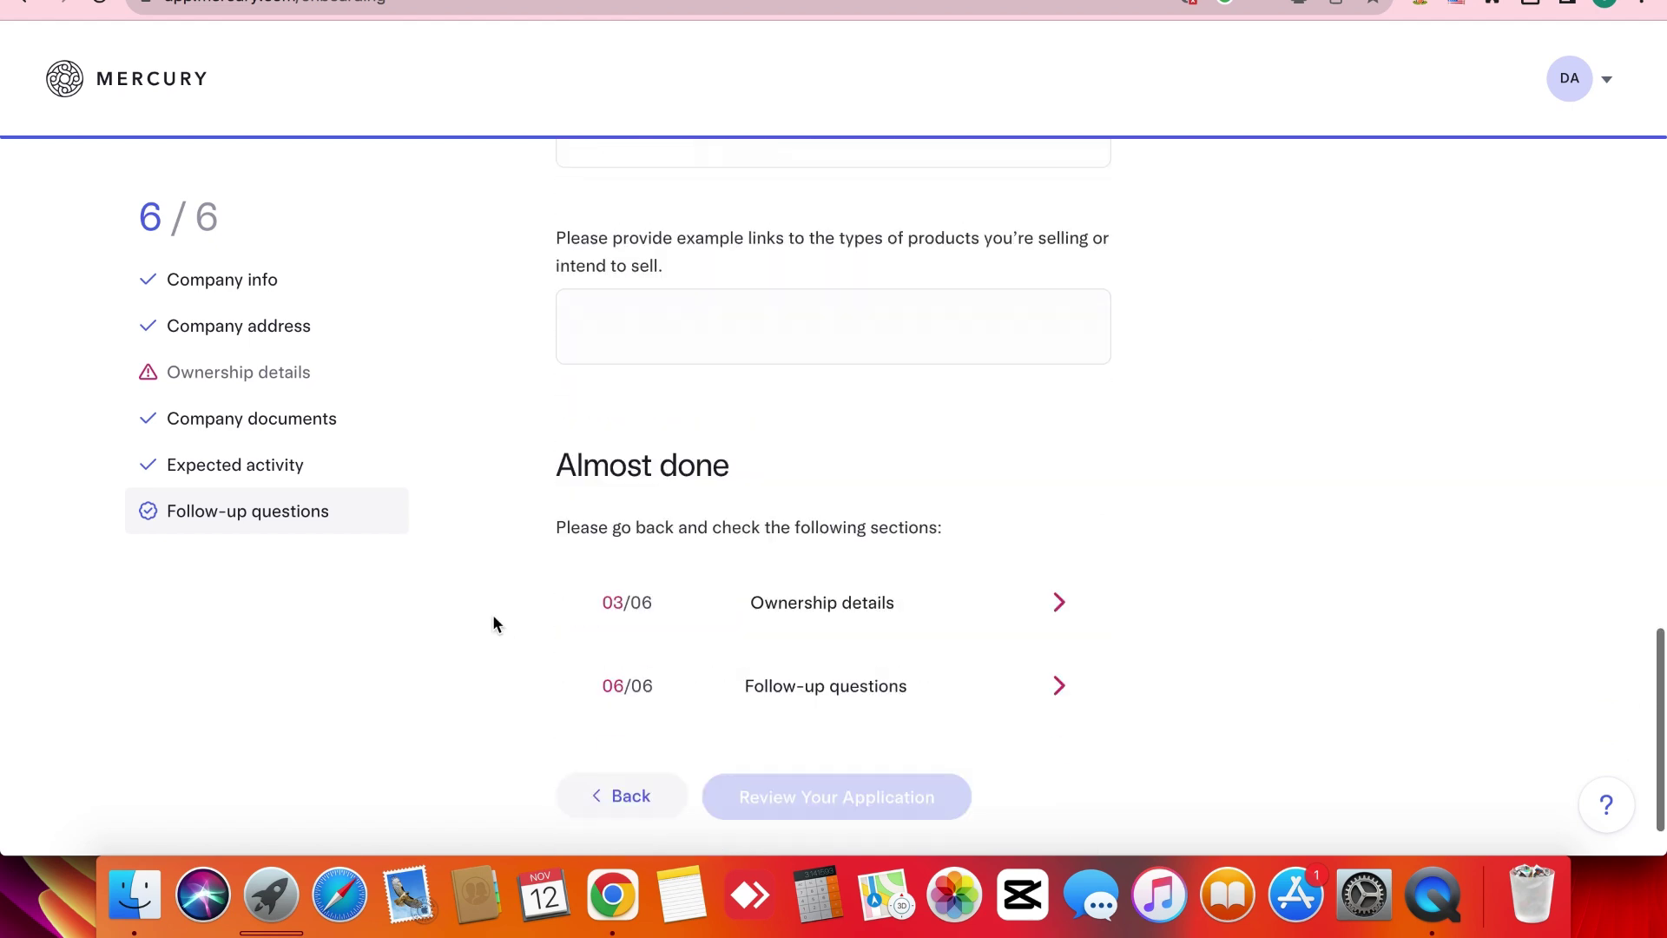
Revisit Company info, Company address, Ownership details, Company documents, Expected activity, then Follow-up questions.
left_click(240, 301)
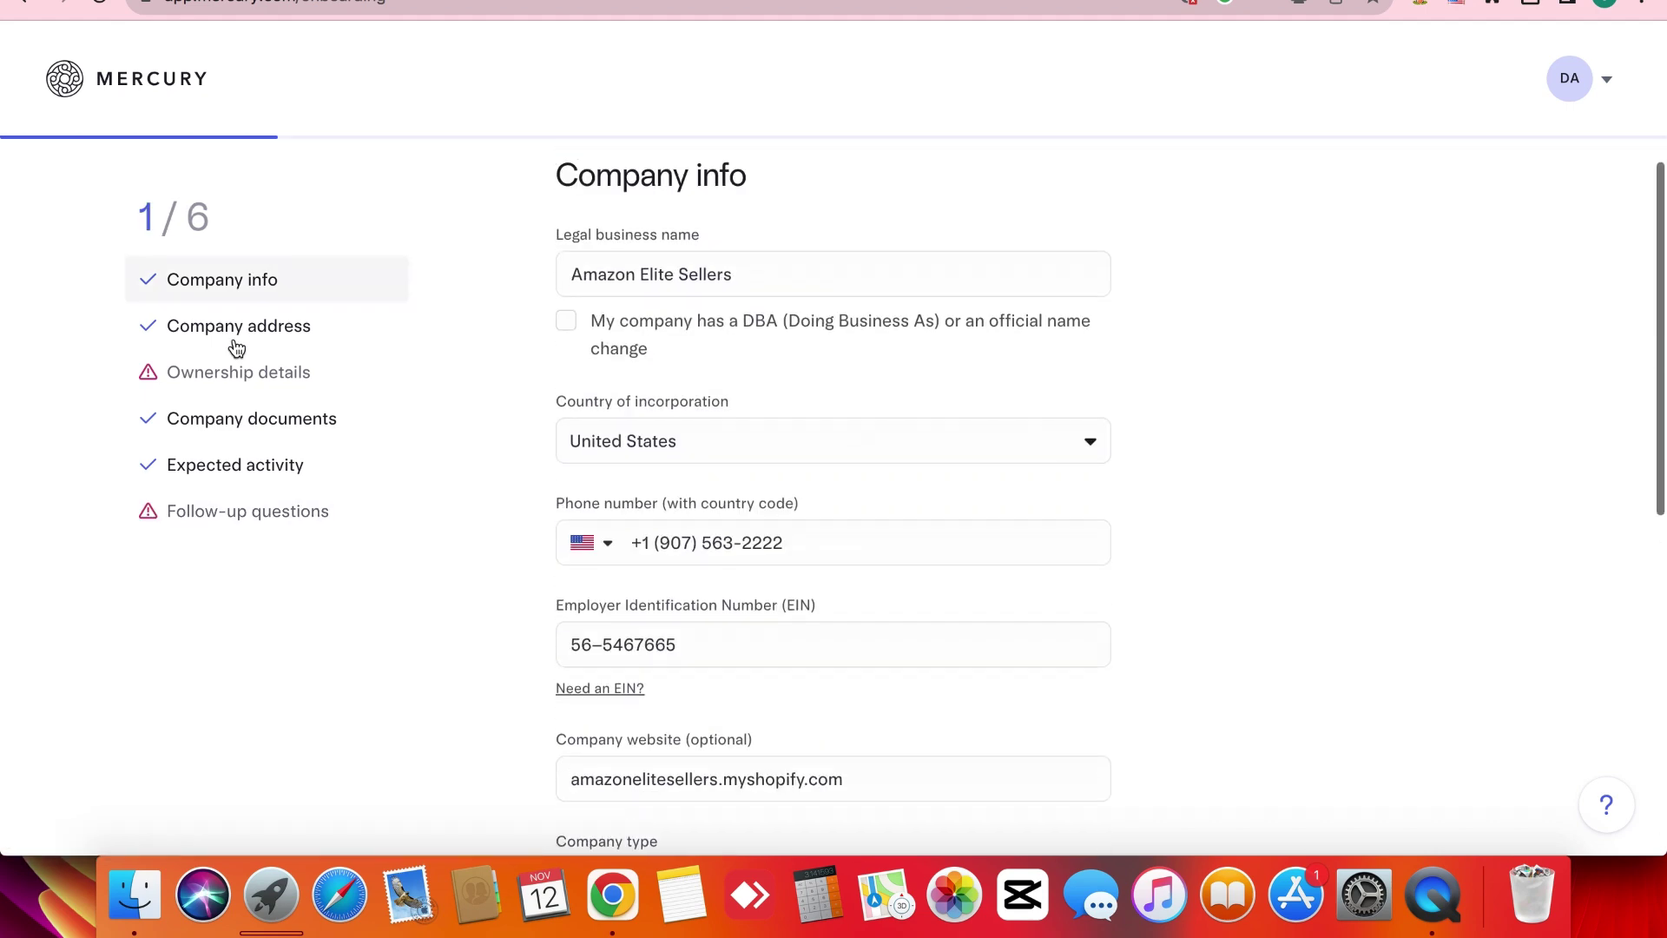
left_click(236, 347)
left_click(247, 387)
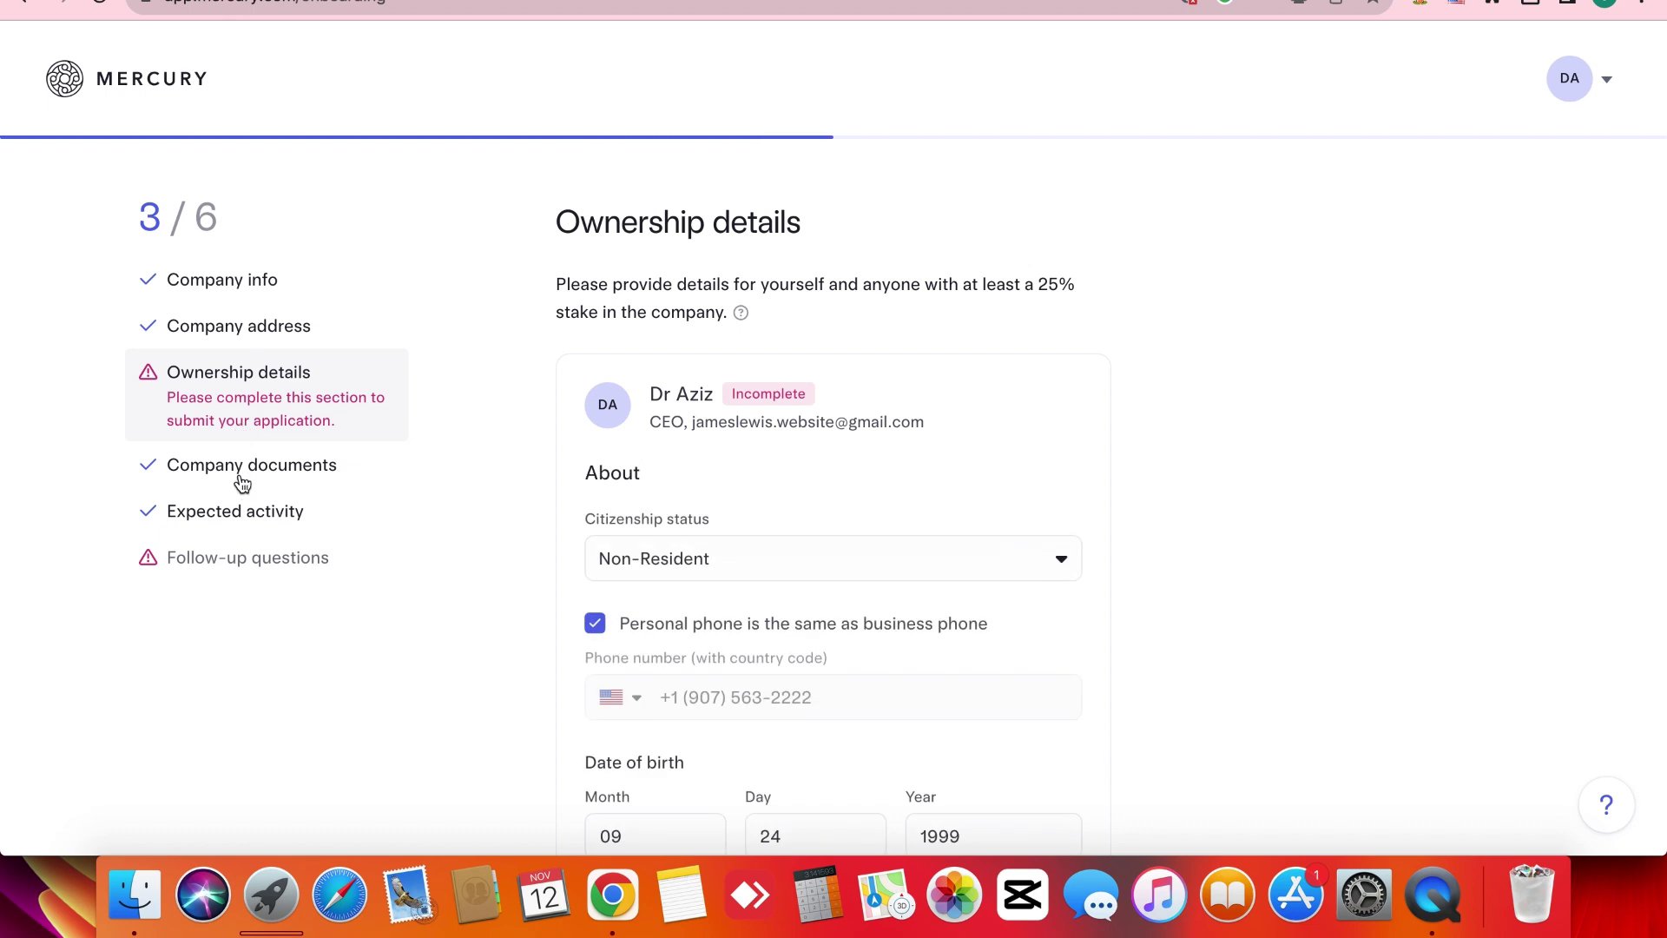
left_click(242, 483)
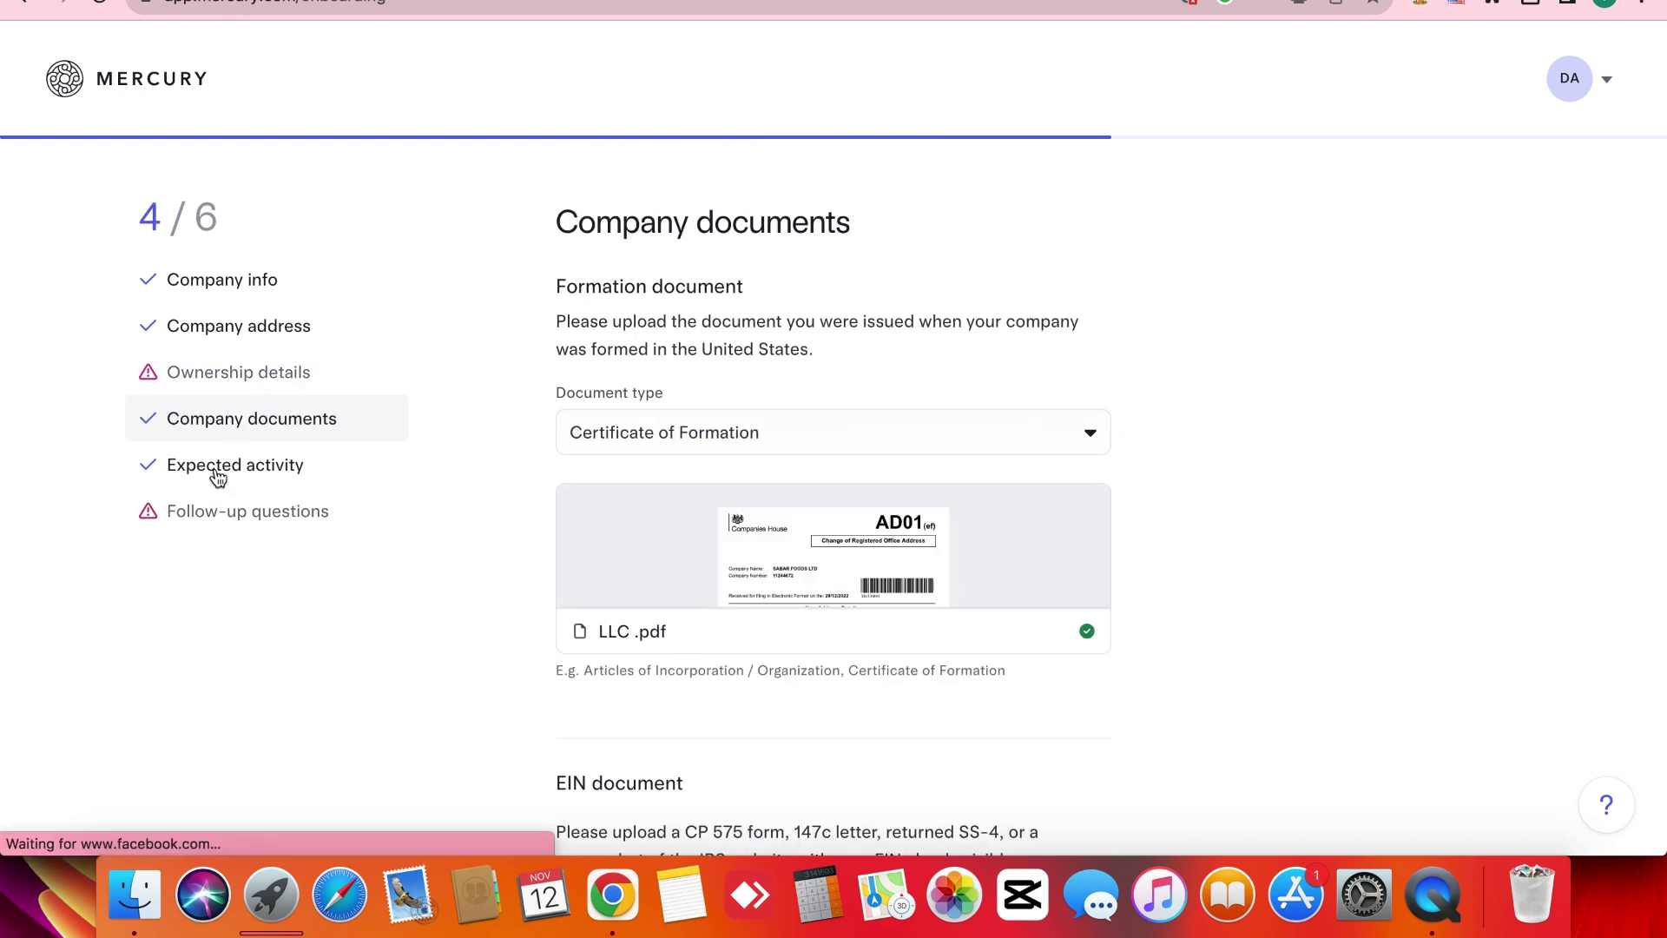
left_click(217, 474)
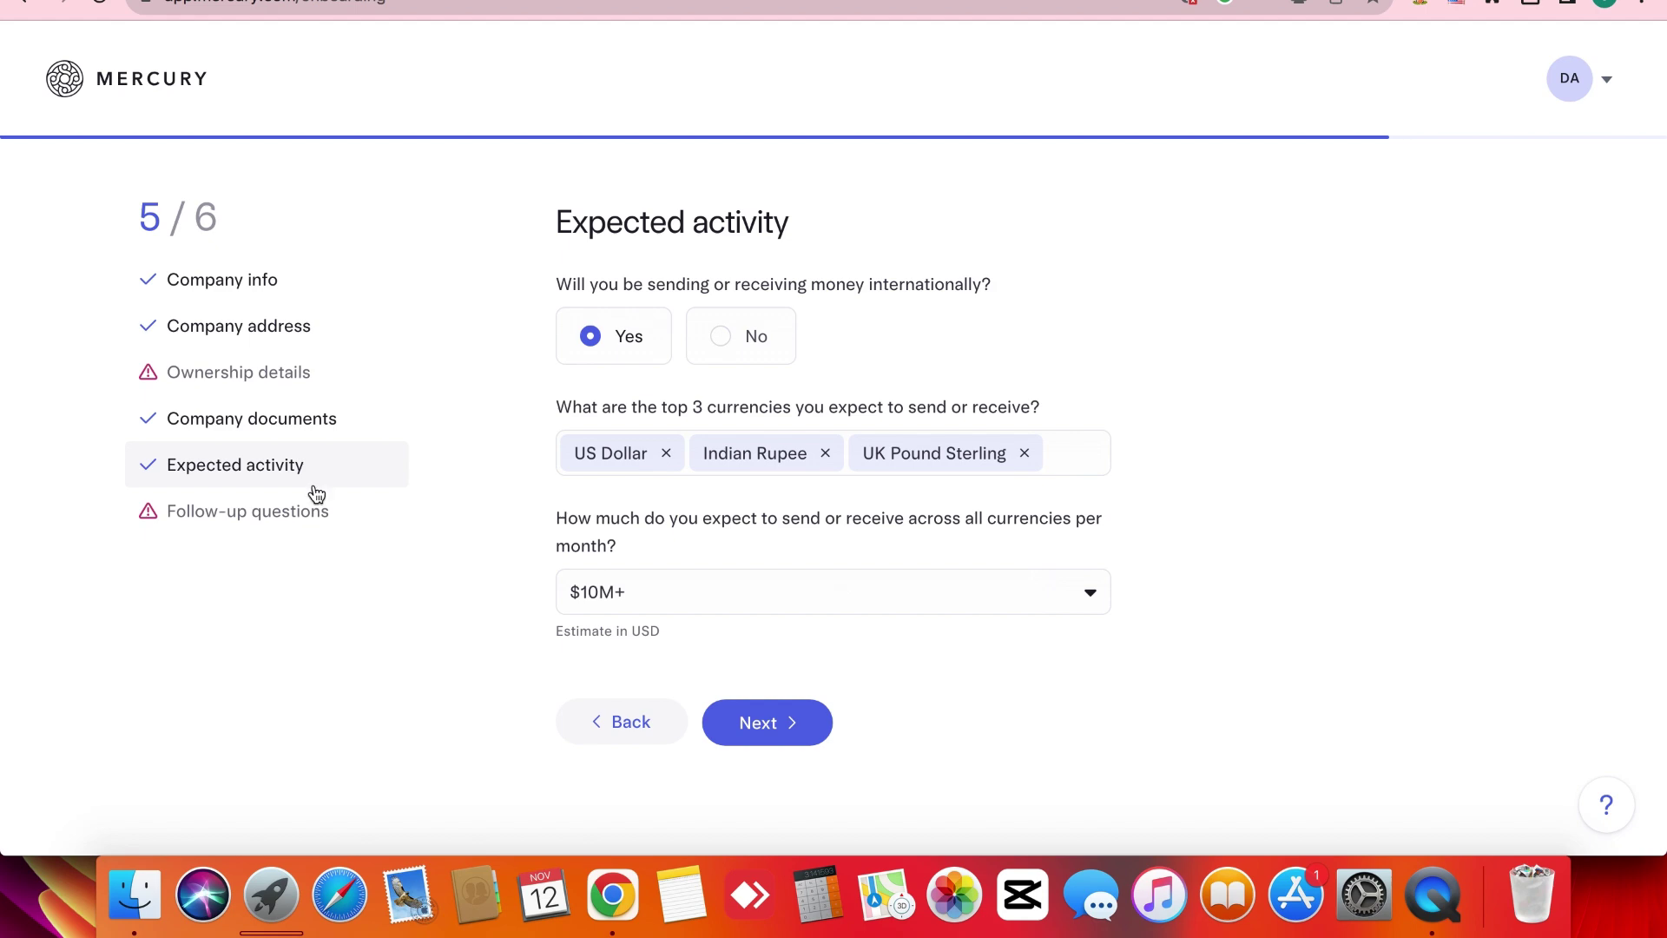
left_click(295, 517)
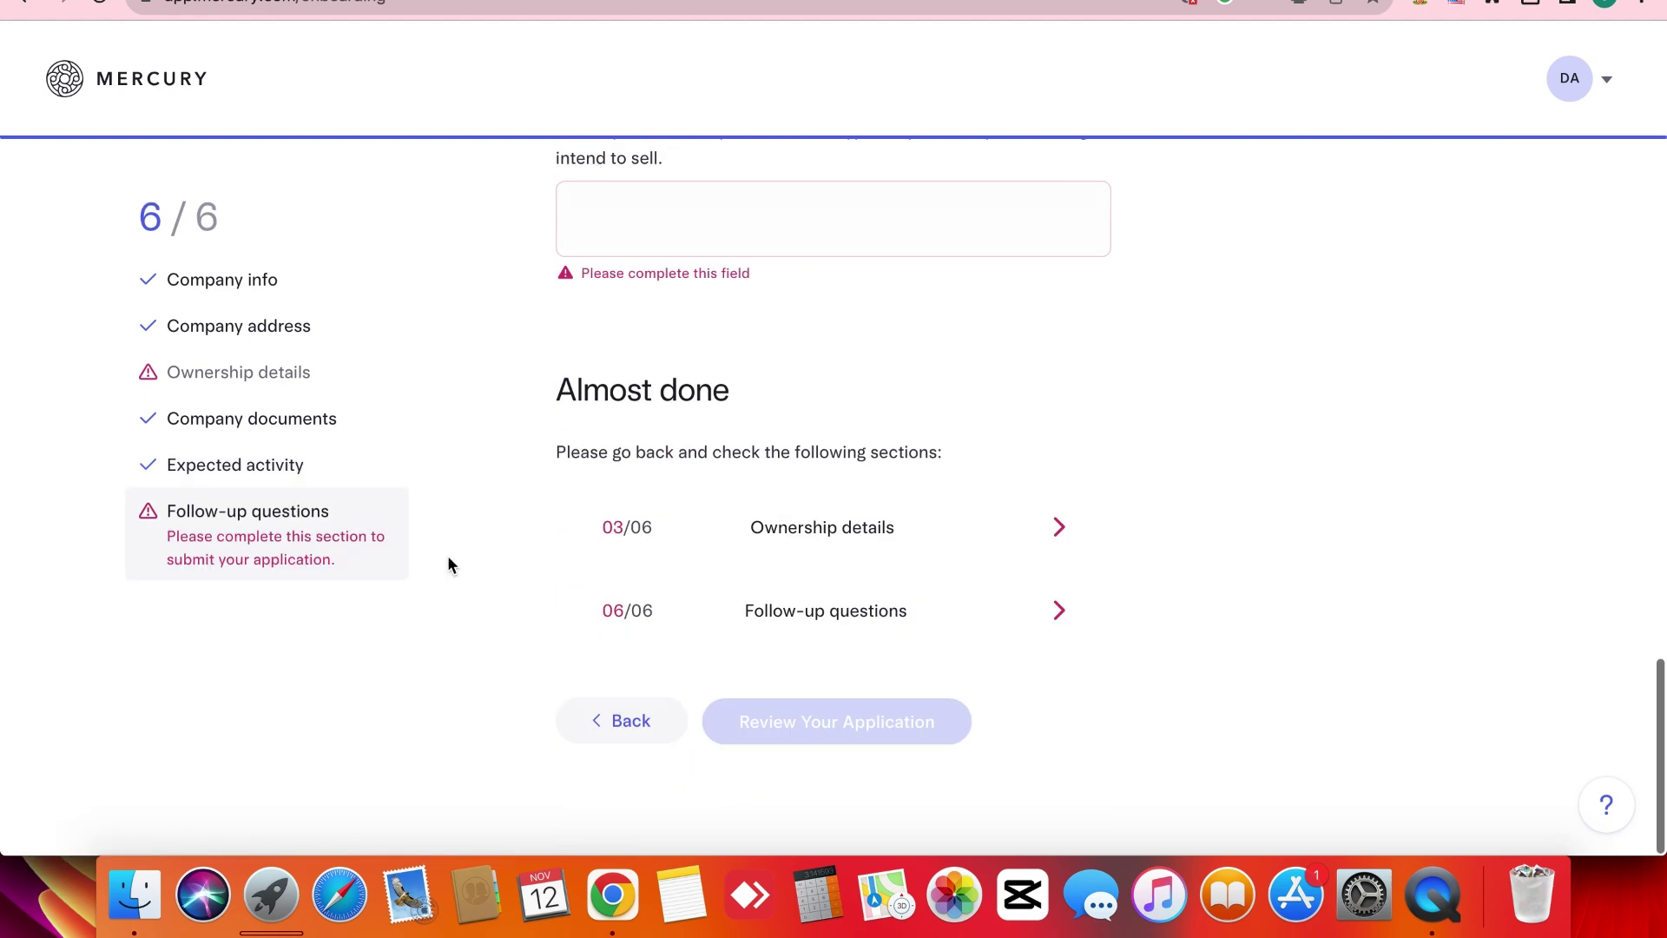
scroll(448, 564, "up", 2)
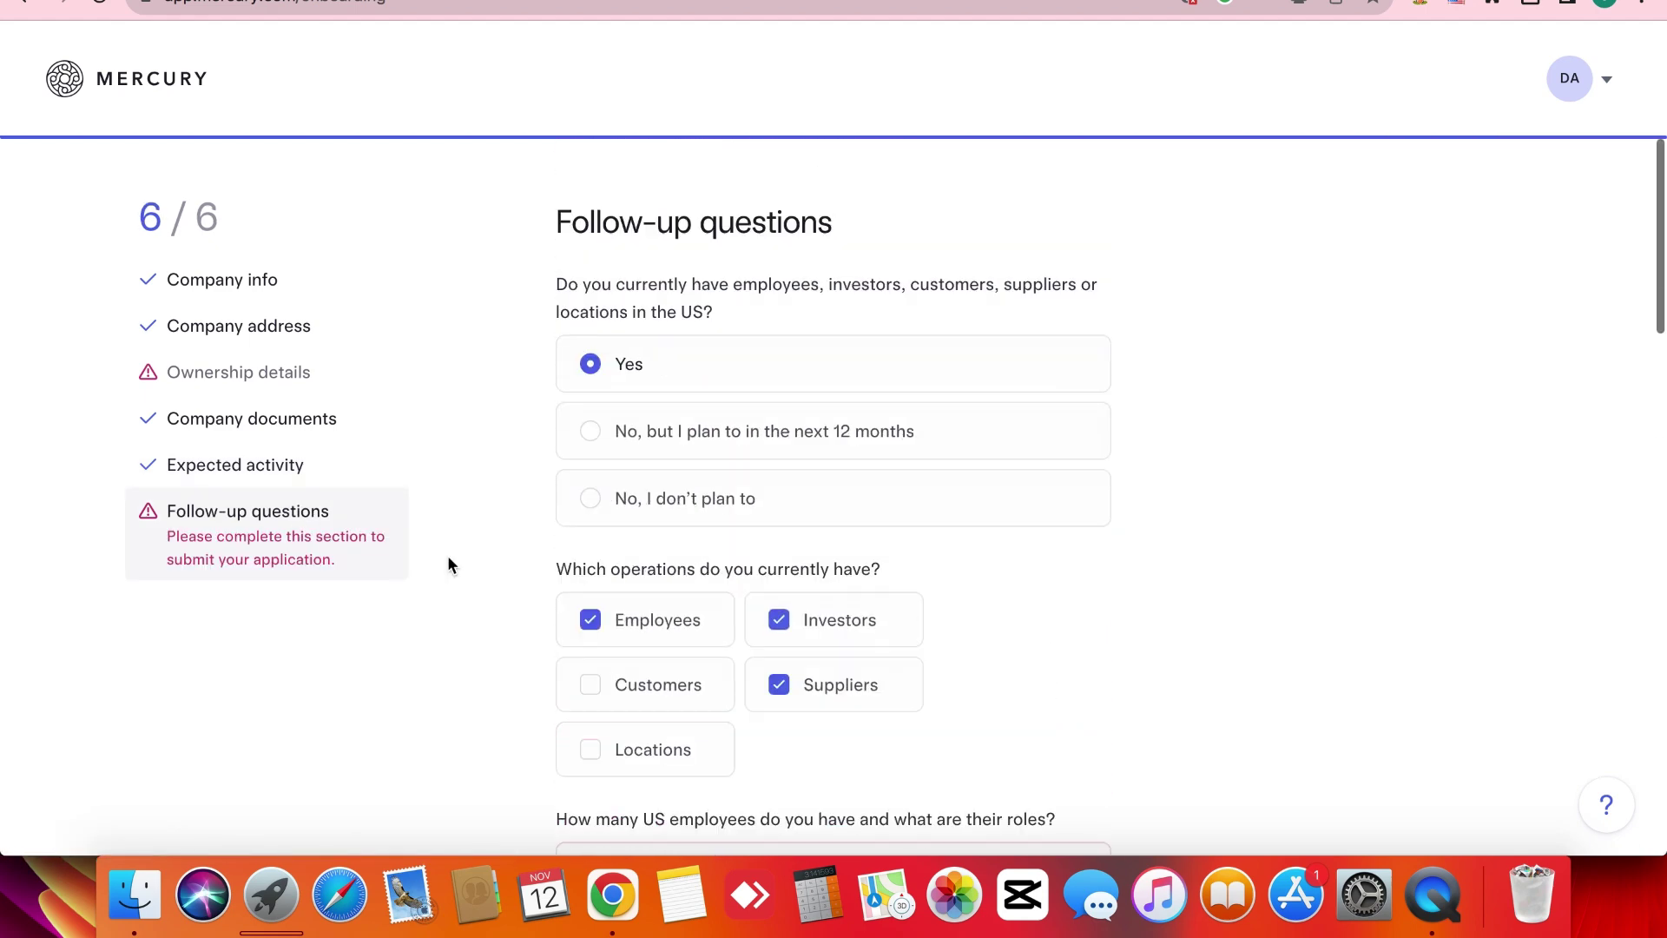
scroll(448, 565, "down", 15)
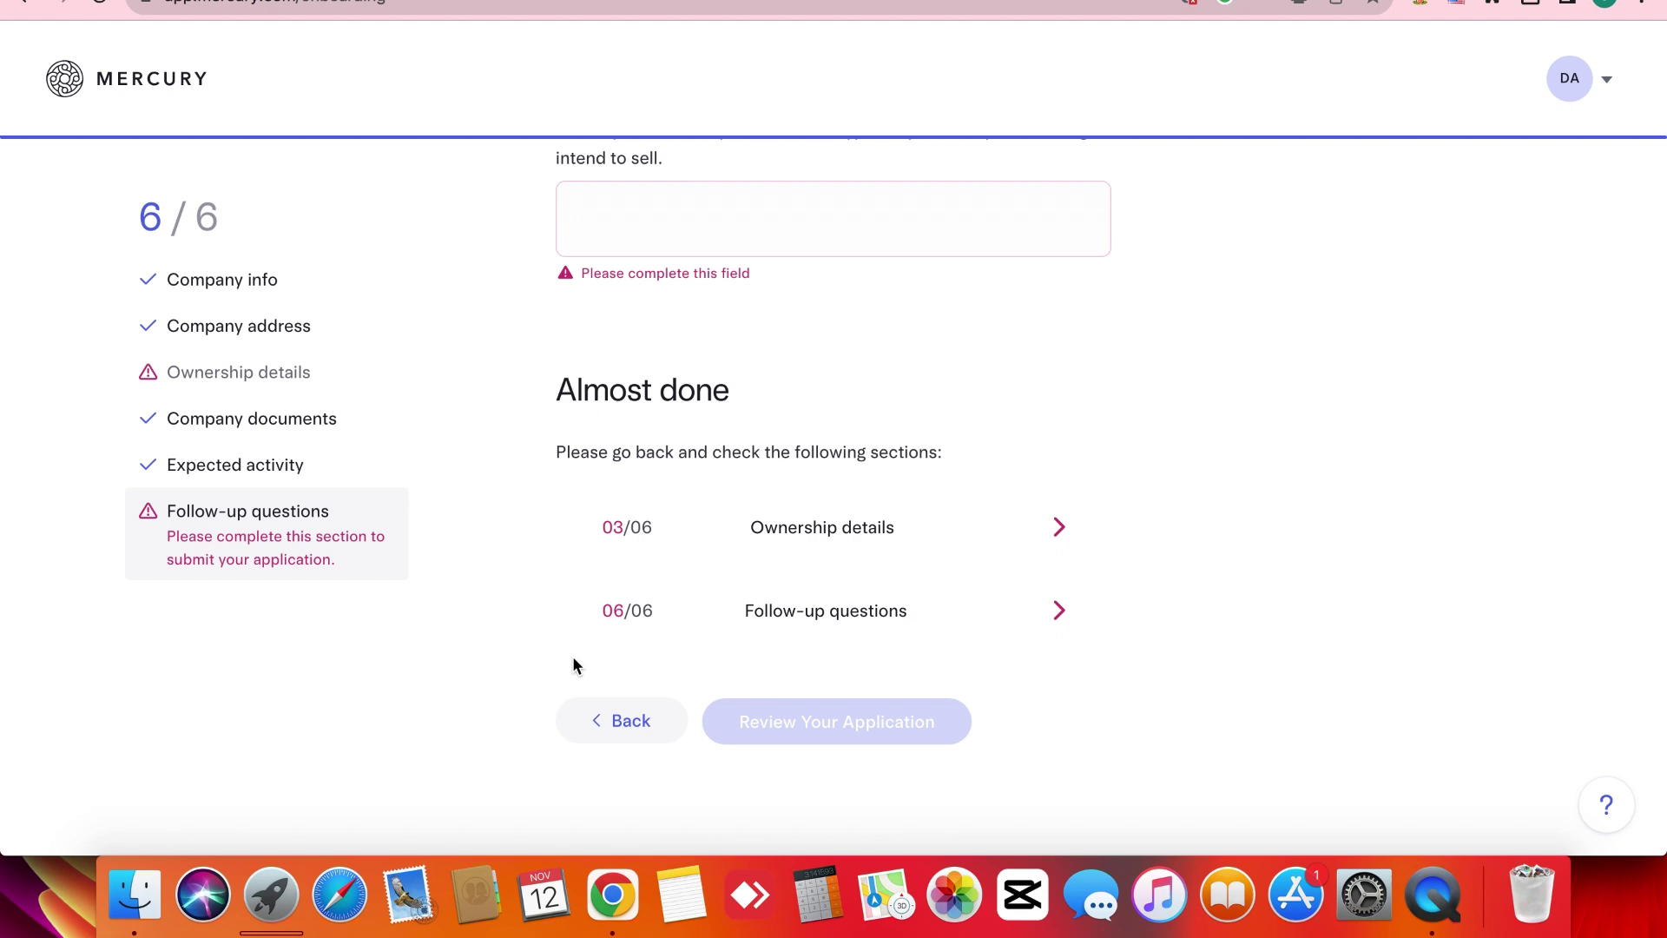
double_click(573, 665)
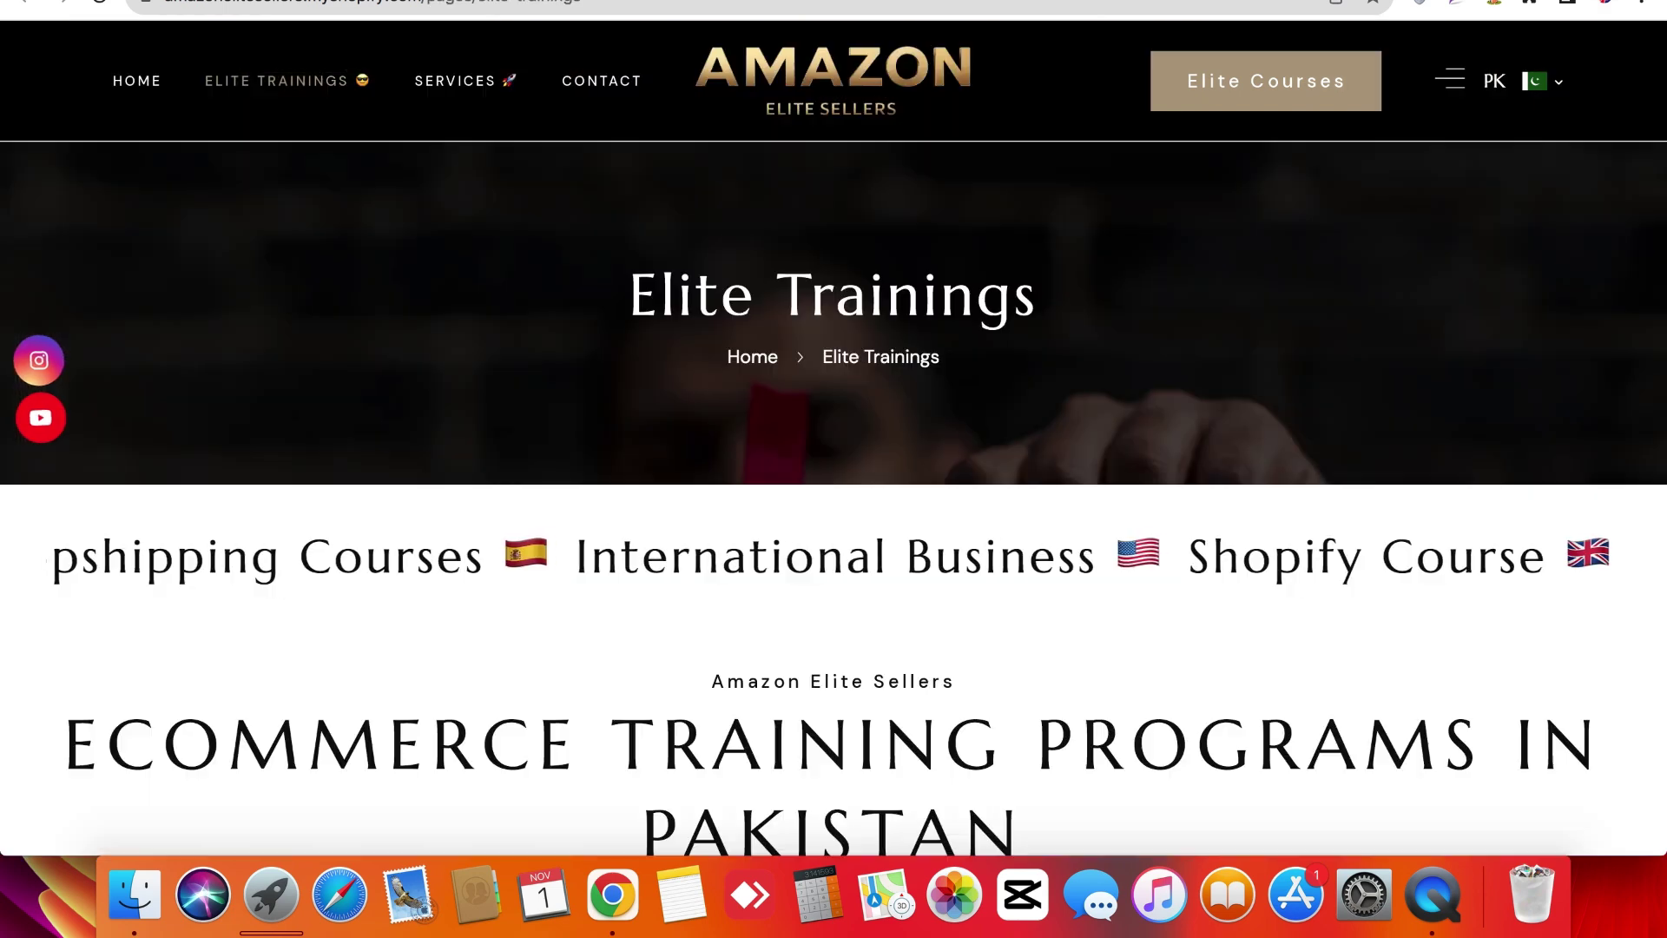
Read through the Amazon Private Label course card on the Elite Trainings page.
scroll(231, 616, "down", 3)
scroll(231, 612, "up", 3)
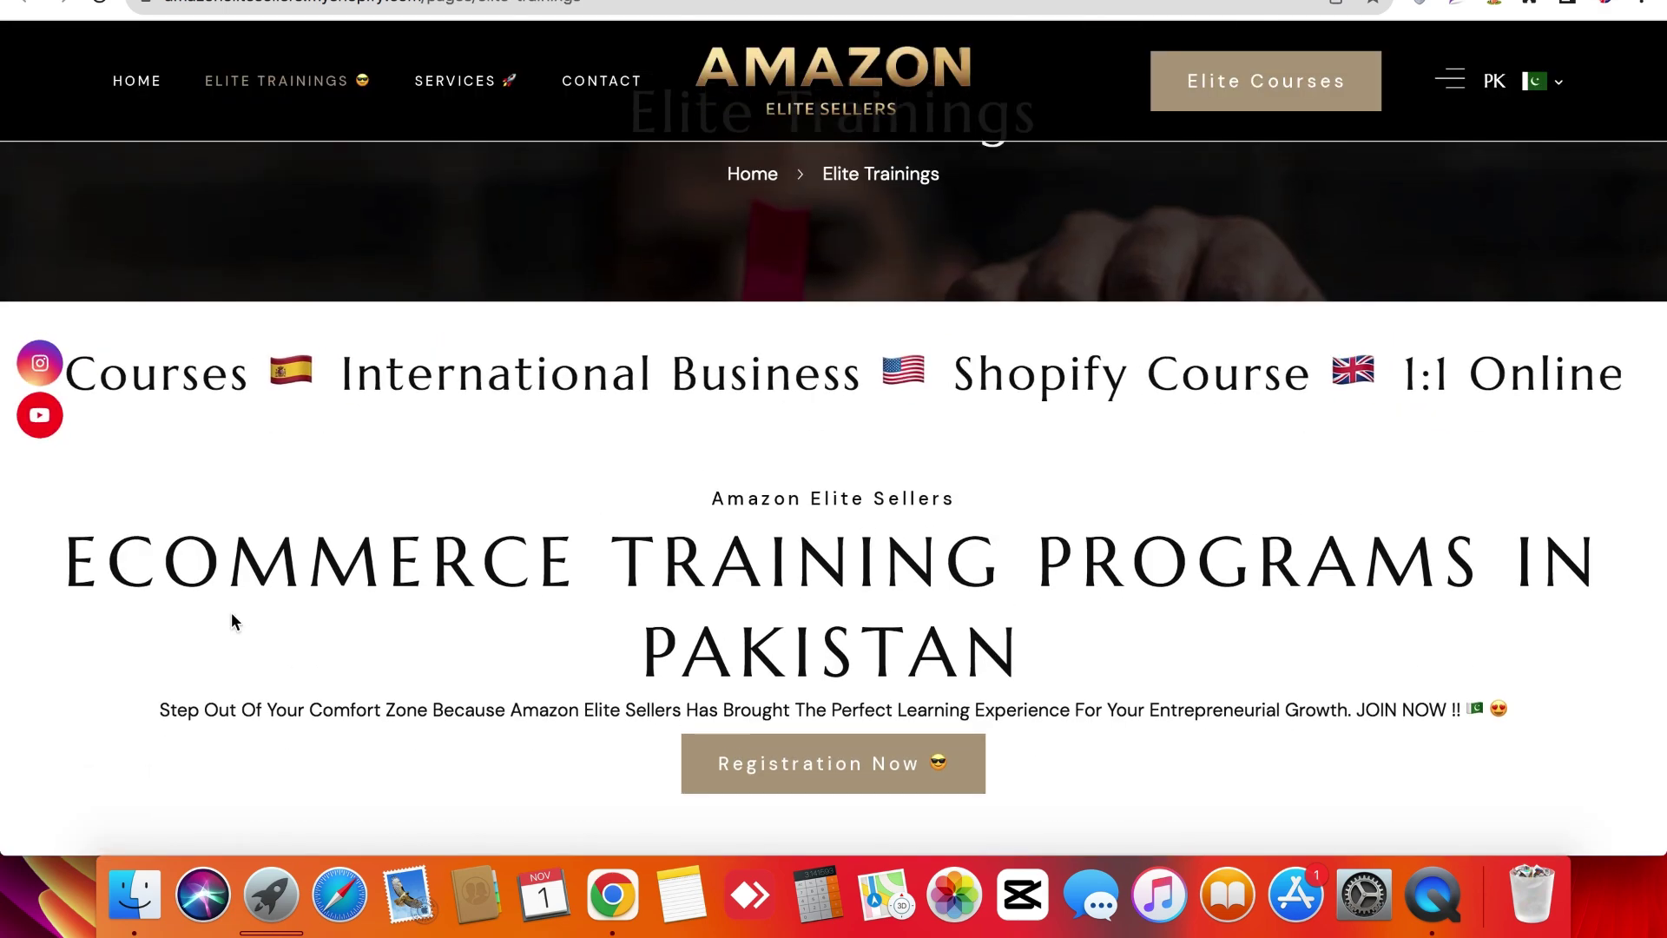
scroll(231, 612, "down", 8)
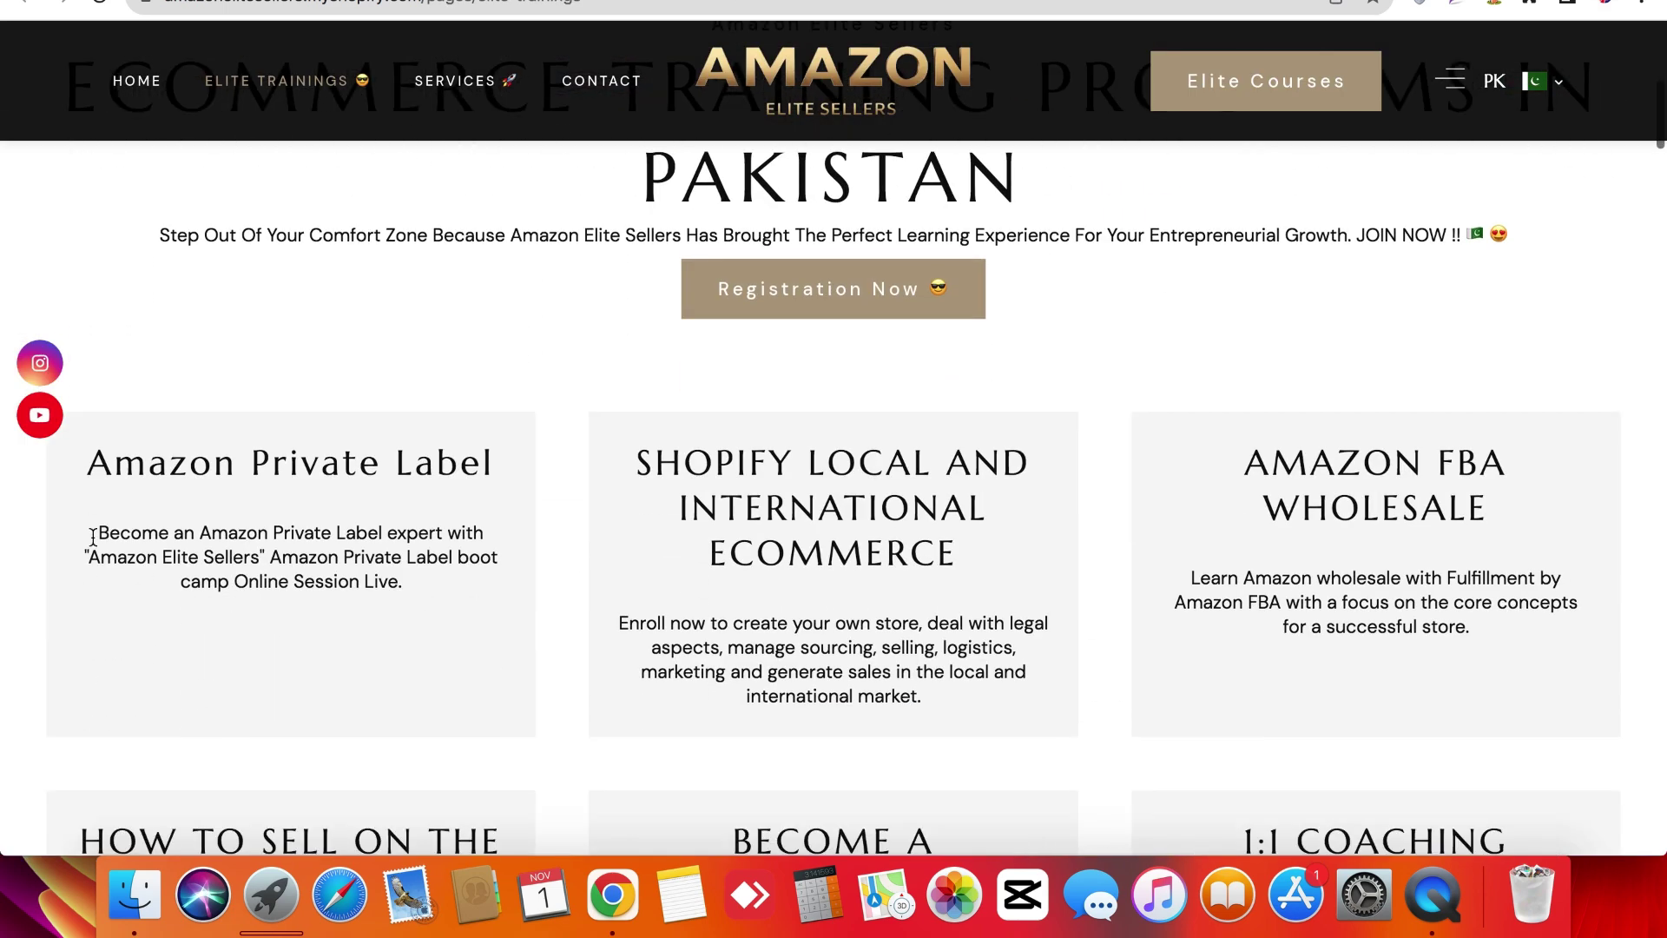
triple_click(60, 476)
triple_click(99, 532)
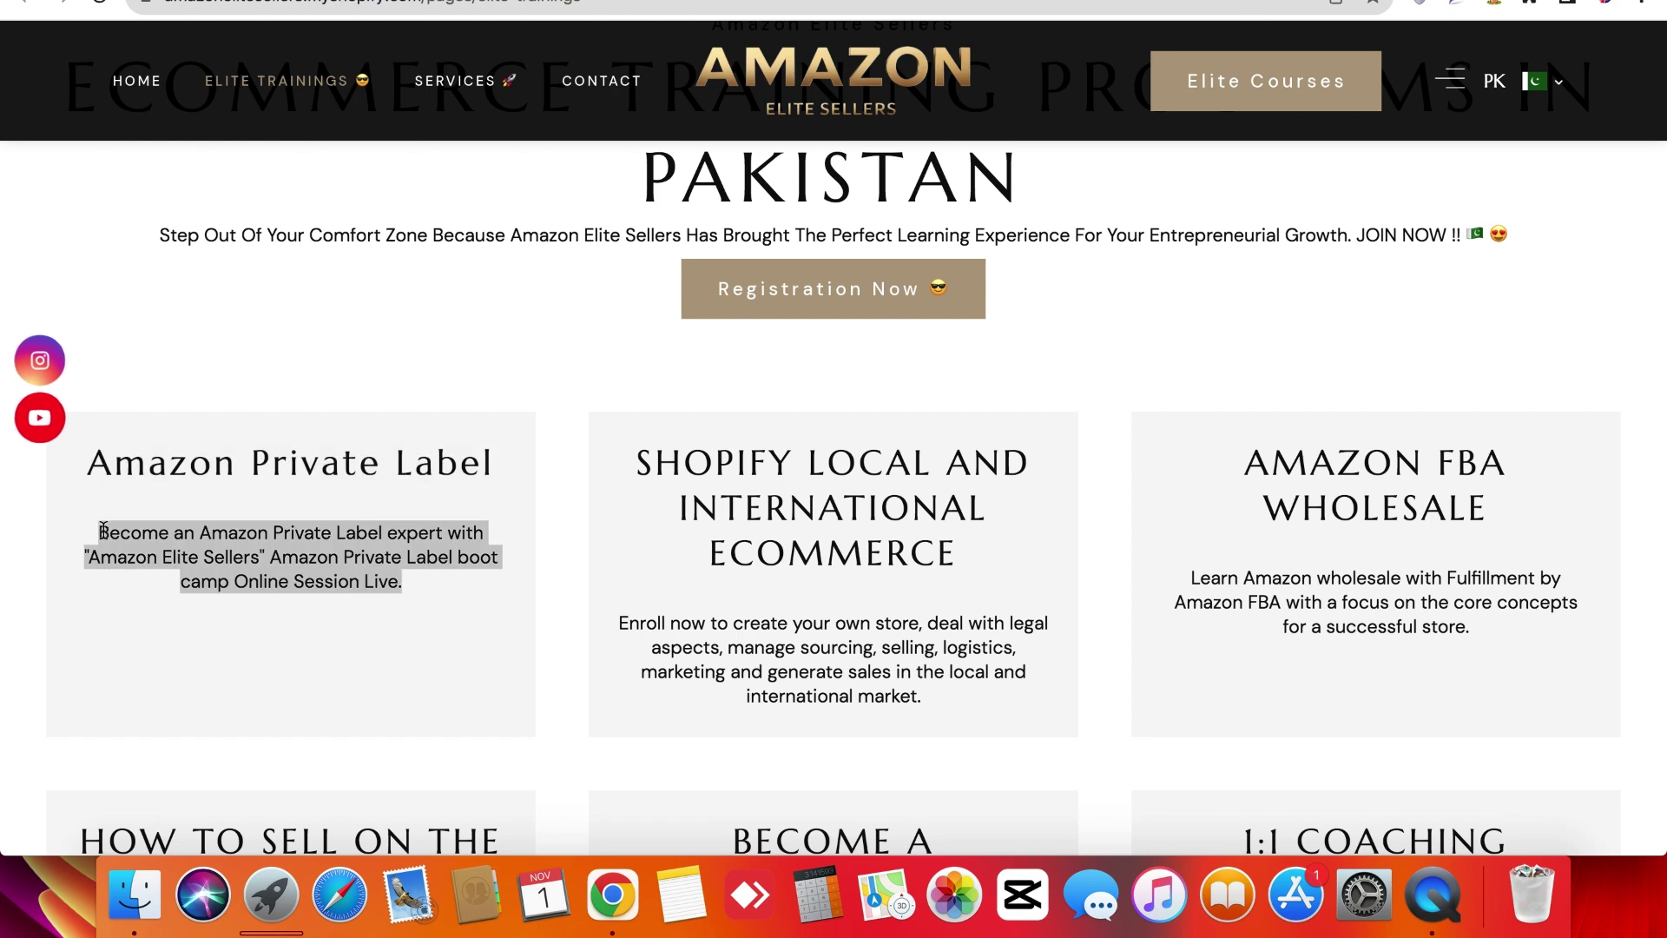
scroll(103, 529, "up", 1)
triple_click(102, 531)
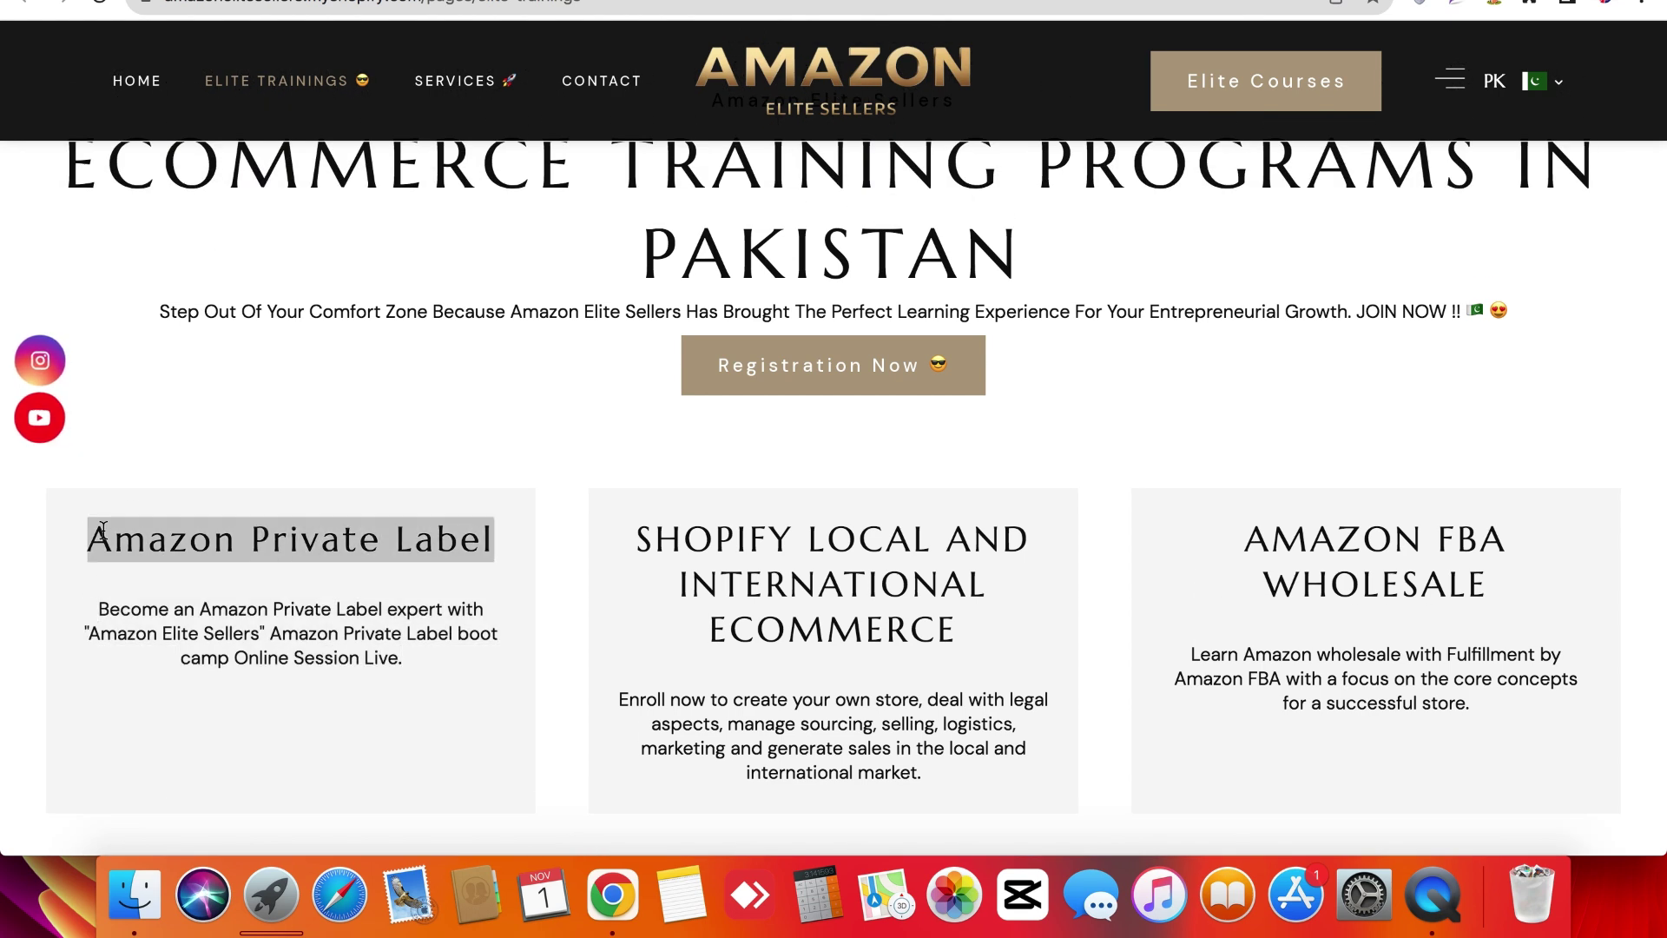
left_click(169, 681)
triple_click(169, 681)
left_click(170, 681)
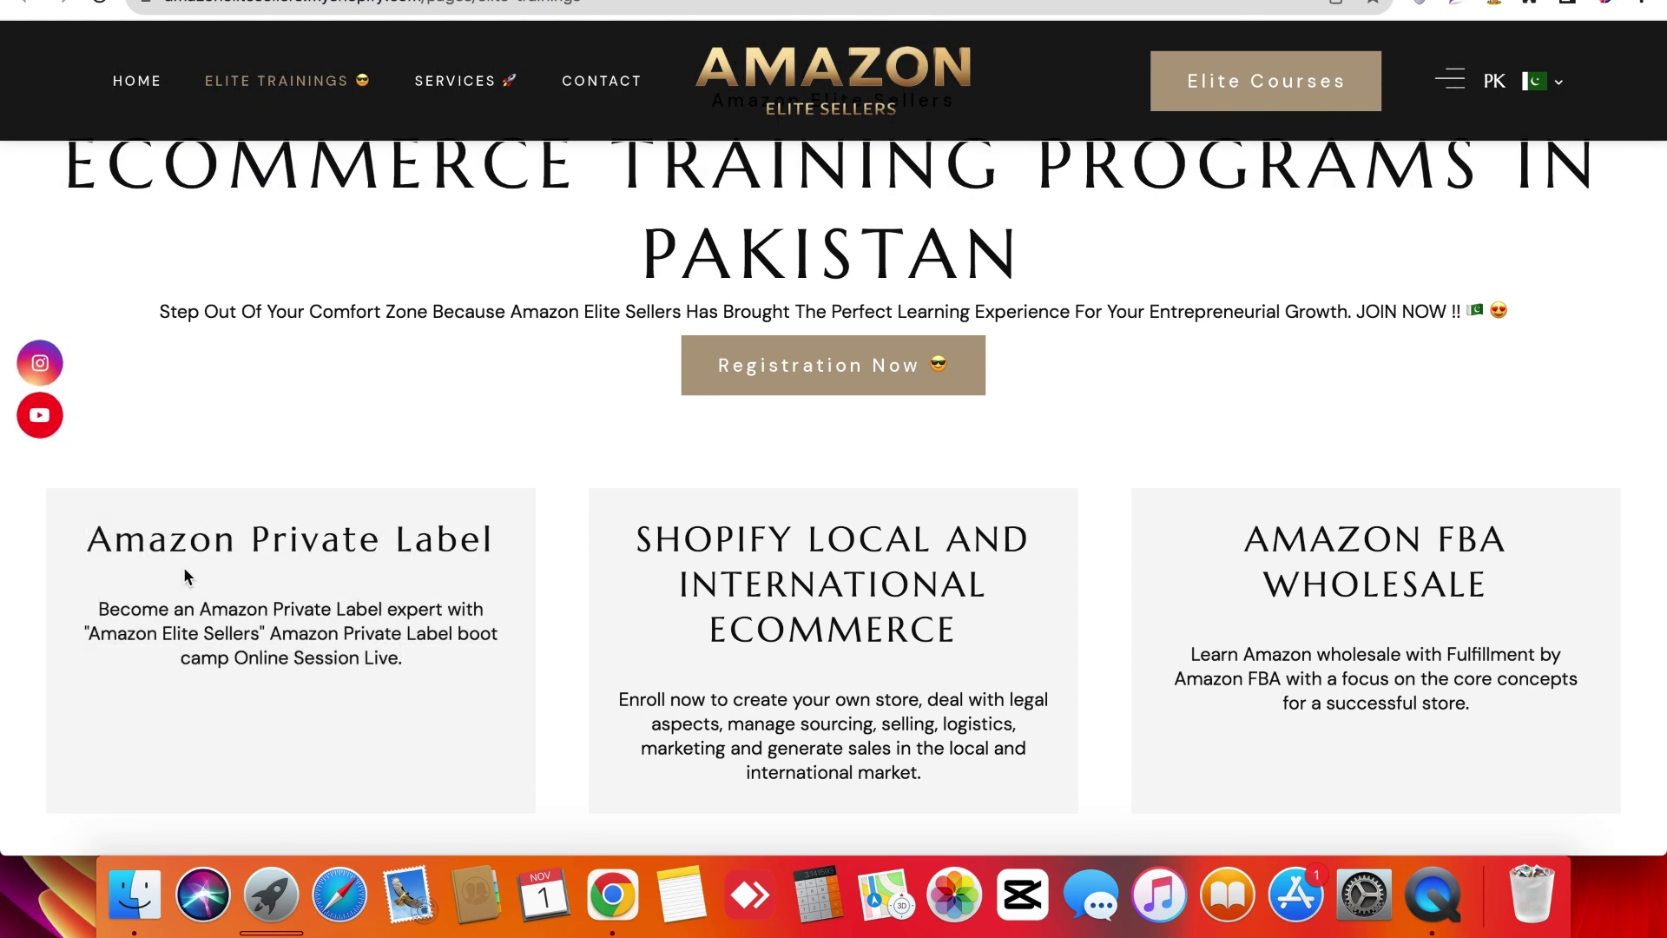
Scroll past the TikTok Shop course down to Our Student Profile.
scroll(614, 636, "down", 1)
scroll(614, 637, "down", 5)
triple_click(341, 463)
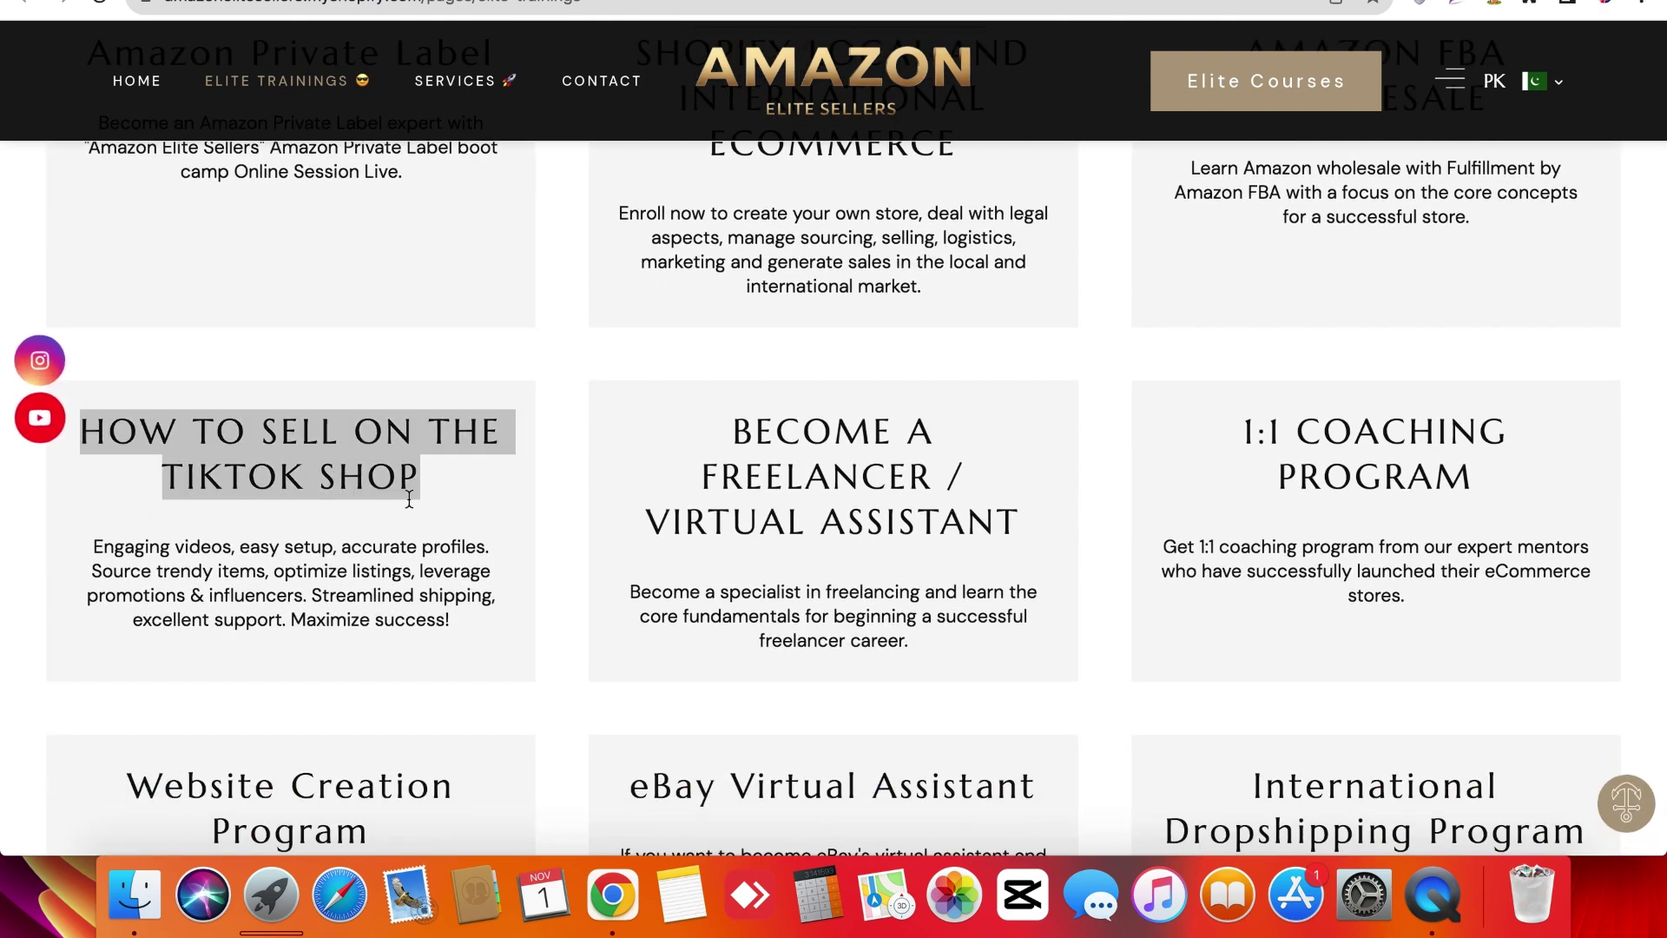
left_click(484, 560)
scroll(485, 560, "down", 1)
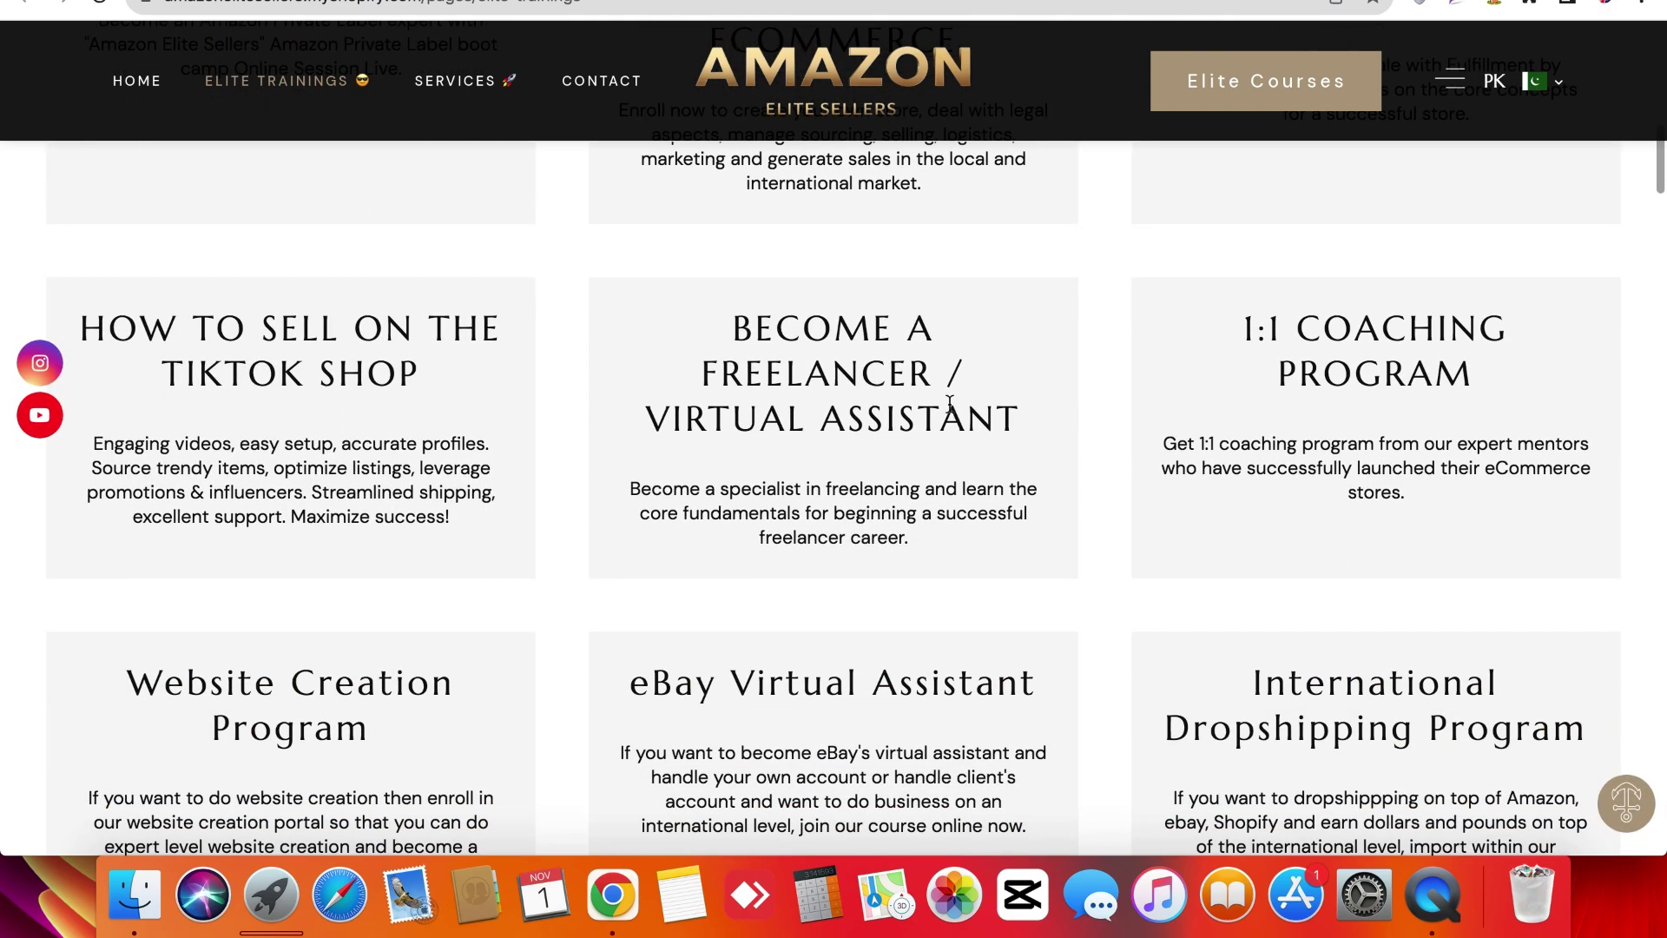
scroll(987, 495, "down", 3)
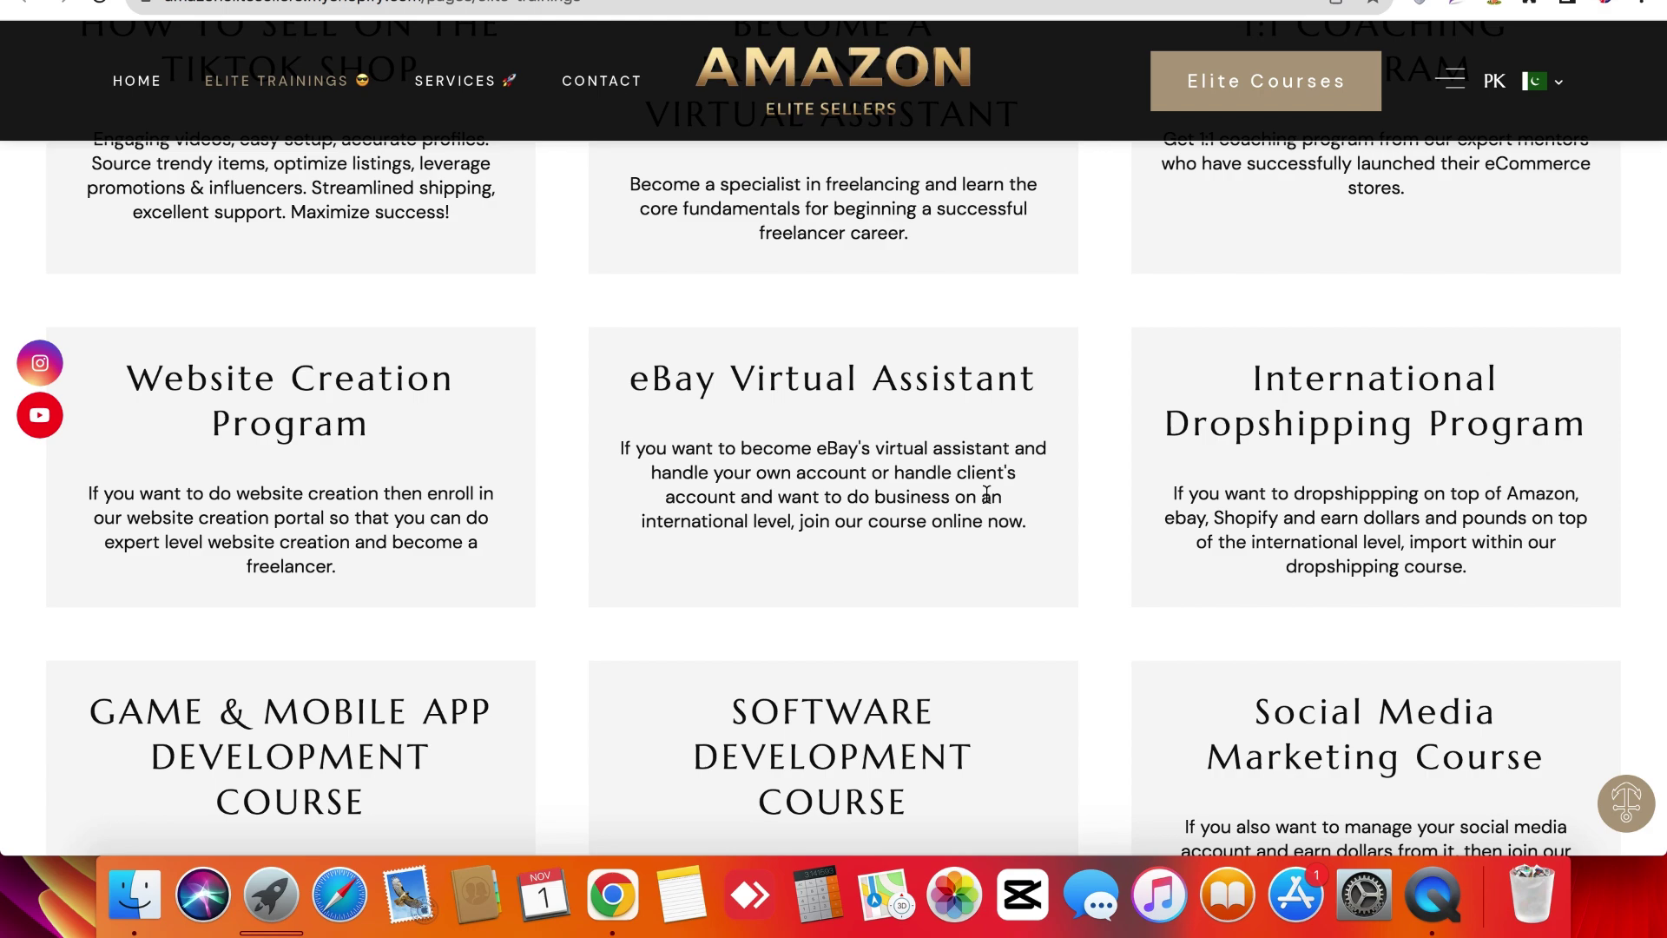
scroll(987, 495, "down", 4)
scroll(376, 462, "down", 7)
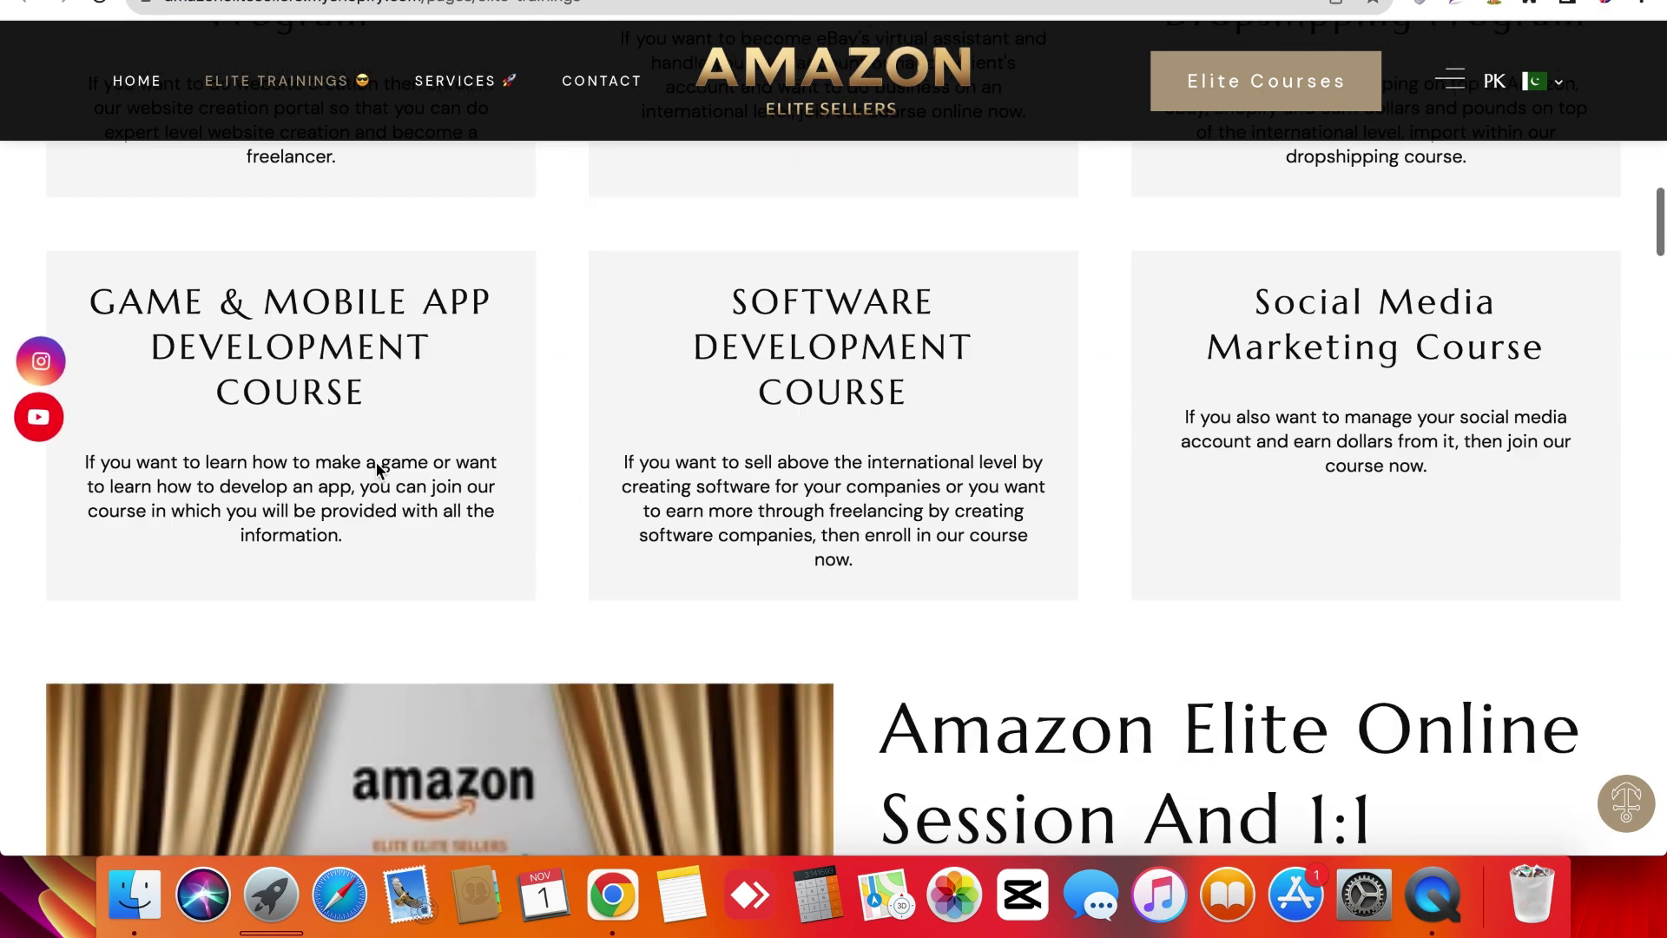
scroll(978, 556, "down", 5)
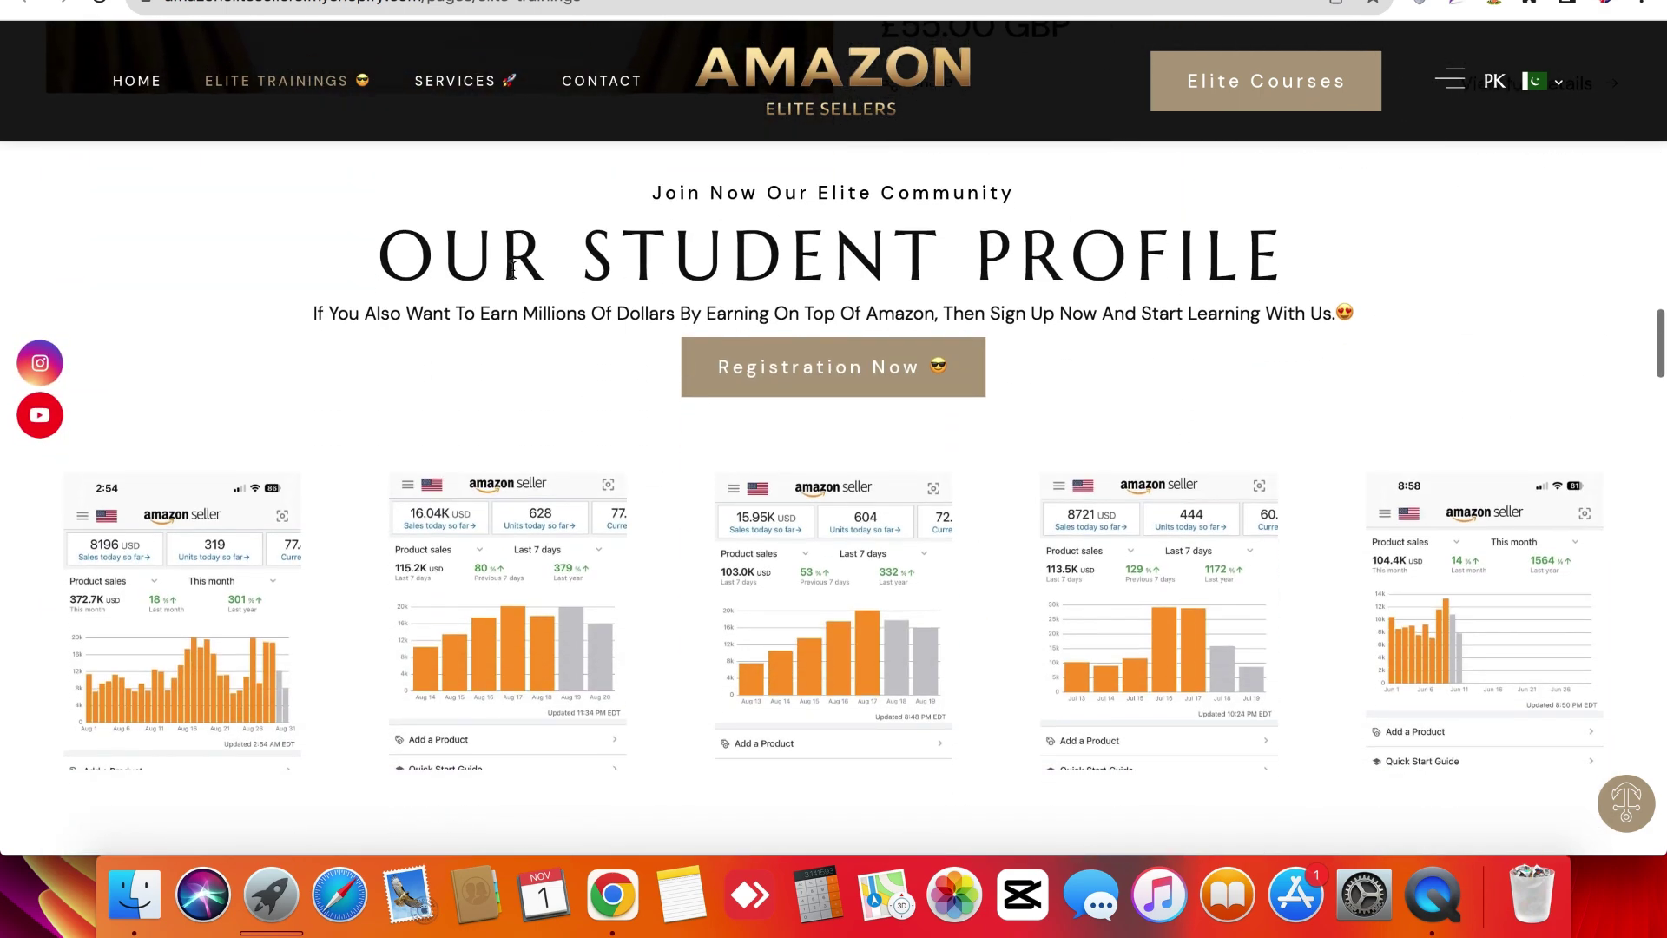
Highlight the OUR STUDENT PROFILE heading and the sentence about earning millions.
triple_click(474, 213)
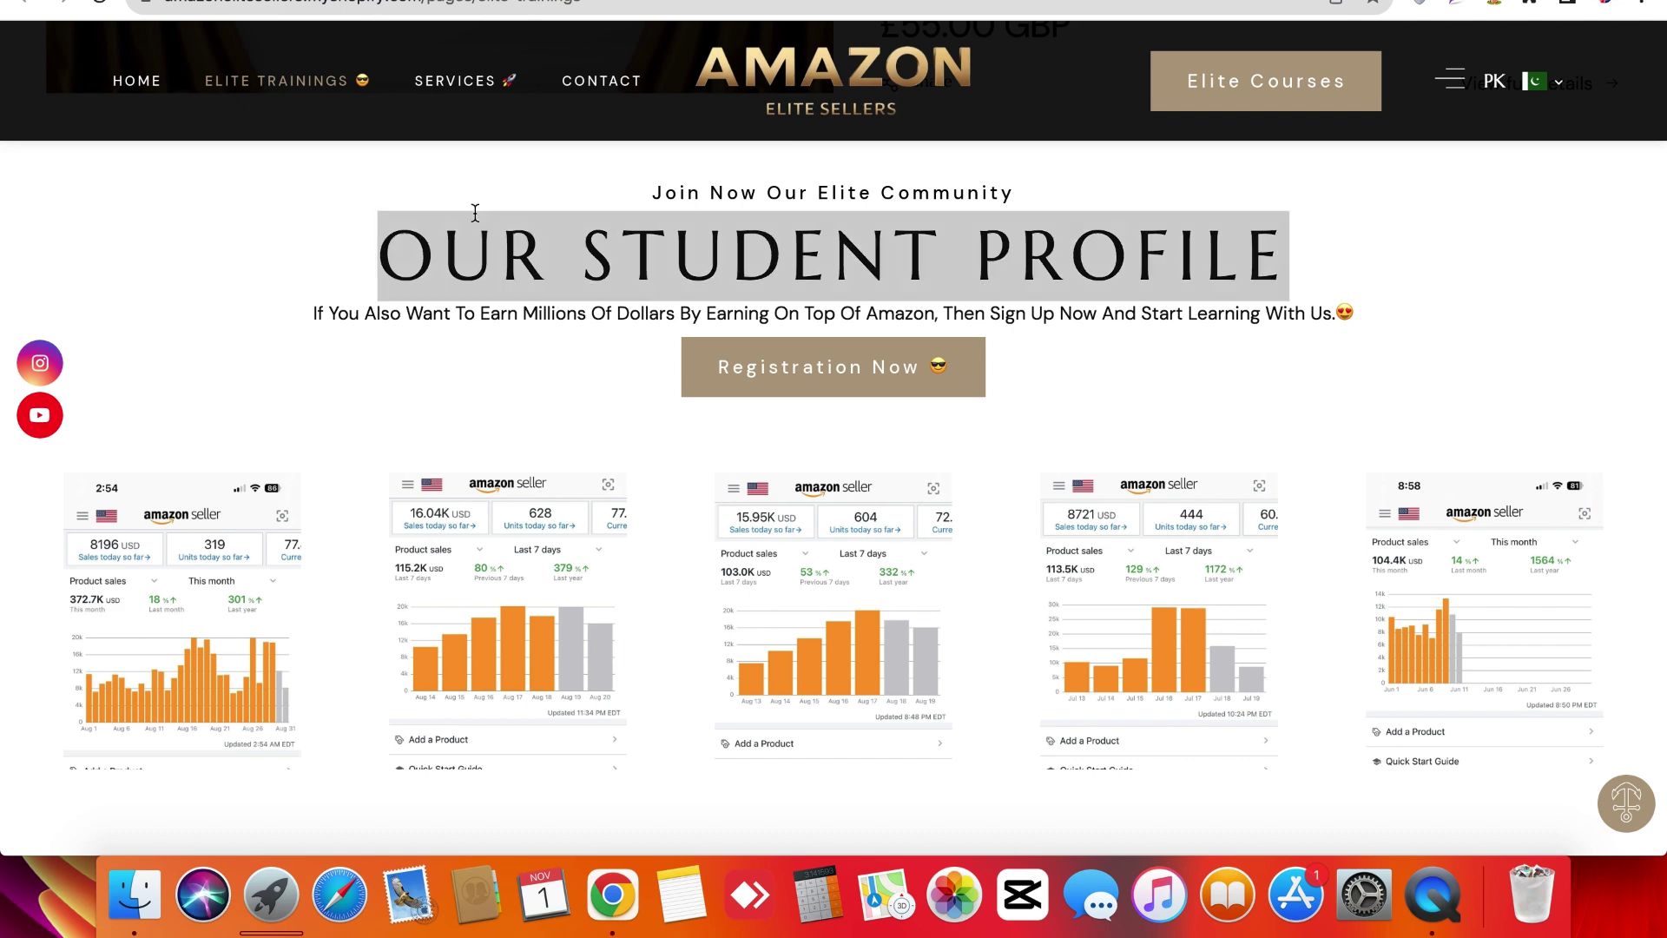
left_click(475, 301)
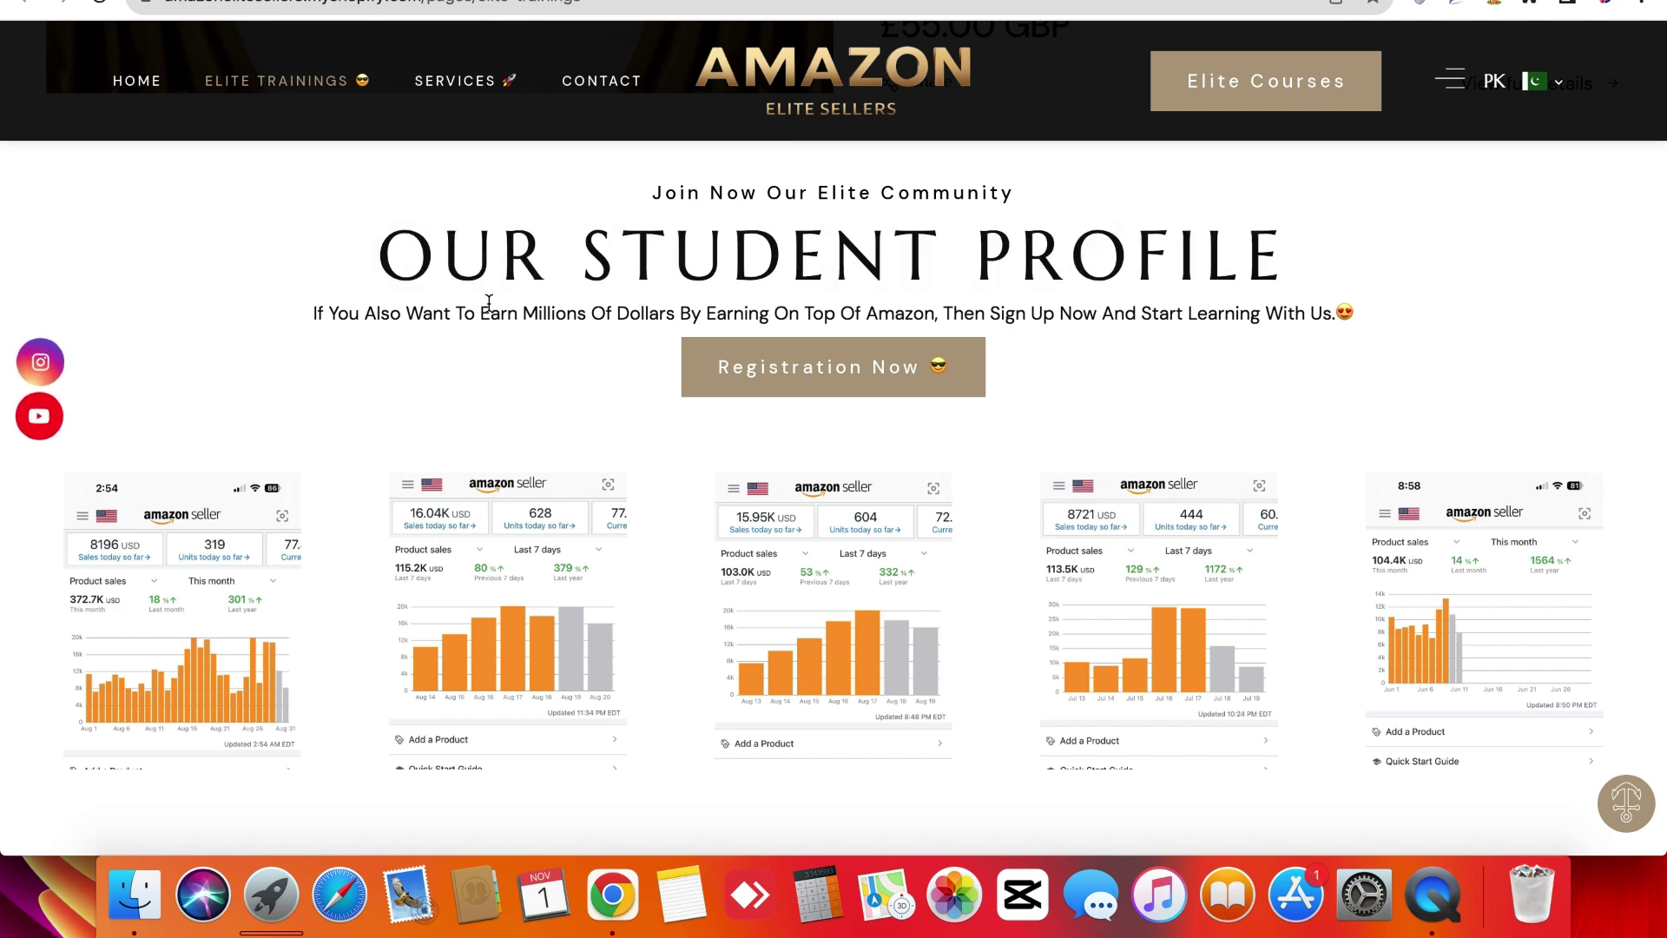
triple_click(488, 301)
left_click(488, 301)
scroll(29, 299, "up", 3)
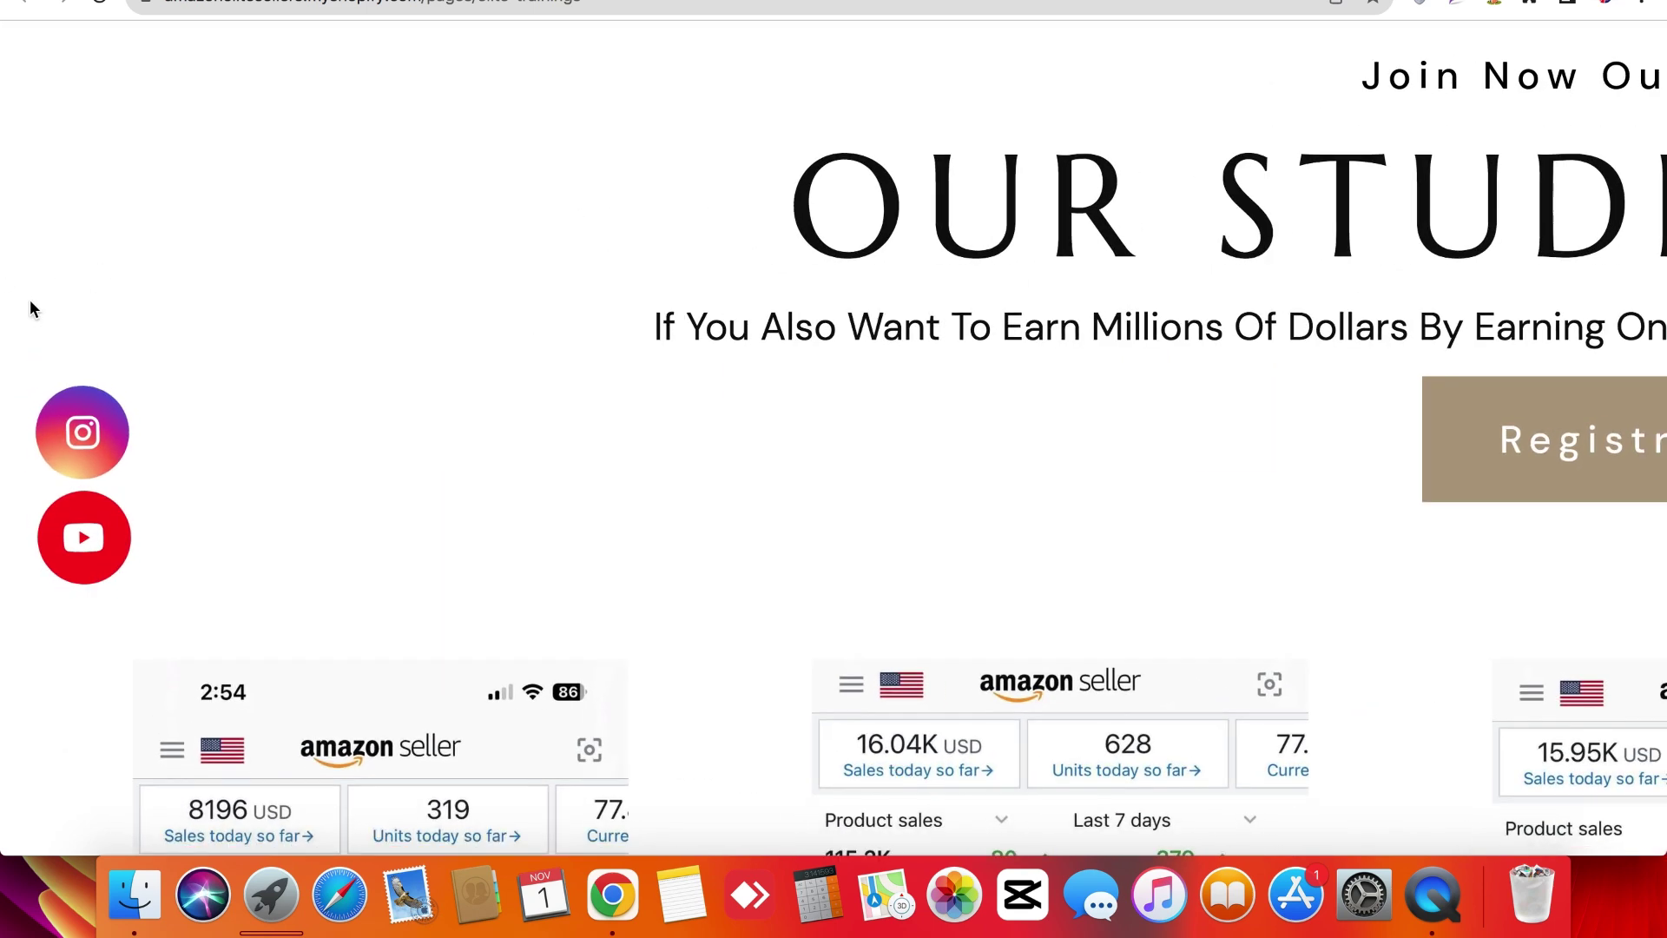
scroll(30, 300, "down", 3)
triple_click(539, 286)
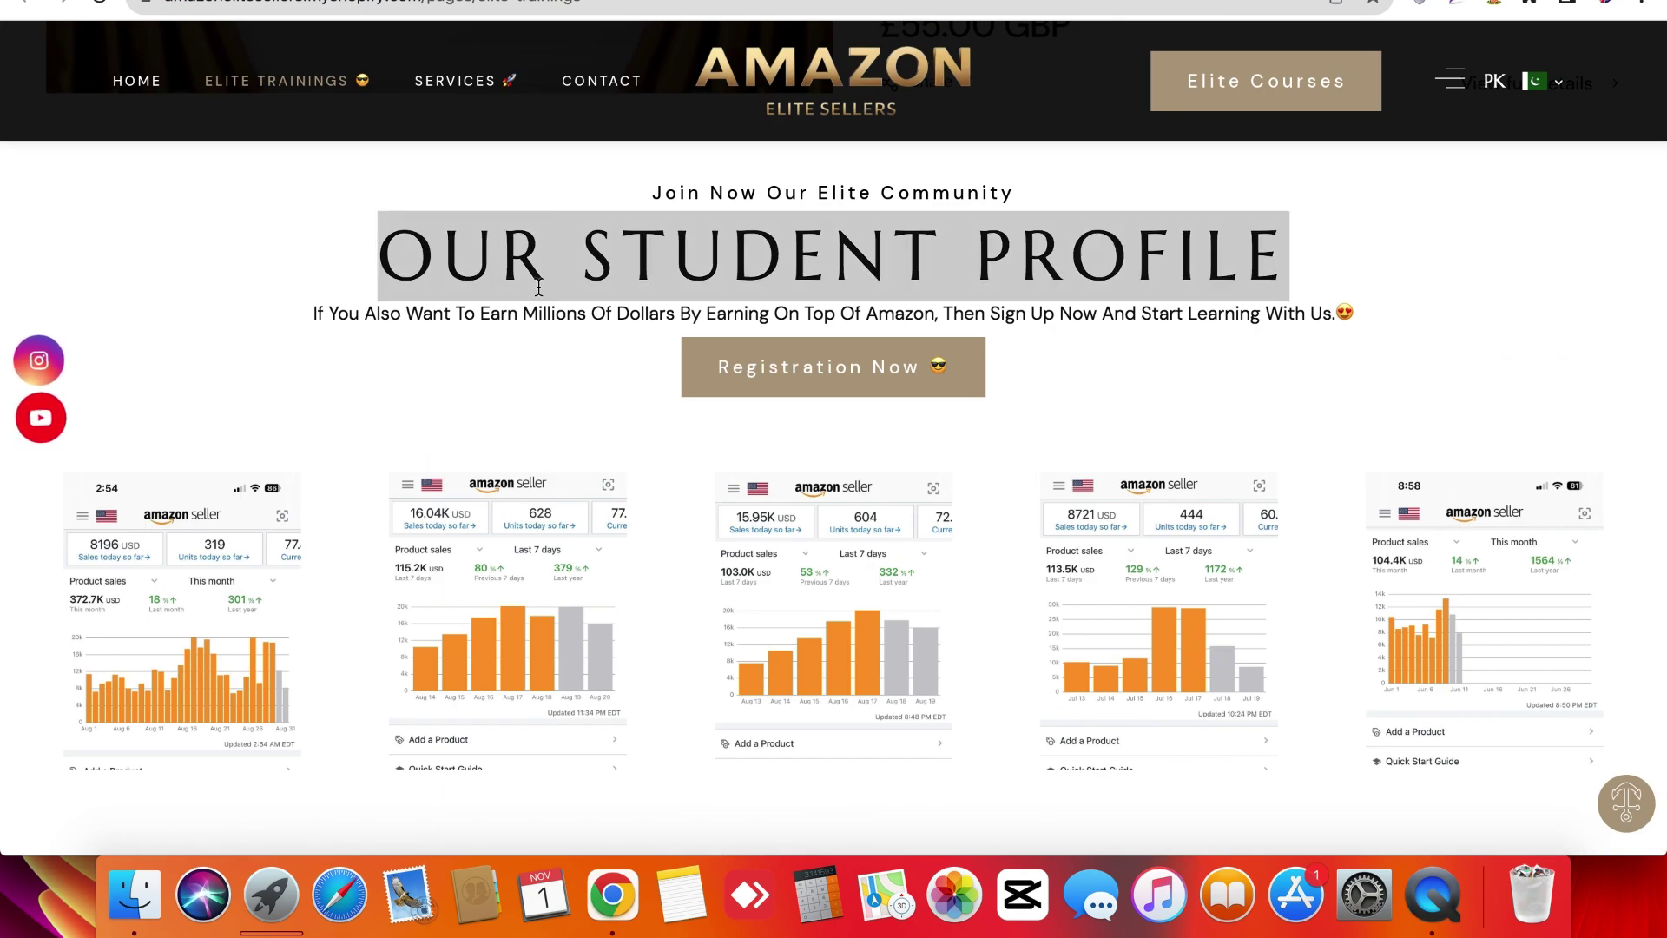
left_click(538, 287)
Scroll to the Amazon Elite Courses Registration form, selecting its sign-up line on the way.
scroll(475, 336, "down", 3)
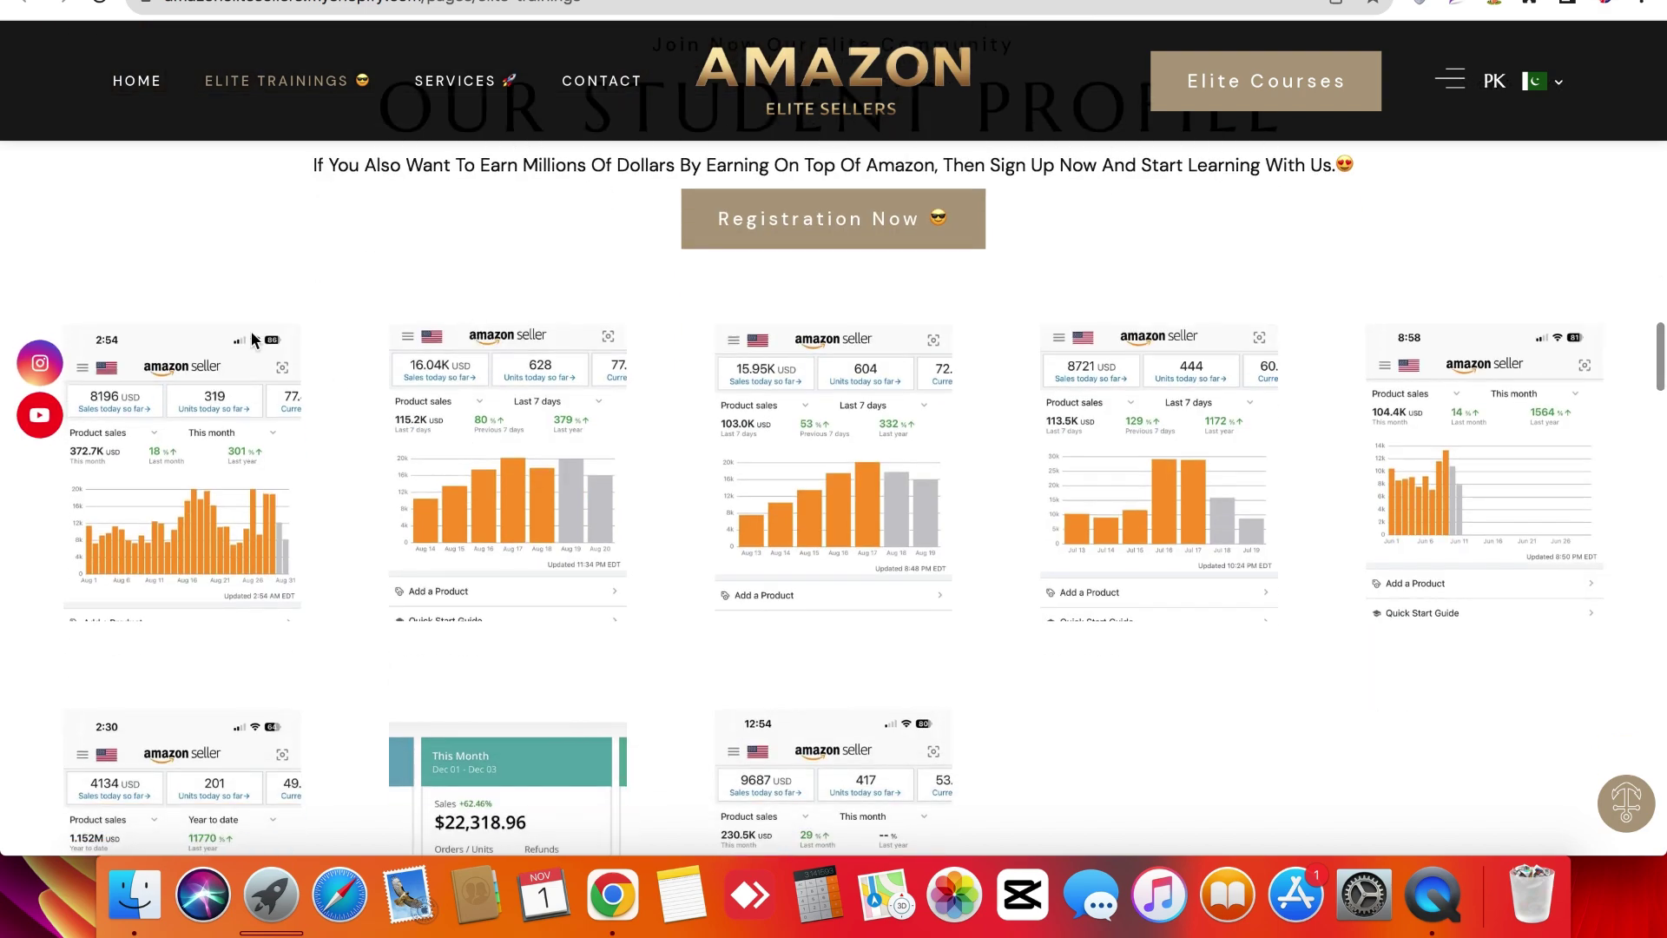
scroll(251, 339, "up", 3)
scroll(252, 338, "down", 3)
scroll(358, 378, "down", 5)
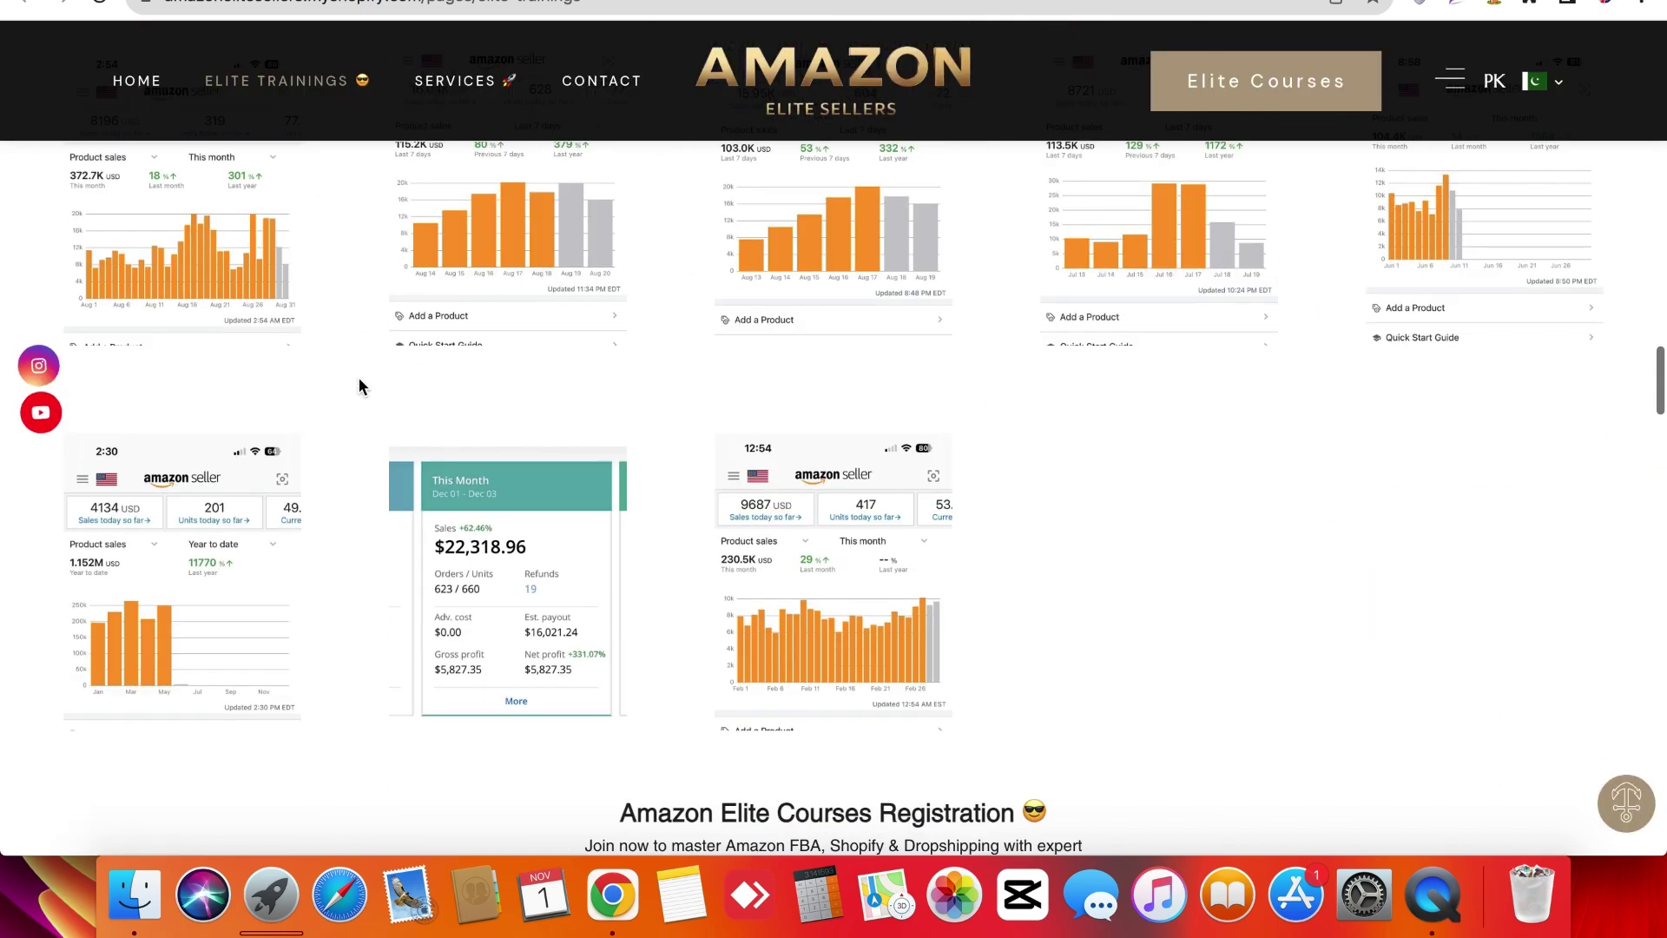
scroll(359, 380, "up", 10)
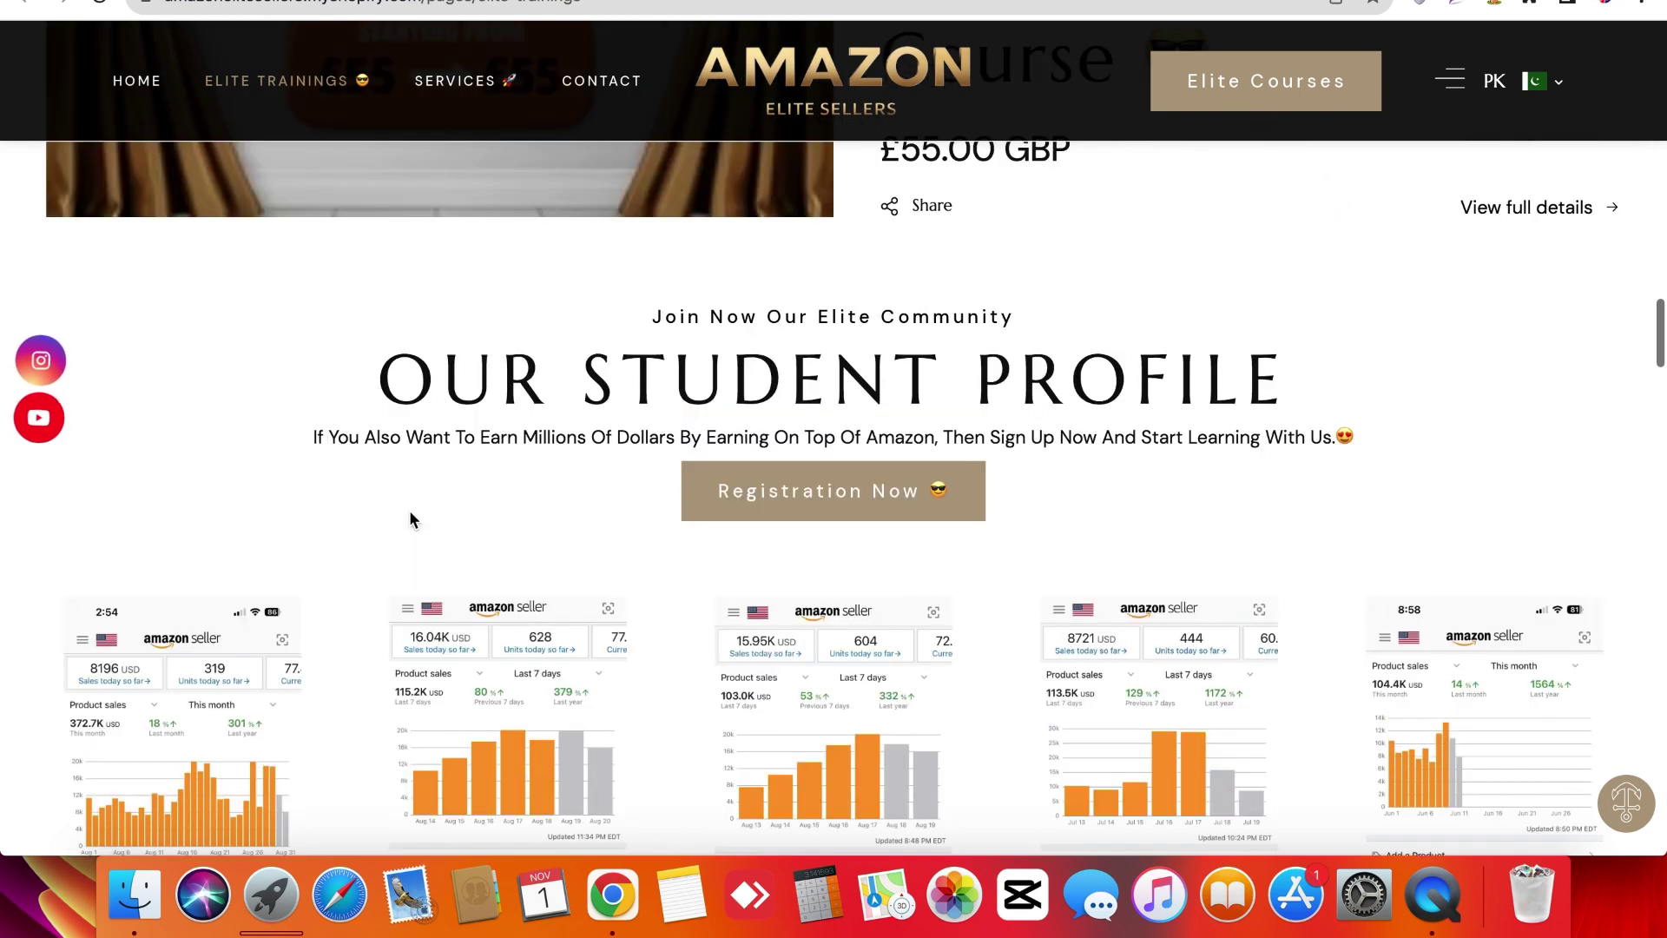
double_click(409, 413)
triple_click(412, 448)
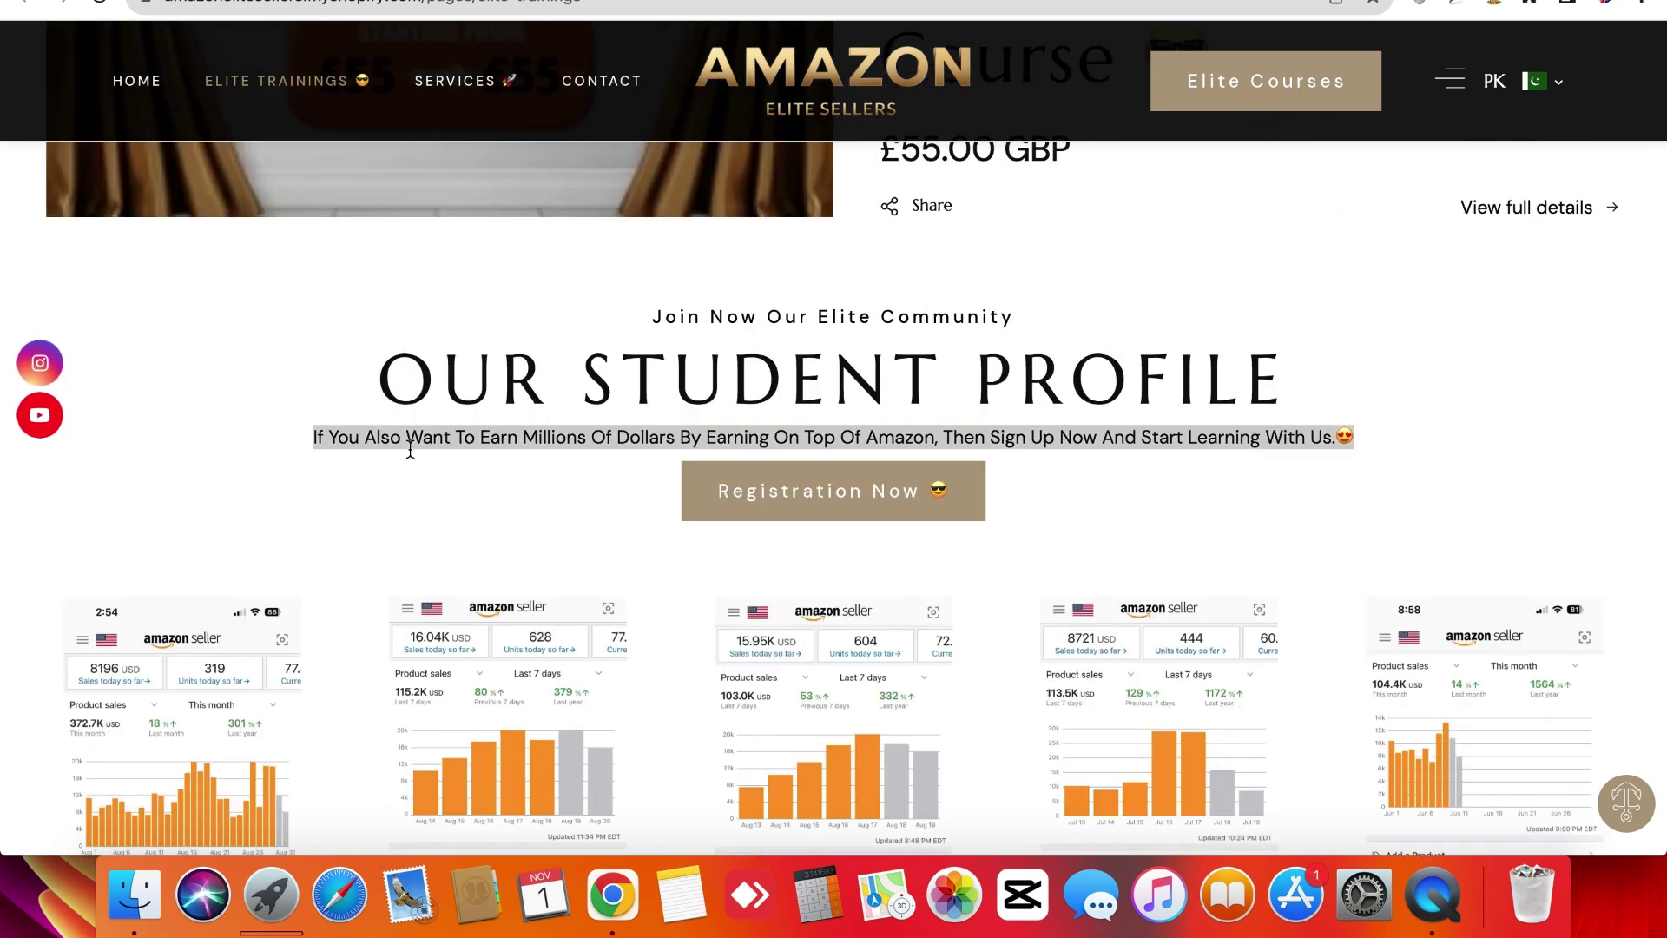
left_click(410, 448)
scroll(410, 448, "down", 2)
scroll(387, 503, "down", 15)
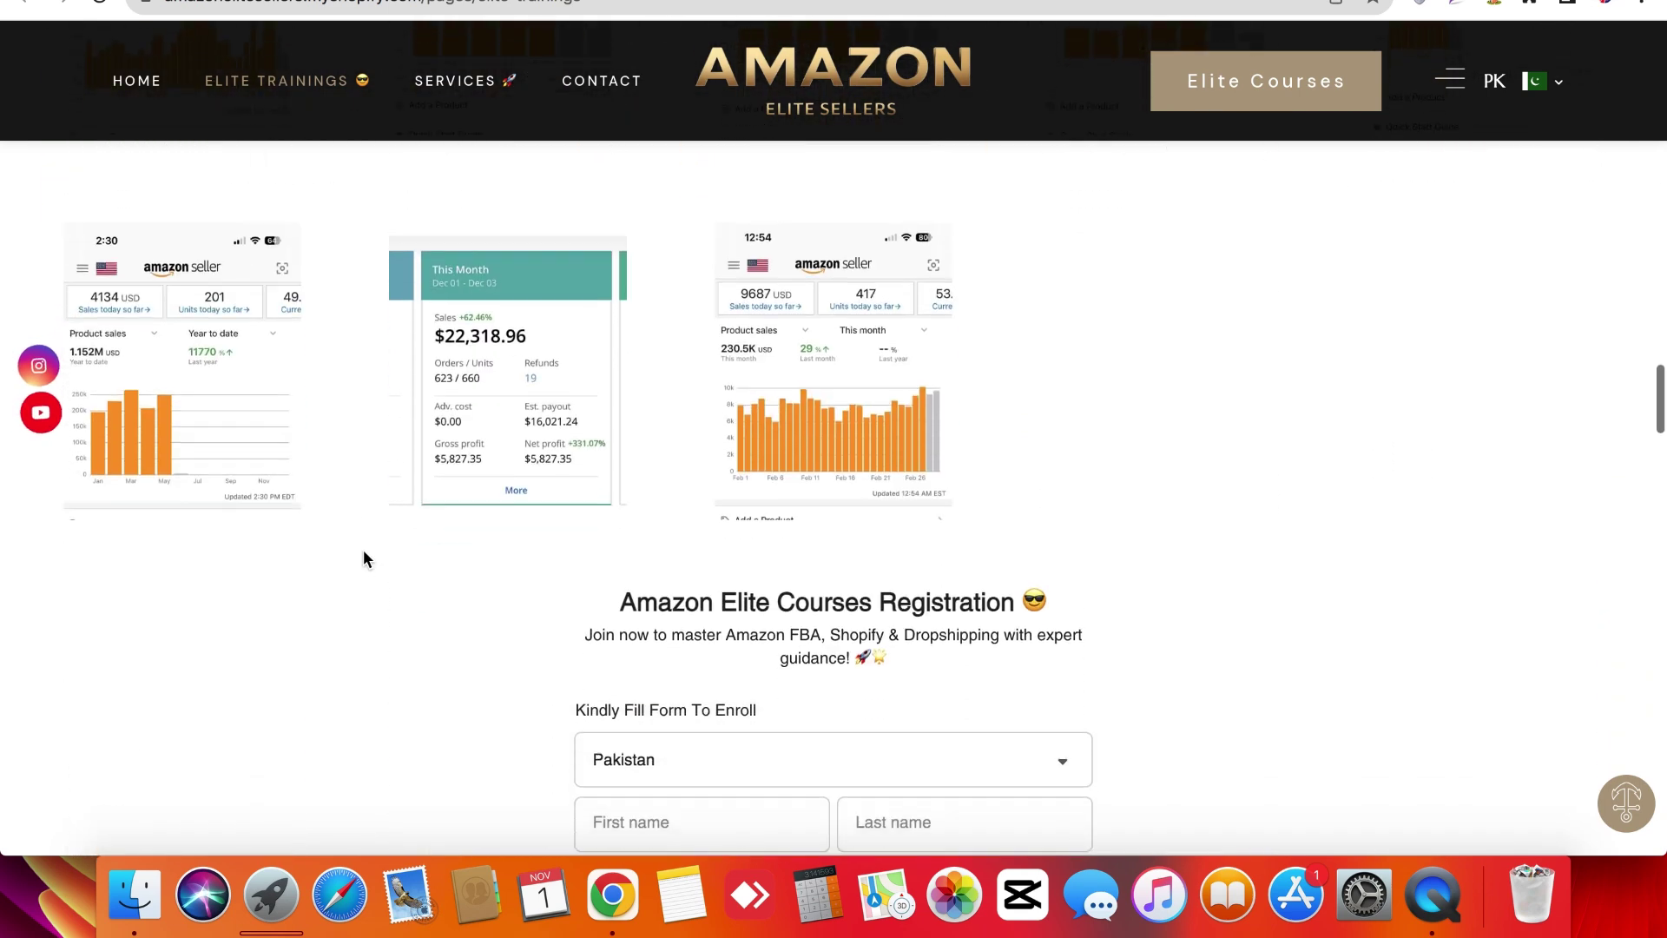
Highlight the registration form's intro paragraph several times.
scroll(363, 552, "up", 1)
triple_click(706, 335)
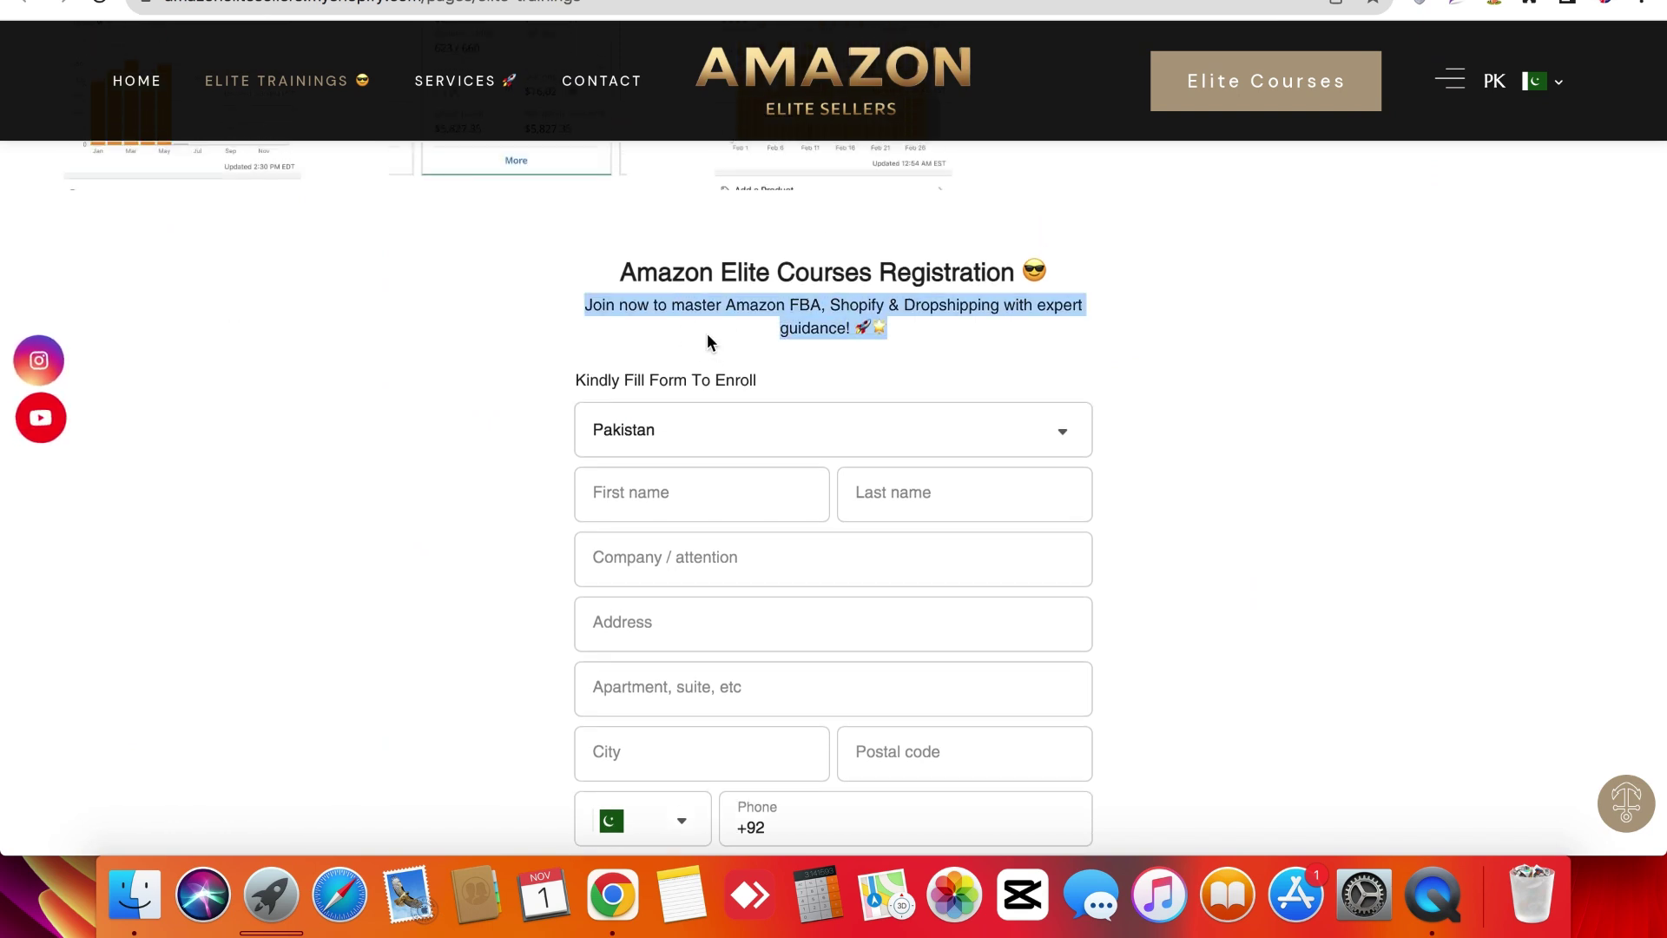
left_click(707, 335)
triple_click(587, 313)
left_click(587, 313)
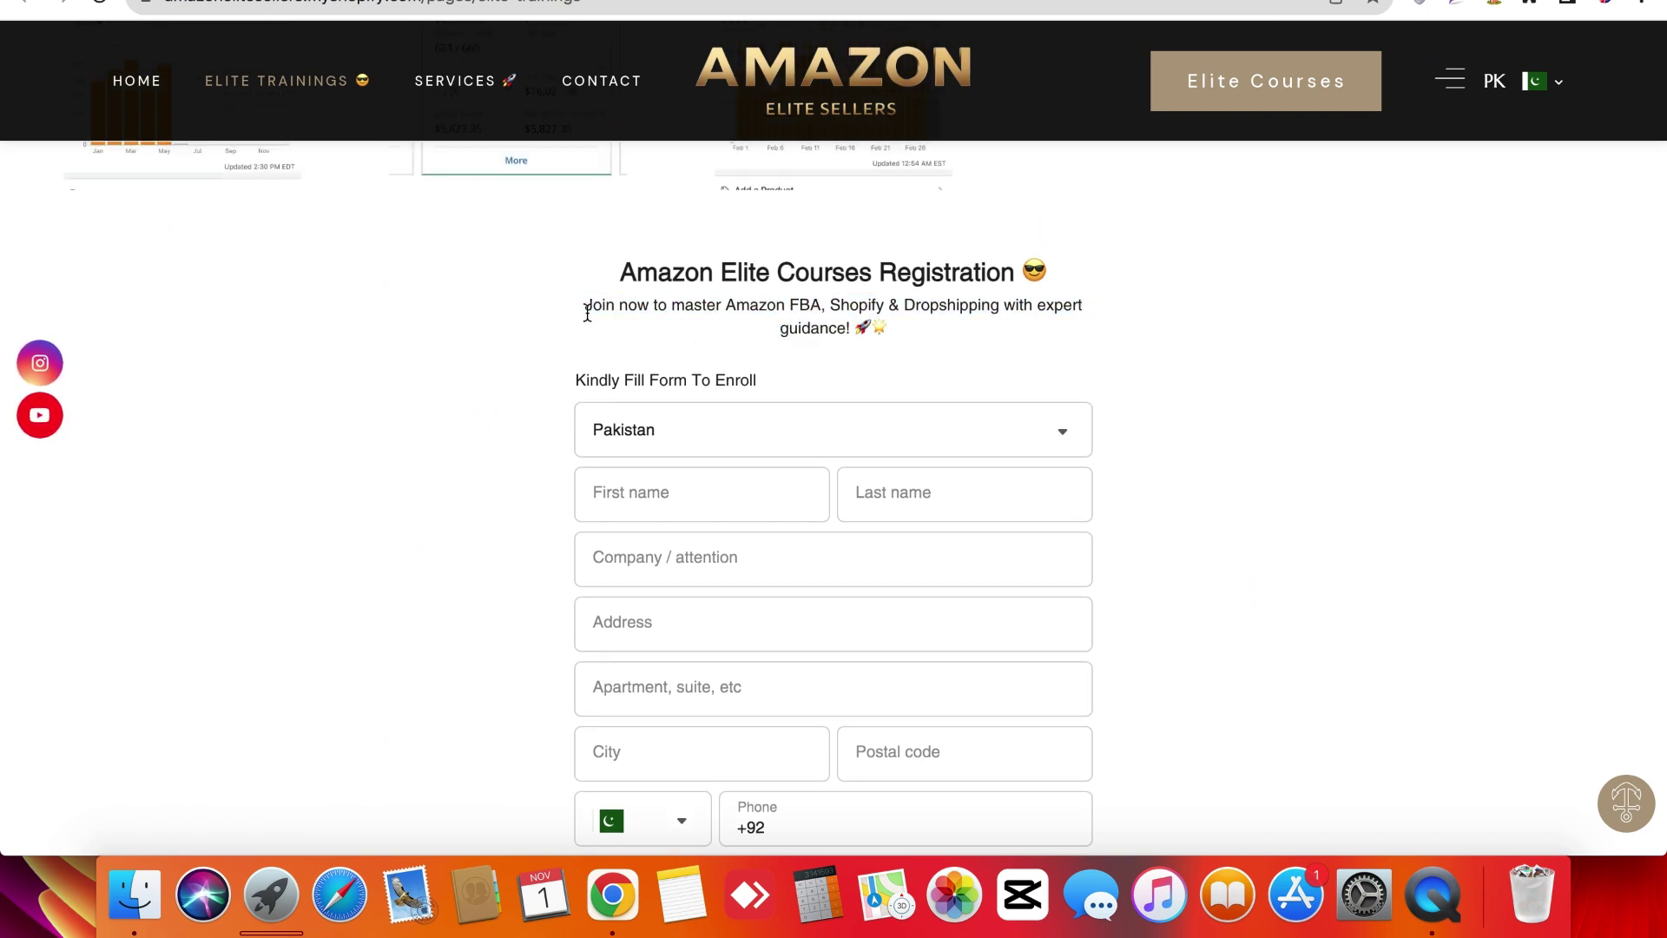
triple_click(588, 313)
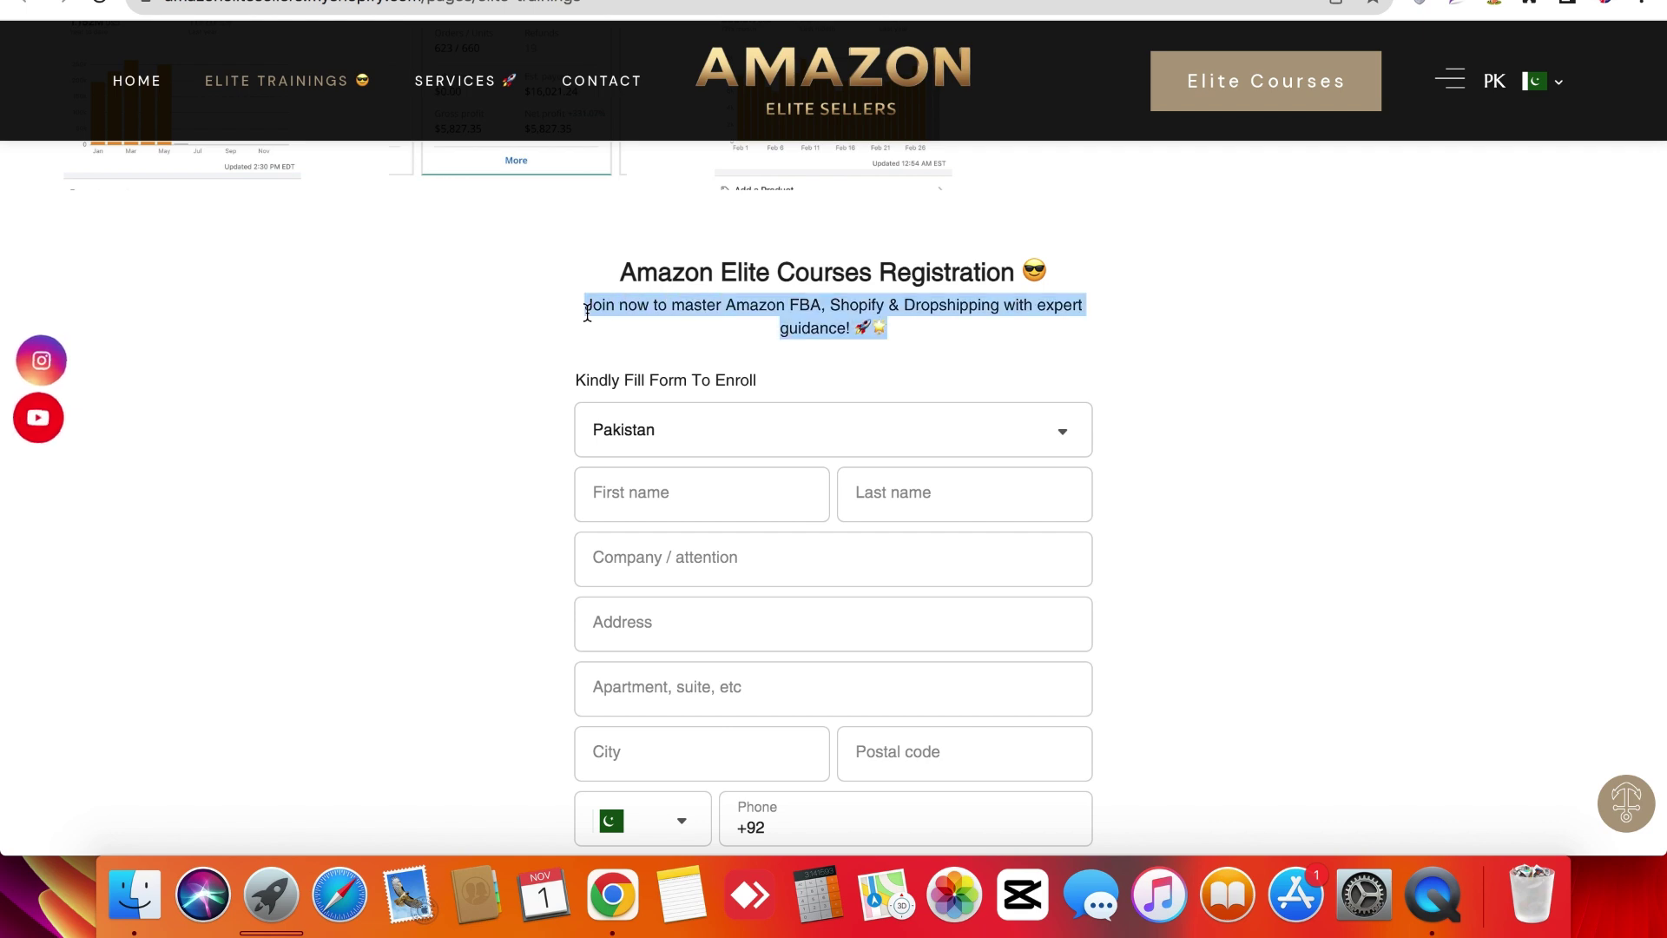
left_click(588, 313)
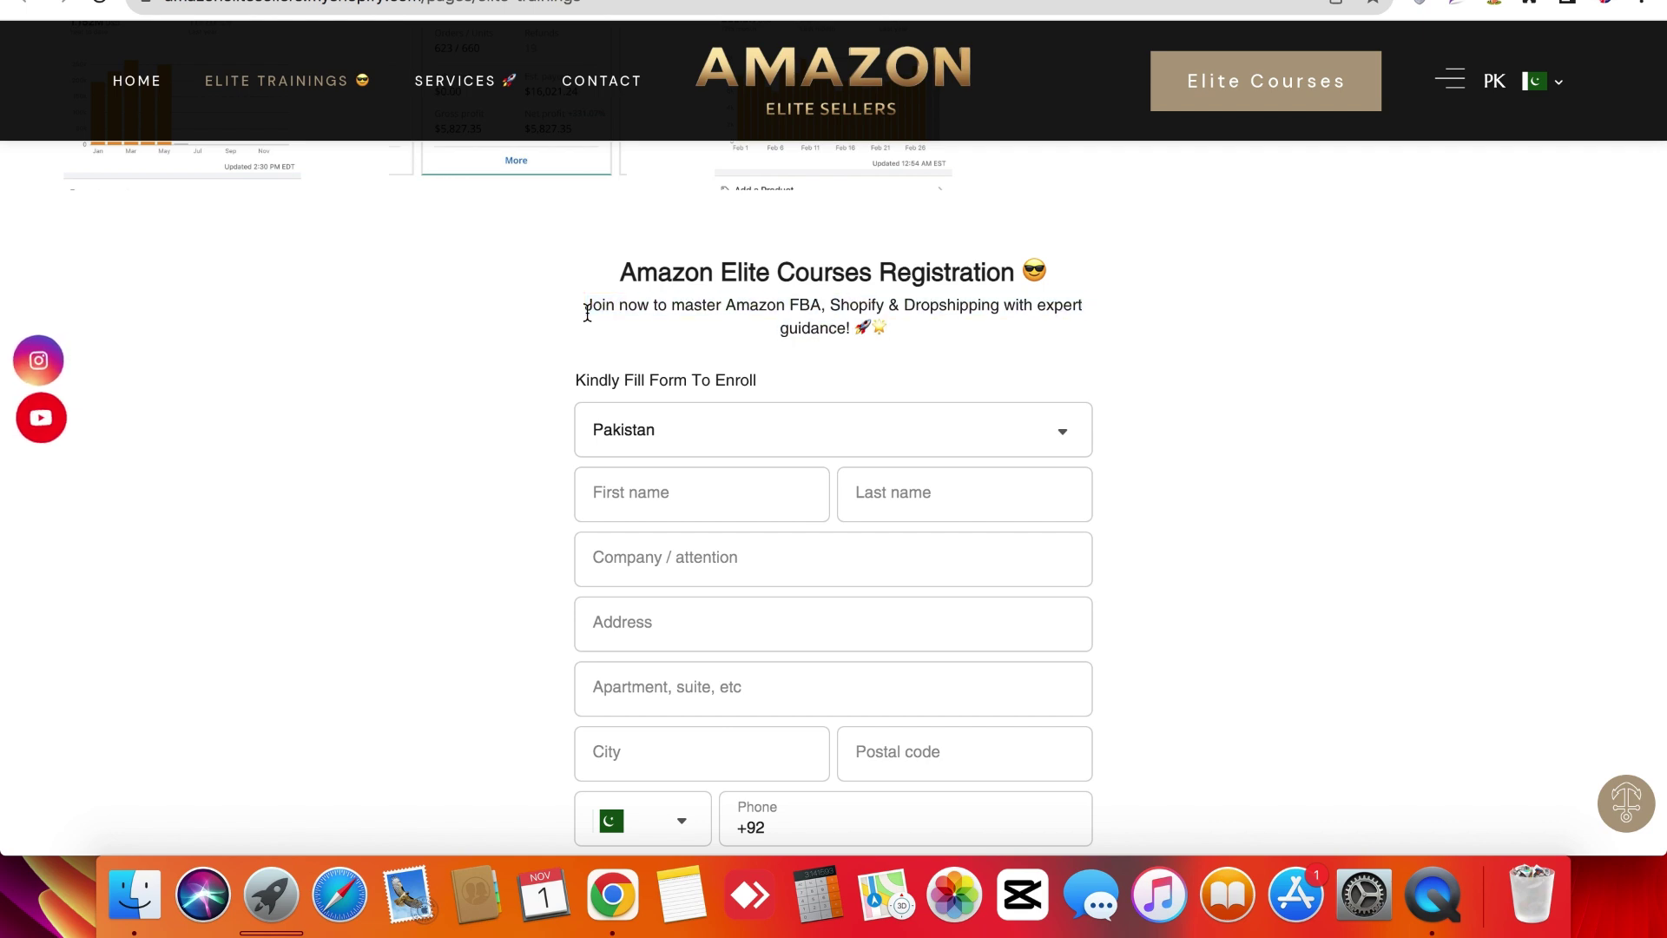
triple_click(523, 301)
left_click(522, 301)
scroll(467, 435, "down", 3)
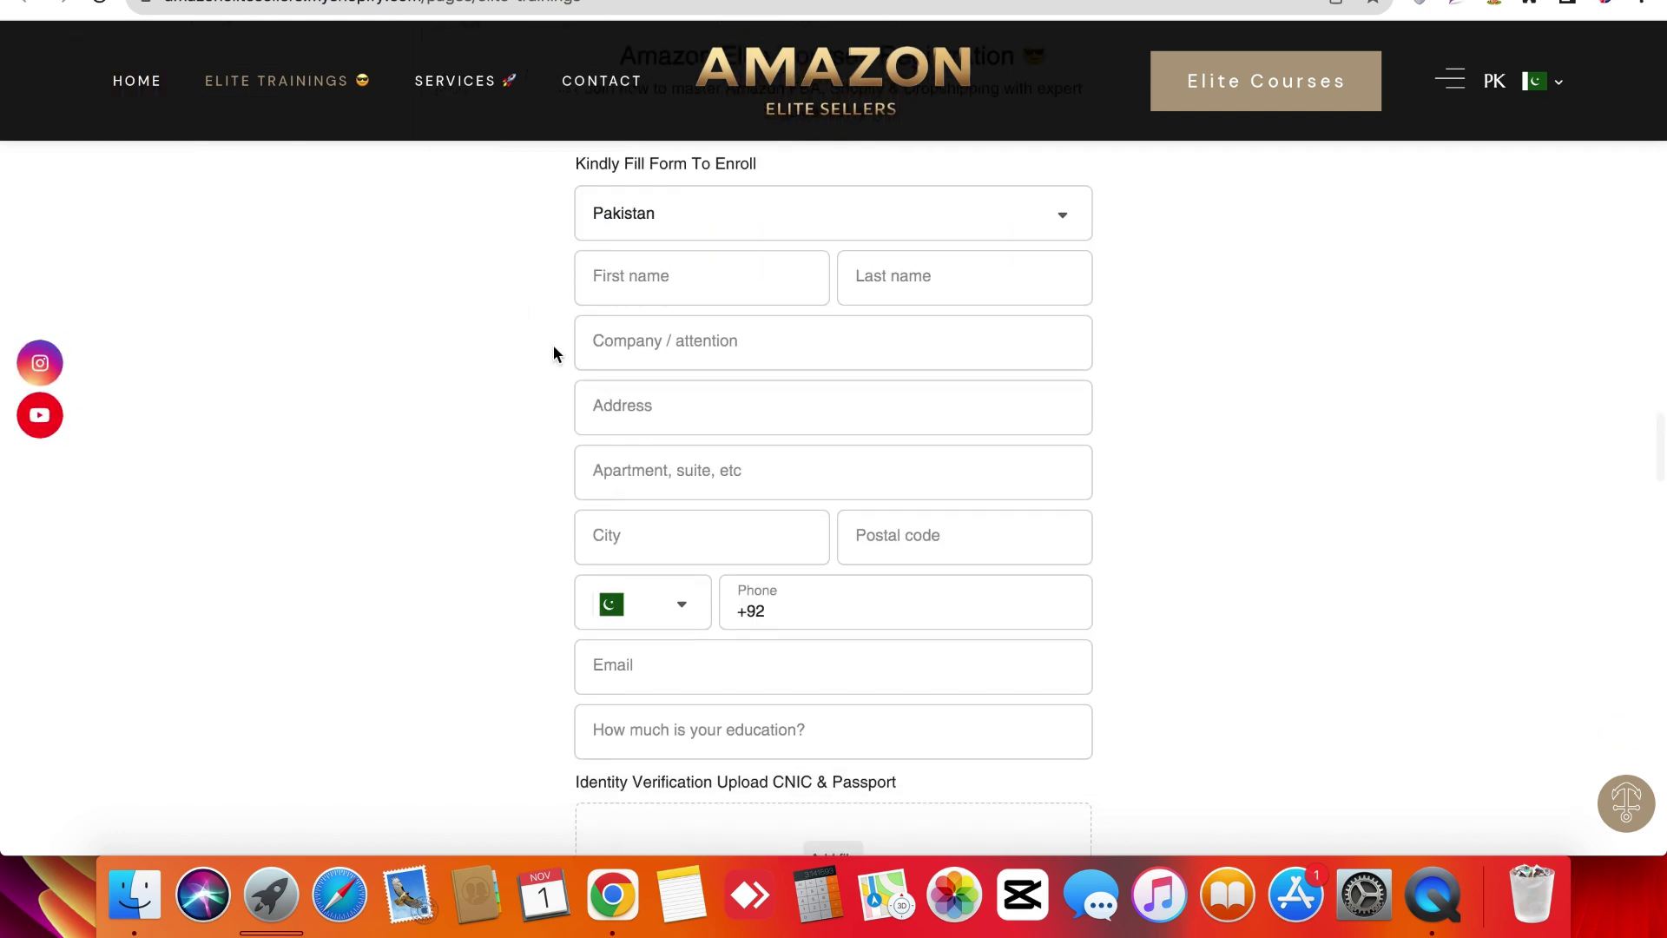
scroll(532, 327, "up", 3)
triple_click(652, 332)
left_click(651, 328)
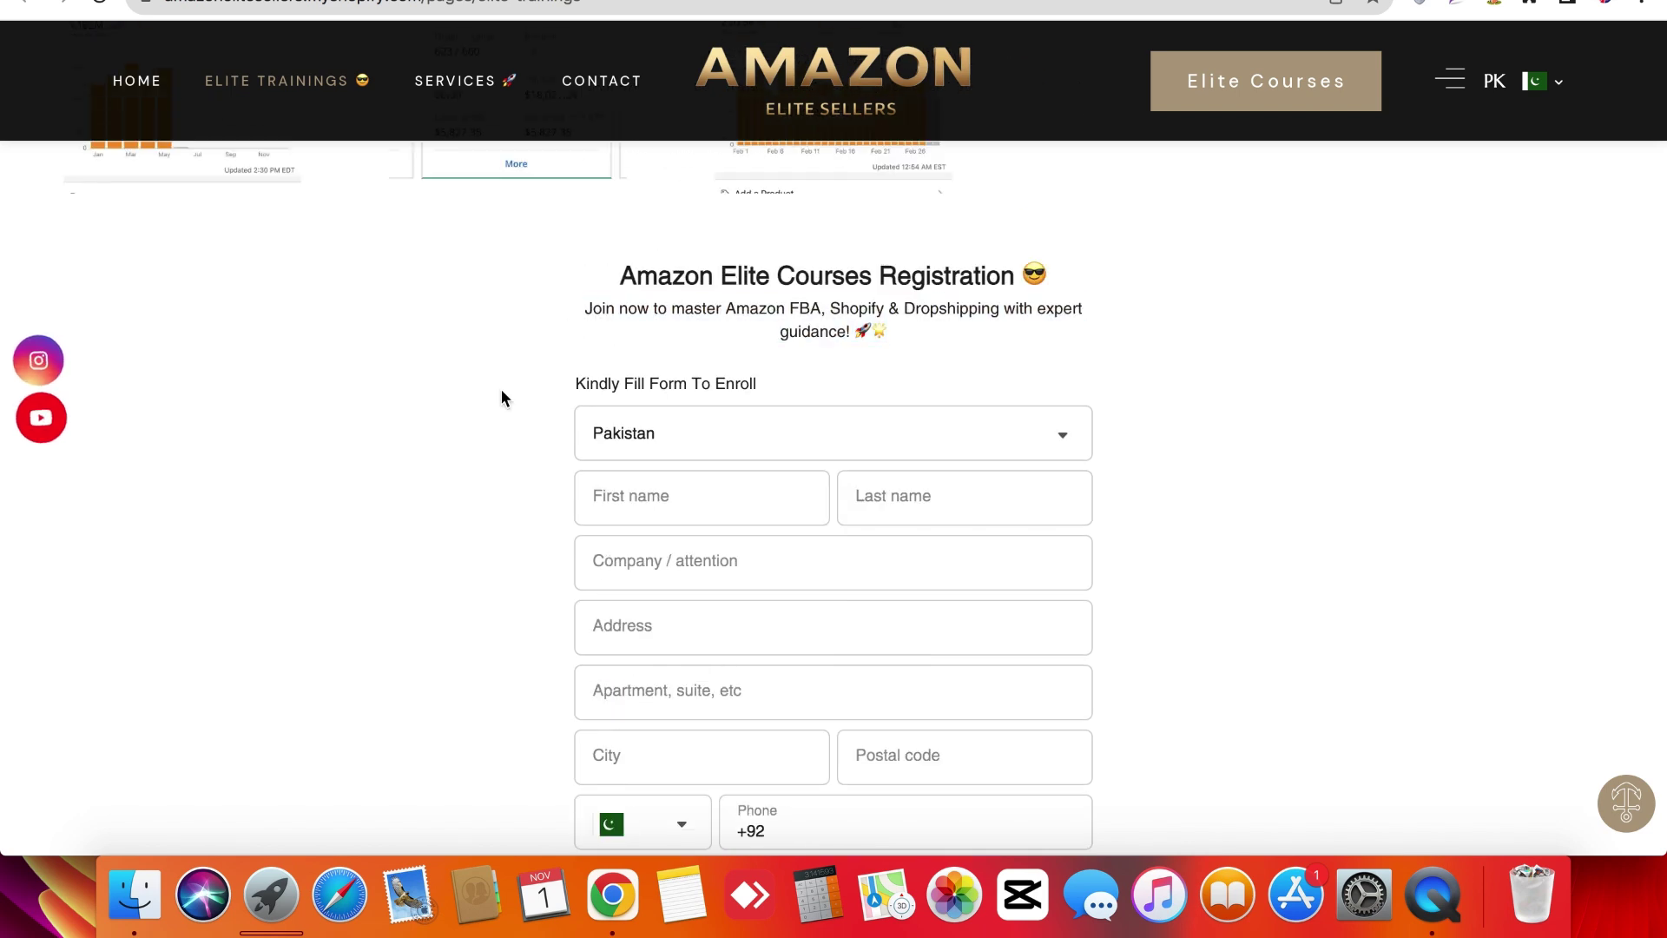
Click into First name, then scroll past Submit to the Sales Dashboard screenshot.
scroll(502, 390, "down", 3)
left_click(640, 290)
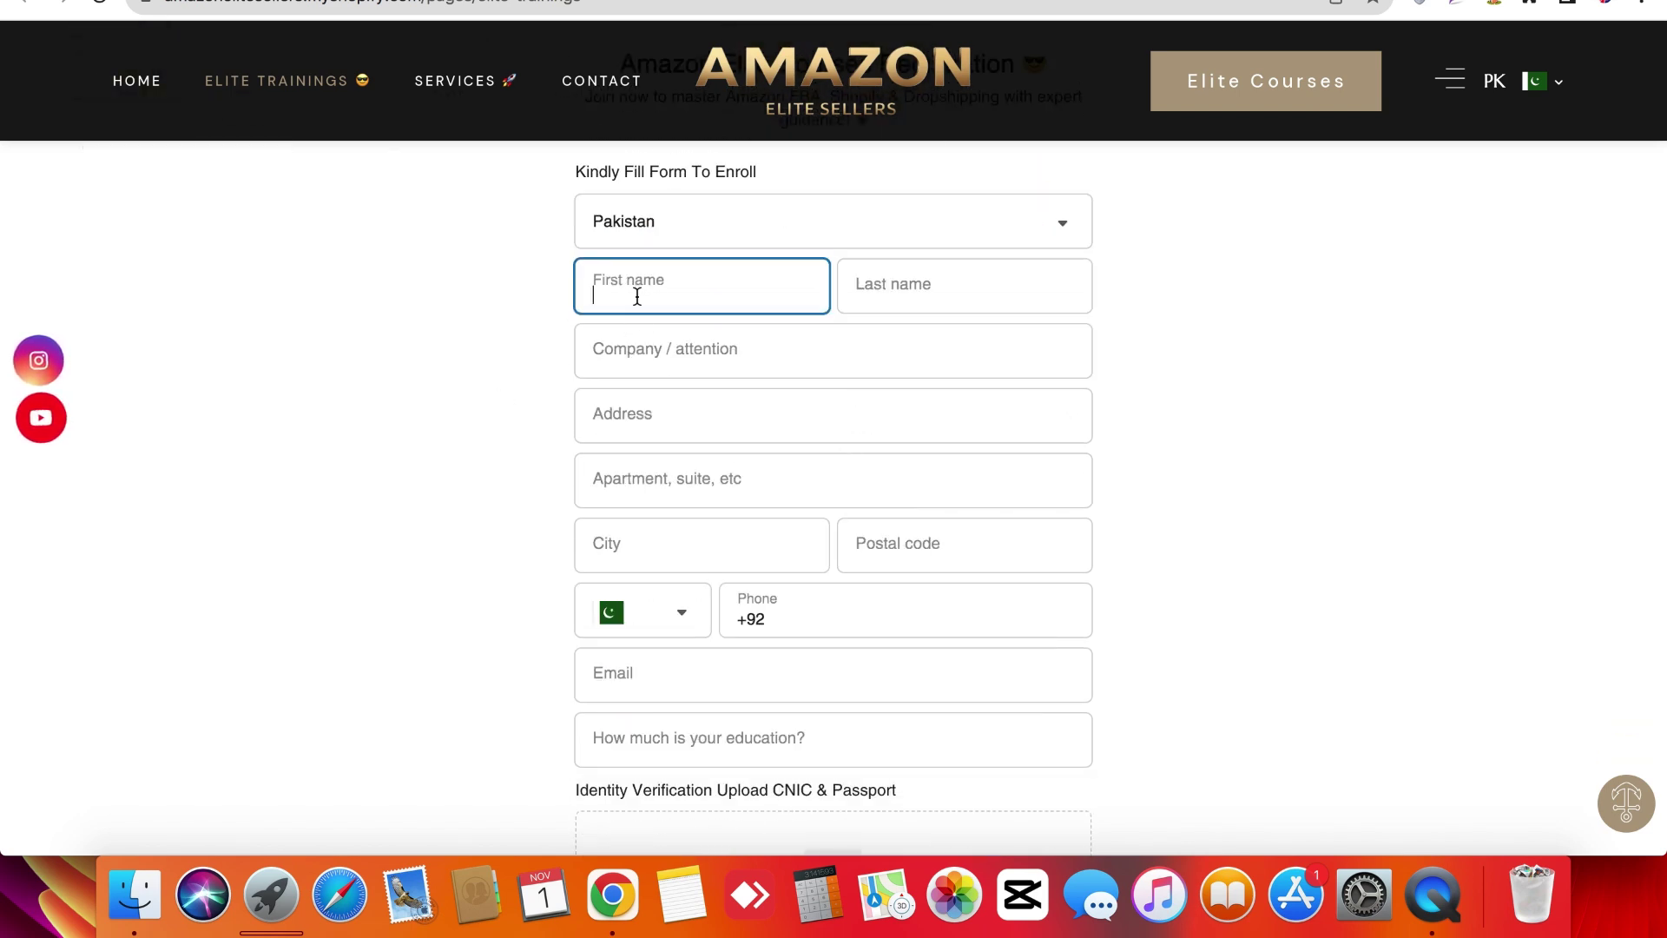
left_click(426, 377)
scroll(652, 507, "down", 1)
scroll(652, 506, "down", 9)
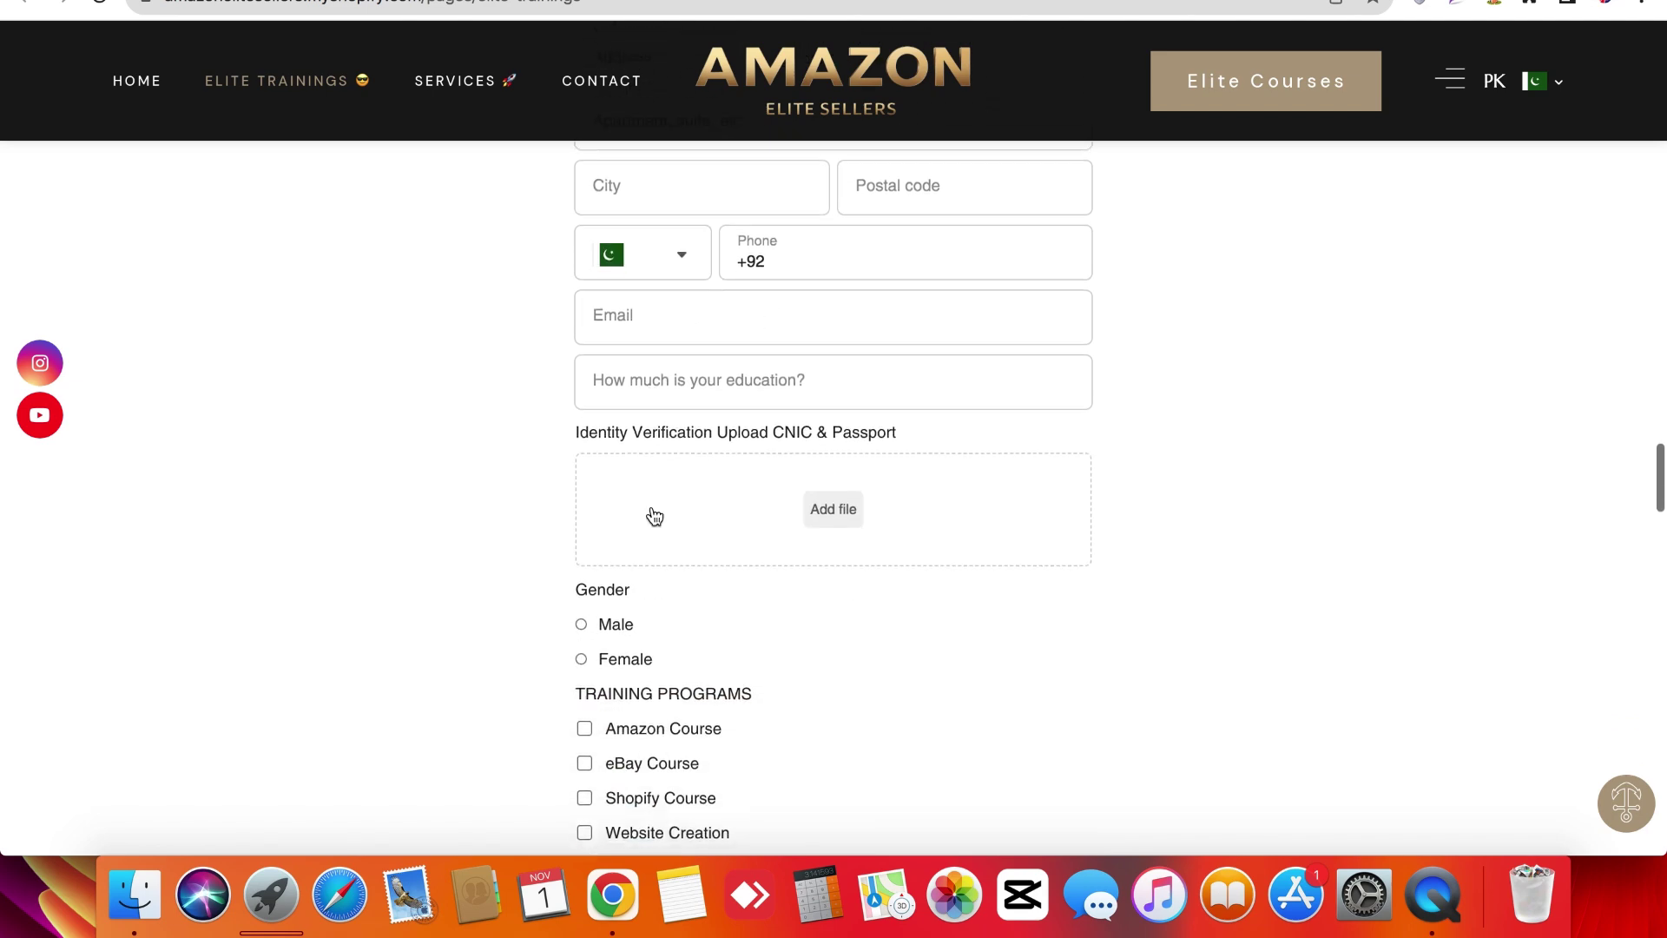
scroll(481, 504, "down", 5)
scroll(481, 505, "down", 10)
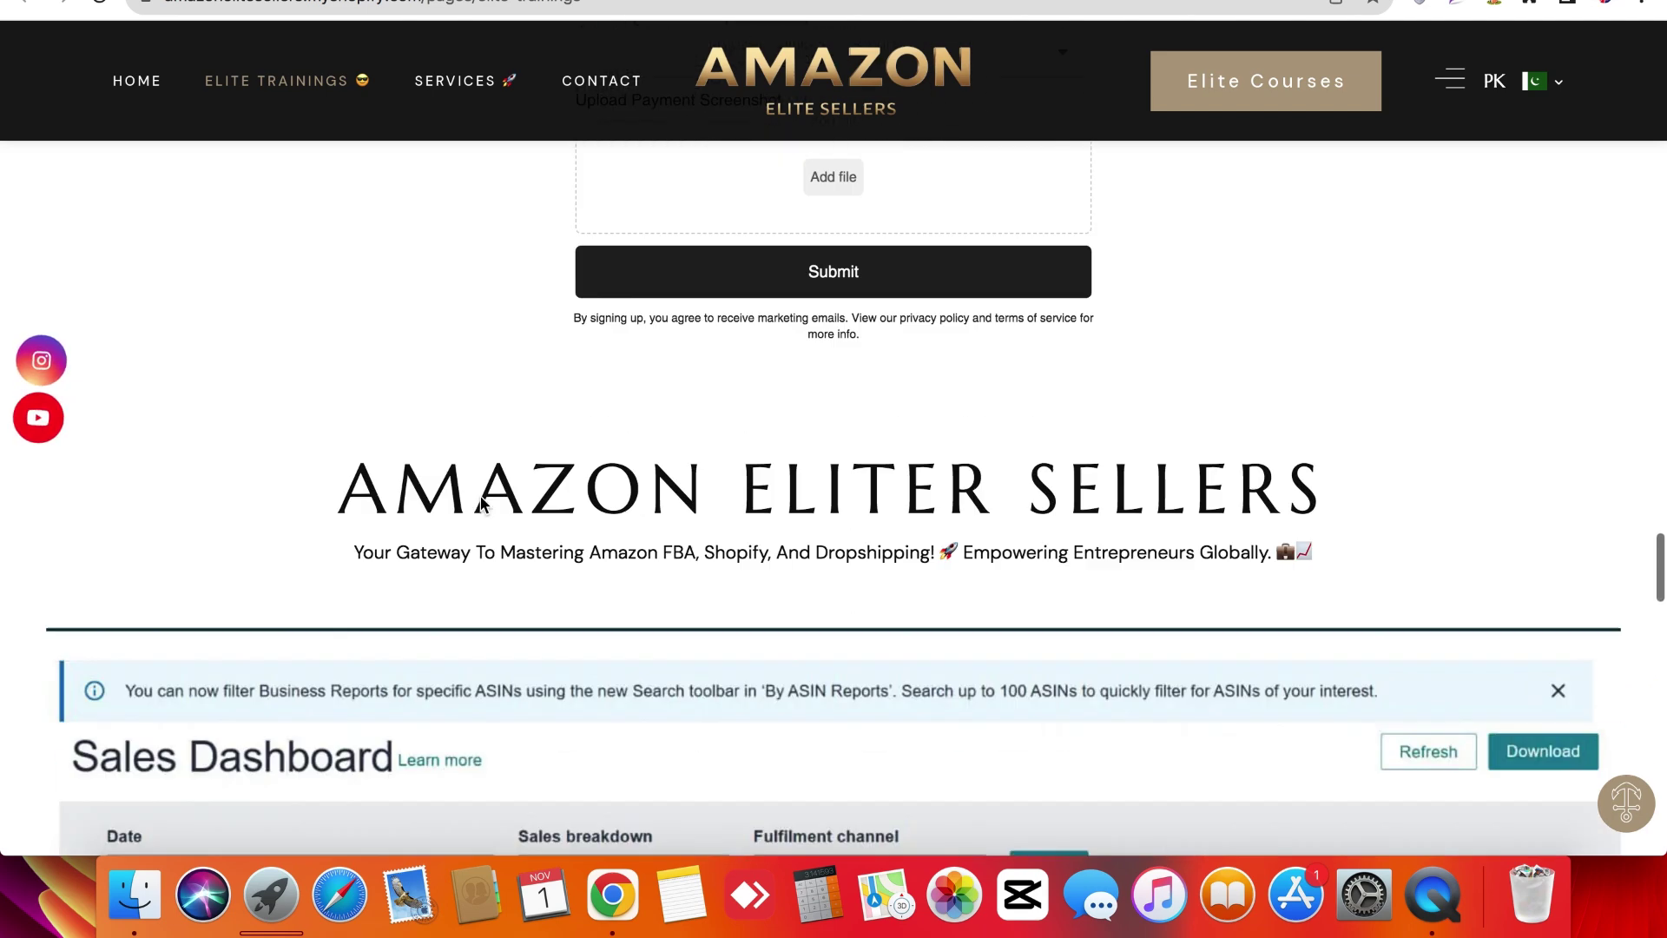
scroll(481, 505, "up", 1)
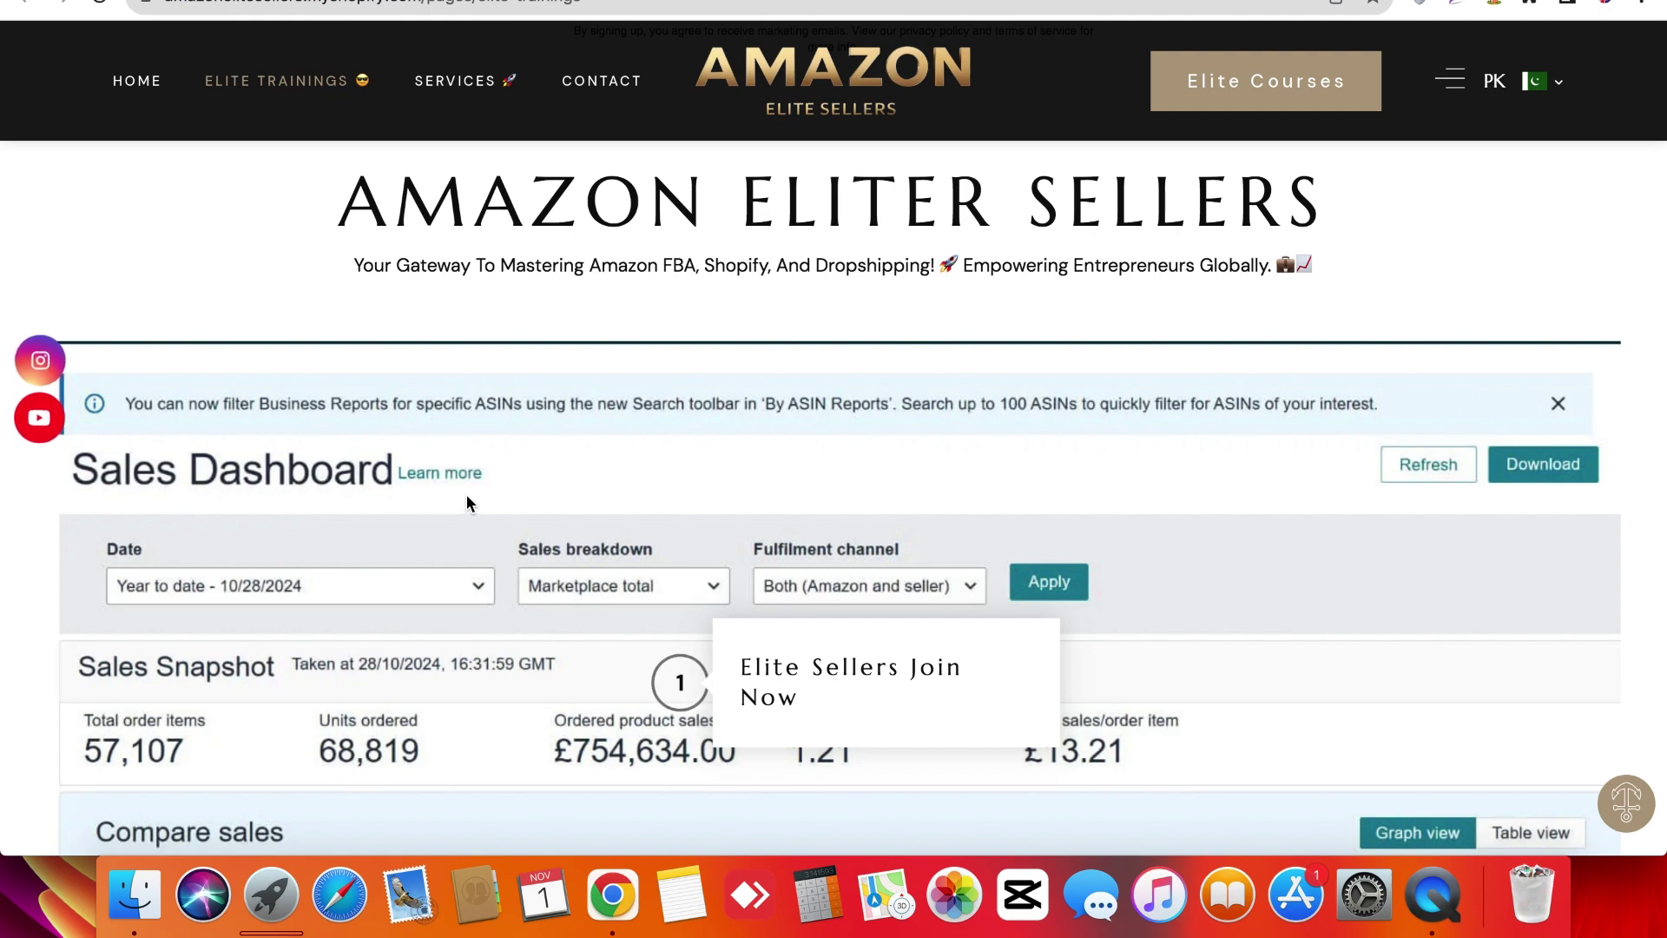
Scroll through the Main FAQ's section down to the Elite Trainings page footer.
scroll(347, 462, "down", 6)
scroll(347, 462, "down", 15)
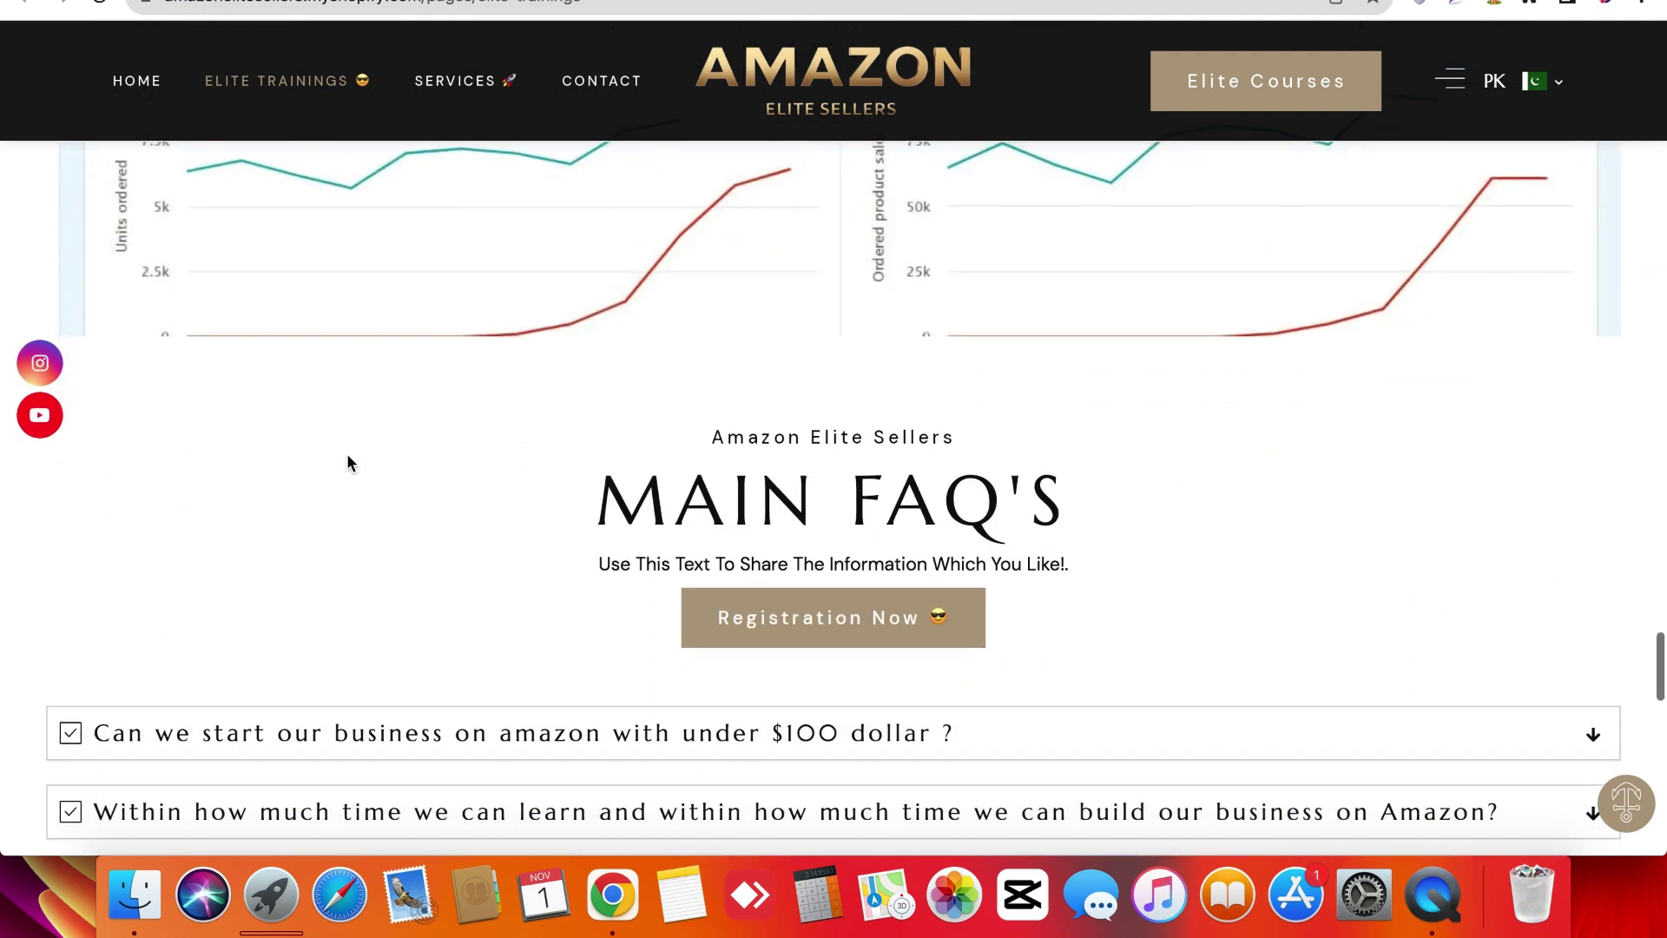
scroll(202, 697, "down", 5)
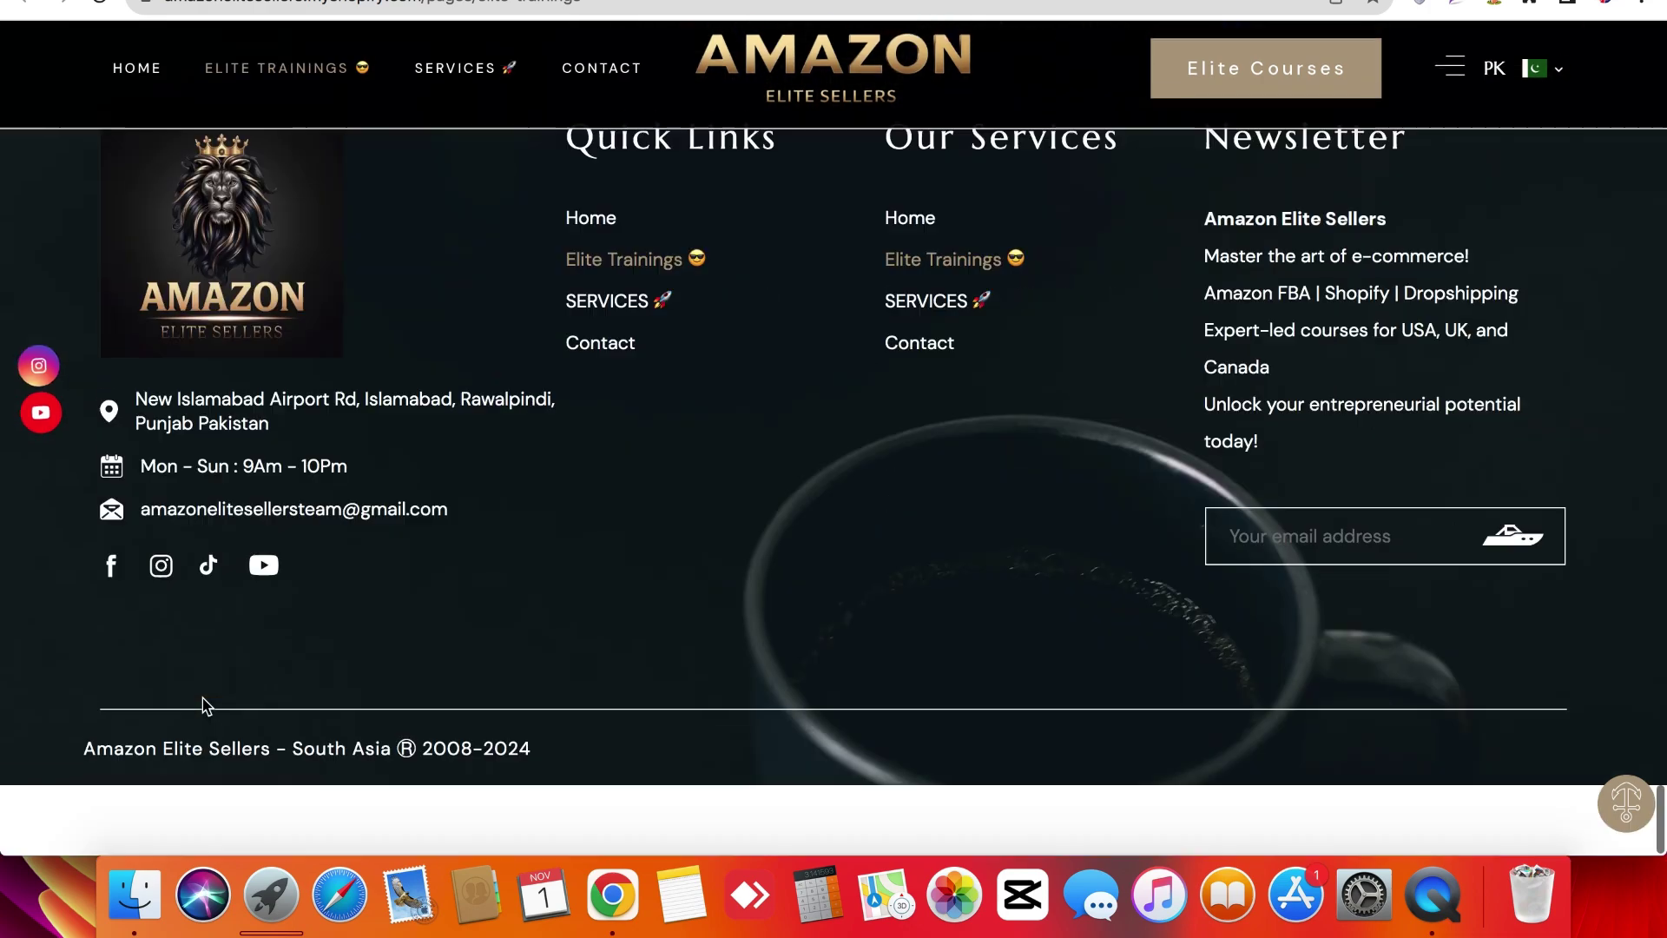
scroll(202, 697, "up", 20)
Go to the HOME page and start scrolling down through it.
scroll(203, 697, "up", 15)
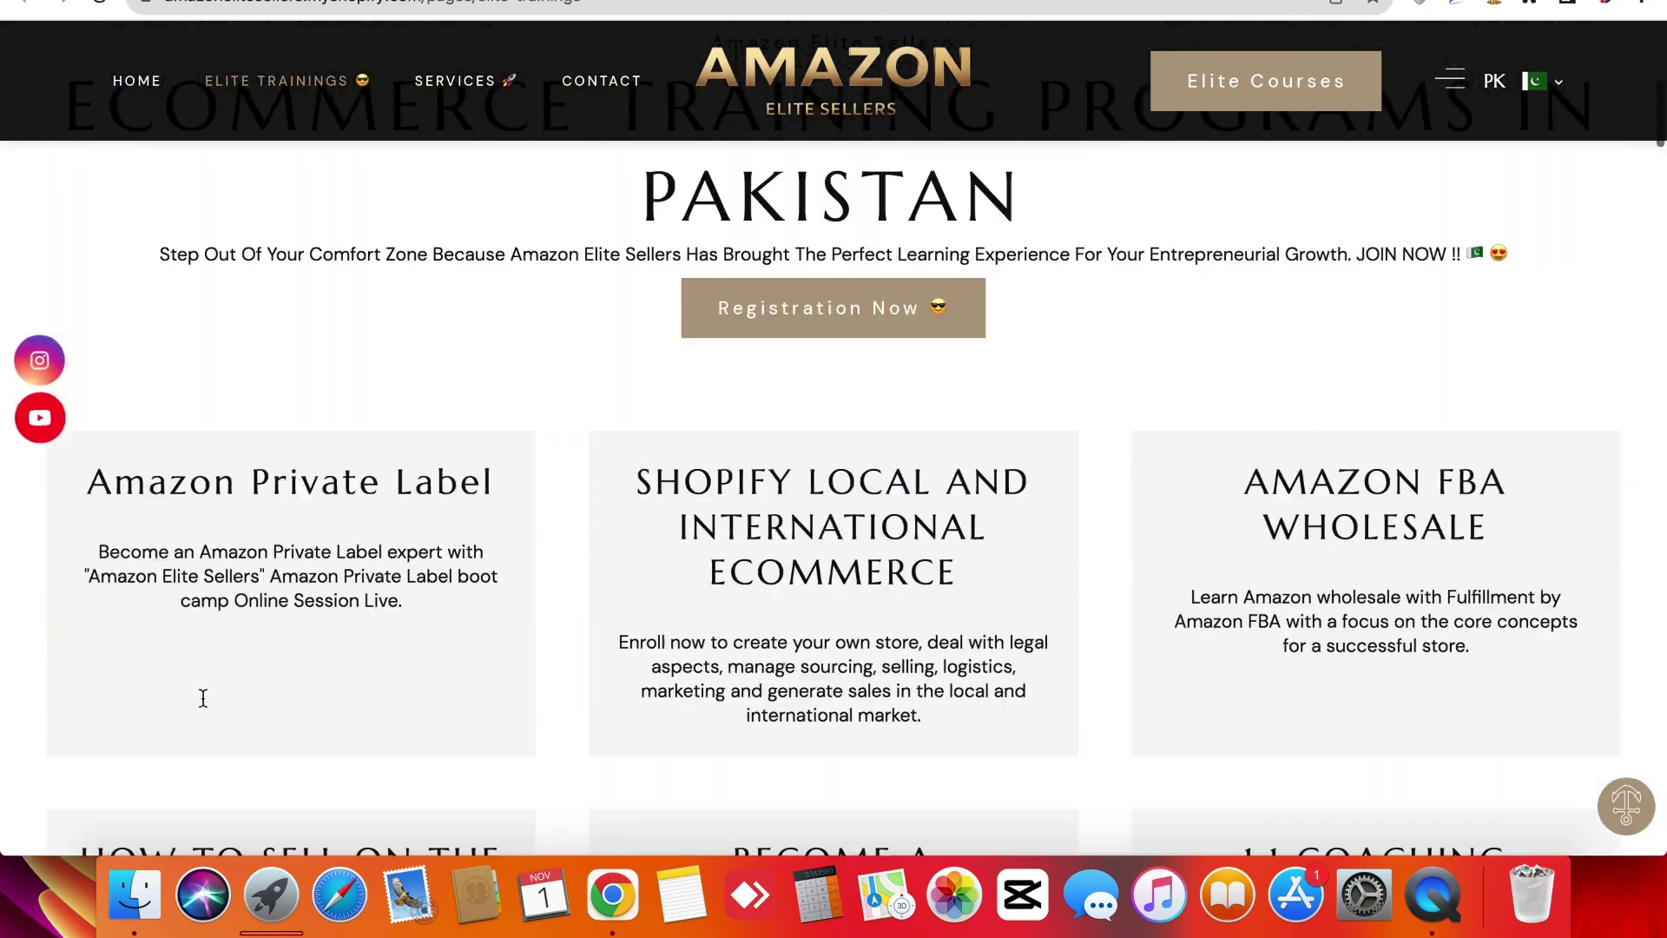
left_click(579, 546)
scroll(578, 545, "down", 20)
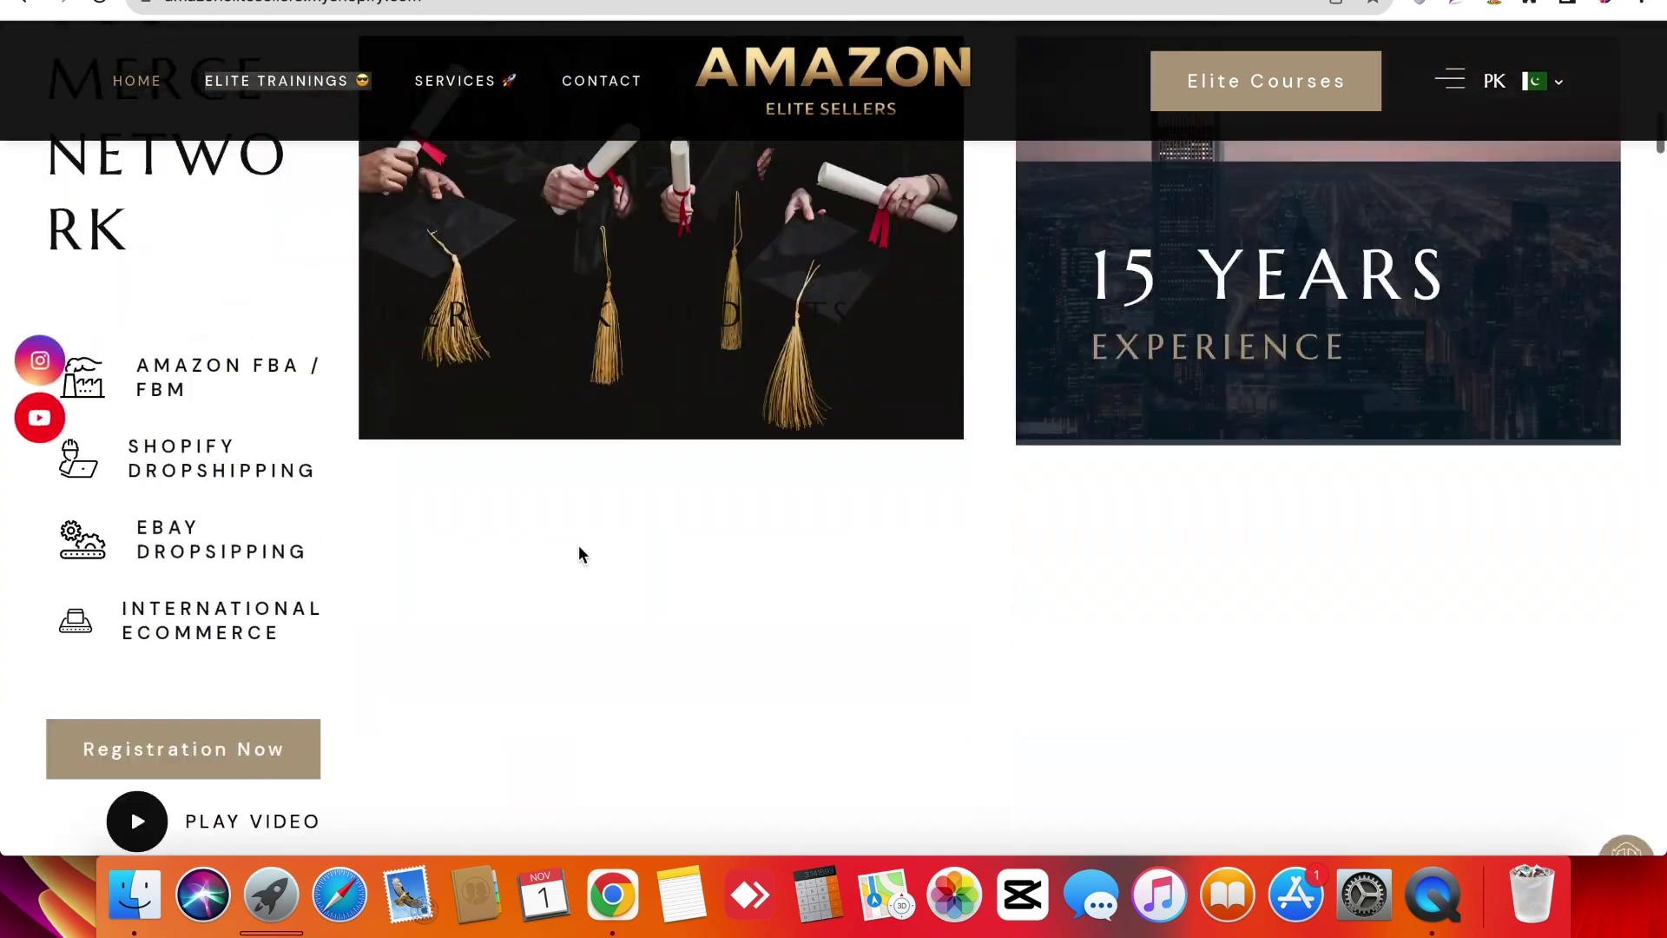
scroll(579, 546, "down", 15)
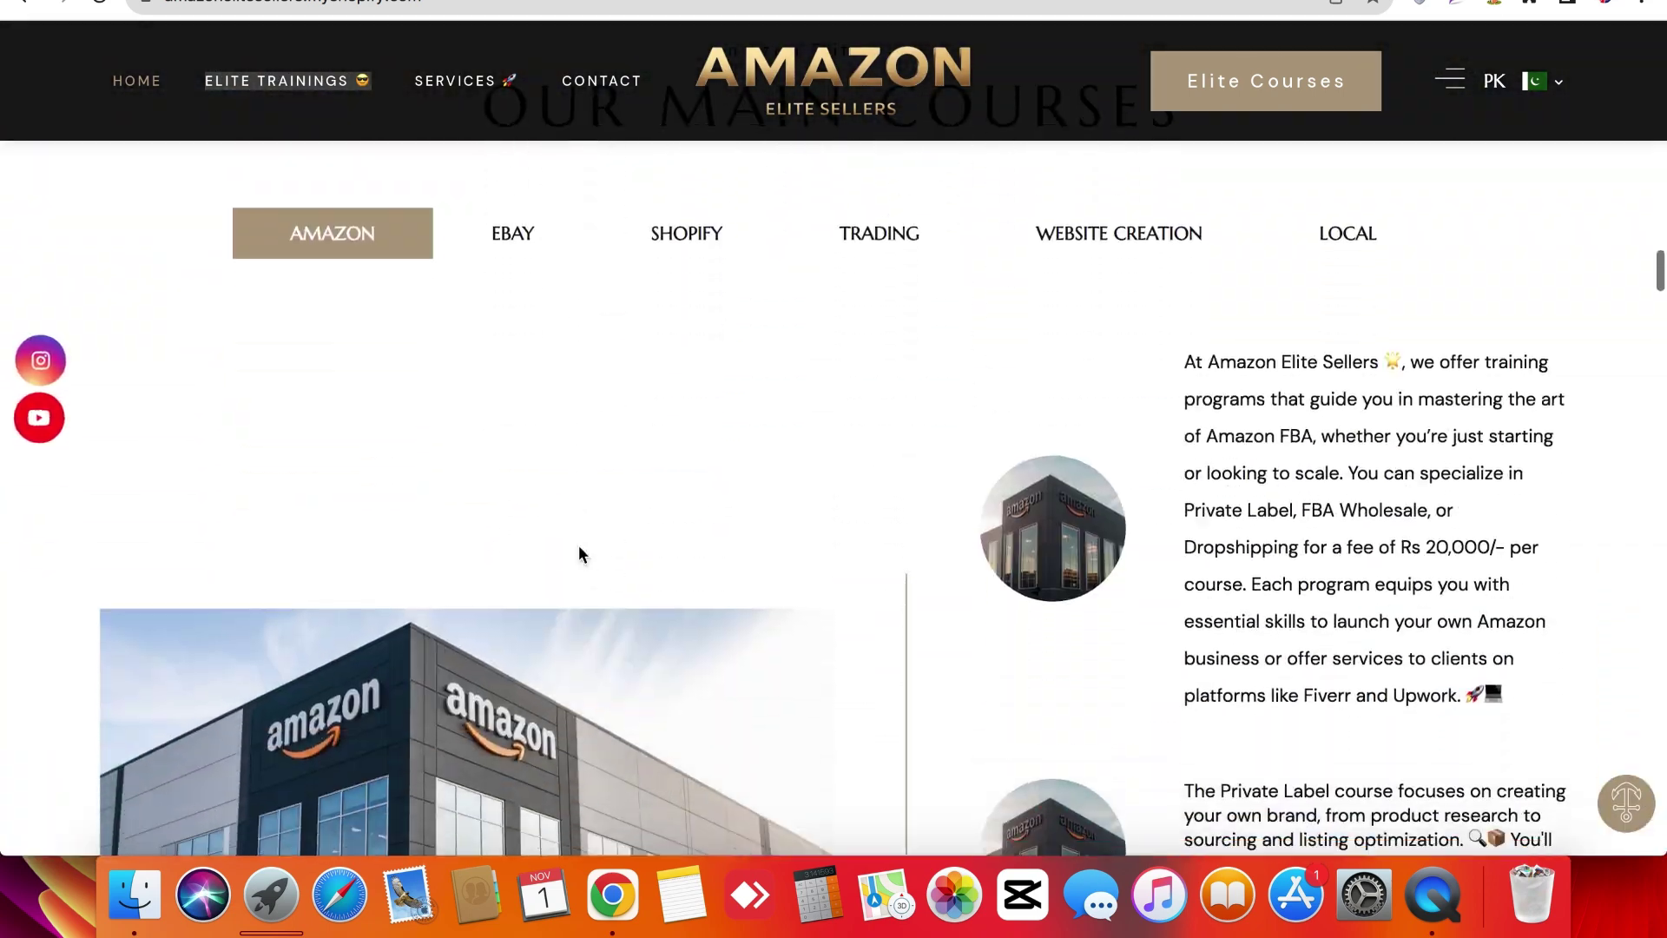
scroll(579, 547, "down", 15)
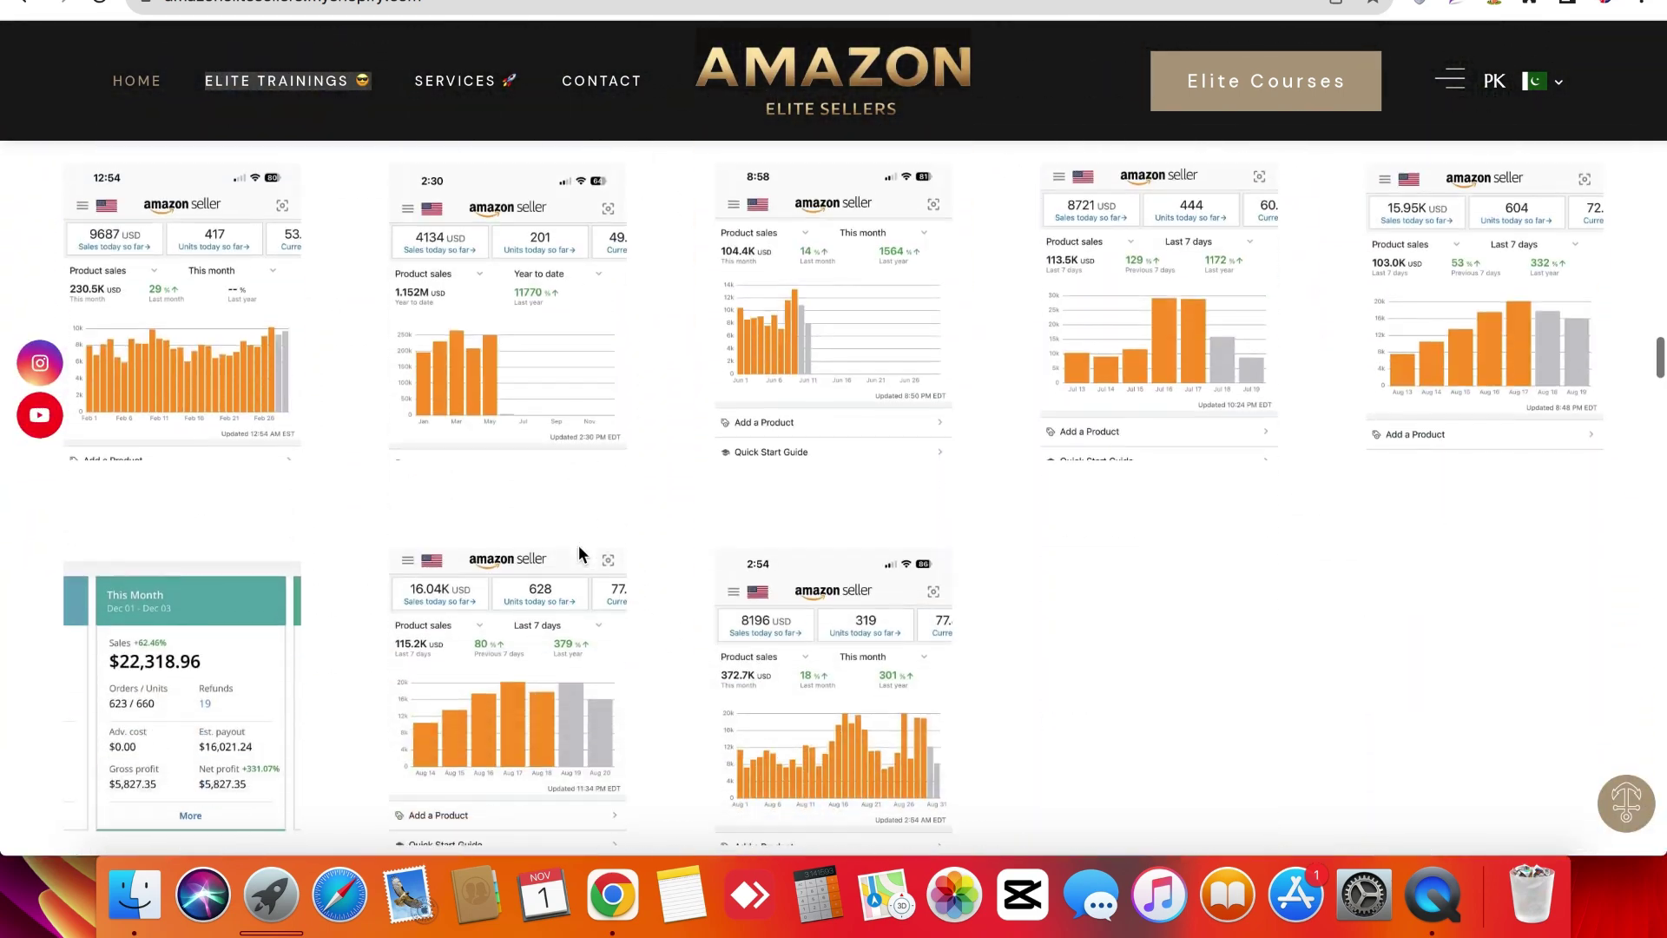
scroll(579, 546, "down", 7)
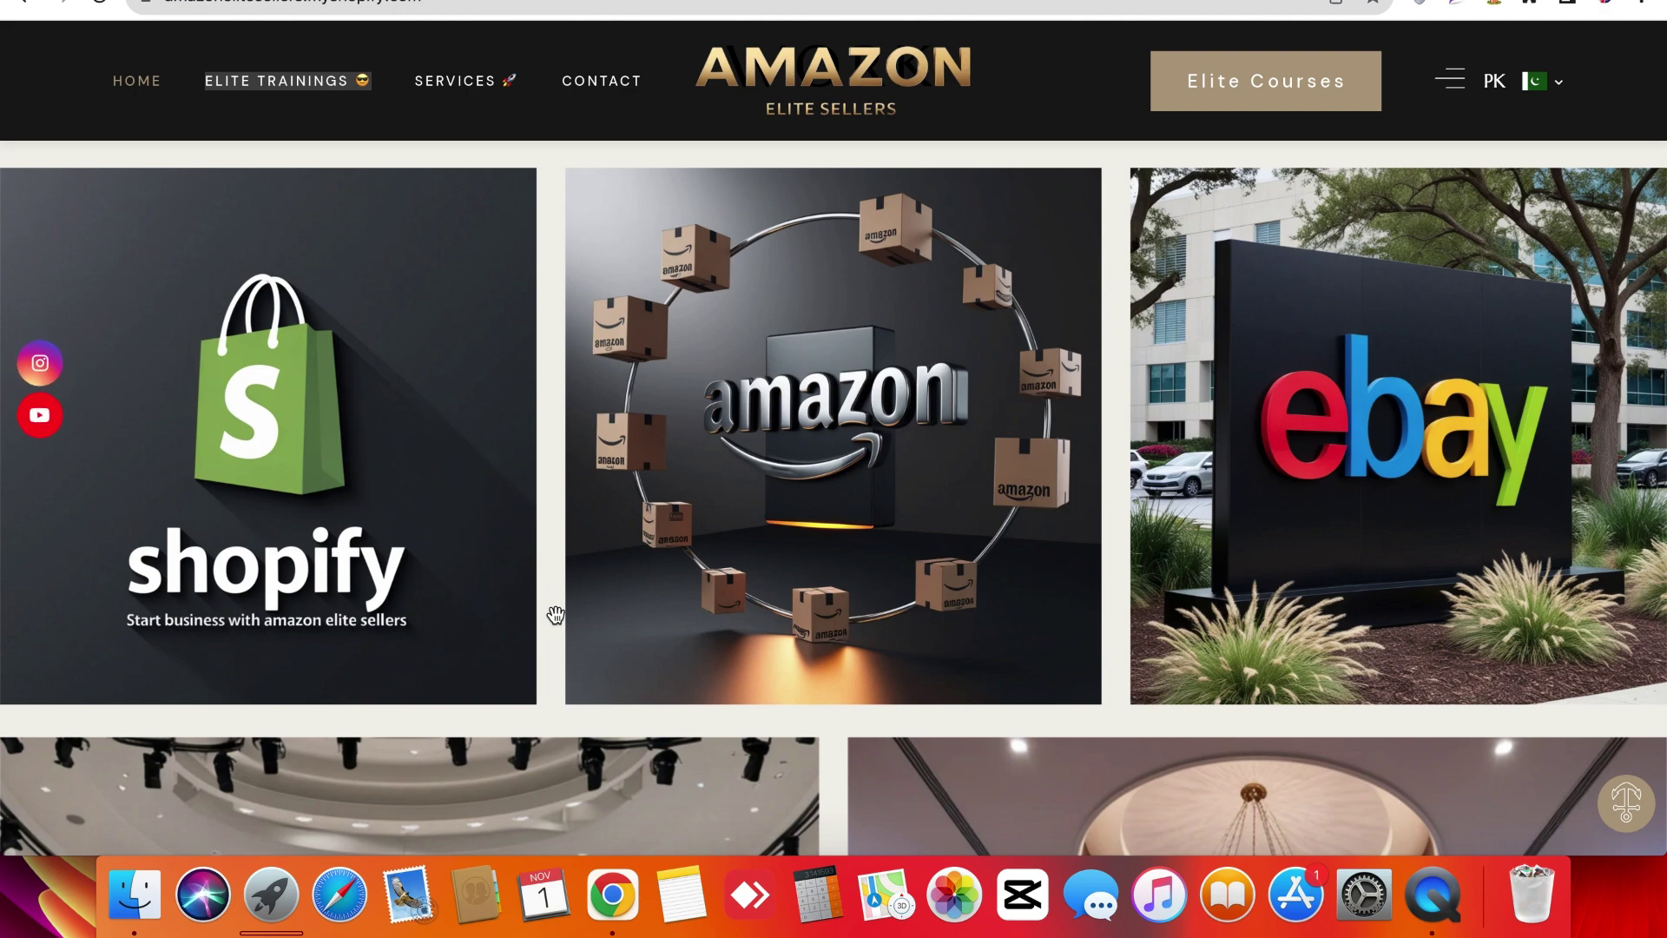
Scroll past the £55.00 GBP Online Session course and Get in Touch form to the footer.
scroll(555, 615, "down", 15)
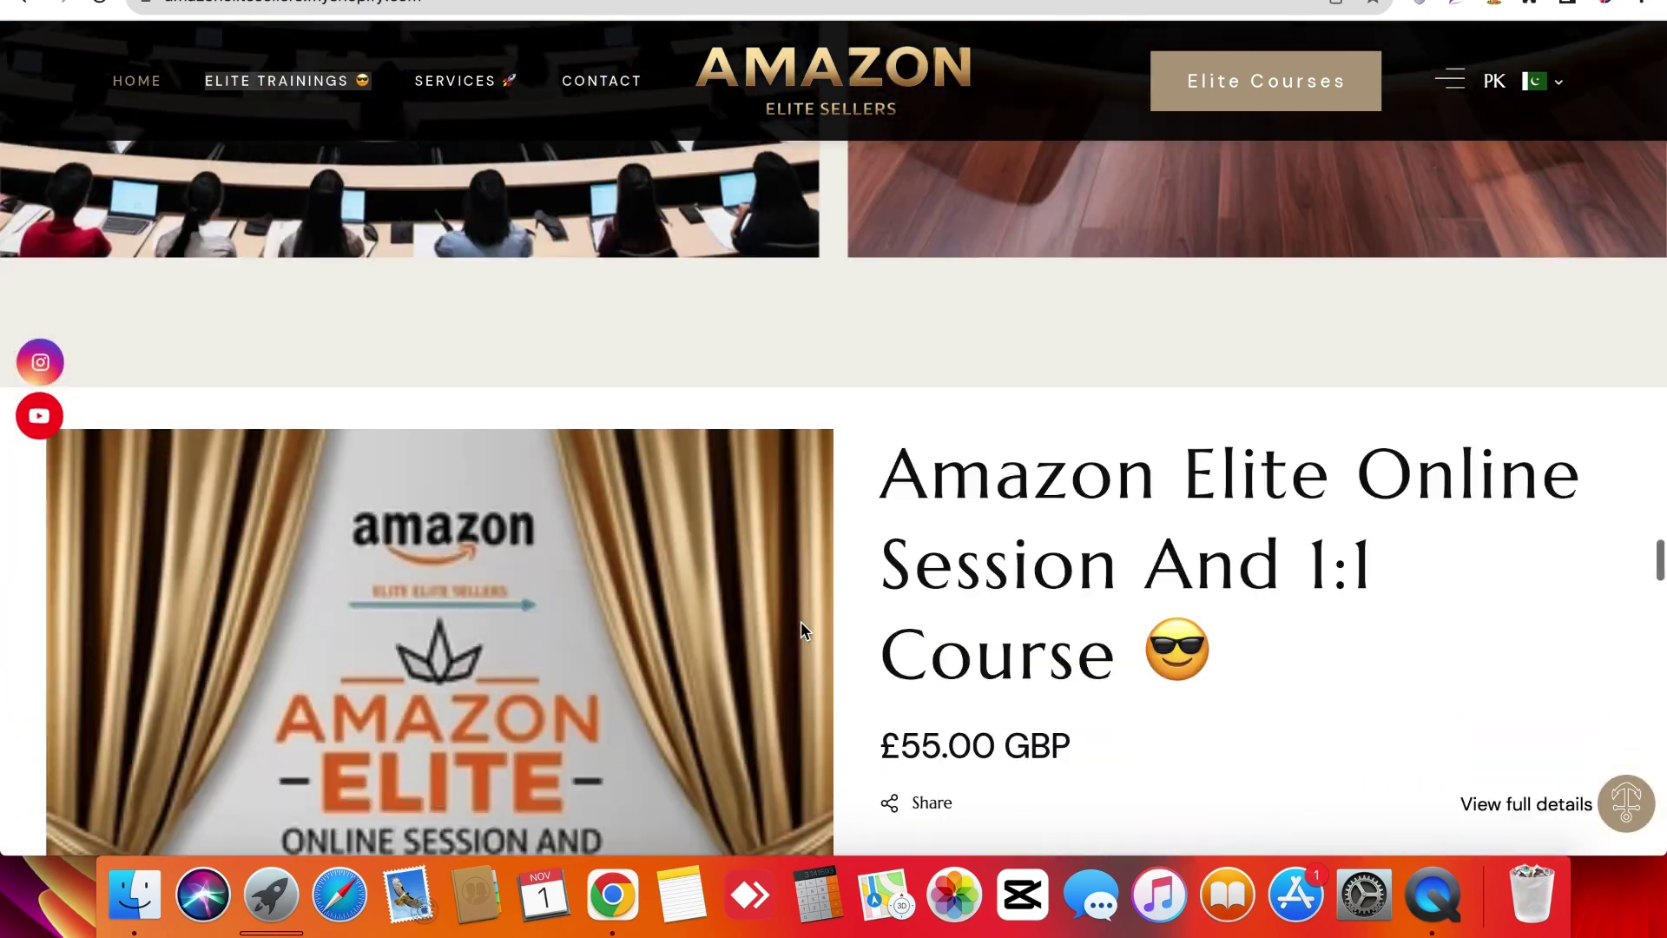
scroll(801, 622, "down", 15)
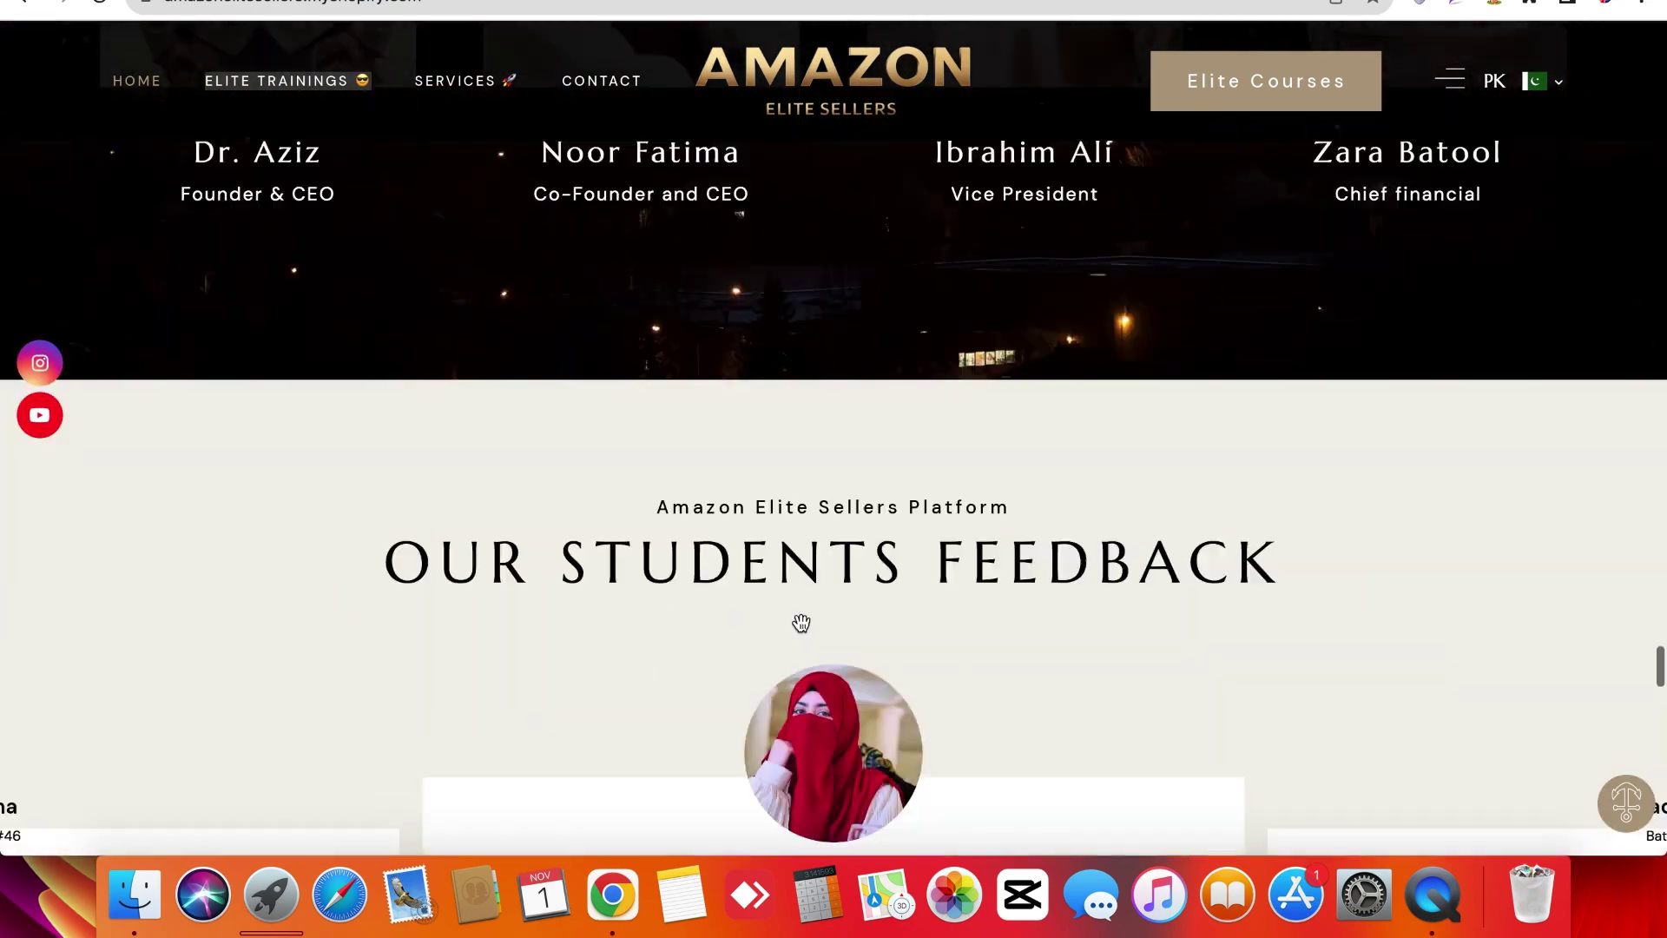
scroll(801, 622, "down", 8)
scroll(800, 621, "up", 3)
scroll(801, 622, "down", 6)
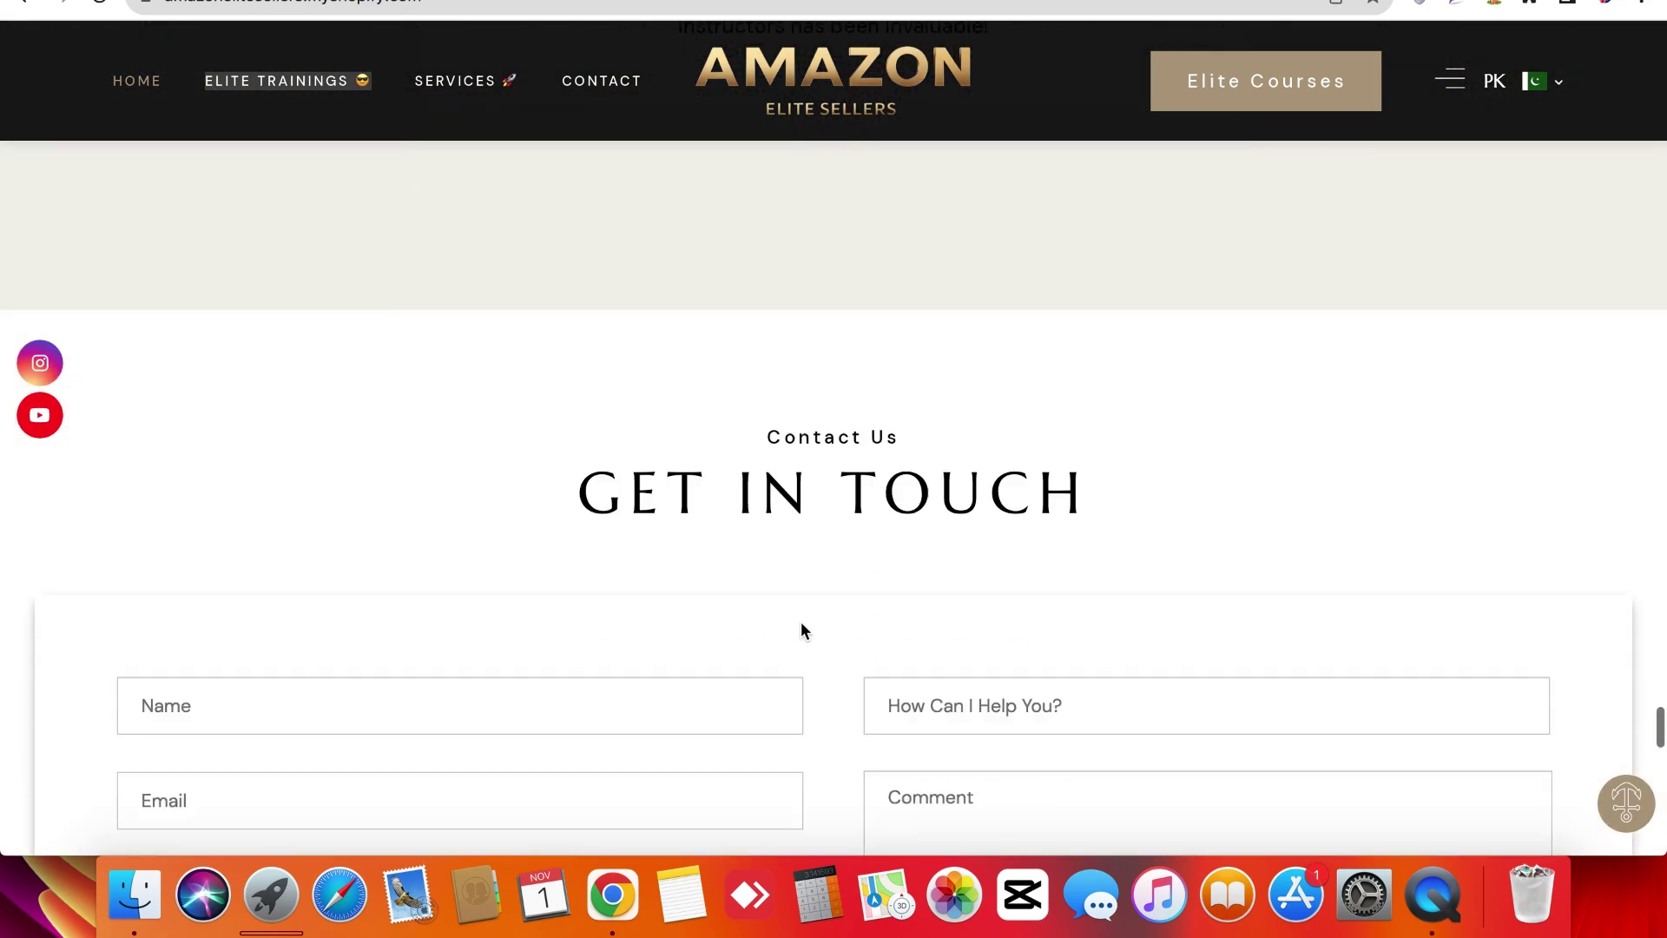
scroll(800, 621, "down", 15)
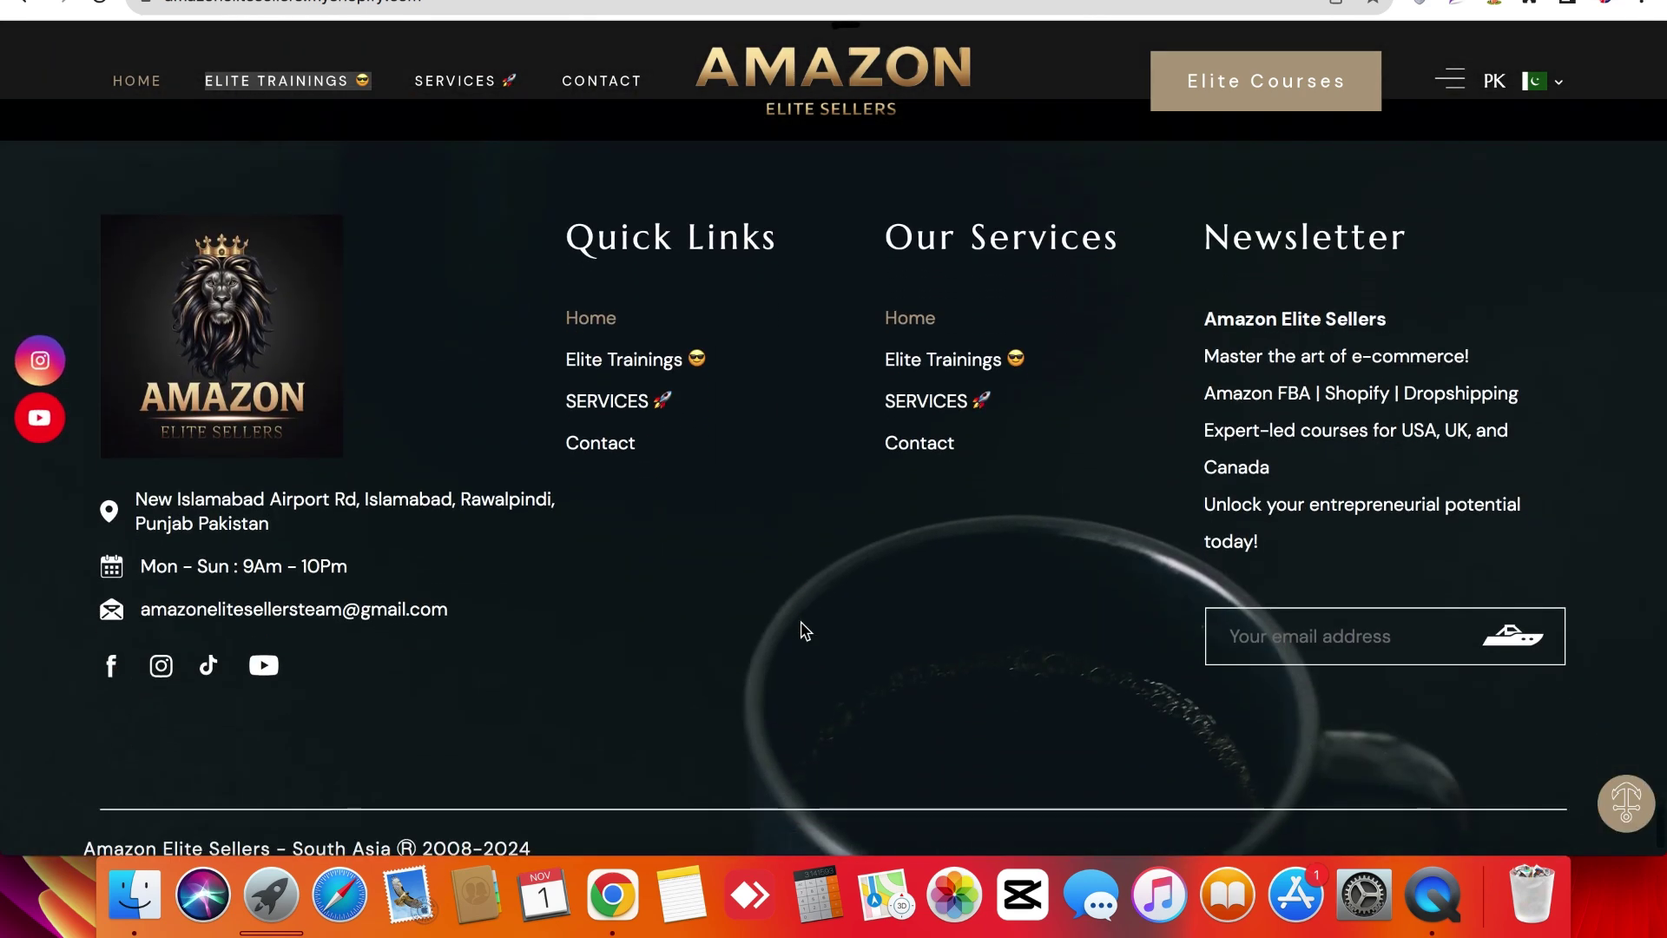
scroll(801, 621, "down", 3)
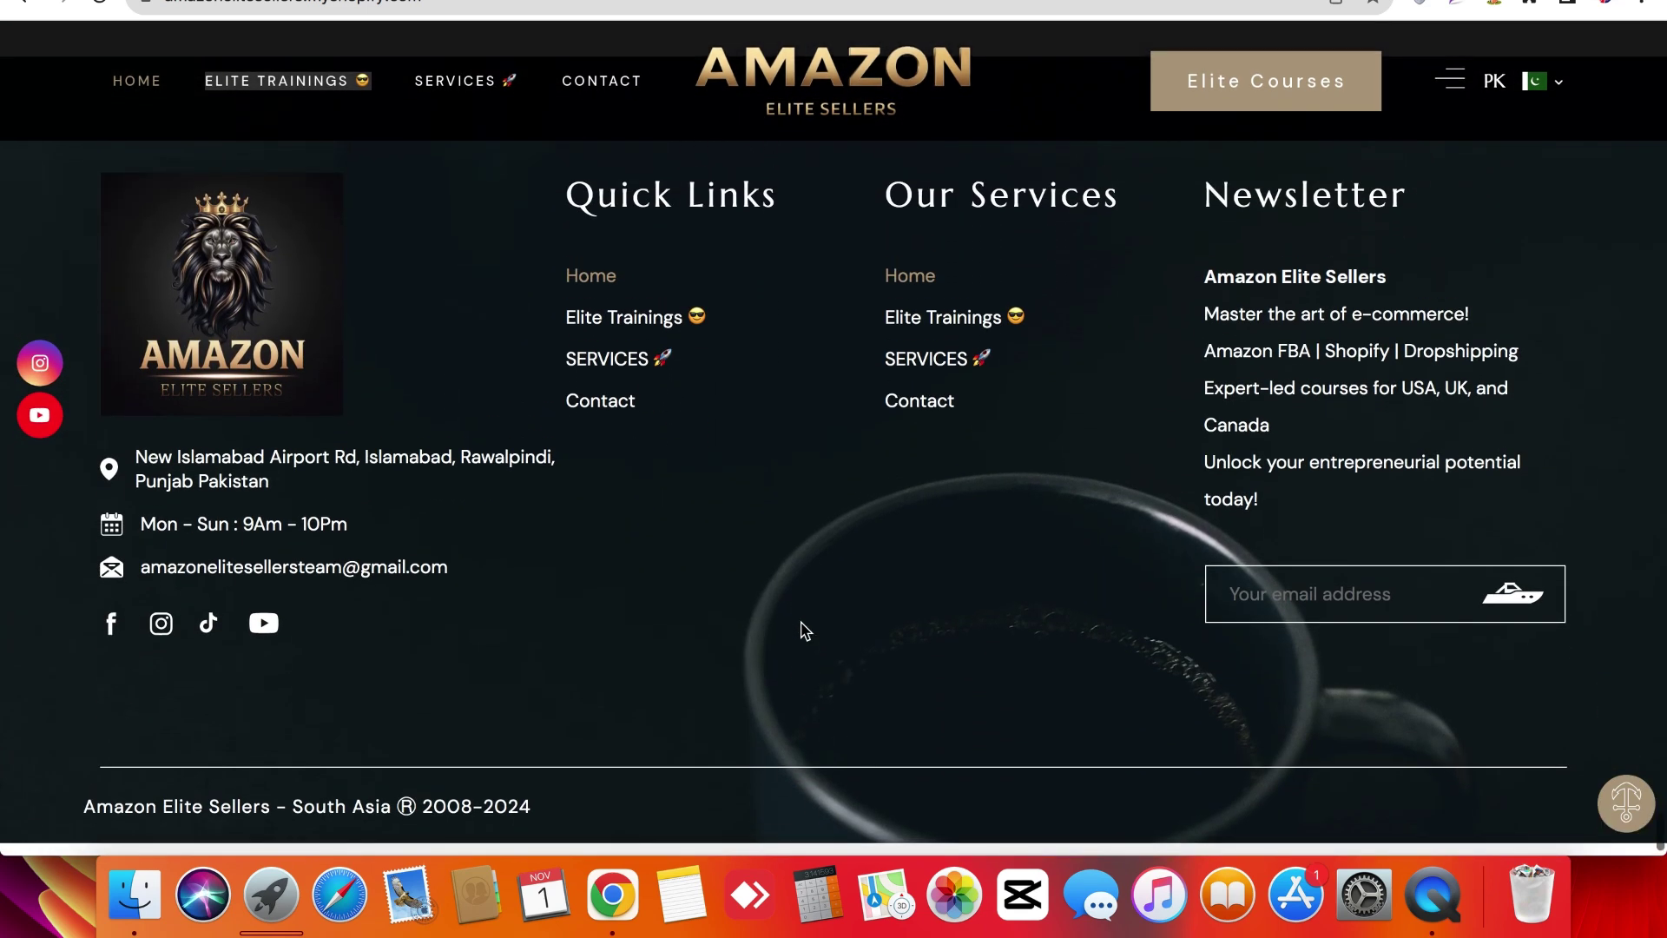